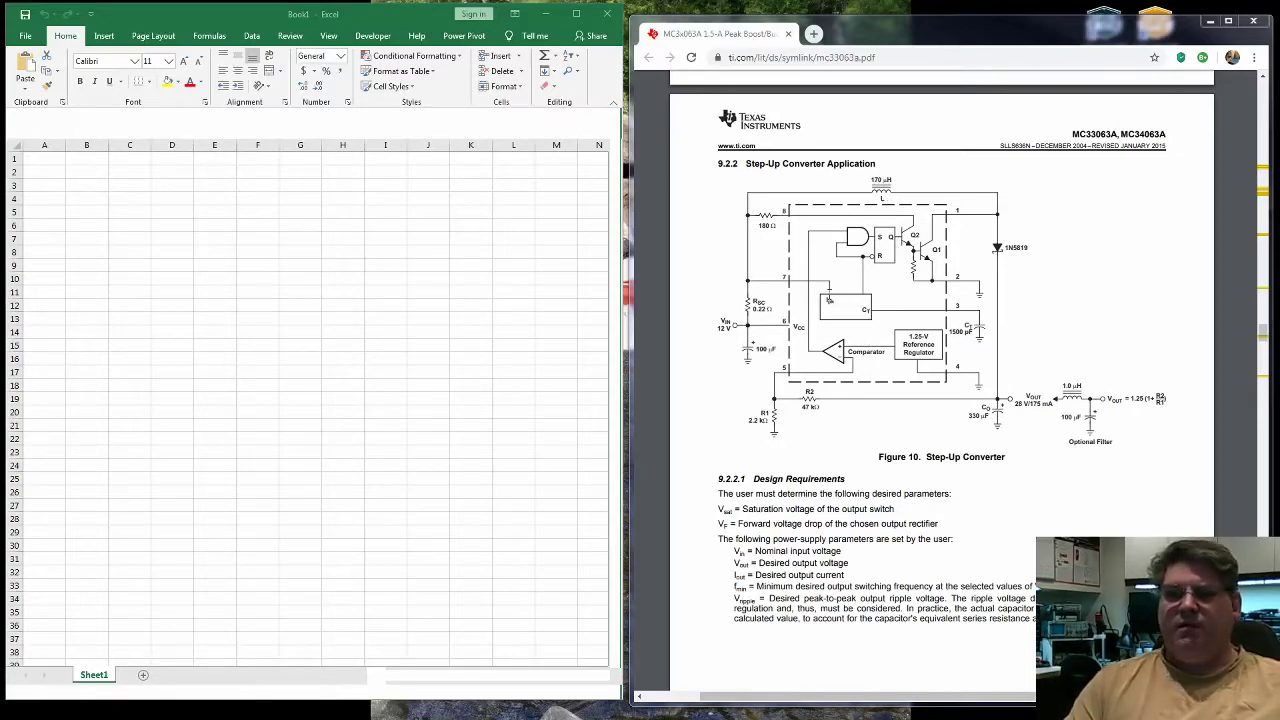
Step: Label cell B2 "Vsat" as the first design parameter from the datasheet's step-up converter requirements
{"action": "double_click", "coordinate": [1002, 18]}
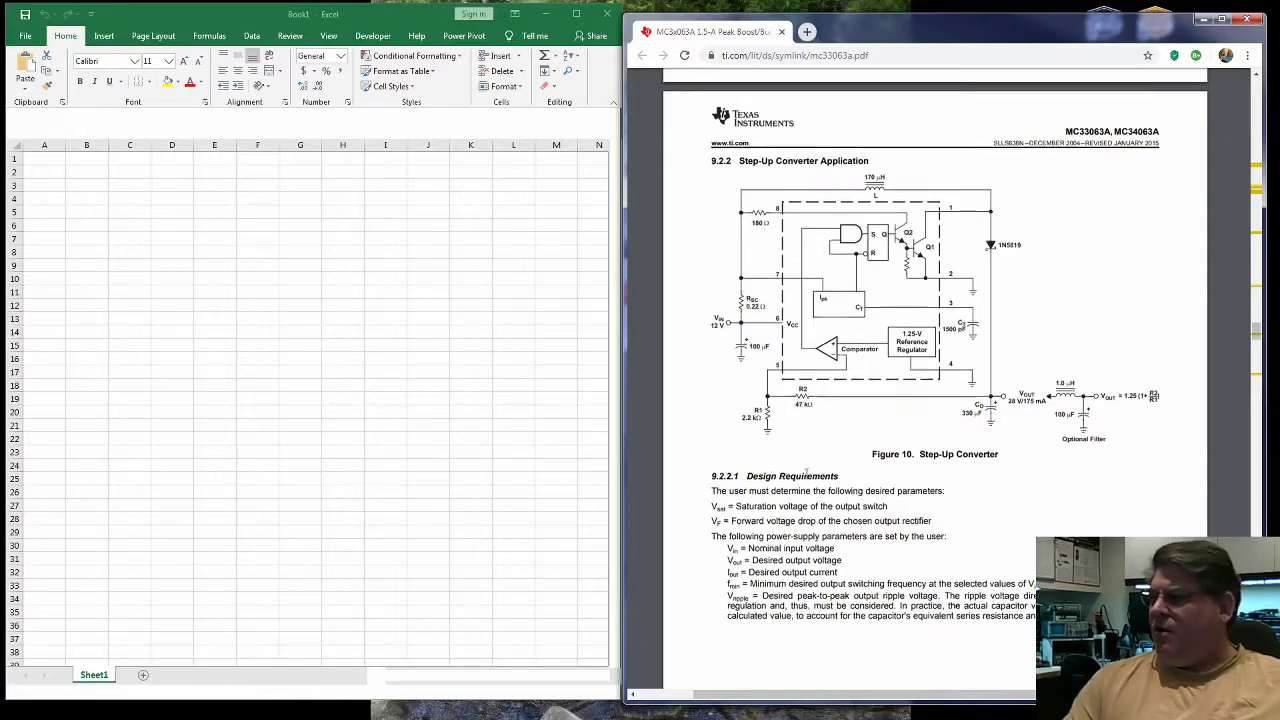
{"action": "scroll", "coordinate": [807, 479], "scroll_direction": "down", "scroll_amount": 1}
{"action": "scroll", "coordinate": [806, 470], "scroll_direction": "down", "scroll_amount": 4}
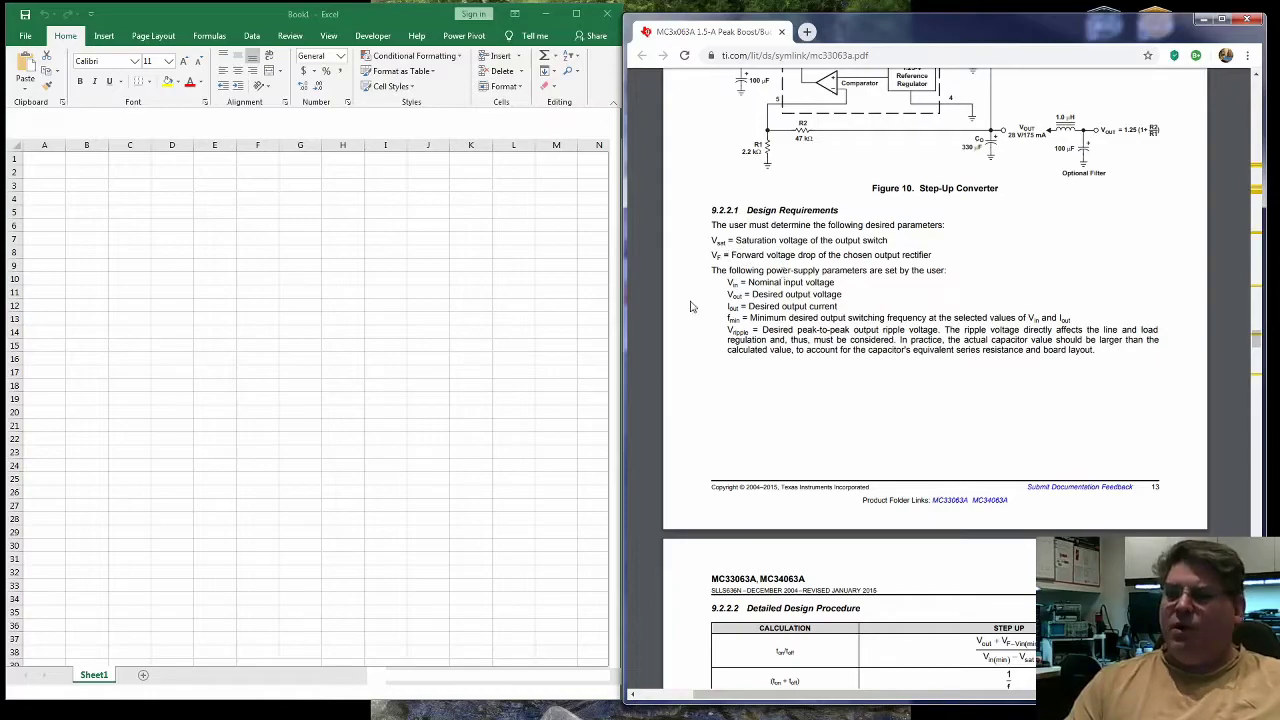
{"action": "left_click", "coordinate": [86, 172]}
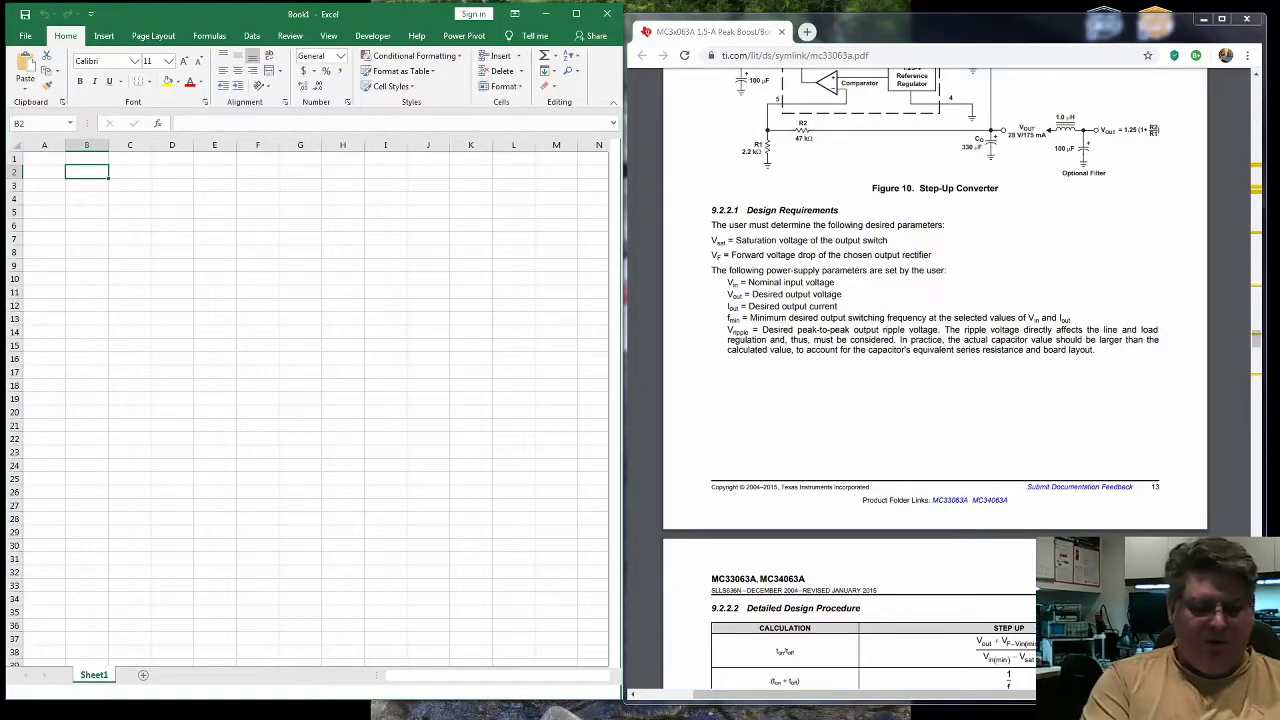
{"action": "type", "text": "V"}
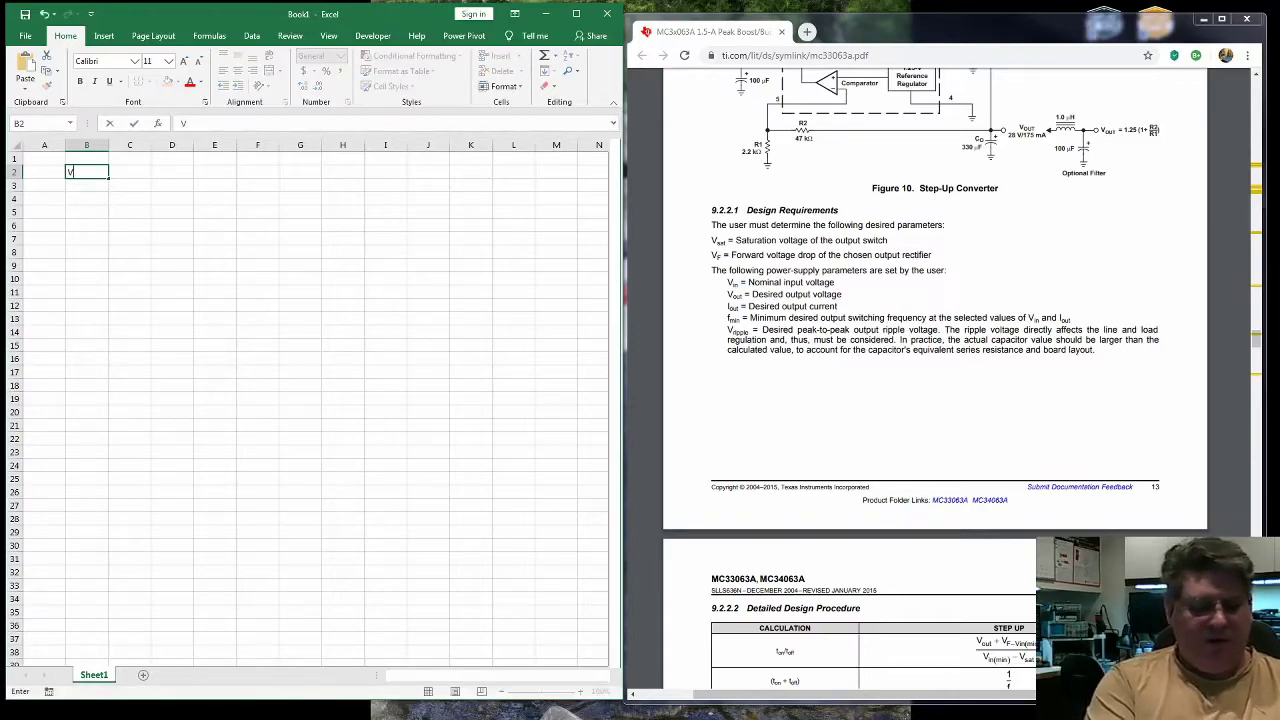
{"action": "type", "text": "sat"}
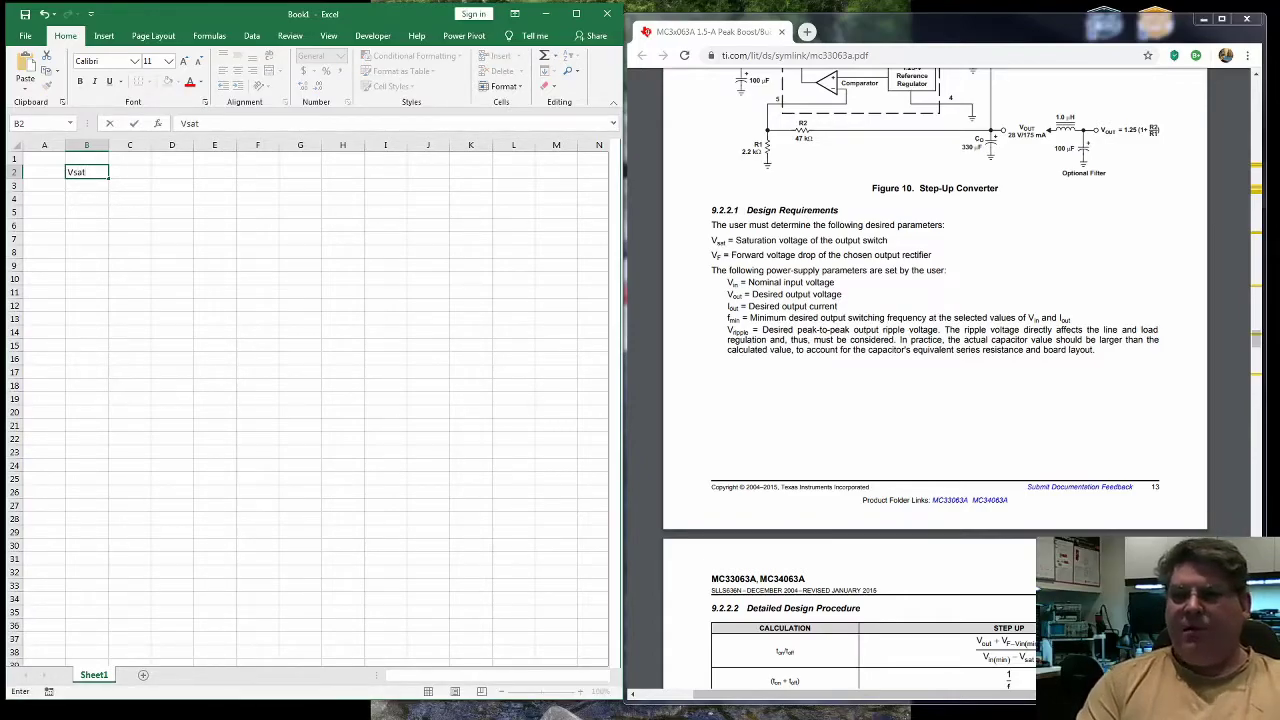
{"action": "key", "text": "Tab"}
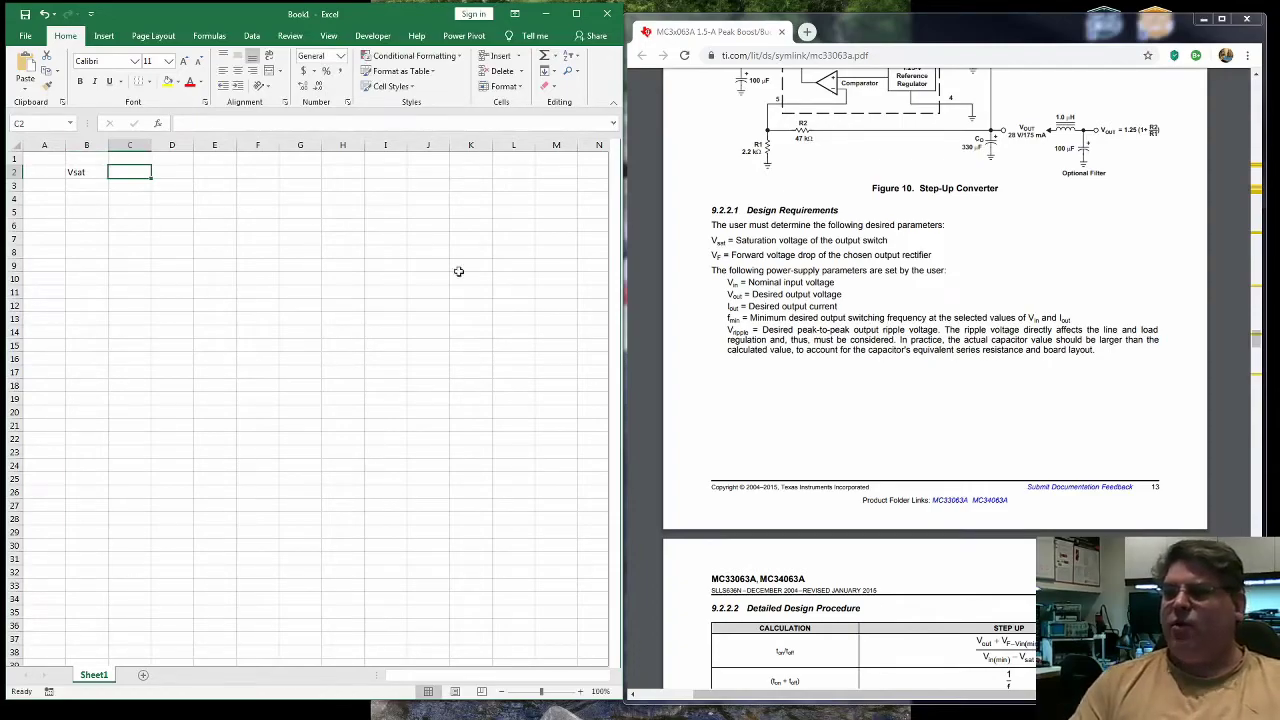
Step: Search the datasheet for "Saturation" to find the output switch's electrical characteristics
{"action": "double_click", "coordinate": [755, 240]}
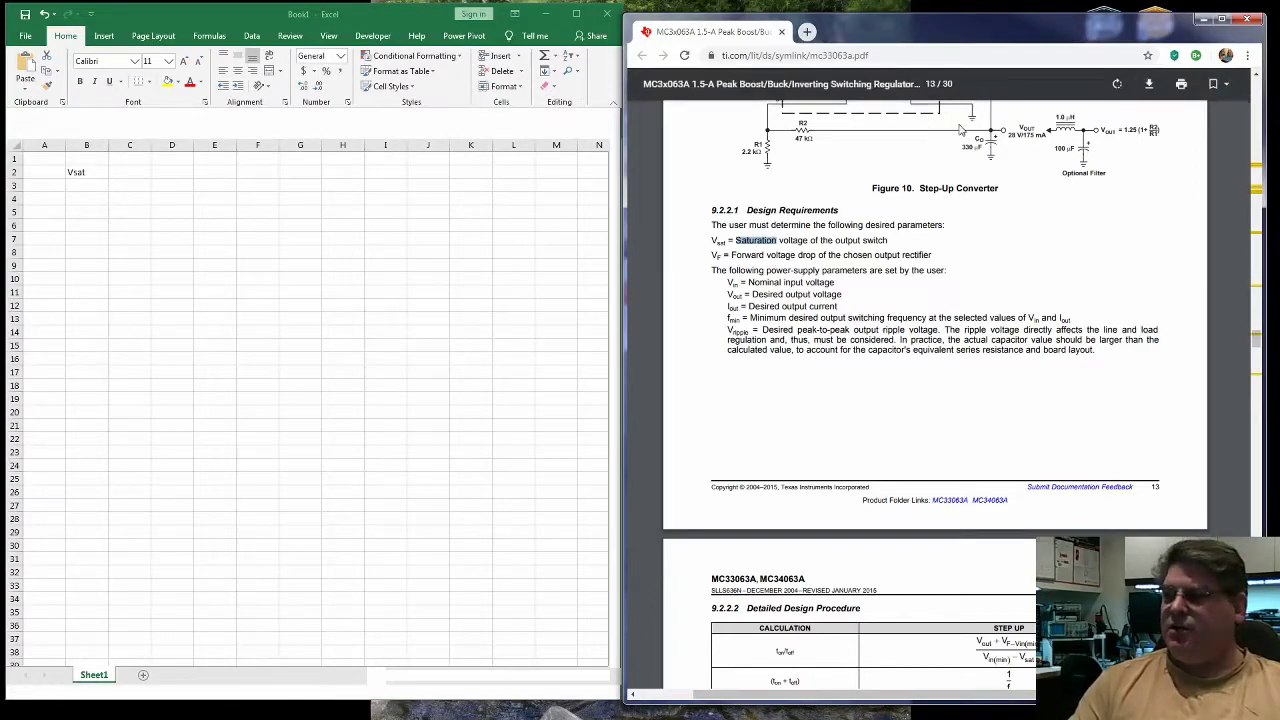
{"action": "key", "text": "ctrl+f"}
{"action": "key", "text": "ctrl+c"}
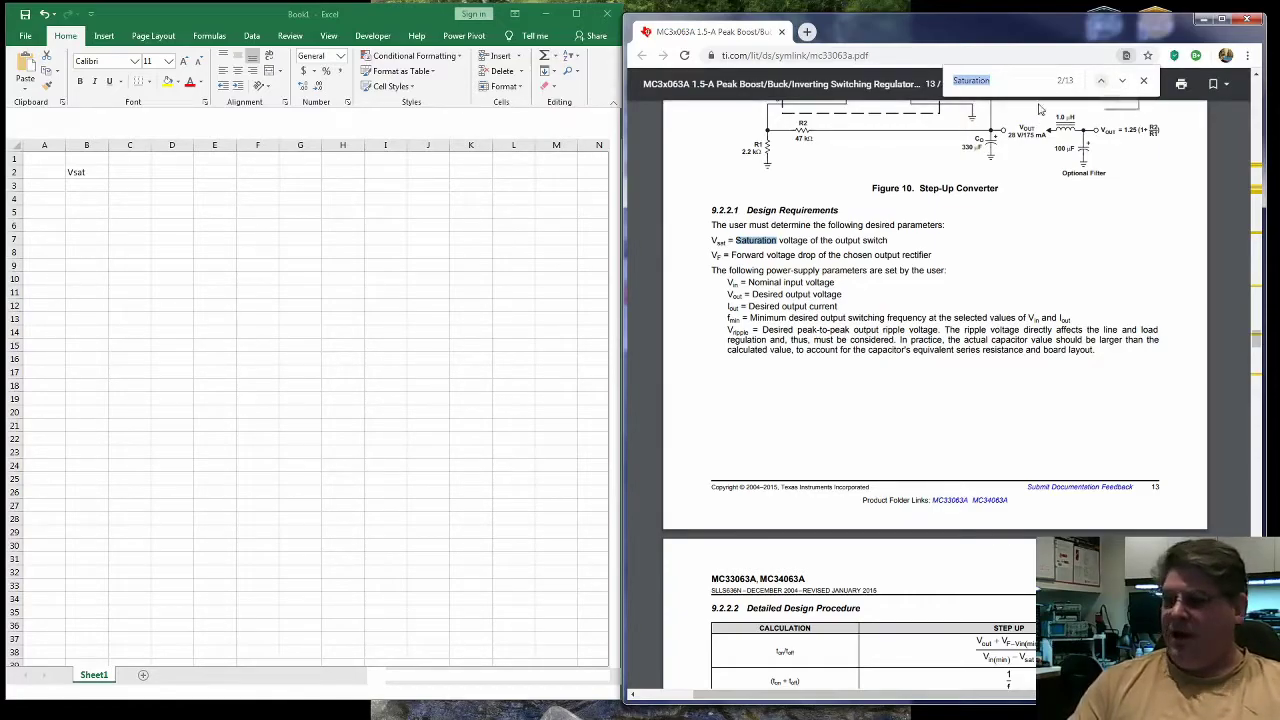
{"action": "key", "text": "Return"}
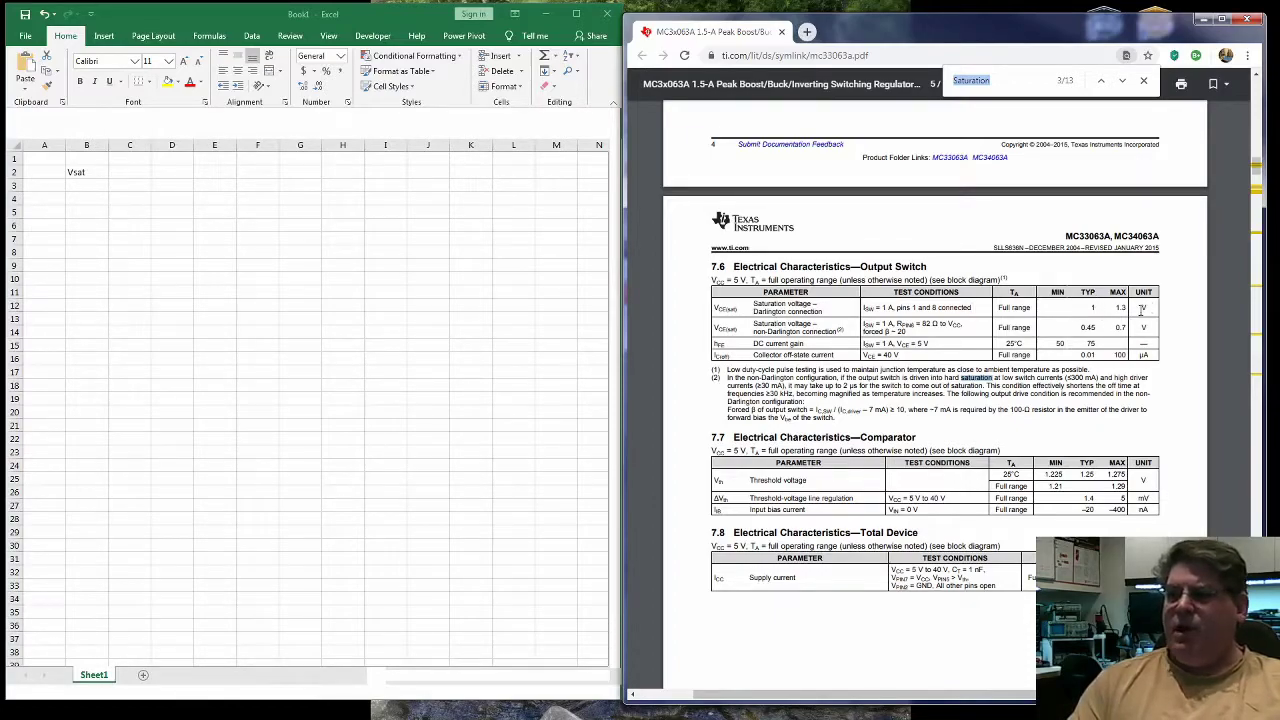
Step: Enter the typical Darlington-connection saturation voltage, 1, as the Vsat value in cell C2
{"action": "left_click", "coordinate": [1092, 309]}
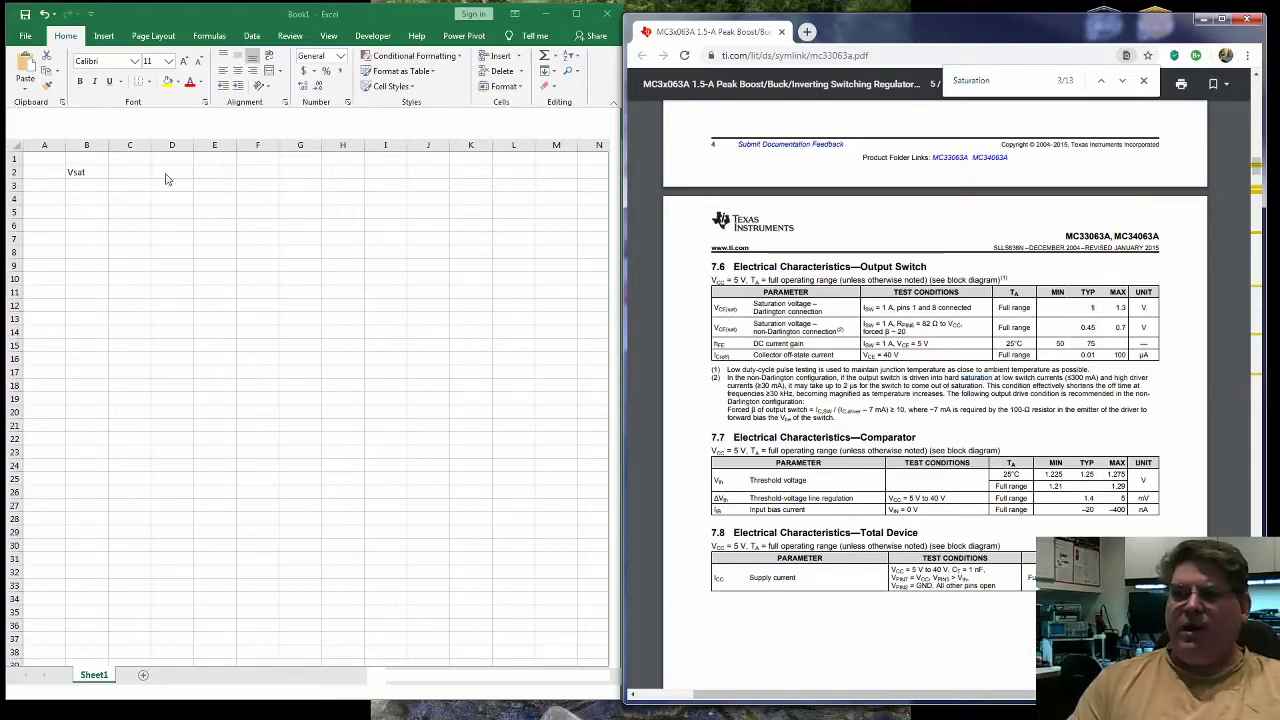
{"action": "double_click", "coordinate": [118, 172]}
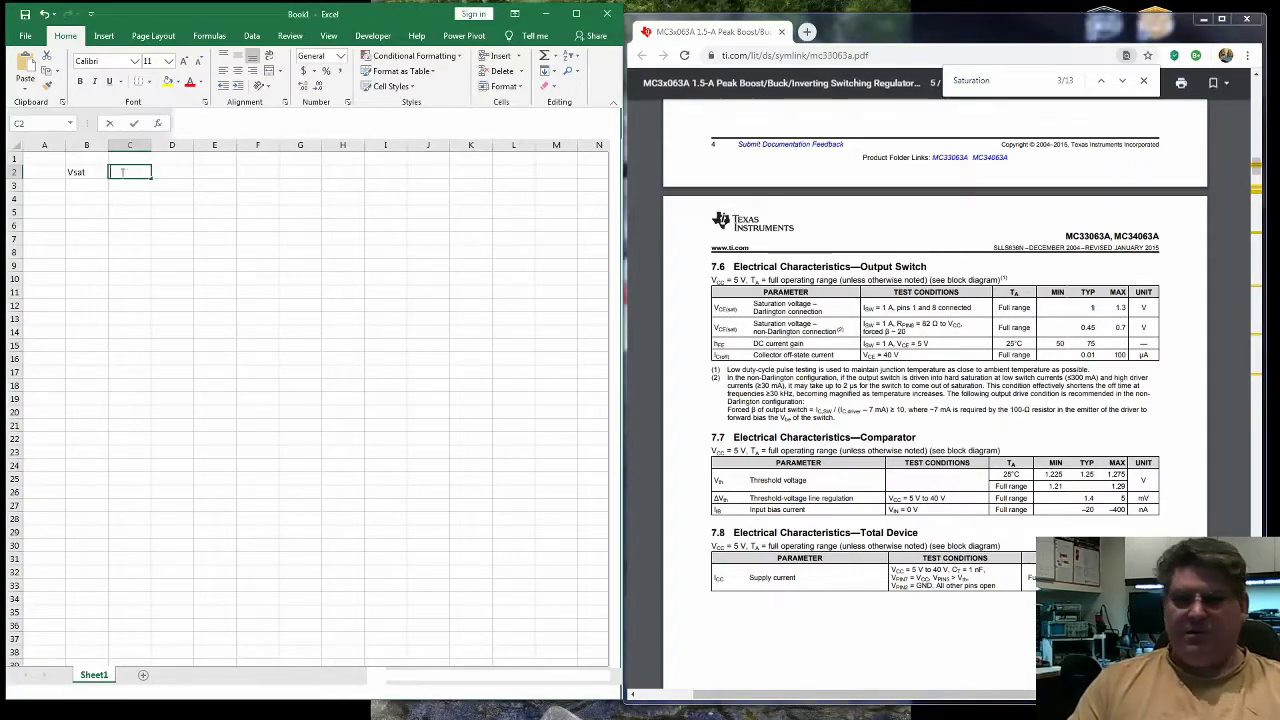
{"action": "type", "text": "1"}
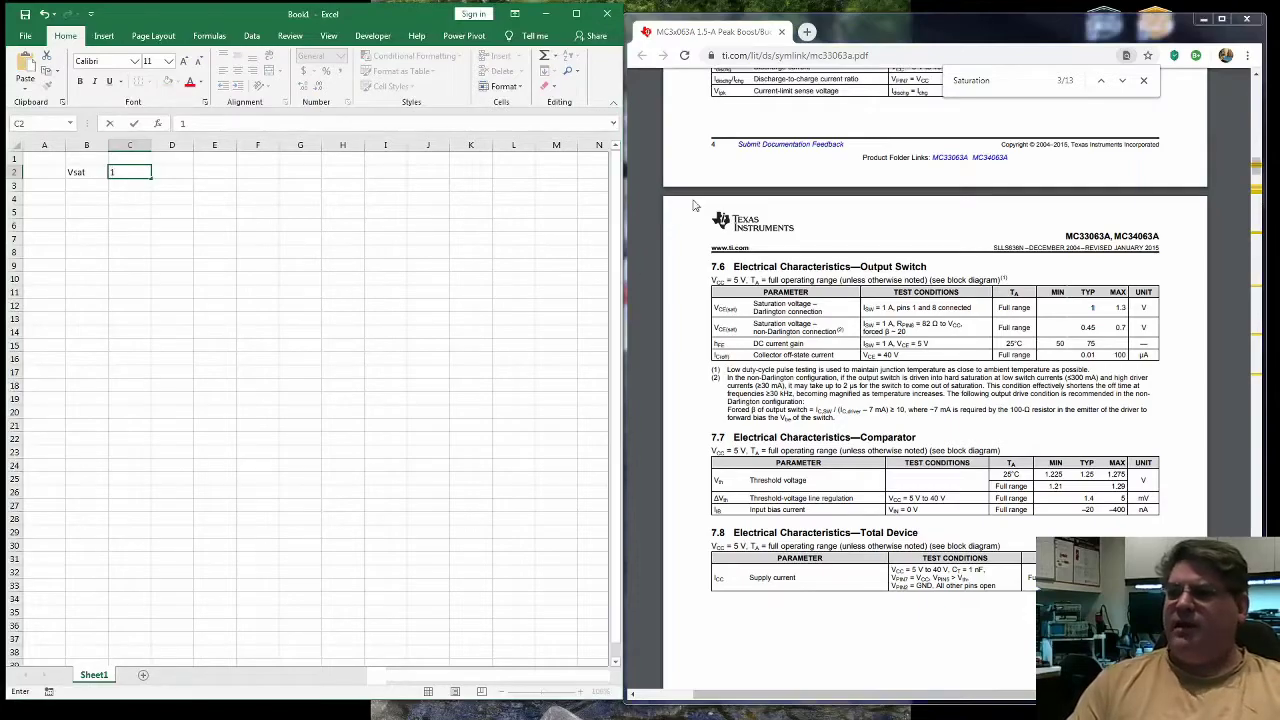
Step: Add the rectifier's forward voltage drop in row 3, with label "Vf" in B3 and value 0.3 in C3
{"action": "left_click", "coordinate": [1193, 176]}
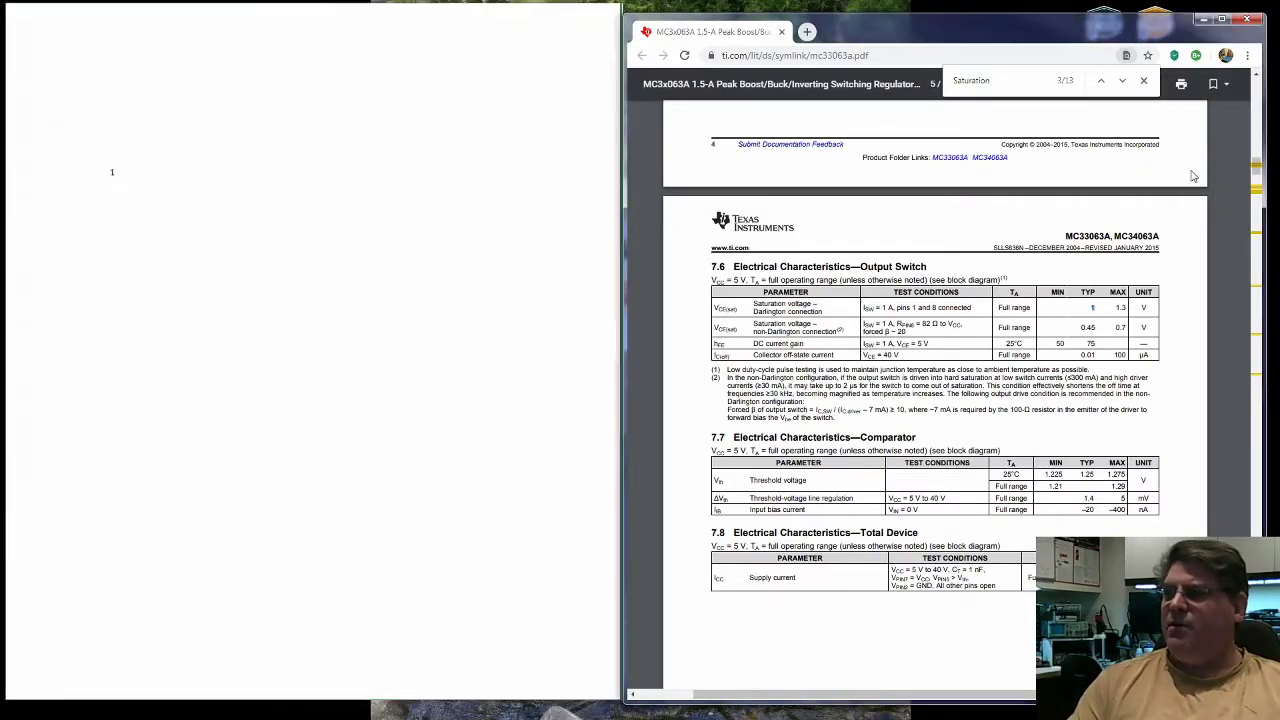
{"action": "scroll", "coordinate": [1180, 200], "scroll_direction": "down", "scroll_amount": 7}
{"action": "scroll", "coordinate": [1160, 222], "scroll_direction": "down", "scroll_amount": 10}
{"action": "scroll", "coordinate": [1150, 280], "scroll_direction": "down", "scroll_amount": 20}
{"action": "scroll", "coordinate": [1075, 320], "scroll_direction": "down", "scroll_amount": 1}
{"action": "scroll", "coordinate": [1079, 365], "scroll_direction": "down", "scroll_amount": 2}
{"action": "scroll", "coordinate": [902, 556], "scroll_direction": "down", "scroll_amount": 1}
{"action": "scroll", "coordinate": [1022, 248], "scroll_direction": "down", "scroll_amount": 1}
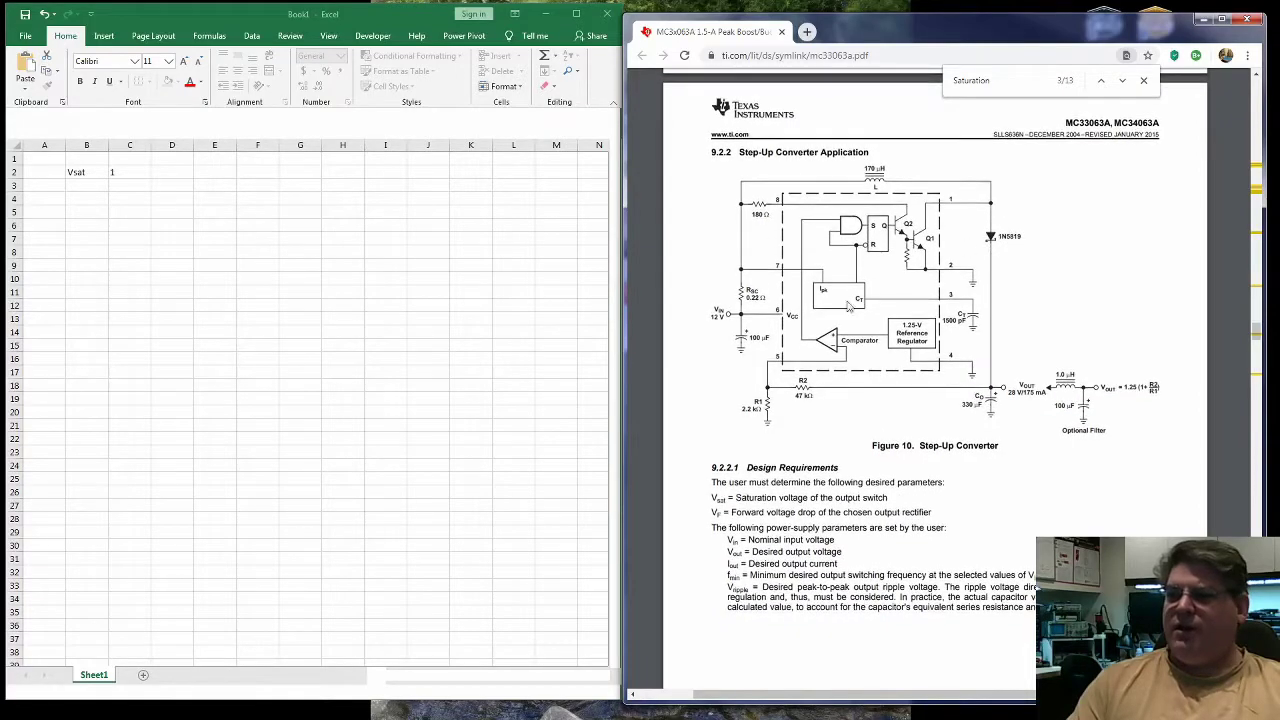
{"action": "left_click", "coordinate": [84, 187]}
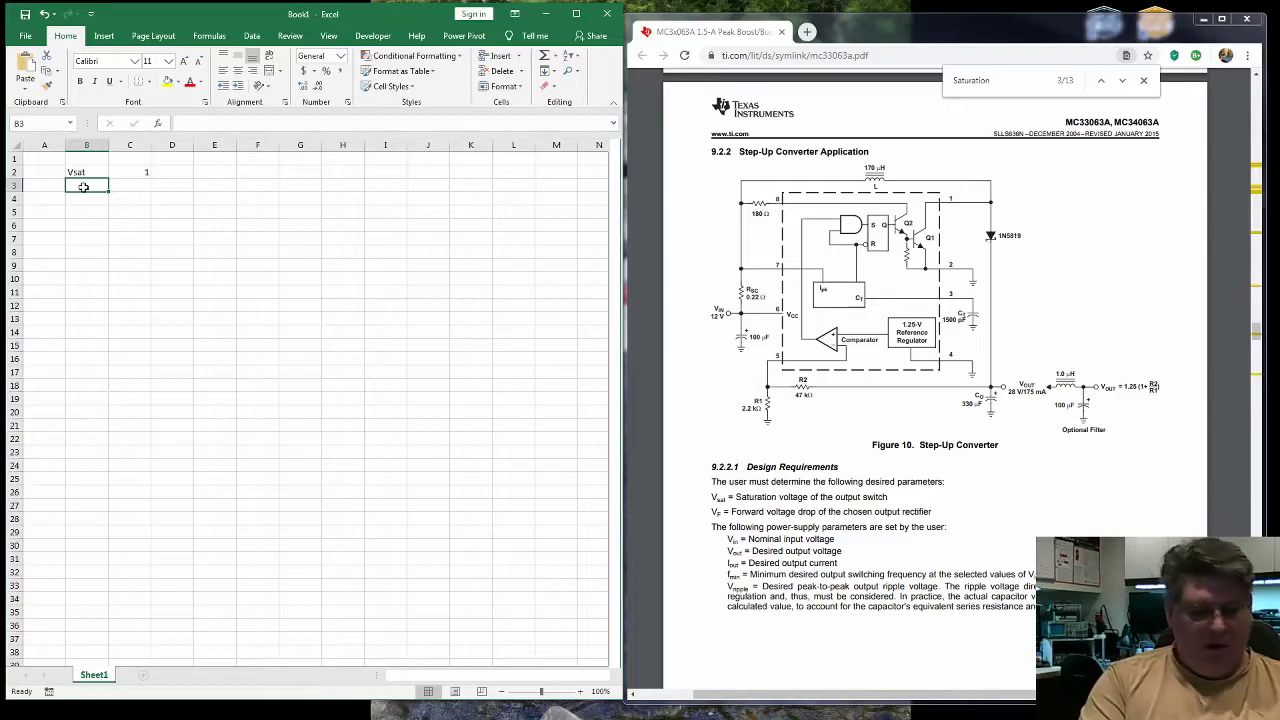
{"action": "type", "text": "VF"}
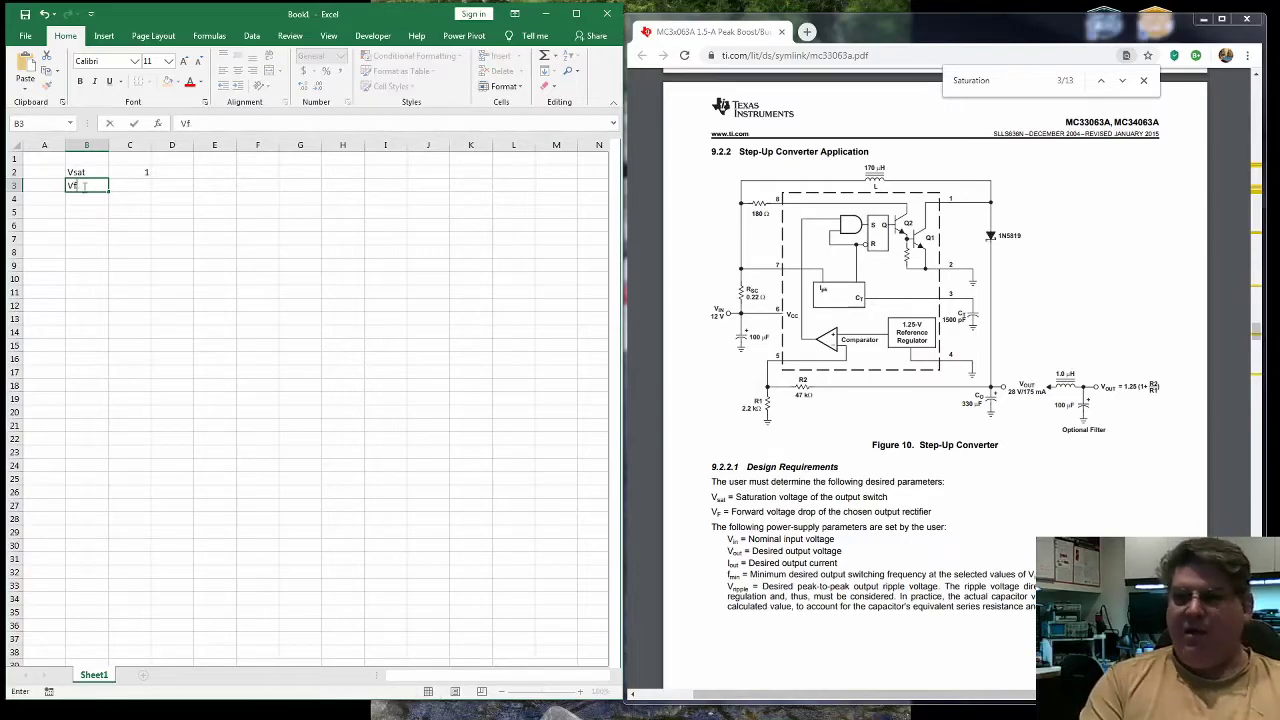
{"action": "key", "text": "Tab"}
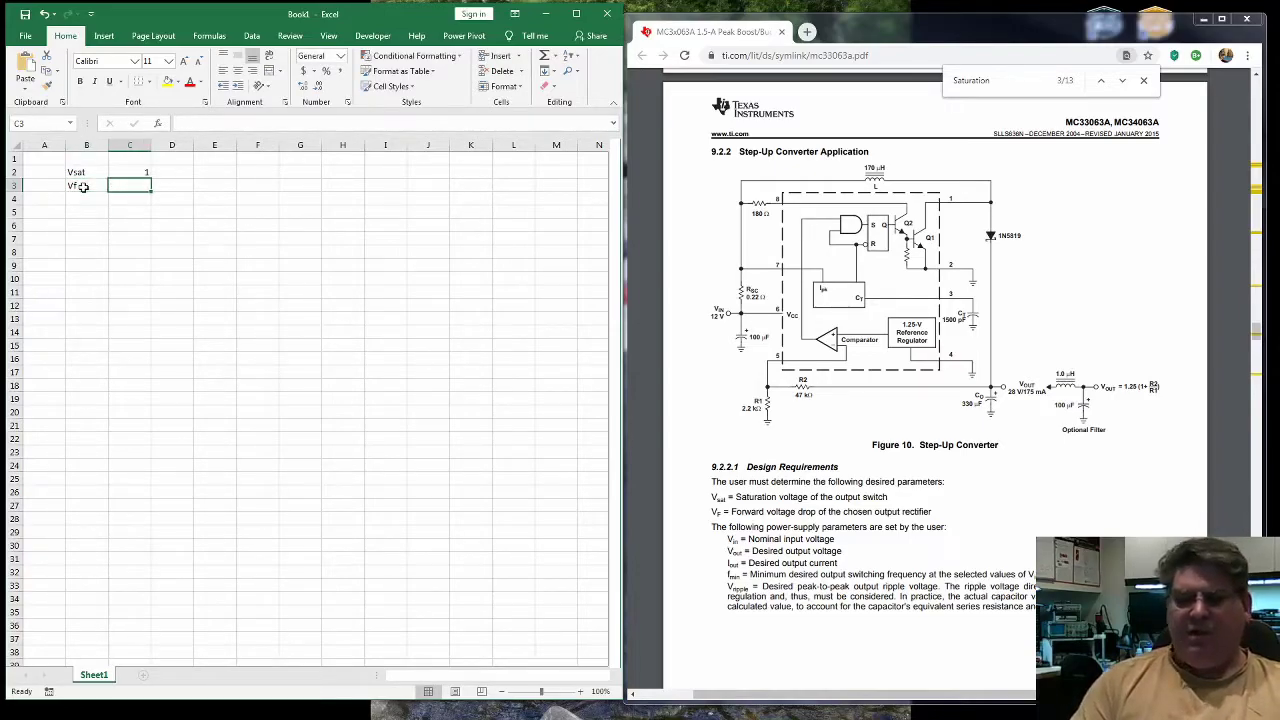
{"action": "type", "text": "0.3"}
{"action": "key", "text": "Return"}
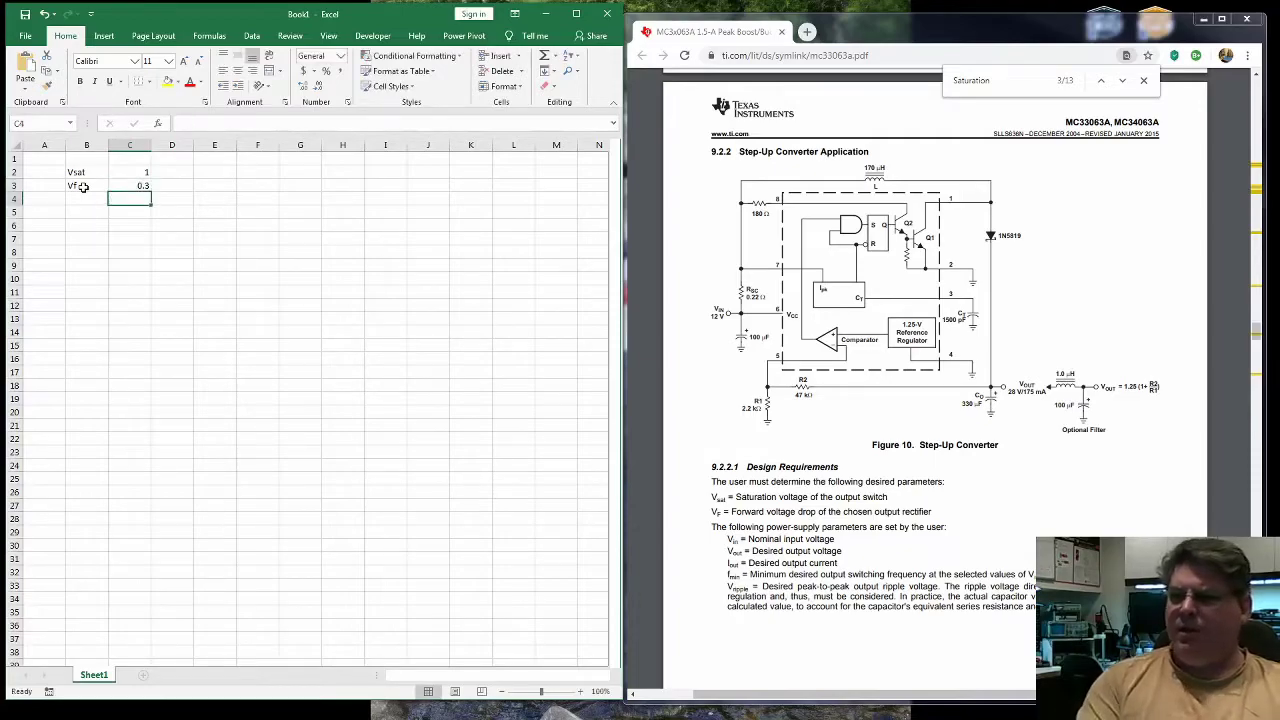
Step: Add the nominal input voltage in row 4, with label "Vin" in B4 and value 3.3 in C4
{"action": "key", "text": "Left"}
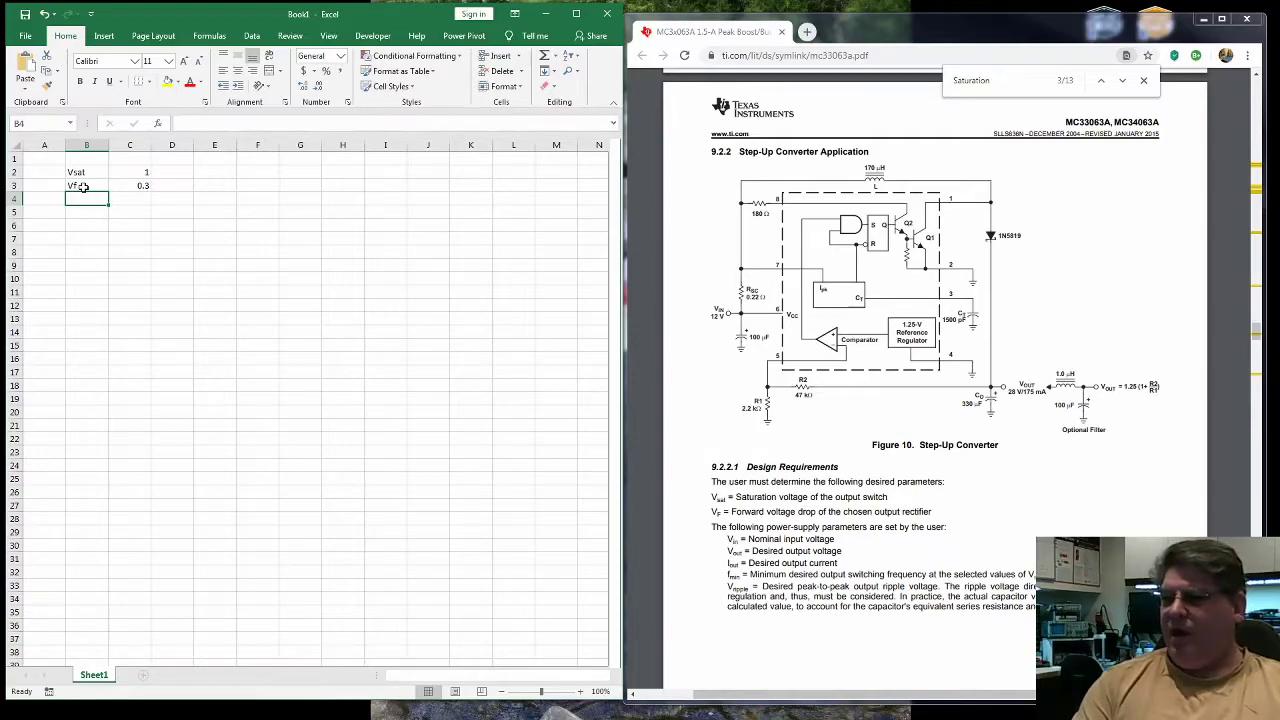
{"action": "key", "text": "ctrl+v"}
{"action": "type", "text": "in"}
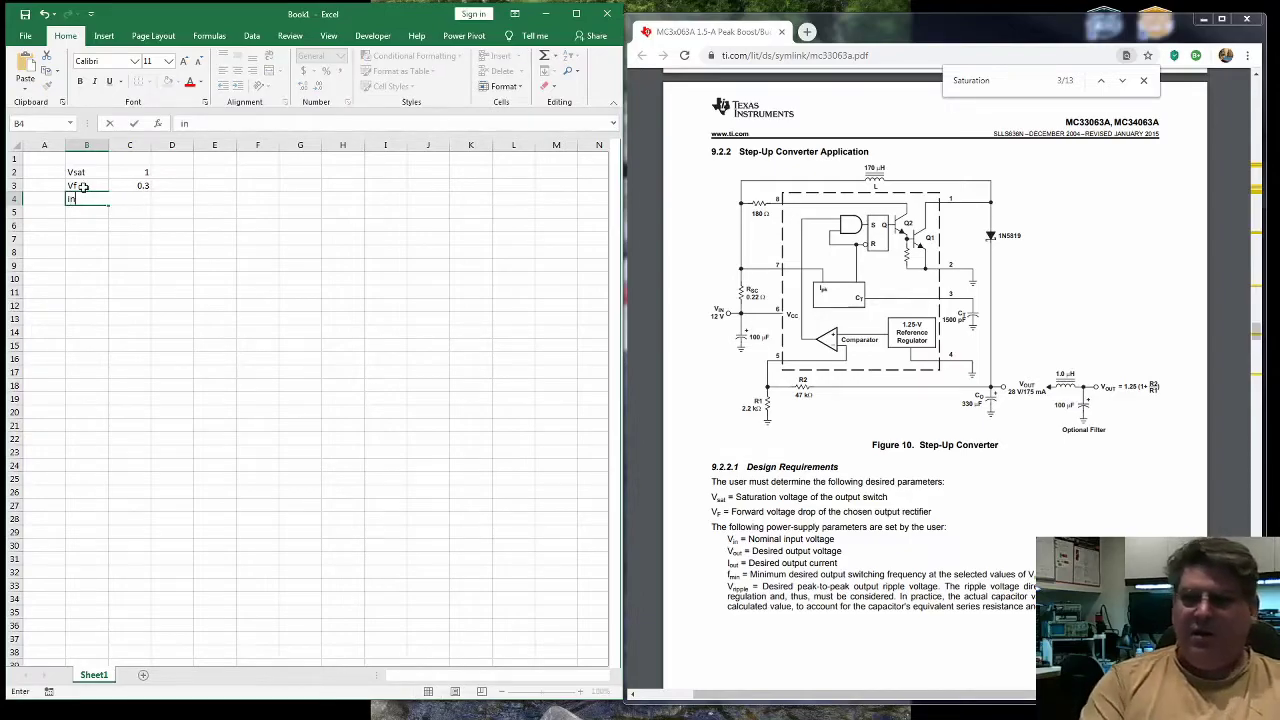
{"action": "key", "text": "BackSpace"}
{"action": "key", "text": "BackSpace"}
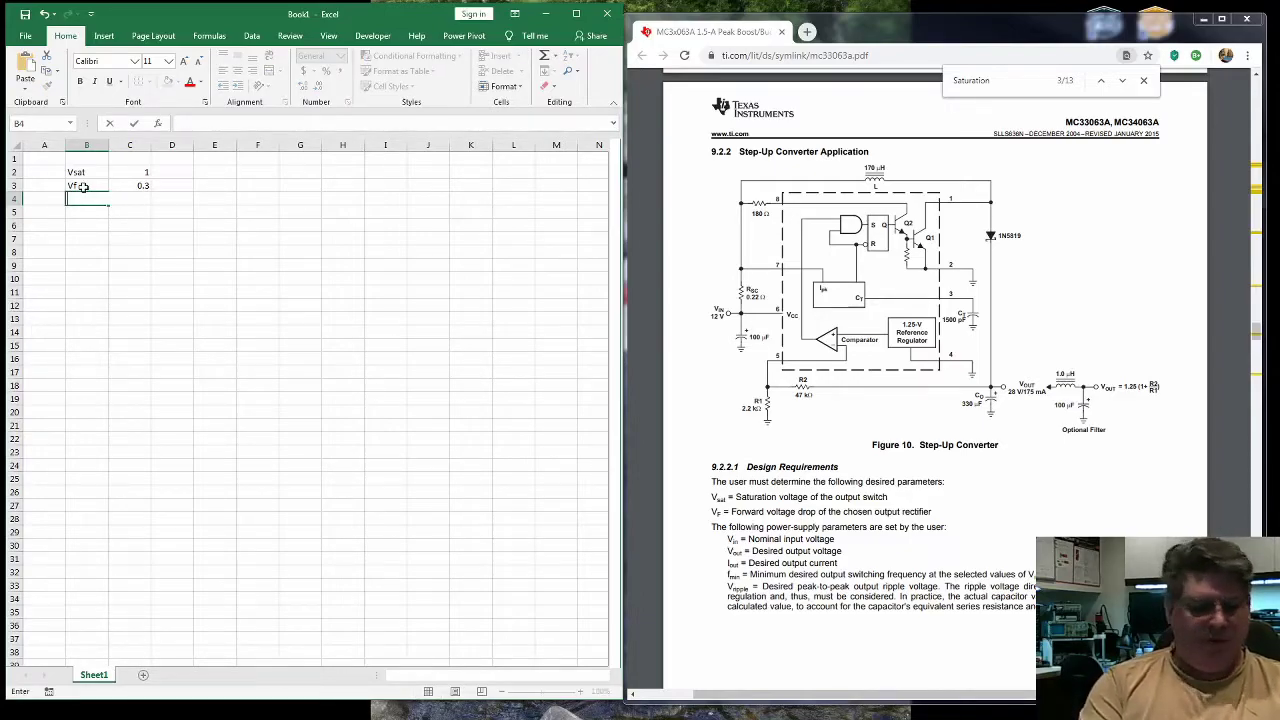
{"action": "type", "text": "Vin"}
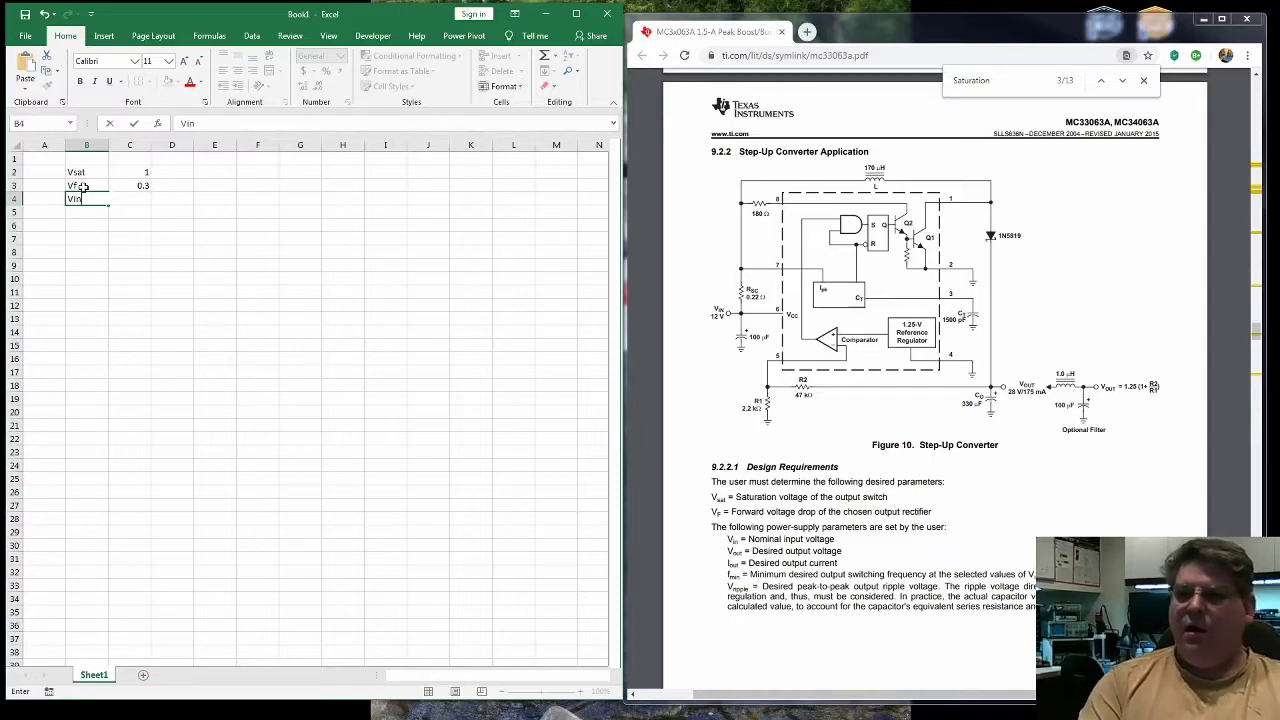
{"action": "key", "text": "Tab"}
{"action": "key", "text": "Tab"}
{"action": "key", "text": "Left"}
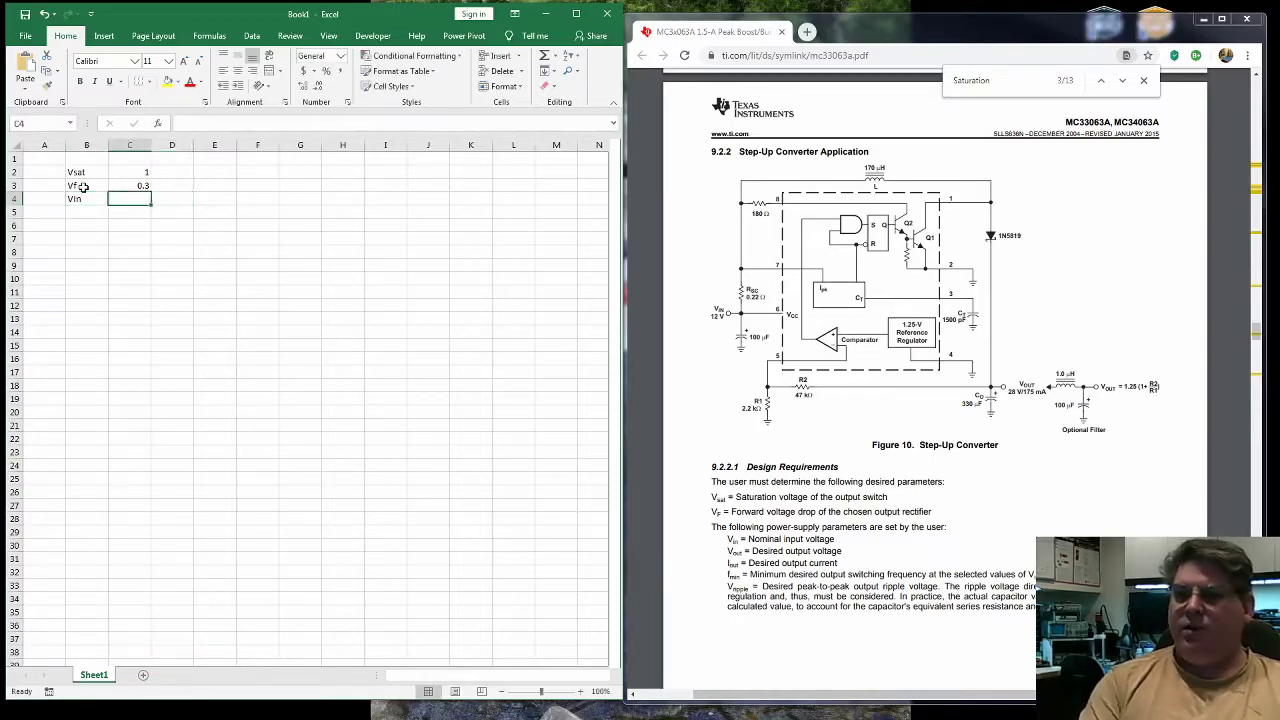
{"action": "type", "text": "3.3"}
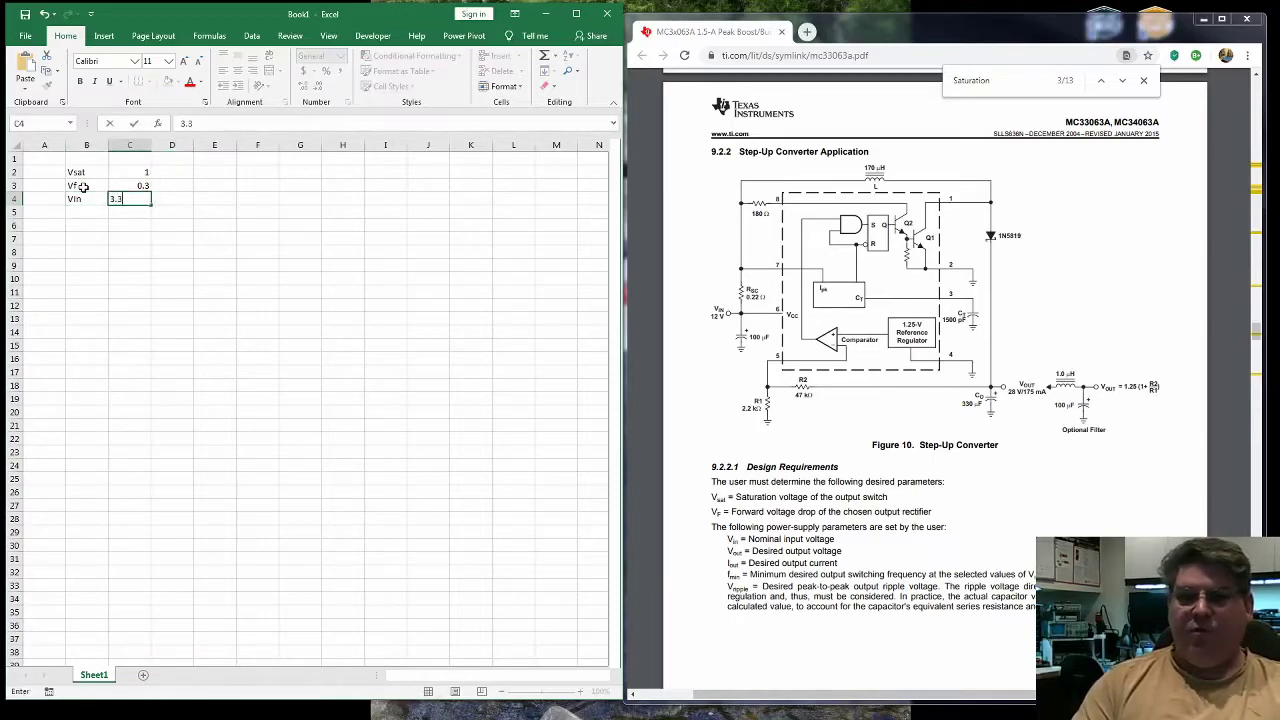
{"action": "key", "text": "Return"}
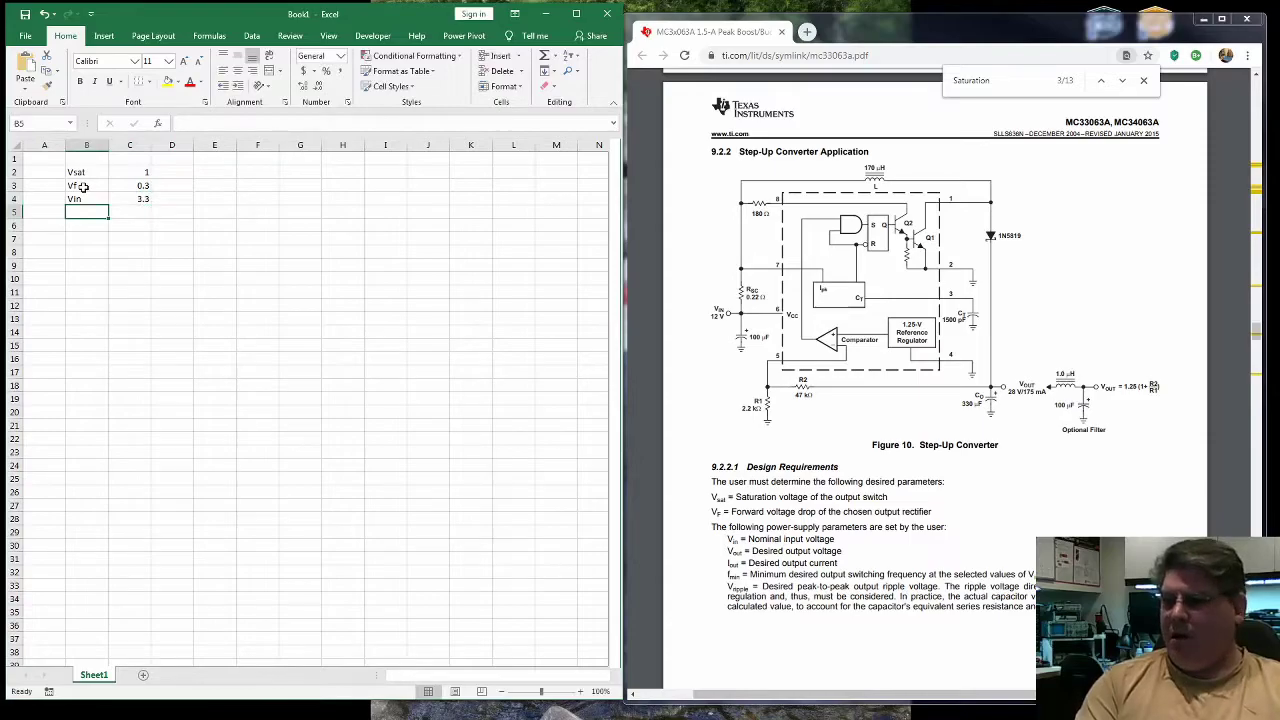
Step: Add the desired output voltage in row 5, with label "Vout" in B5 and value 12 in C5
{"action": "type", "text": "V"}
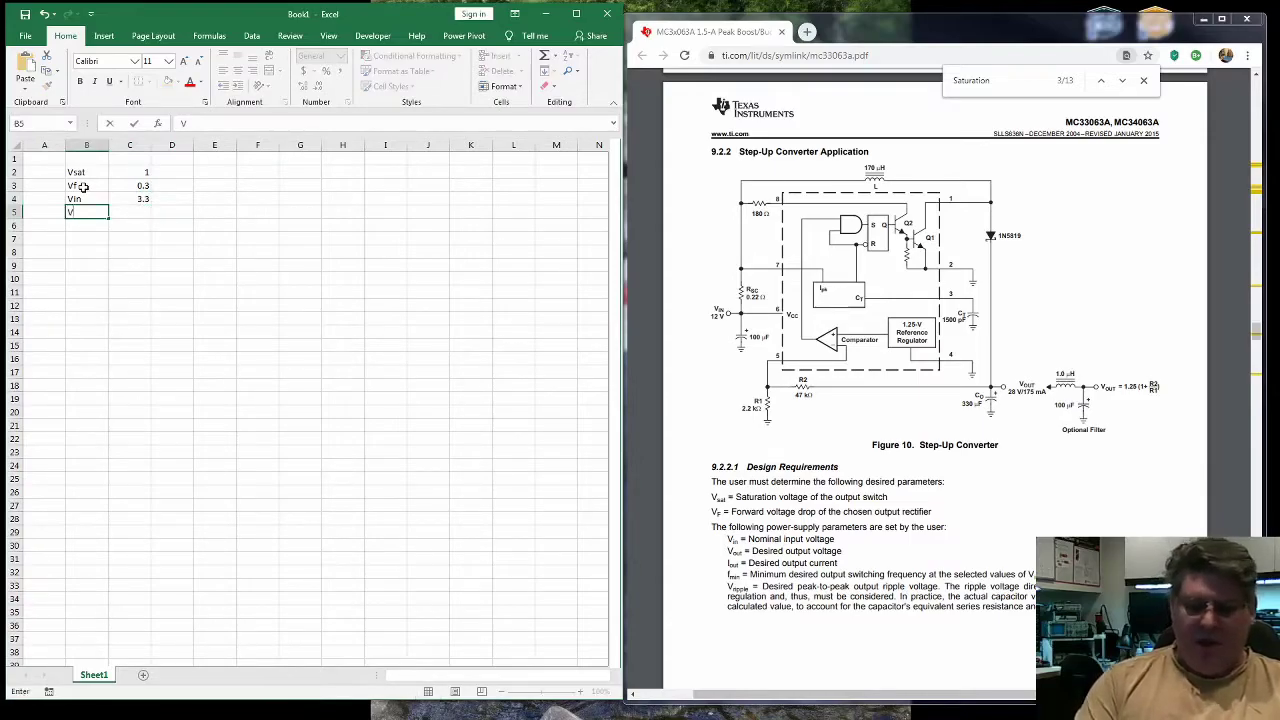
{"action": "type", "text": "out"}
{"action": "key", "text": "Tab"}
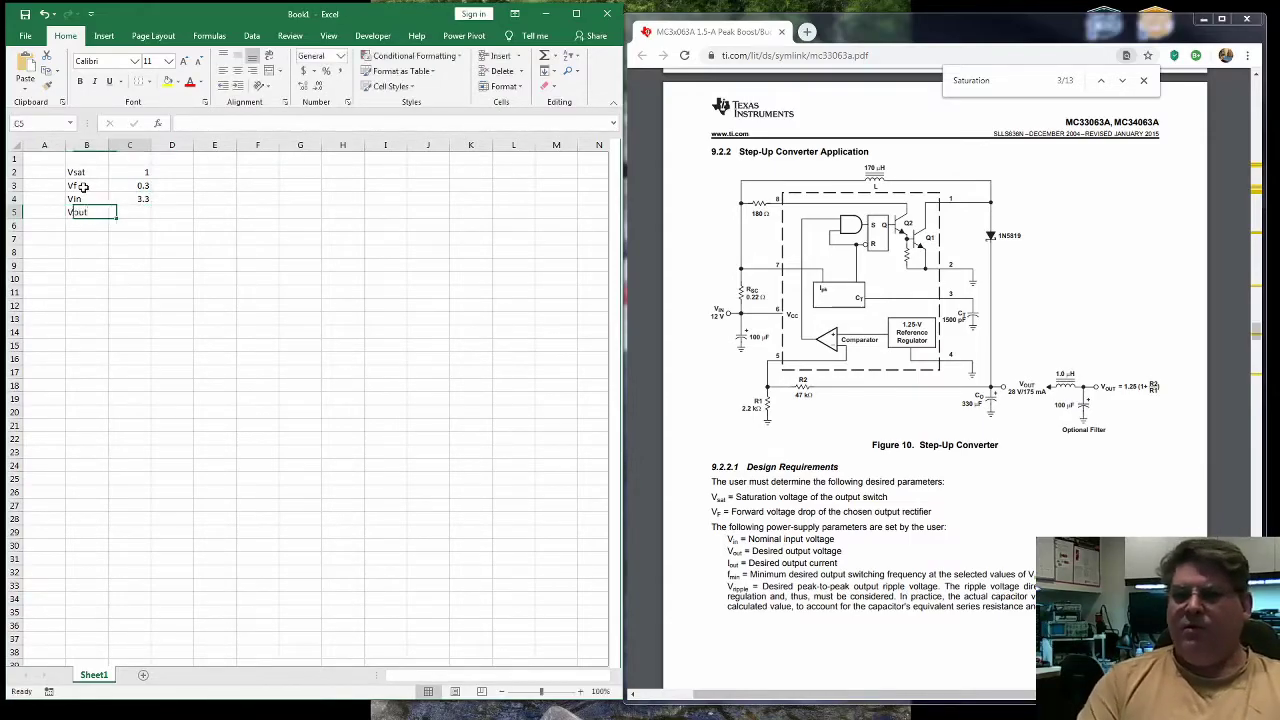
{"action": "type", "text": "12"}
{"action": "key", "text": "Return"}
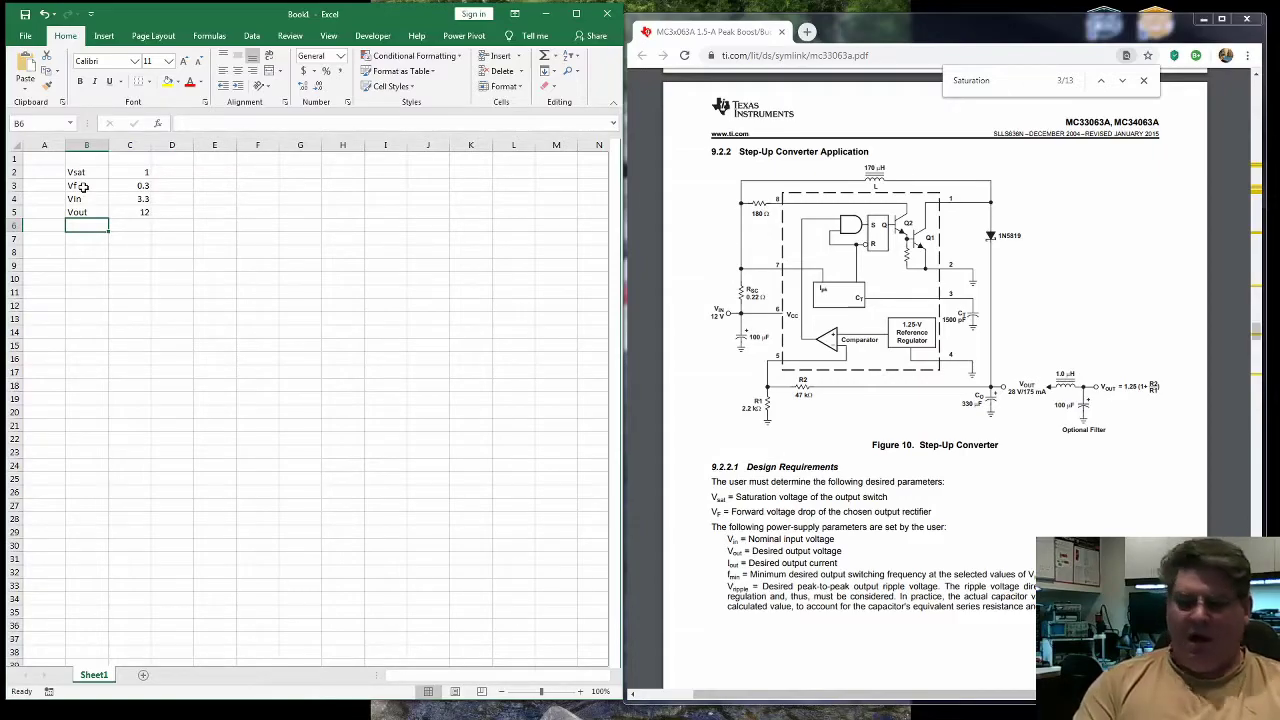
Step: Add the desired output current in row 6, with label "Iout" in B6 and value 0.025 in C6
{"action": "type", "text": "Iout"}
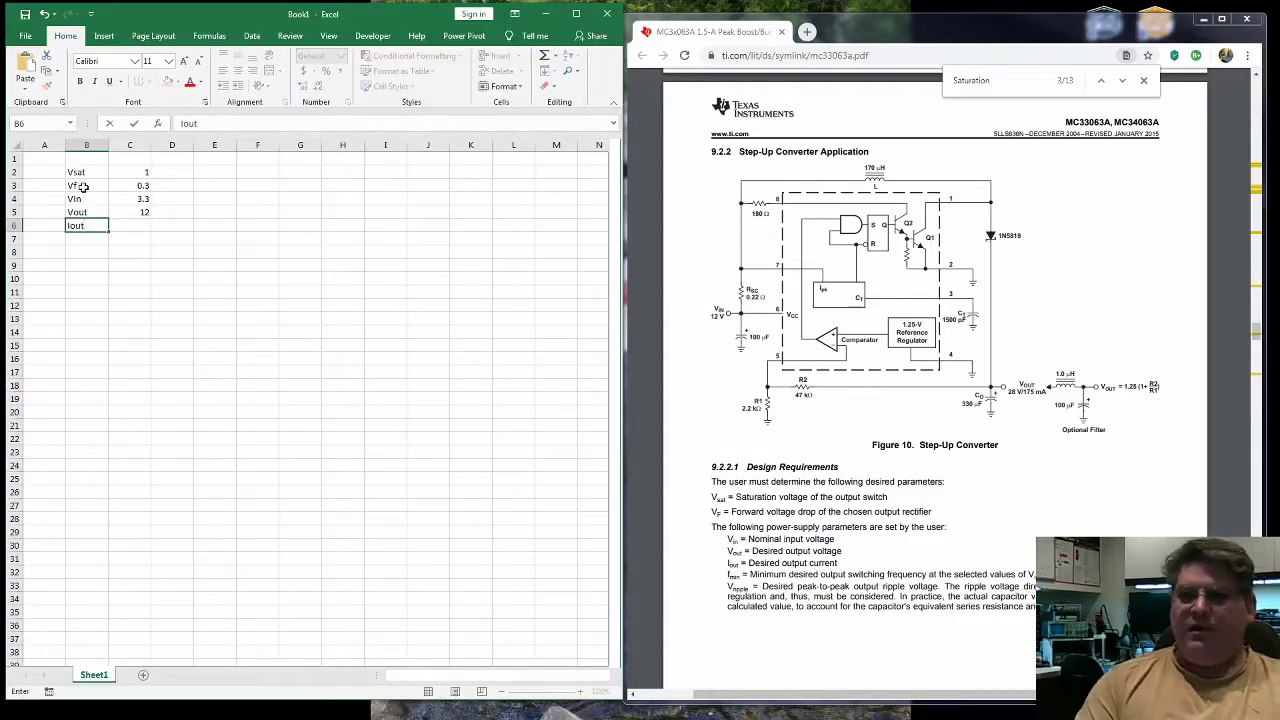
{"action": "key", "text": "Tab"}
{"action": "type", "text": "0.025"}
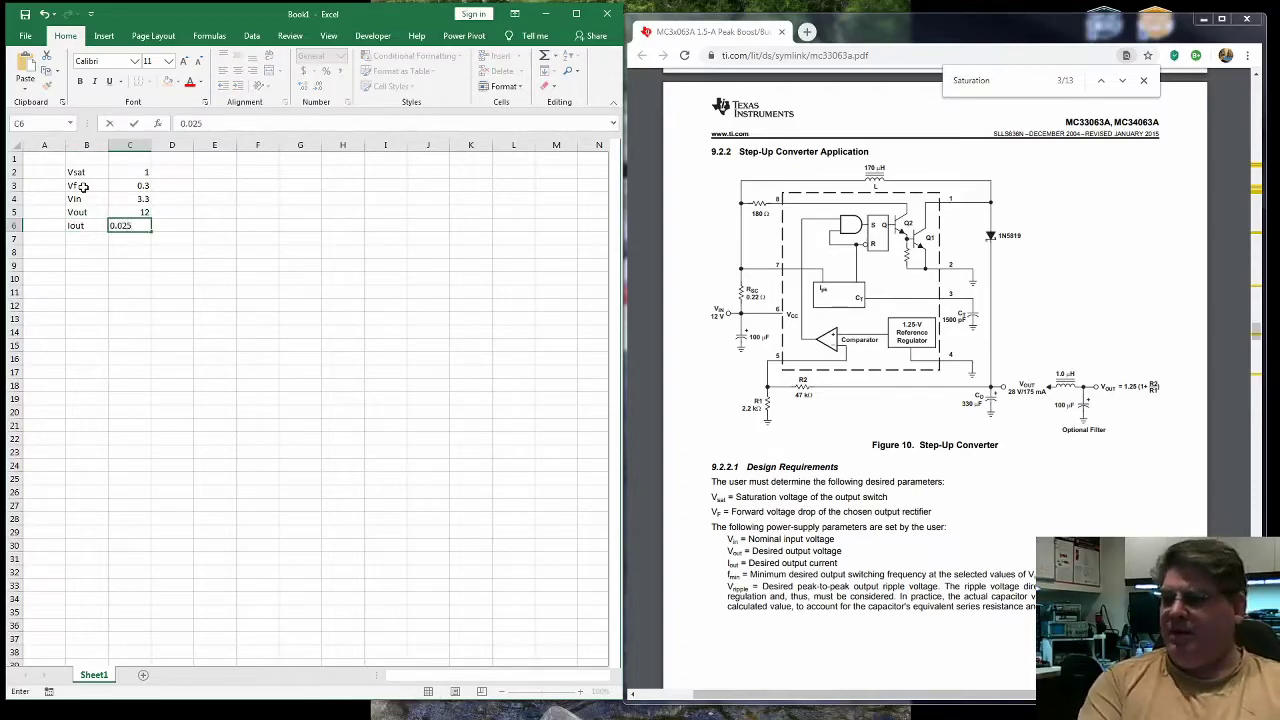
{"action": "key", "text": "Return"}
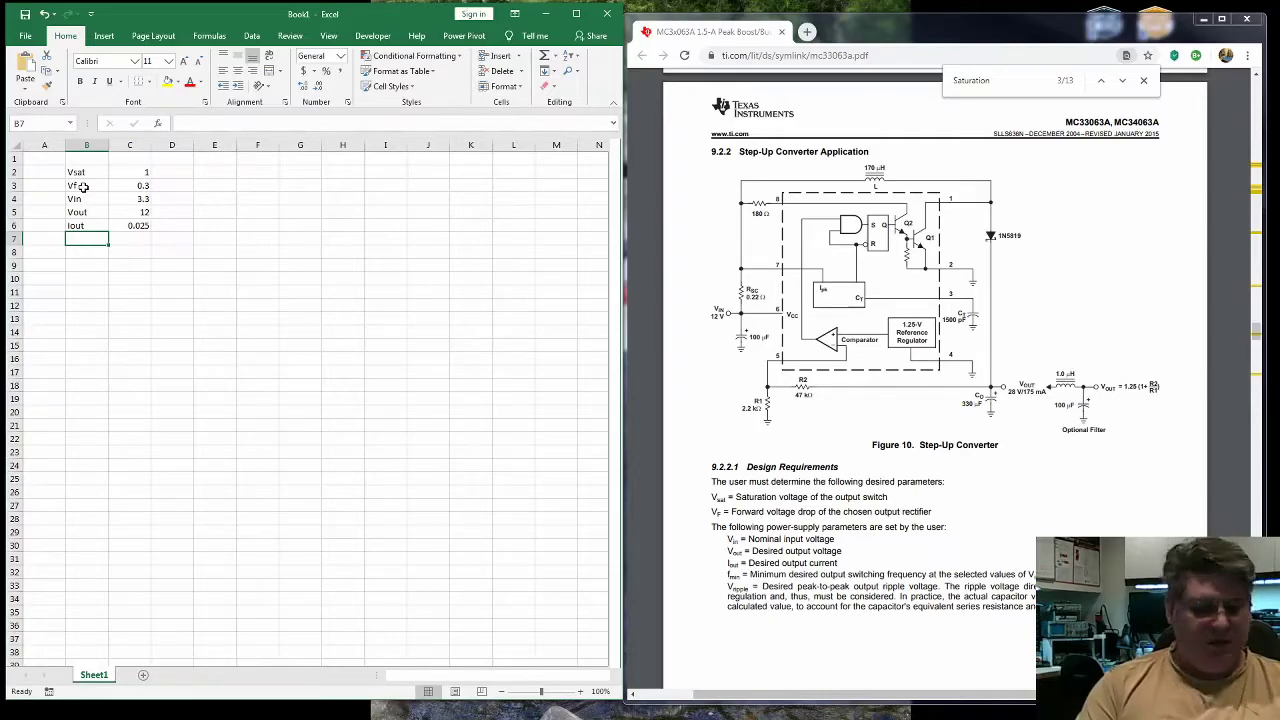
Step: Add the switching frequency in row 7, with label "Fout" in B7 and value 50000 in C7
{"action": "type", "text": "Fuot"}
{"action": "key", "text": "BackSpace"}
{"action": "key", "text": "BackSpace"}
{"action": "key", "text": "BackSpace"}
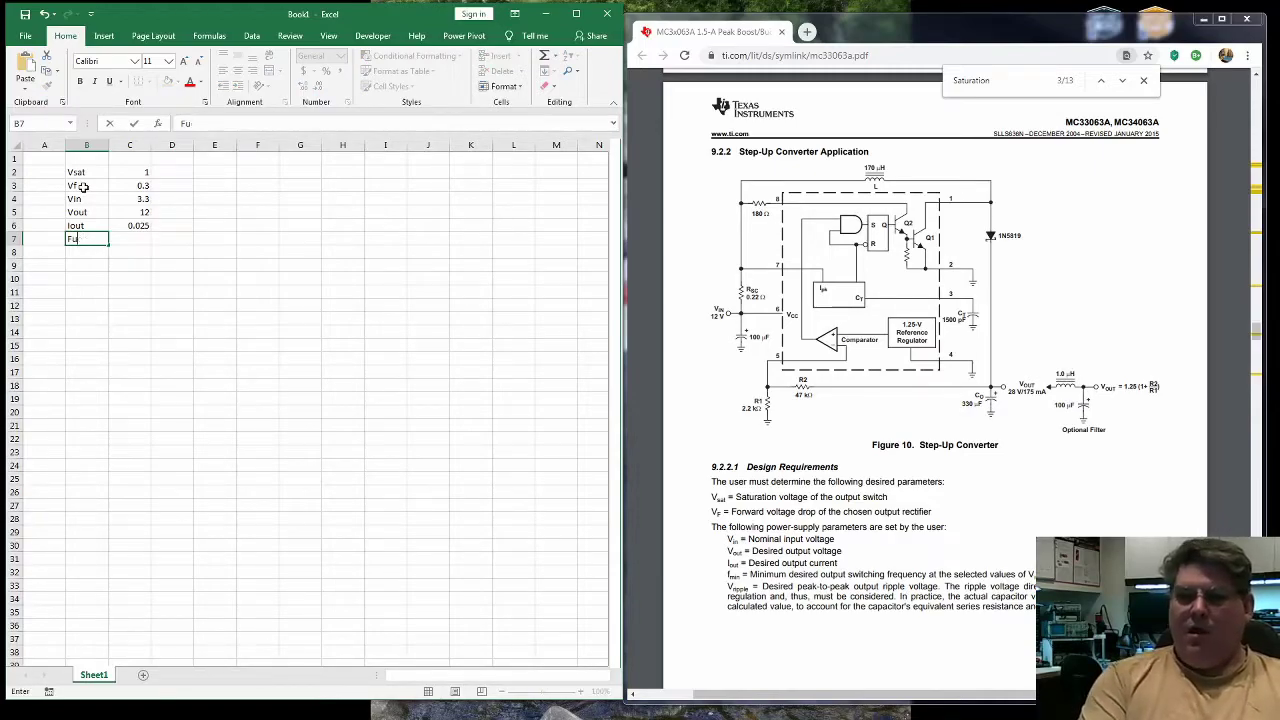
{"action": "type", "text": "out"}
{"action": "key", "text": "Tab"}
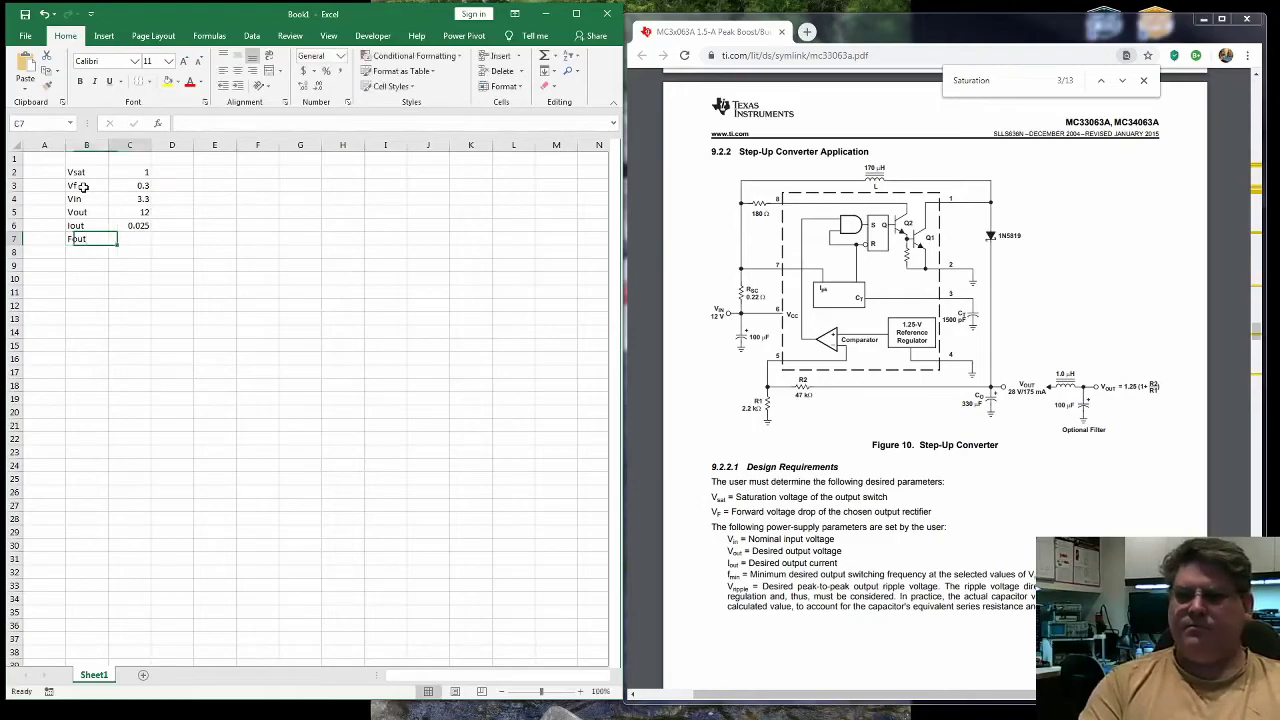
{"action": "type", "text": "5"}
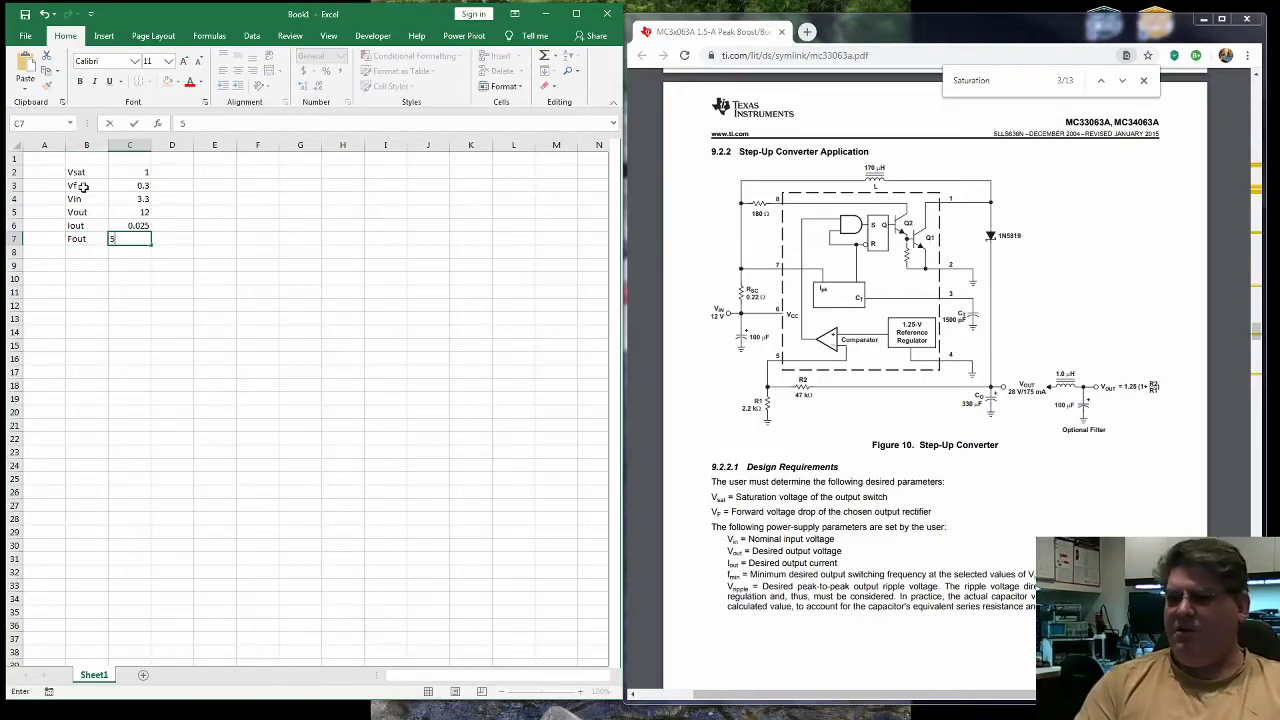
{"action": "type", "text": "0000"}
{"action": "key", "text": "Return"}
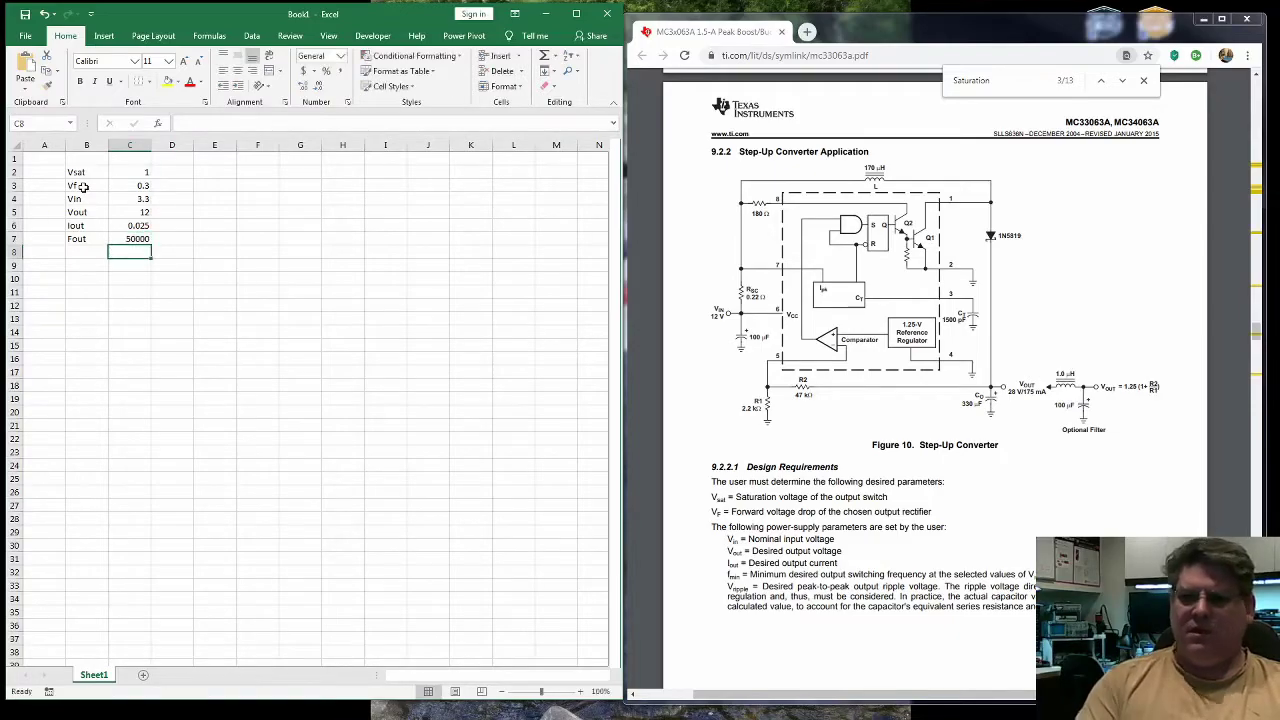
Step: Add the desired ripple voltage in row 8, with label "Vrip" in B8 and value 0.025 in C8
{"action": "key", "text": "Left"}
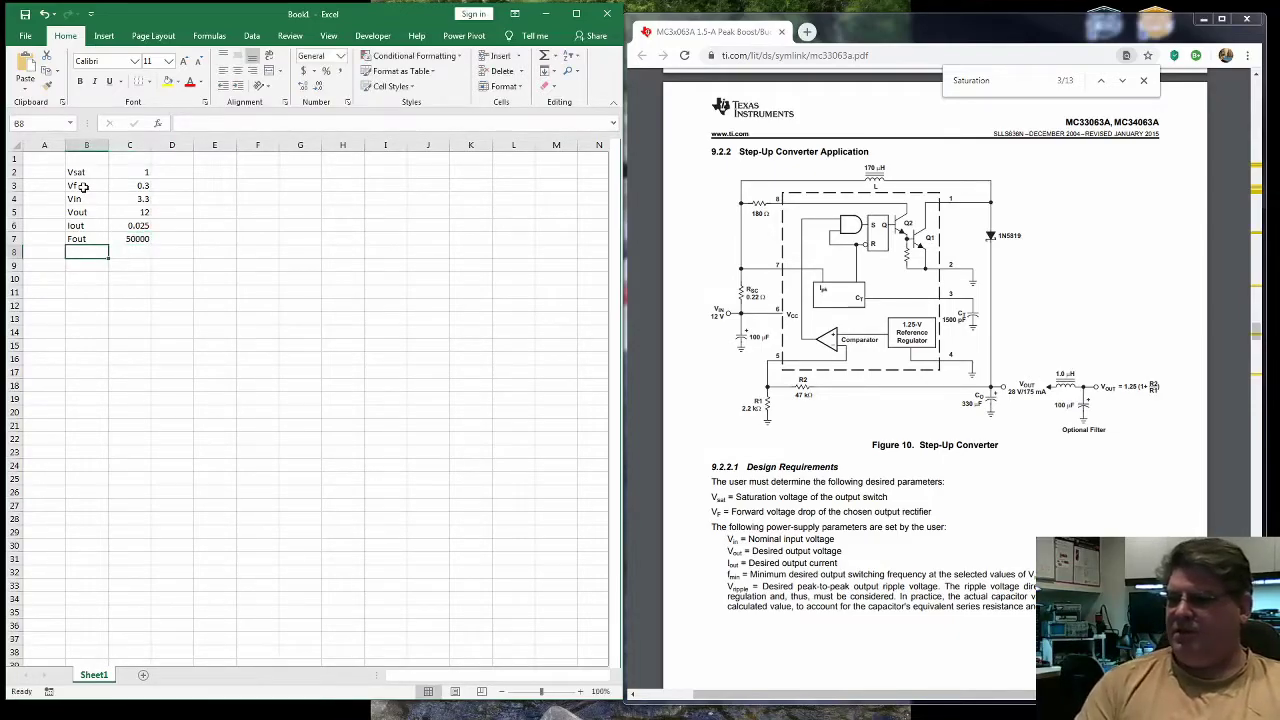
{"action": "type", "text": "V"}
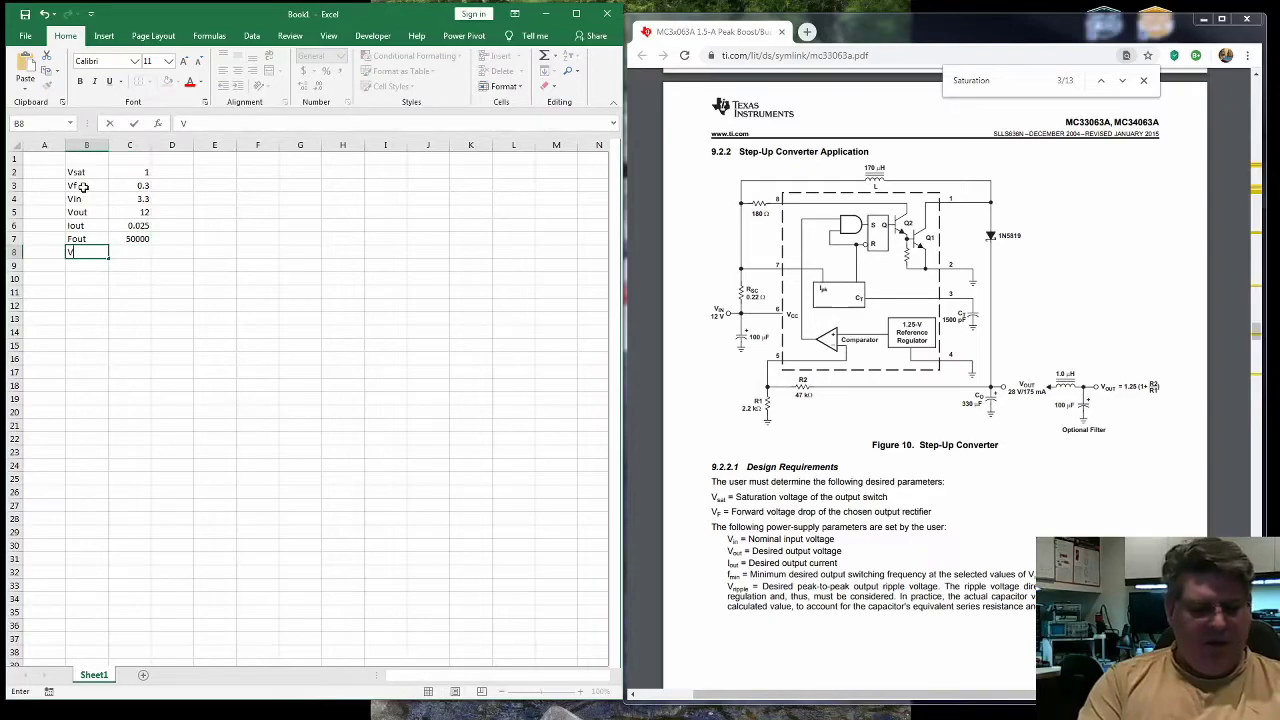
{"action": "type", "text": "rip"}
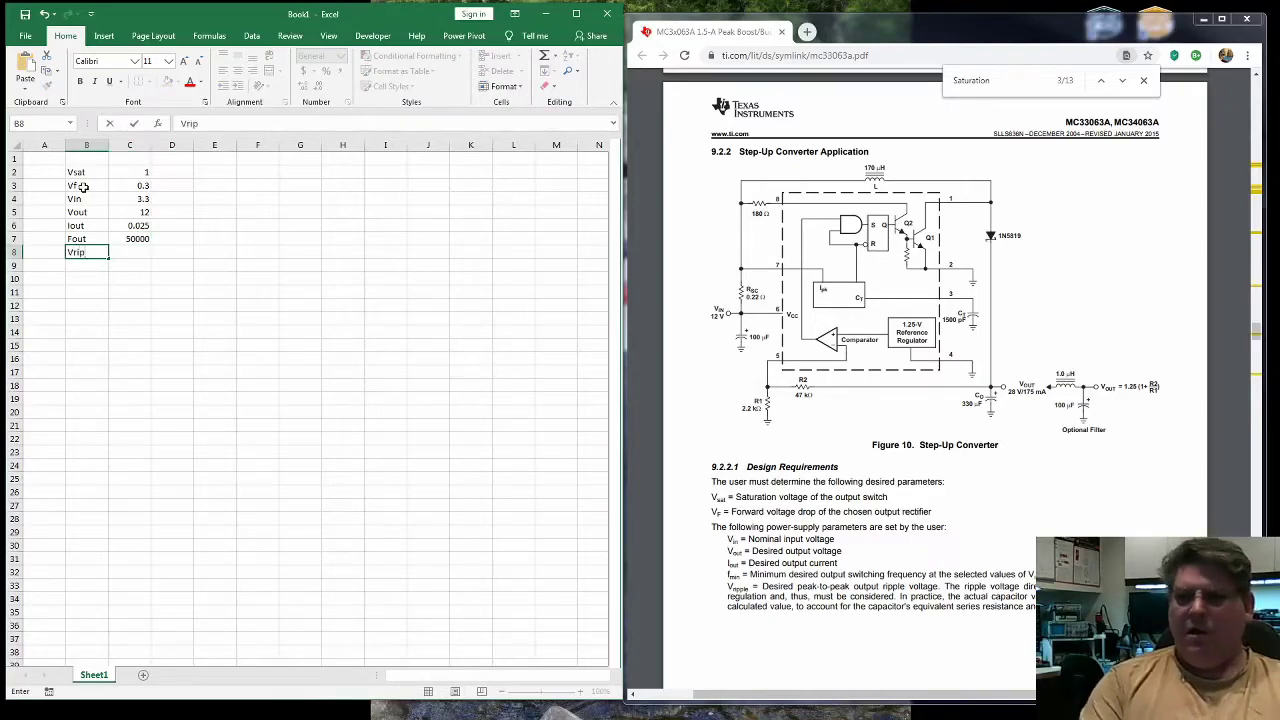
{"action": "key", "text": "Tab"}
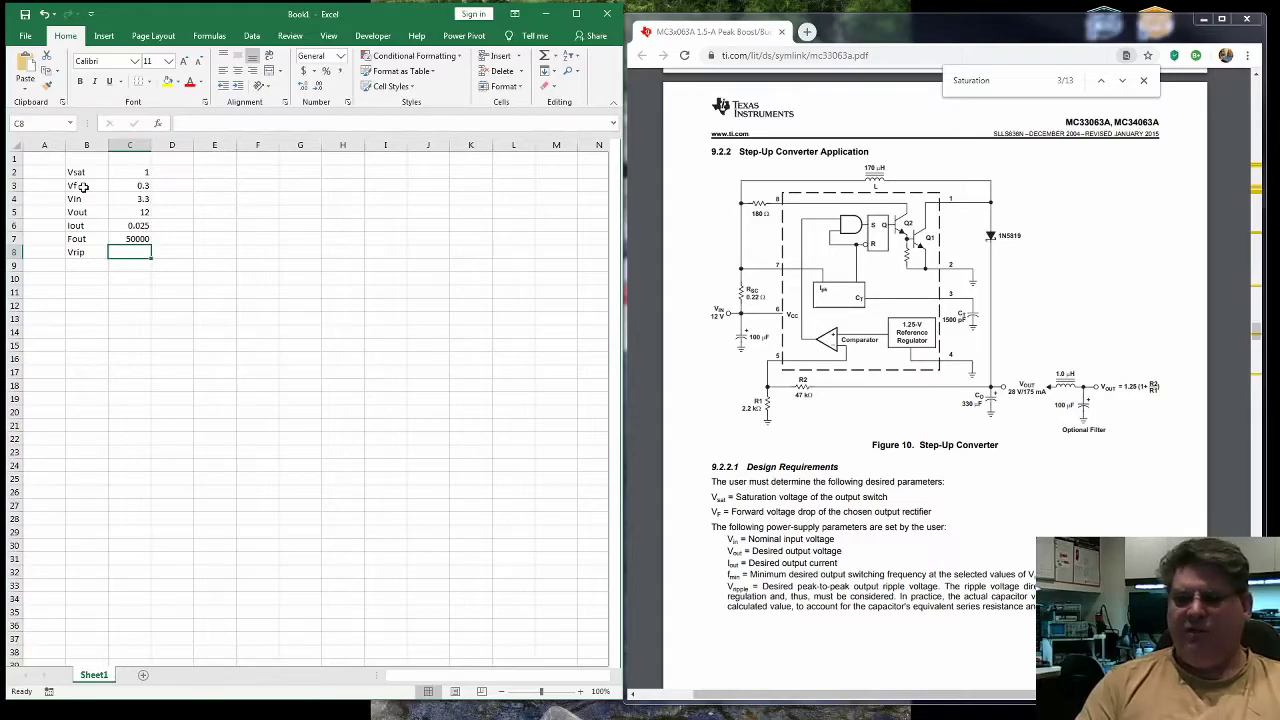
{"action": "type", "text": "0.025"}
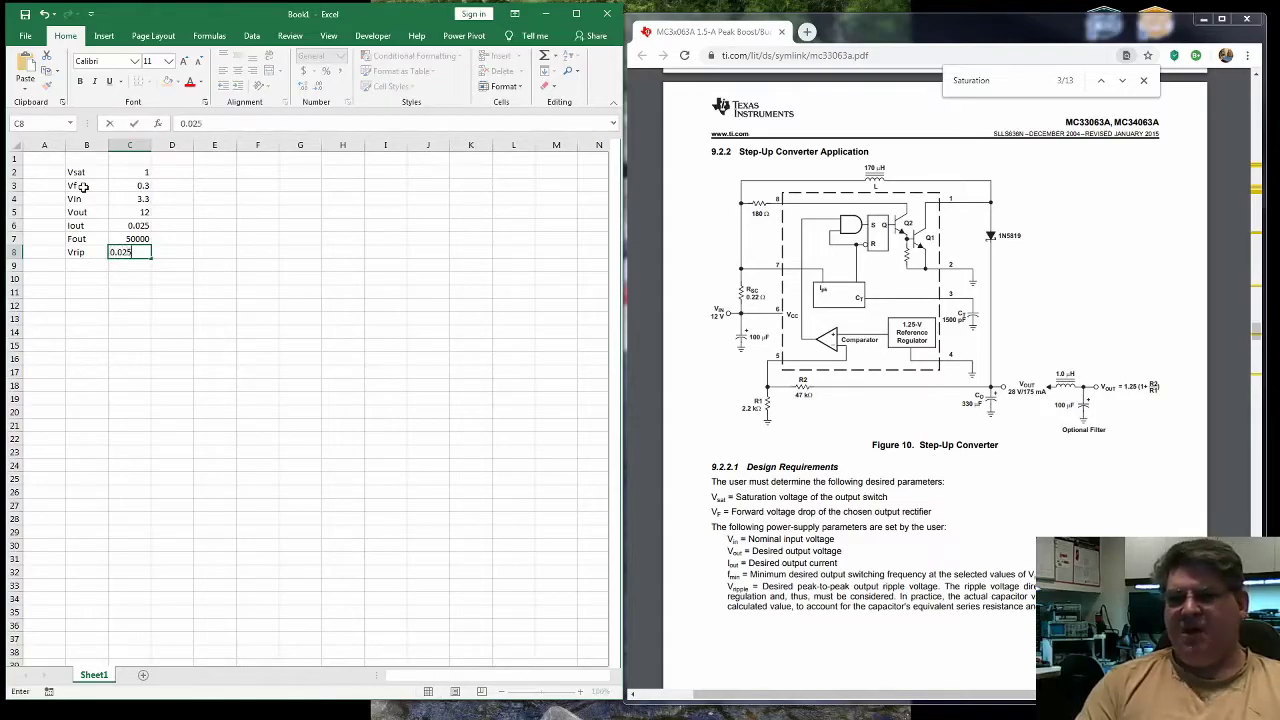
{"action": "key", "text": "Return"}
{"action": "key", "text": "Return"}
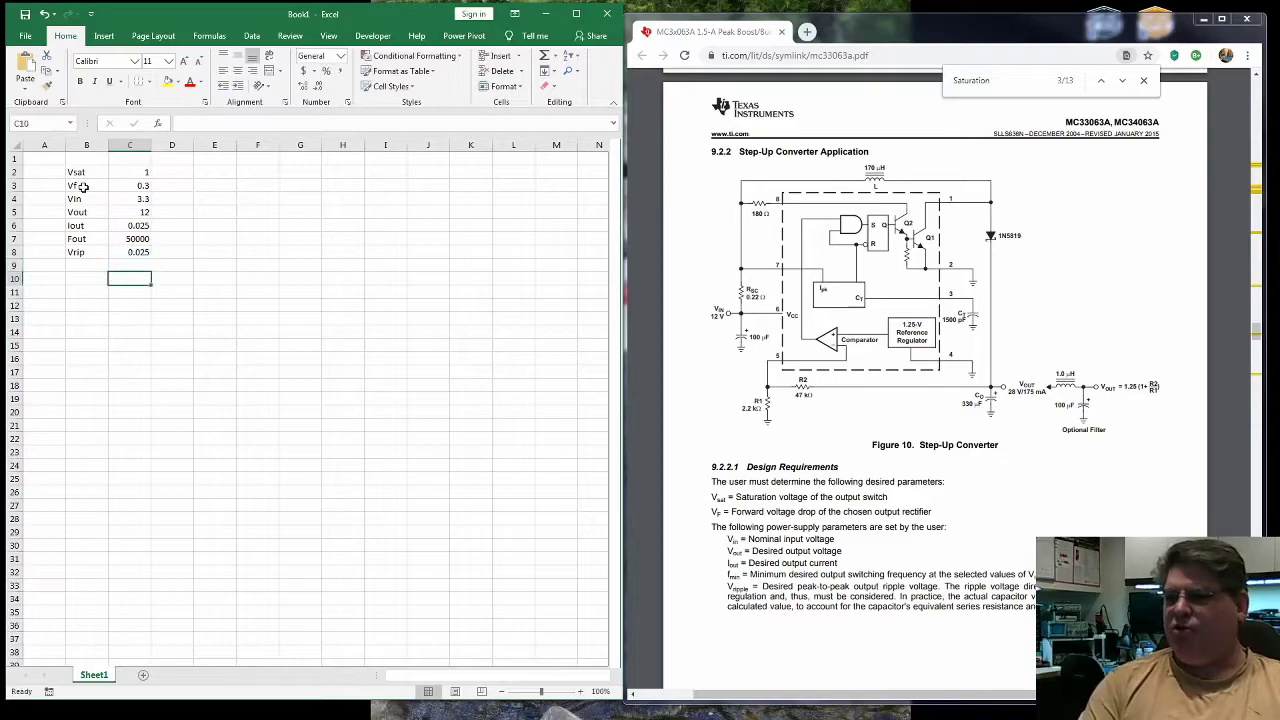
Step: Examine the step-up formulas in the Detailed Design Procedure table of the datasheet, section 9.2.2.2
{"action": "left_click", "coordinate": [1035, 509]}
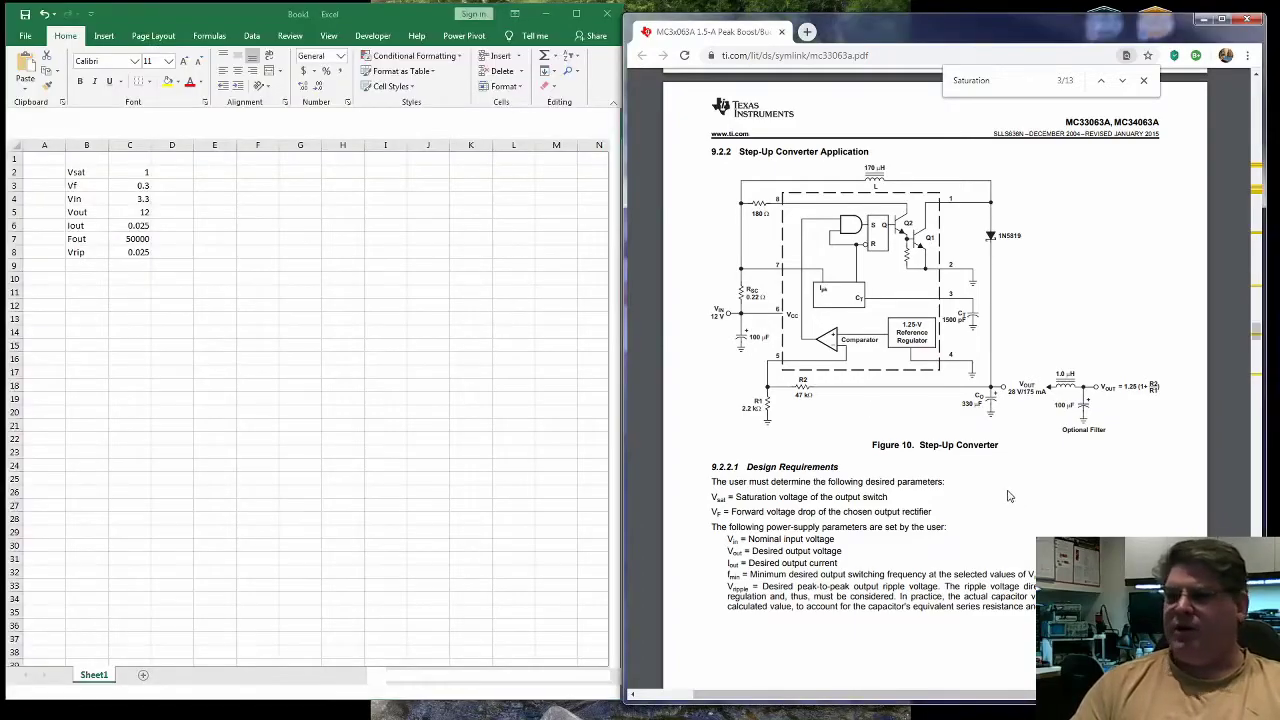
{"action": "scroll", "coordinate": [1009, 496], "scroll_direction": "down", "scroll_amount": 1}
{"action": "scroll", "coordinate": [1005, 496], "scroll_direction": "down", "scroll_amount": 4}
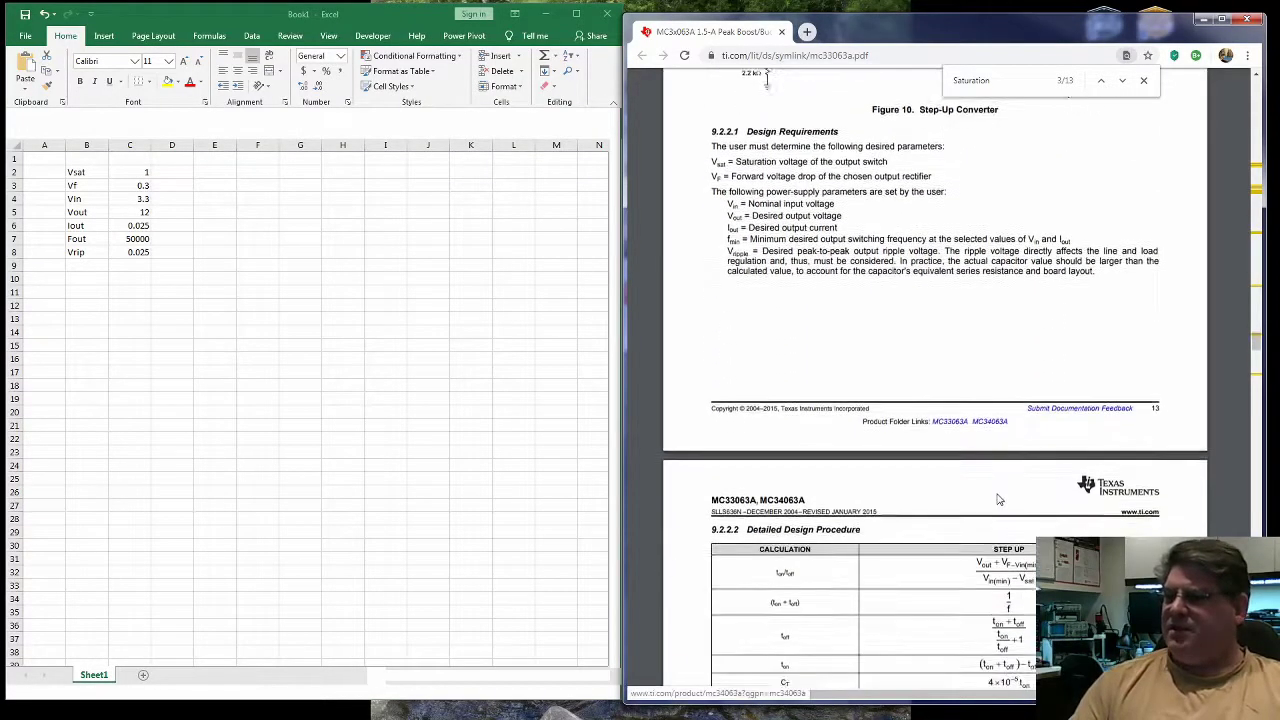
{"action": "scroll", "coordinate": [1000, 497], "scroll_direction": "down", "scroll_amount": 1}
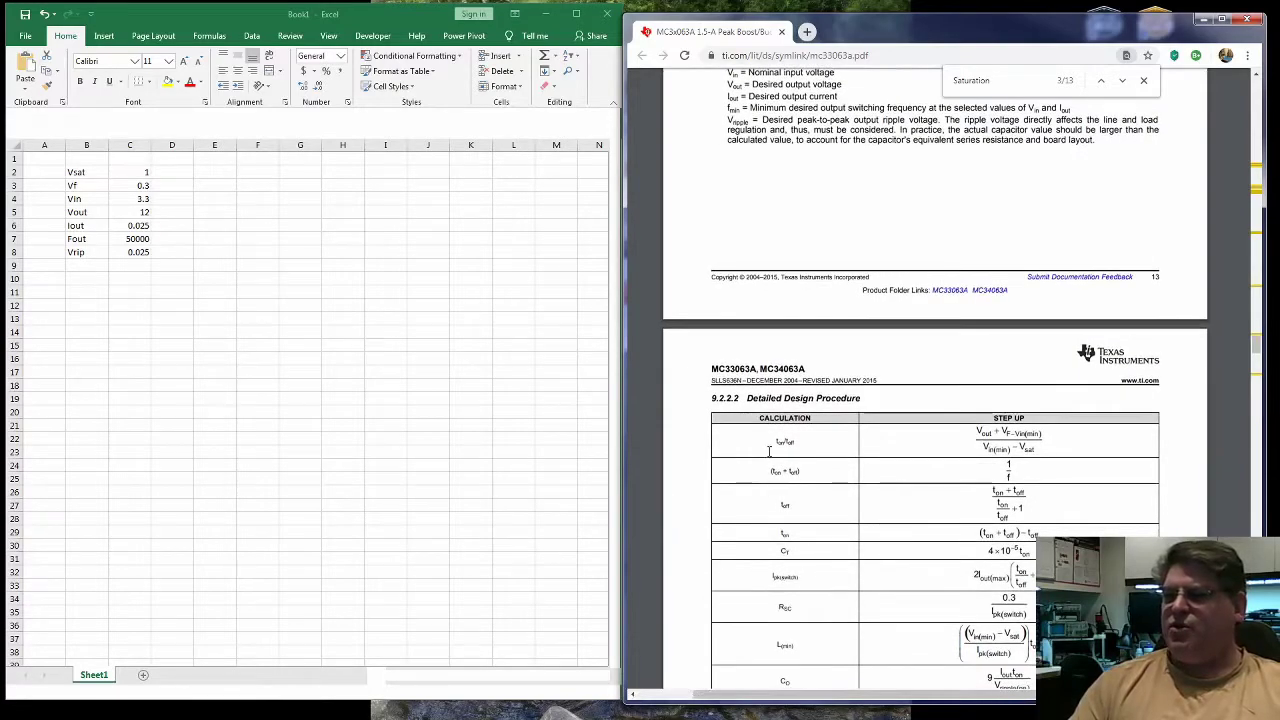
{"action": "left_click", "coordinate": [91, 277]}
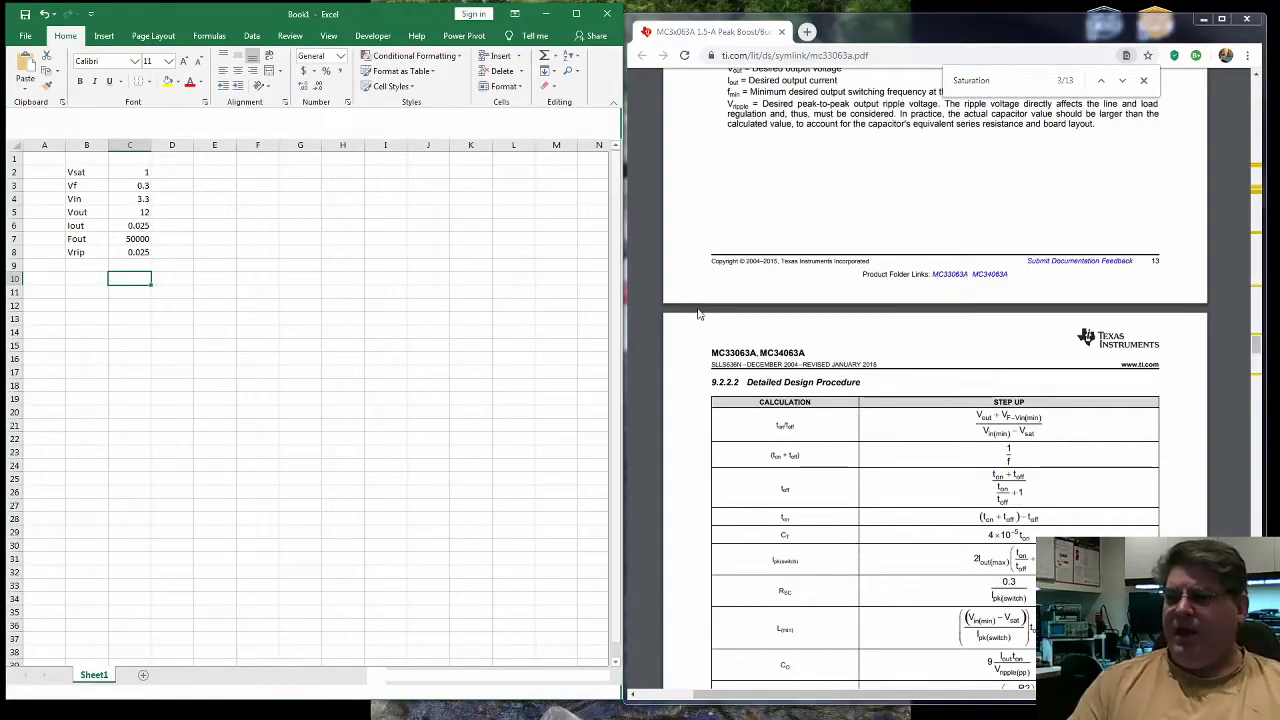
{"action": "left_click", "coordinate": [914, 350]}
{"action": "scroll", "coordinate": [918, 345], "scroll_direction": "down", "scroll_amount": 2}
{"action": "scroll", "coordinate": [918, 345], "scroll_direction": "down", "scroll_amount": 4}
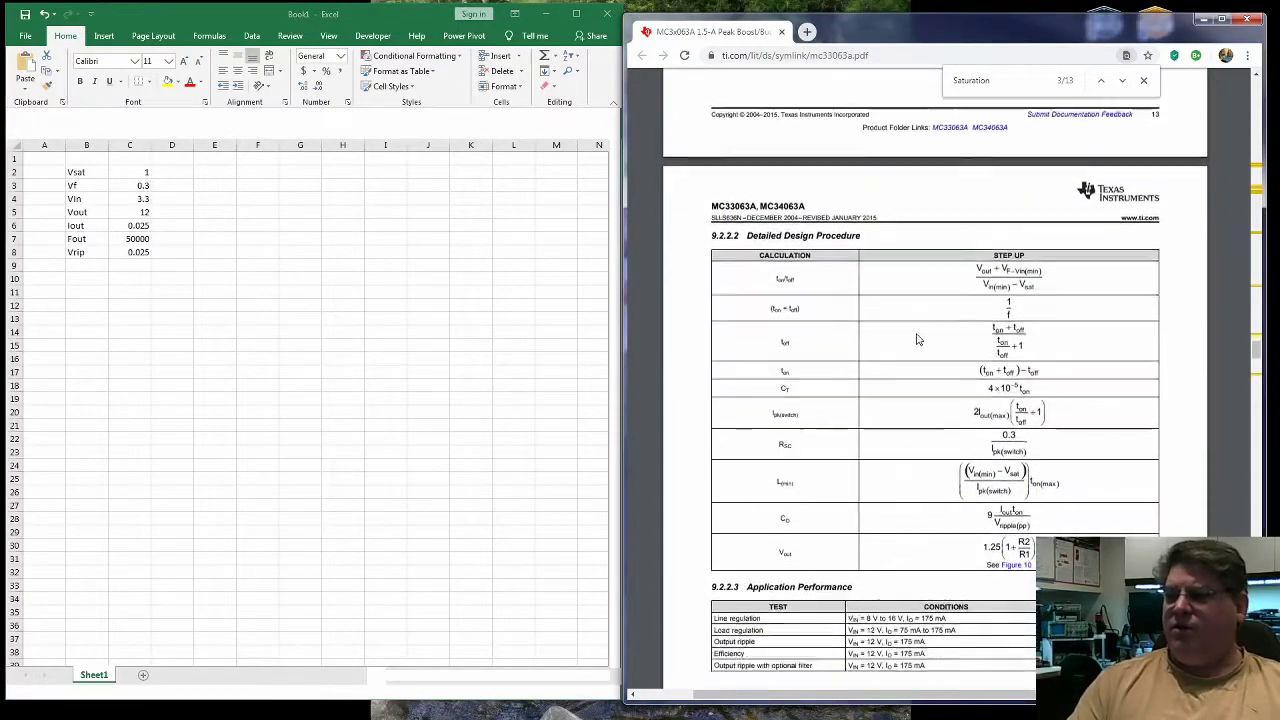
{"action": "scroll", "coordinate": [912, 337], "scroll_direction": "up", "scroll_amount": 1}
{"action": "scroll", "coordinate": [910, 337], "scroll_direction": "up", "scroll_amount": 1}
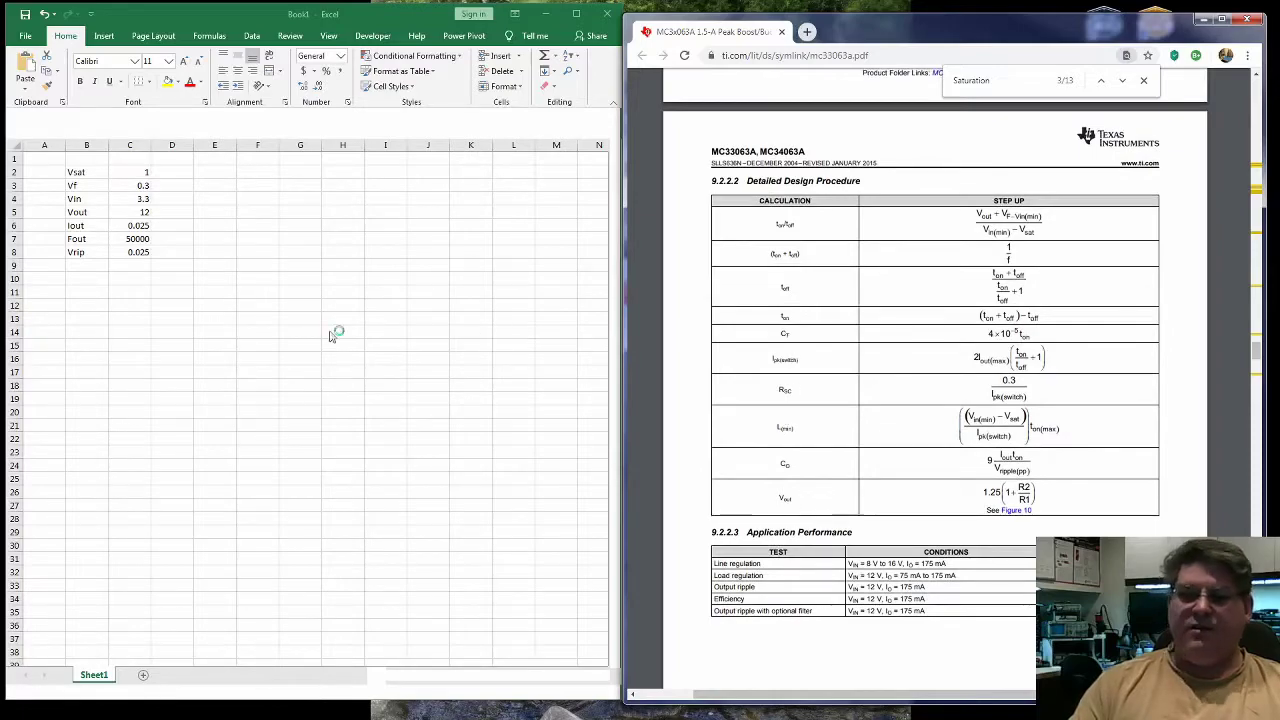
Step: Label cell B10 "Ton/Toff" for the first calculated parameter, leaving row 9 empty beneath the inputs
{"action": "left_click", "coordinate": [76, 291]}
{"action": "left_click", "coordinate": [82, 276]}
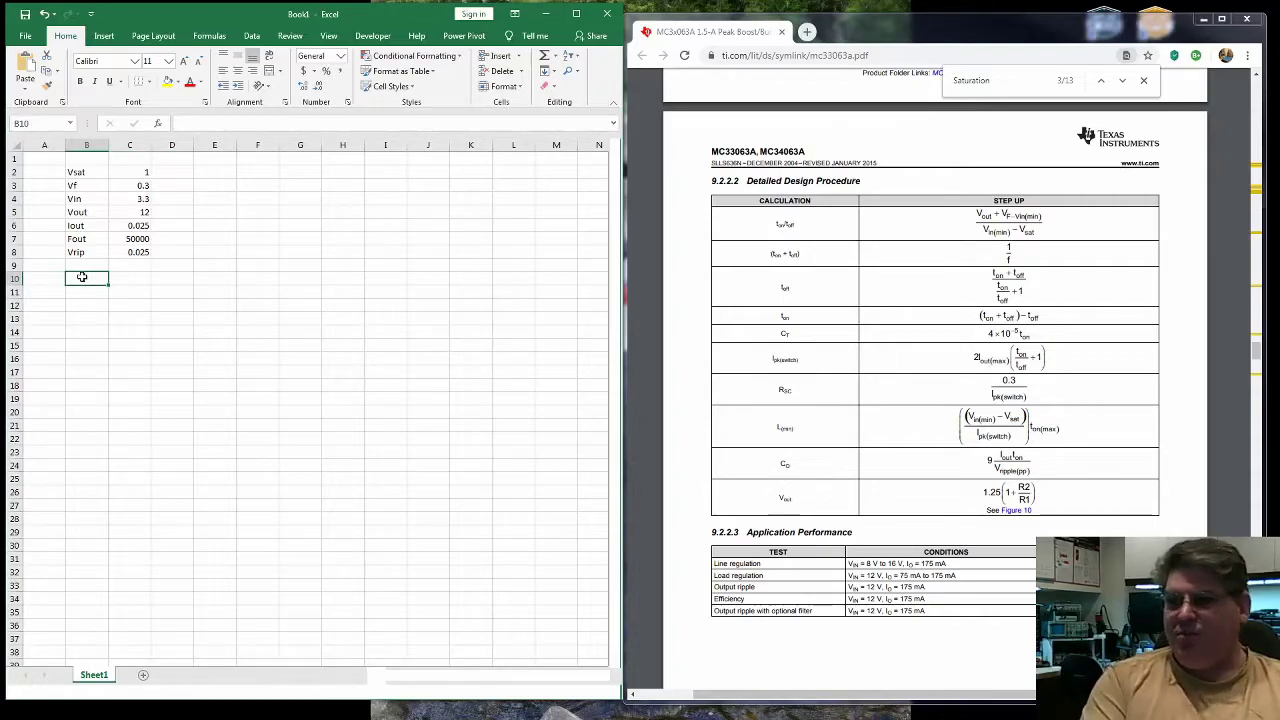
{"action": "type", "text": "Ton/Toff"}
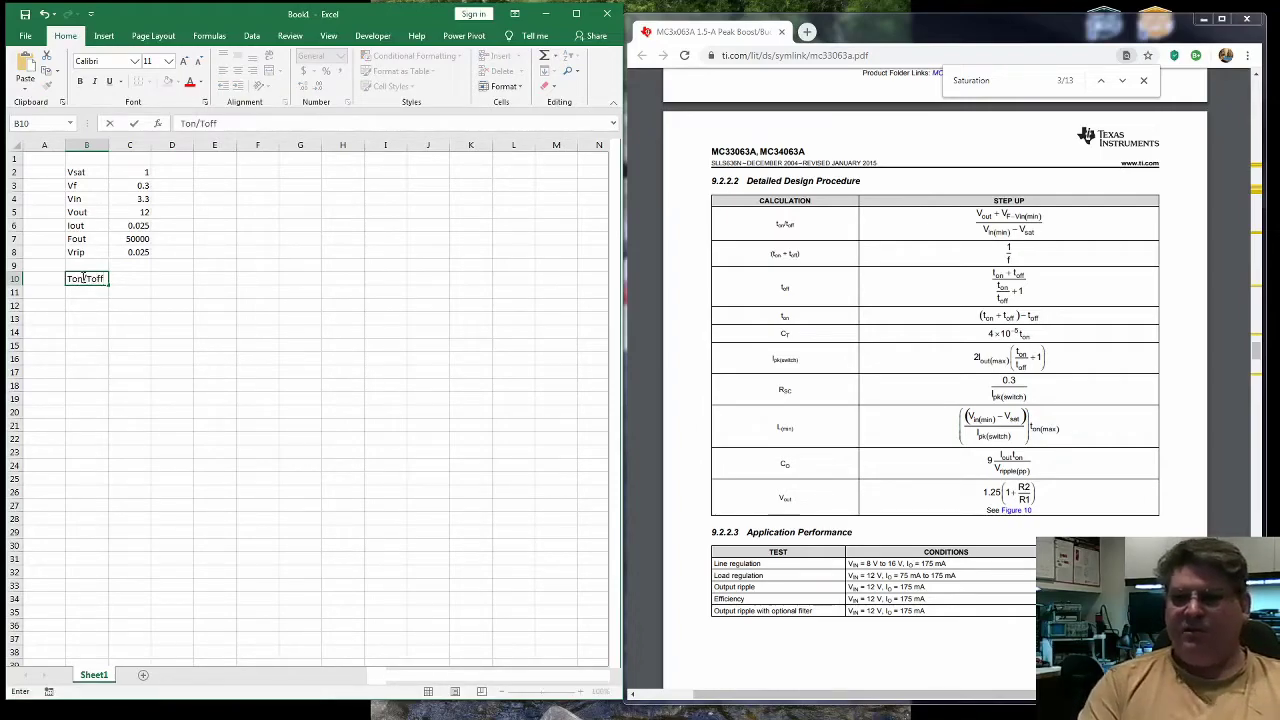
{"action": "key", "text": "Tab"}
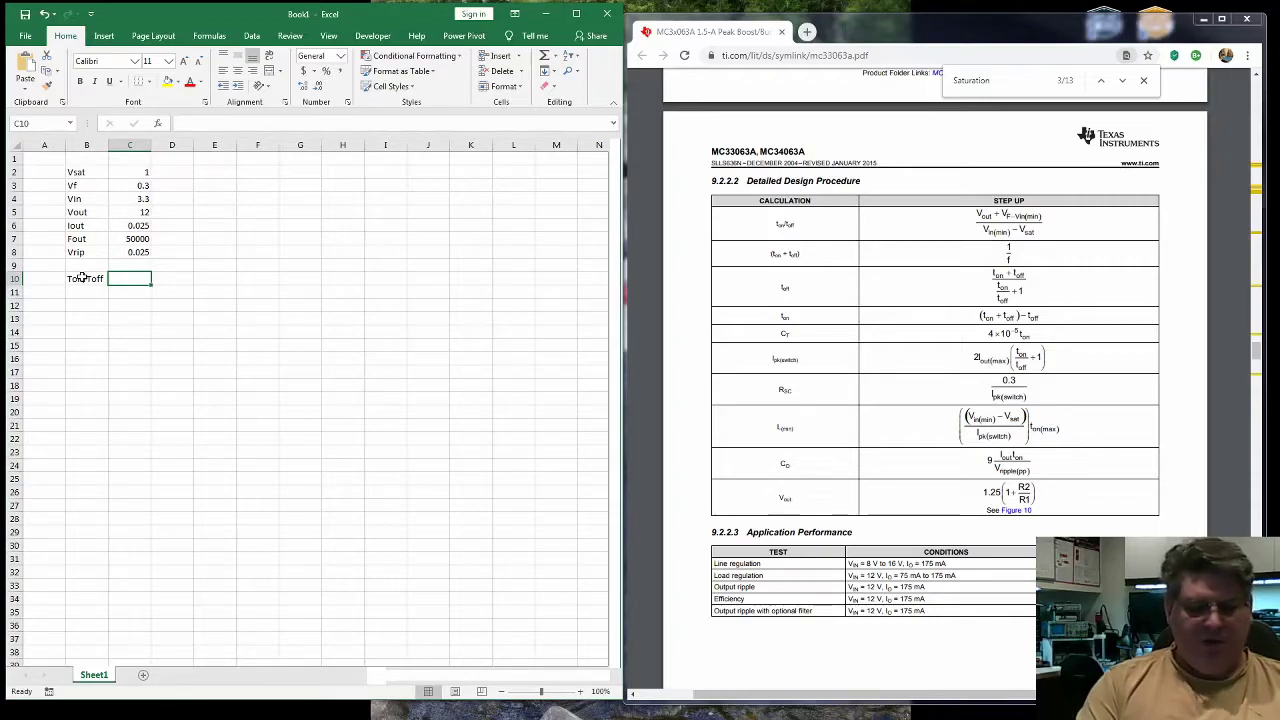
{"action": "type", "text": "("}
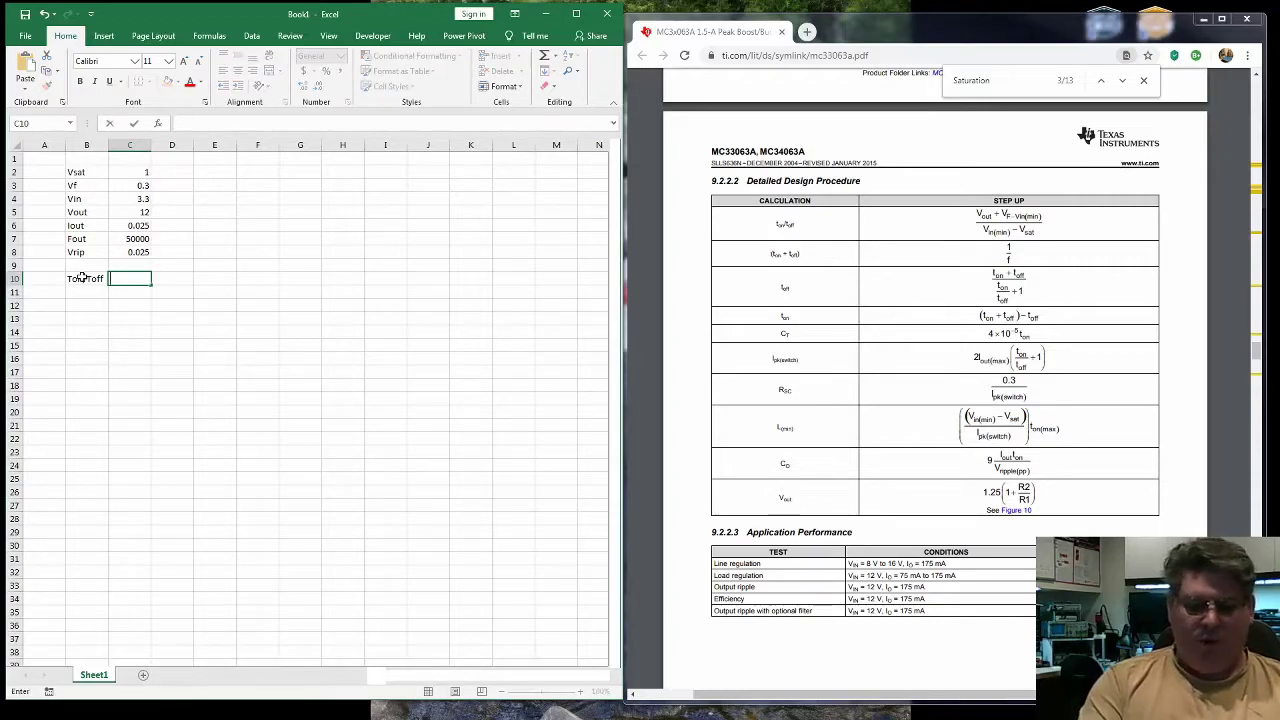
{"action": "type", "text": "=("}
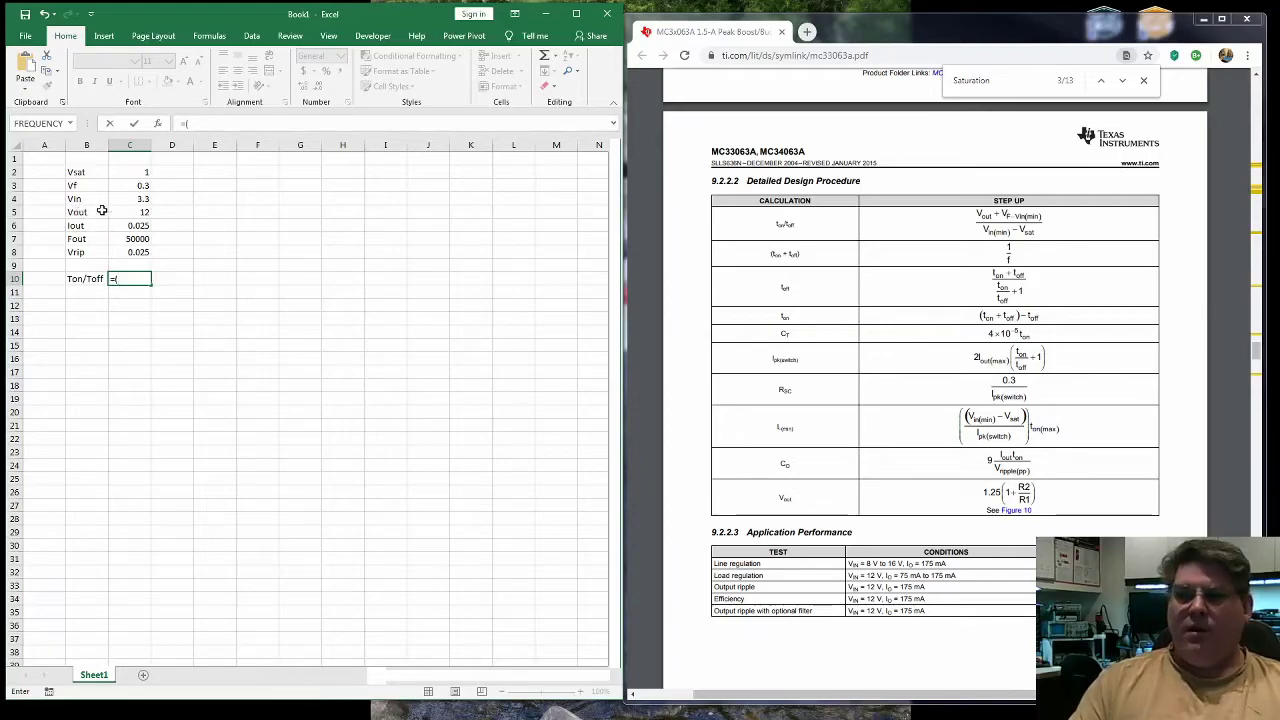
{"action": "left_click", "coordinate": [140, 210]}
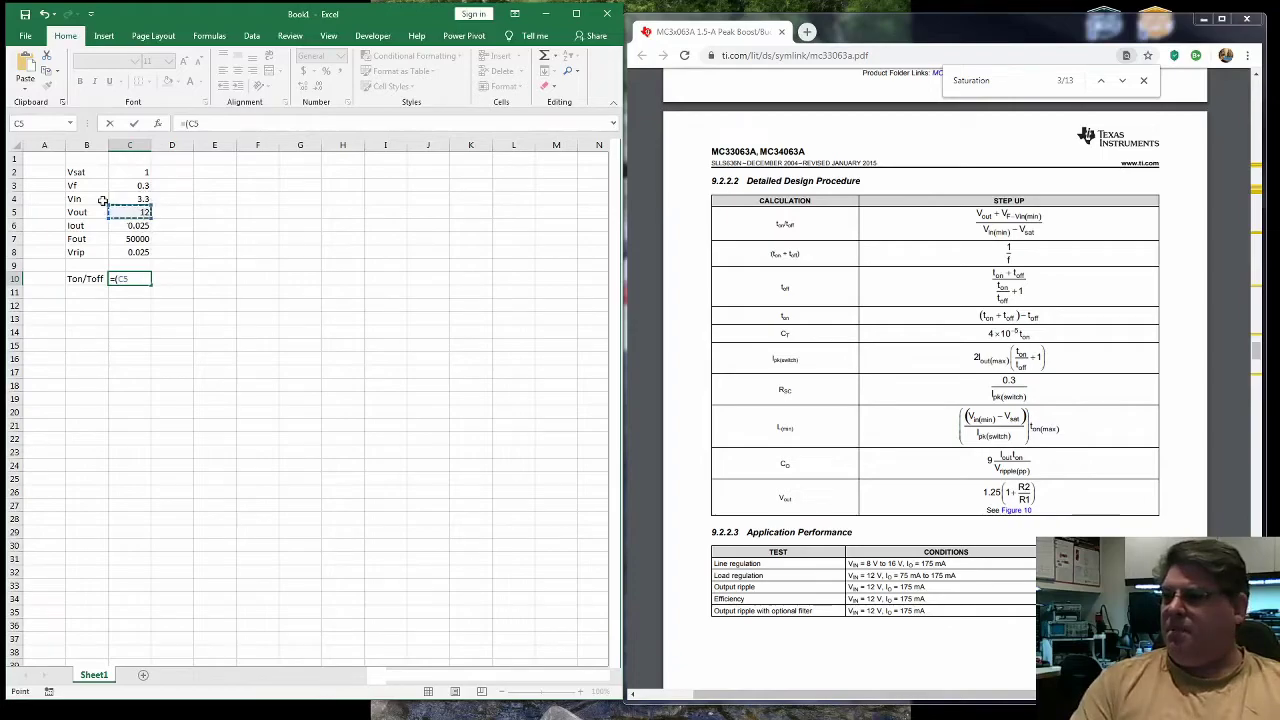
{"action": "type", "text": "+"}
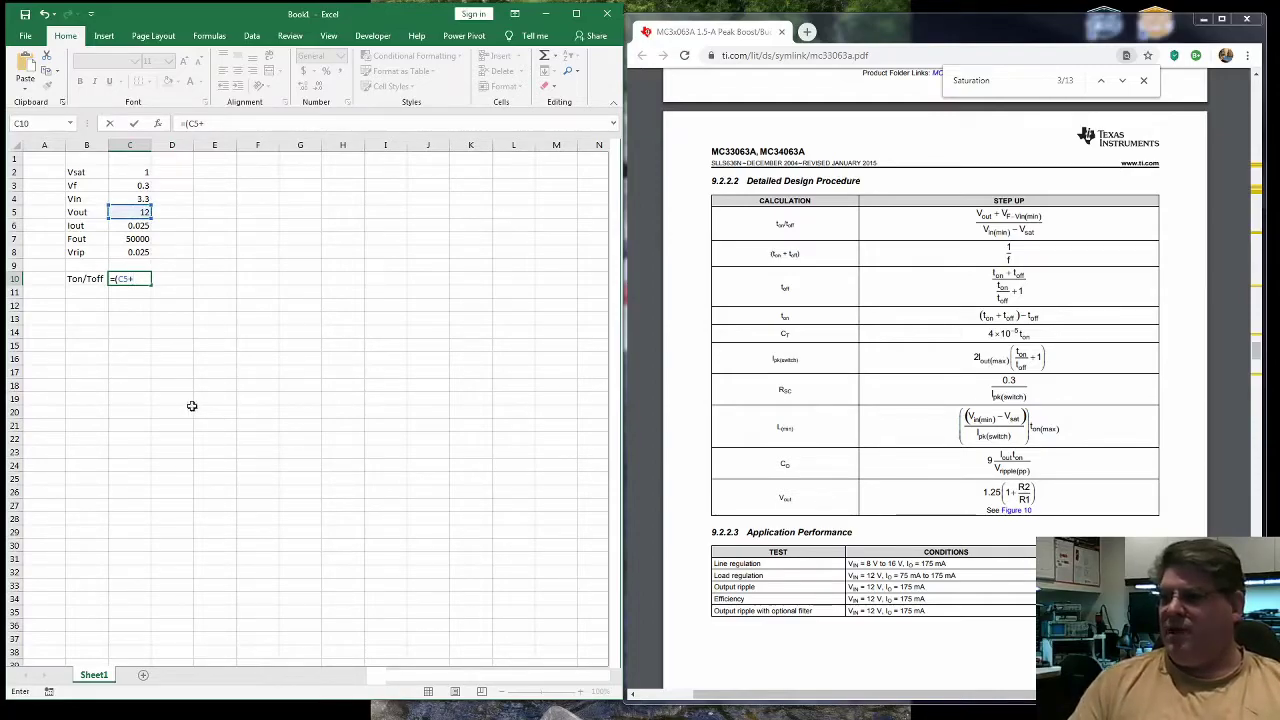
{"action": "left_click", "coordinate": [126, 187]}
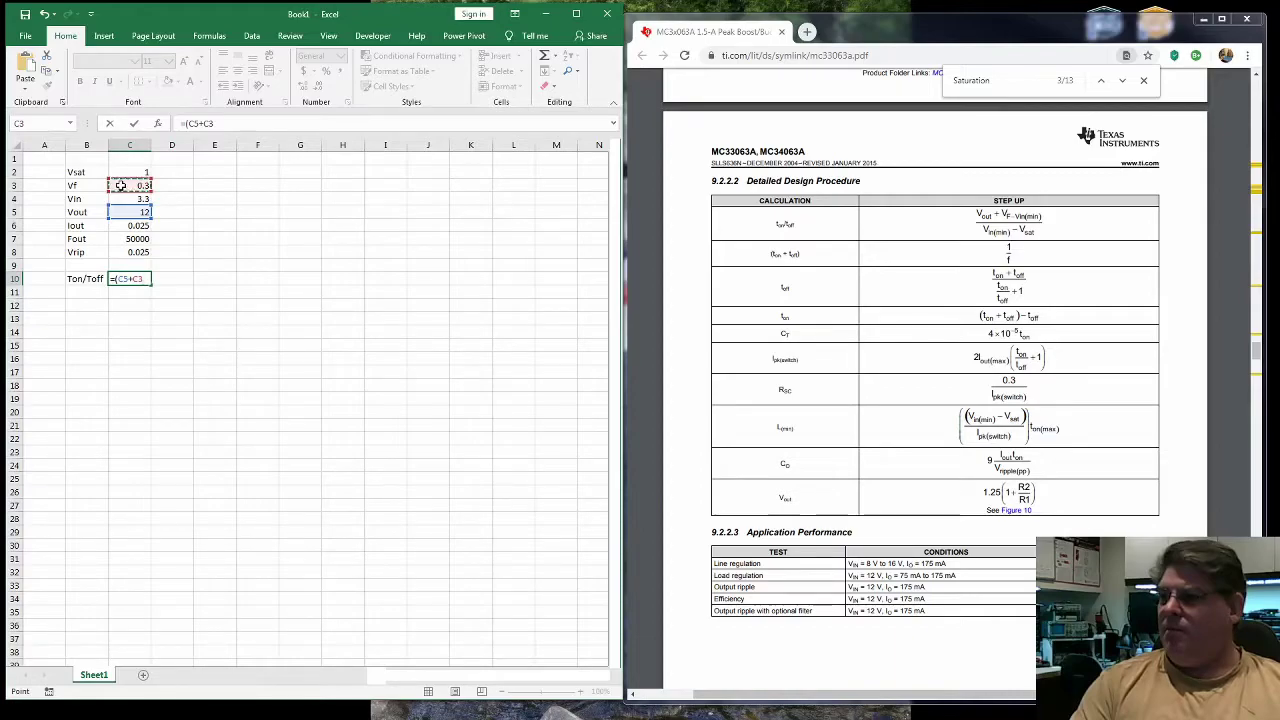
{"action": "type", "text": "-"}
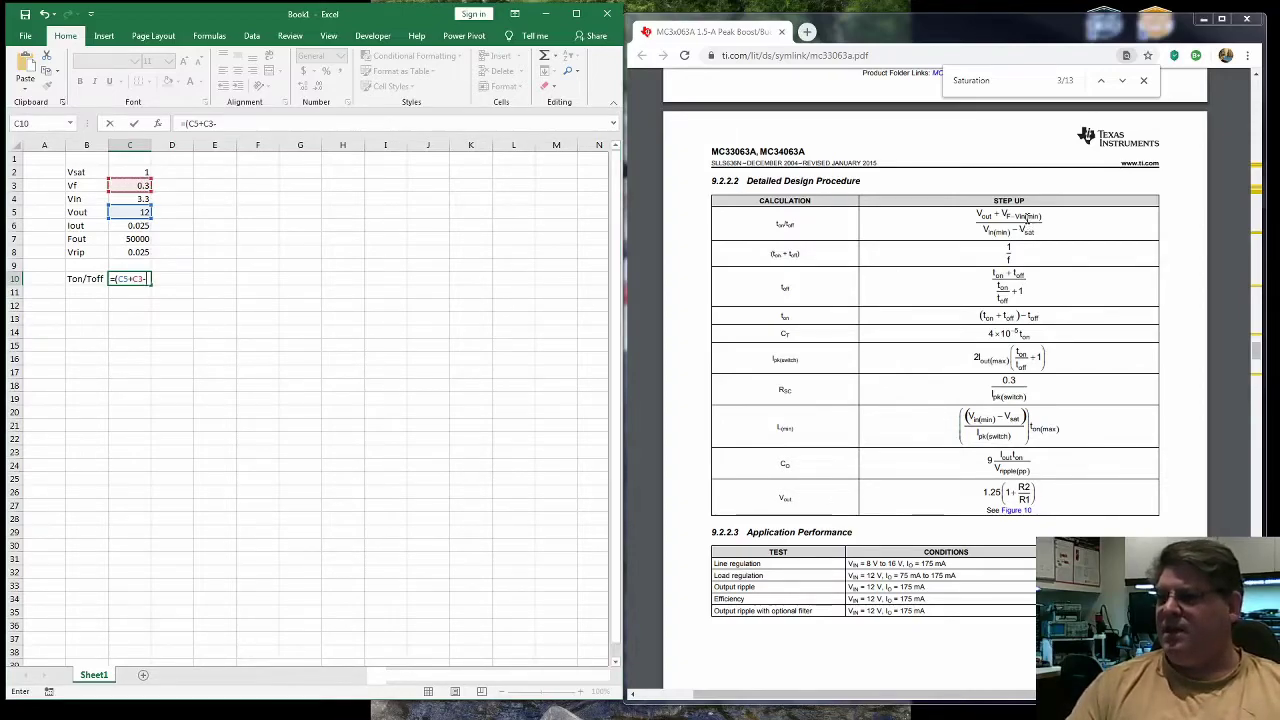
{"action": "left_click", "coordinate": [1030, 218]}
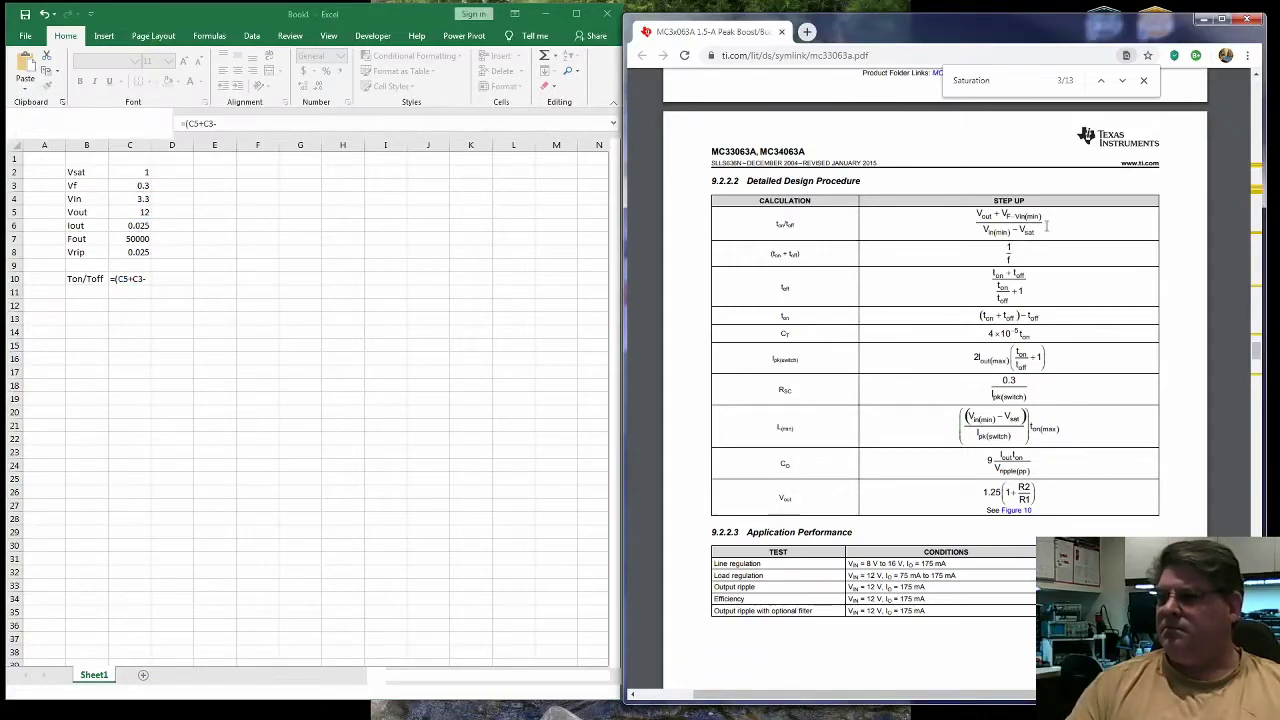
{"action": "scroll", "coordinate": [925, 314], "scroll_direction": "up", "scroll_amount": 1}
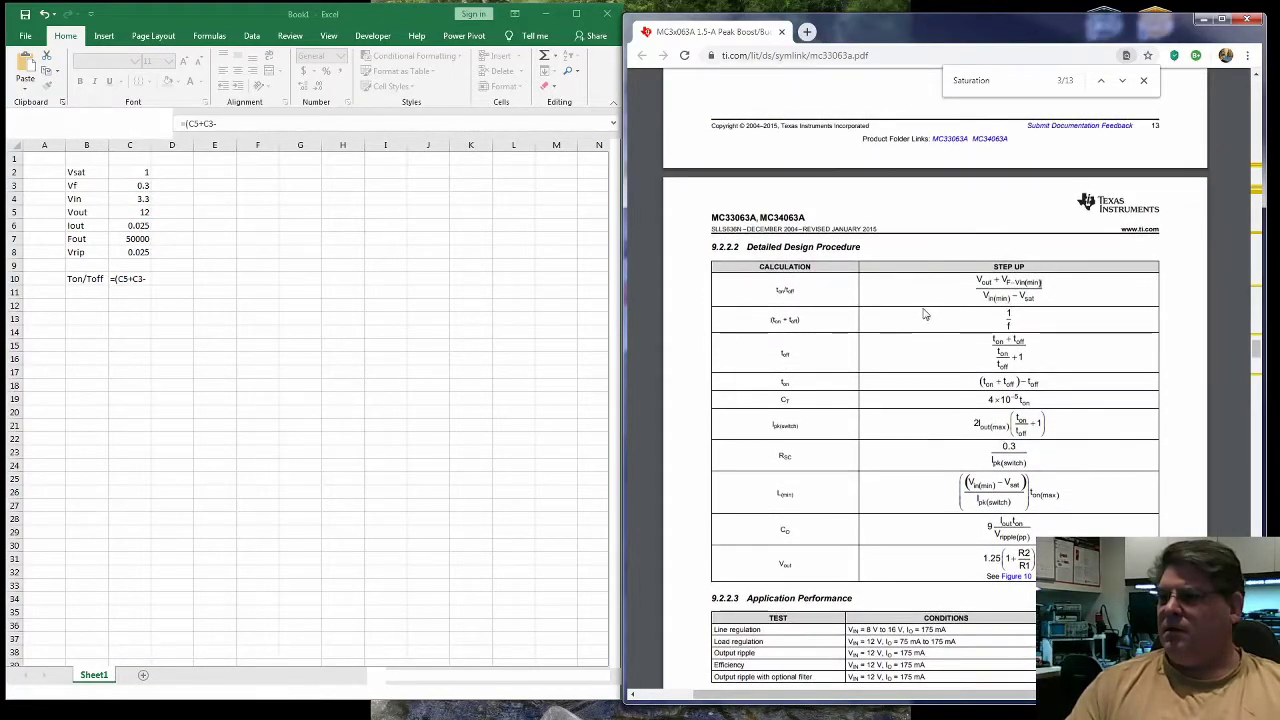
{"action": "scroll", "coordinate": [925, 314], "scroll_direction": "up", "scroll_amount": 4}
{"action": "scroll", "coordinate": [815, 268], "scroll_direction": "up", "scroll_amount": 1}
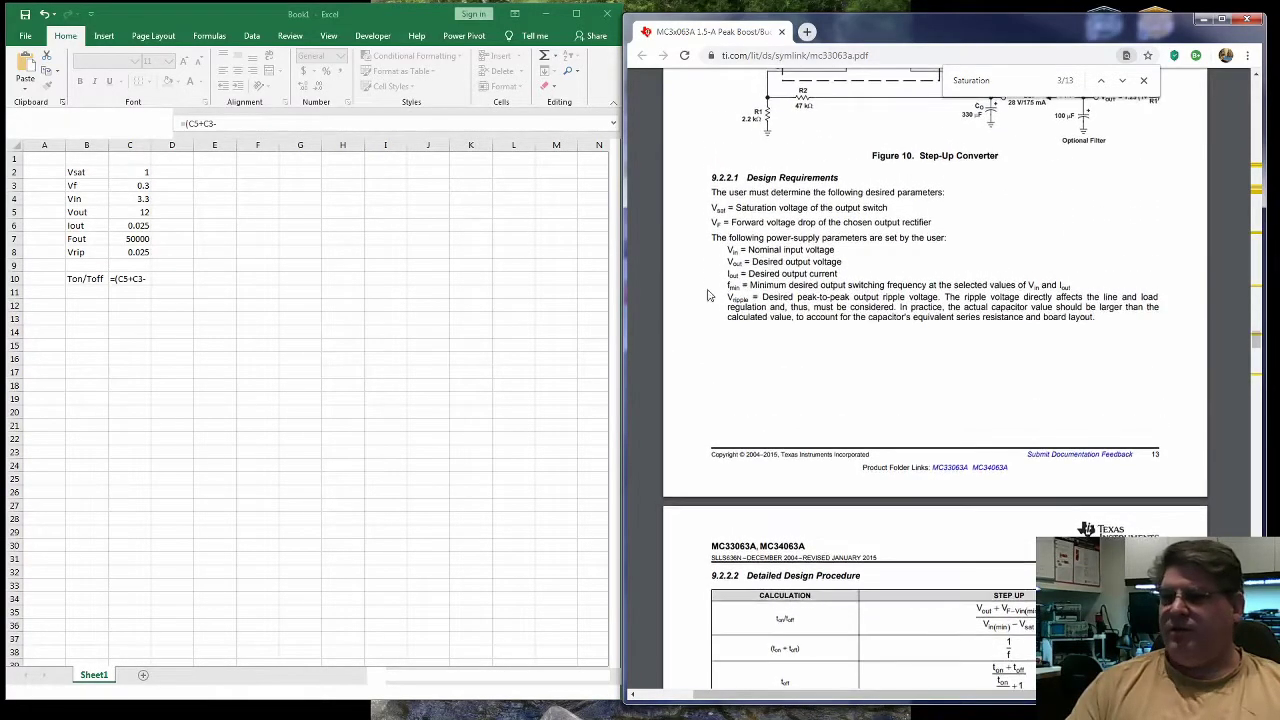
{"action": "left_click", "coordinate": [20, 288]}
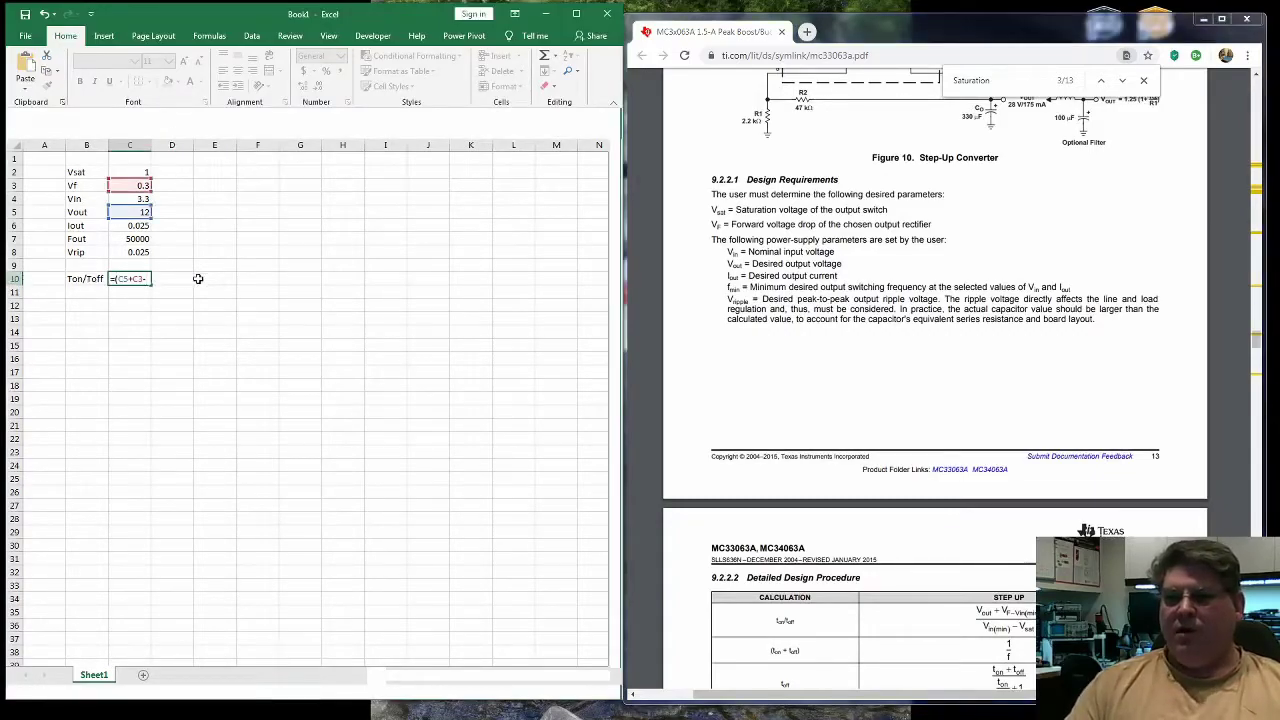
{"action": "key", "text": "Escape"}
Step: Add the minimum input voltage in row 9, with label "Vmin" in B9 and value 3 in C9
{"action": "left_click", "coordinate": [92, 264]}
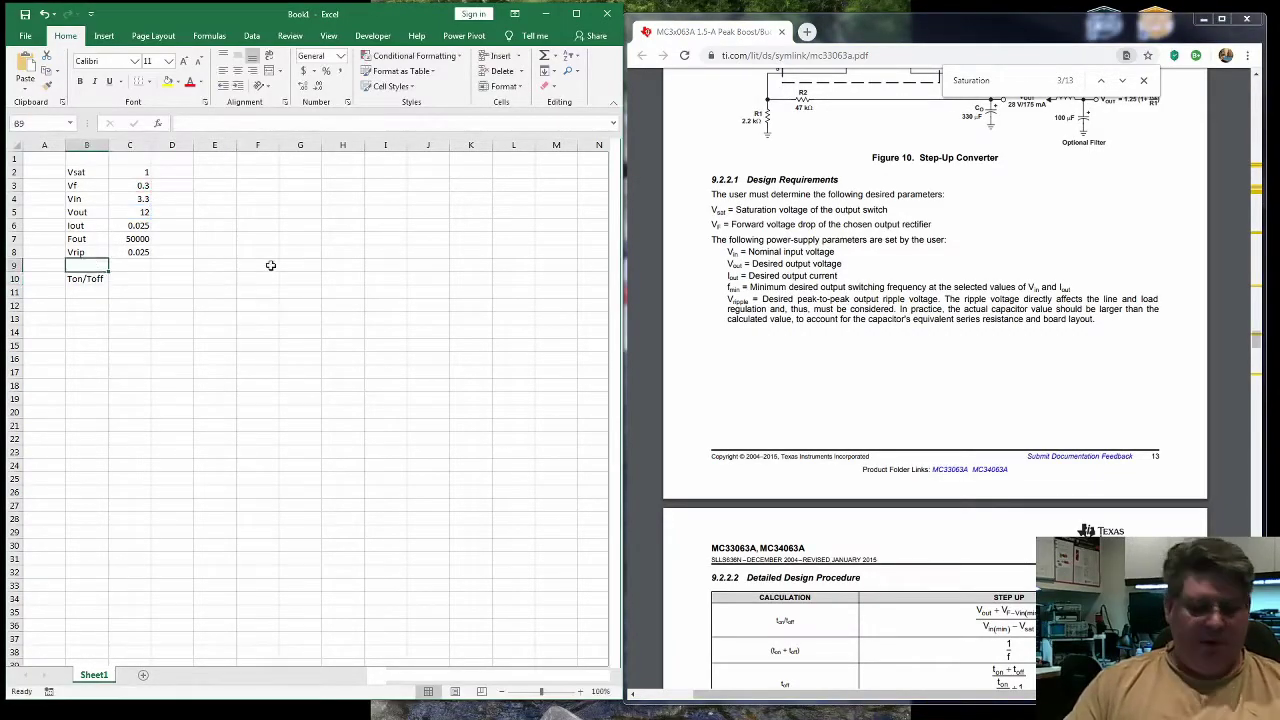
{"action": "type", "text": "Vin"}
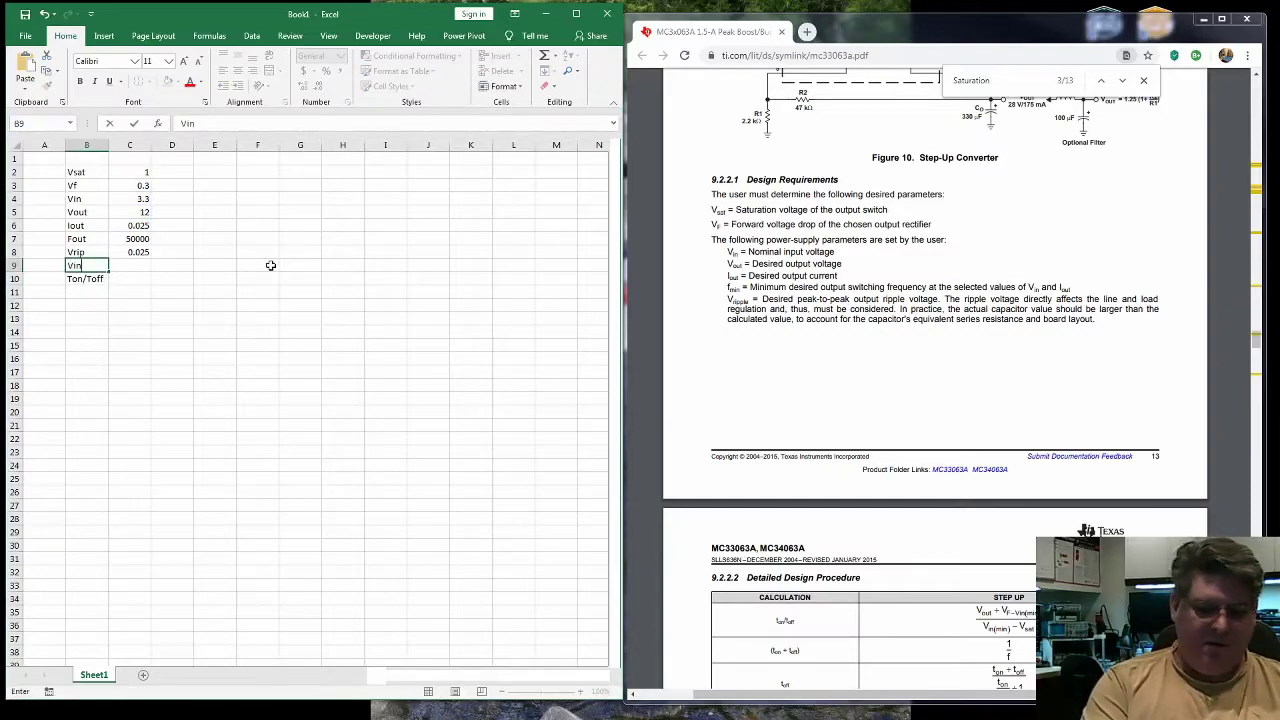
{"action": "type", "text": "mi"}
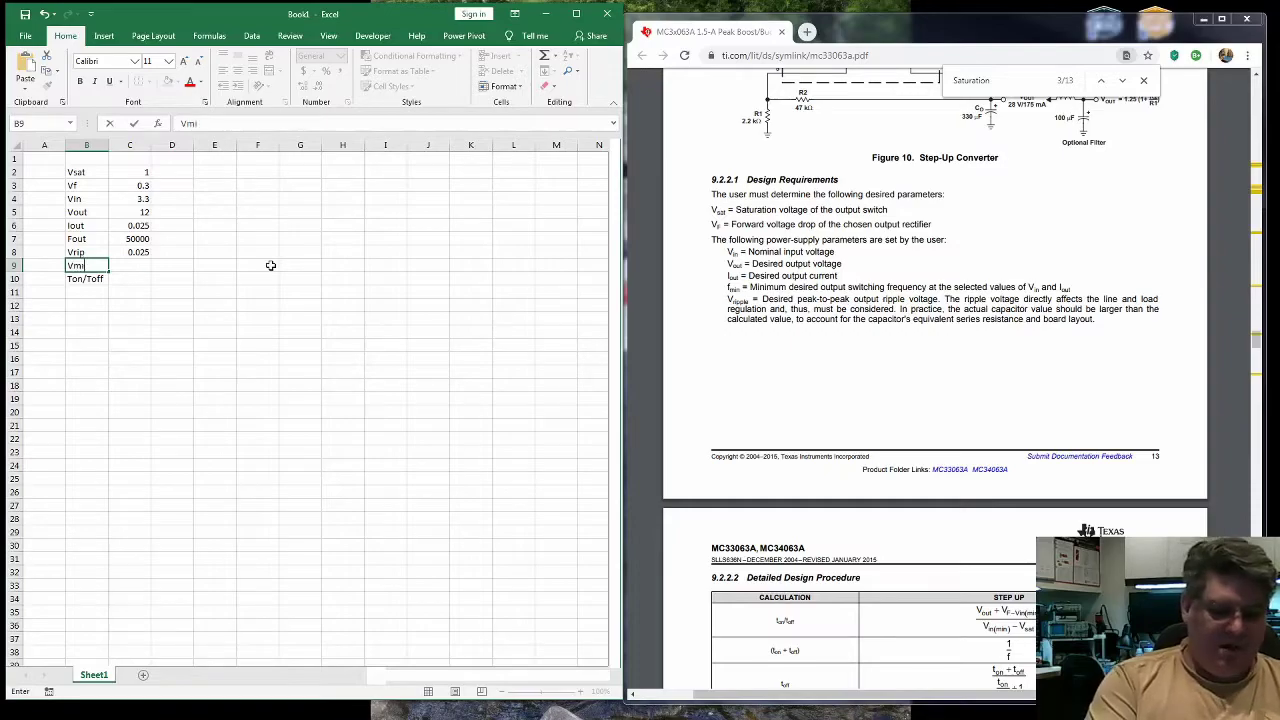
{"action": "type", "text": "n"}
{"action": "key", "text": "Tab"}
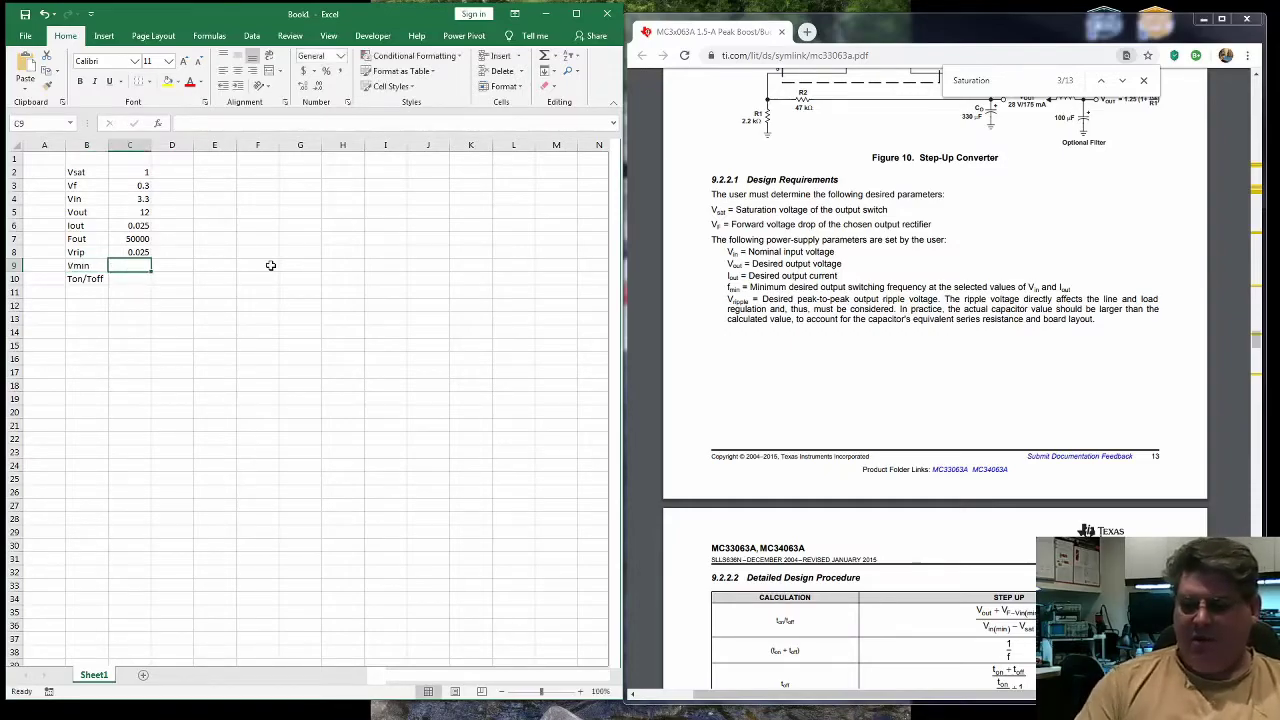
{"action": "type", "text": "3"}
{"action": "key", "text": "Return"}
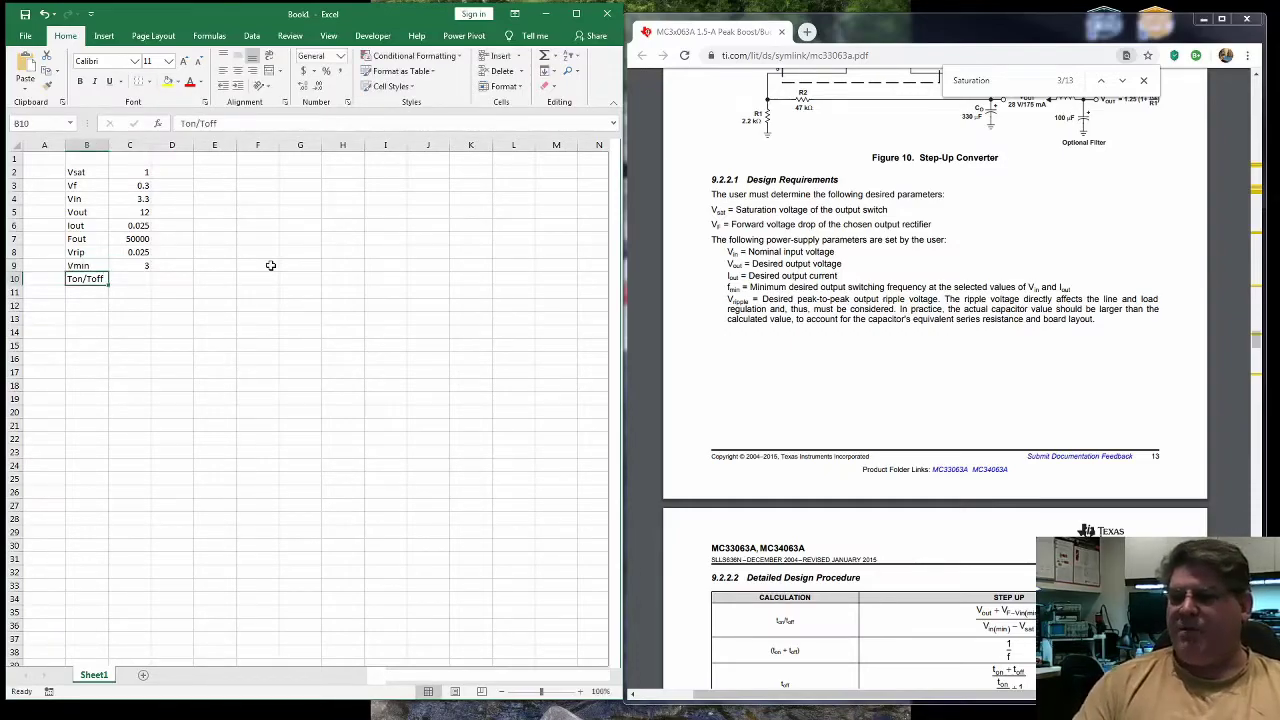
{"action": "key", "text": "Return"}
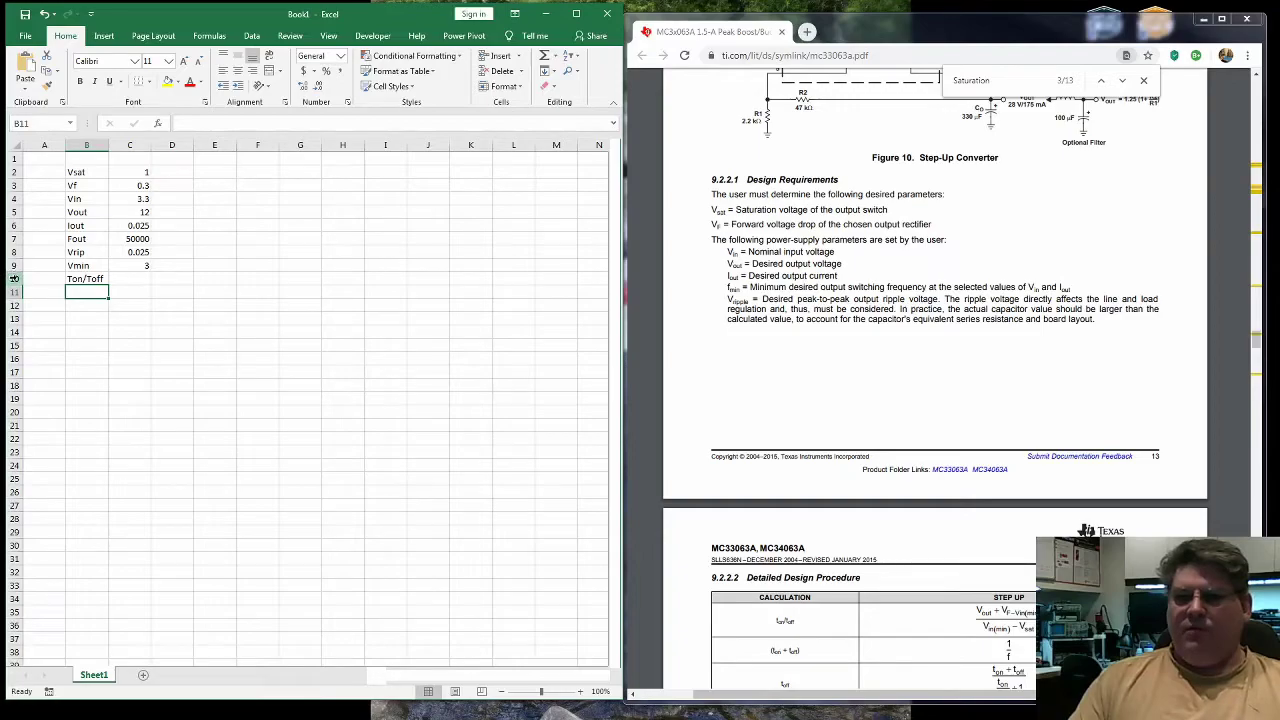
Step: Insert a blank row above the Ton/Toff row to separate it from the input parameters
{"action": "left_click", "coordinate": [13, 278]}
{"action": "right_click", "coordinate": [13, 278]}
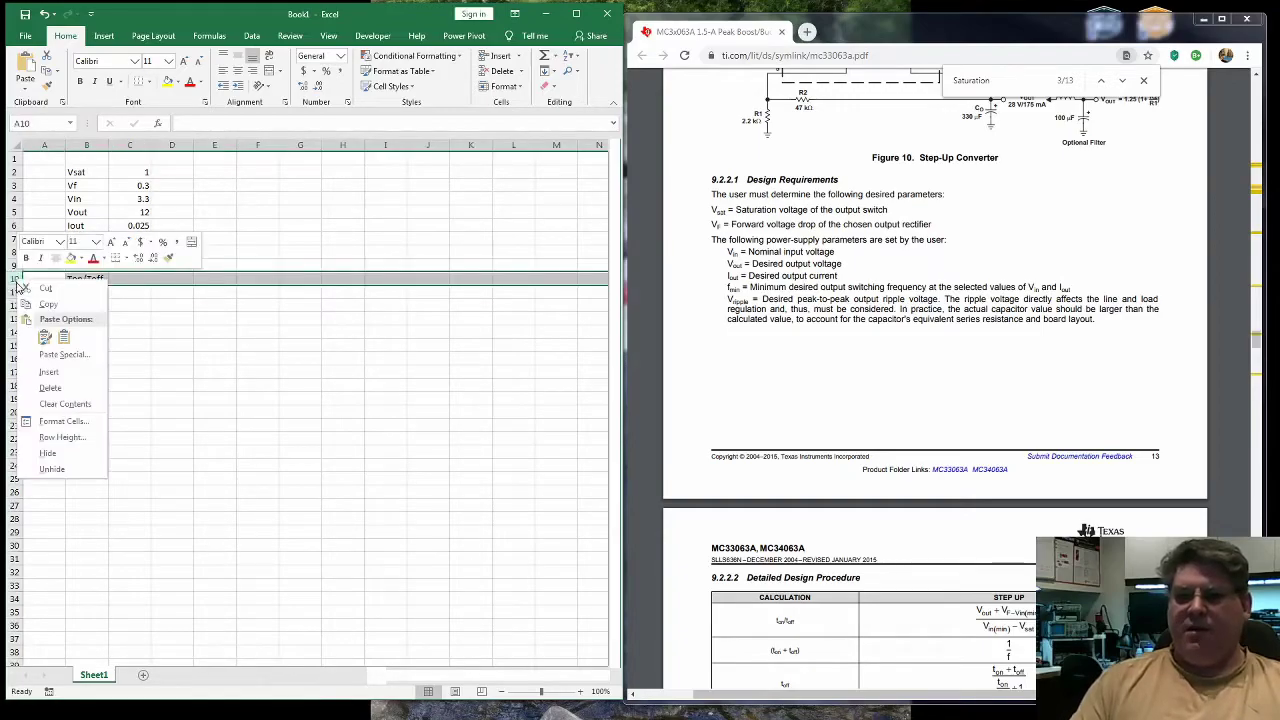
{"action": "left_click", "coordinate": [94, 371]}
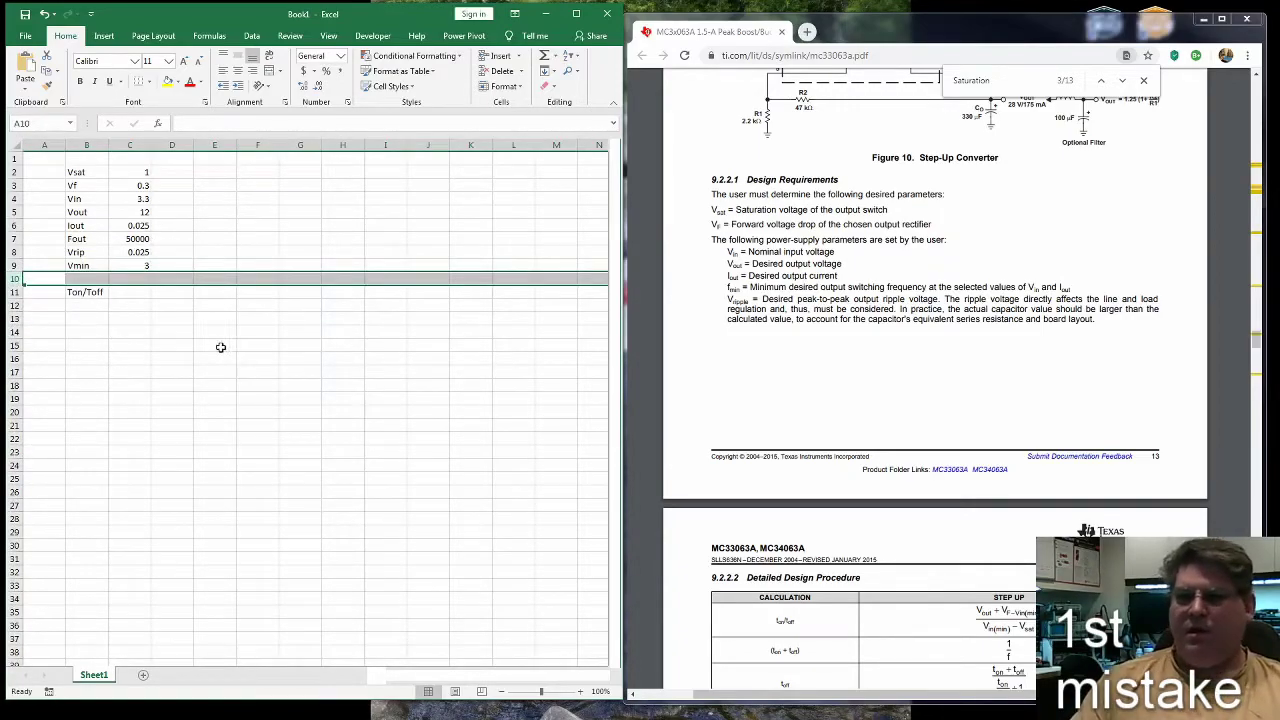
Step: In C11, enter the numerator of the Ton/Toff formula from the Detailed Design Procedure table as =(C5+C3-C9)
{"action": "left_click", "coordinate": [134, 367]}
{"action": "left_click", "coordinate": [132, 290]}
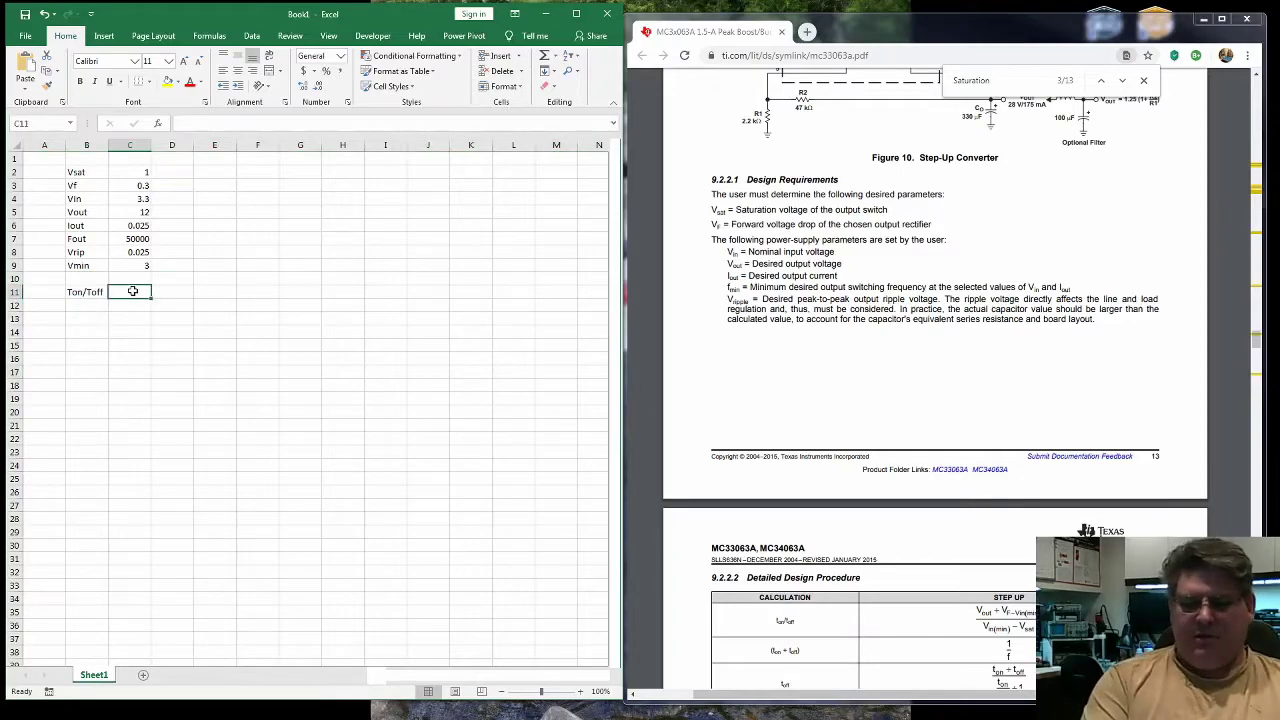
{"action": "type", "text": "="}
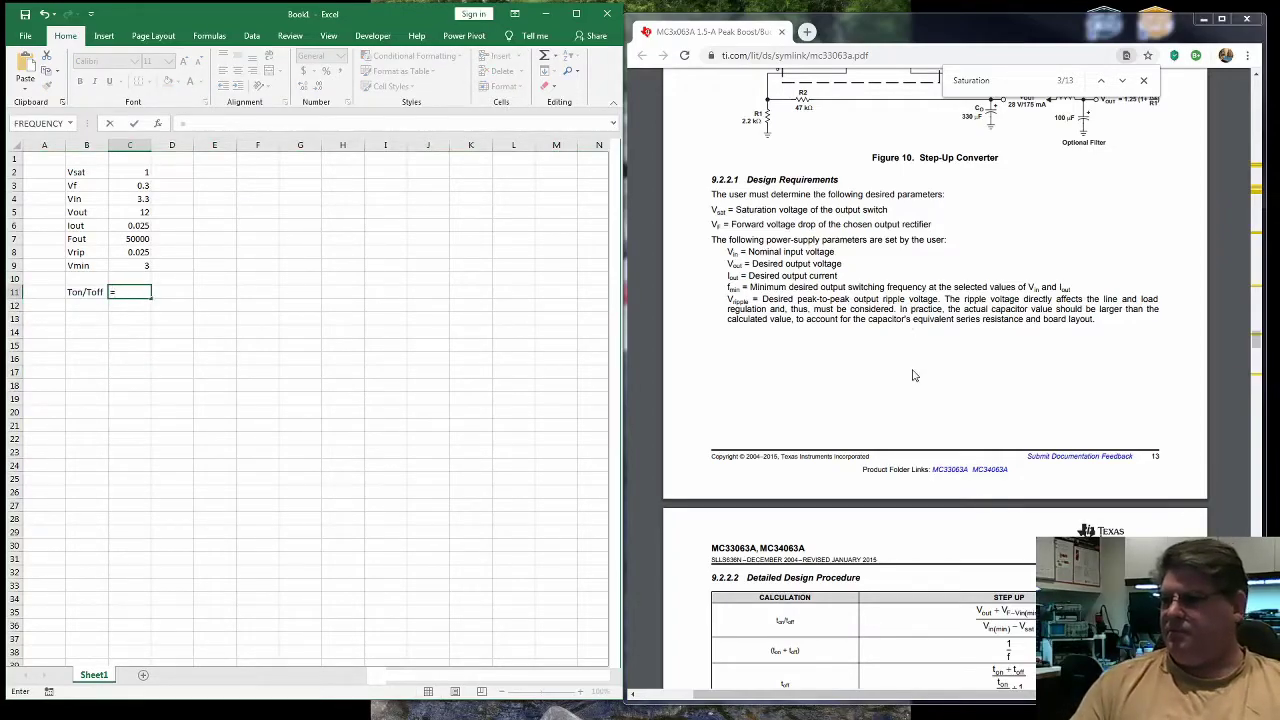
{"action": "left_click", "coordinate": [912, 375]}
{"action": "scroll", "coordinate": [916, 340], "scroll_direction": "up", "scroll_amount": 3}
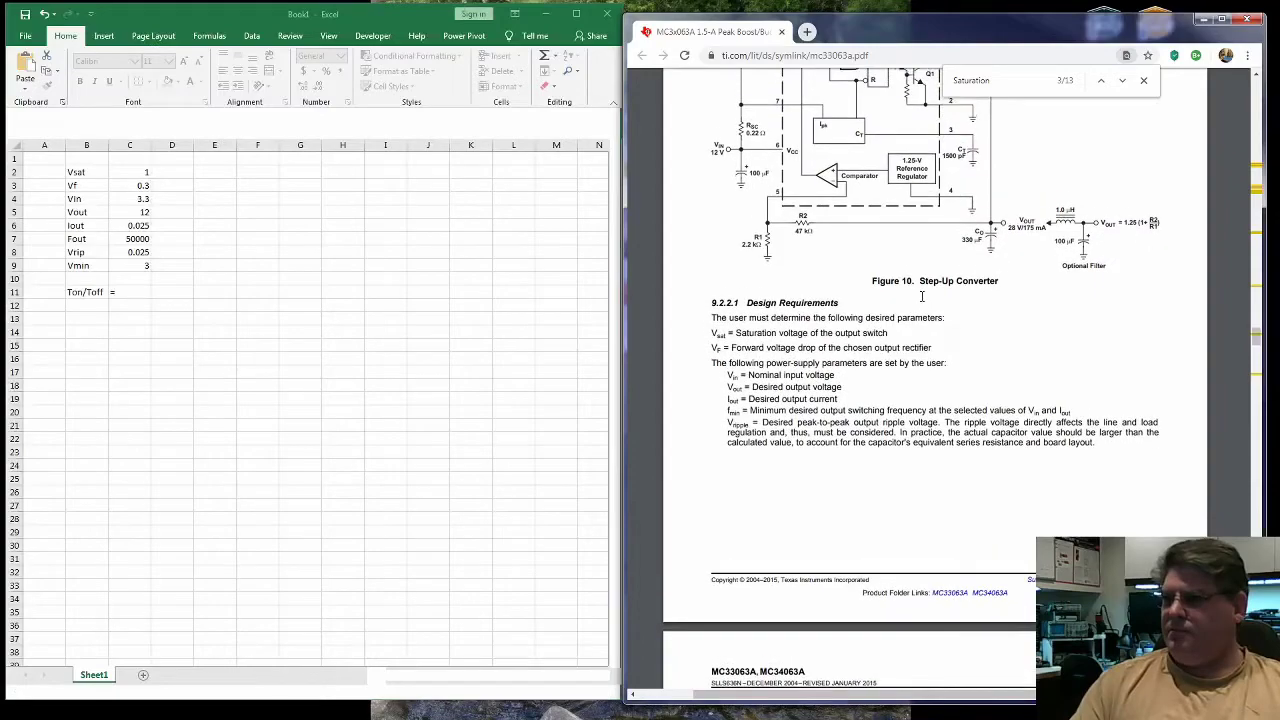
{"action": "scroll", "coordinate": [921, 300], "scroll_direction": "down", "scroll_amount": 3}
{"action": "scroll", "coordinate": [928, 318], "scroll_direction": "down", "scroll_amount": 5}
{"action": "scroll", "coordinate": [910, 300], "scroll_direction": "down", "scroll_amount": 3}
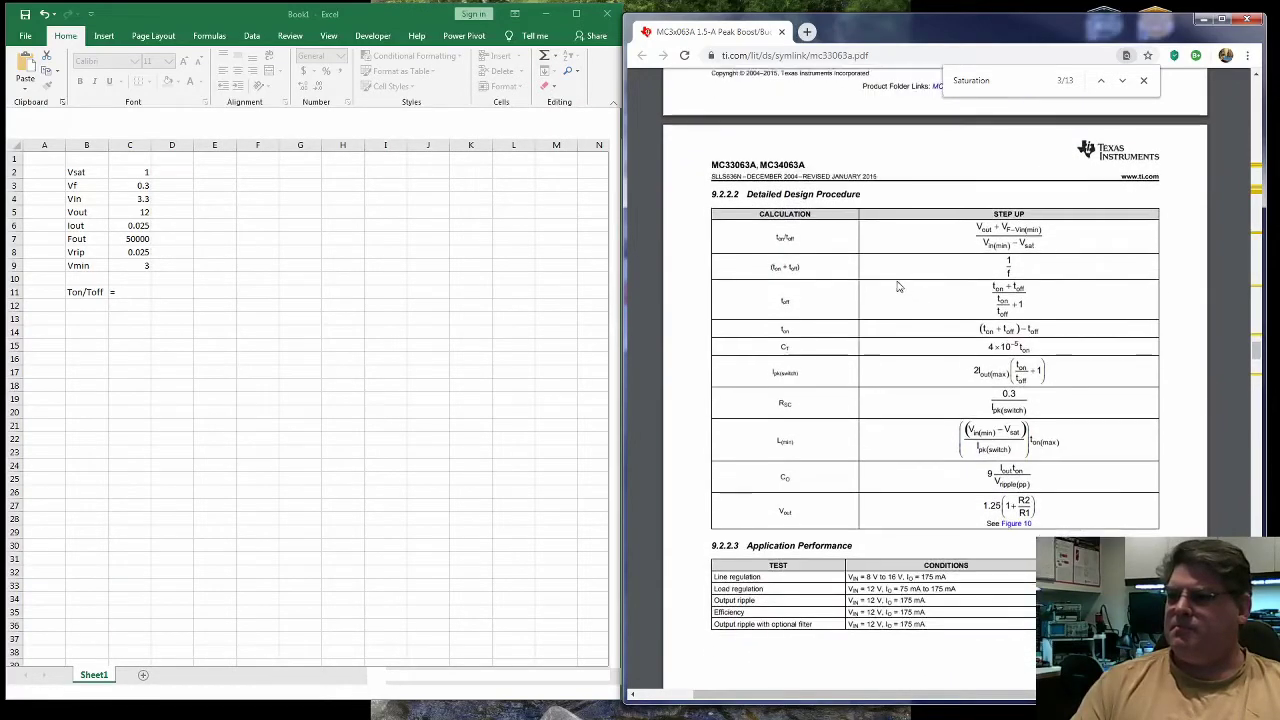
{"action": "left_click", "coordinate": [136, 295]}
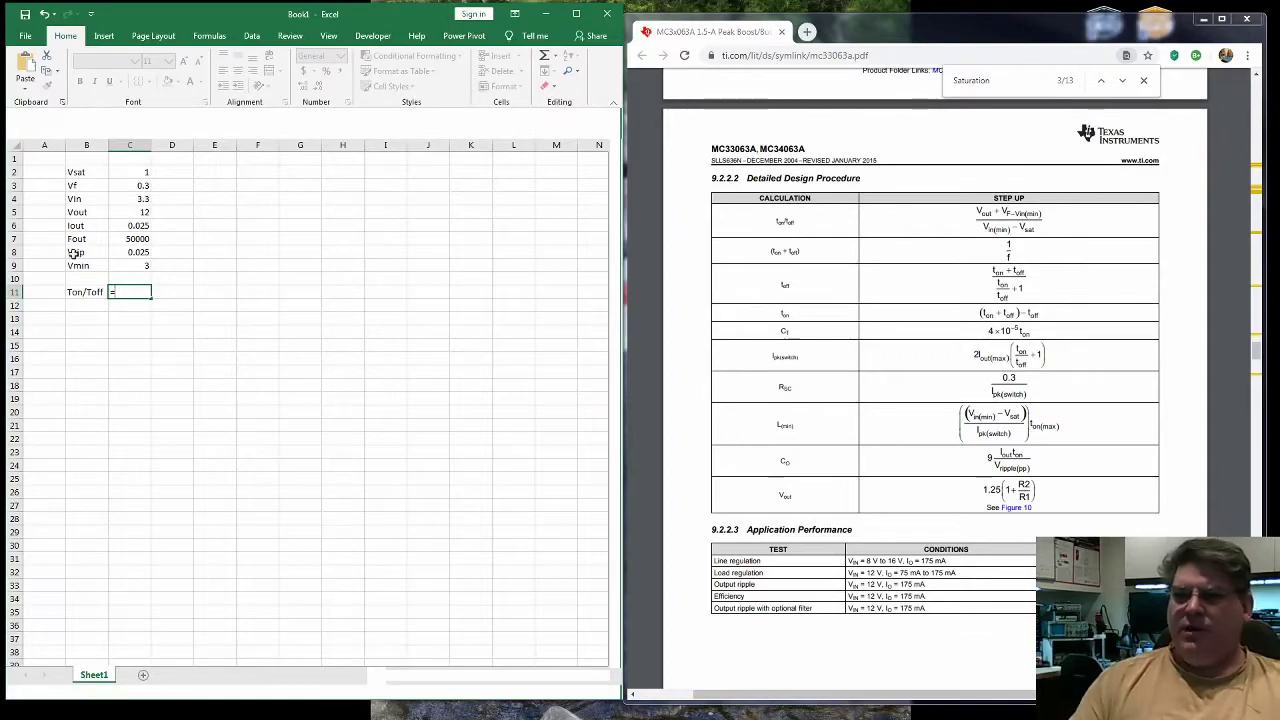
{"action": "left_click", "coordinate": [136, 212]}
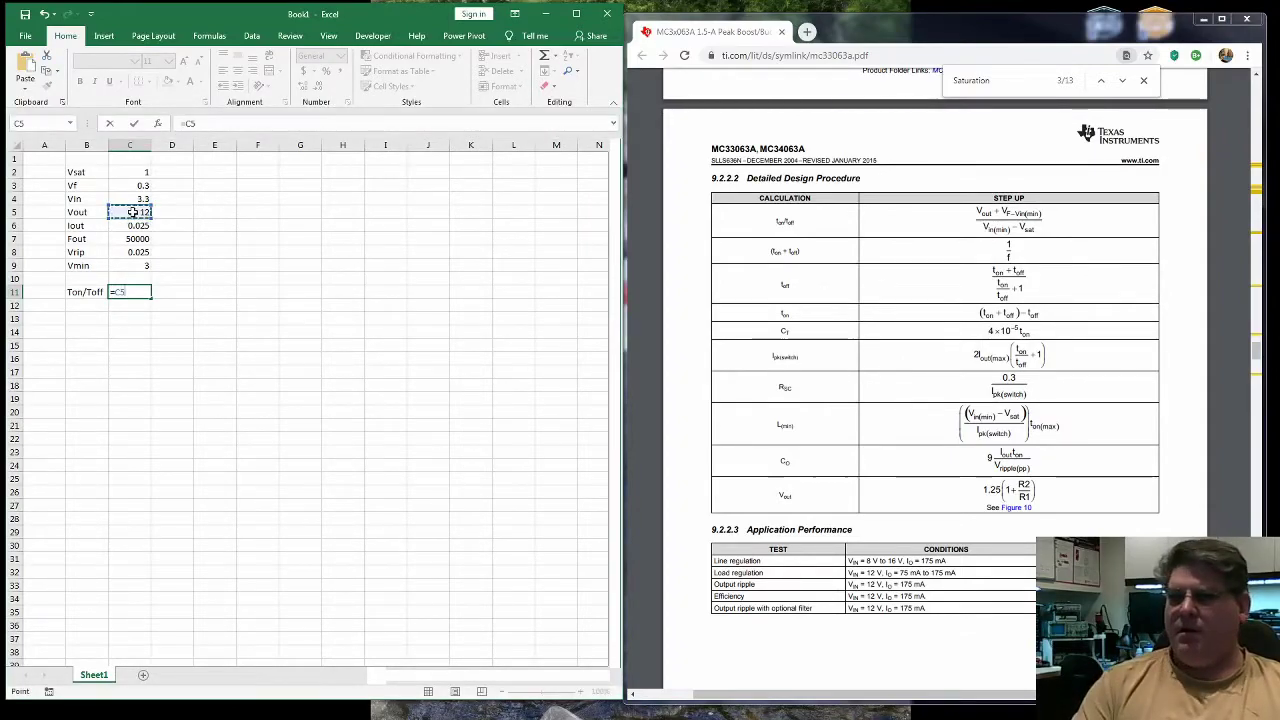
{"action": "type", "text": "+"}
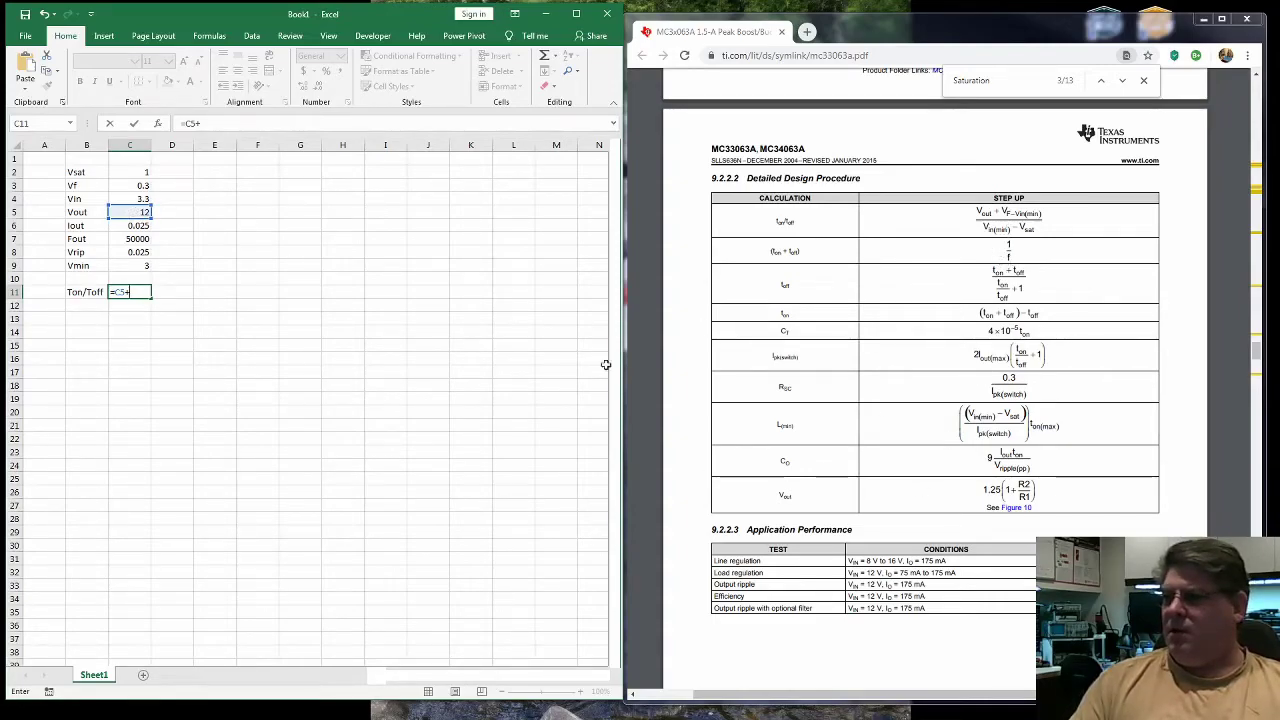
{"action": "left_click", "coordinate": [125, 186]}
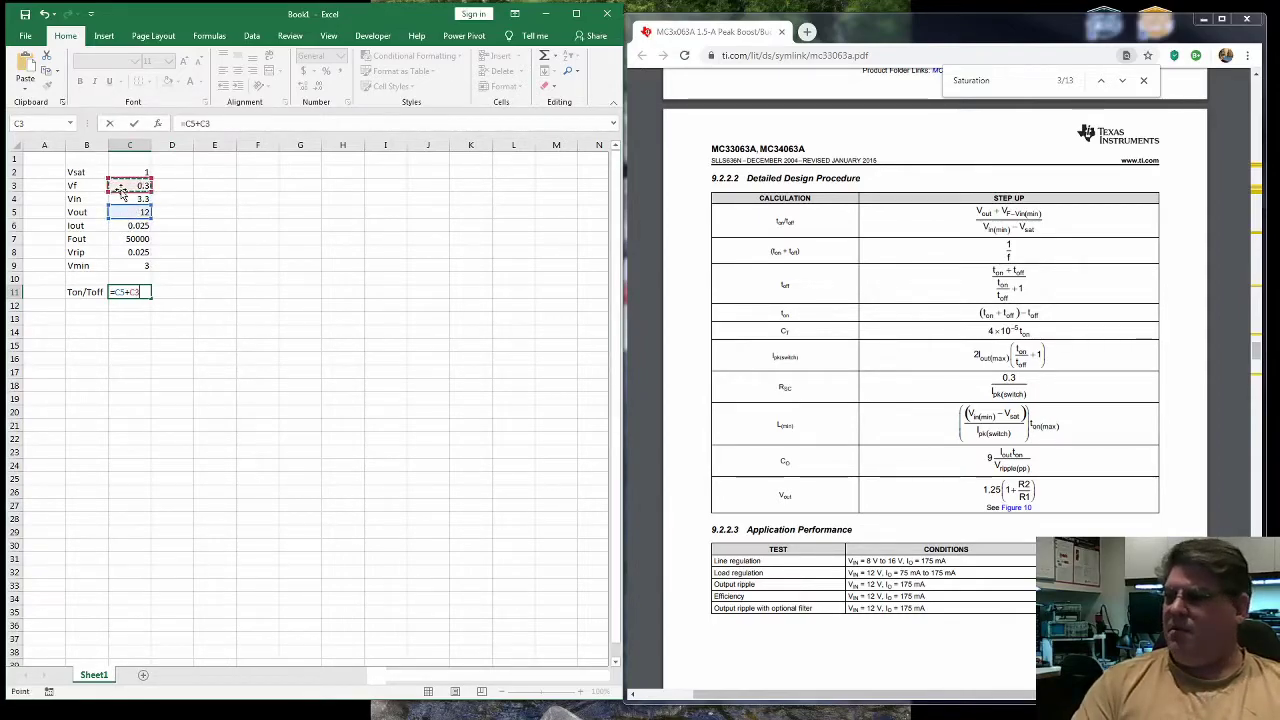
{"action": "type", "text": "-"}
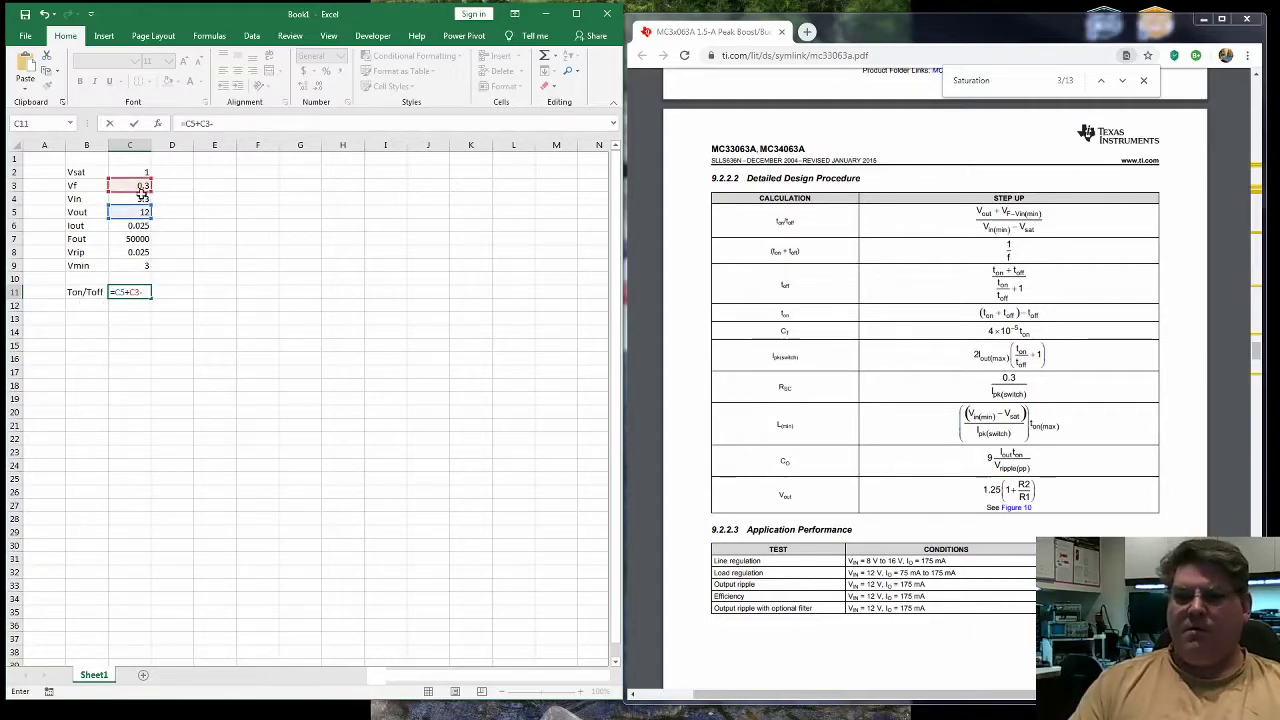
{"action": "left_click", "coordinate": [135, 264]}
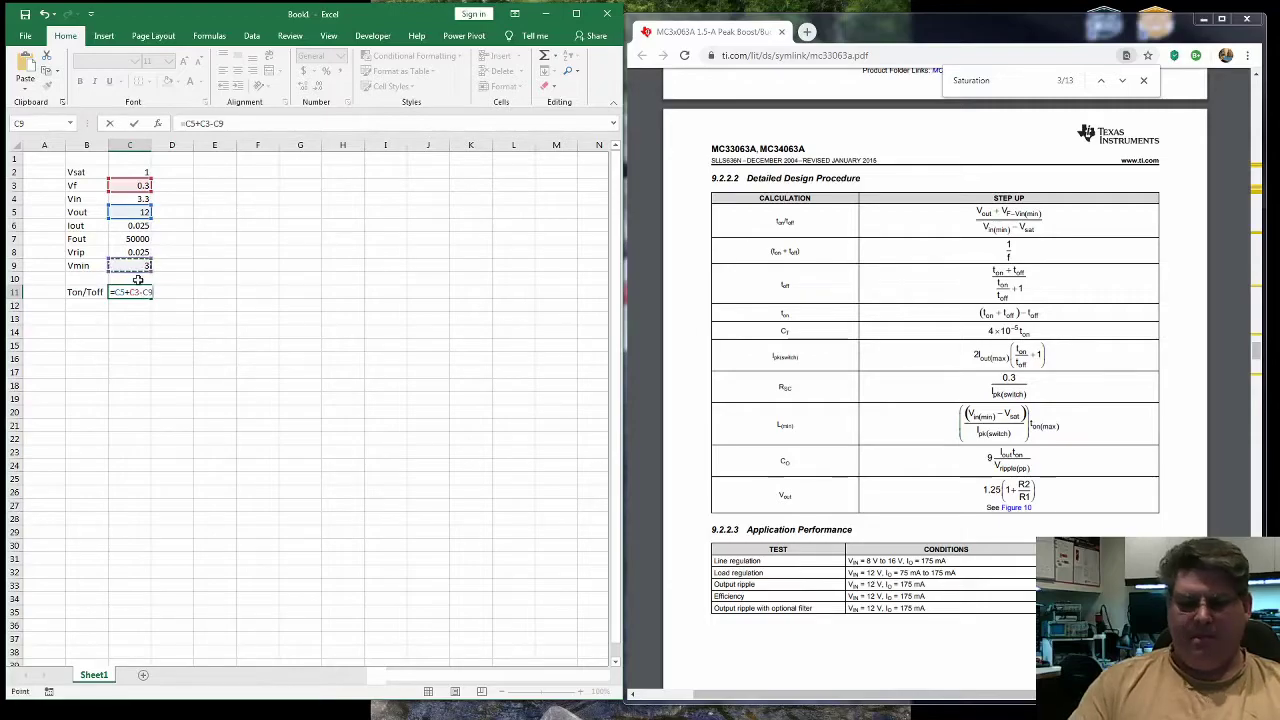
{"action": "type", "text": ")"}
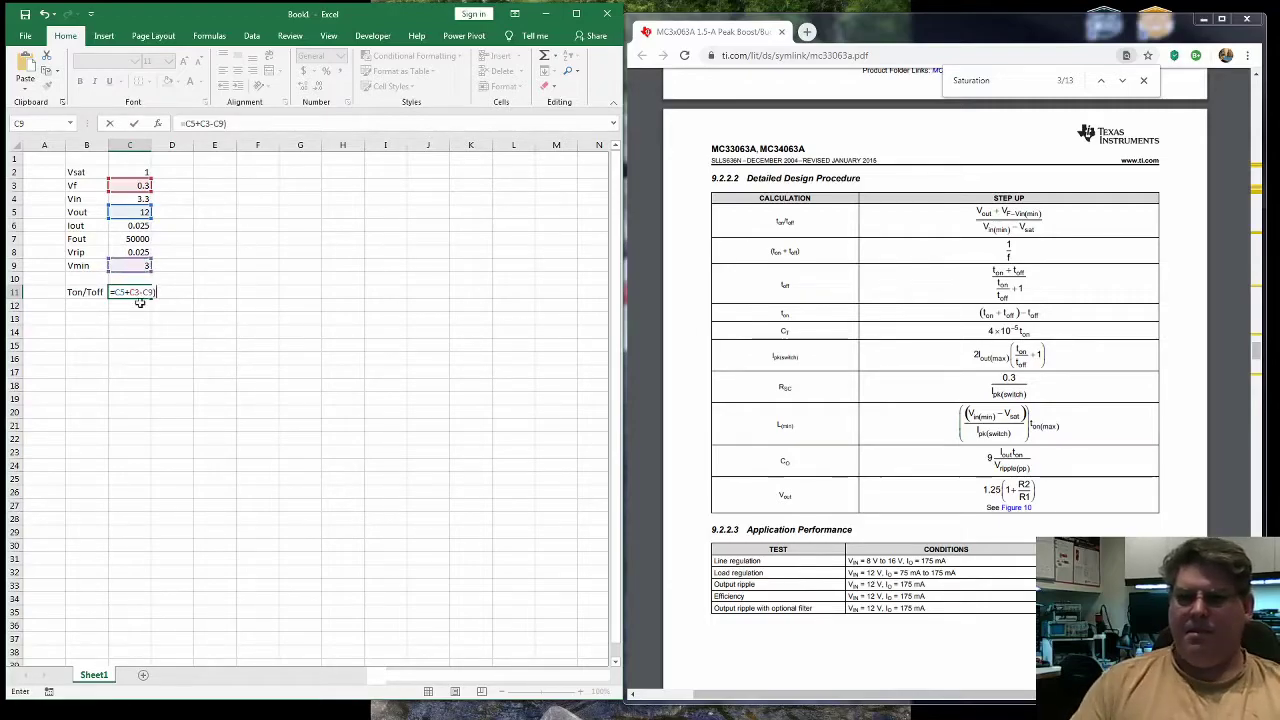
{"action": "left_click", "coordinate": [113, 292]}
{"action": "type", "text": "("}
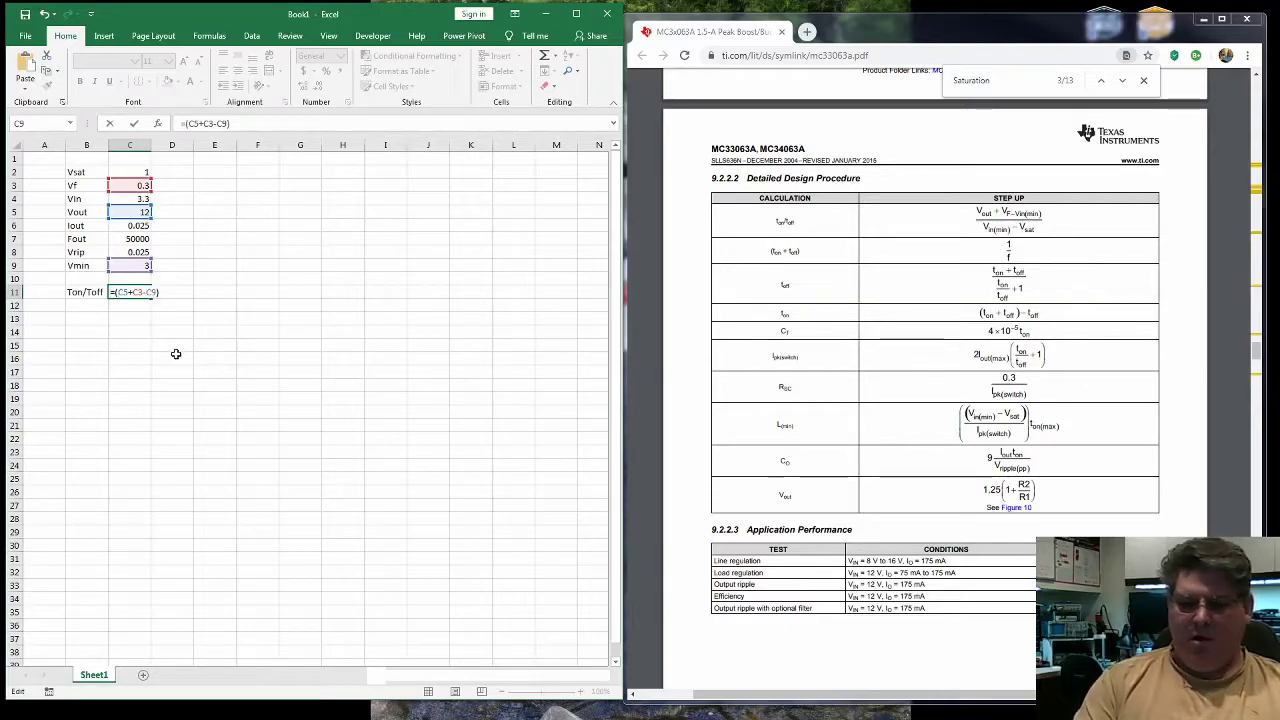
Step: Complete the Ton/Toff formula in C11 by dividing the numerator by (C9-C2)
{"action": "key", "text": "End"}
{"action": "type", "text": "/"}
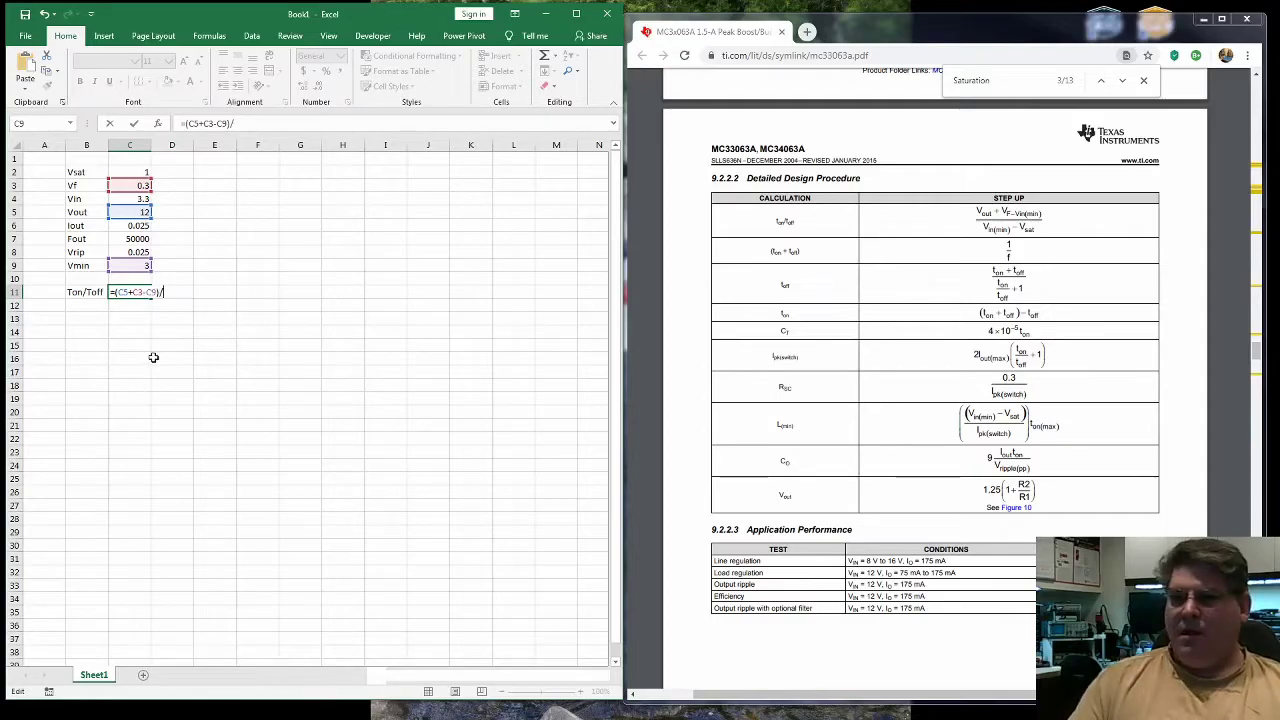
{"action": "type", "text": "("}
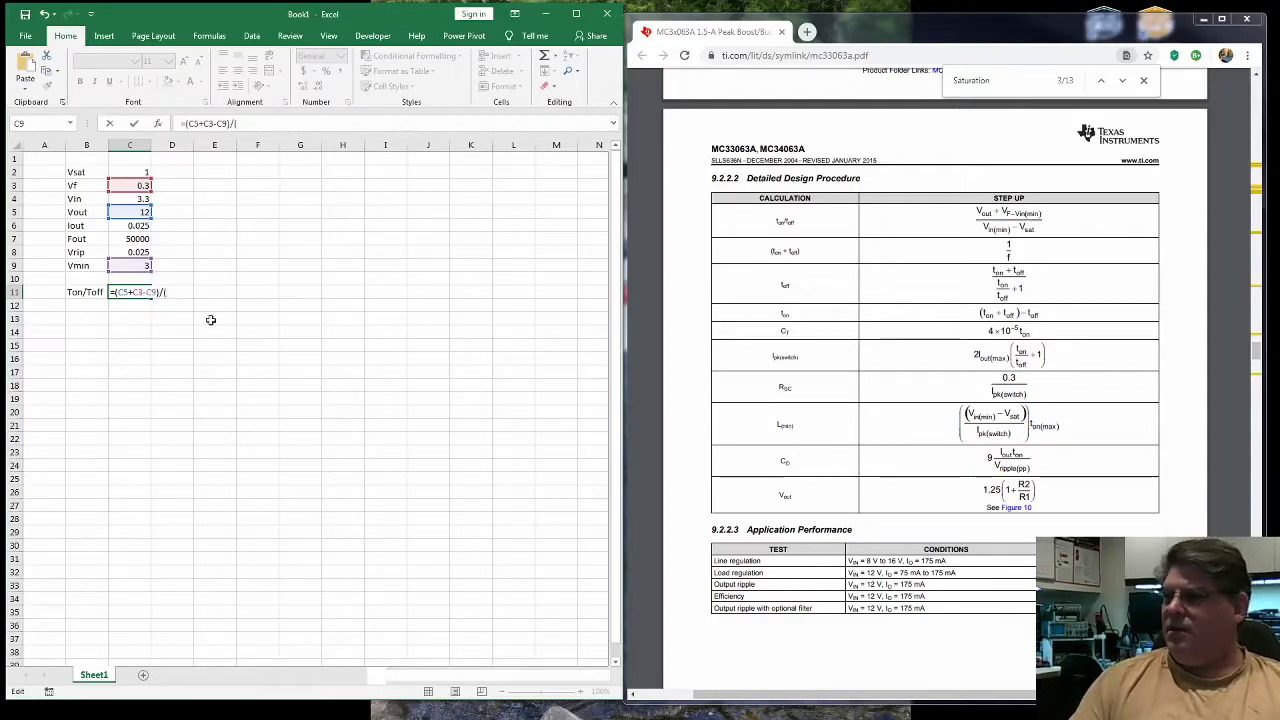
{"action": "left_click", "coordinate": [127, 265]}
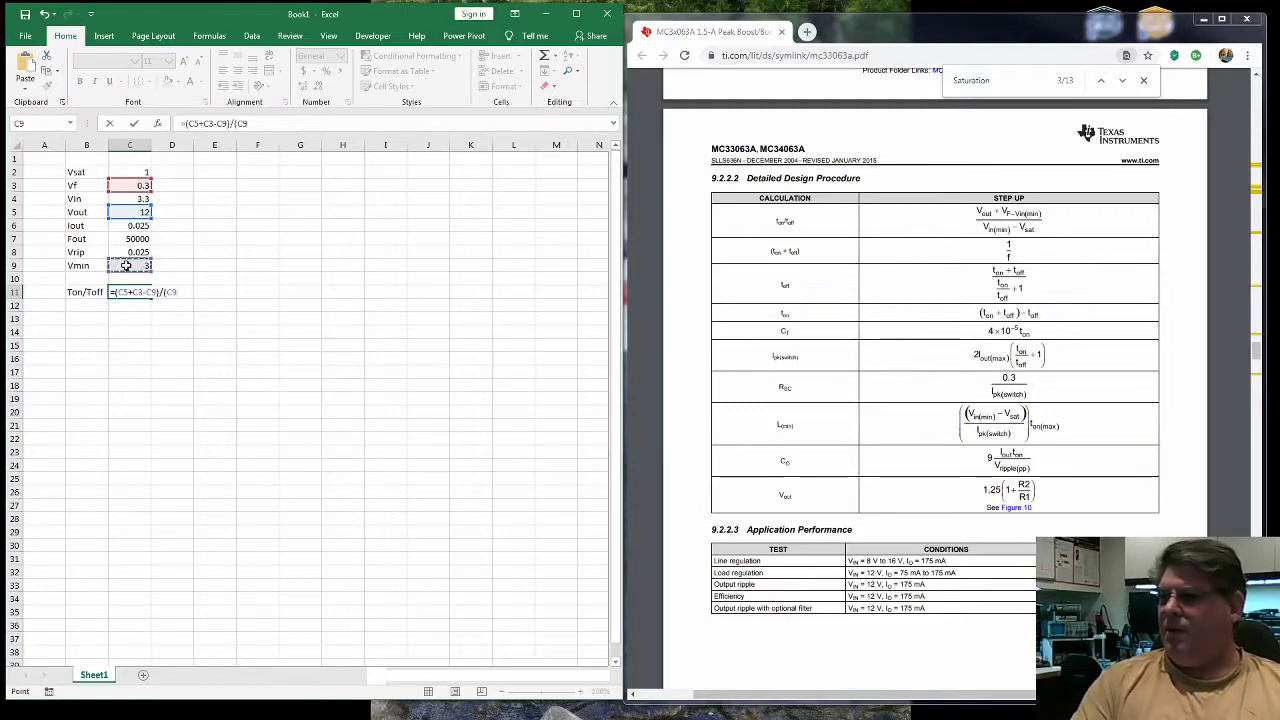
{"action": "type", "text": "-"}
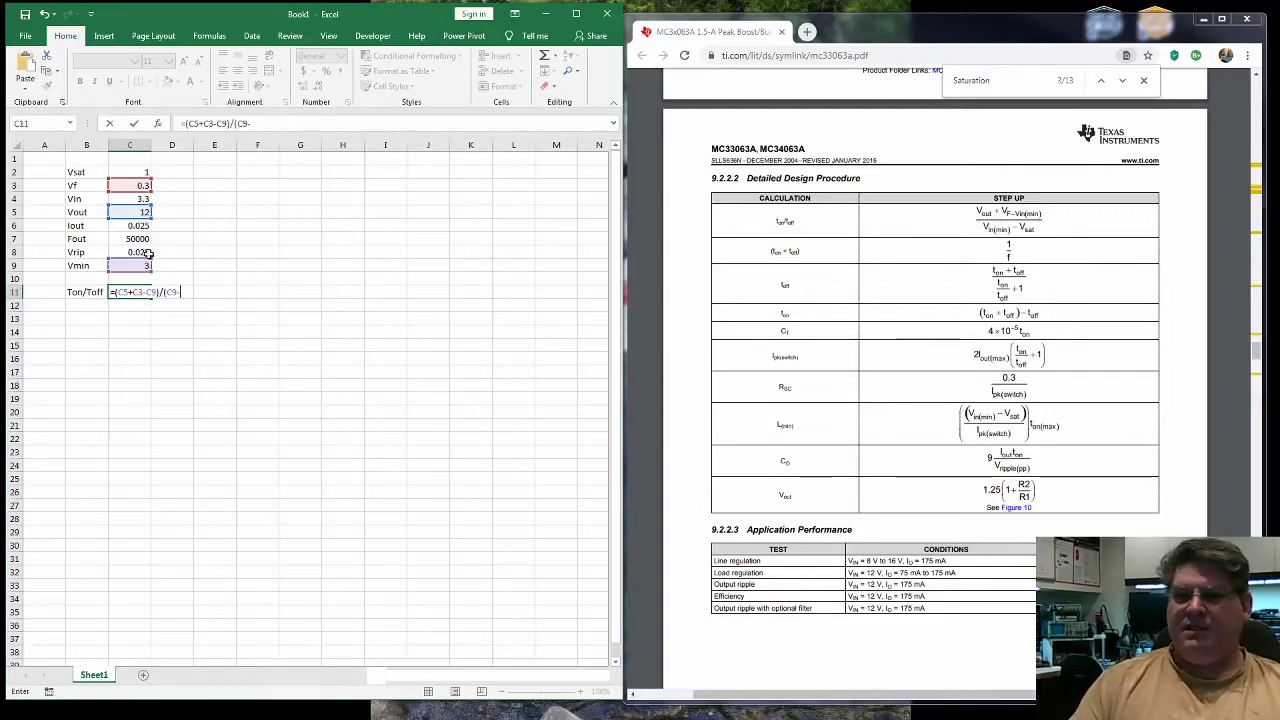
{"action": "left_click", "coordinate": [124, 172]}
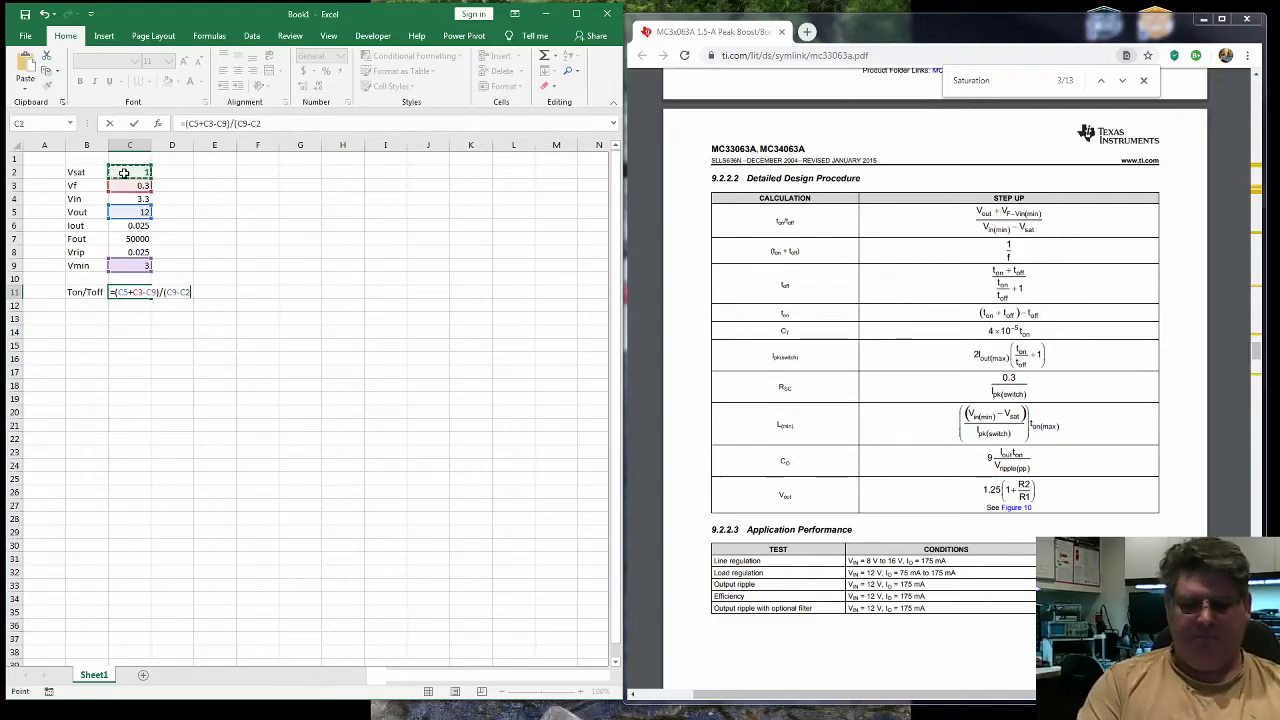
{"action": "type", "text": ")"}
{"action": "key", "text": "Return"}
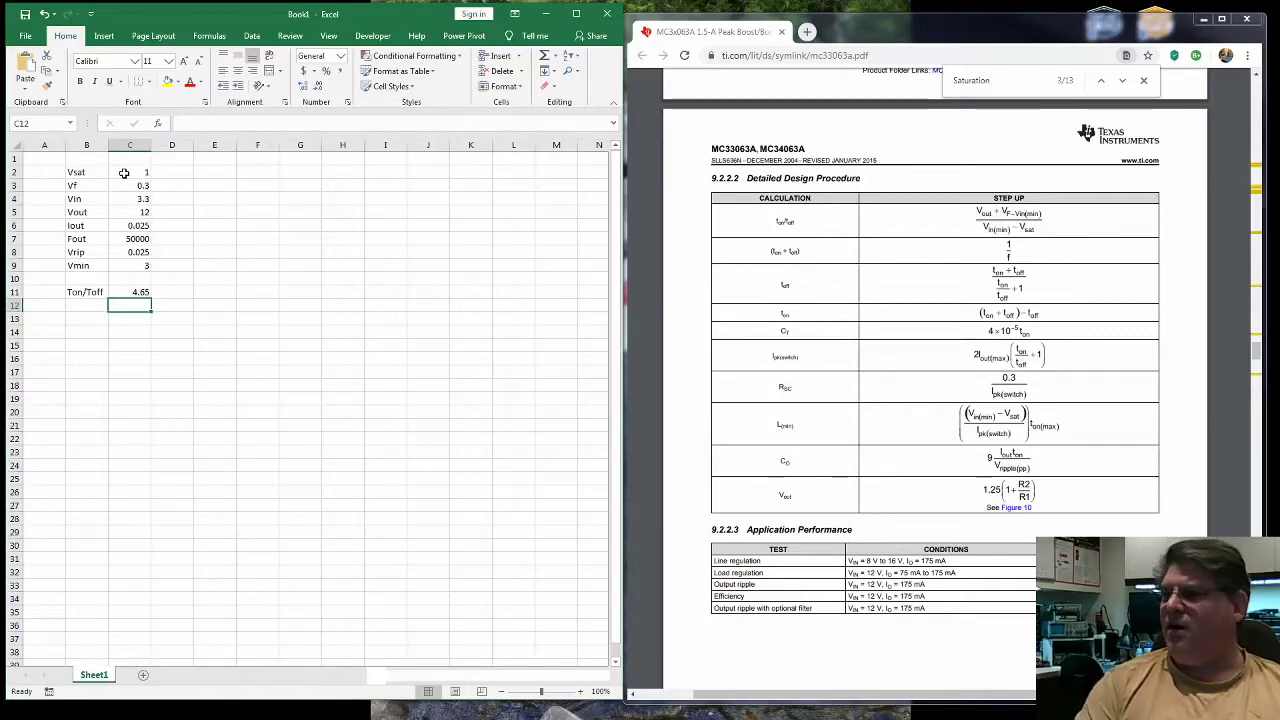
Step: Label cell B12 "Ton+Toff" for the second calculated parameter
{"action": "left_click", "coordinate": [76, 308]}
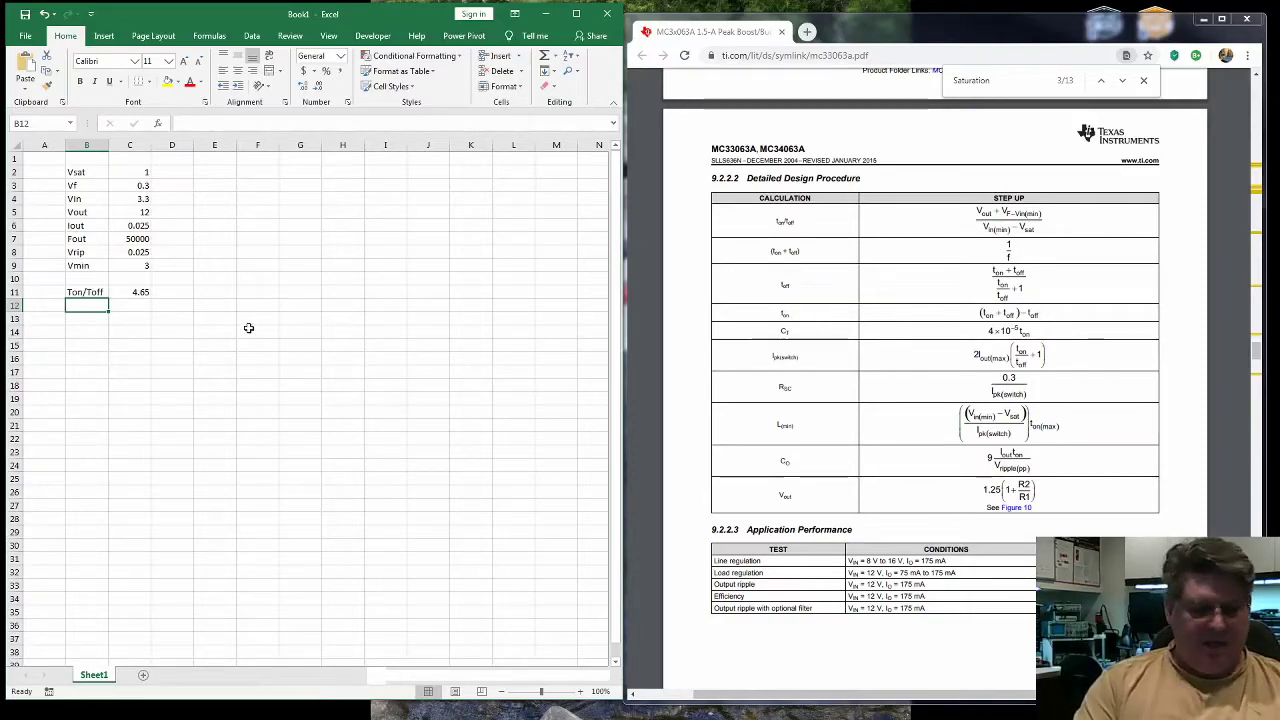
{"action": "type", "text": "Ton+"}
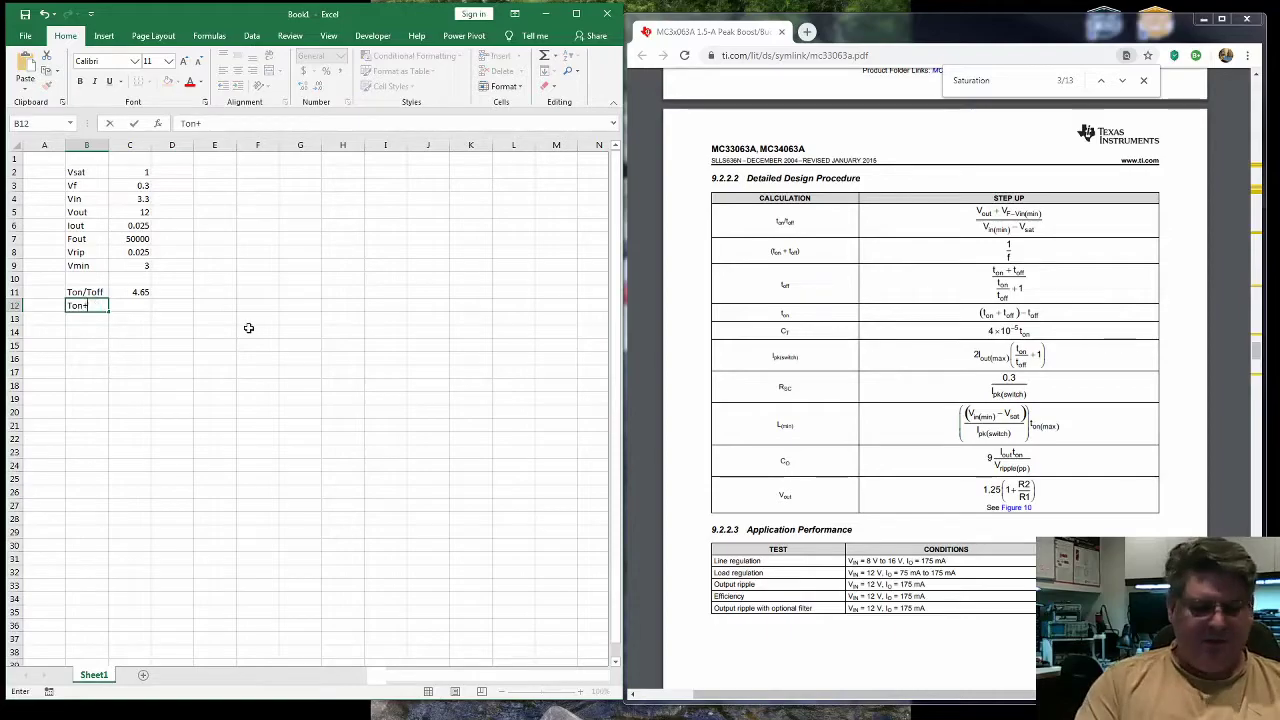
{"action": "type", "text": "Toff"}
{"action": "key", "text": "Tab"}
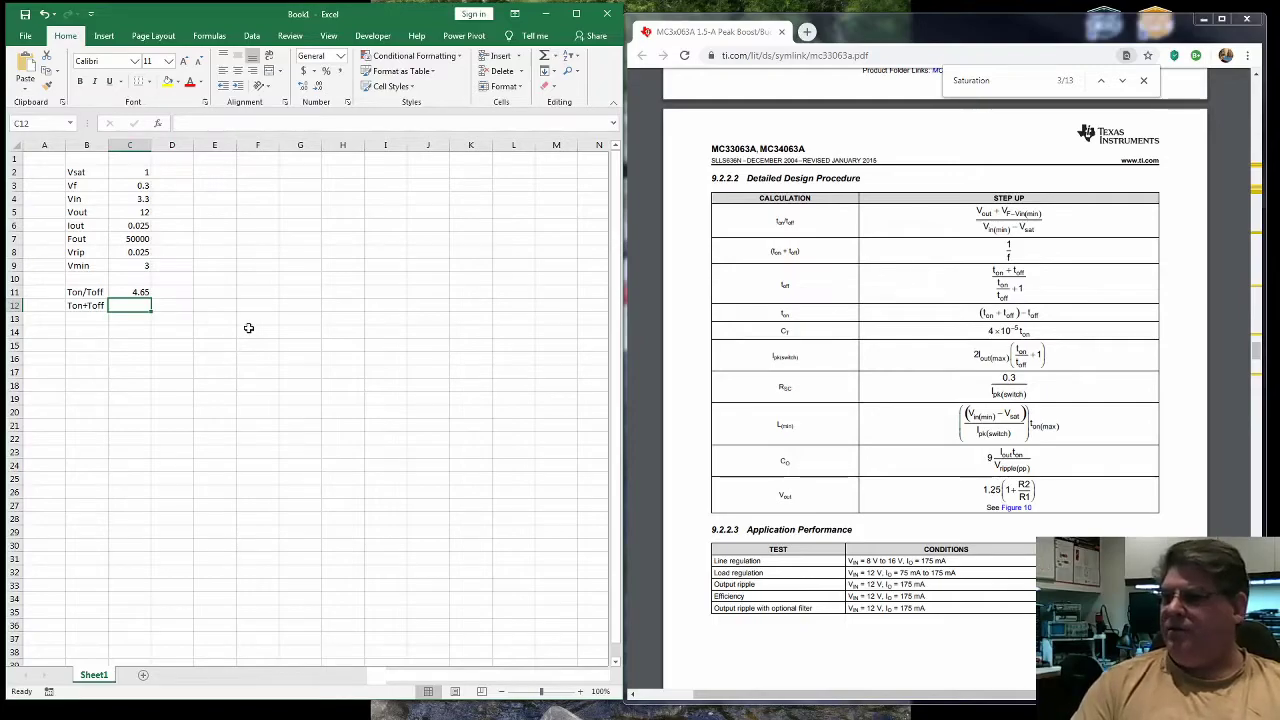
Step: Calculate Ton+Toff in C12 as the reciprocal of the output frequency with the formula =1/C7
{"action": "type", "text": "1/"}
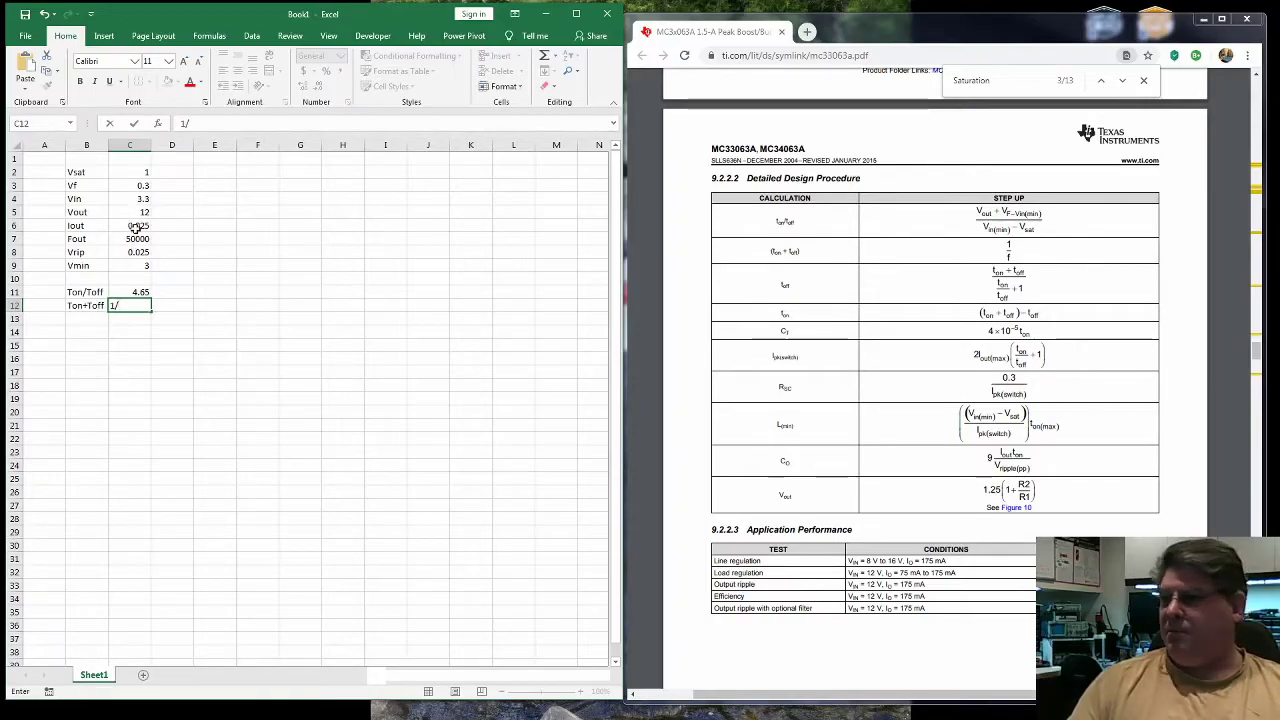
{"action": "scroll", "coordinate": [935, 400], "scroll_direction": "up", "scroll_amount": 3}
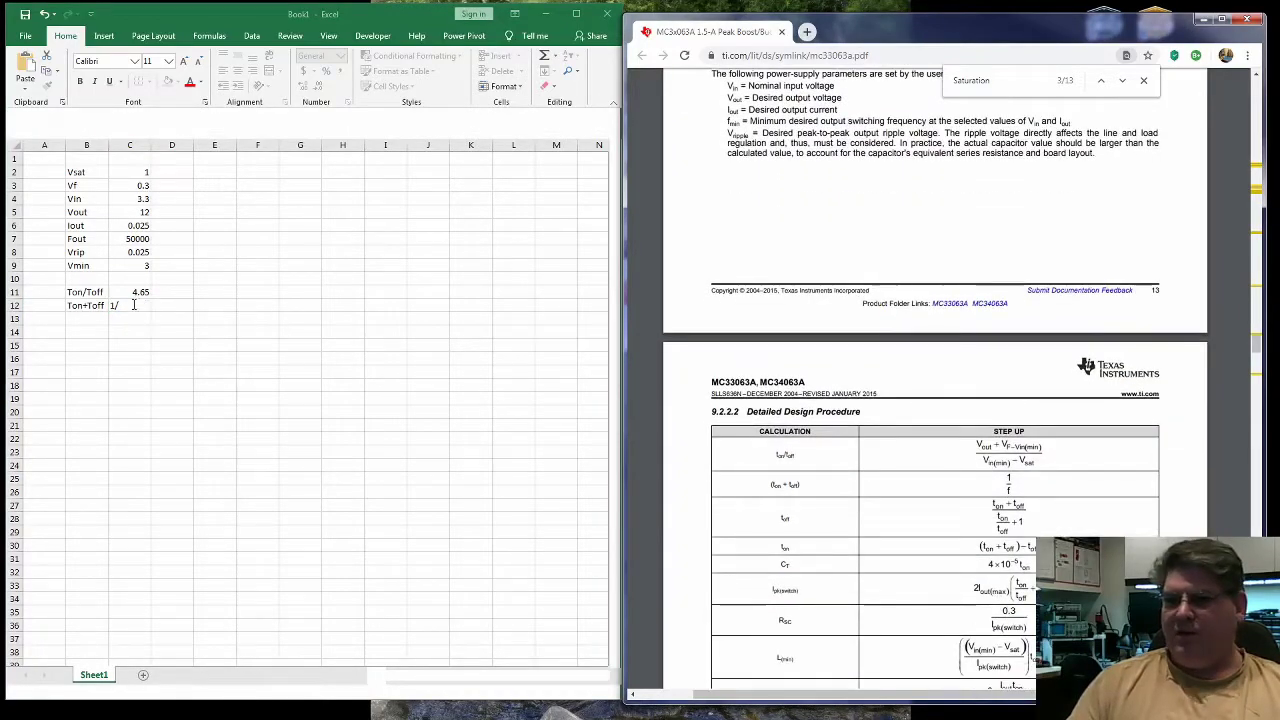
{"action": "left_click", "coordinate": [133, 305]}
{"action": "left_click", "coordinate": [98, 300]}
{"action": "key", "text": "Left"}
{"action": "left_click", "coordinate": [126, 345]}
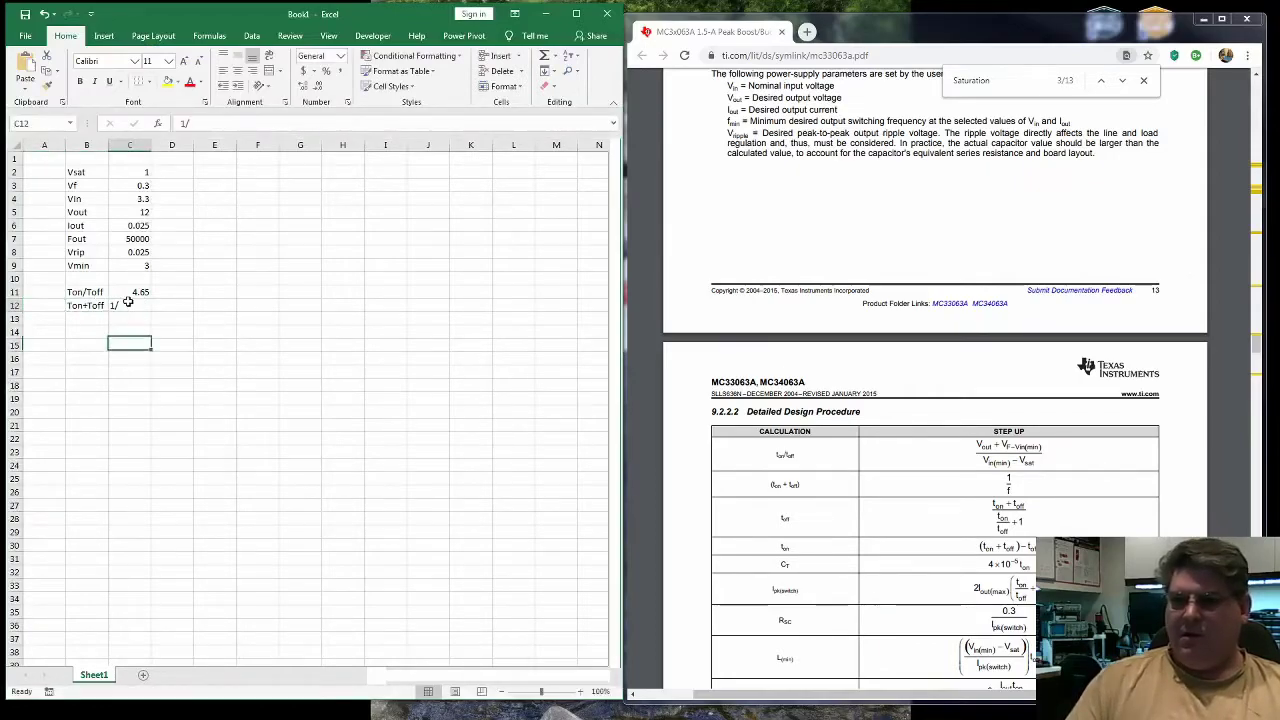
{"action": "left_click", "coordinate": [128, 303]}
{"action": "type", "text": "="}
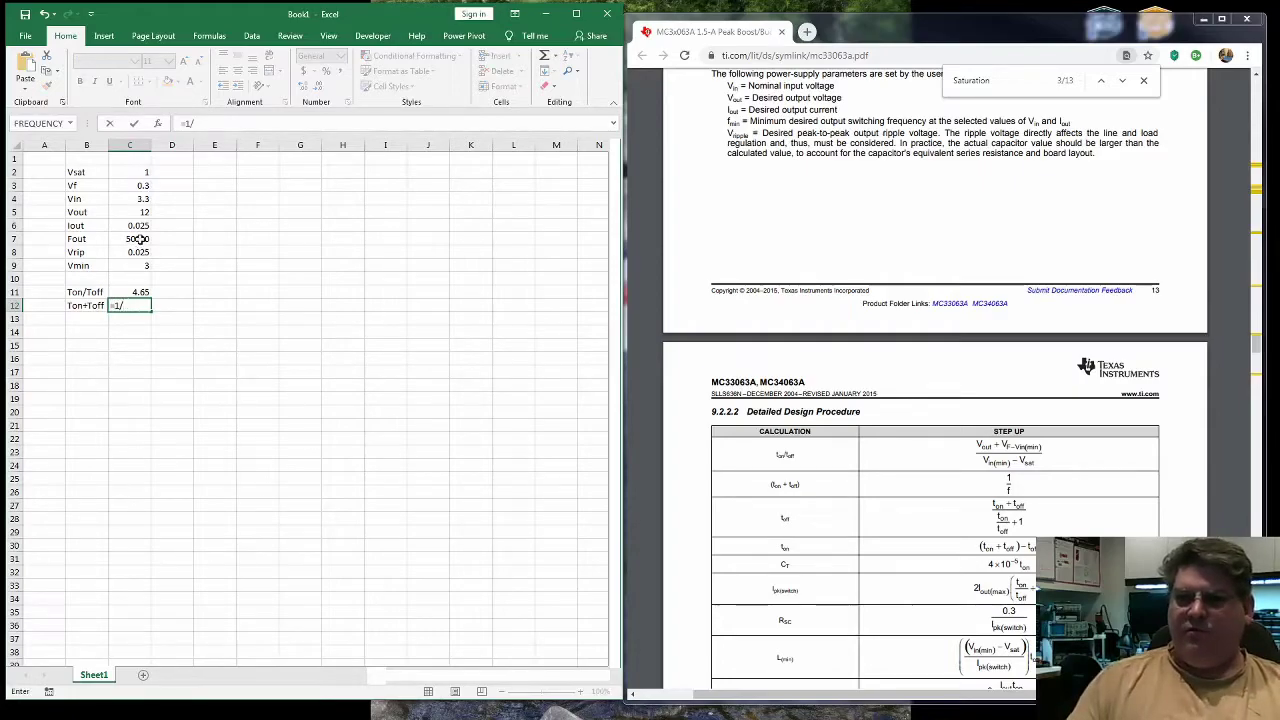
{"action": "left_click", "coordinate": [140, 239]}
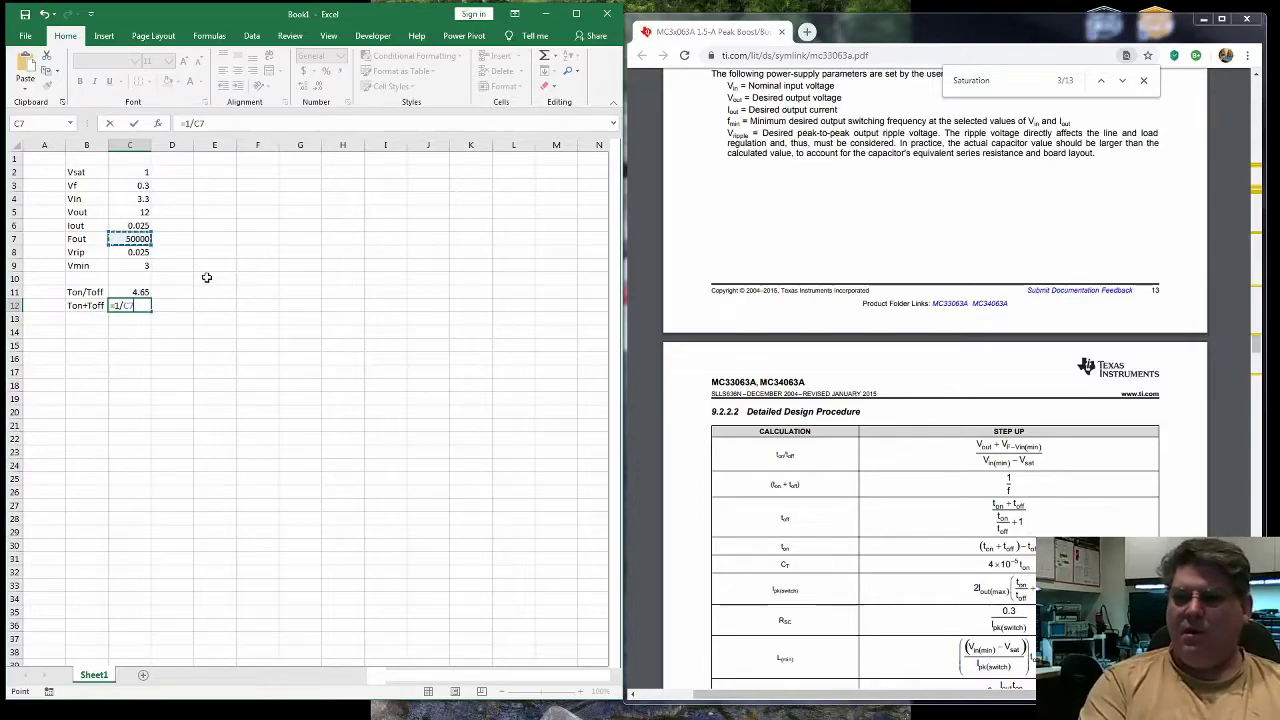
{"action": "key", "text": "Return"}
{"action": "key", "text": "Up"}
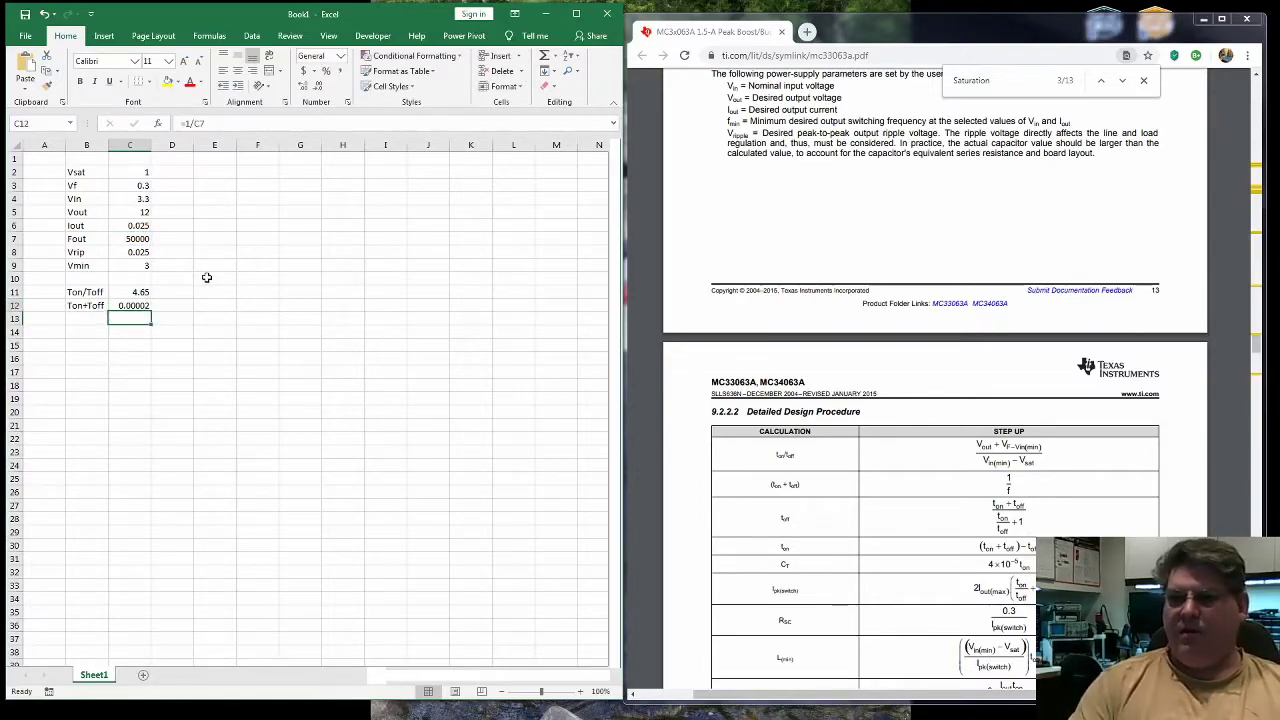
Step: Label cell B13 "Toff", following the next row of the datasheet's calculation table
{"action": "key", "text": "Down"}
{"action": "key", "text": "Left"}
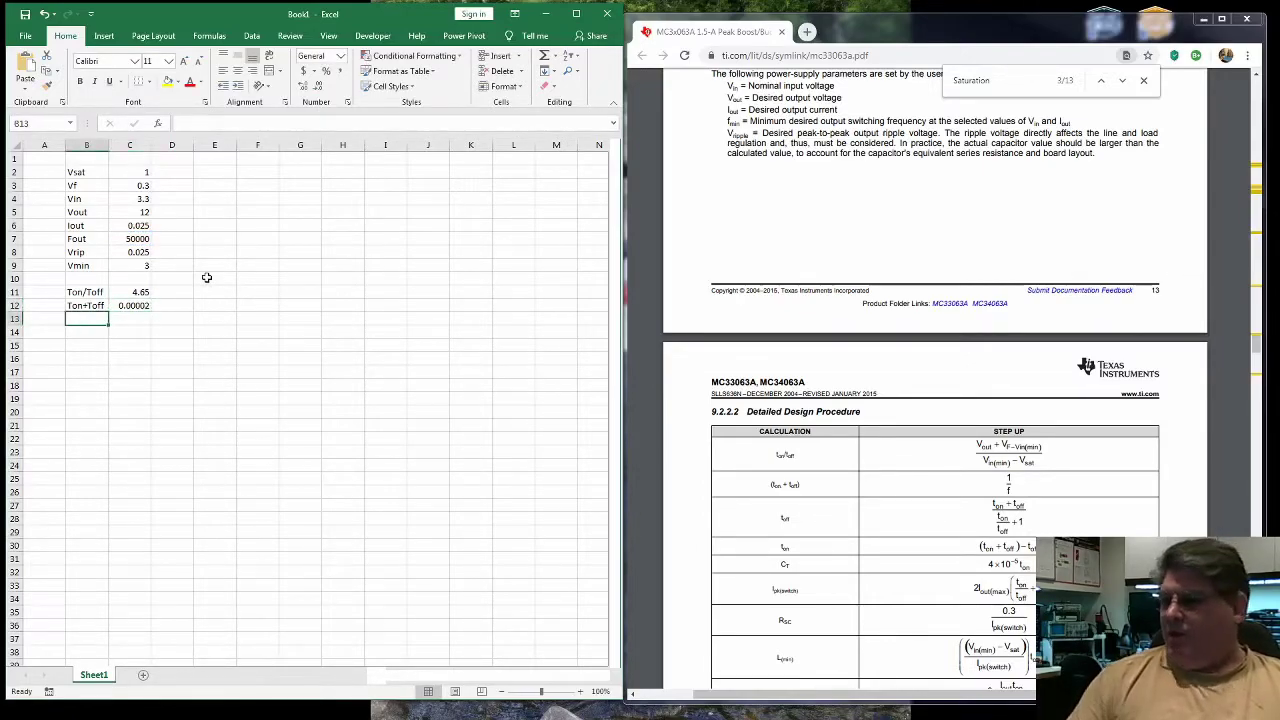
{"action": "left_click", "coordinate": [805, 514]}
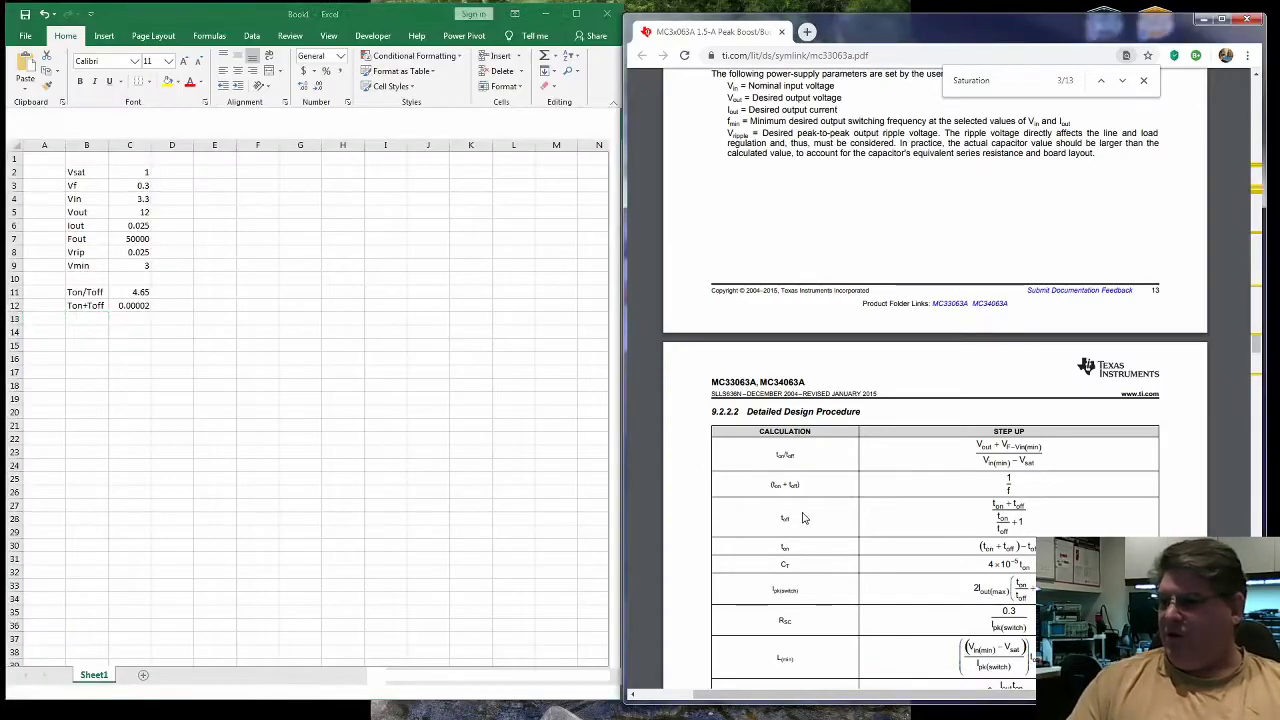
{"action": "left_click", "coordinate": [89, 326]}
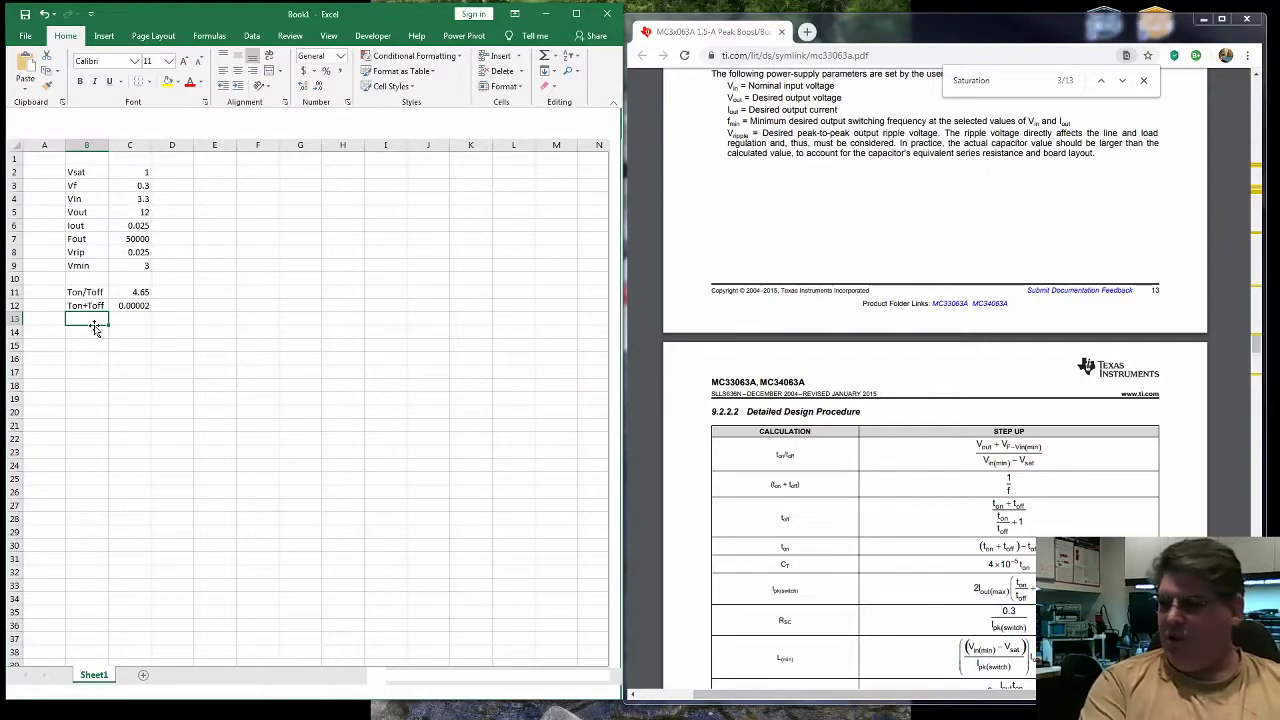
{"action": "type", "text": "T"}
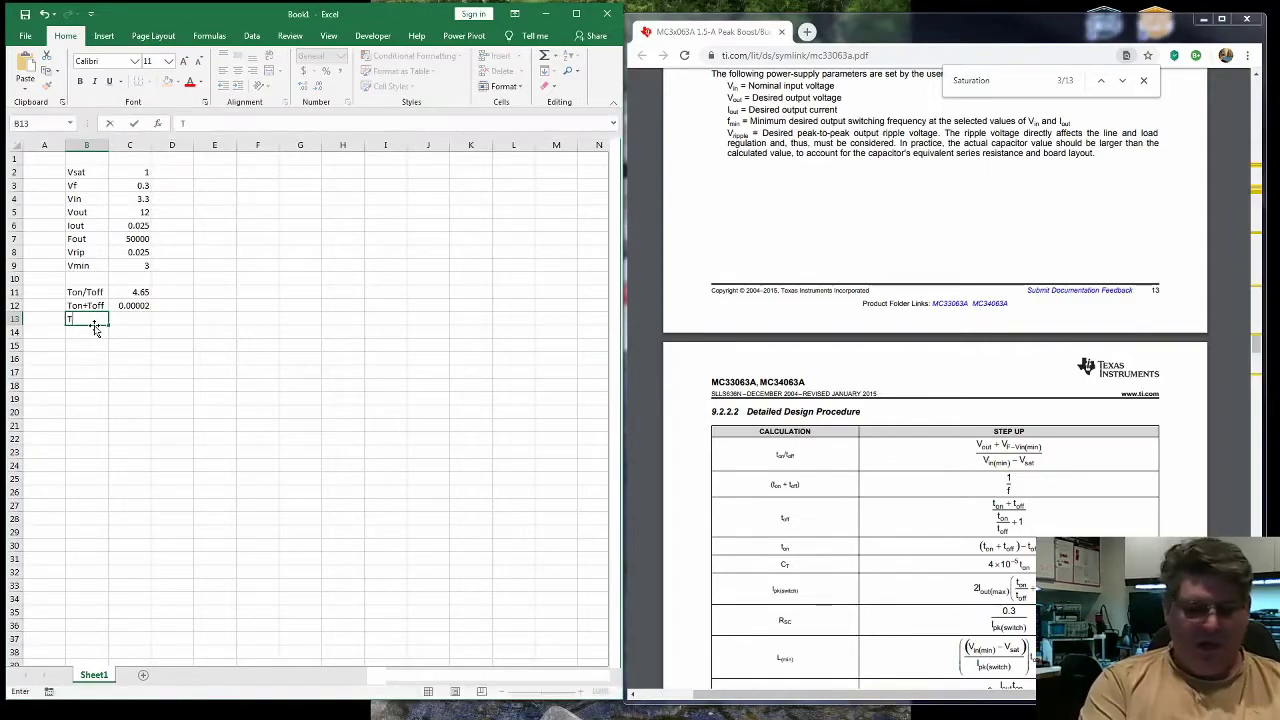
{"action": "type", "text": "off"}
{"action": "key", "text": "Tab"}
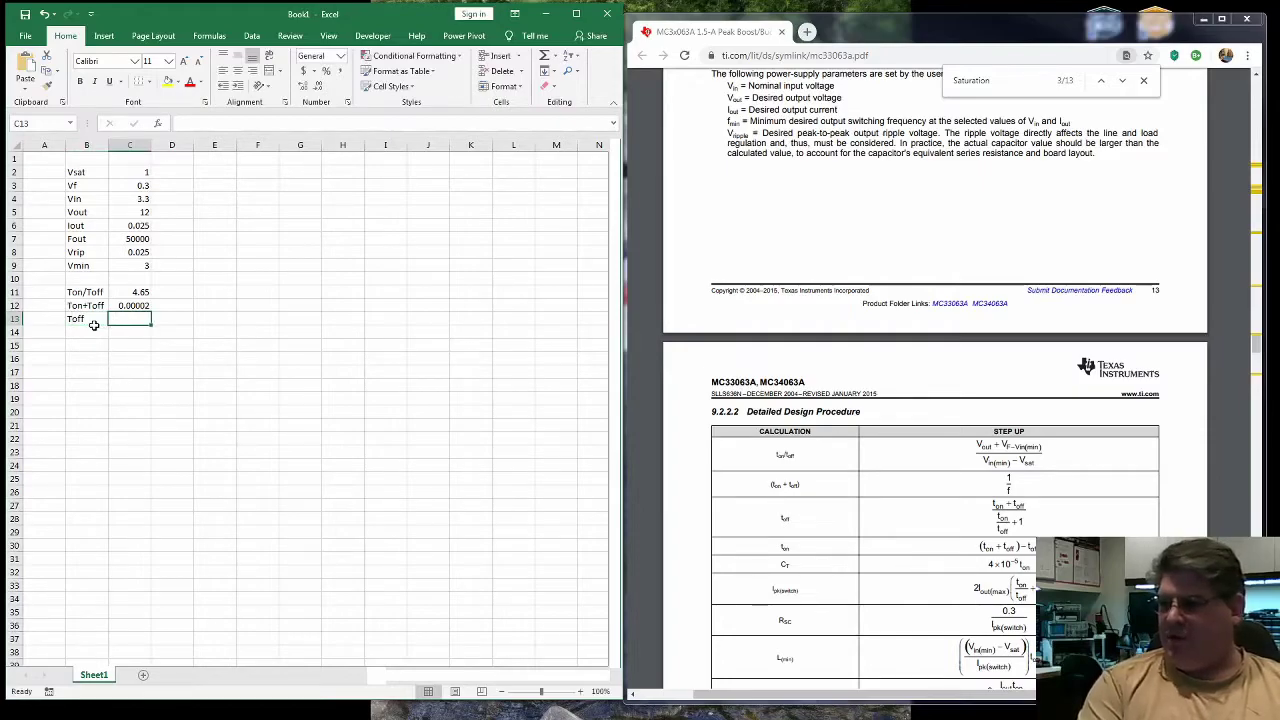
Step: Calculate Toff in C13 with the formula =(C12)/(C11+1), following the datasheet's step-up equation
{"action": "type", "text": "=("}
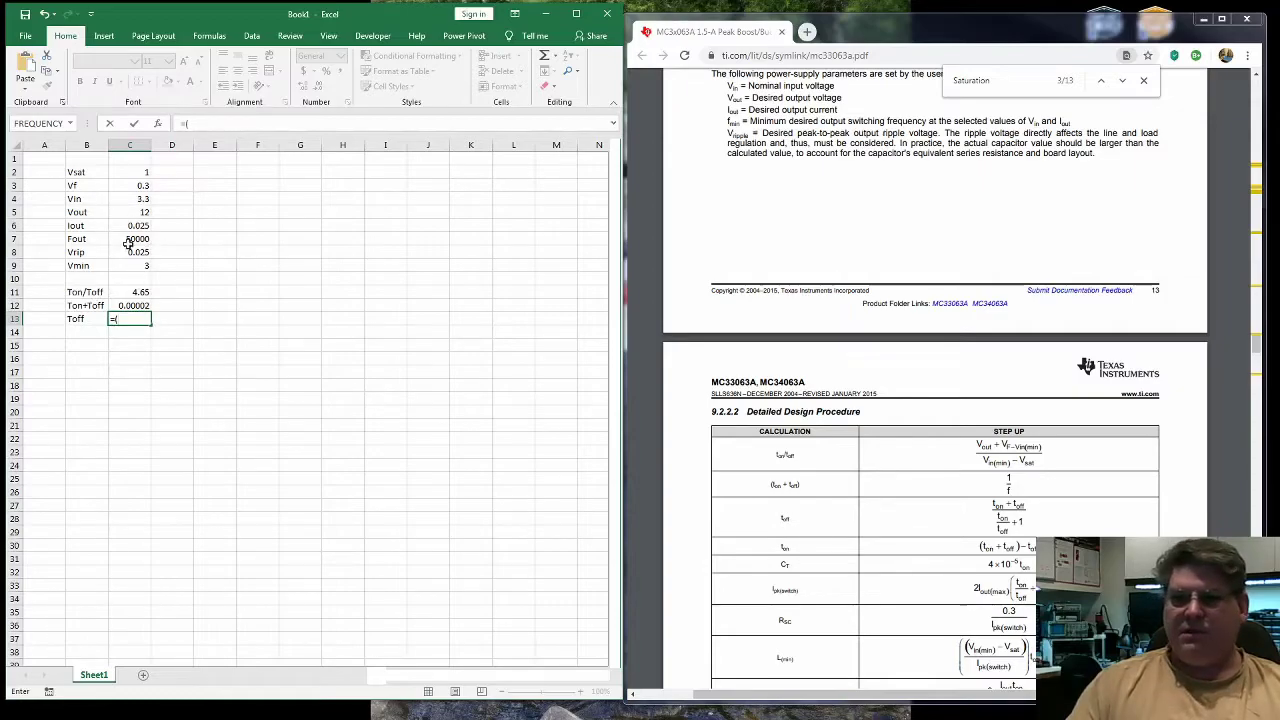
{"action": "left_click", "coordinate": [136, 305]}
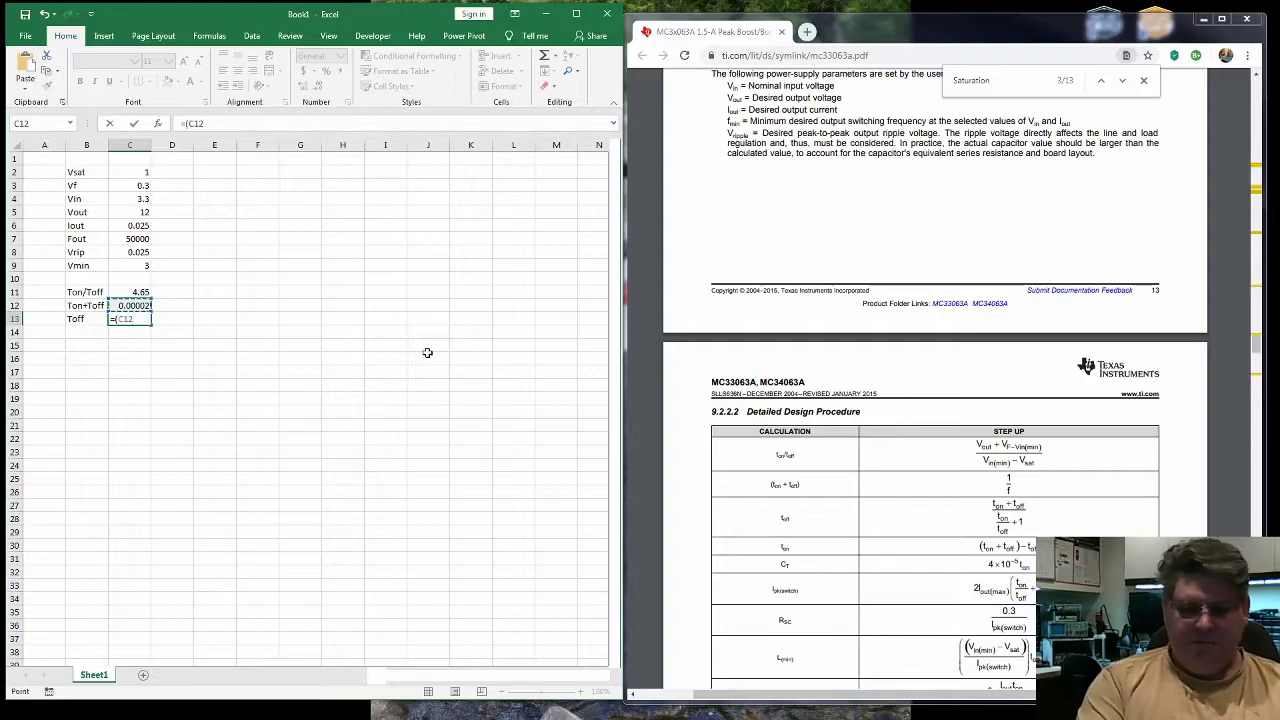
{"action": "type", "text": ")"}
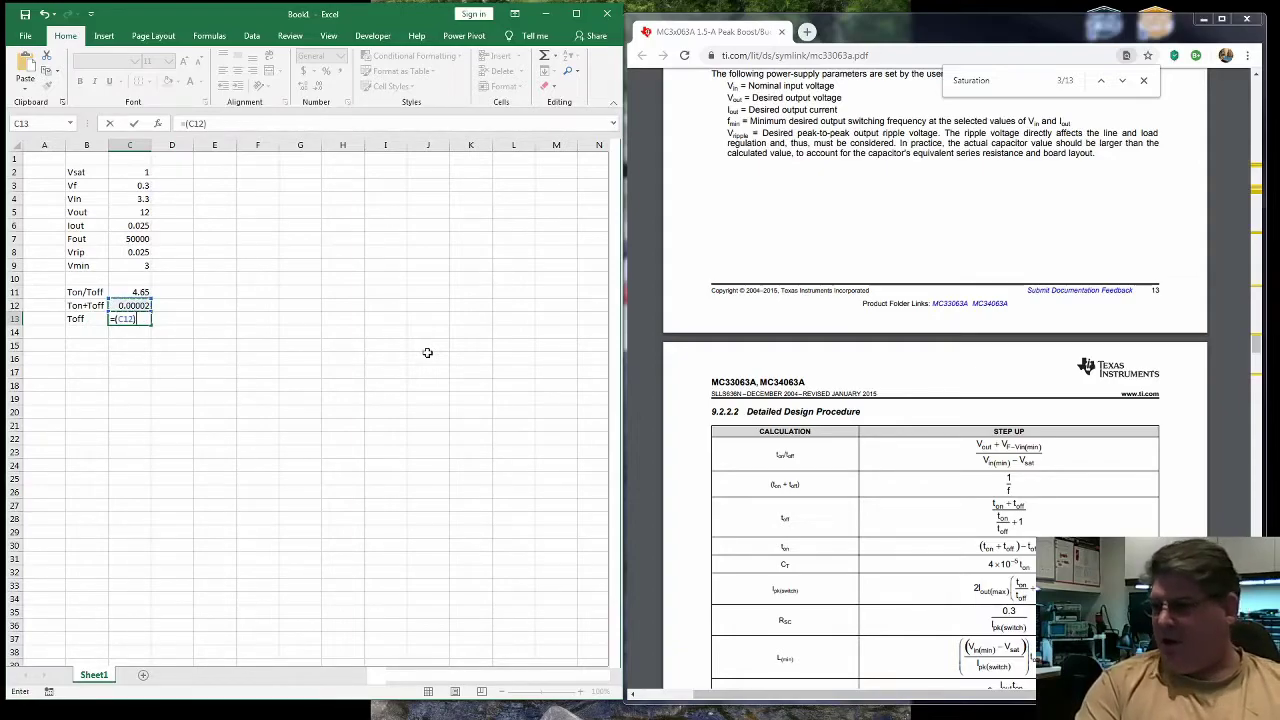
{"action": "type", "text": "/("}
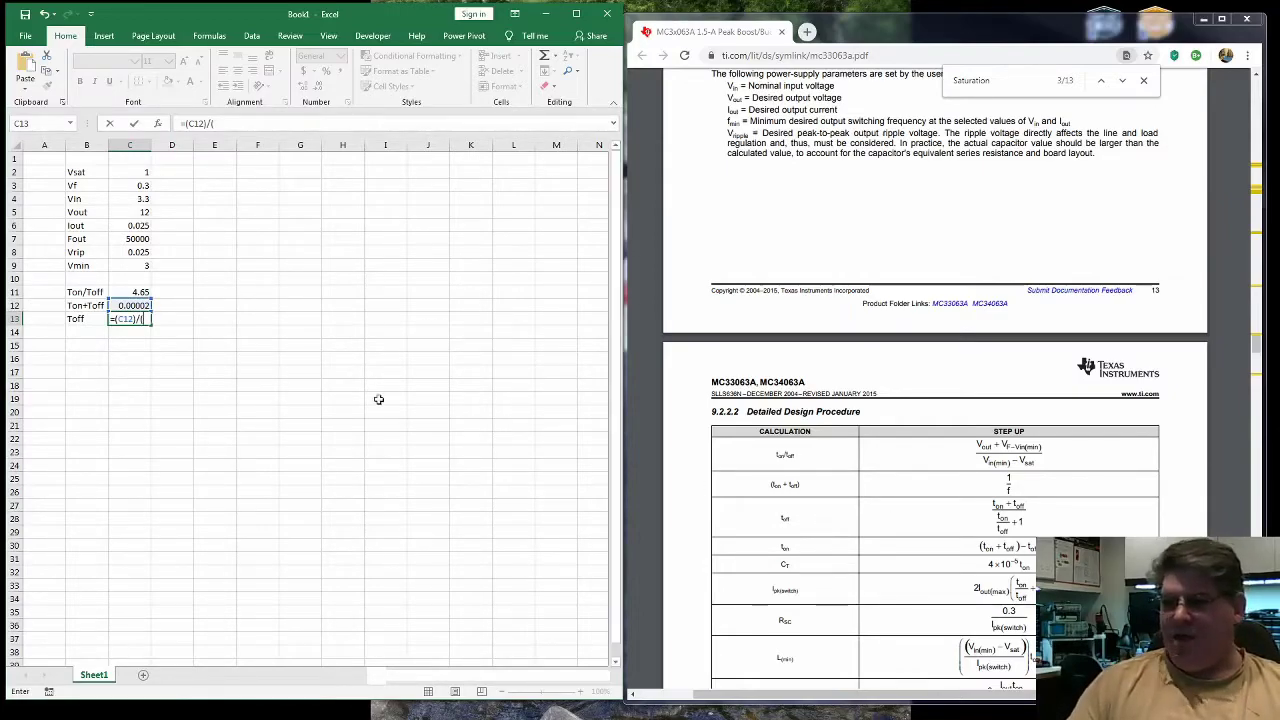
{"action": "left_click", "coordinate": [131, 292]}
{"action": "type", "text": "+1"}
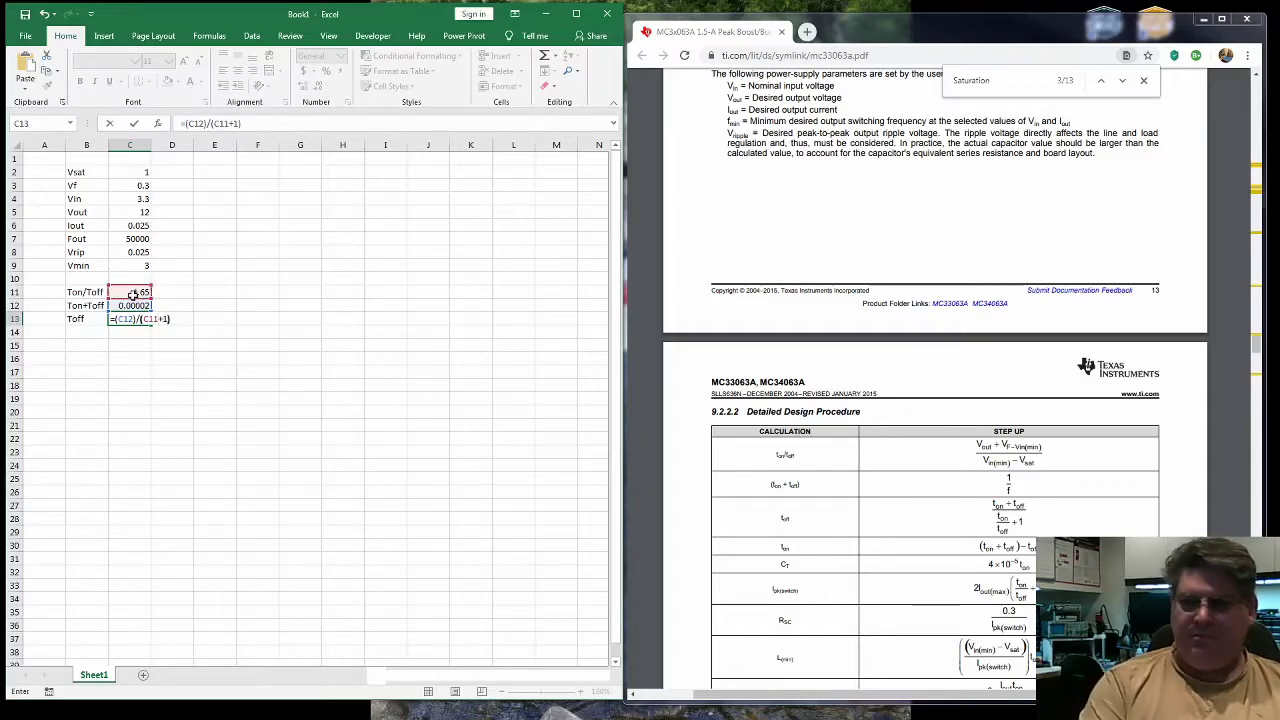
{"action": "key", "text": "Return"}
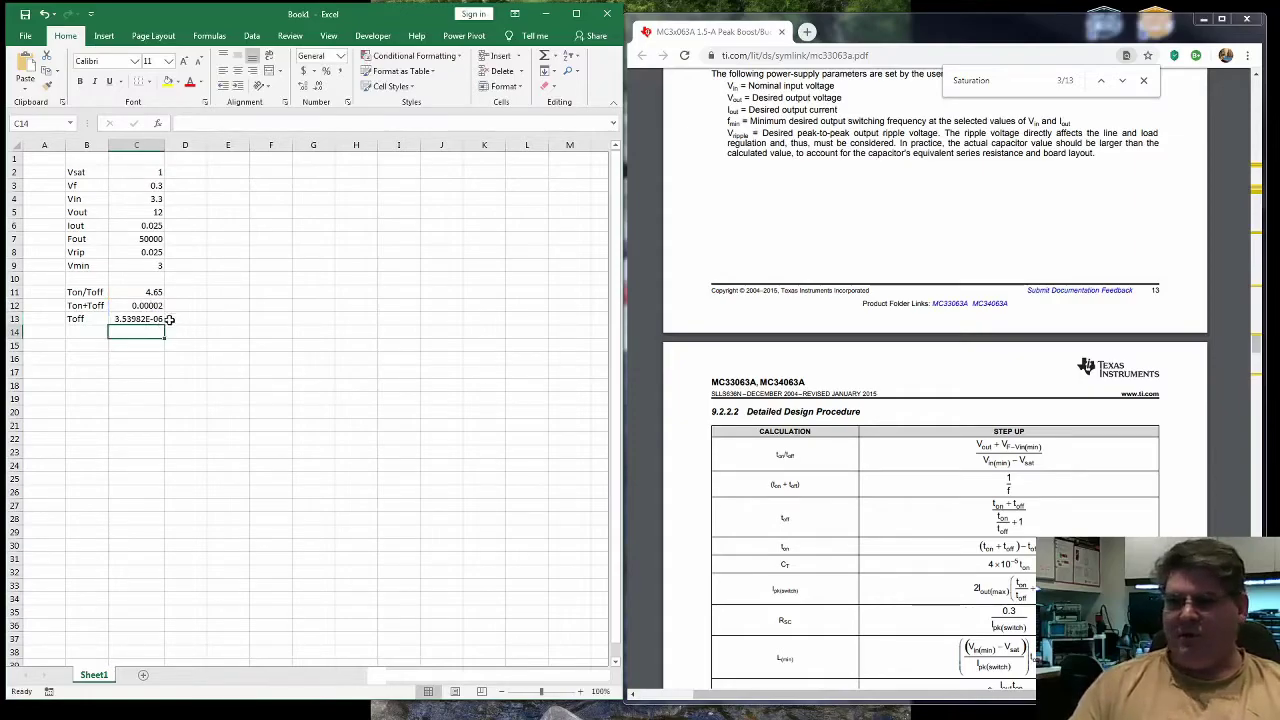
Step: Label cell B14 "Ton", following the next row of the datasheet's calculation table
{"action": "left_click", "coordinate": [70, 337]}
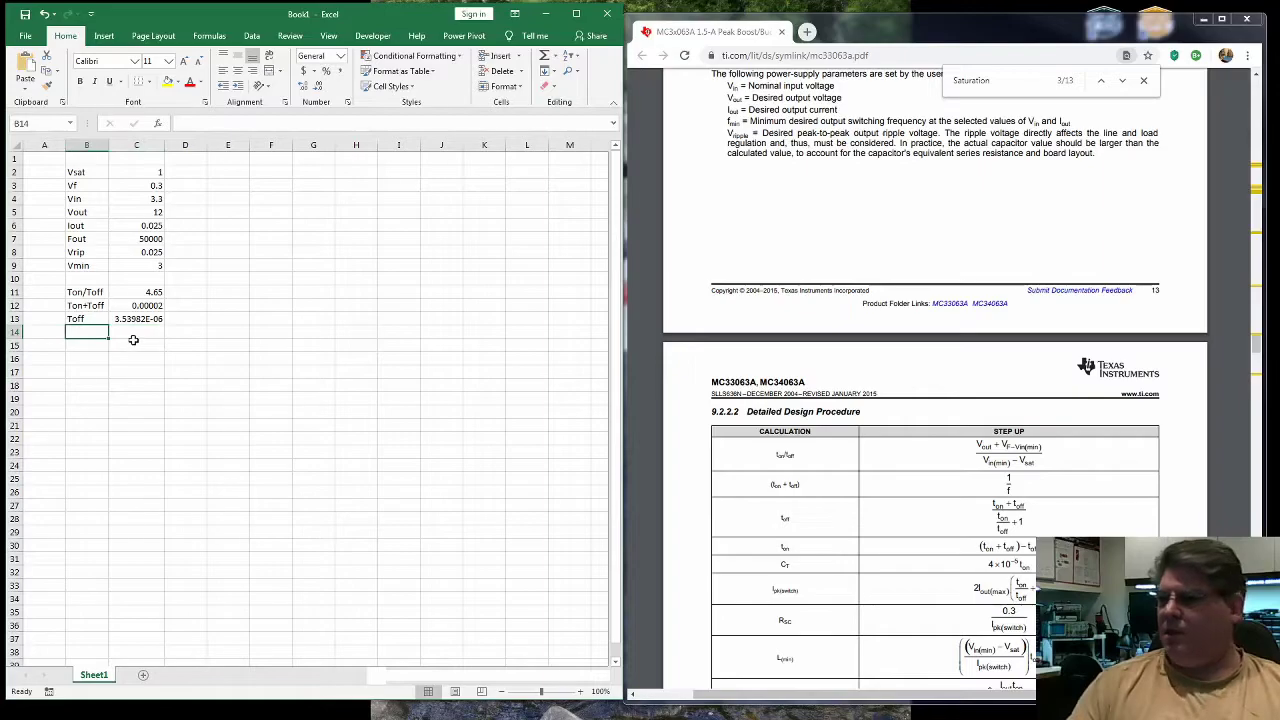
{"action": "left_click", "coordinate": [700, 496]}
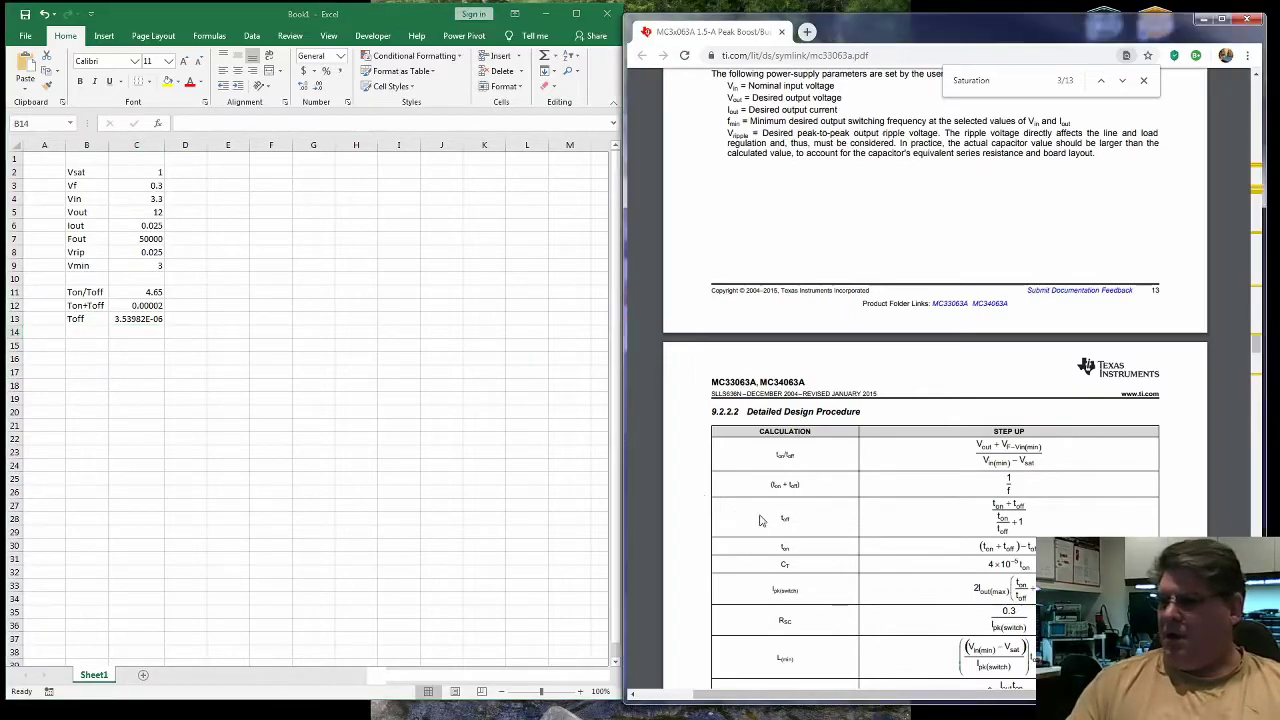
{"action": "scroll", "coordinate": [760, 520], "scroll_direction": "down", "scroll_amount": 2}
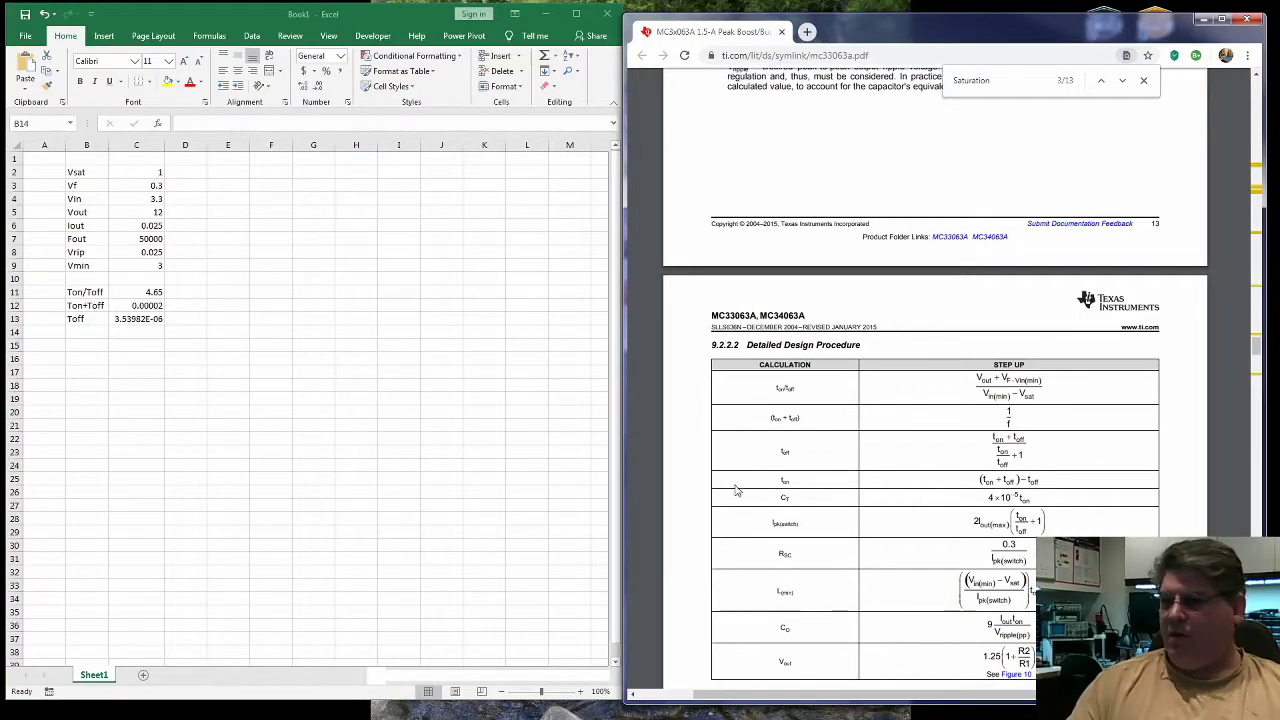
{"action": "left_click", "coordinate": [92, 331]}
{"action": "type", "text": "Ton"}
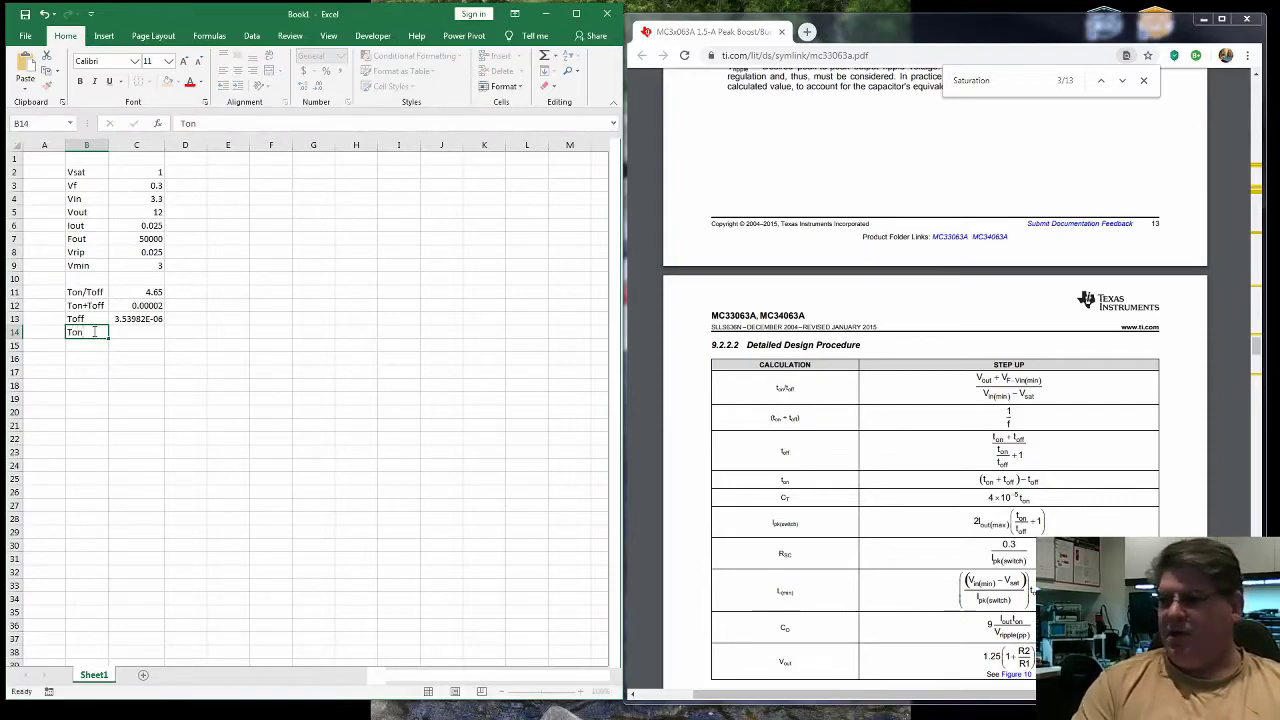
{"action": "key", "text": "Tab"}
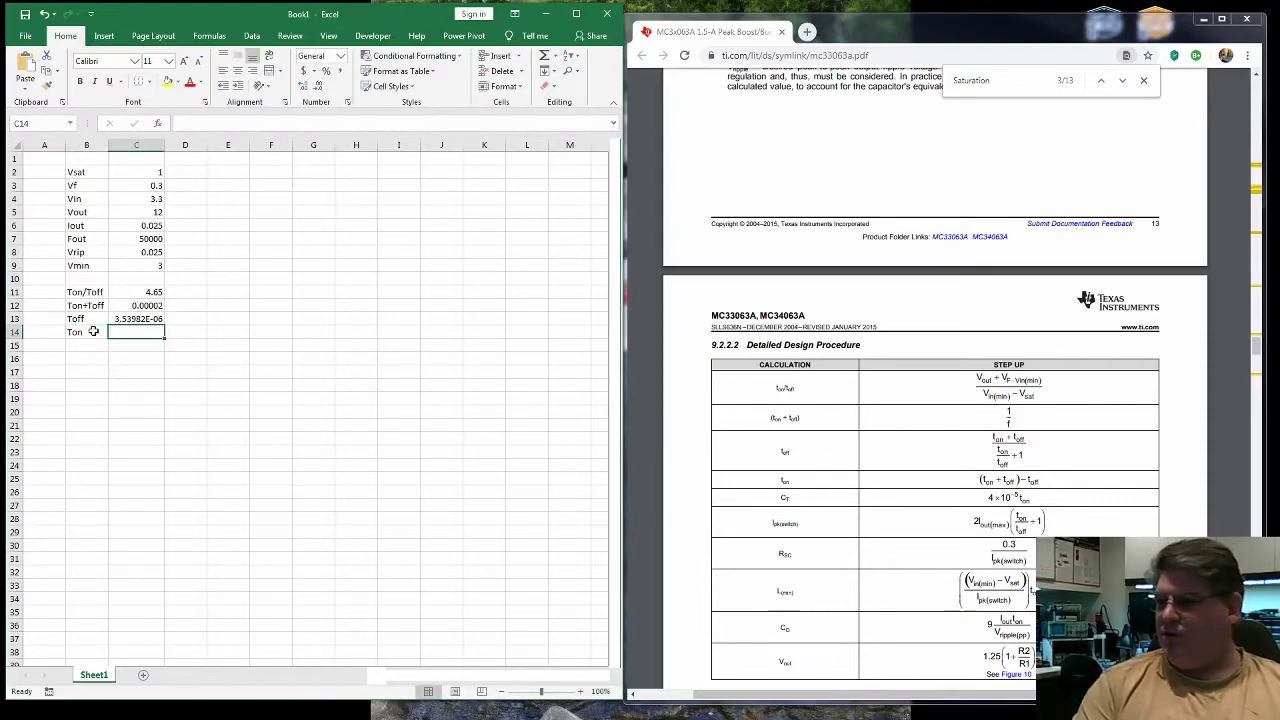
Step: Calculate Ton in C14 by subtracting Toff from Ton+Toff with the formula =C12-C13
{"action": "type", "text": "="}
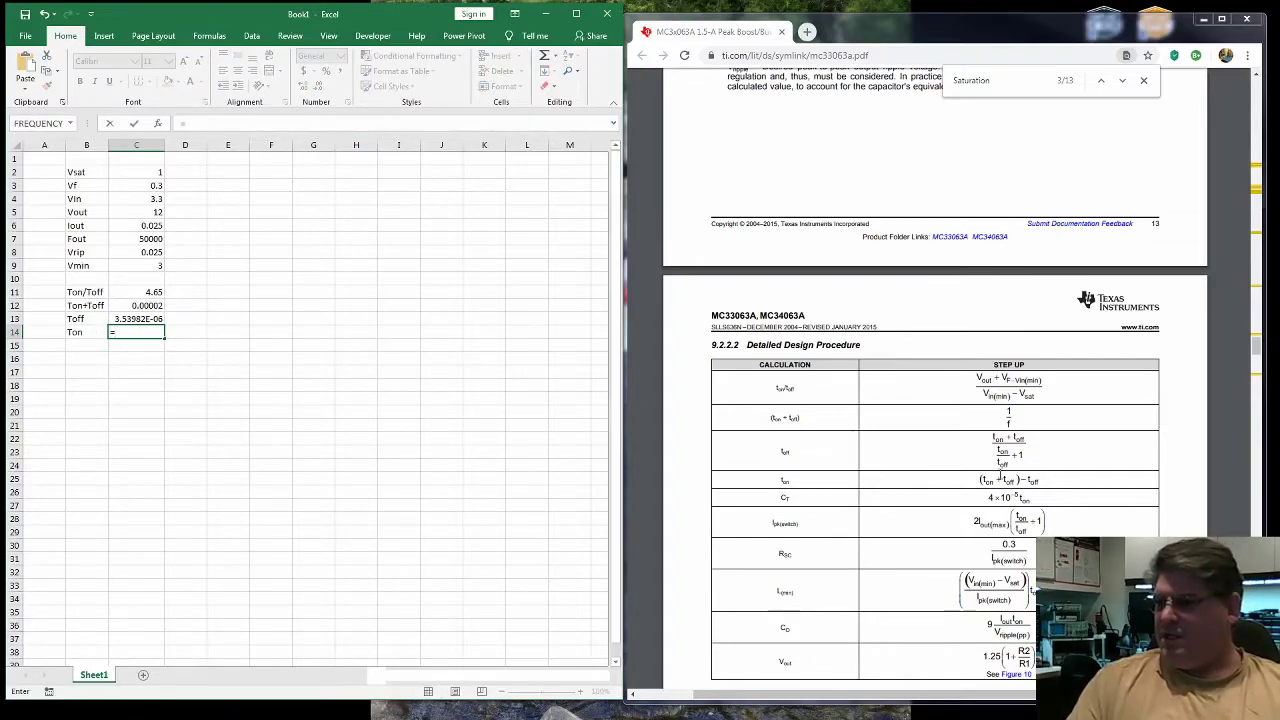
{"action": "left_click", "coordinate": [150, 306]}
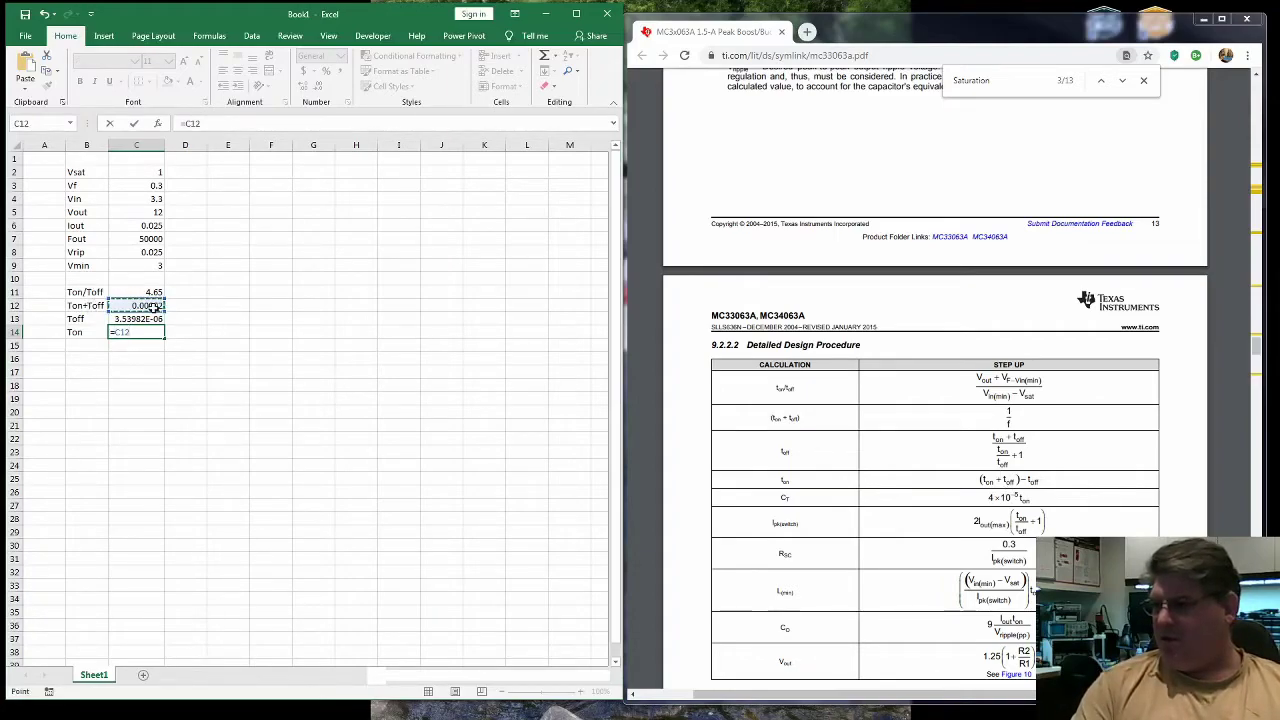
{"action": "type", "text": "-"}
{"action": "left_click", "coordinate": [145, 318]}
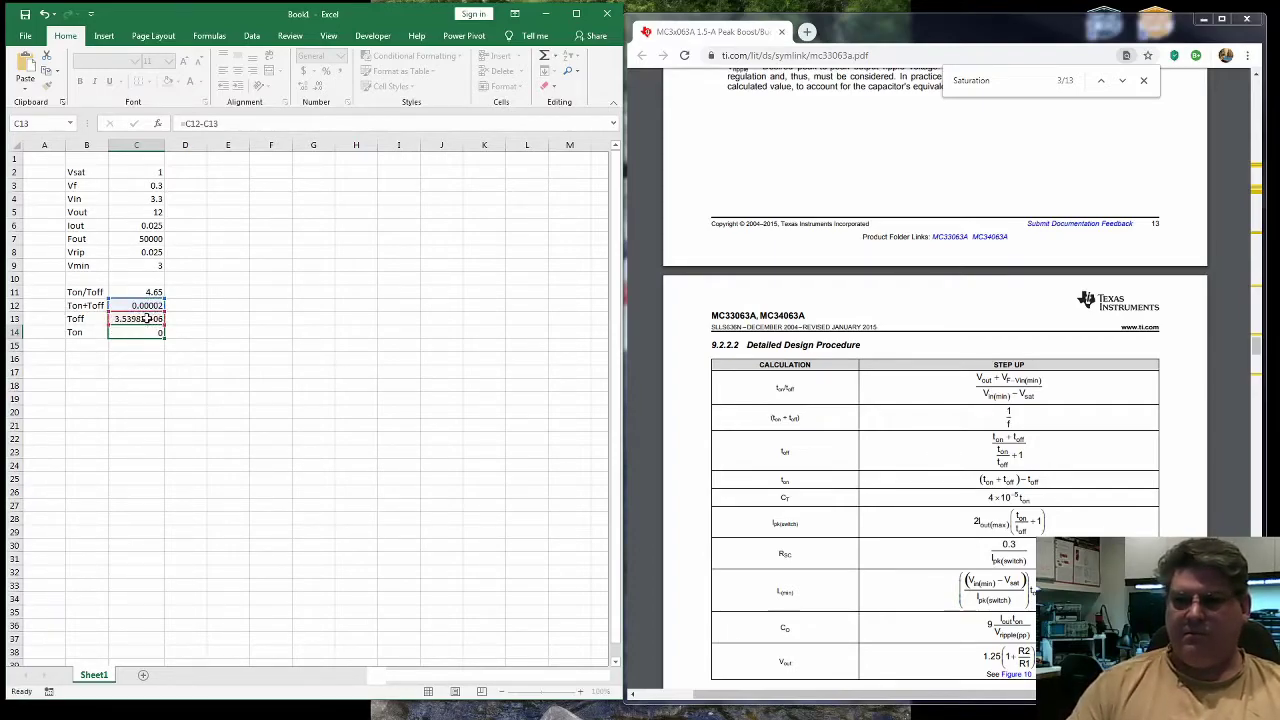
{"action": "key", "text": "Return"}
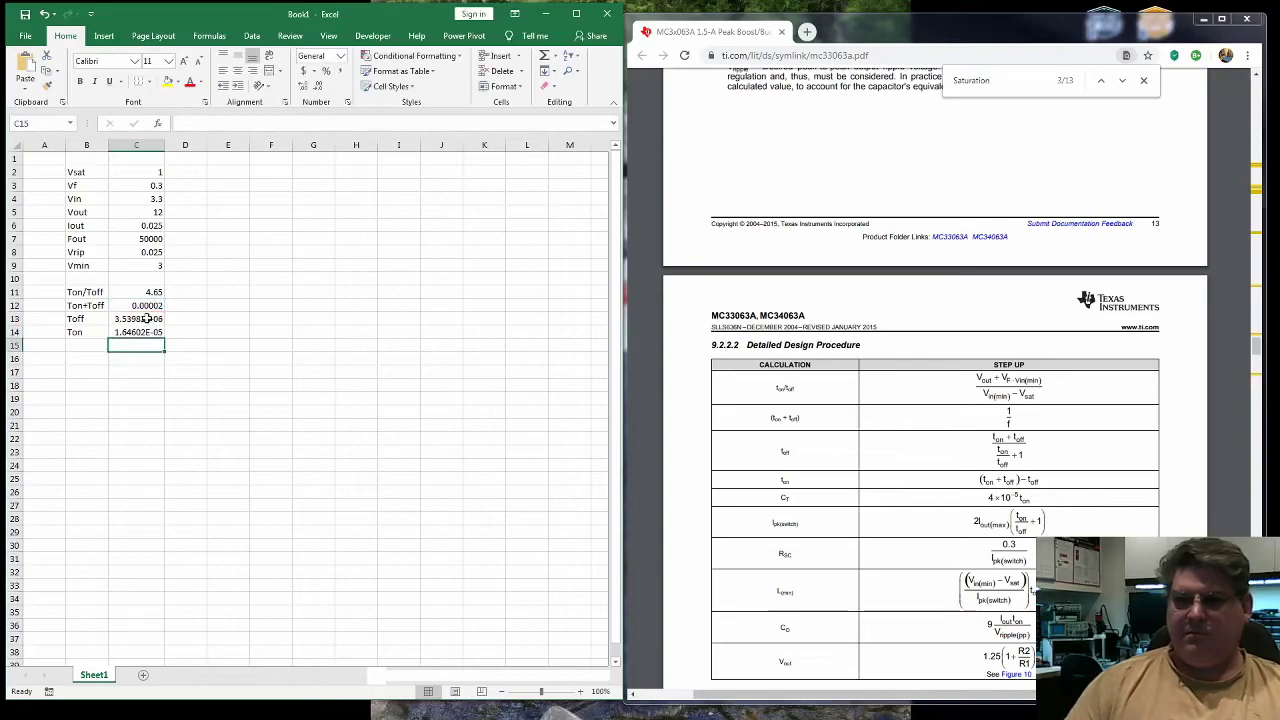
Step: Add the unit "s" beside the Toff and Ton values in D13 and D14
{"action": "left_click", "coordinate": [76, 345]}
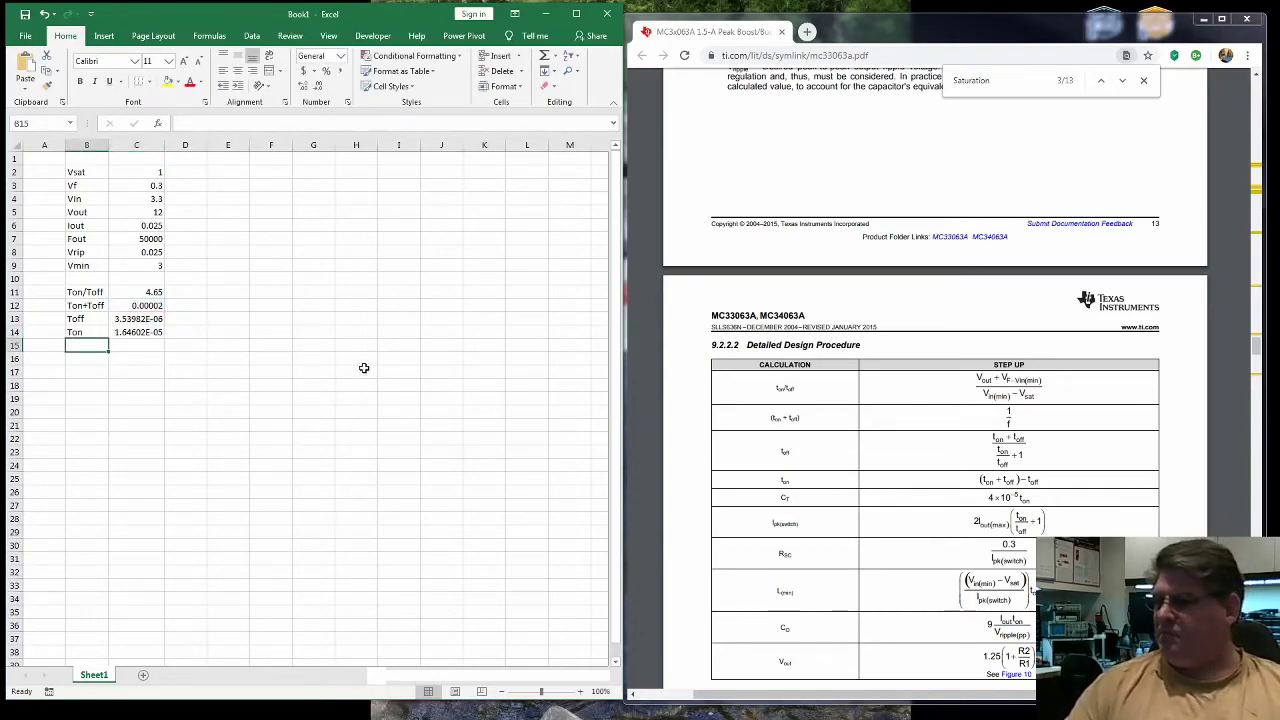
{"action": "left_click", "coordinate": [191, 318]}
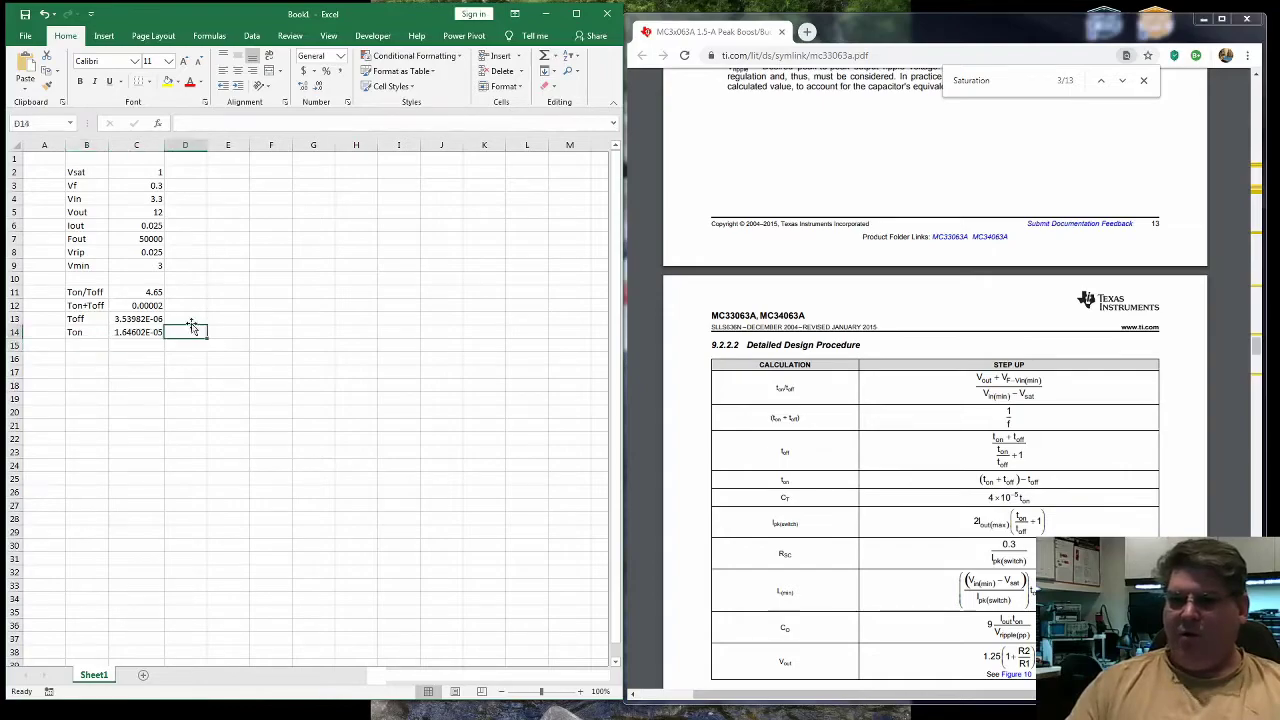
{"action": "type", "text": "s"}
{"action": "key", "text": "Return"}
{"action": "type", "text": "s"}
{"action": "key", "text": "Tab"}
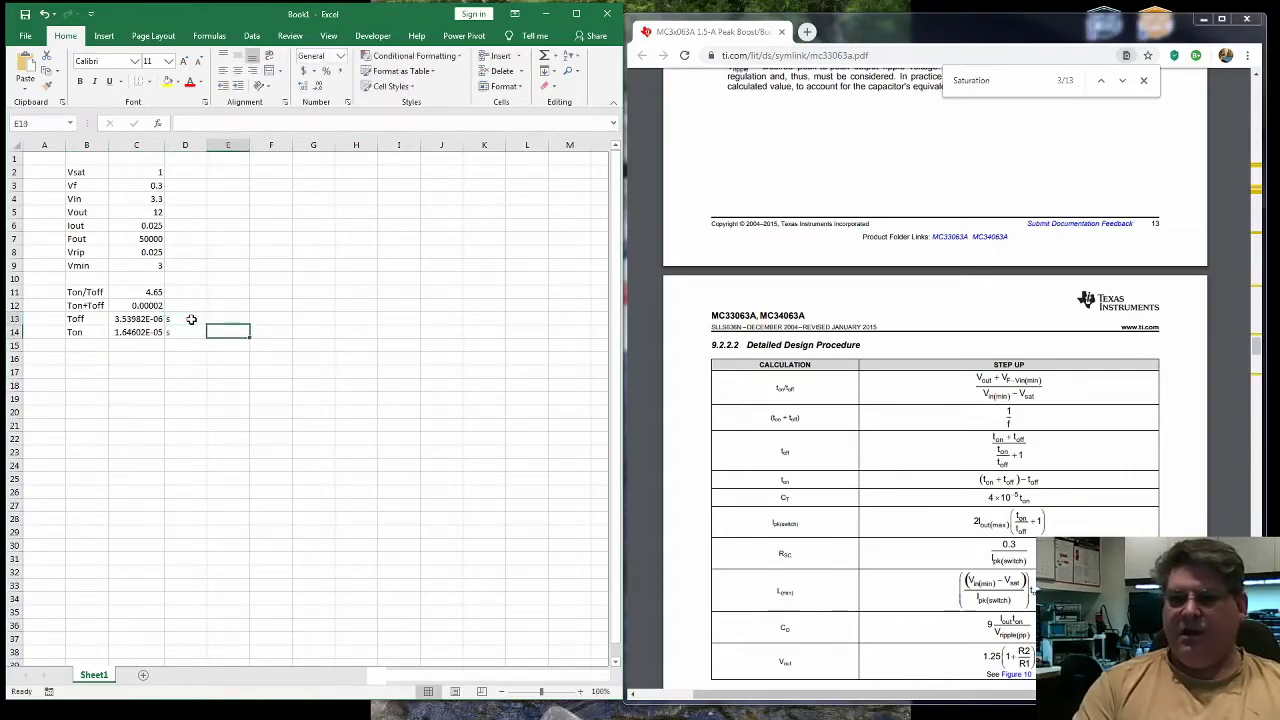
Step: Enter a scaled version of Toff in E13 with the formula =C13*1000
{"action": "key", "text": "Up"}
{"action": "type", "text": "="}
{"action": "key", "text": "Left"}
{"action": "key", "text": "Left"}
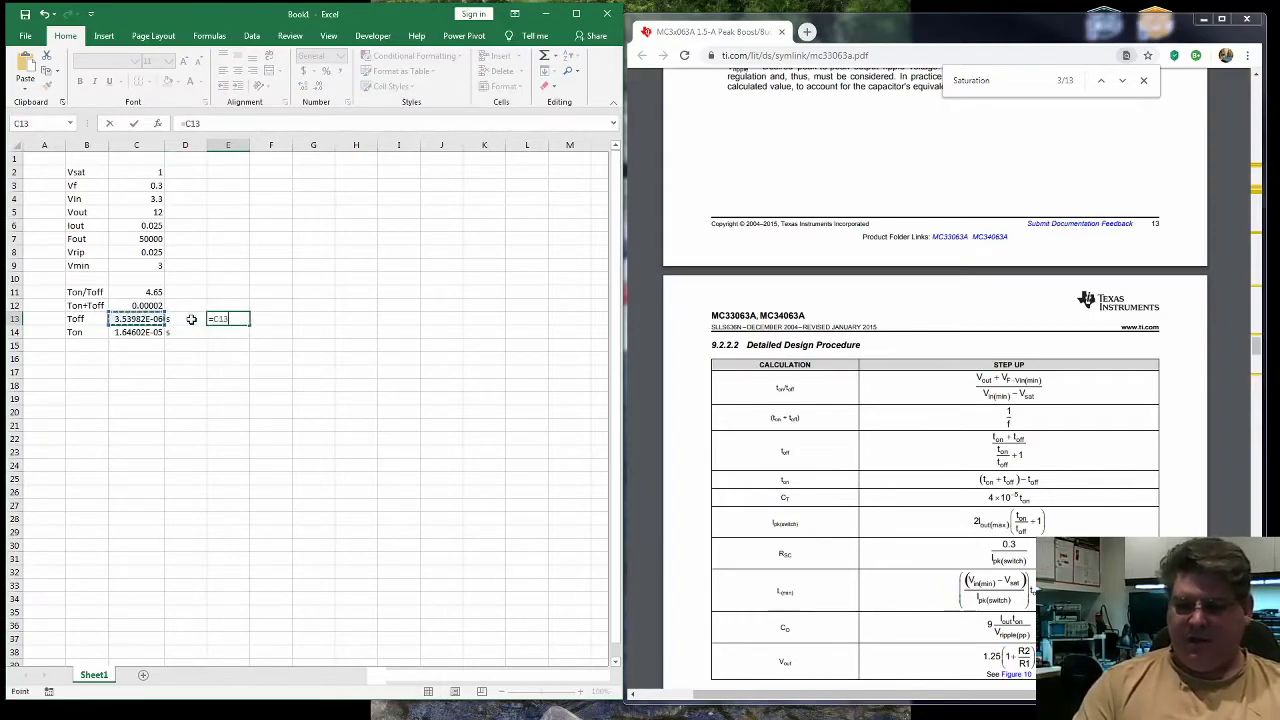
{"action": "type", "text": "*1000"}
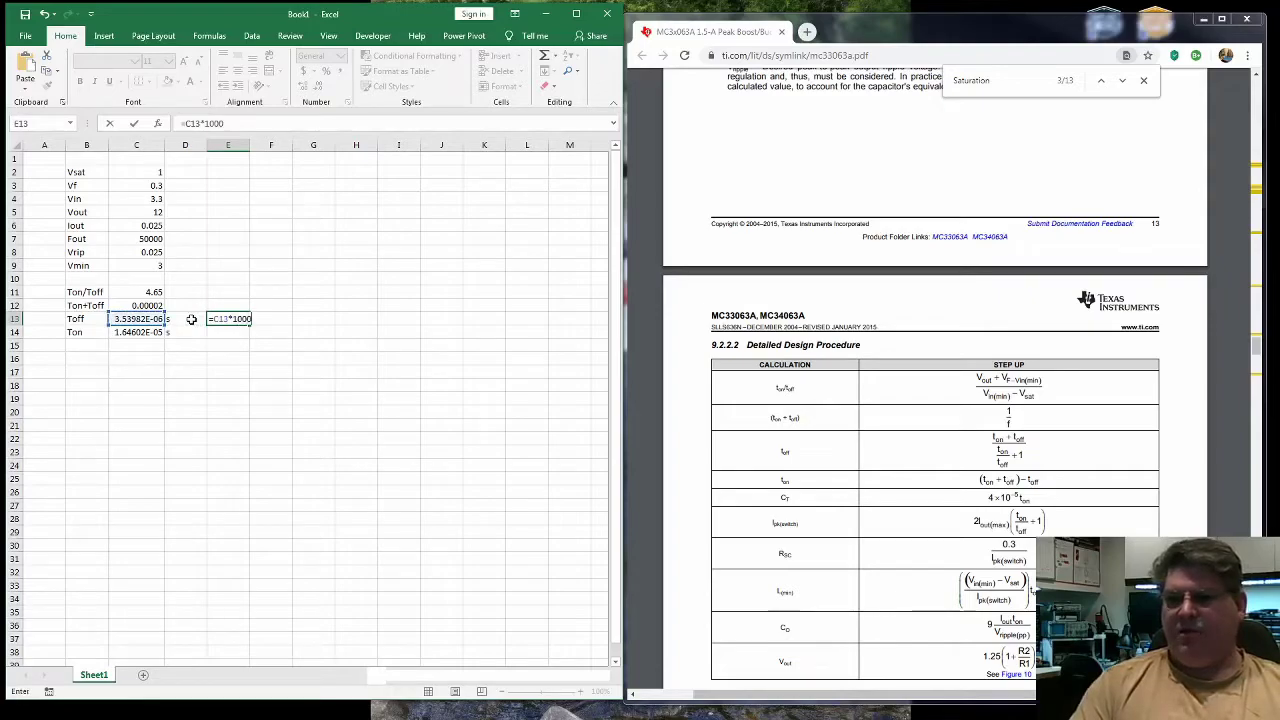
{"action": "key", "text": "Return"}
Step: Change the multiplier in E13 to 10^6 so the formula converts Toff to microseconds
{"action": "key", "text": "Up"}
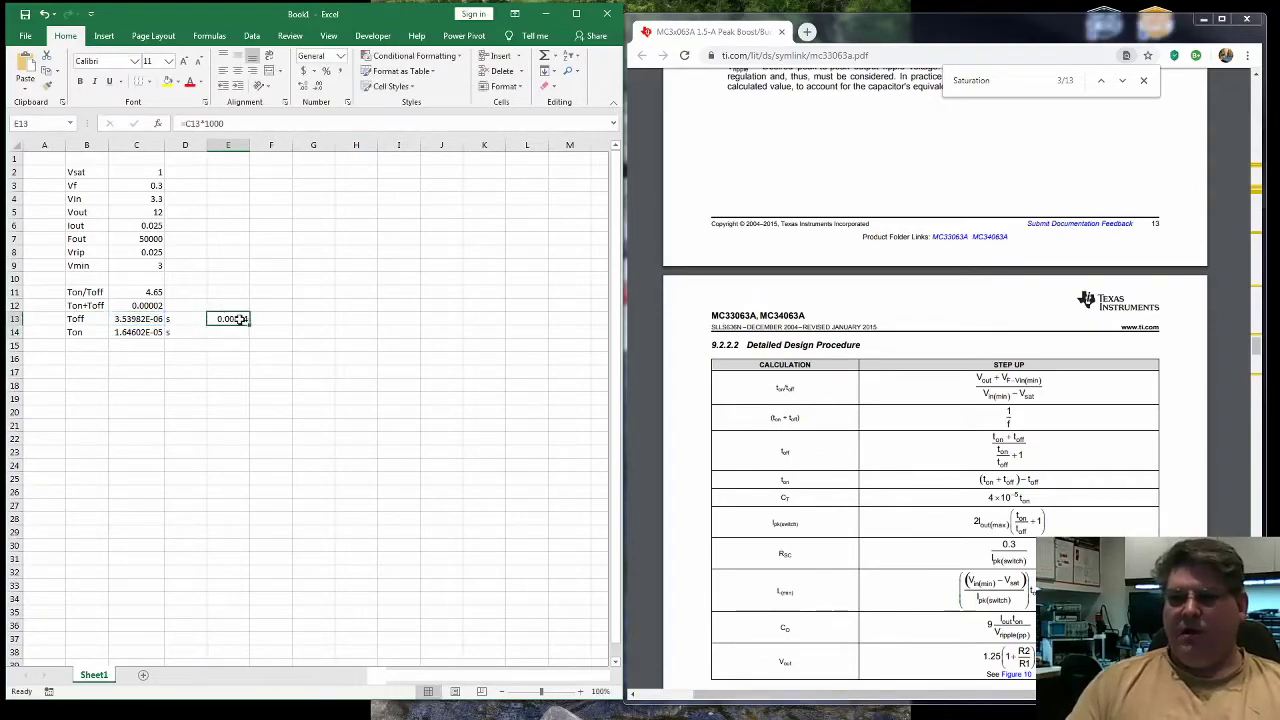
{"action": "left_click", "coordinate": [224, 123]}
{"action": "key", "text": "BackSpace"}
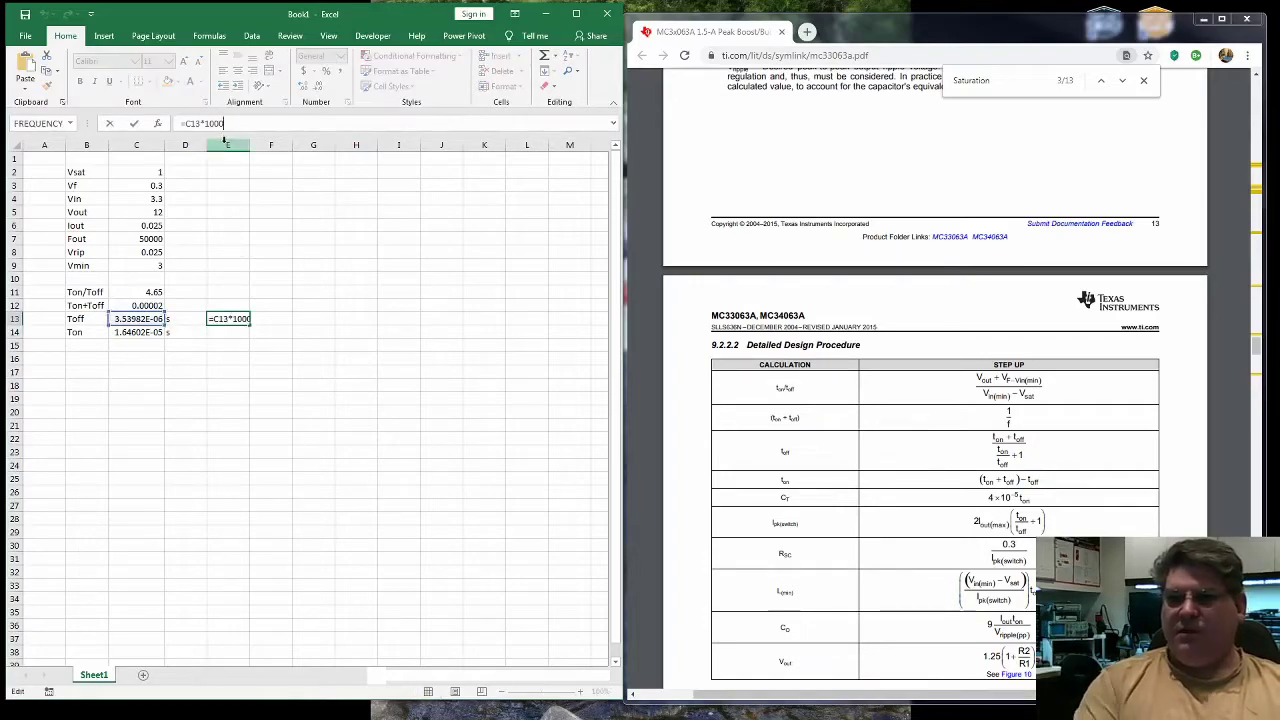
{"action": "type", "text": "10"}
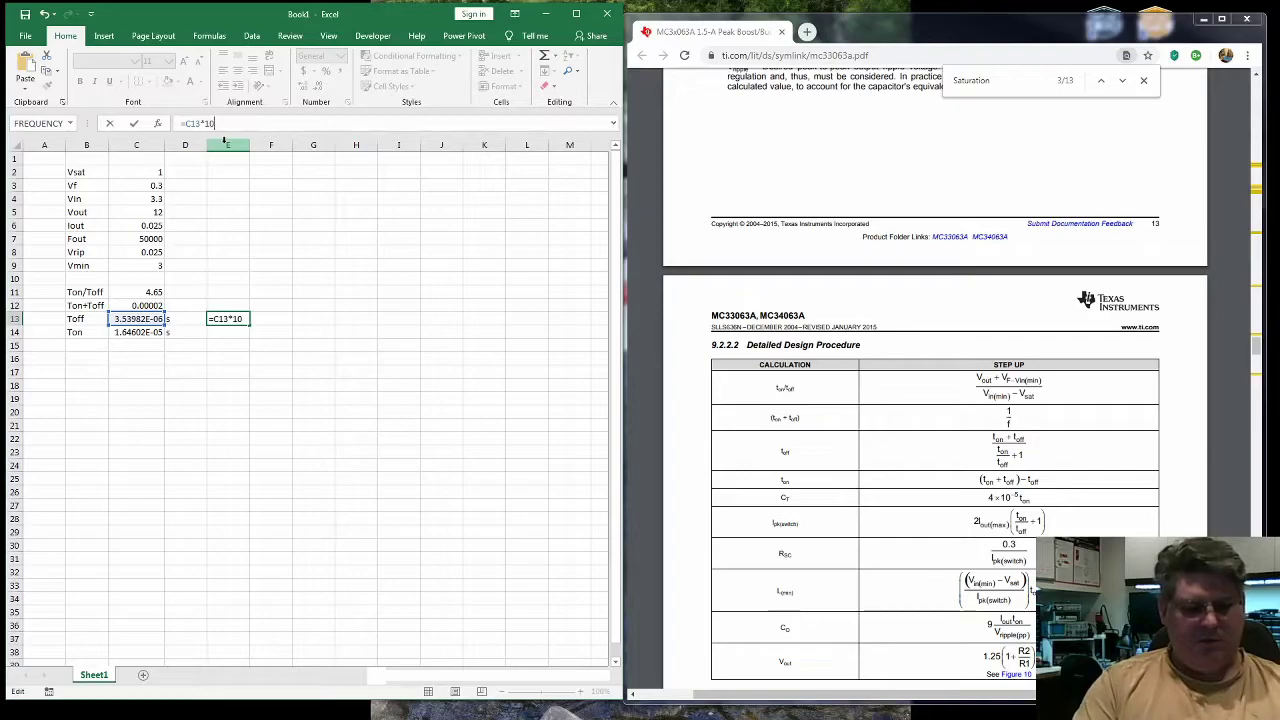
{"action": "type", "text": "^6"}
{"action": "key", "text": "Return"}
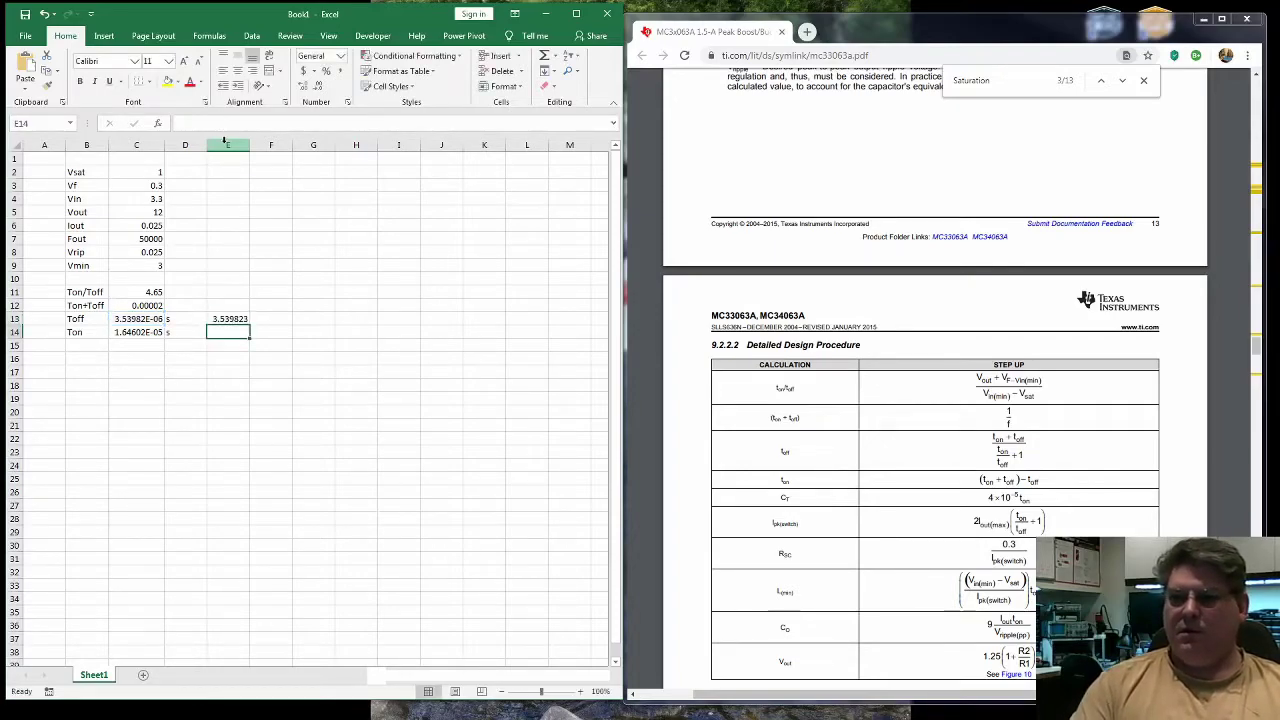
Step: Copy the microsecond conversion formula from E13 to E14 for the Ton value
{"action": "key", "text": "Up"}
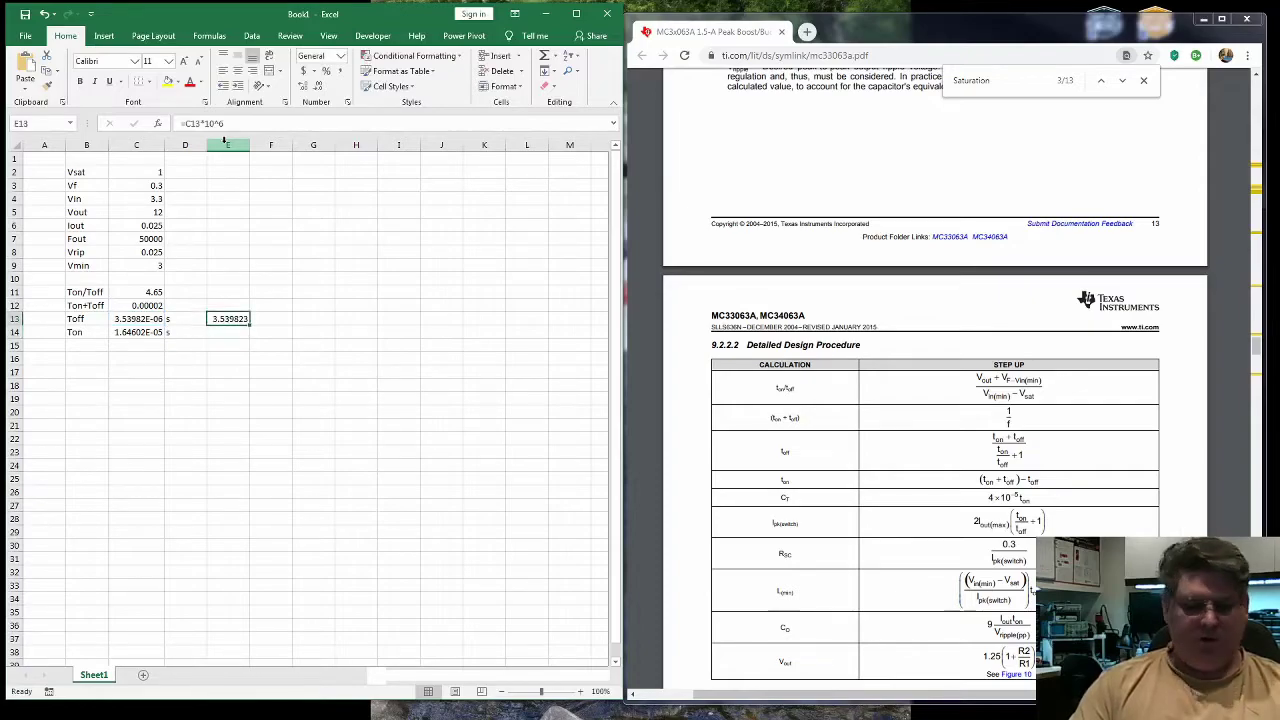
{"action": "key", "text": "ctrl+c"}
{"action": "key", "text": "Down"}
{"action": "key", "text": "ctrl+v"}
Step: Add the unit "uS" beside the converted Toff and Ton values in F13 and F14
{"action": "key", "text": "Up"}
{"action": "key", "text": "Right"}
{"action": "type", "text": "uS"}
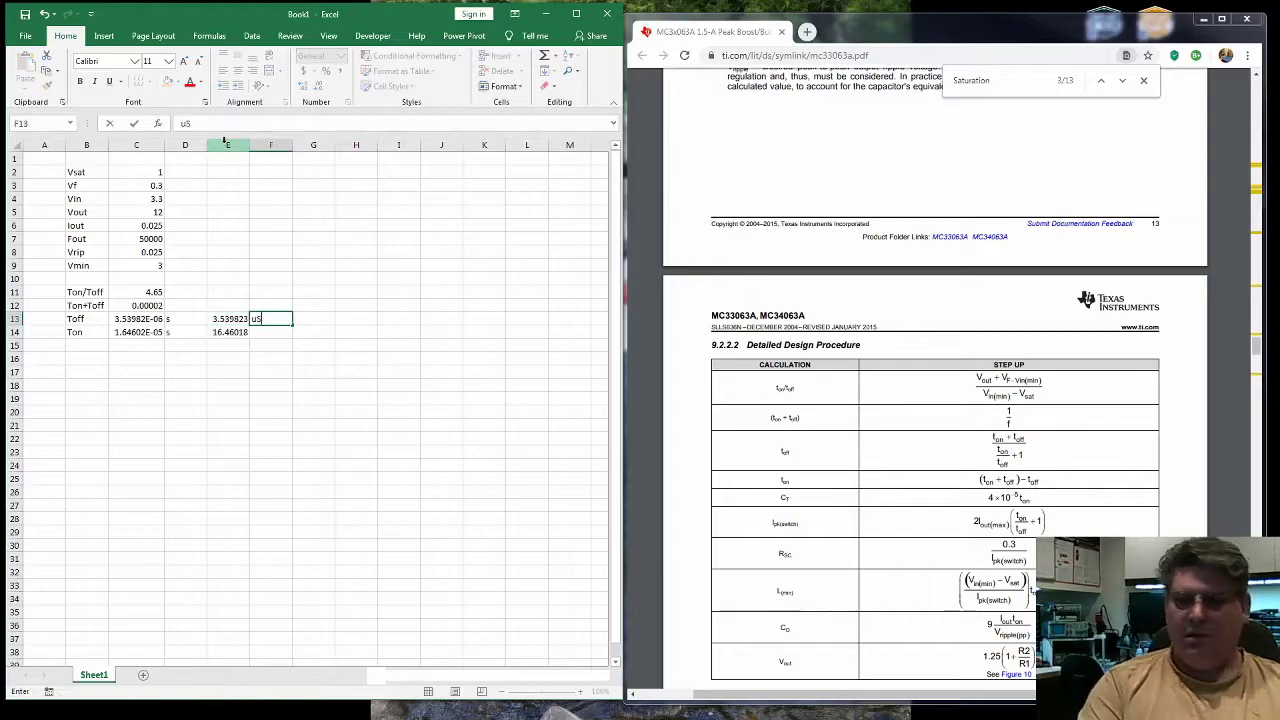
{"action": "key", "text": "Return"}
{"action": "type", "text": "uS"}
{"action": "key", "text": "Return"}
Step: Label cell B15 "Ct" for the timing capacitor row of the datasheet's table
{"action": "key", "text": "Left"}
{"action": "key", "text": "Left"}
{"action": "key", "text": "Left"}
{"action": "key", "text": "Left"}
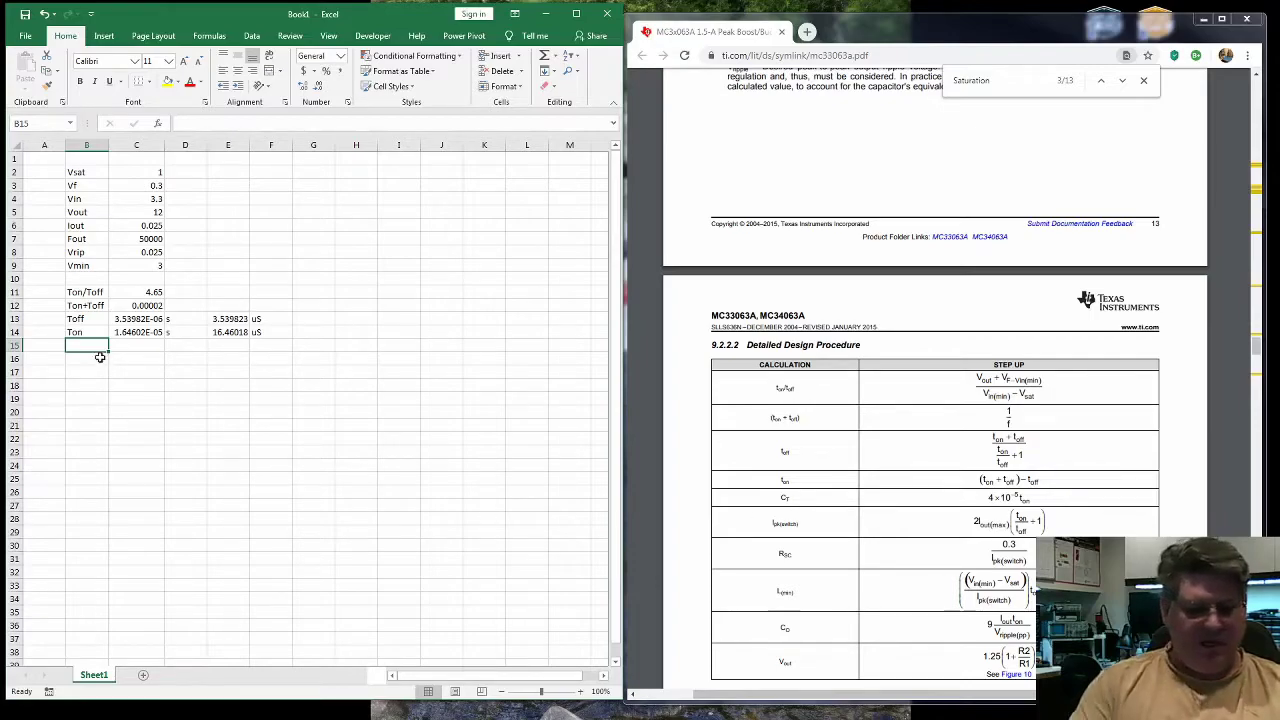
{"action": "type", "text": "Ct"}
{"action": "key", "text": "Tab"}
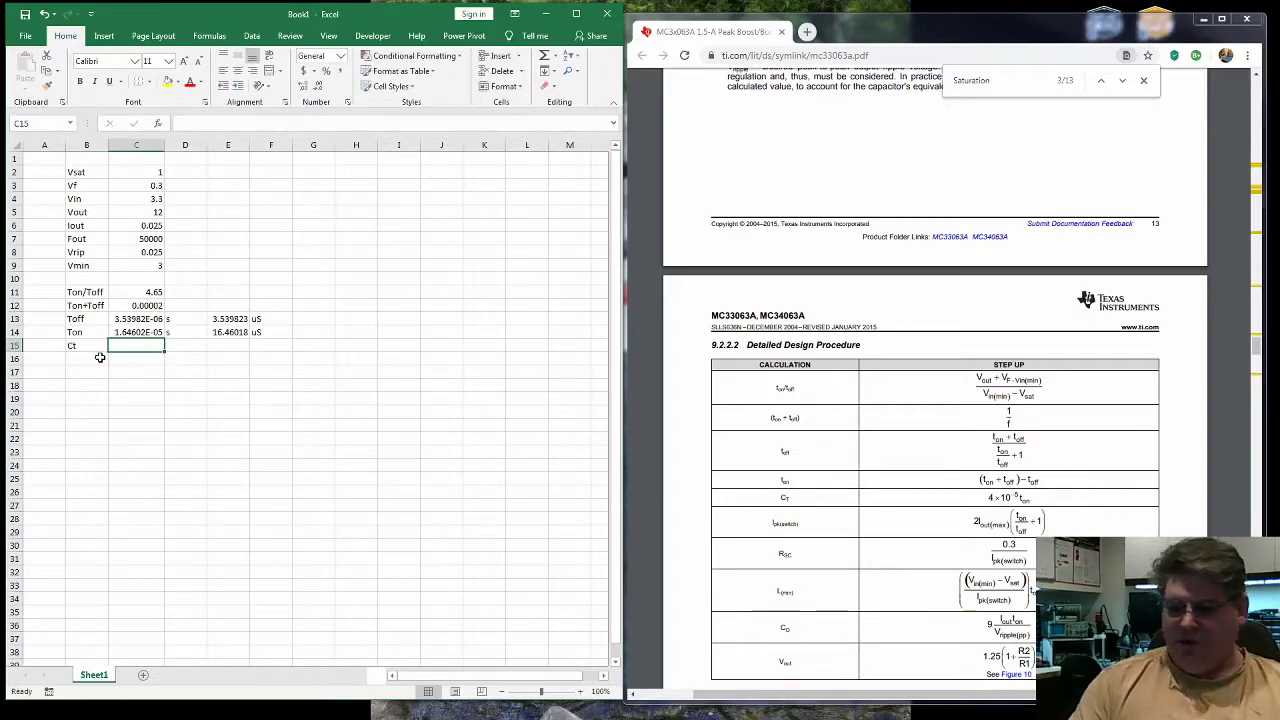
Step: Calculate Ct in C15 from the Ton value with the formula =4*10^(-5)*C14
{"action": "type", "text": "4*"}
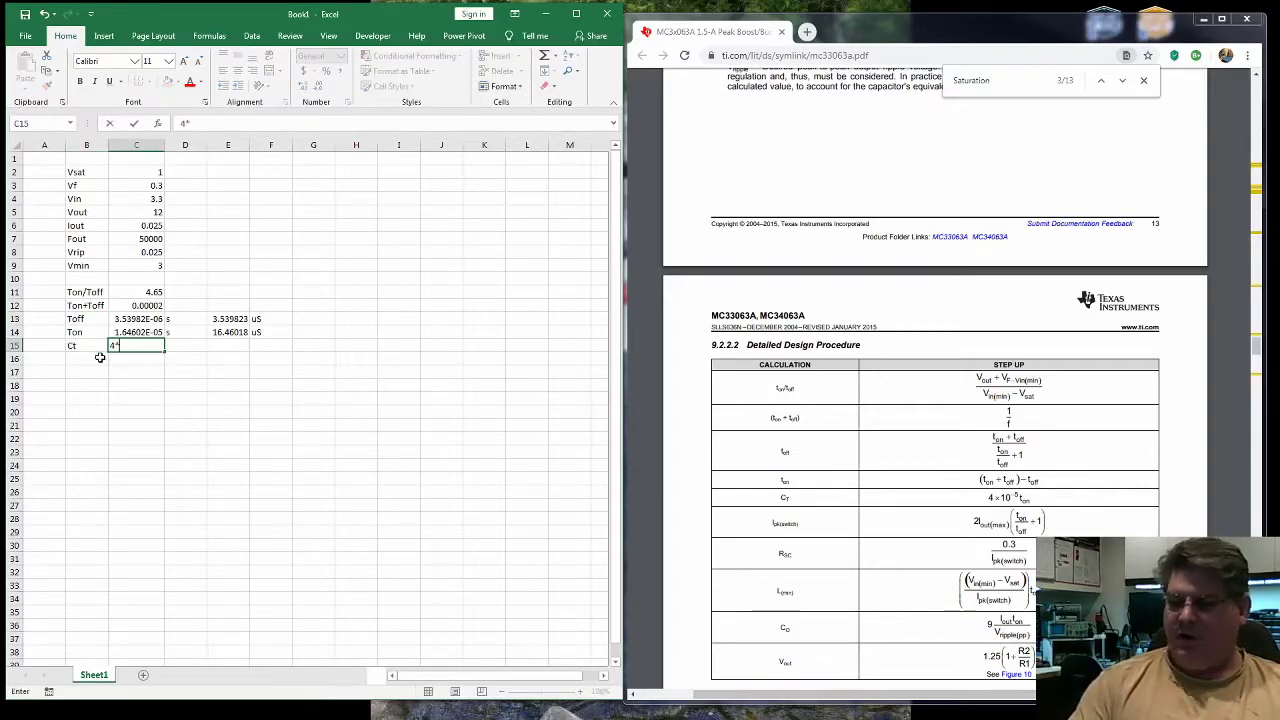
{"action": "type", "text": "10"}
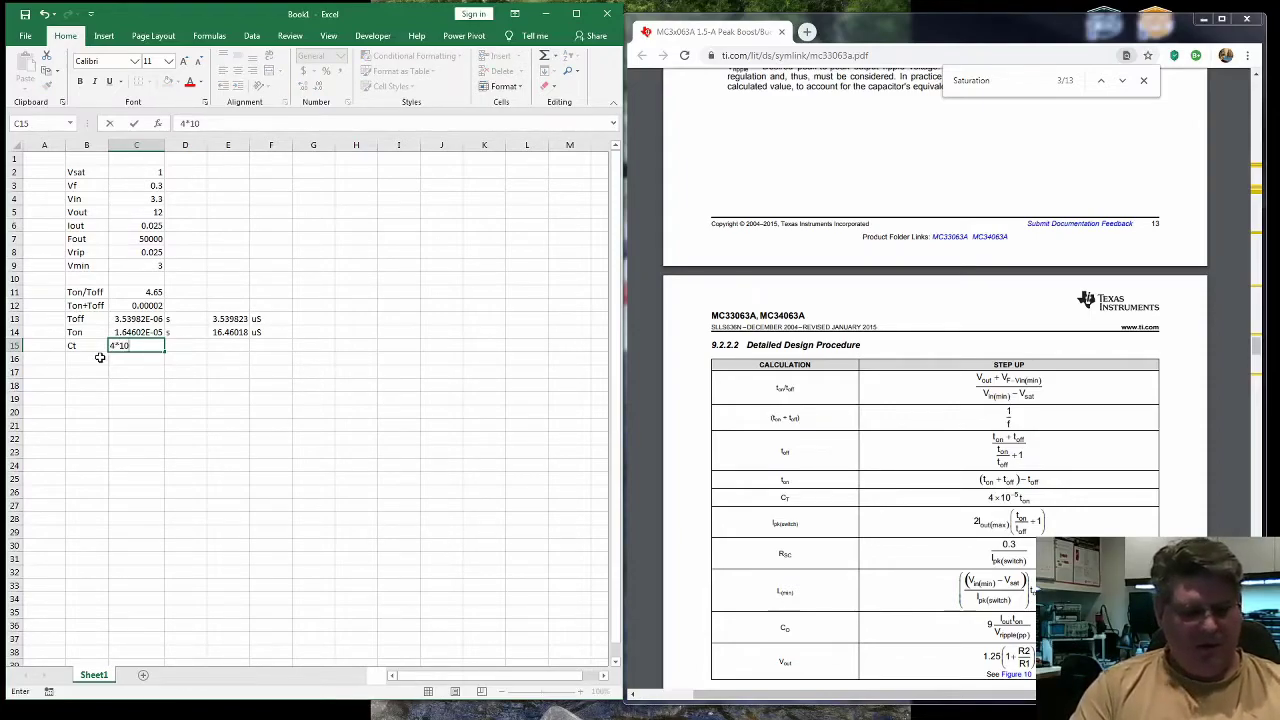
{"action": "type", "text": "^(-5)"}
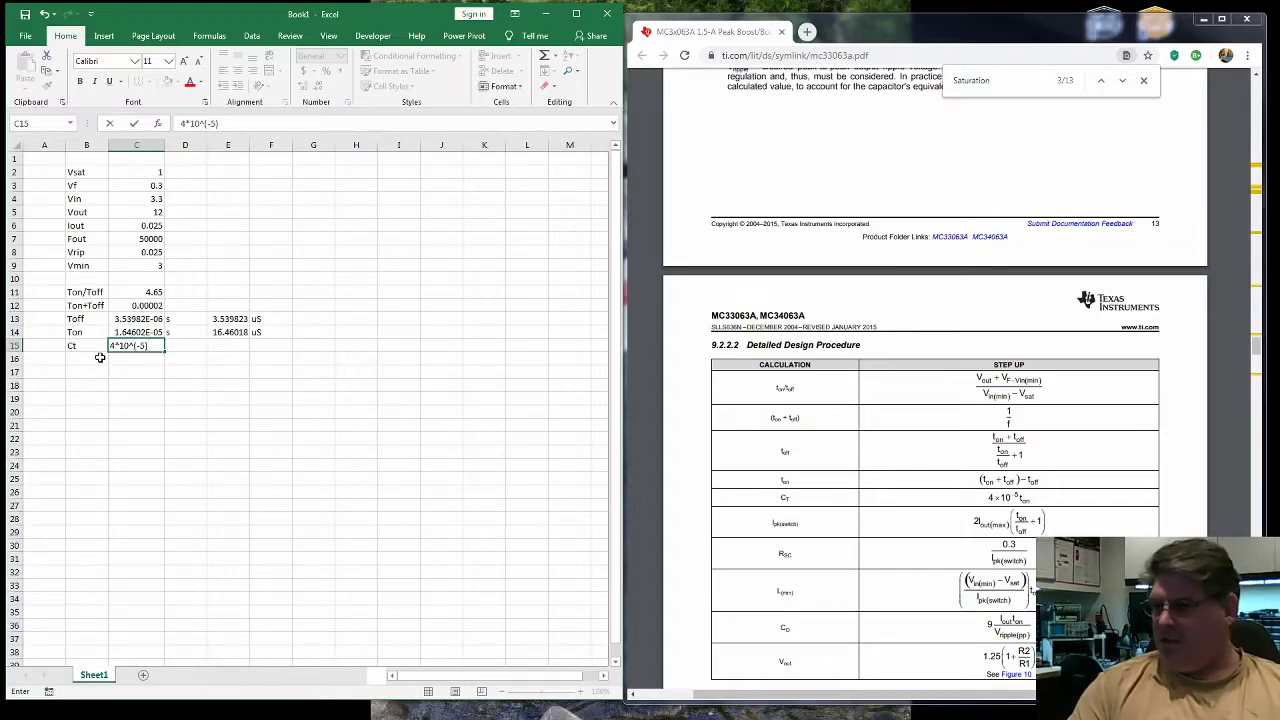
{"action": "type", "text": "*"}
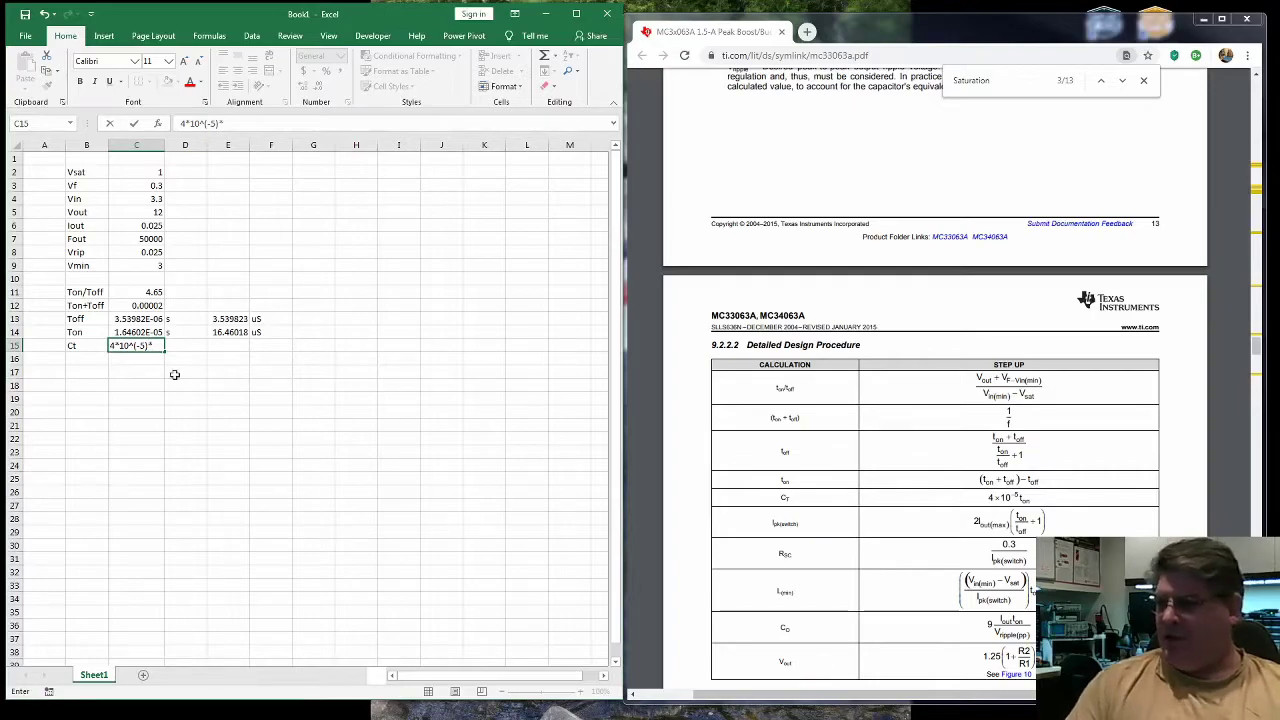
{"action": "left_click", "coordinate": [137, 332]}
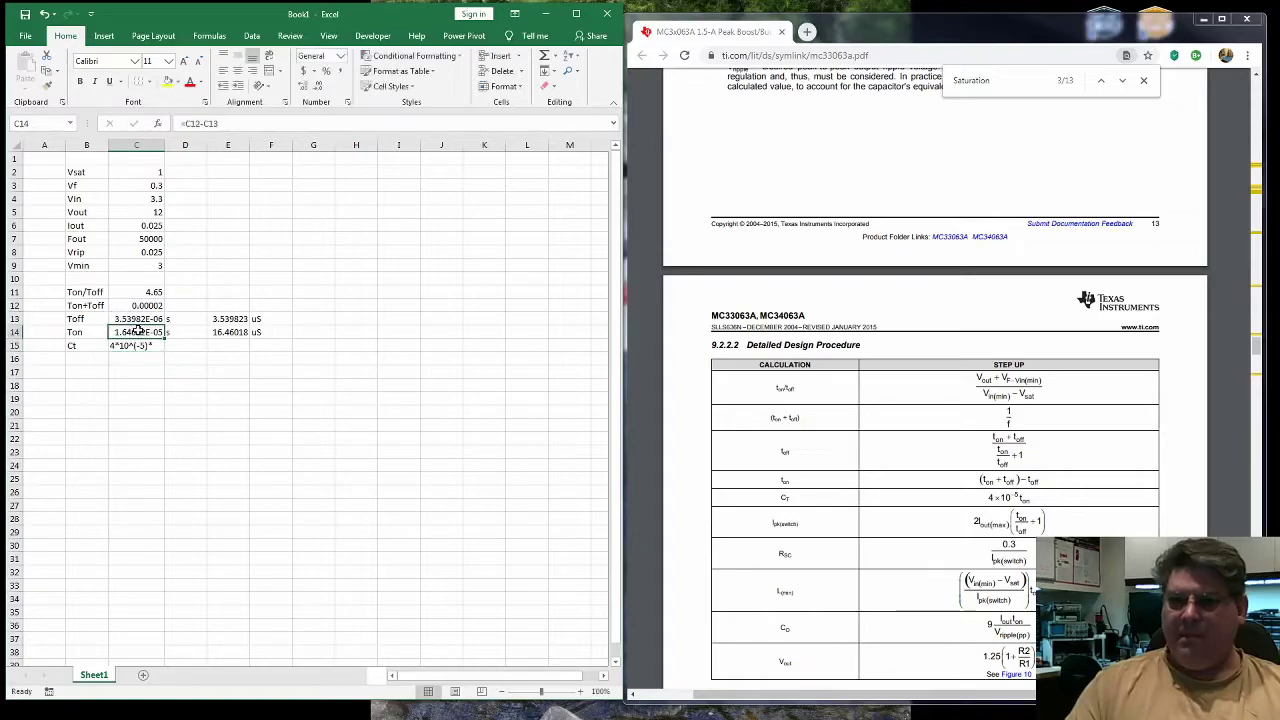
{"action": "key", "text": "Down"}
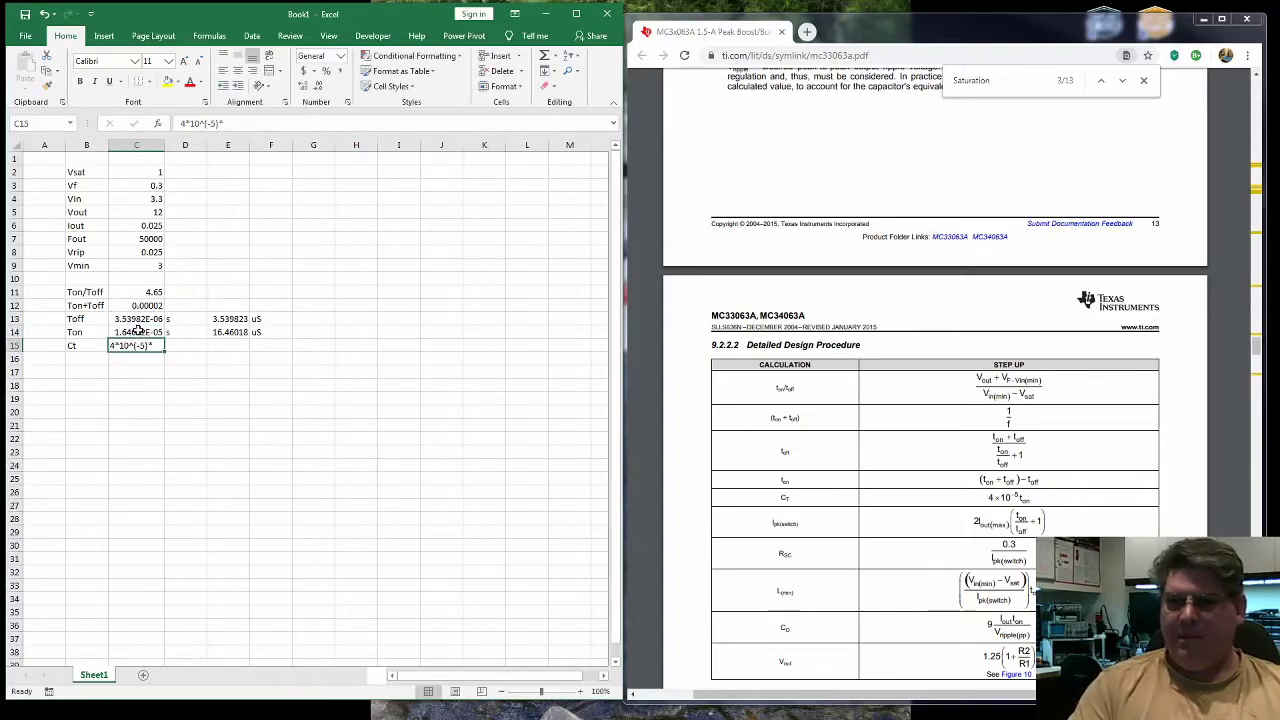
{"action": "left_click", "coordinate": [177, 122]}
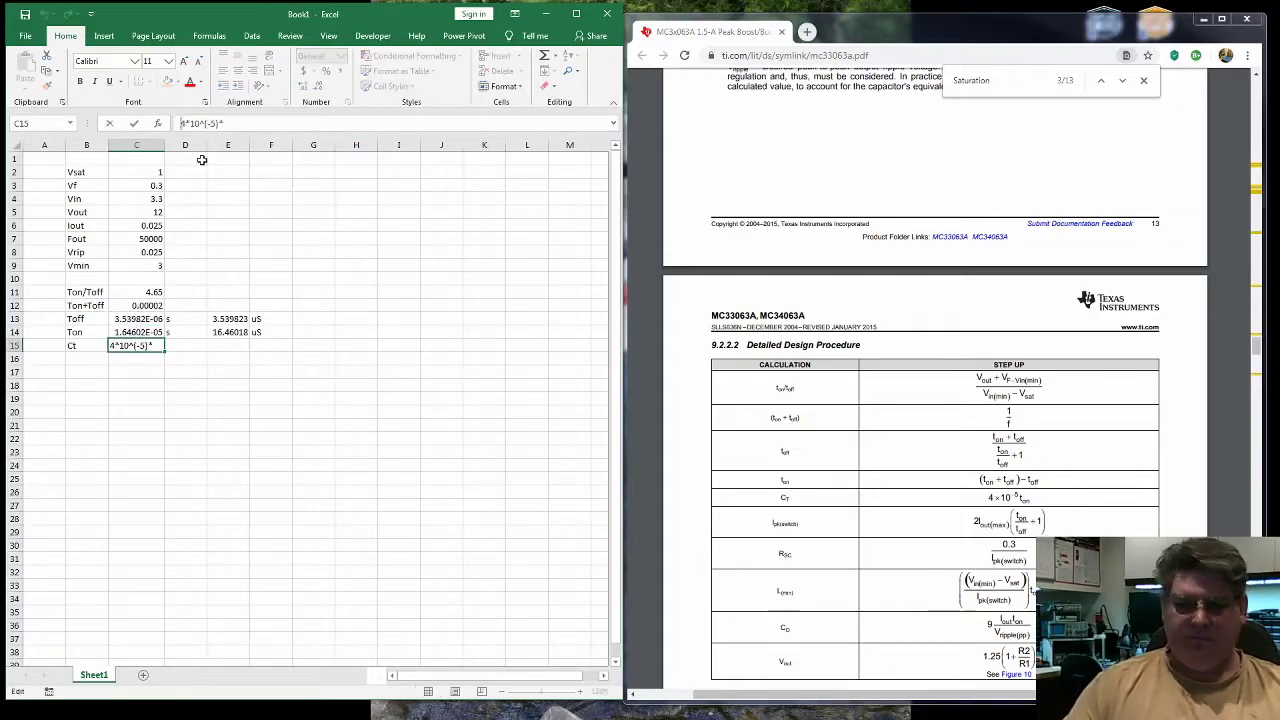
{"action": "type", "text": "="}
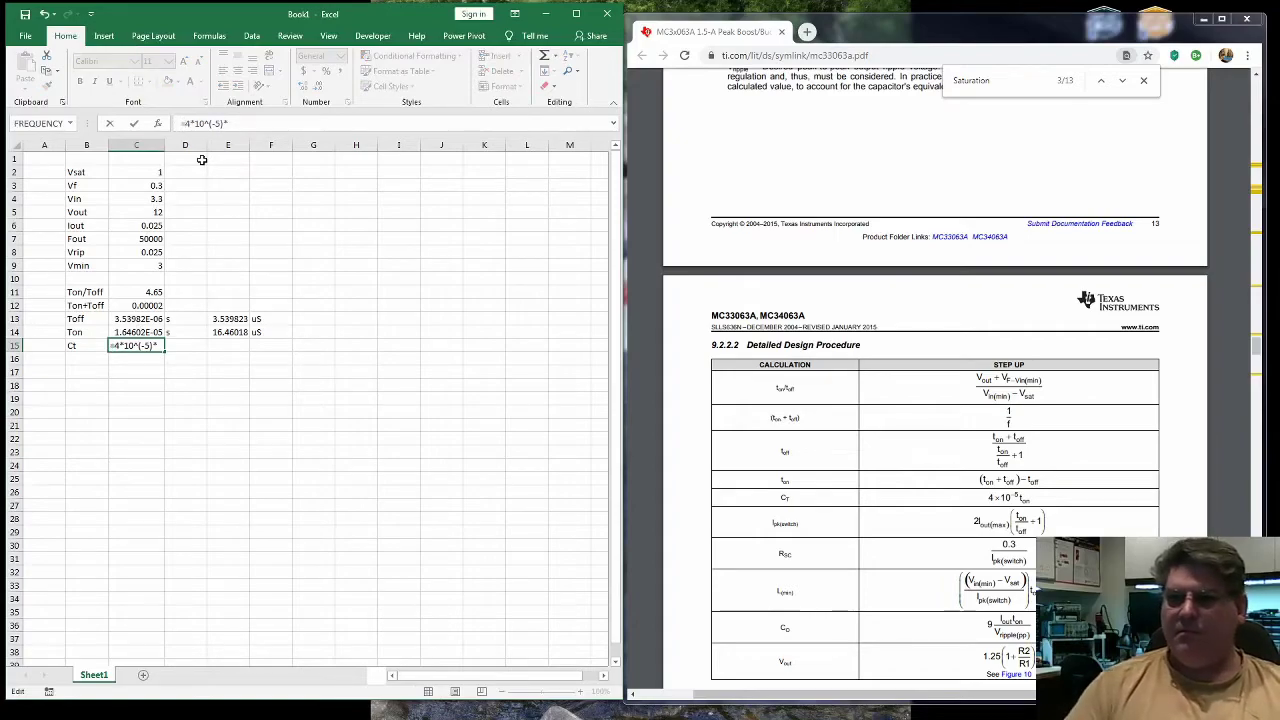
{"action": "left_click_drag", "start_coordinate": [622, 420], "coordinate": [620, 420]}
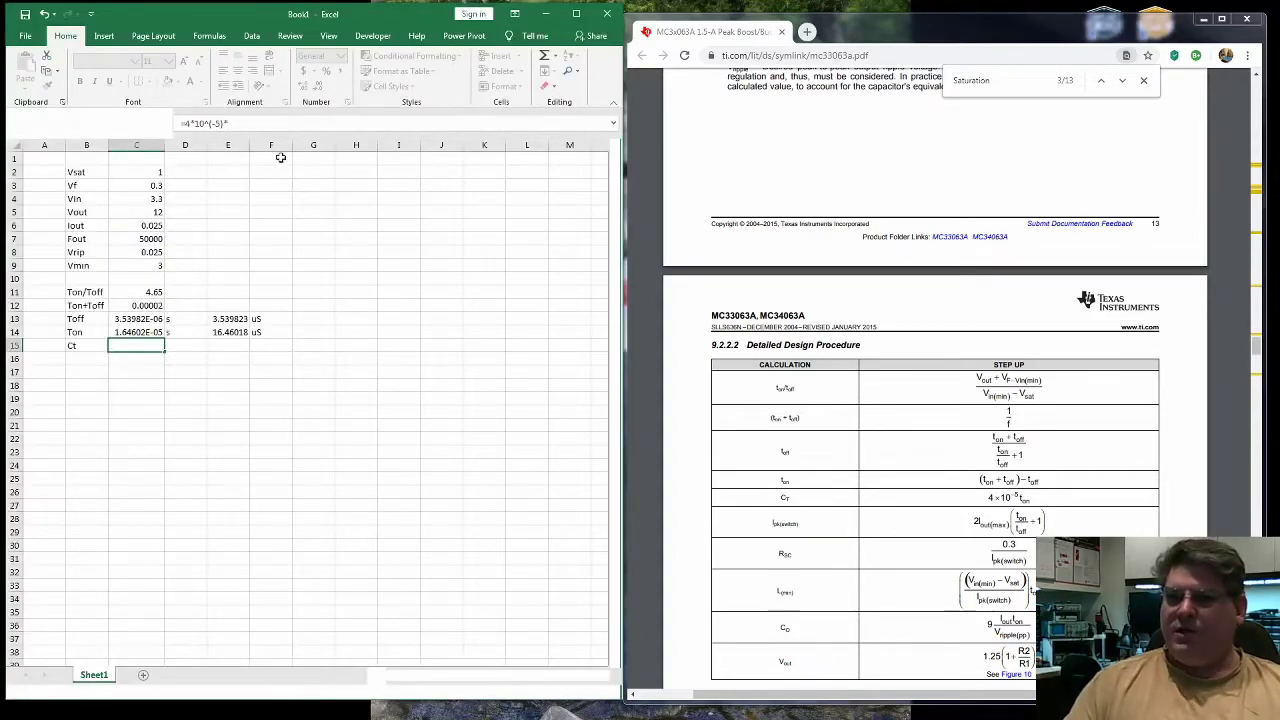
{"action": "left_click", "coordinate": [148, 333]}
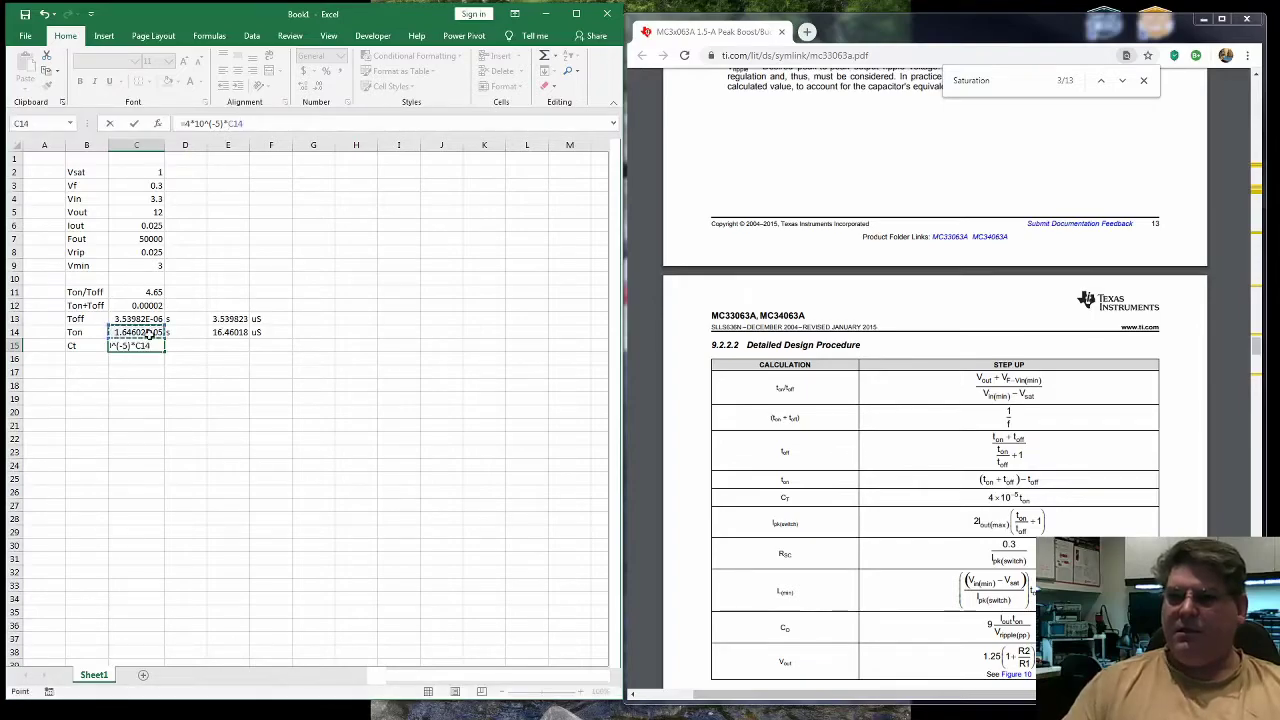
{"action": "key", "text": "Return"}
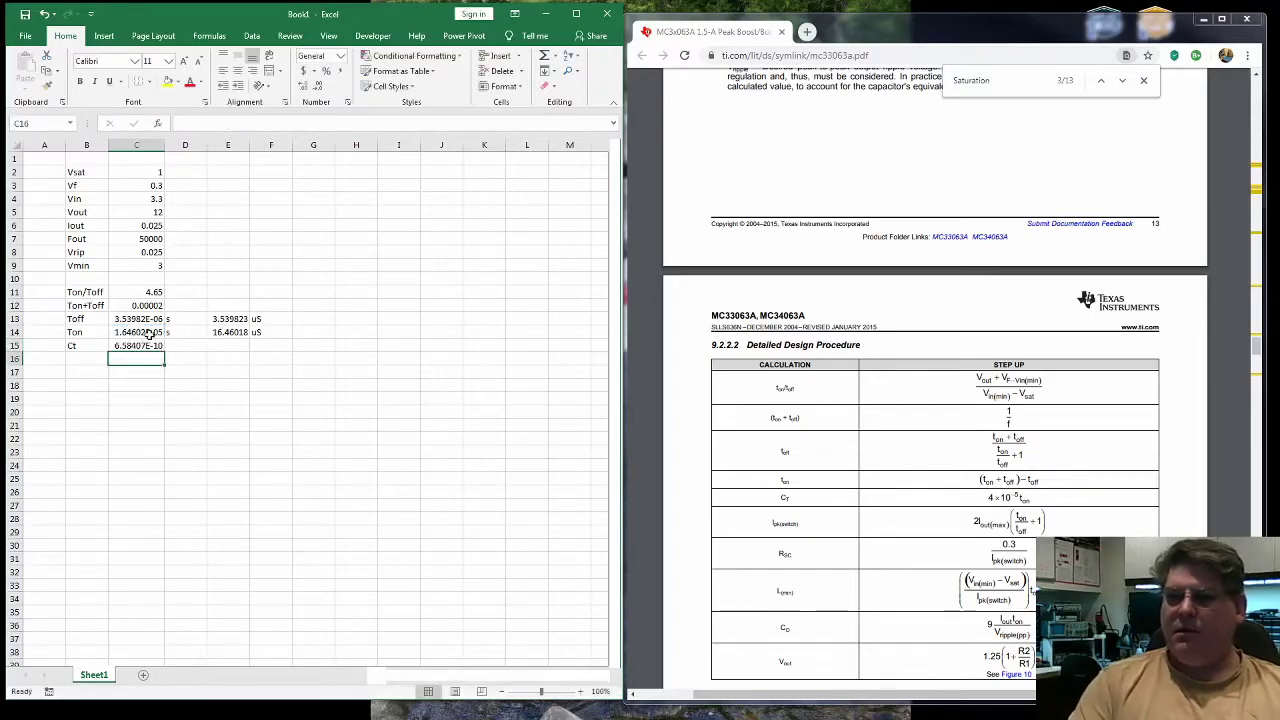
Step: Label cell B16 "IpkSwitch" for the peak switch current row of the datasheet's design table
{"action": "left_click", "coordinate": [82, 361]}
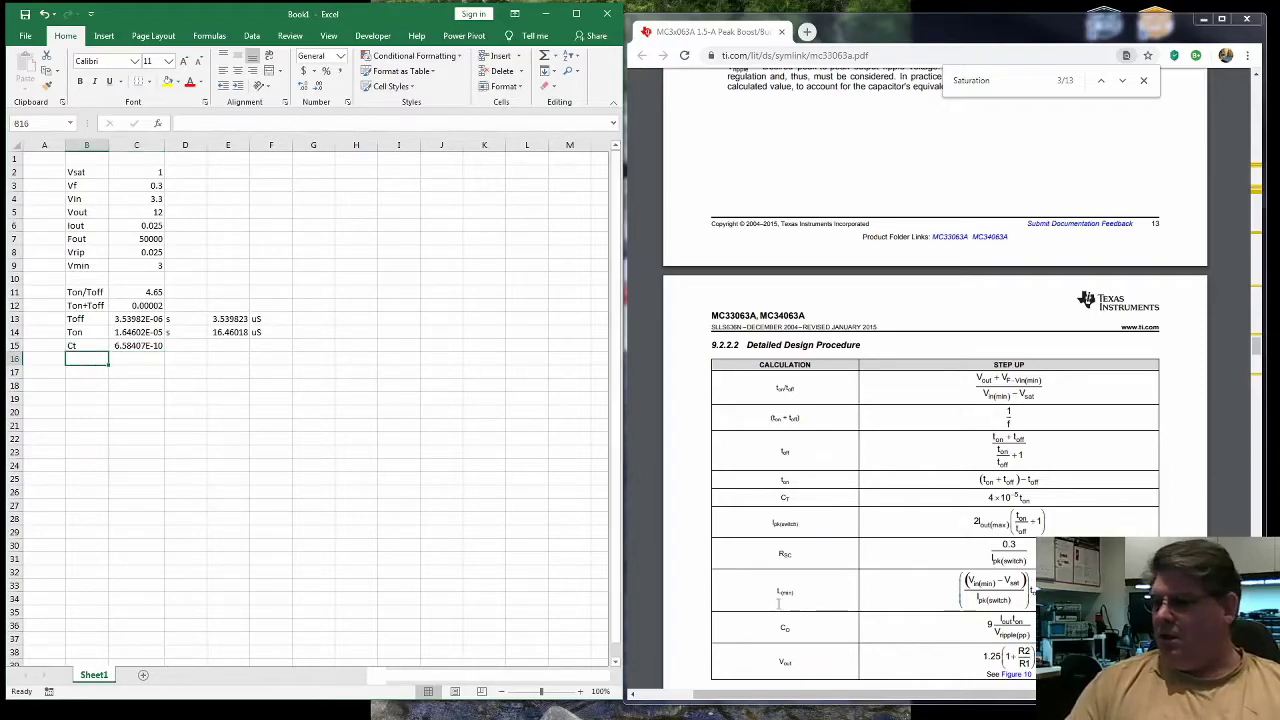
{"action": "left_click", "coordinate": [822, 519]}
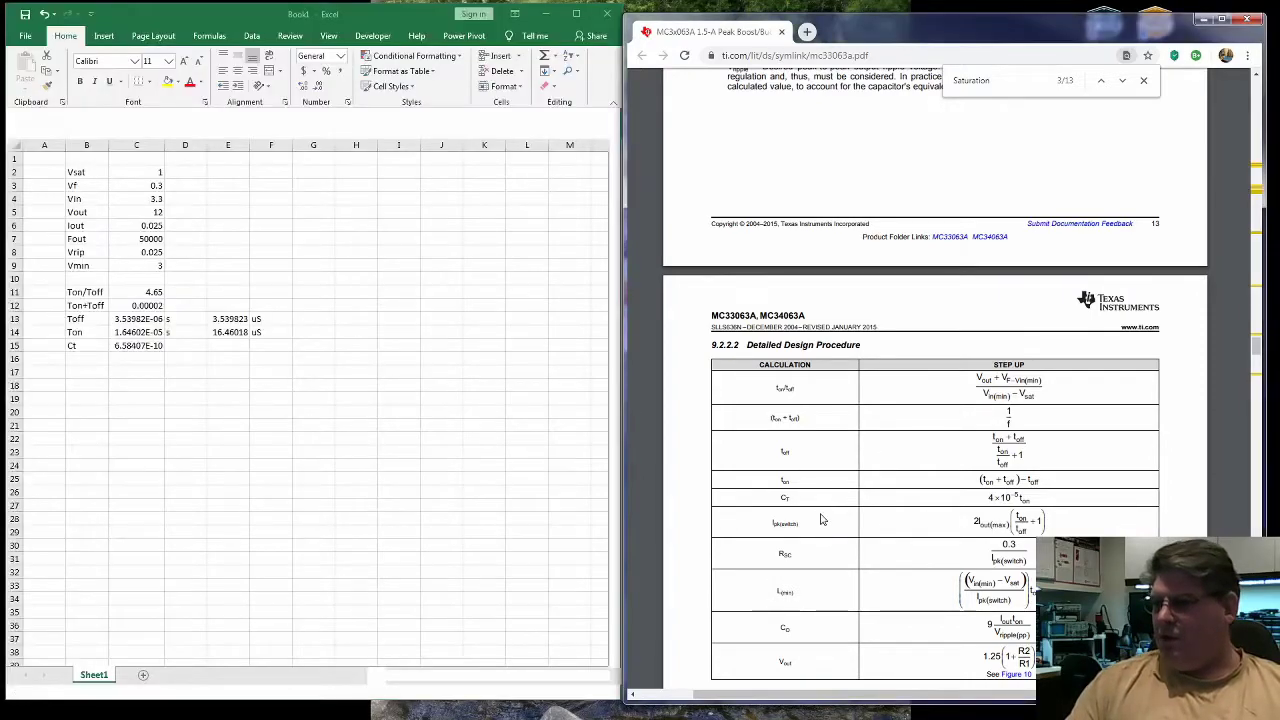
{"action": "scroll", "coordinate": [822, 519], "scroll_direction": "down", "scroll_amount": 3}
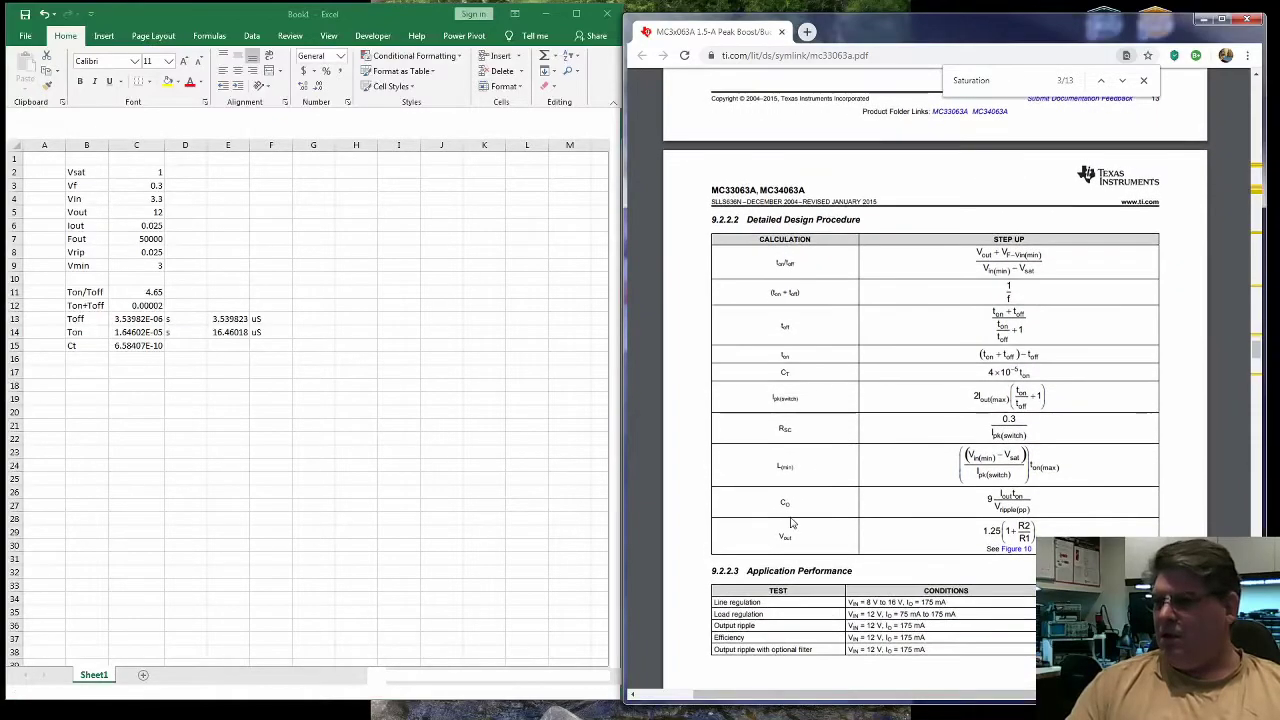
{"action": "left_click", "coordinate": [99, 362]}
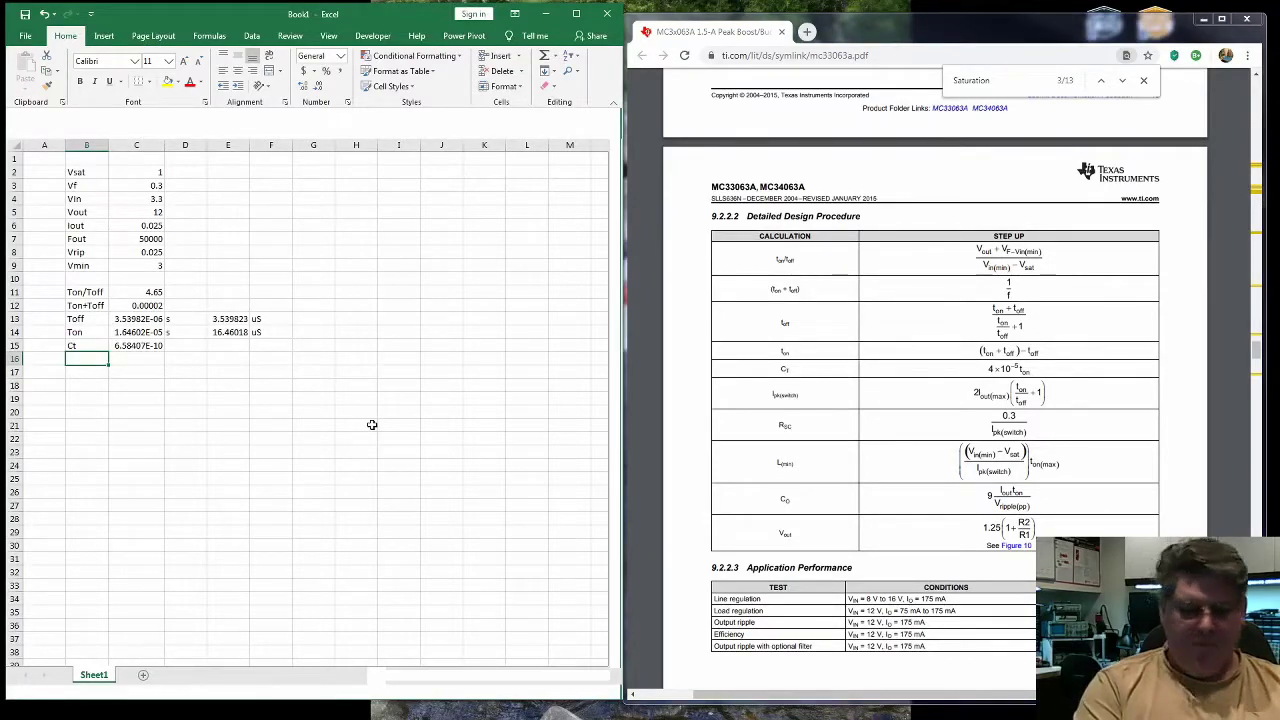
{"action": "type", "text": "I"}
{"action": "type", "text": "pk"}
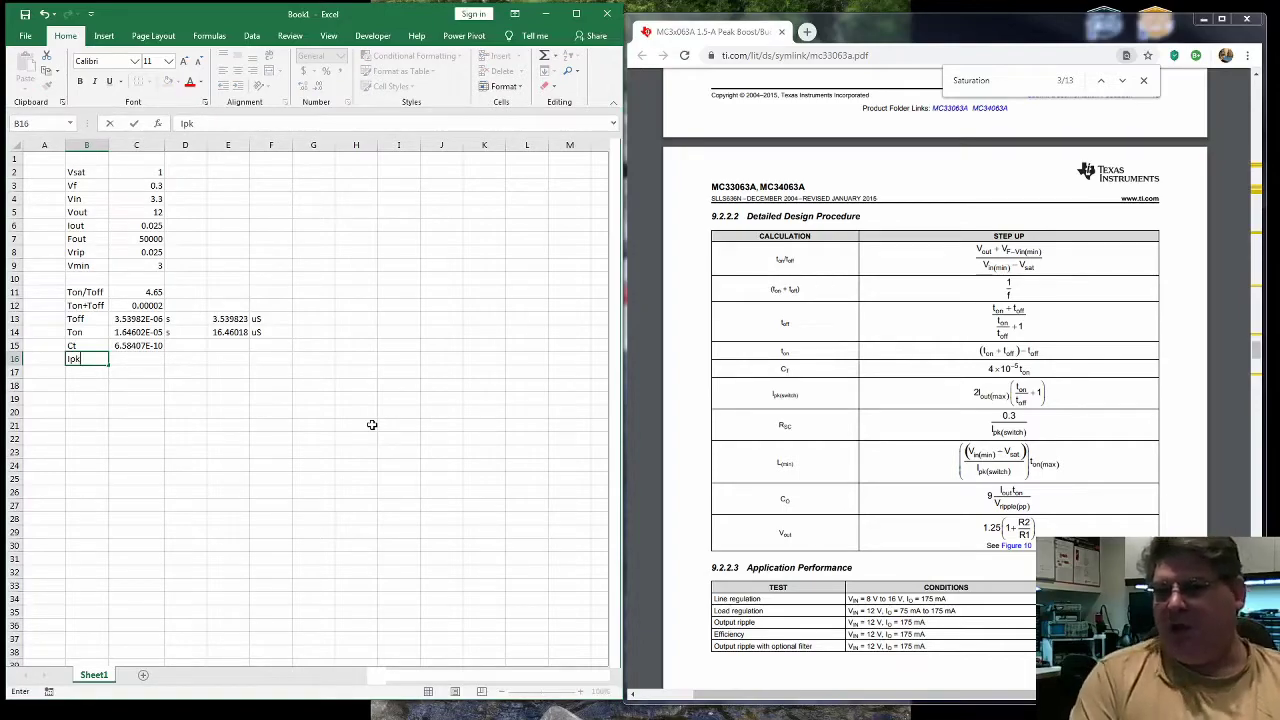
{"action": "type", "text": "Switch"}
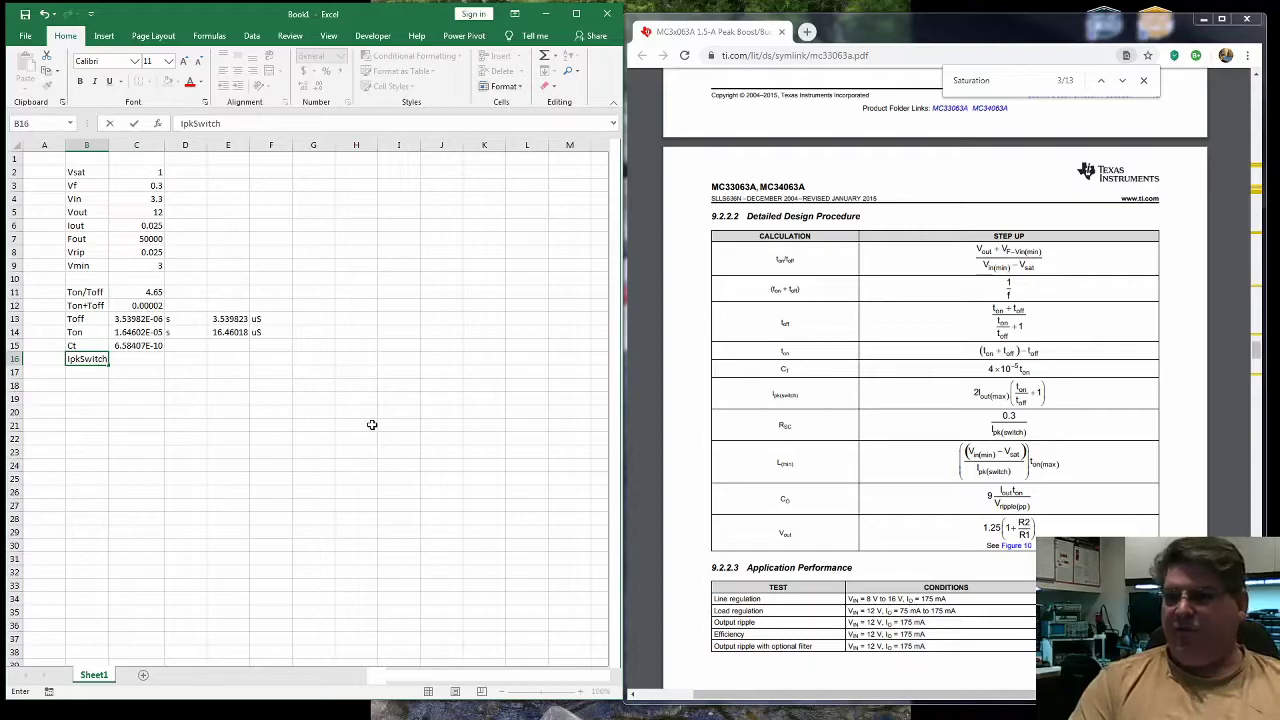
{"action": "key", "text": "Tab"}
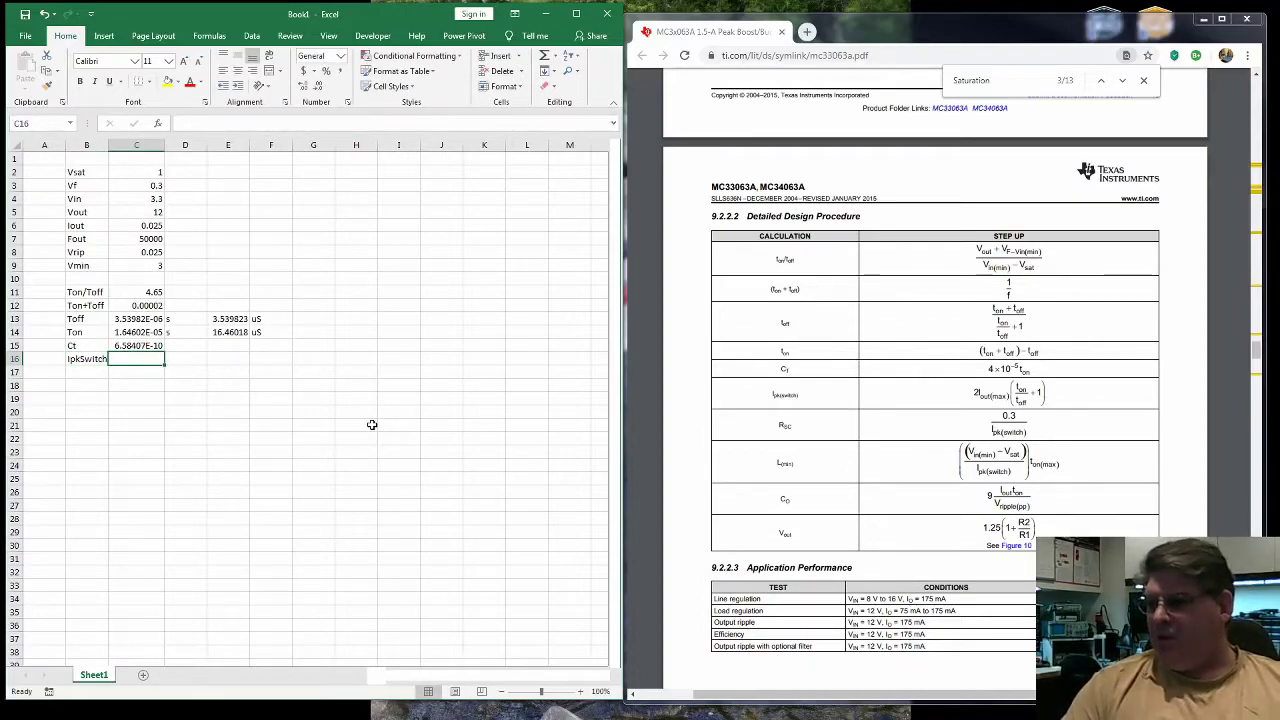
{"action": "type", "text": "2*"}
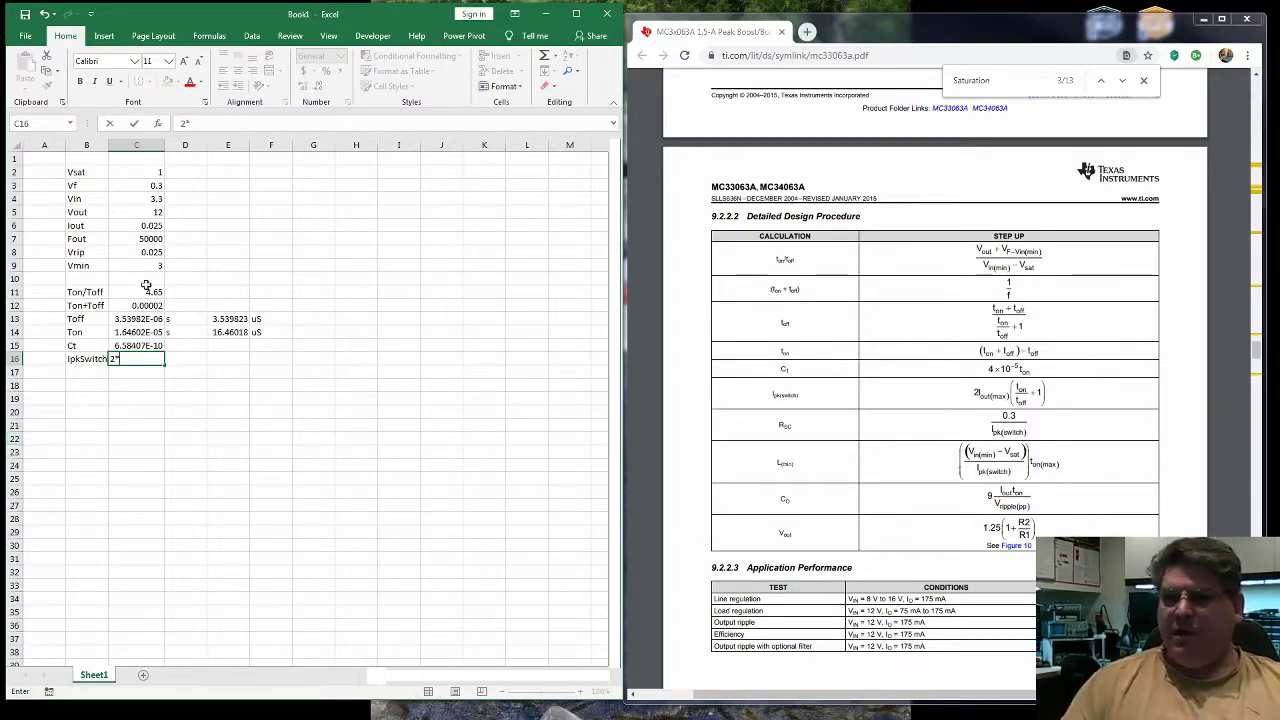
{"action": "left_click", "coordinate": [143, 227]}
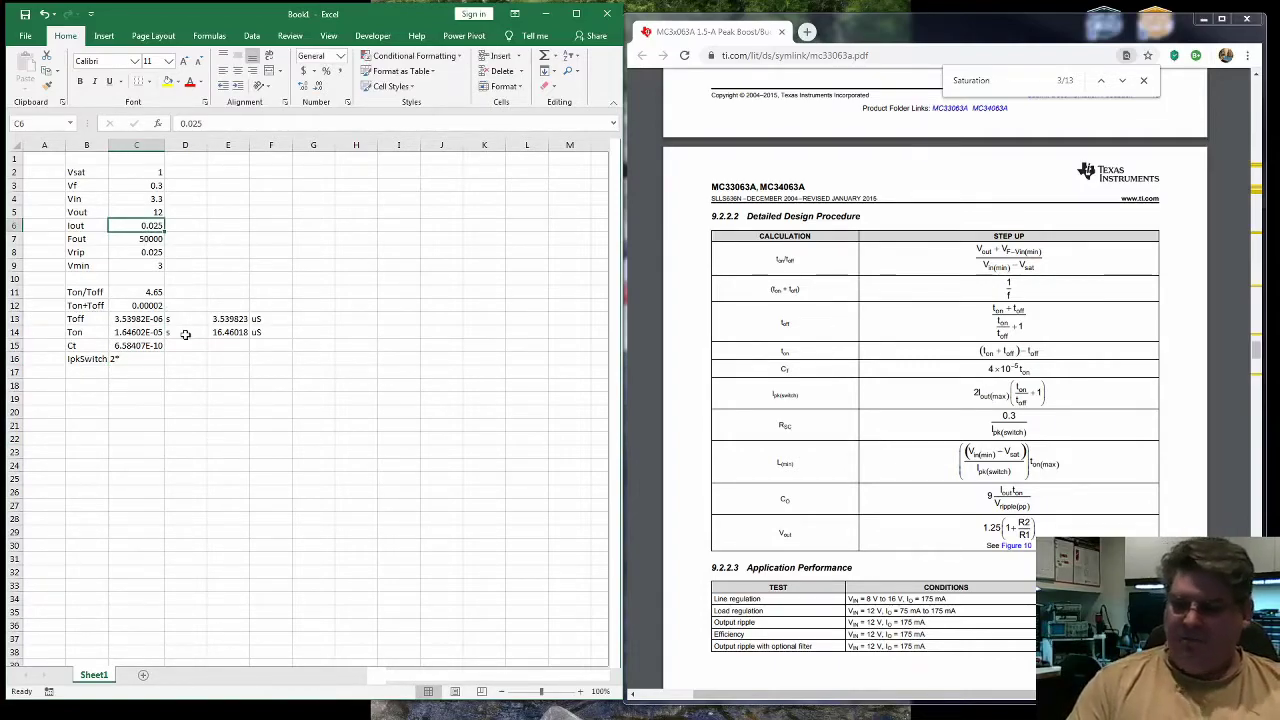
{"action": "type", "text": "*"}
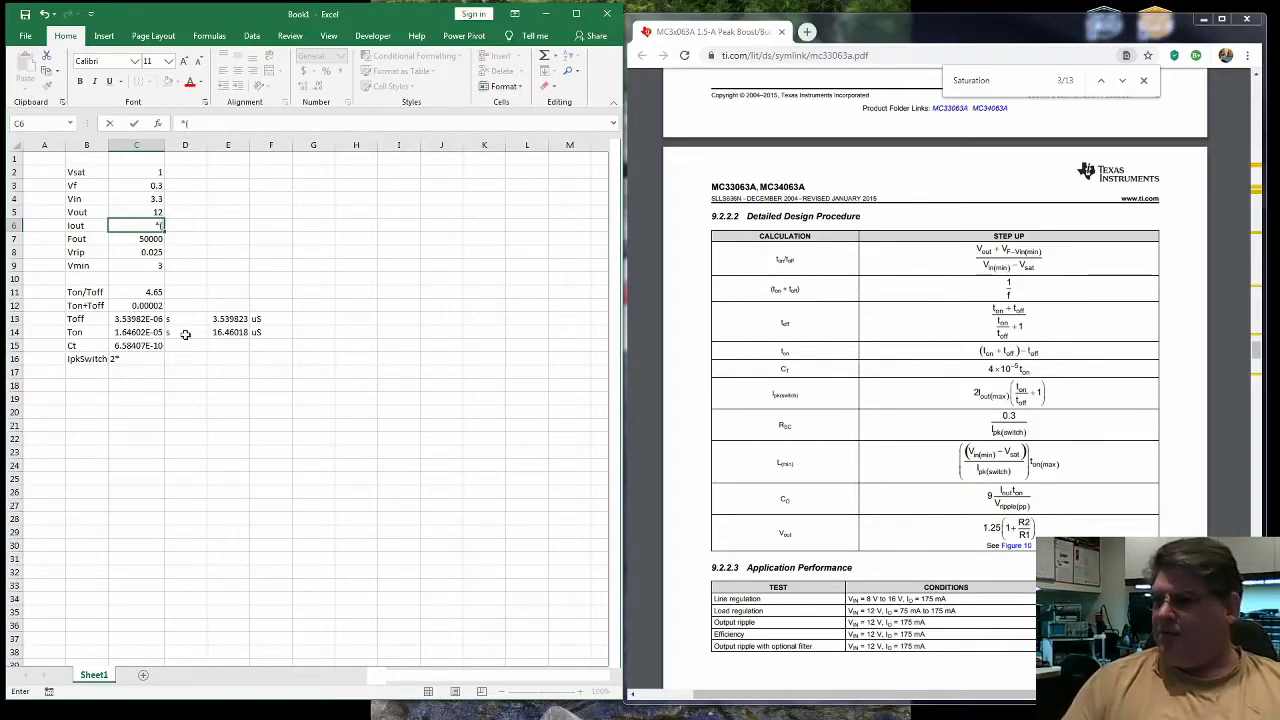
{"action": "left_click", "coordinate": [137, 291]}
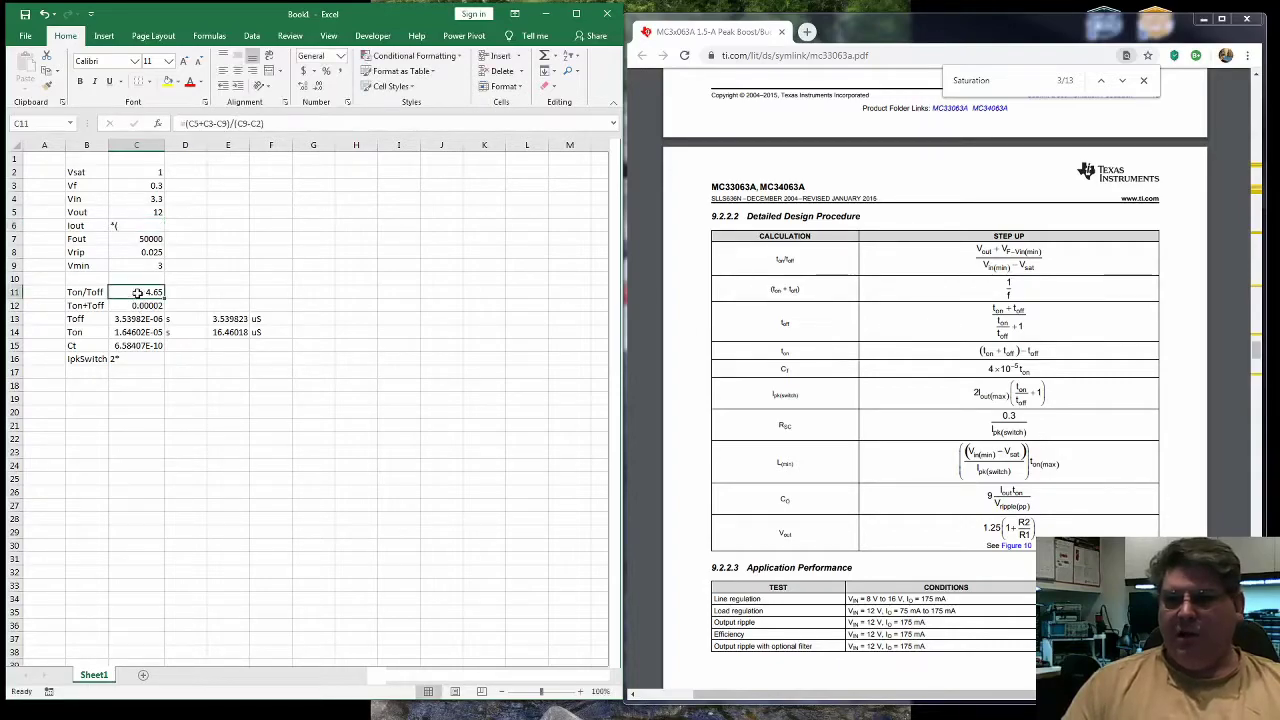
{"action": "left_click", "coordinate": [168, 437]}
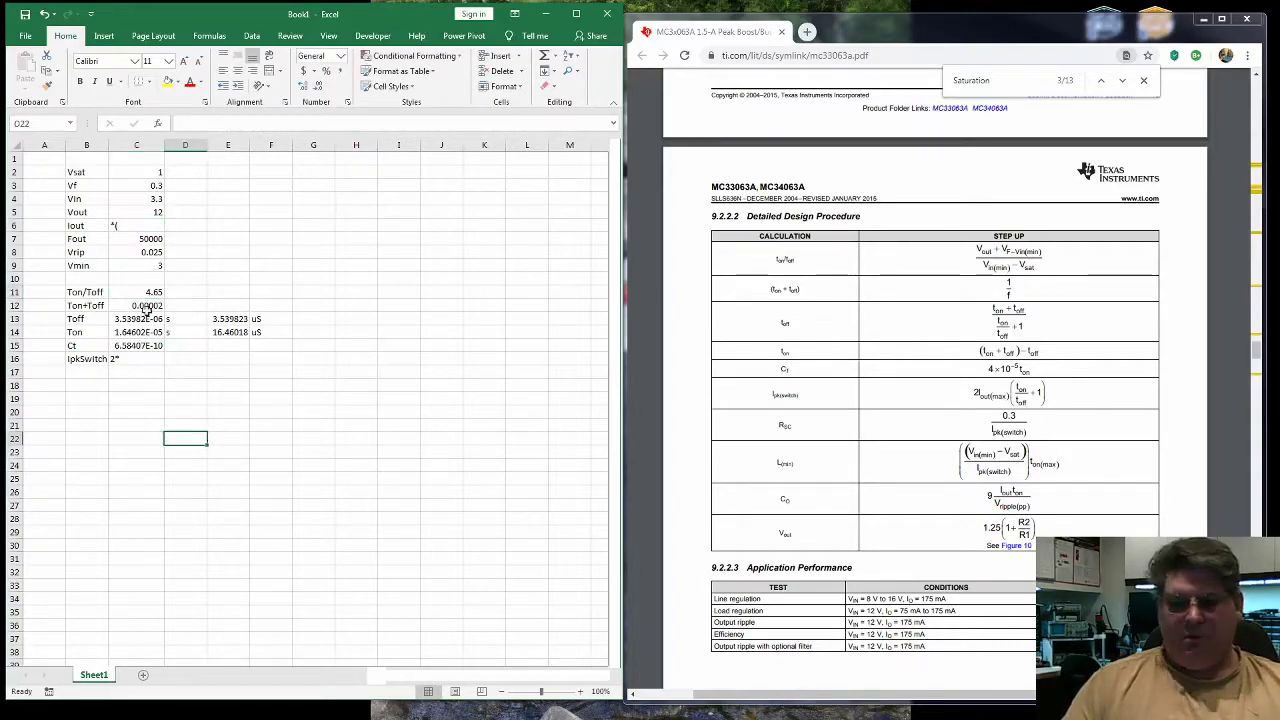
{"action": "key", "text": "ctrl+z"}
Step: Enter the formula =2*(C11+1) in C16, based on the Ton/Toff ratio
{"action": "left_click", "coordinate": [125, 360]}
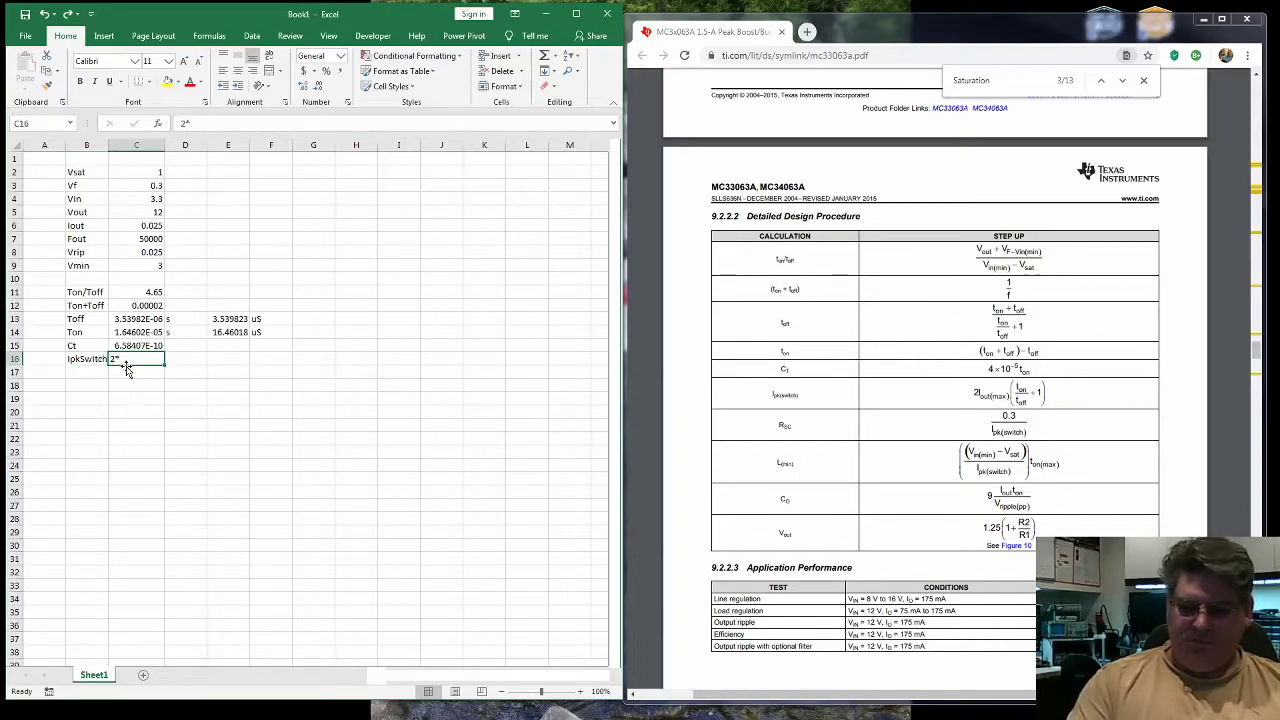
{"action": "type", "text": "=2*"}
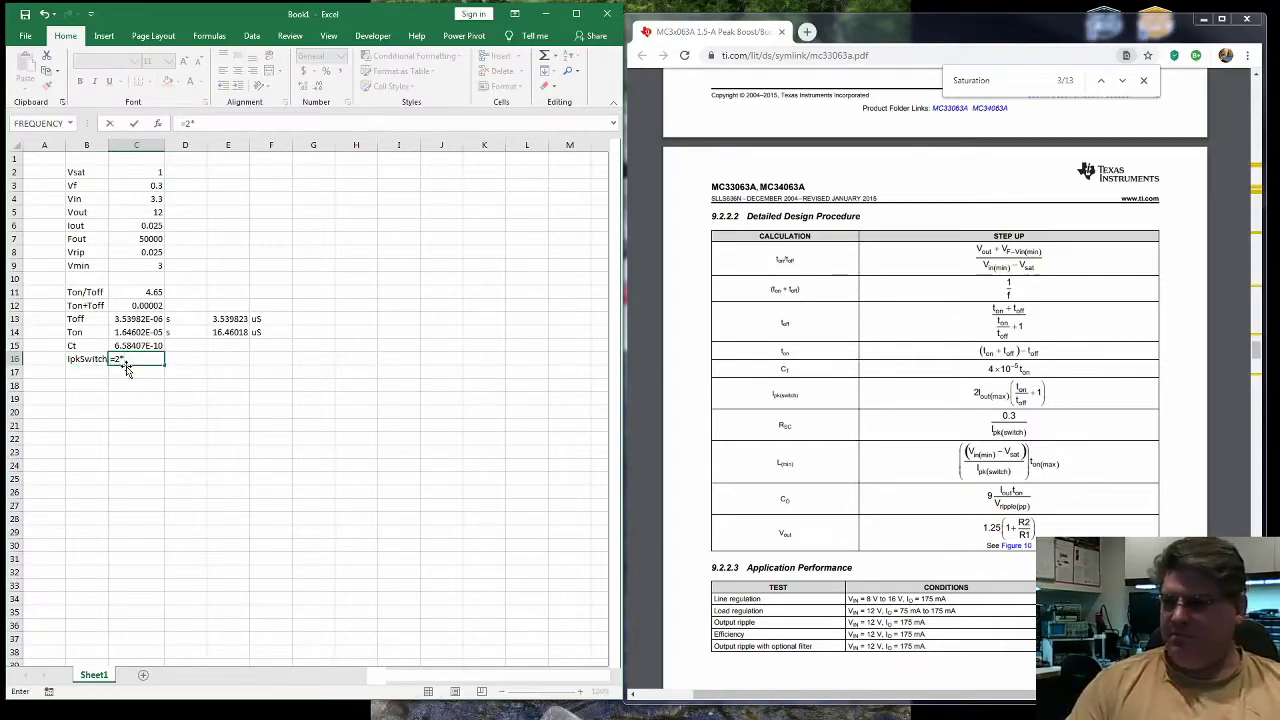
{"action": "type", "text": "("}
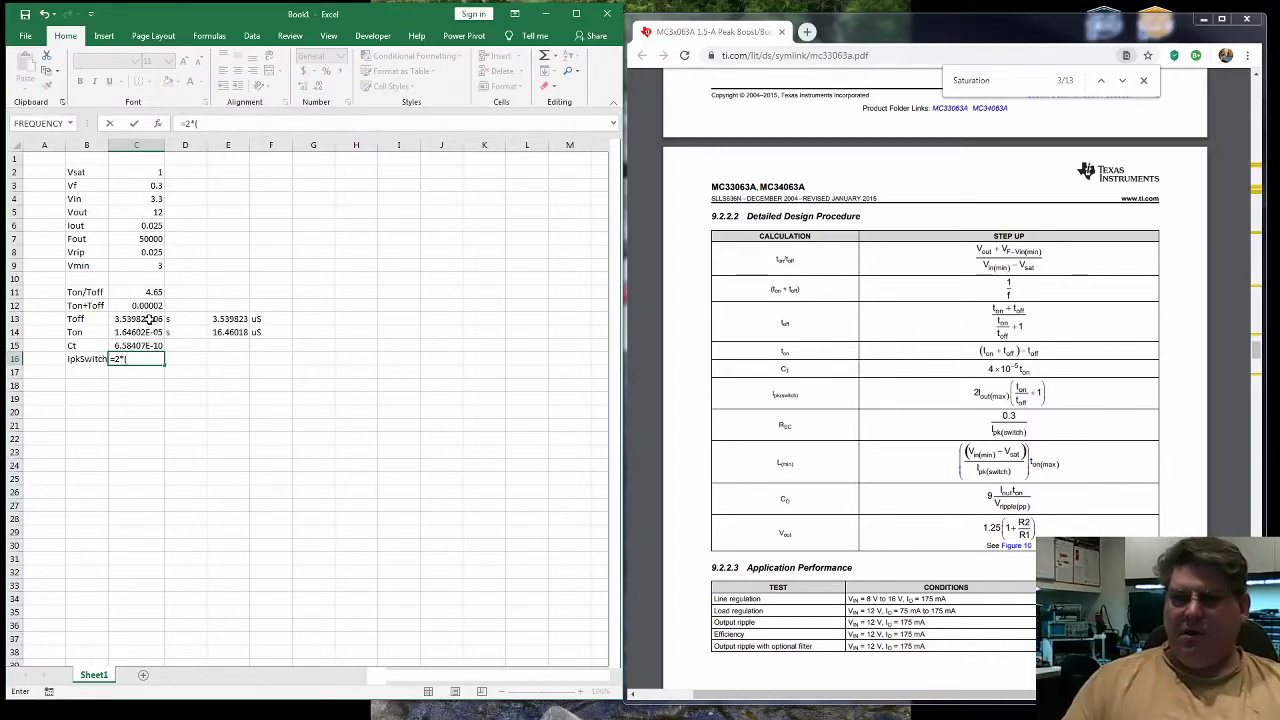
{"action": "left_click", "coordinate": [153, 291]}
{"action": "type", "text": "+1)"}
{"action": "key", "text": "Return"}
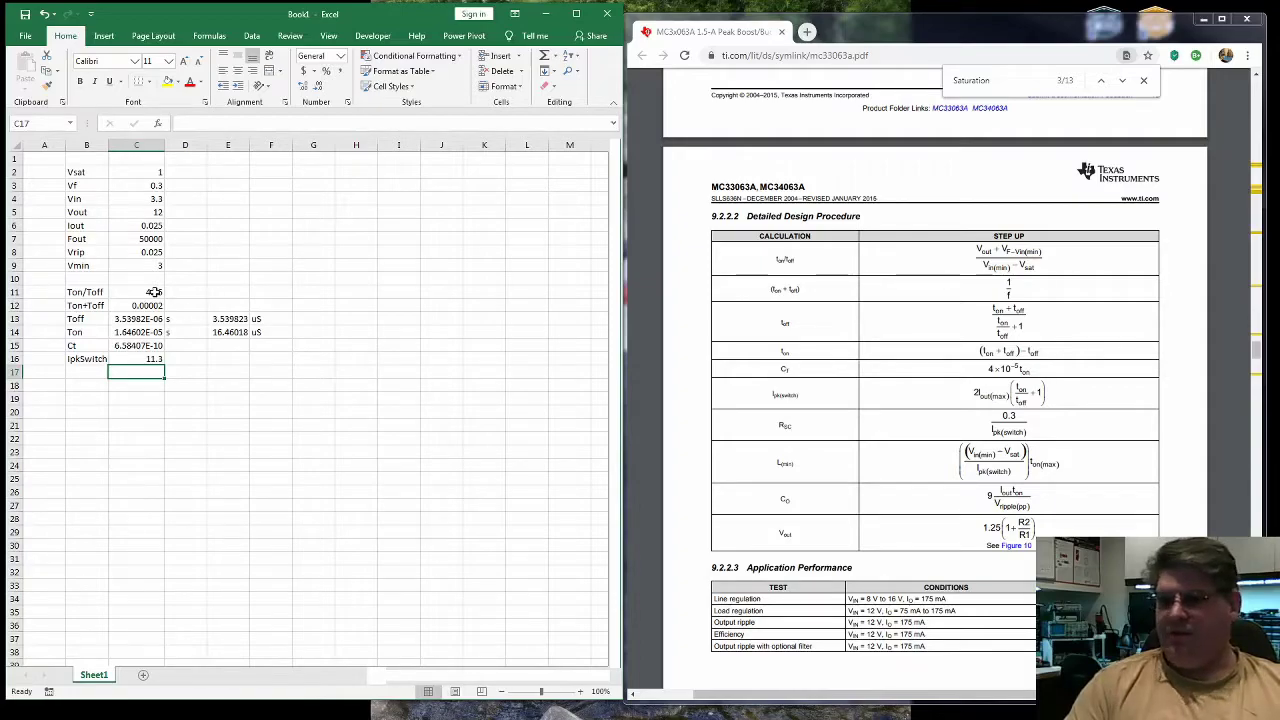
Step: Add the missing Iout factor to the peak switch current formula in C16, making it =2*C6*(C11+1)
{"action": "left_click", "coordinate": [150, 358]}
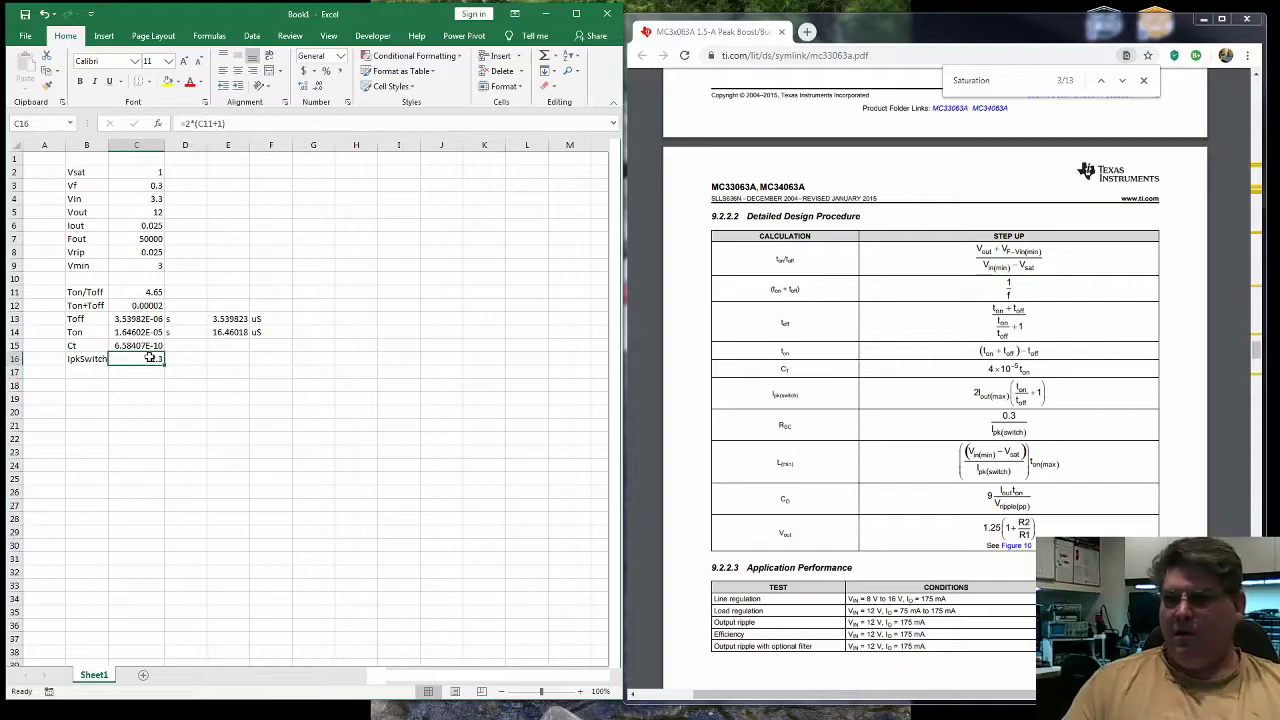
{"action": "left_click", "coordinate": [195, 123]}
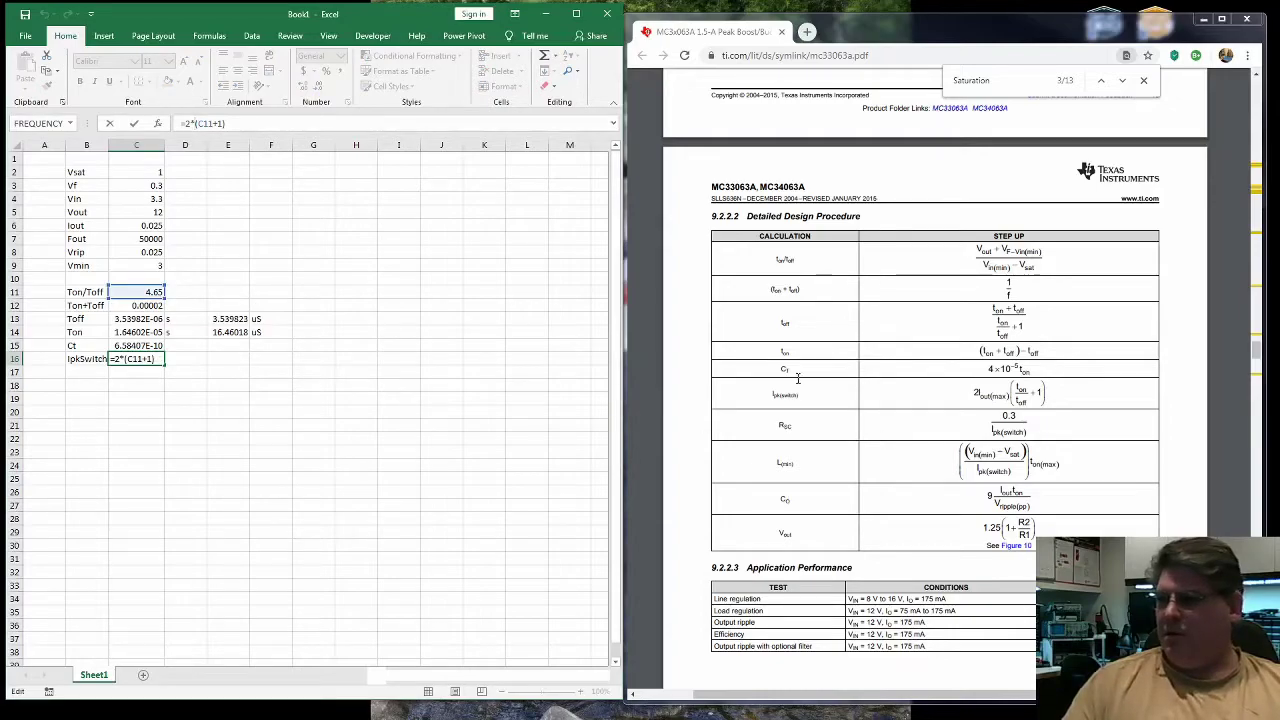
{"action": "left_click", "coordinate": [148, 225]}
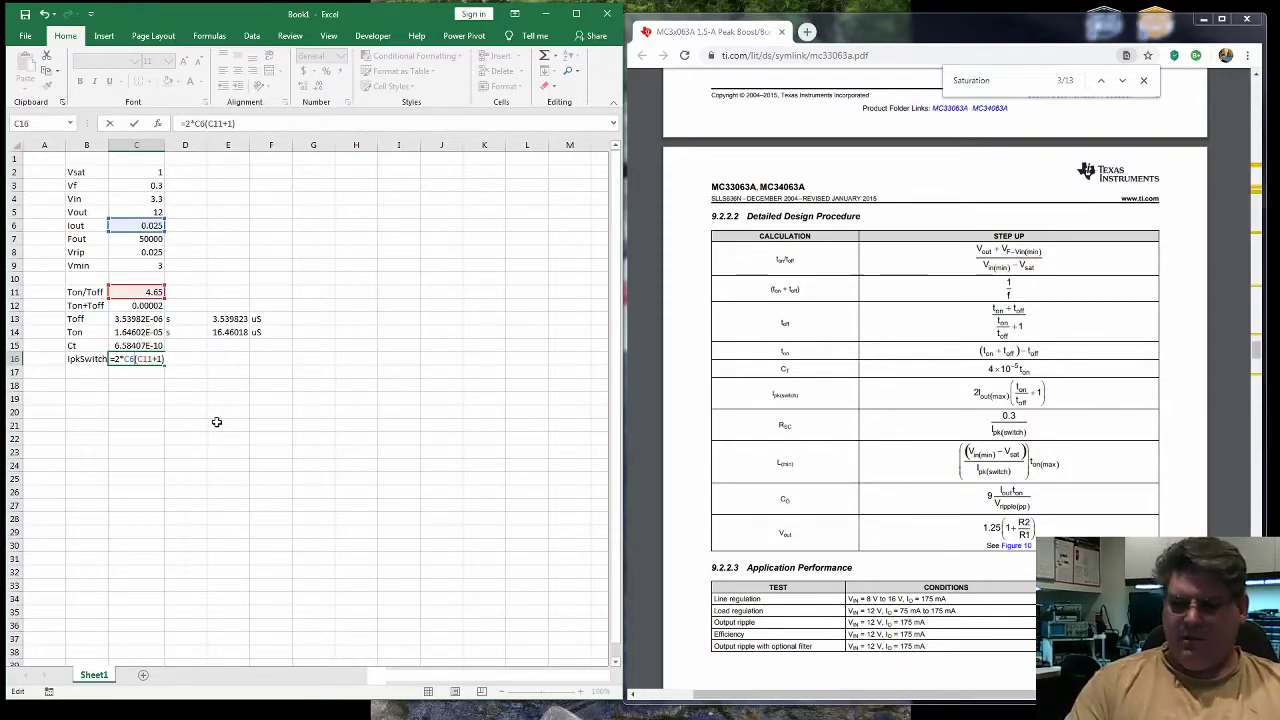
{"action": "type", "text": "*"}
{"action": "key", "text": "Return"}
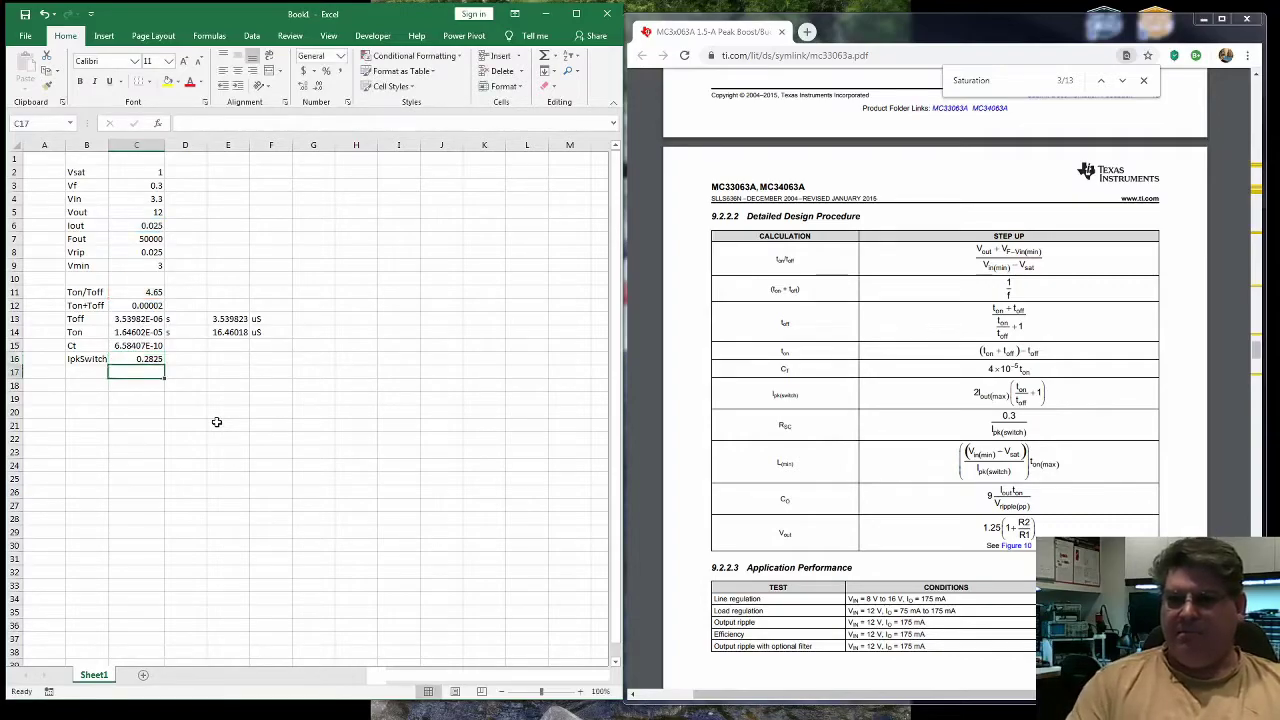
Step: Label cell B17 "Rsc" and calculate it in C17 from the peak switch current with =0.3/C16
{"action": "key", "text": "Left"}
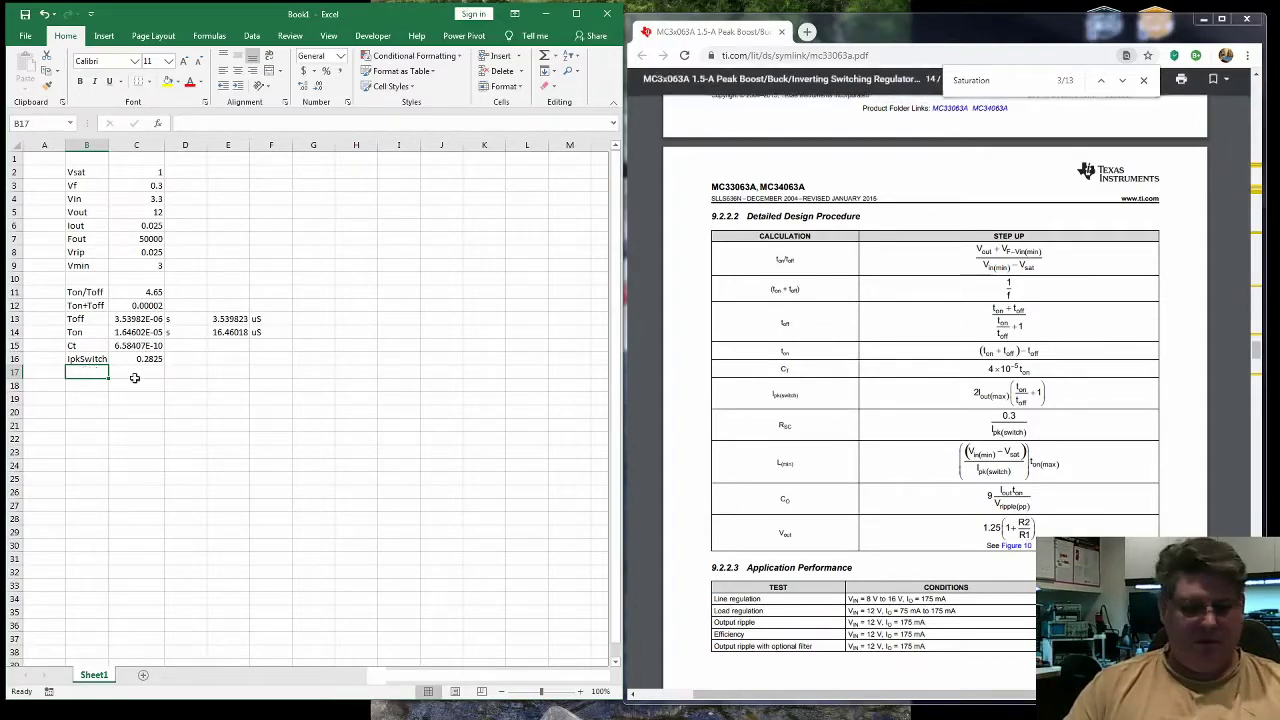
{"action": "type", "text": "Rsc"}
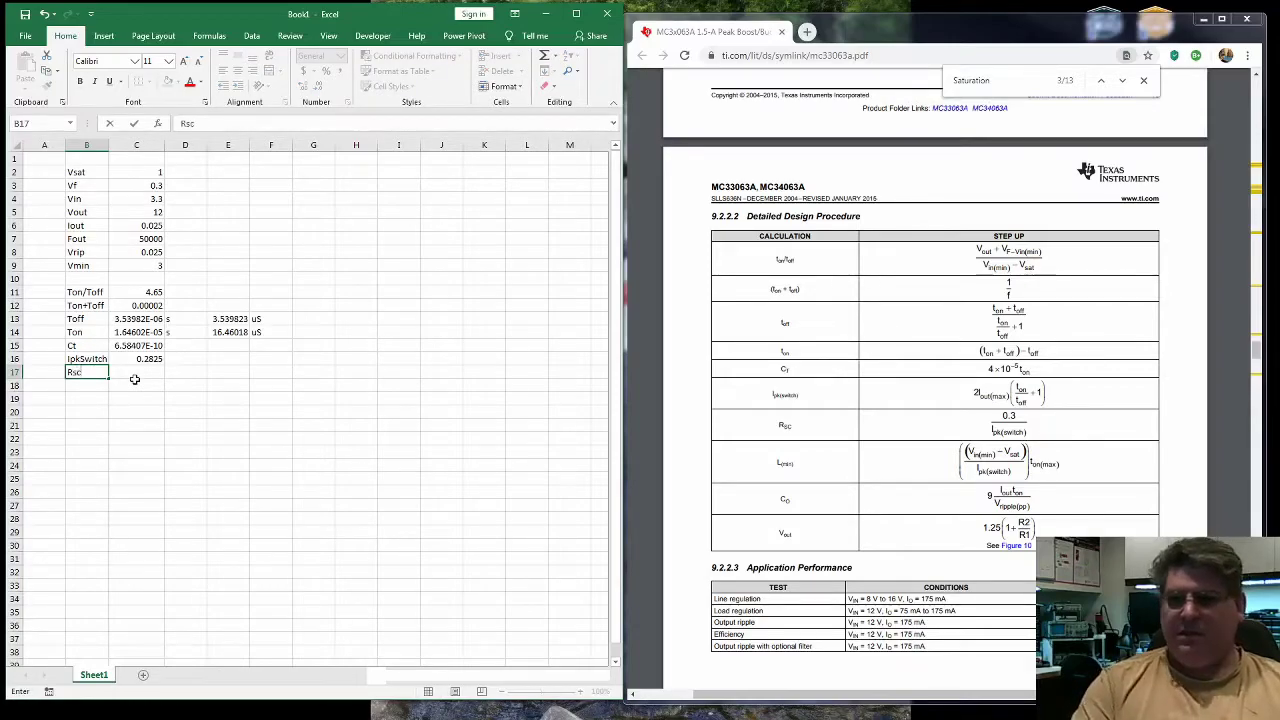
{"action": "key", "text": "Tab"}
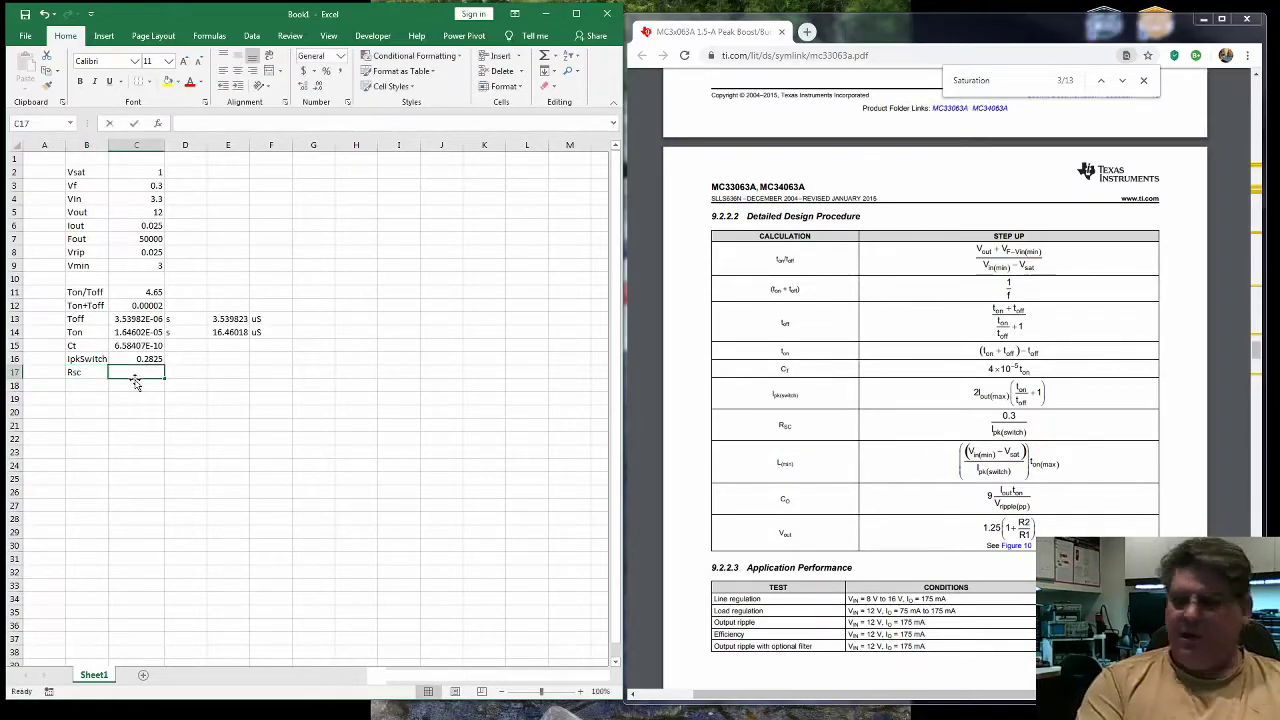
{"action": "type", "text": "="}
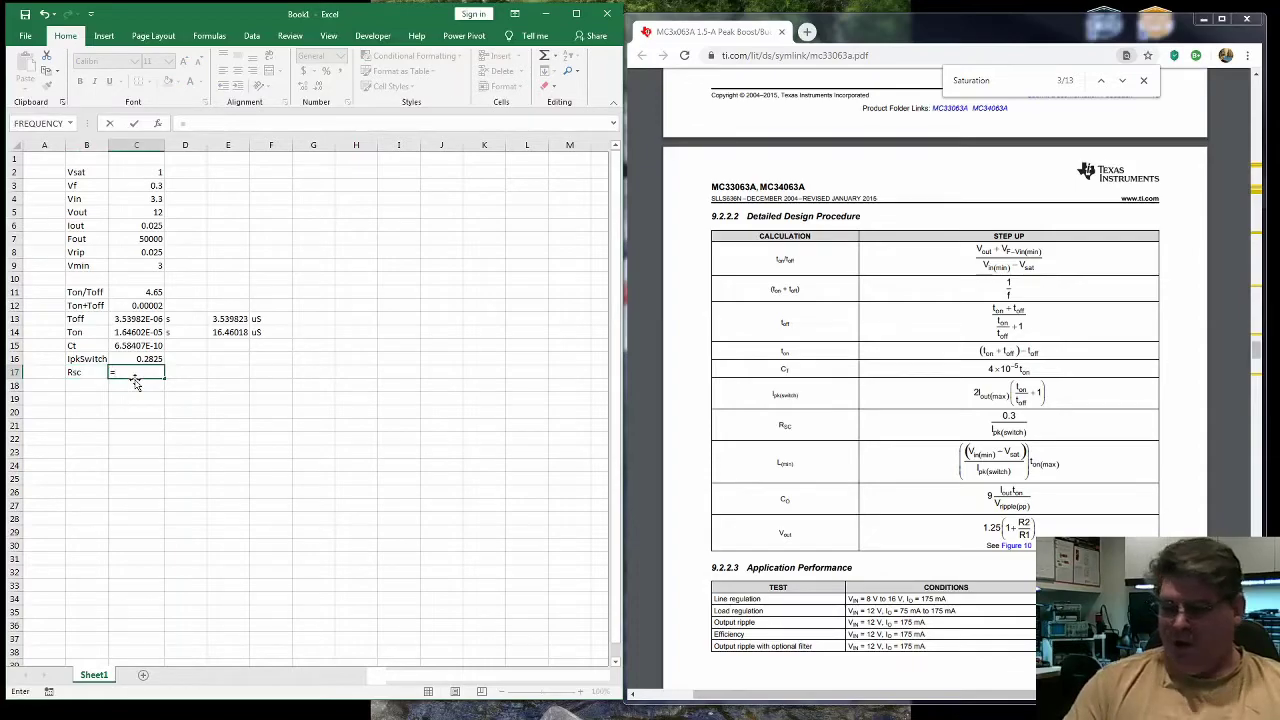
{"action": "type", "text": "0."}
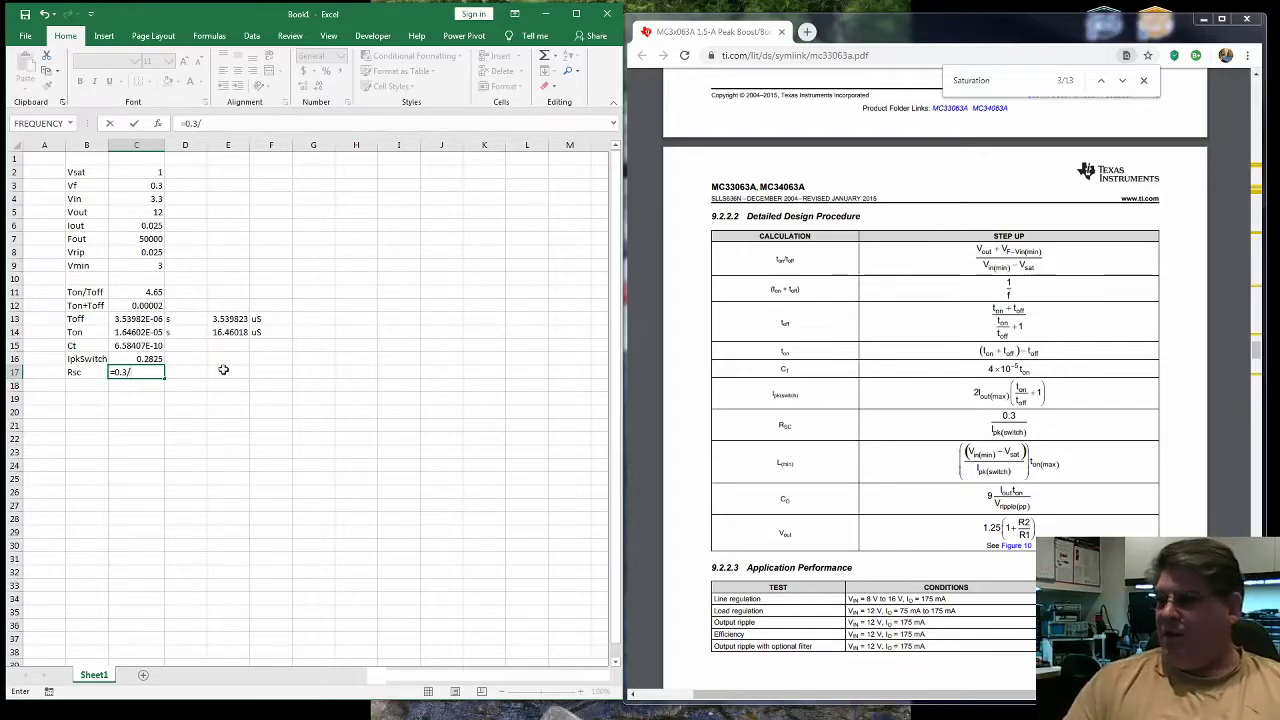
{"action": "type", "text": "3/"}
{"action": "key", "text": "Up"}
{"action": "key", "text": "Return"}
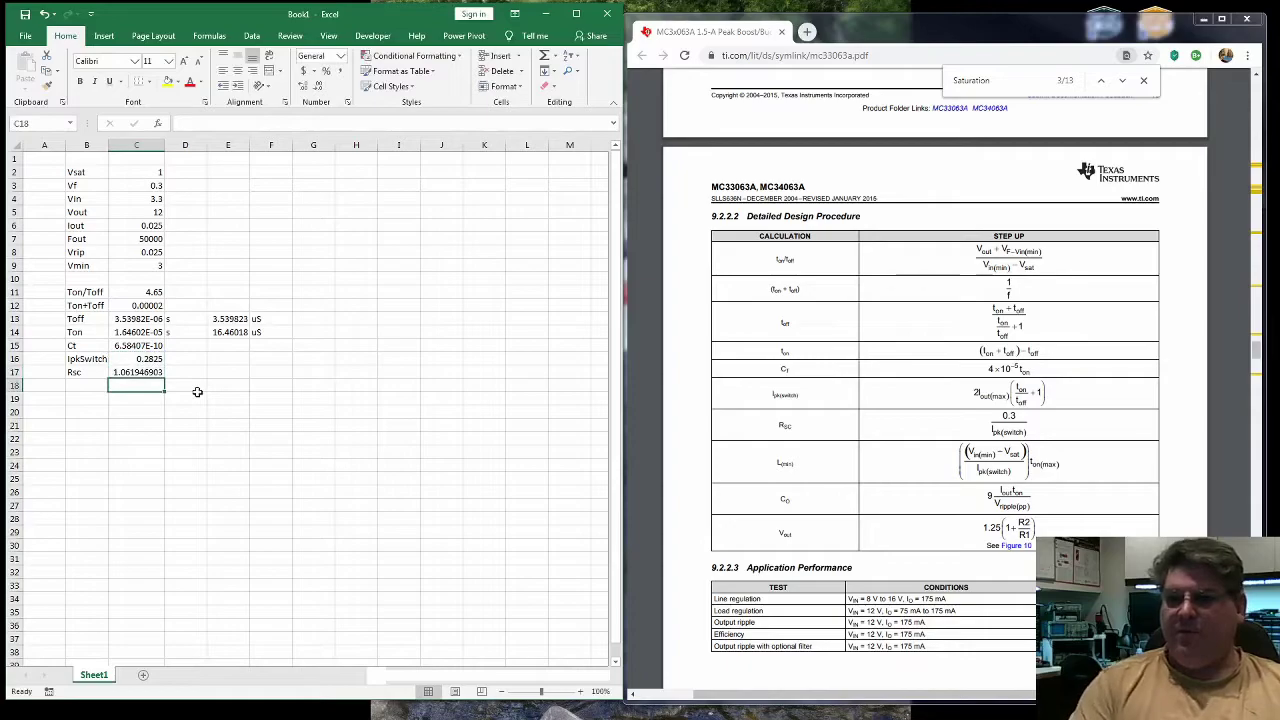
Step: Label cell B18 "Lmin" for the minimum inductance row of the datasheet's design table
{"action": "key", "text": "Left"}
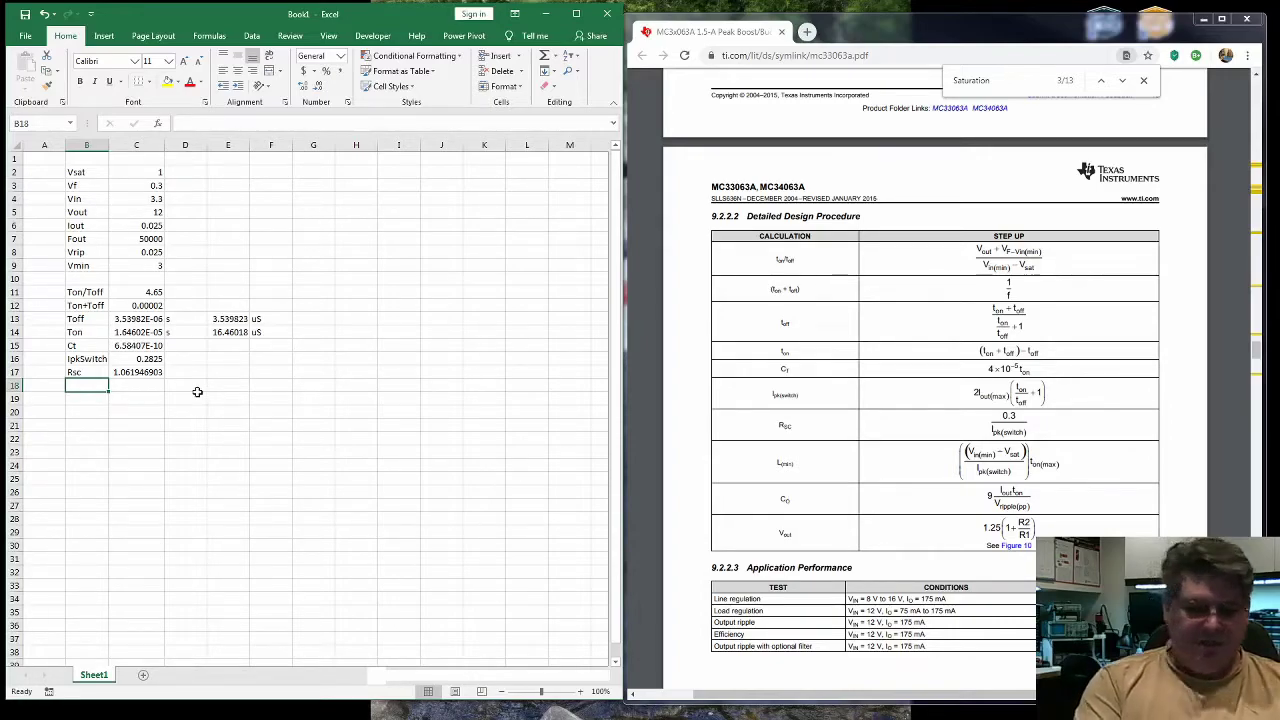
{"action": "type", "text": "Lmin"}
{"action": "key", "text": "Tab"}
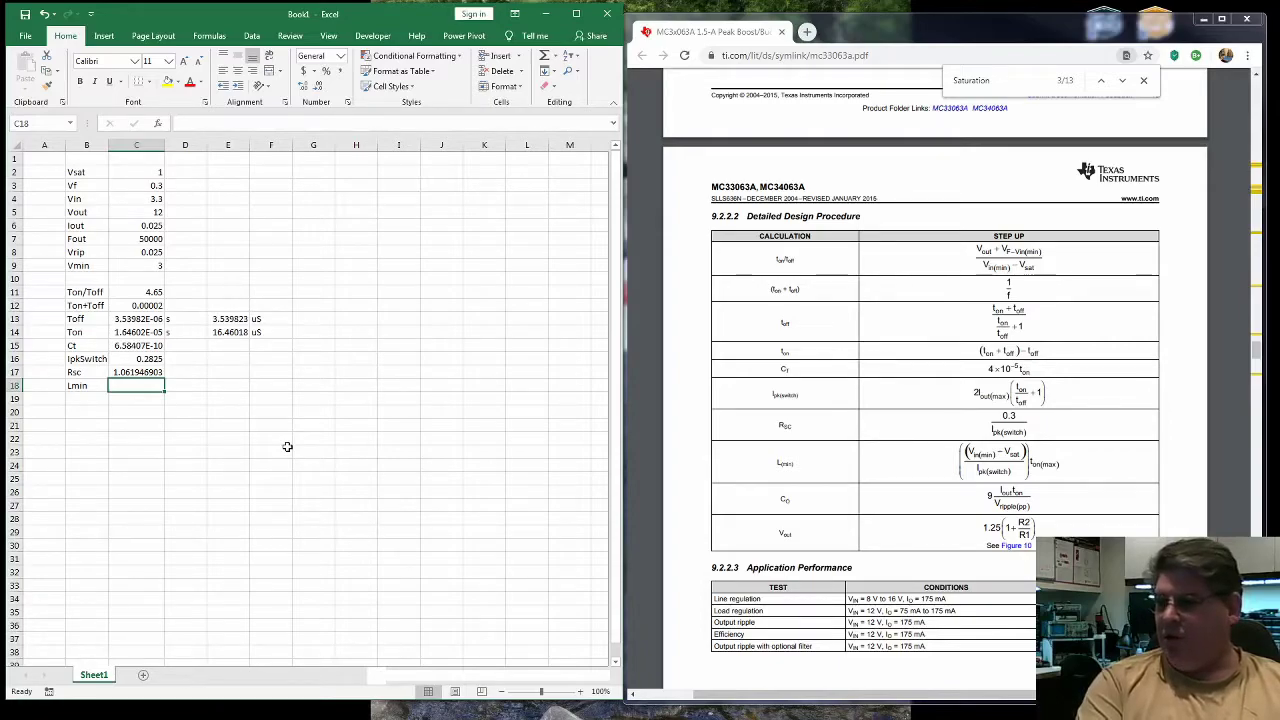
Step: Calculate the minimum inductance in C18 with the formula =((C9-C2)/C16)*C14
{"action": "type", "text": "=(("}
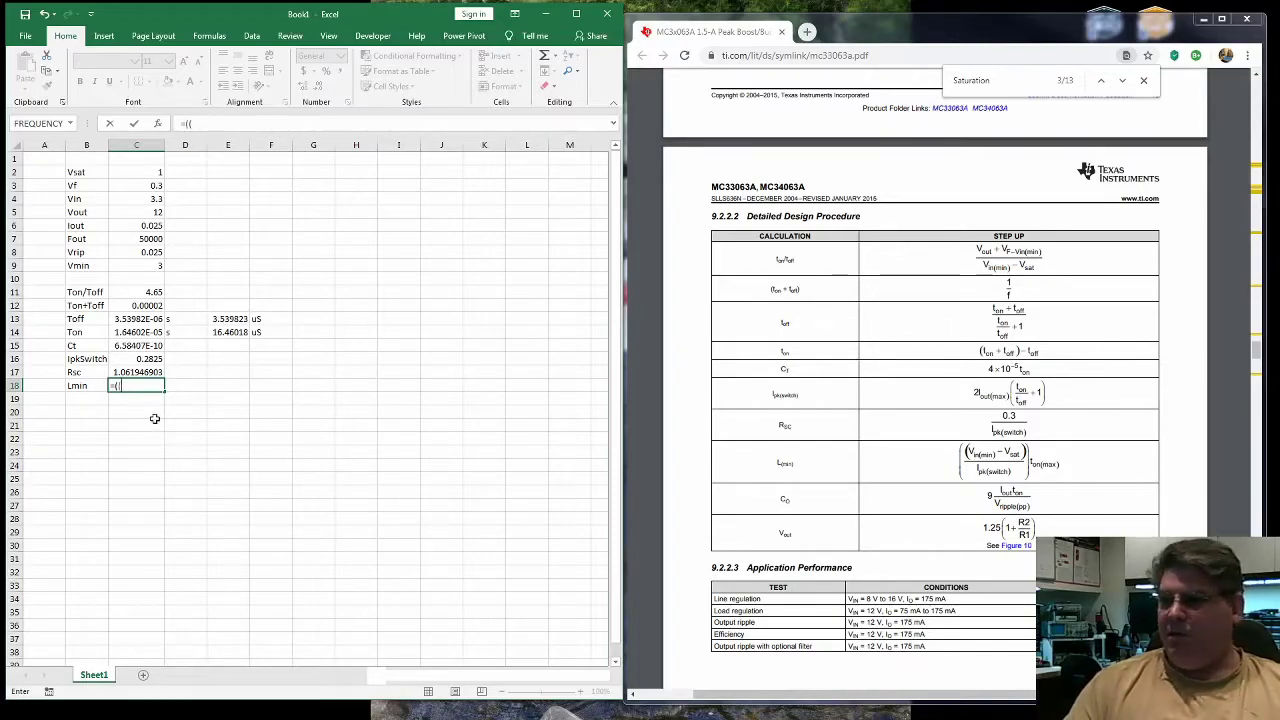
{"action": "left_click", "coordinate": [152, 266]}
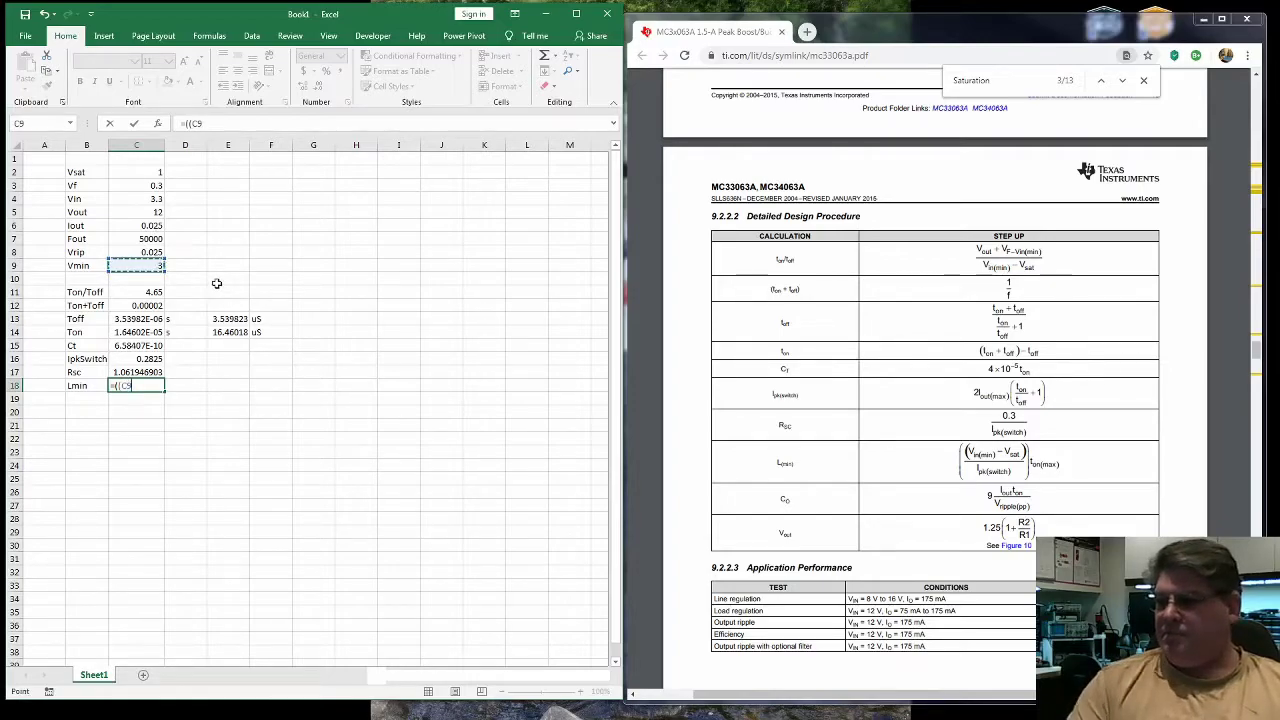
{"action": "type", "text": "-"}
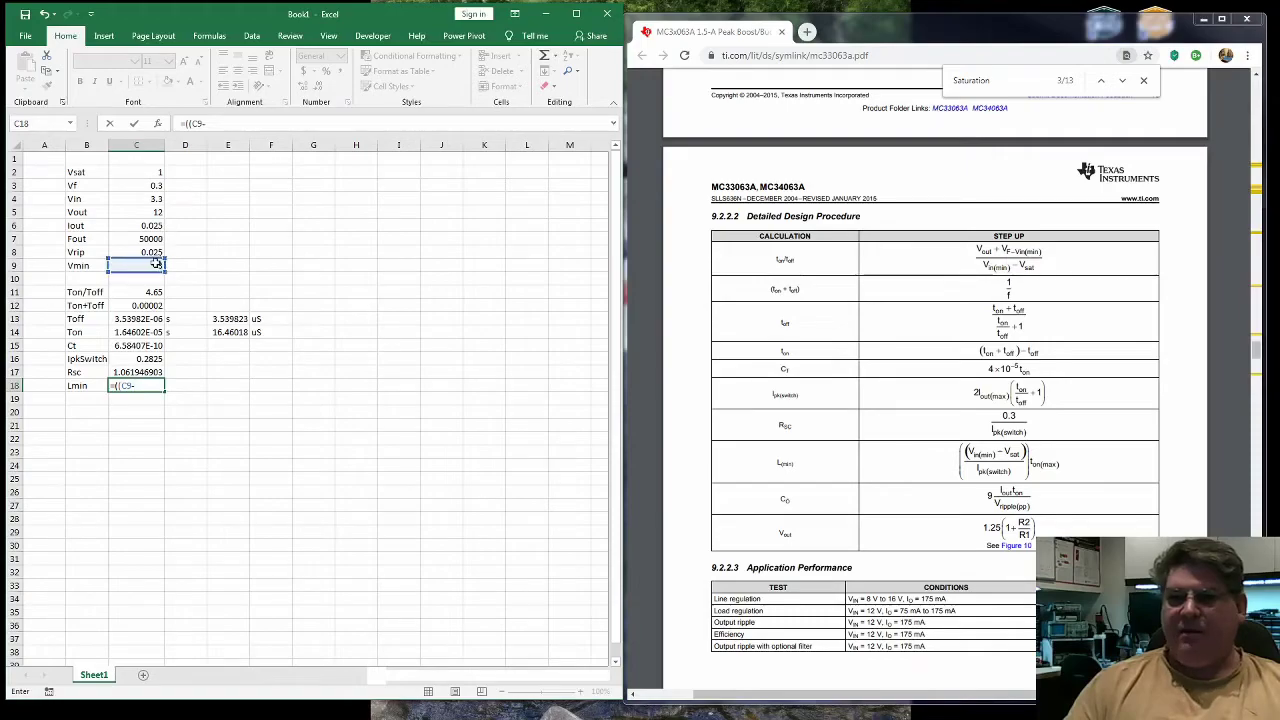
{"action": "left_click", "coordinate": [150, 172]}
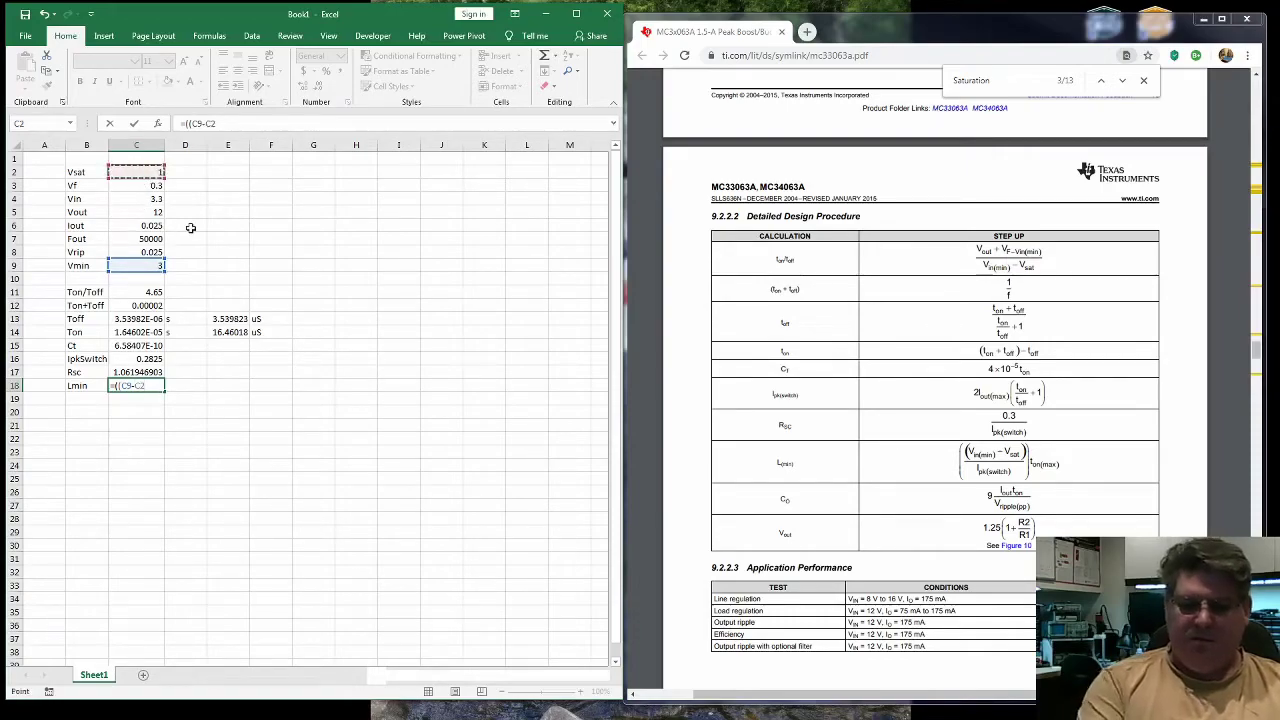
{"action": "type", "text": ")"}
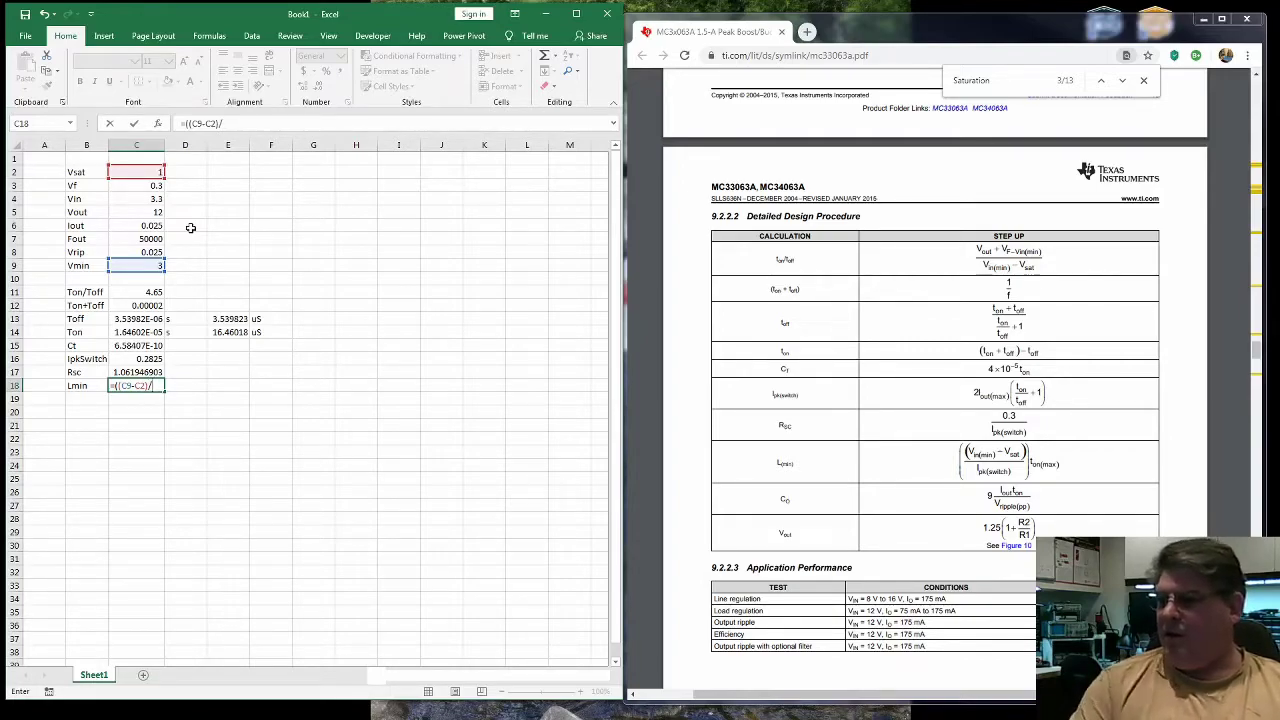
{"action": "type", "text": "/"}
{"action": "left_click", "coordinate": [125, 358]}
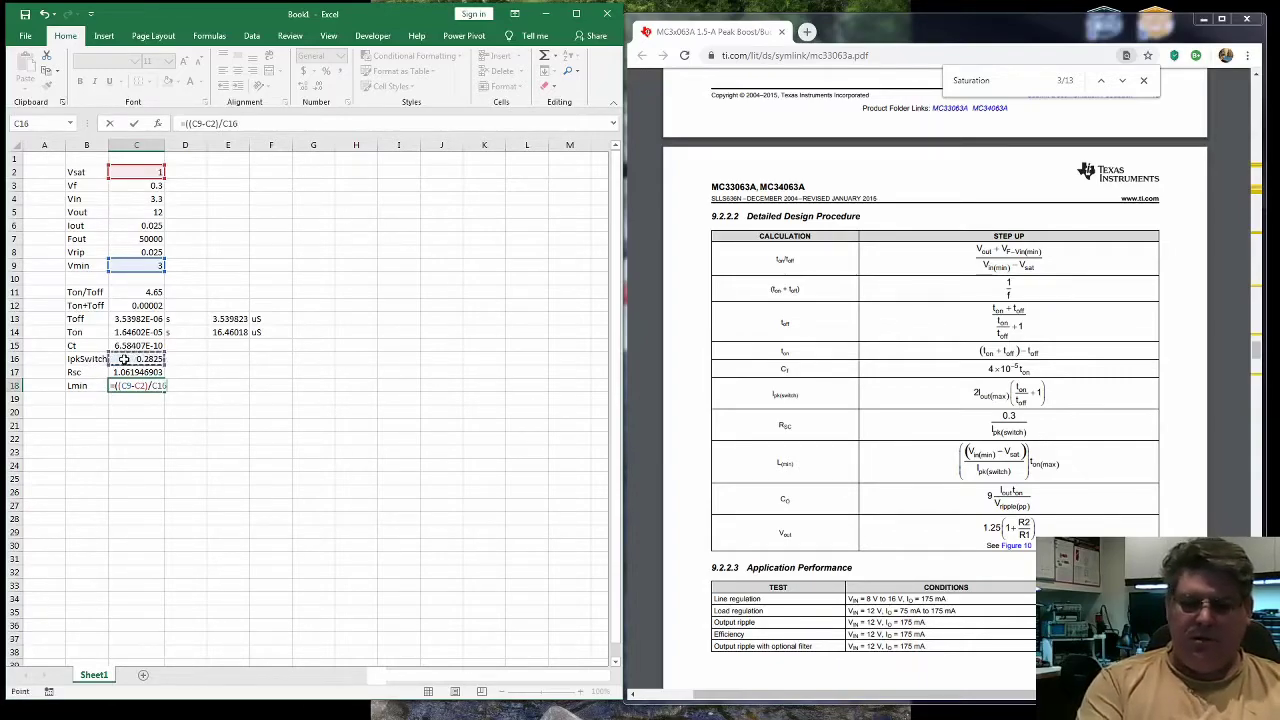
{"action": "type", "text": ")*"}
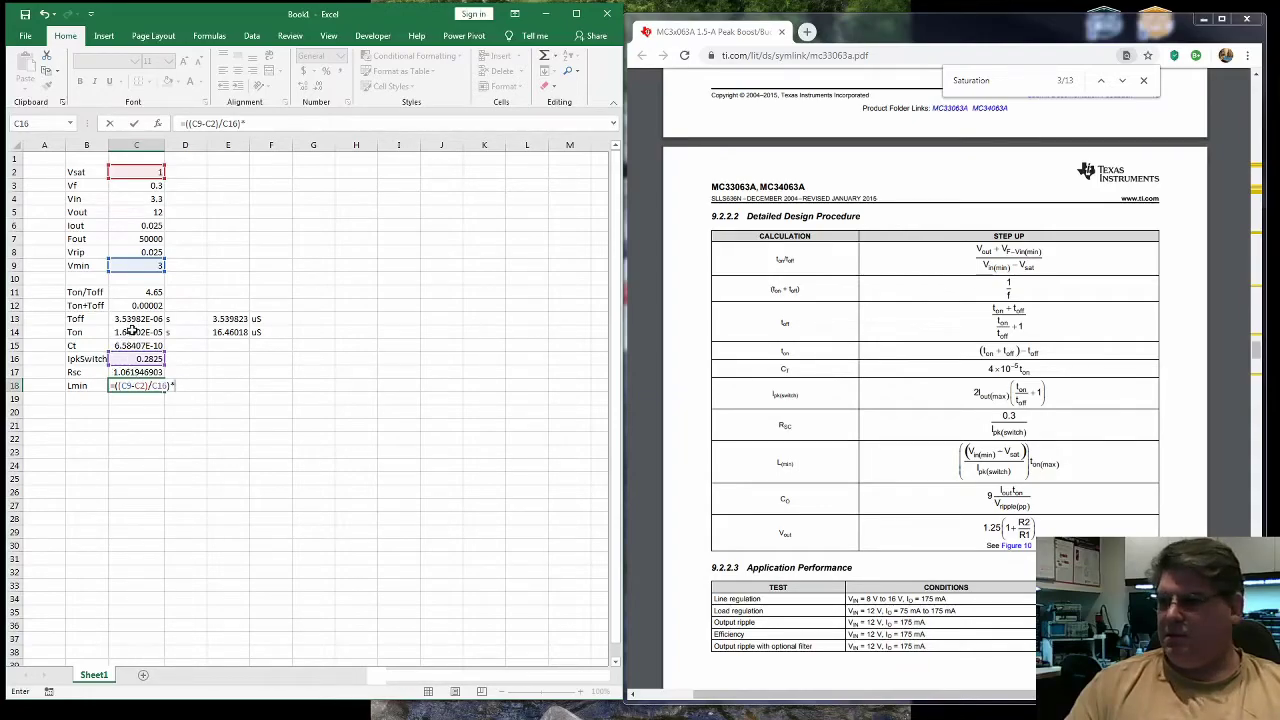
{"action": "left_click", "coordinate": [131, 330]}
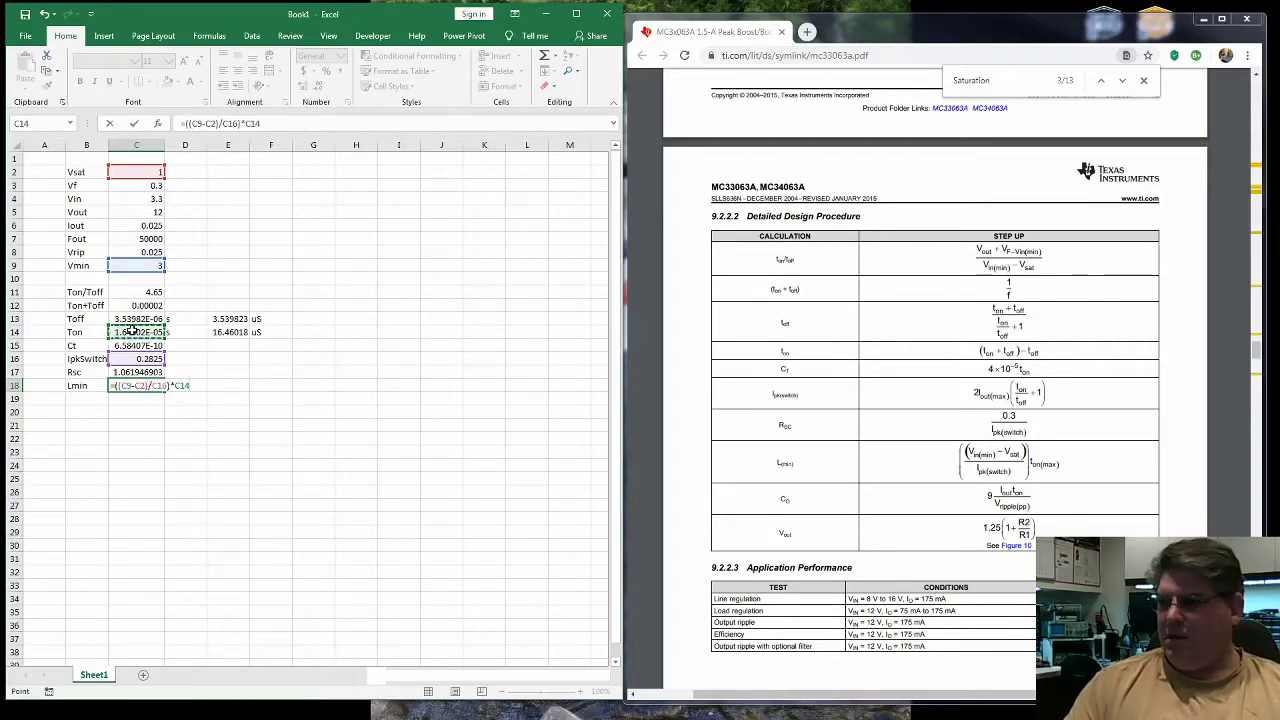
{"action": "key", "text": "Return"}
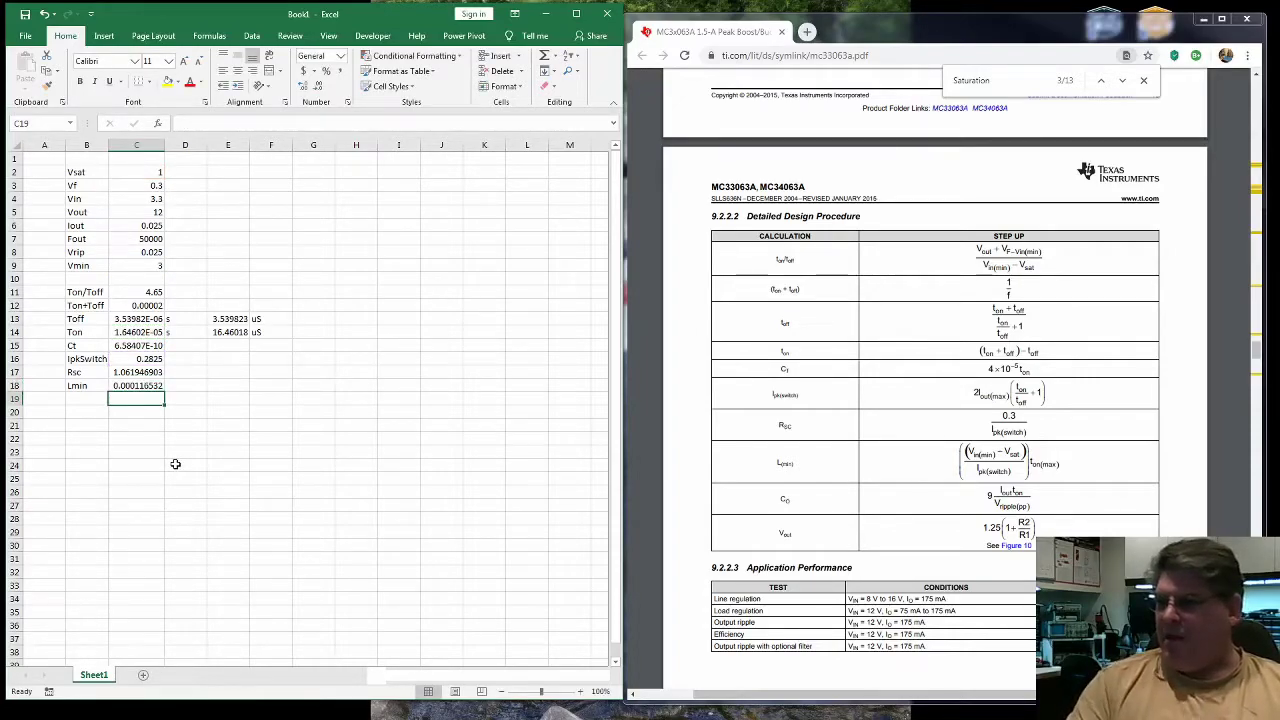
Step: Enter the unit "H" in D18 beside the Lmin value
{"action": "key", "text": "Up"}
{"action": "key", "text": "Right"}
{"action": "key", "text": "Right"}
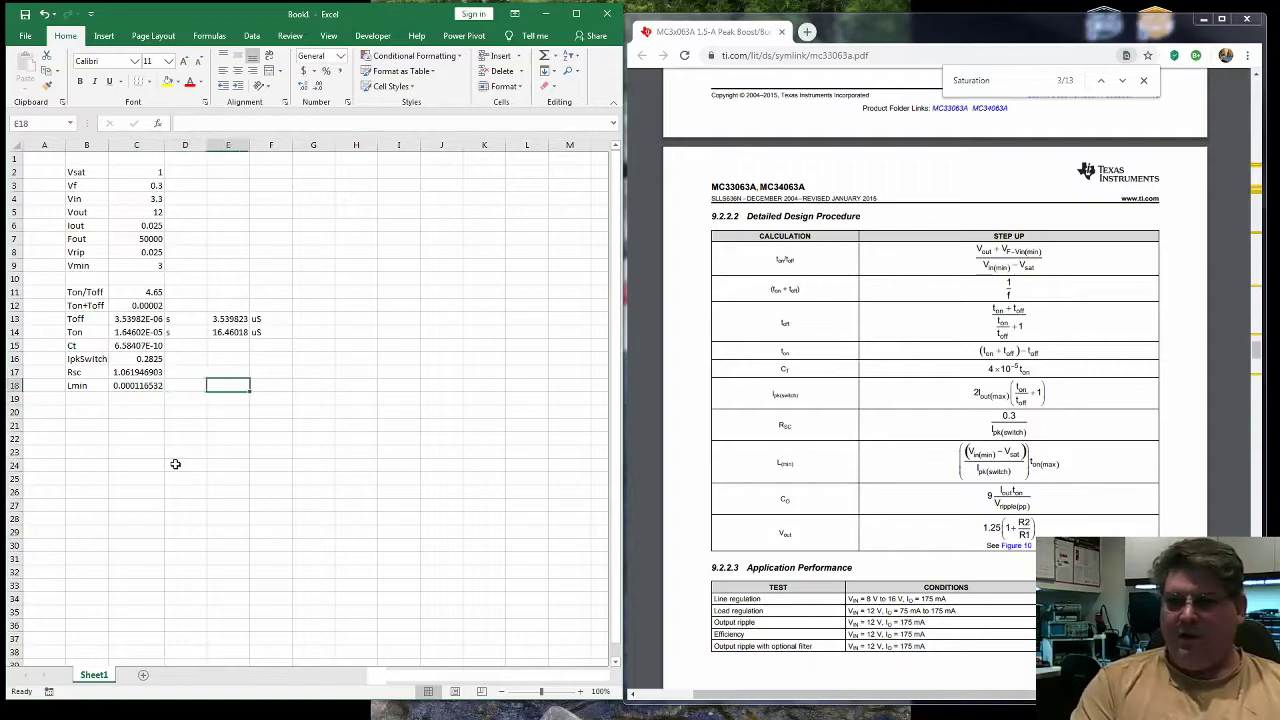
{"action": "key", "text": "Left"}
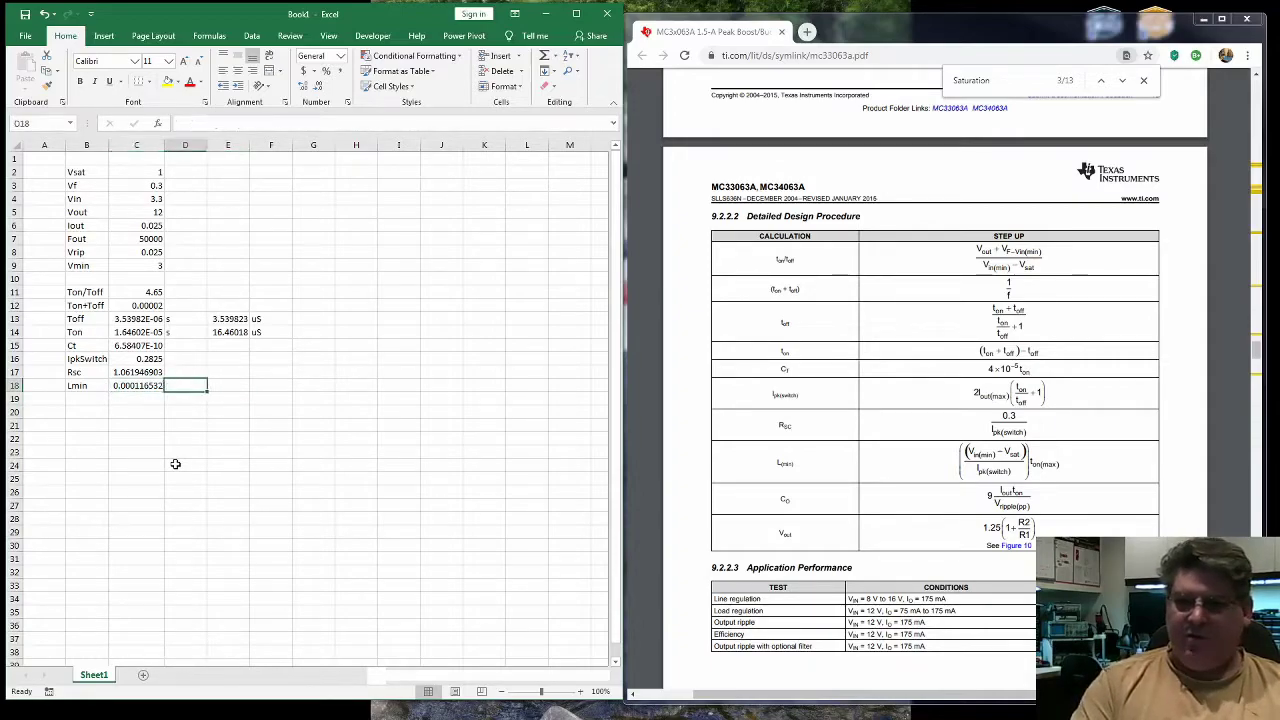
{"action": "type", "text": "H"}
{"action": "key", "text": "Right"}
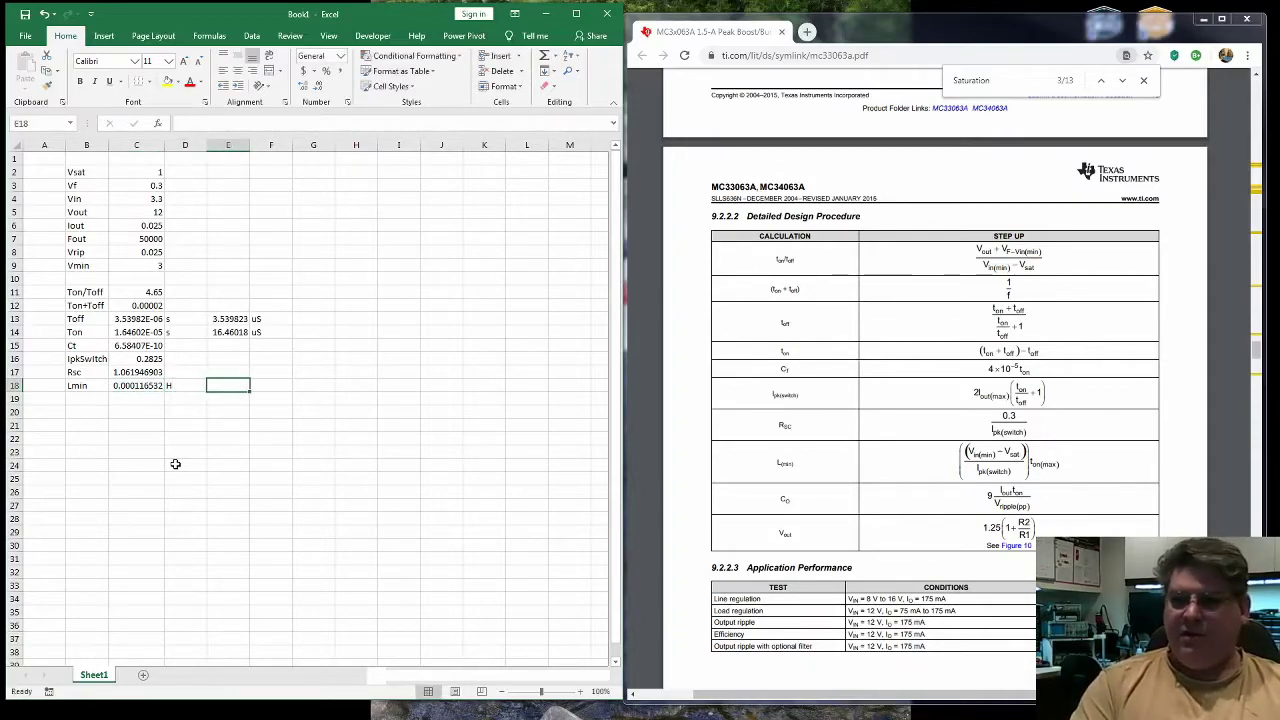
Step: Convert Lmin to microhenries in E18 with =C18*10^6 and enter the unit "uH" in F18
{"action": "type", "text": "="}
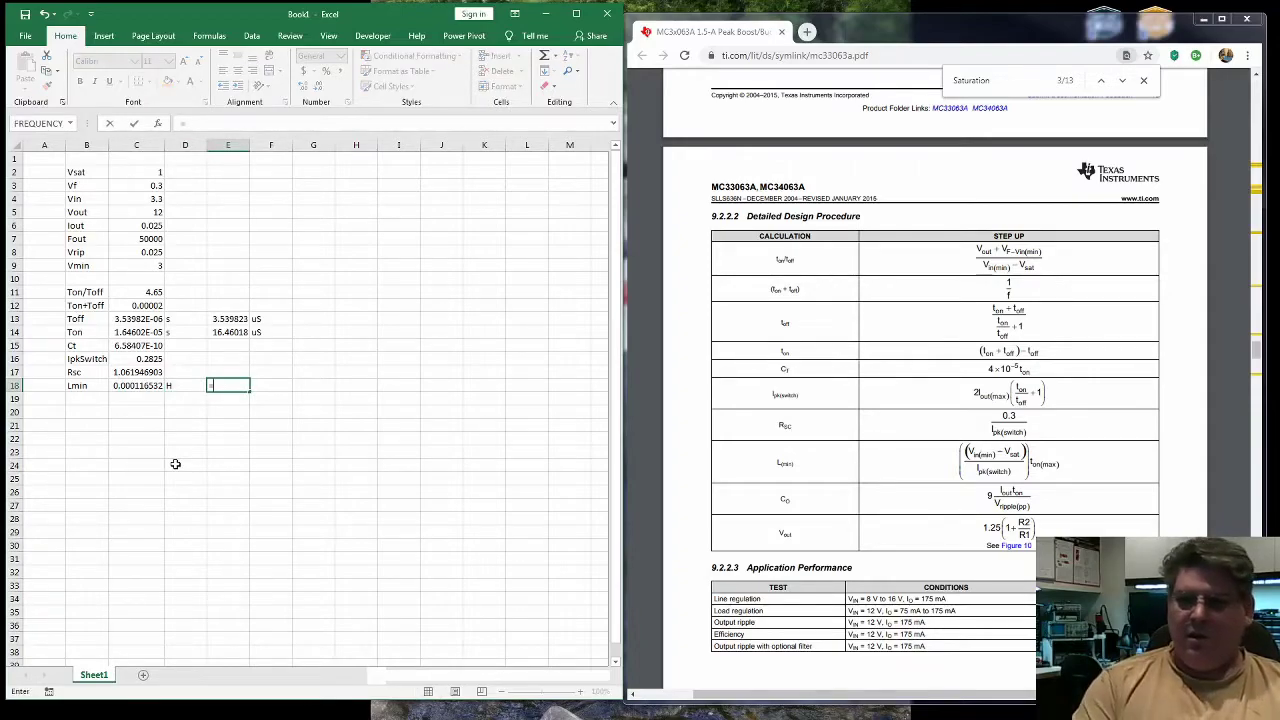
{"action": "key", "text": "Left"}
{"action": "key", "text": "Left"}
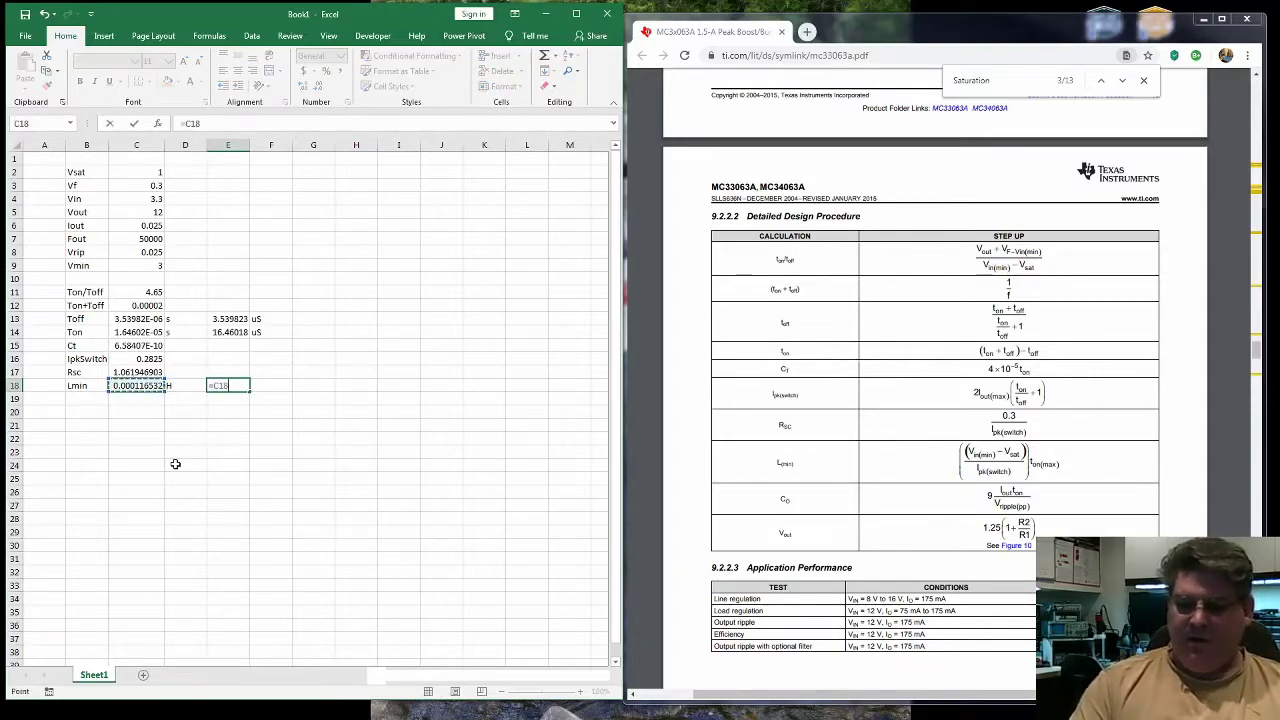
{"action": "type", "text": "^1"}
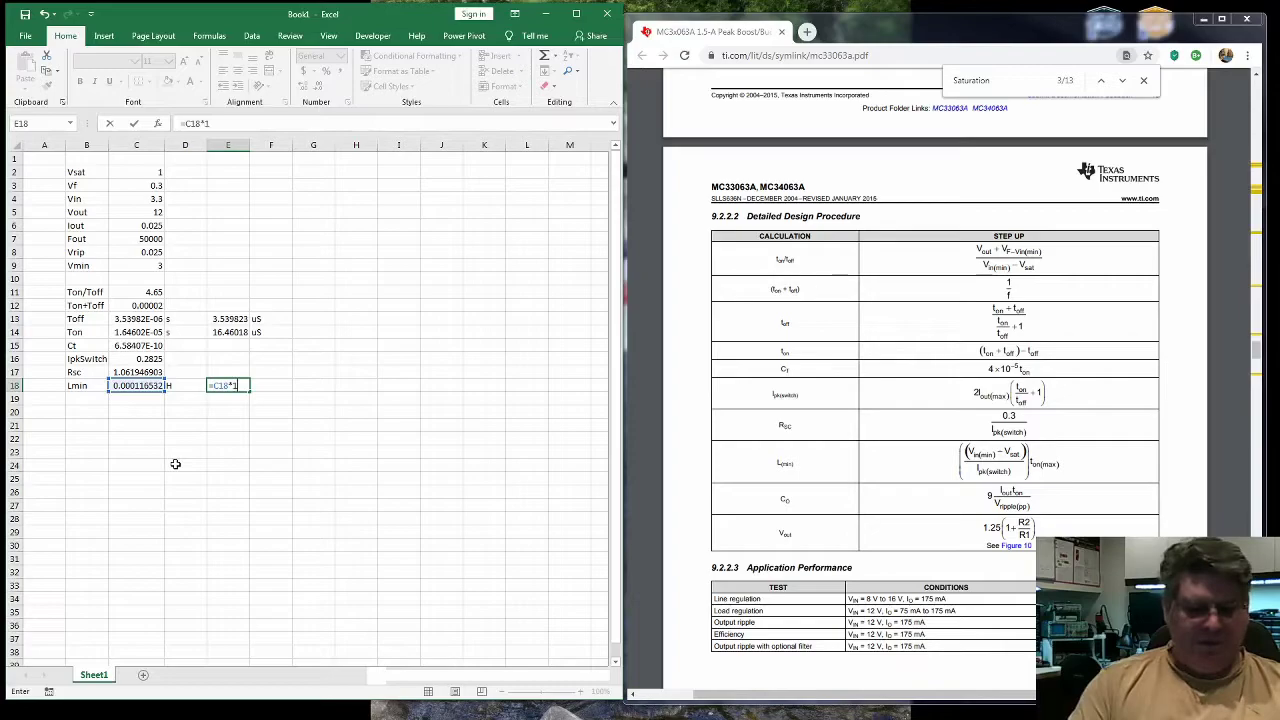
{"action": "type", "text": "0^6"}
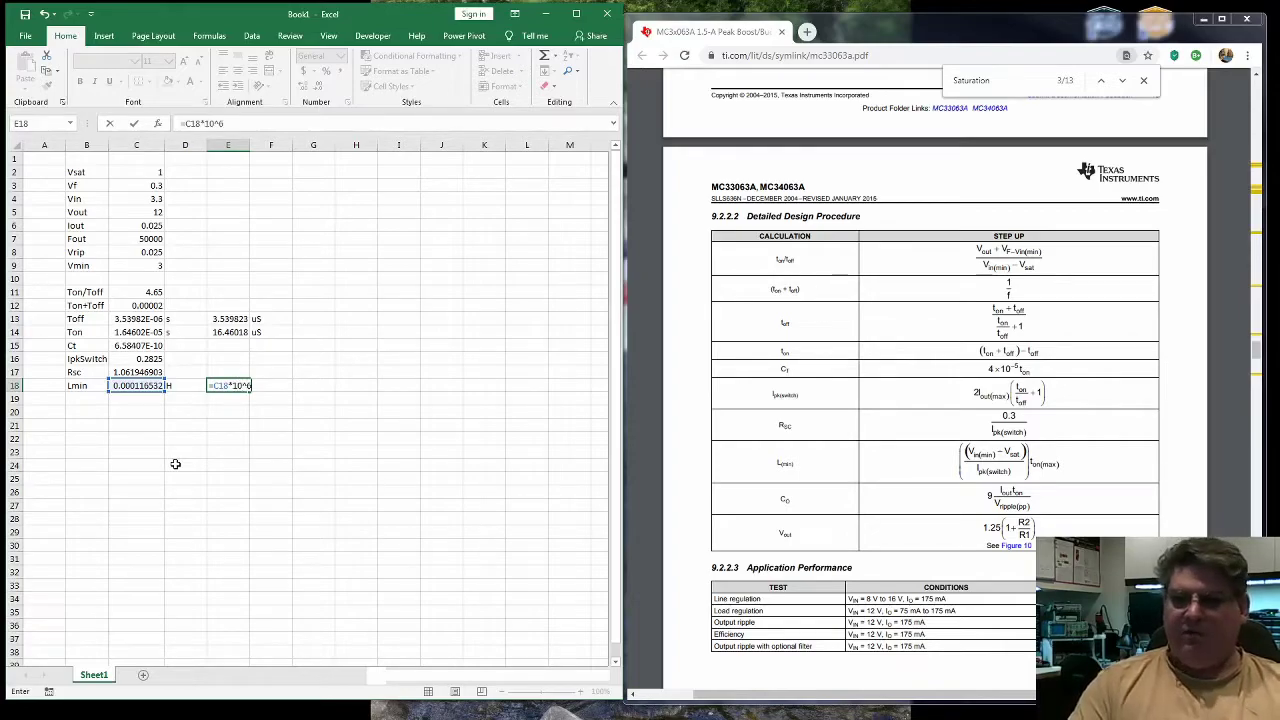
{"action": "key", "text": "ctrl+Return"}
{"action": "key", "text": "Right"}
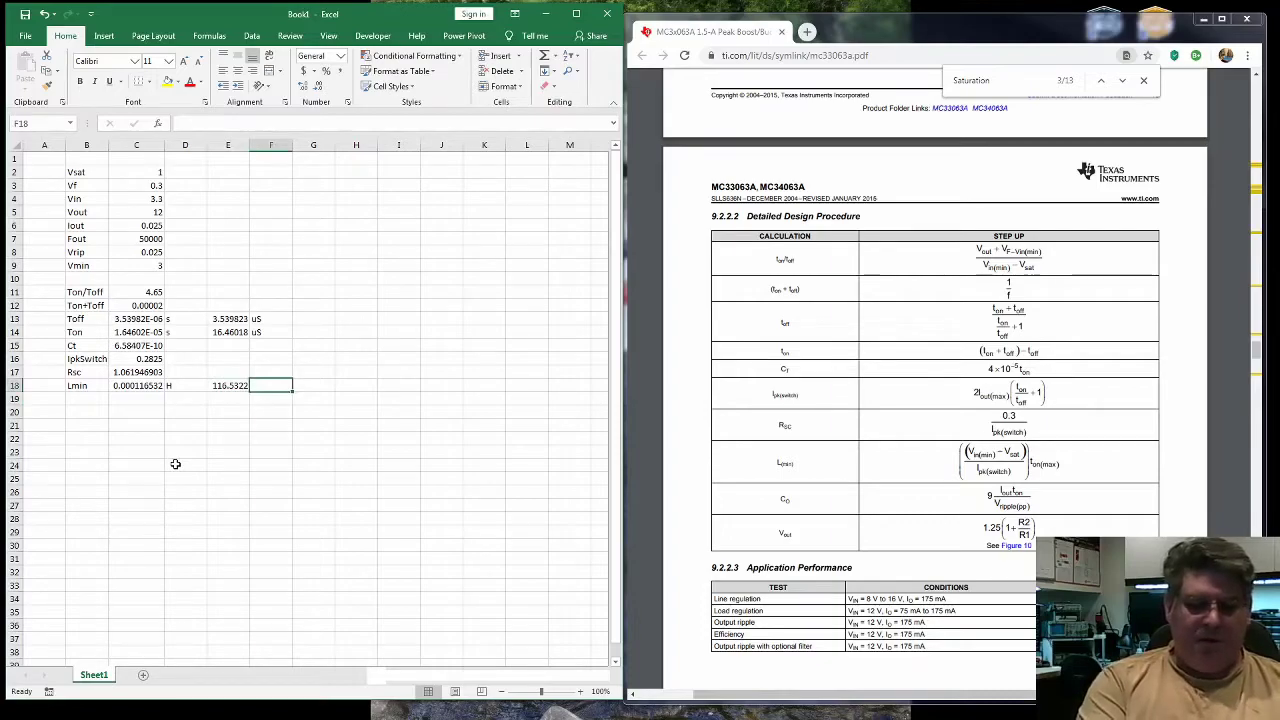
{"action": "type", "text": "uH"}
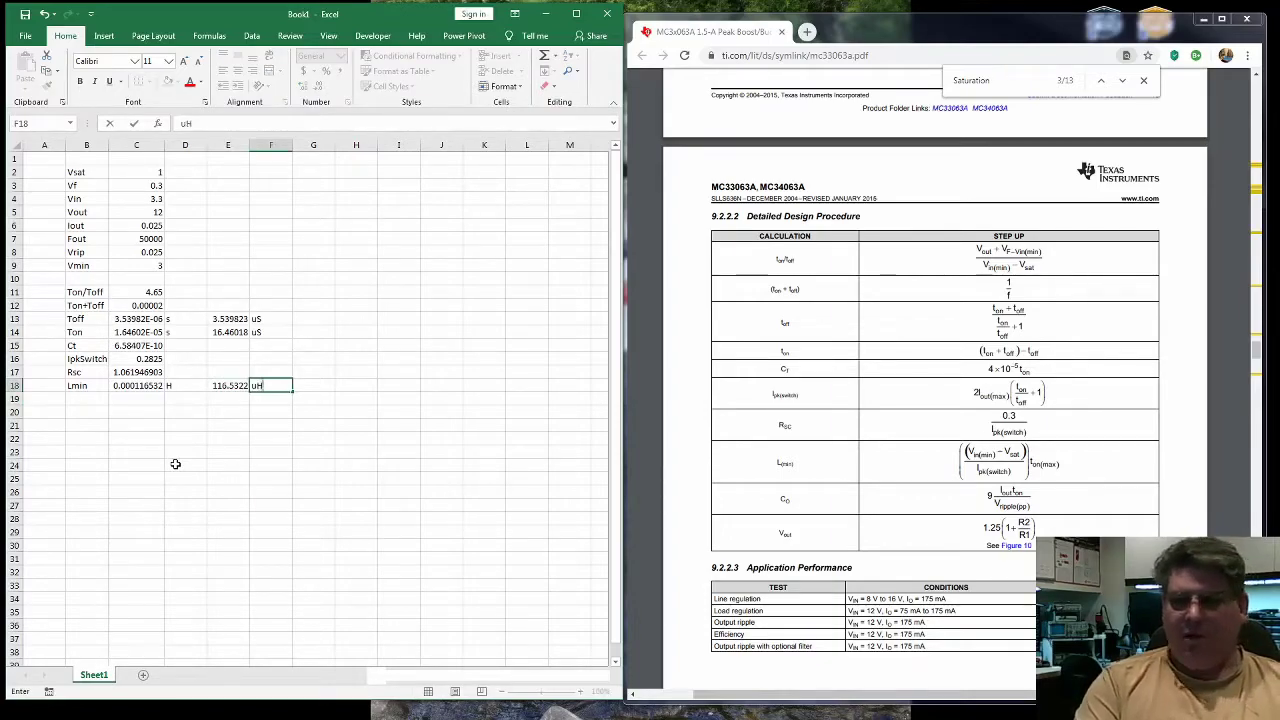
{"action": "key", "text": "Return"}
Step: Label cell B19 "Co" for the output capacitor row of the datasheet's design table
{"action": "key", "text": "Left"}
{"action": "key", "text": "Left"}
{"action": "key", "text": "Left"}
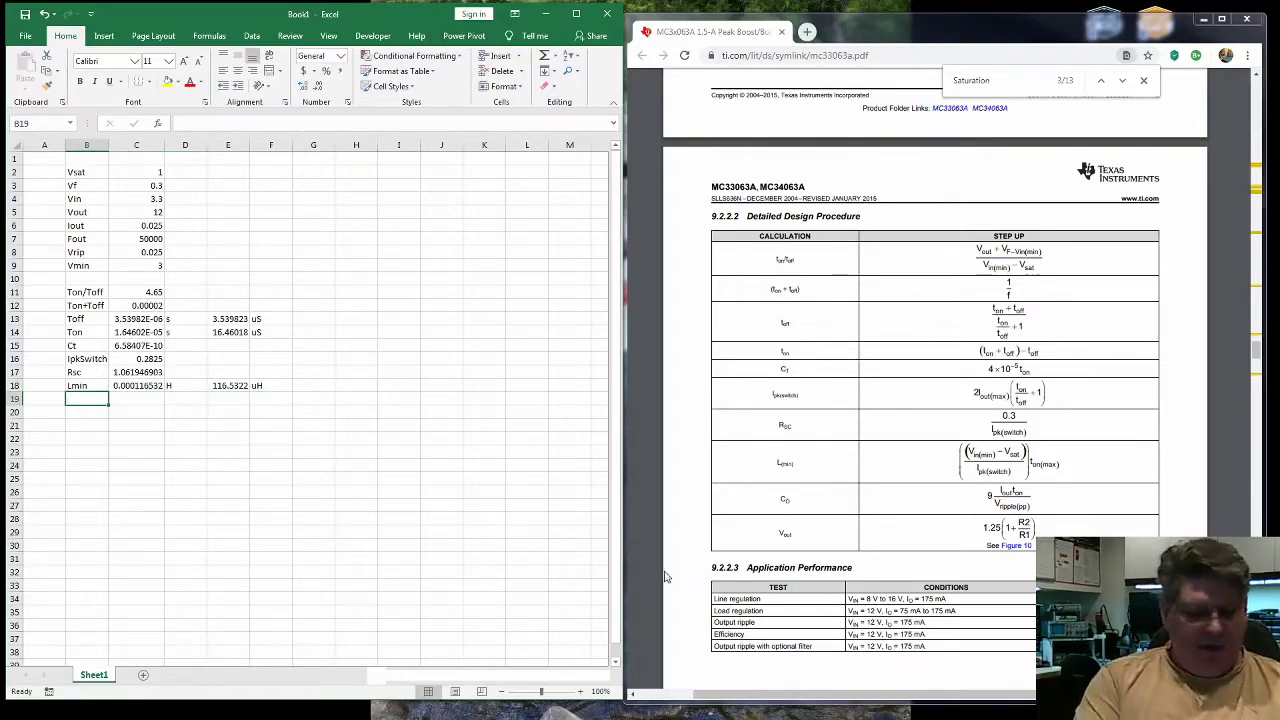
{"action": "type", "text": "Co"}
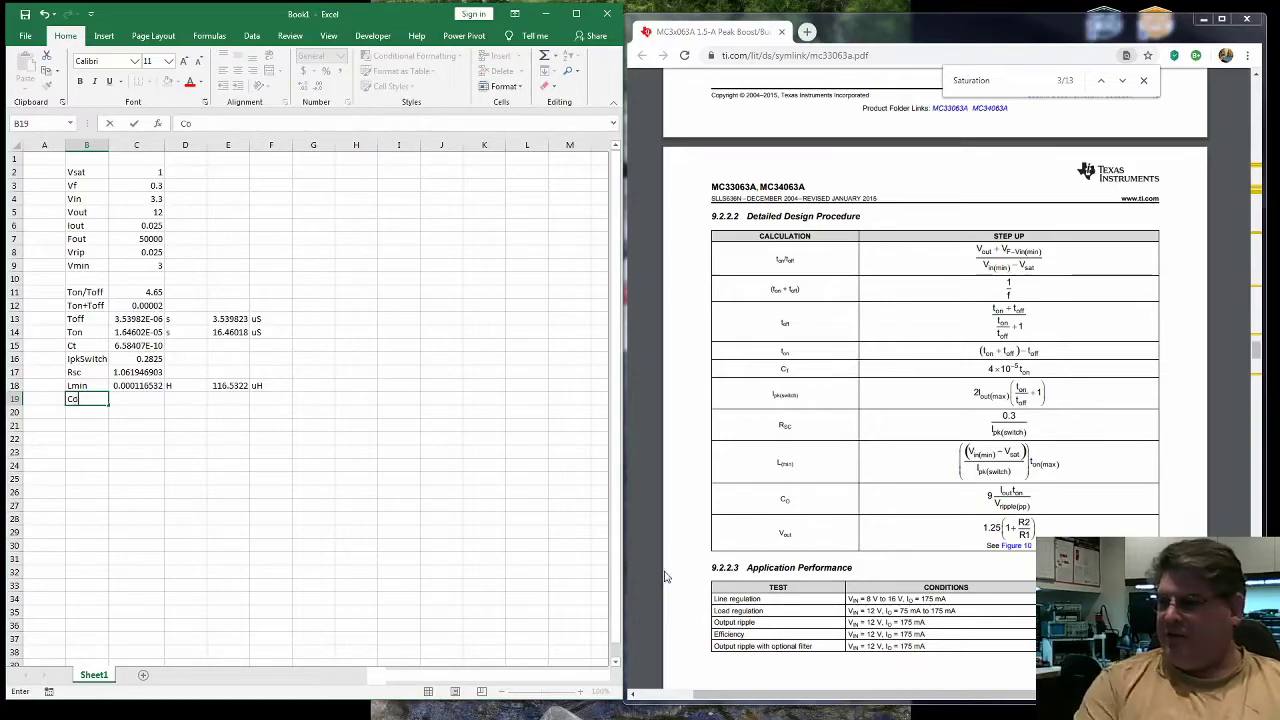
{"action": "key", "text": "Tab"}
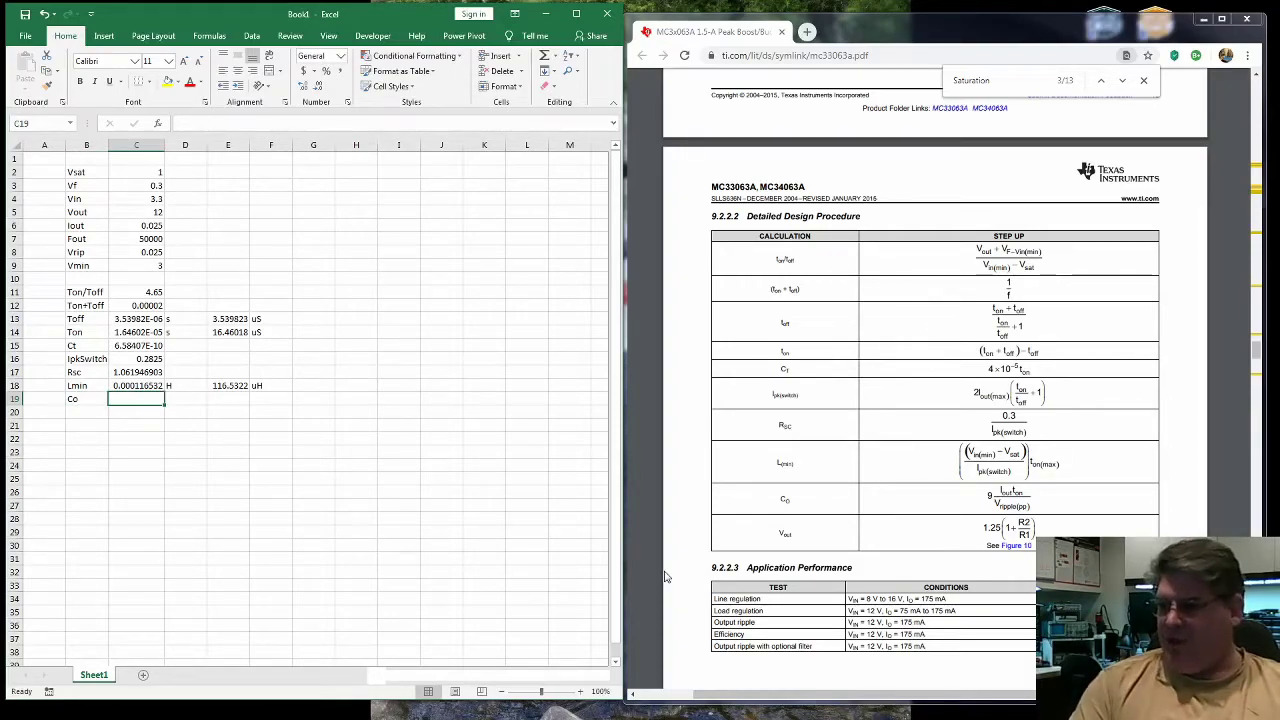
Step: Calculate the output capacitance Co in C19 with the formula =9*((C6*C14)/C8)
{"action": "type", "text": "=9*"}
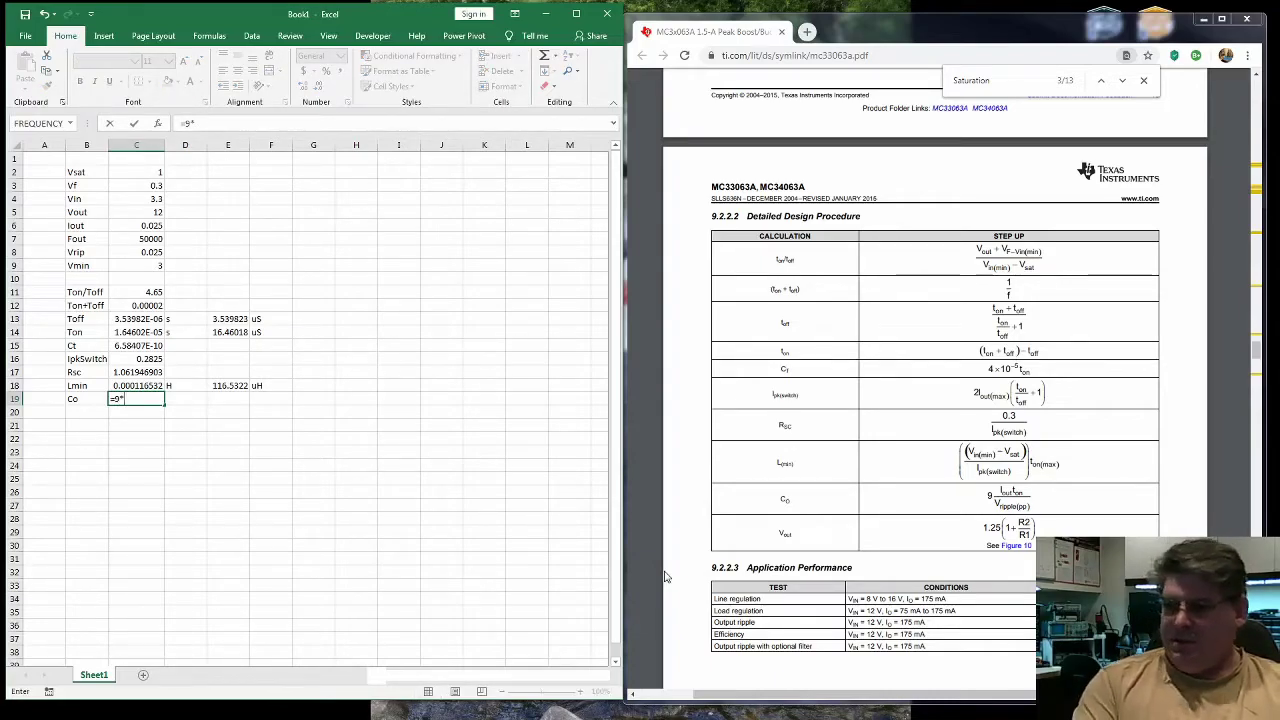
{"action": "type", "text": "("}
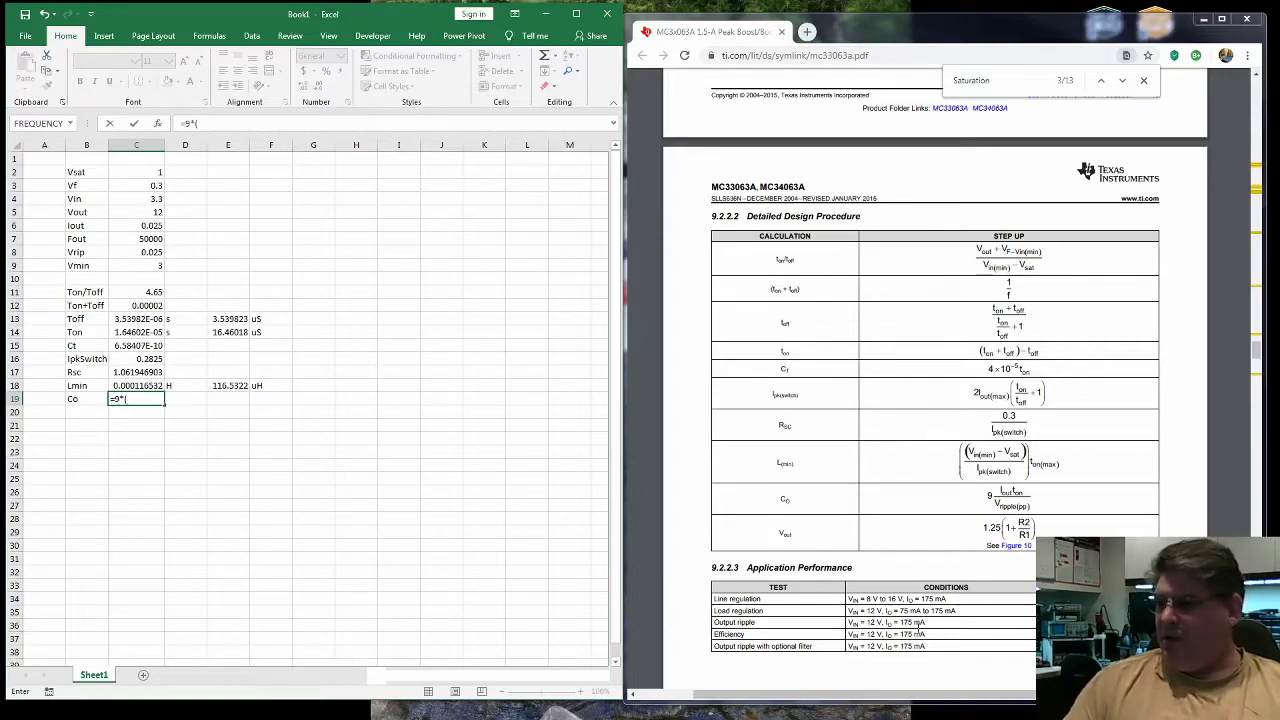
{"action": "type", "text": "("}
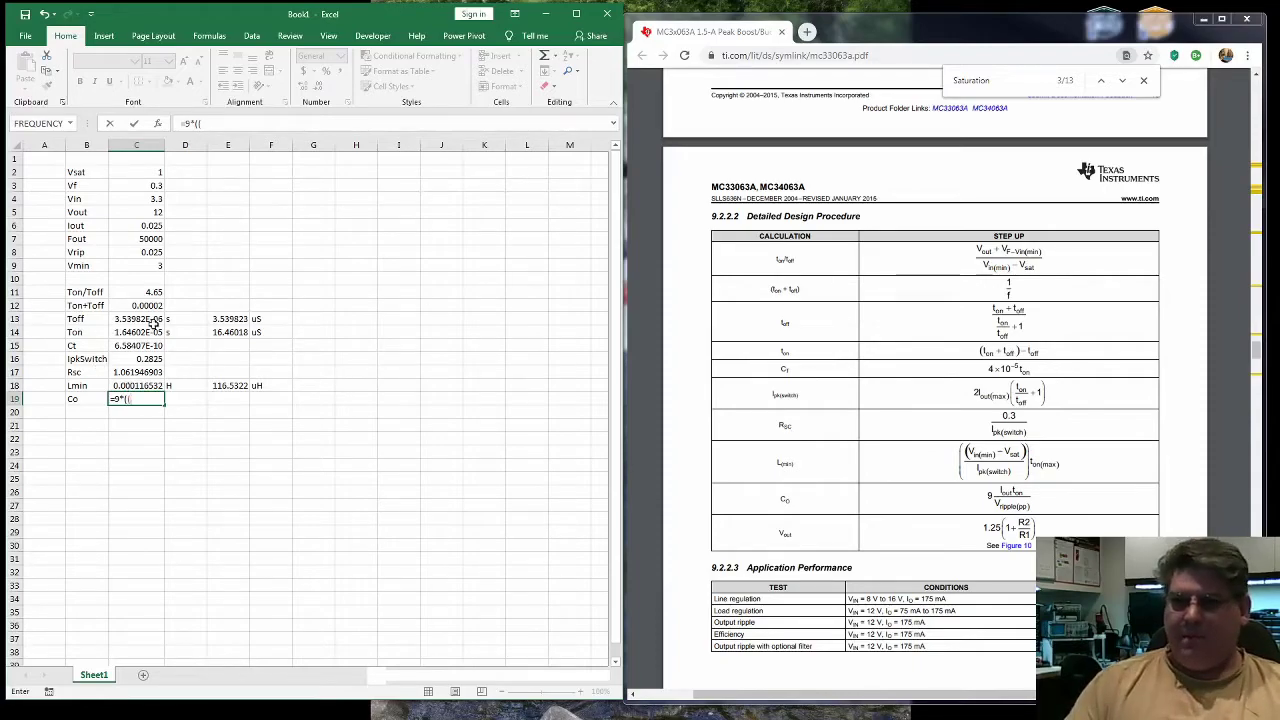
{"action": "left_click", "coordinate": [143, 228]}
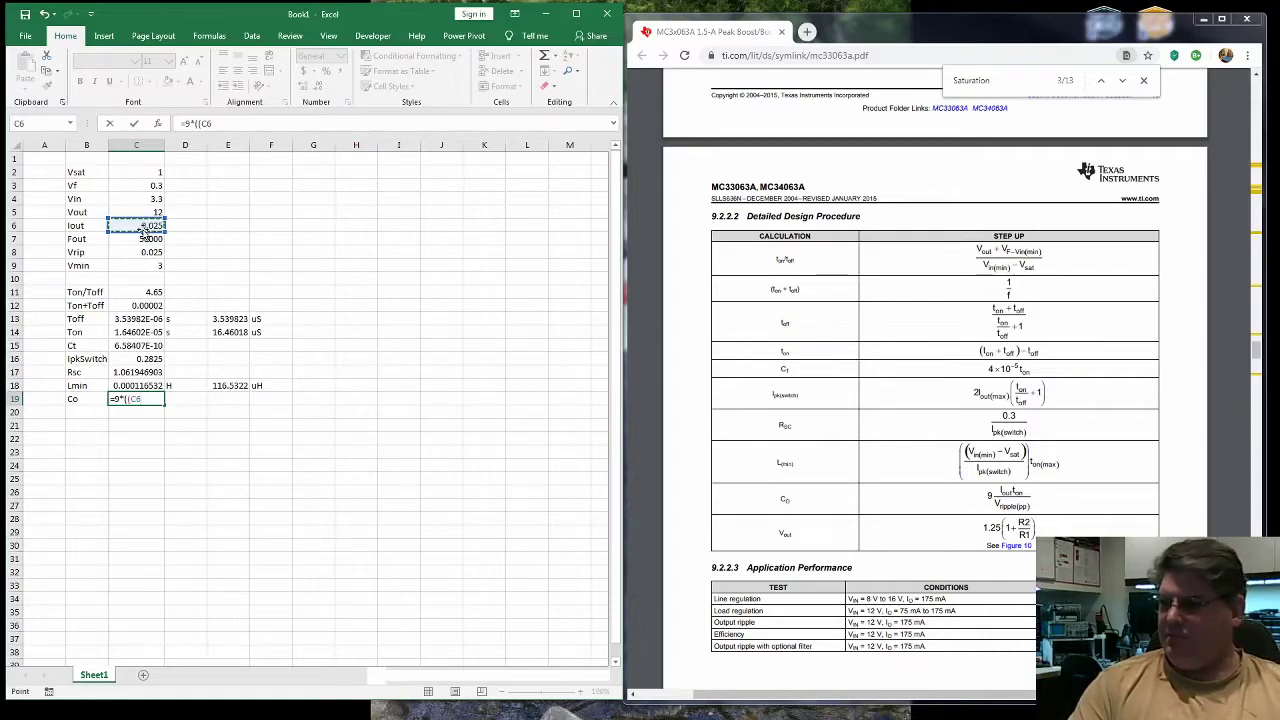
{"action": "type", "text": "*"}
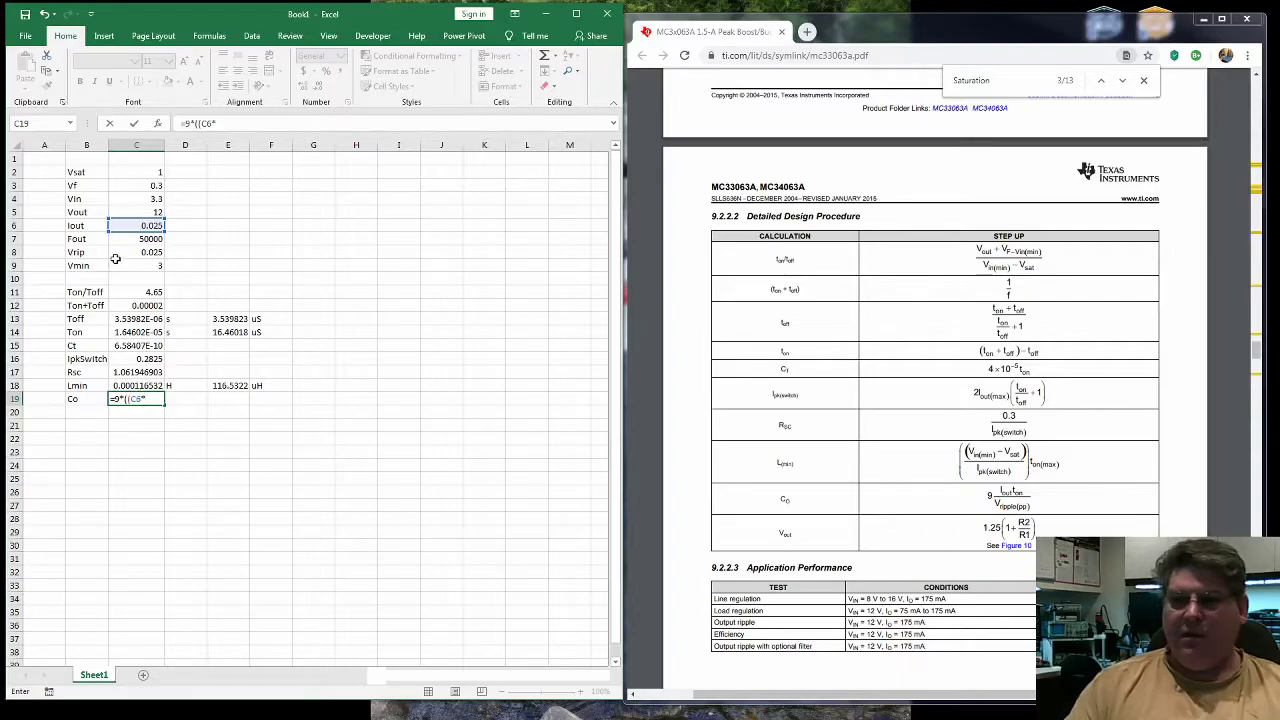
{"action": "left_click", "coordinate": [139, 332]}
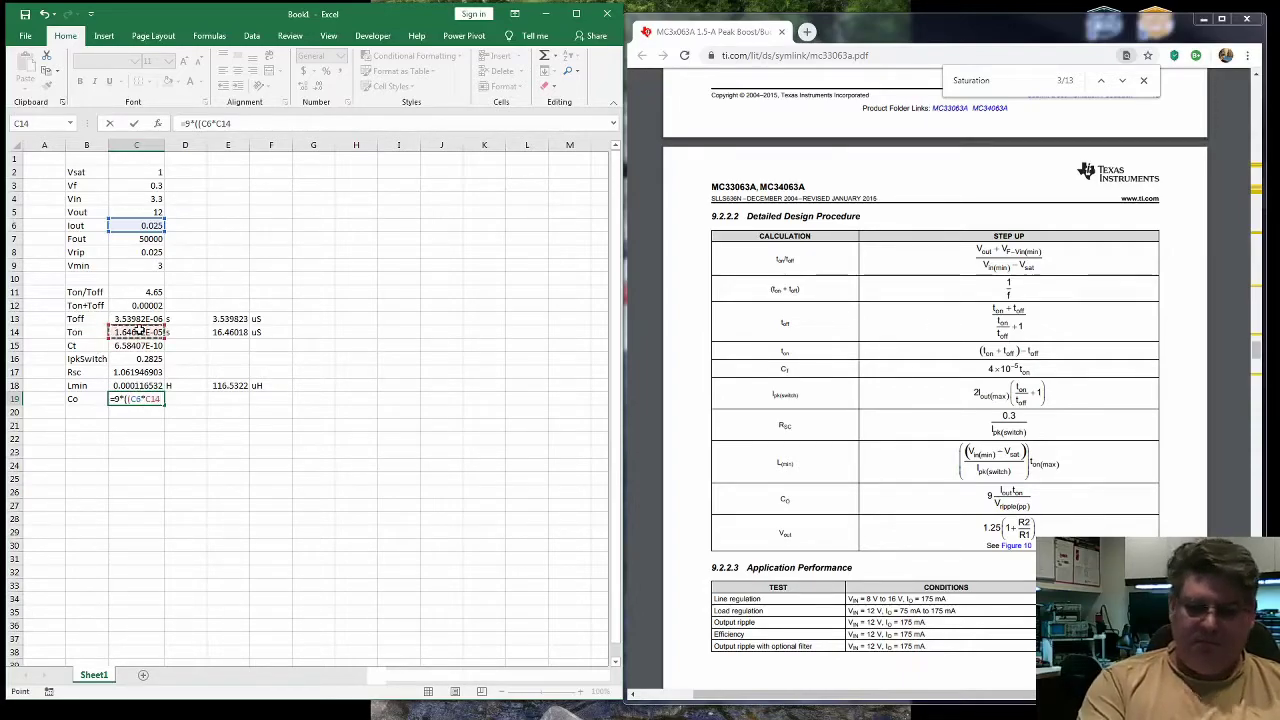
{"action": "type", "text": ")/"}
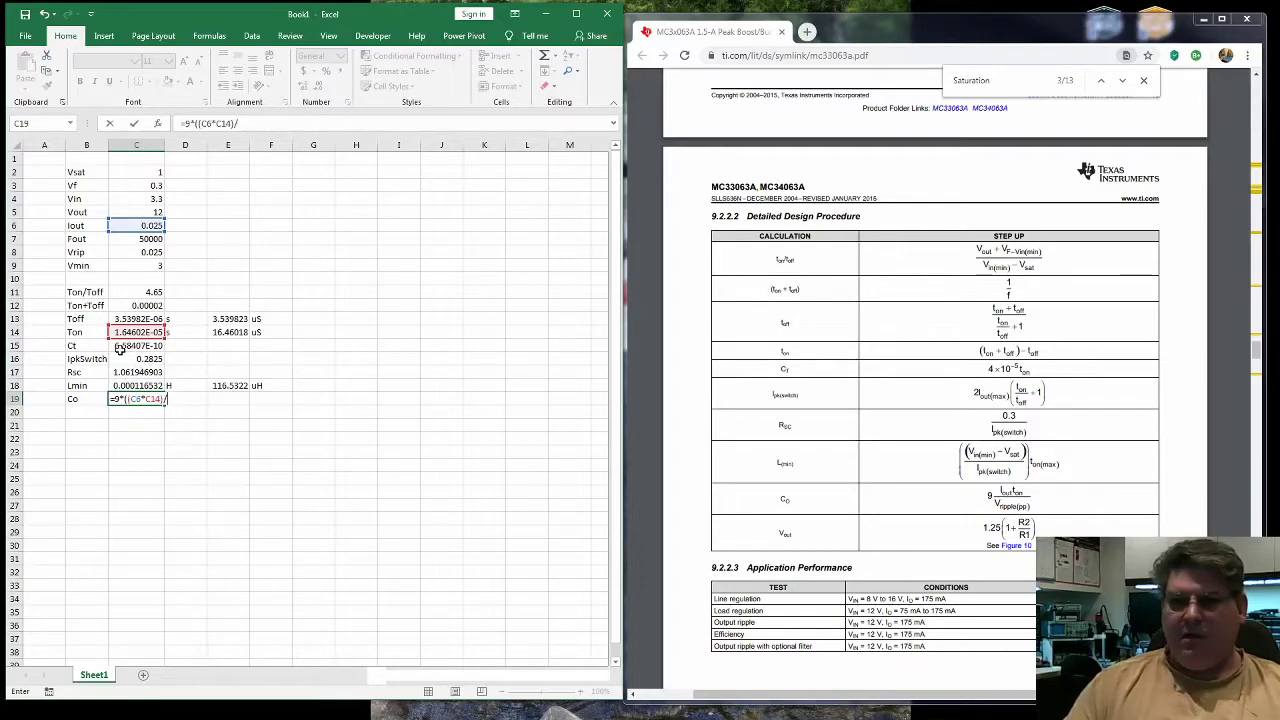
{"action": "left_click", "coordinate": [137, 251]}
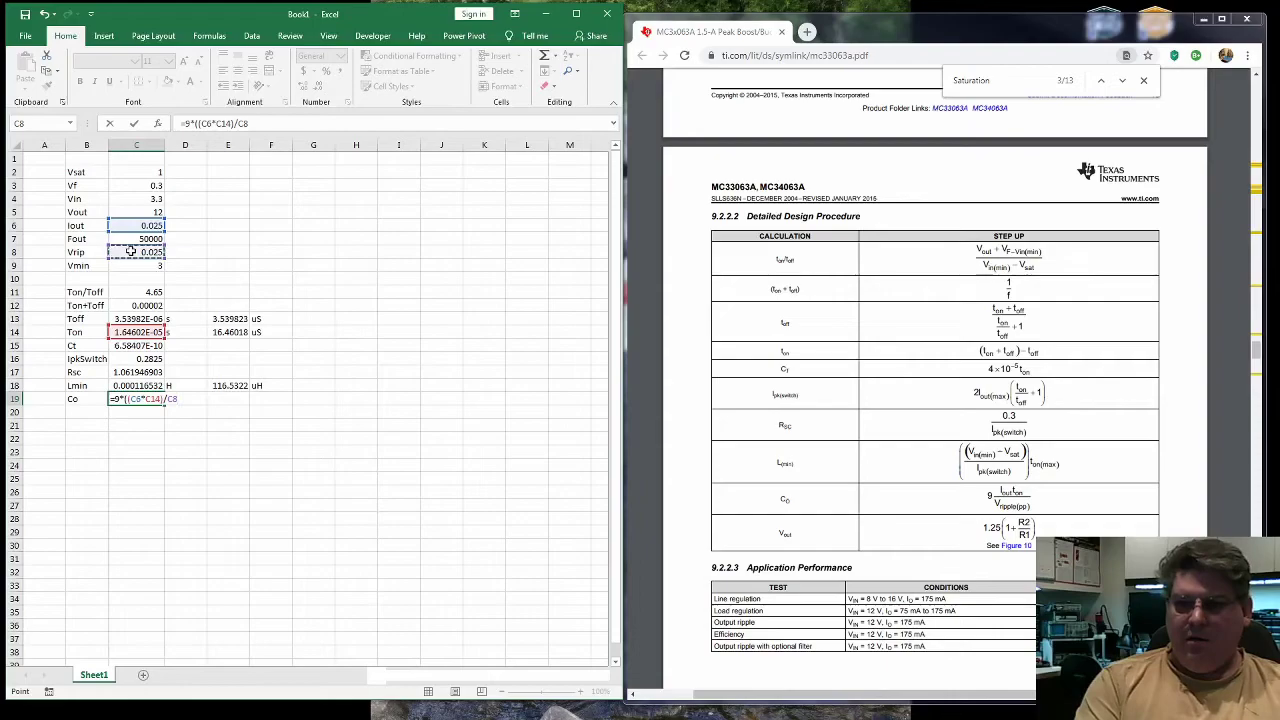
{"action": "type", "text": ")"}
{"action": "key", "text": "Return"}
Step: Enter the unit "F" in D19 beside the Co value
{"action": "key", "text": "Up"}
{"action": "key", "text": "Right"}
{"action": "key", "text": "Right"}
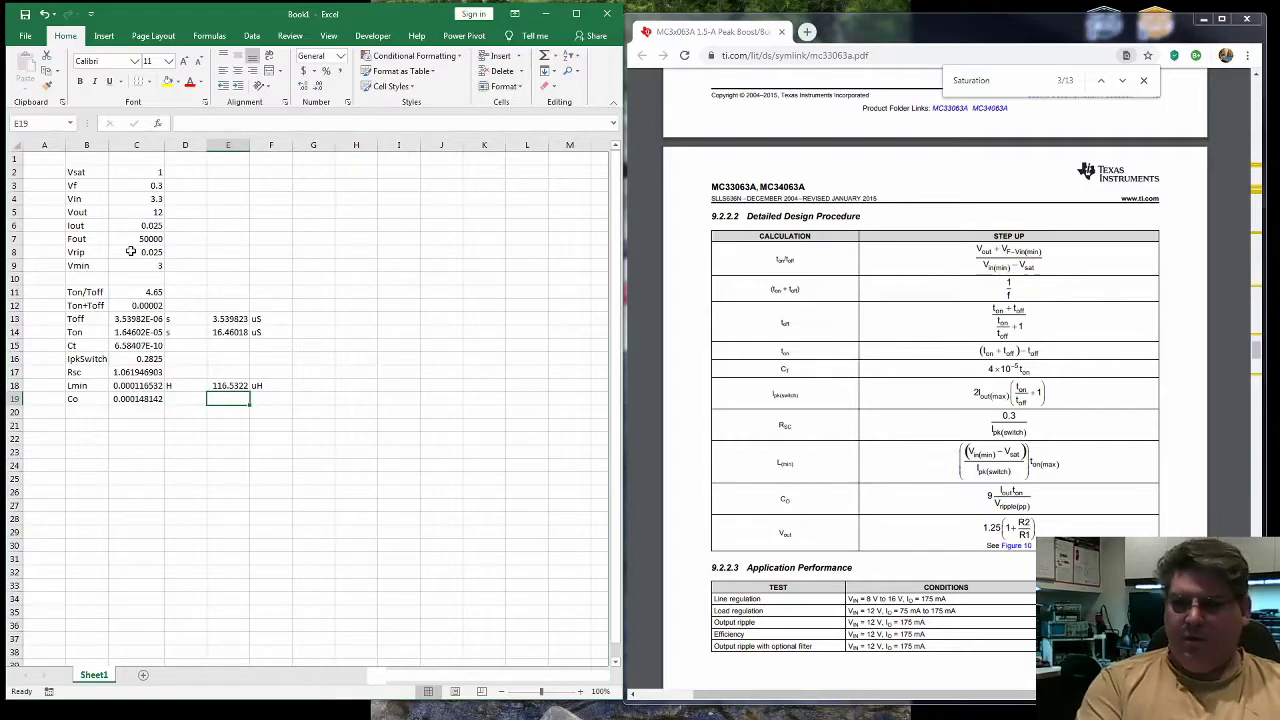
{"action": "key", "text": "Left"}
{"action": "type", "text": "F"}
{"action": "key", "text": "Right"}
Step: Convert Co to microfarads in E19 with =C19*10^6 and enter the unit "uF" in F19
{"action": "type", "text": "="}
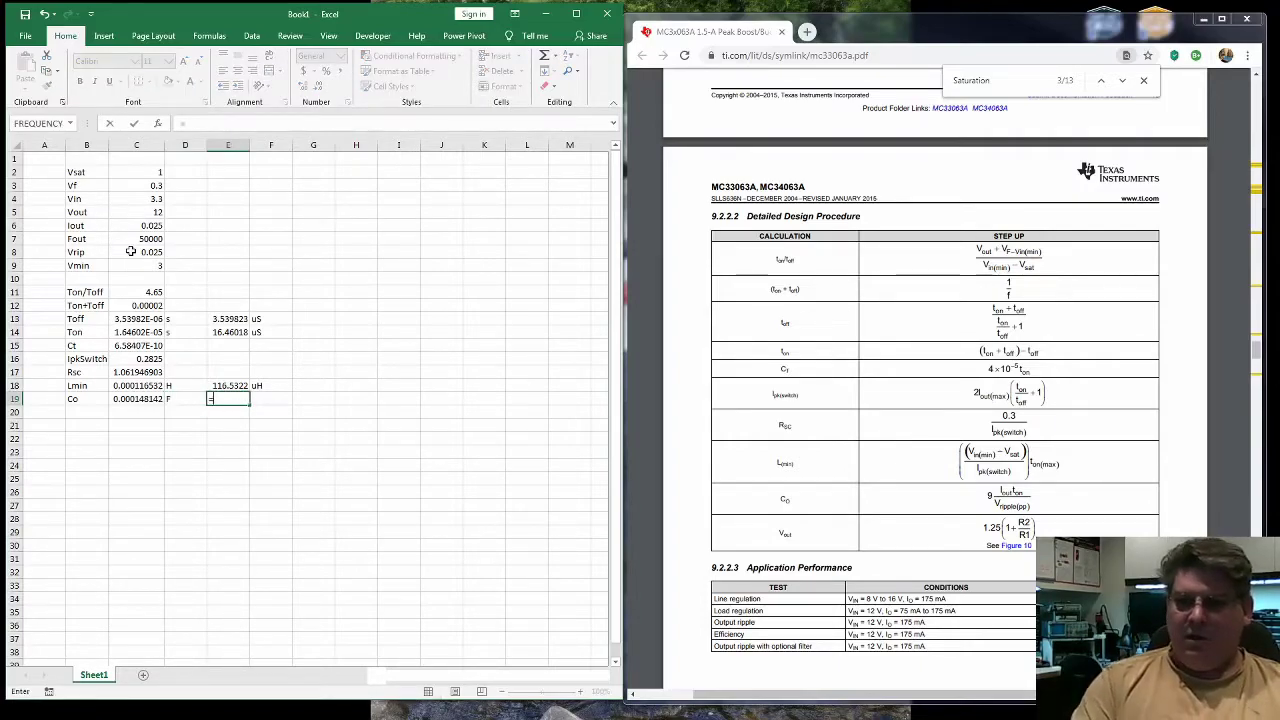
{"action": "key", "text": "Left"}
{"action": "key", "text": "Left"}
{"action": "key", "text": "Left"}
{"action": "key", "text": "Right"}
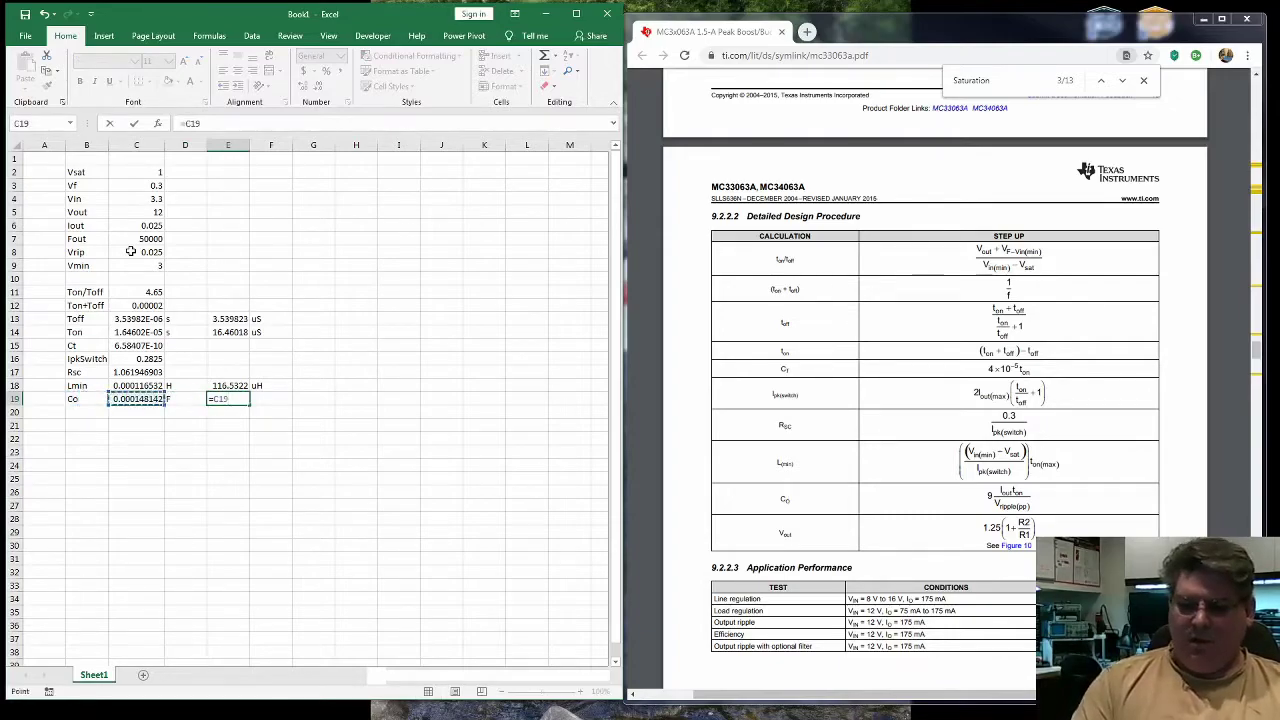
{"action": "type", "text": "*"}
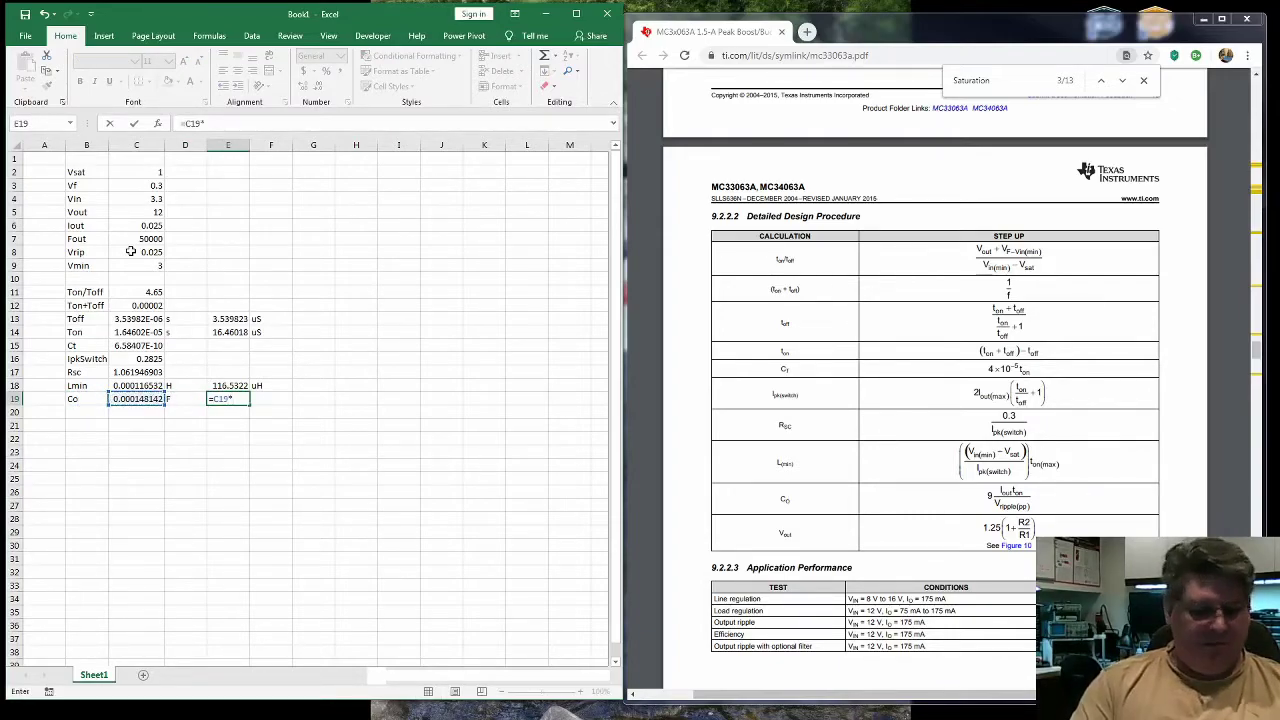
{"action": "type", "text": "10^6"}
{"action": "key", "text": "ctrl+Return"}
{"action": "key", "text": "Right"}
{"action": "type", "text": "u"}
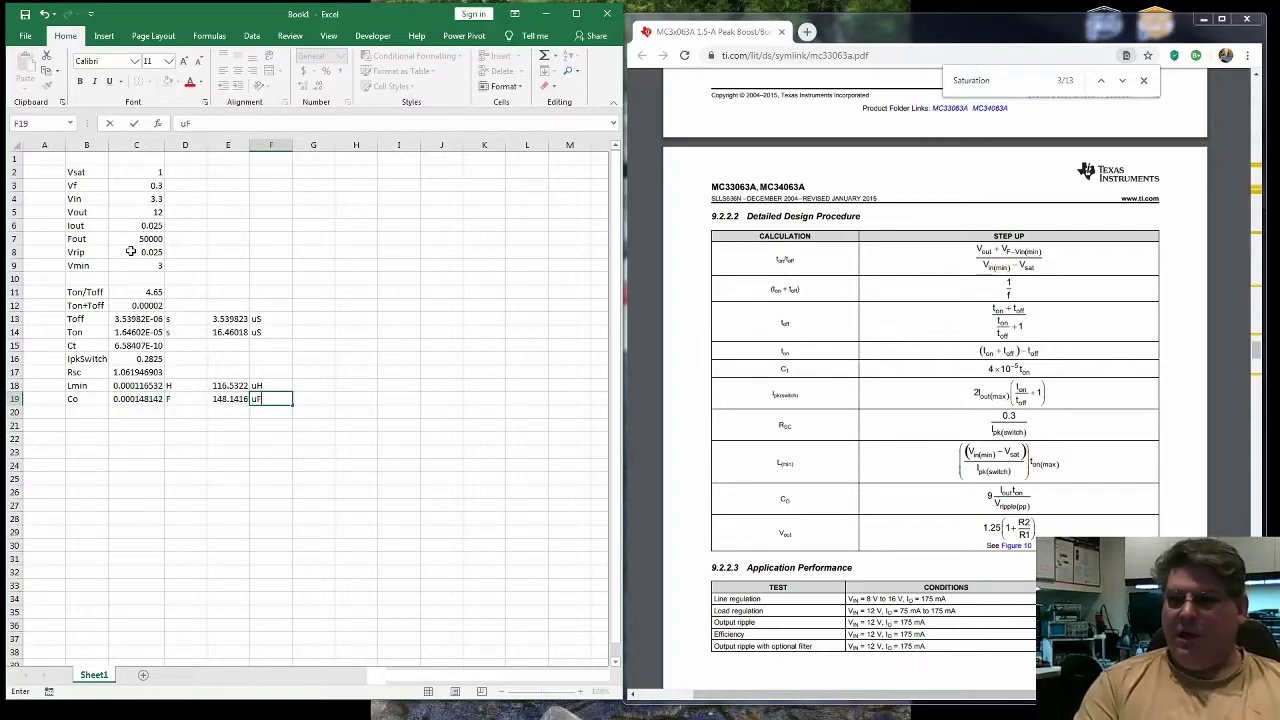
{"action": "key", "text": "Return"}
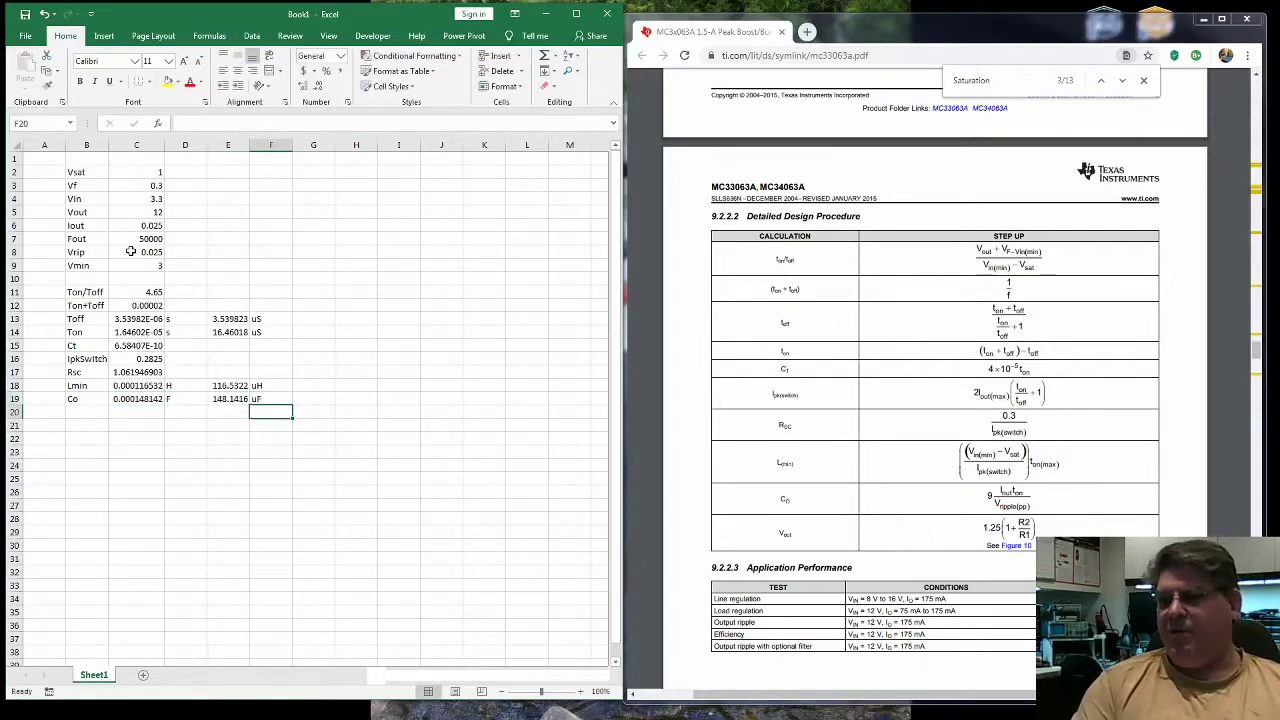
{"action": "key", "text": "Left"}
{"action": "key", "text": "Left"}
{"action": "key", "text": "Left"}
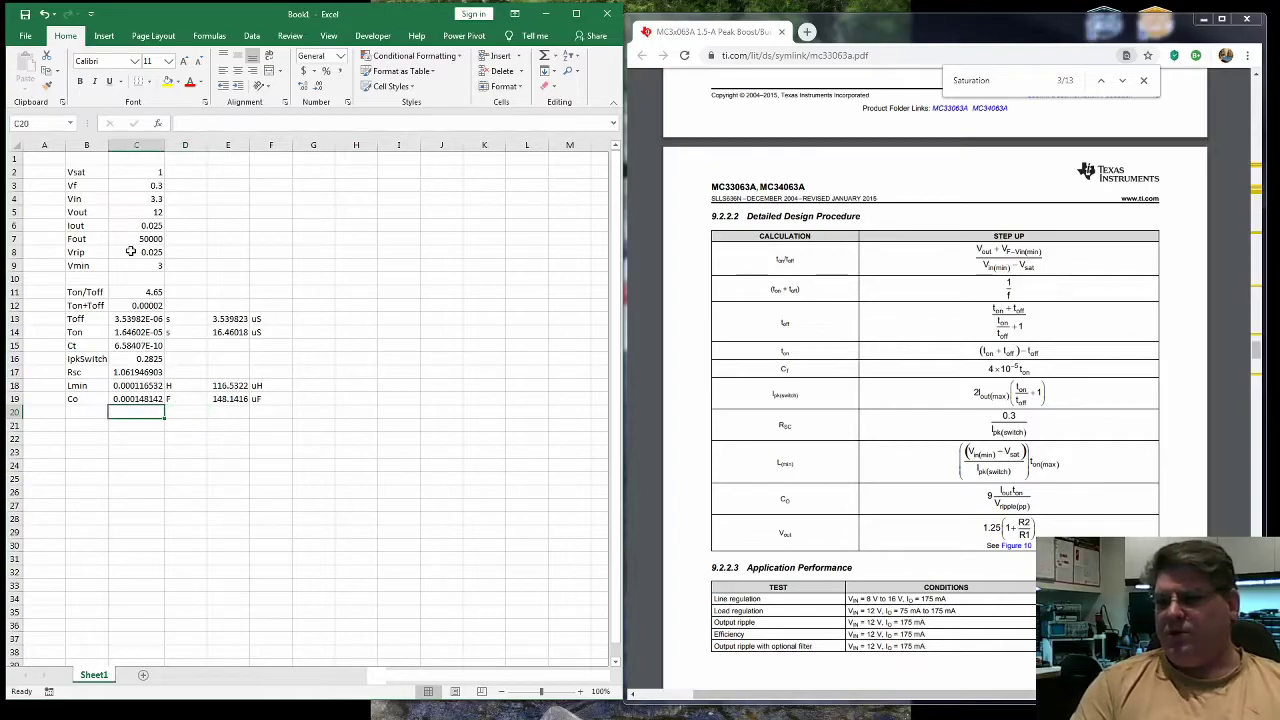
{"action": "key", "text": "Left"}
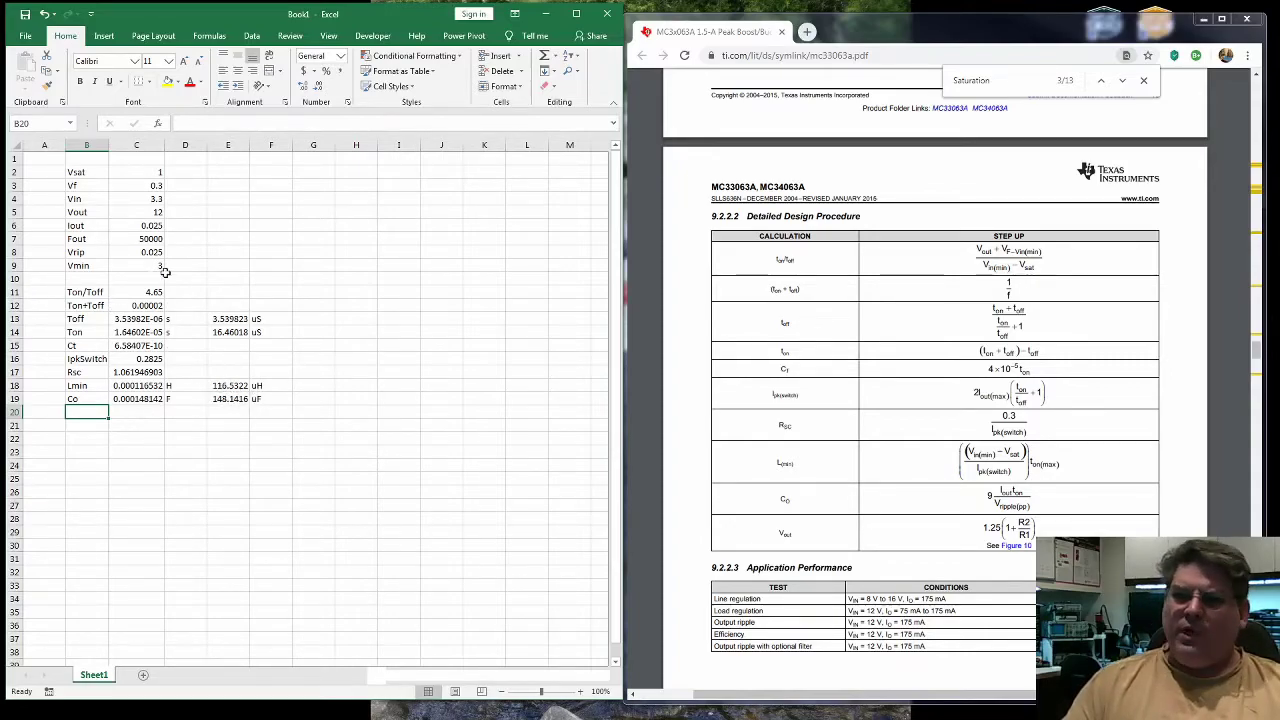
Step: Set the switching frequency Fout in C7 to 75000 to recalculate the design values
{"action": "double_click", "coordinate": [143, 239]}
{"action": "key", "text": "BackSpace"}
{"action": "key", "text": "BackSpace"}
{"action": "type", "text": "75"}
{"action": "key", "text": "Return"}
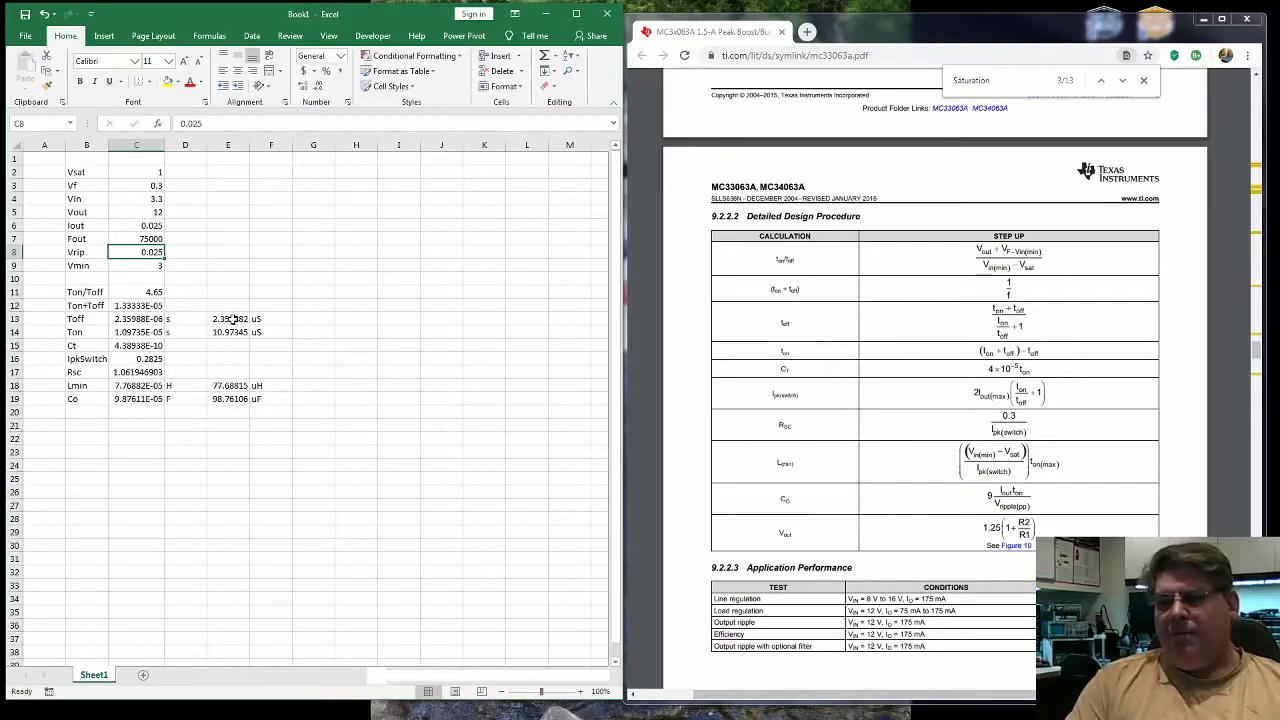
Step: Change the Fout frequency in C7 to 25000 to recalculate the inductor and capacitor values
{"action": "key", "text": "Up"}
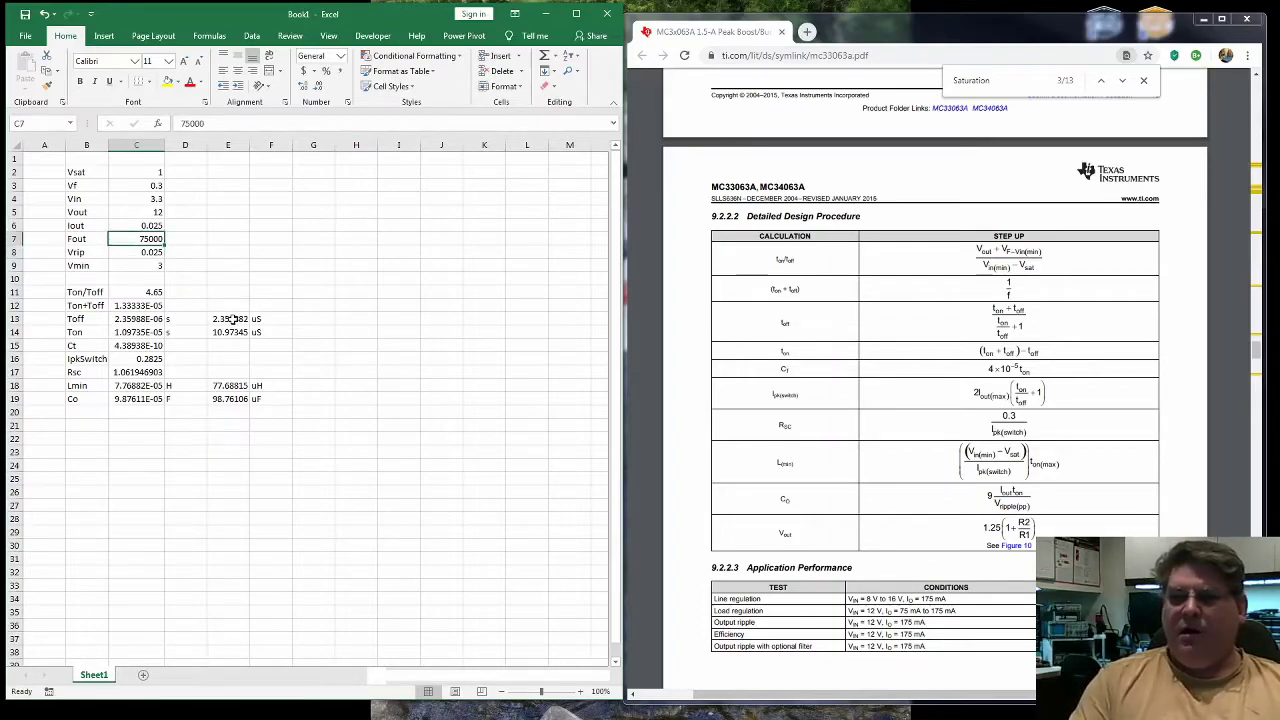
{"action": "double_click", "coordinate": [147, 238]}
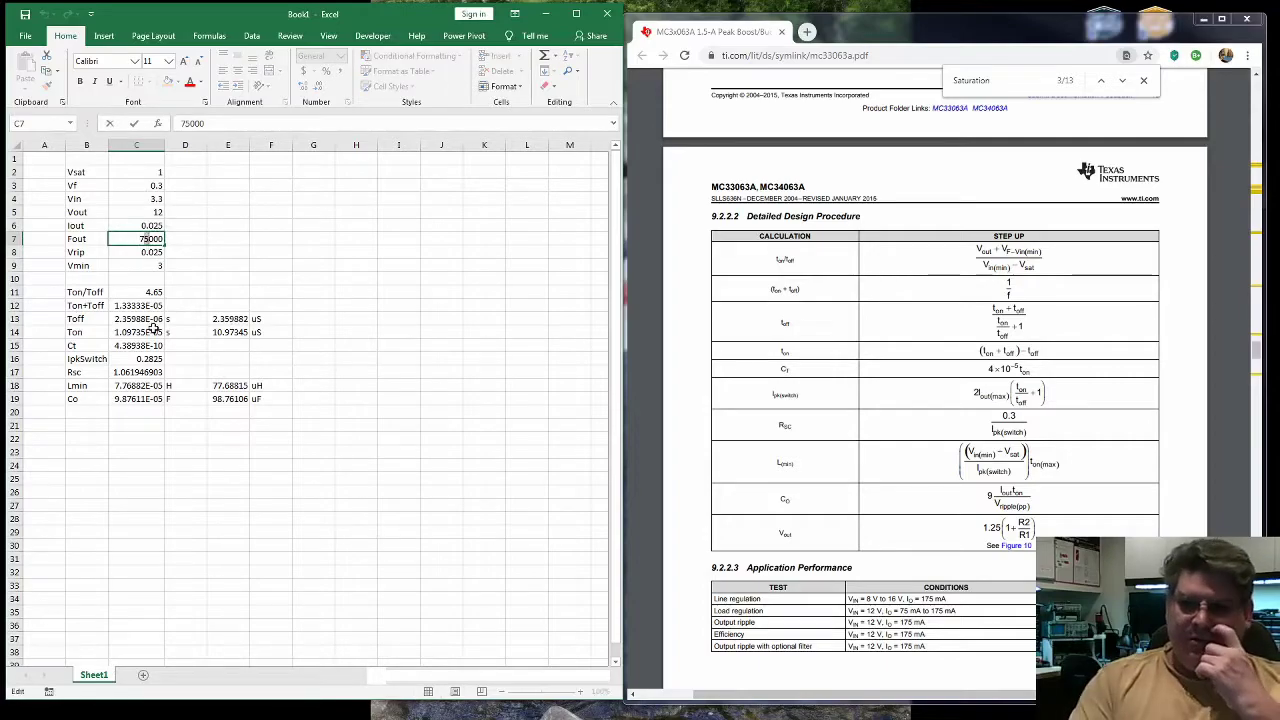
{"action": "key", "text": "BackSpace"}
{"action": "type", "text": "2"}
{"action": "key", "text": "Return"}
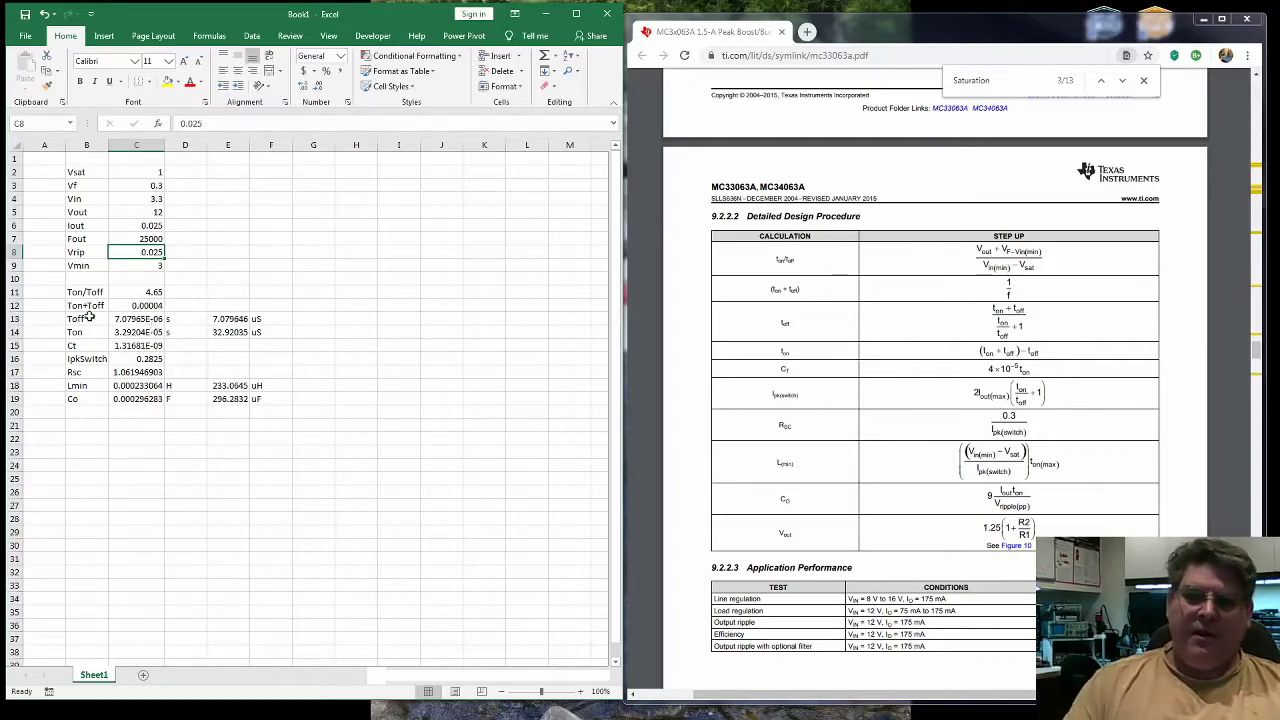
Step: Open the Fout value in C7 for editing
{"action": "double_click", "coordinate": [147, 240]}
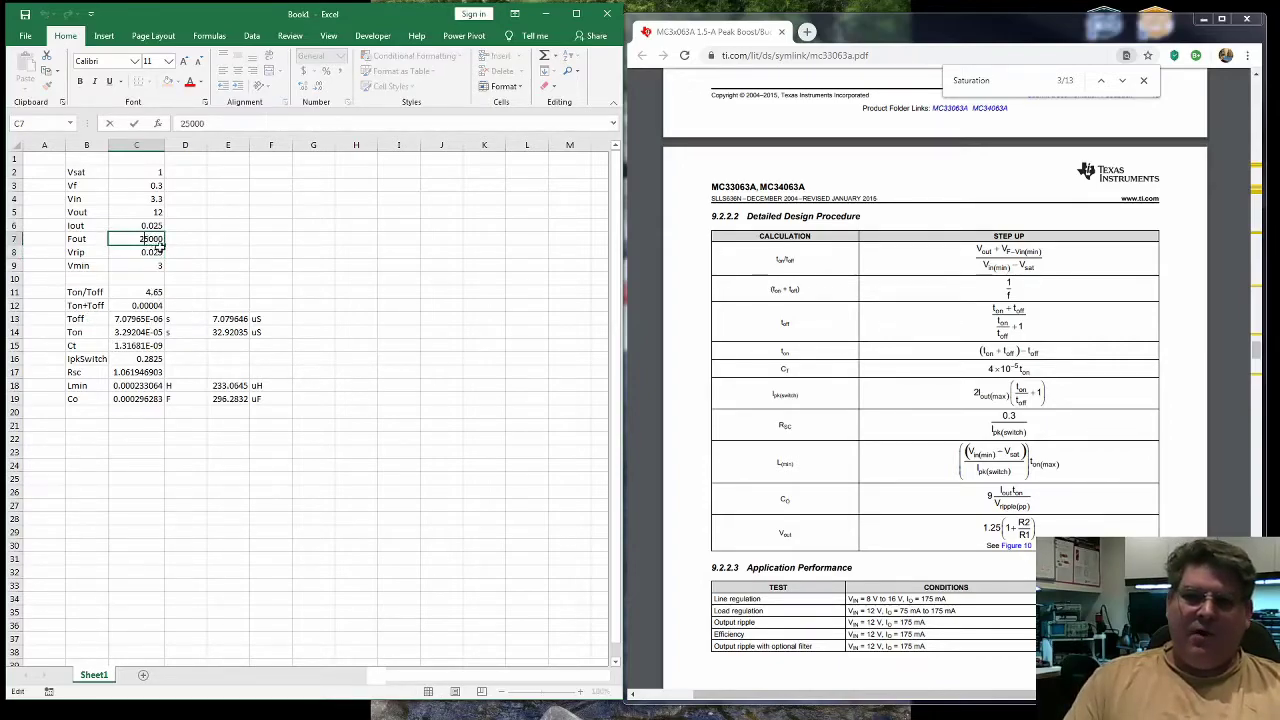
Step: Set the Fout value in C7 to 100000
{"action": "key", "text": "BackSpace"}
{"action": "key", "text": "BackSpace"}
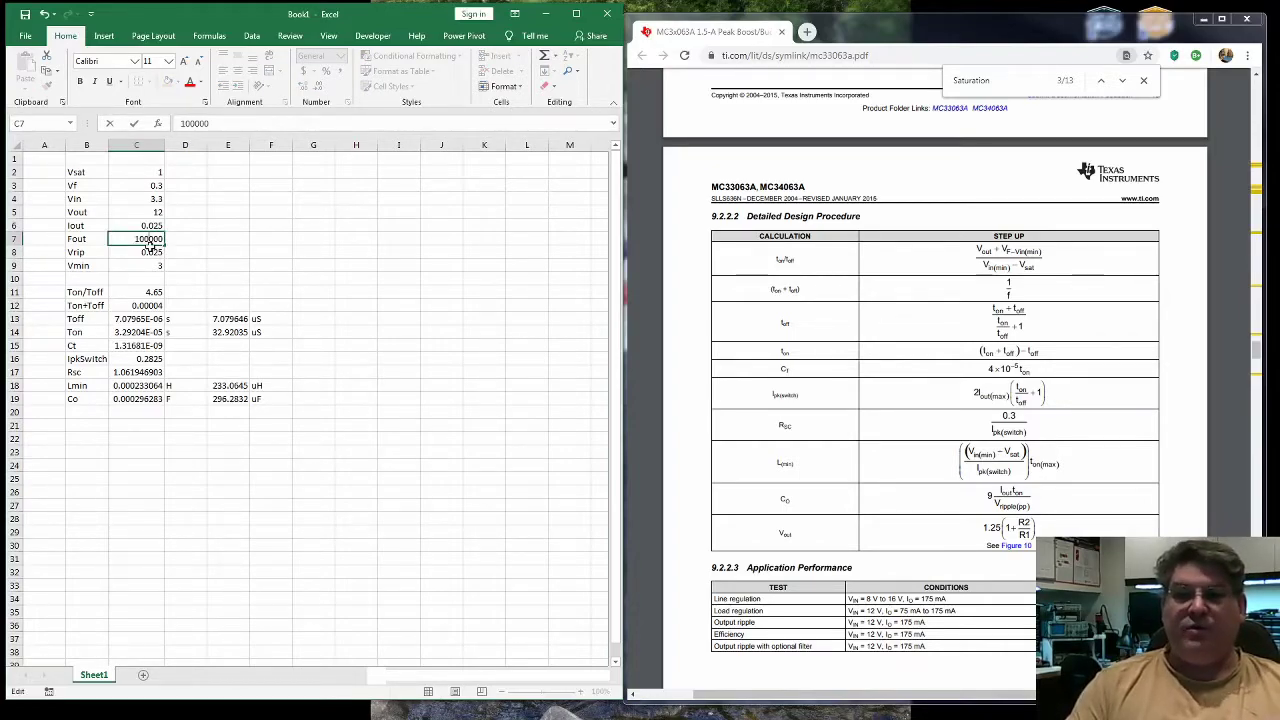
{"action": "type", "text": "100"}
{"action": "key", "text": "Return"}
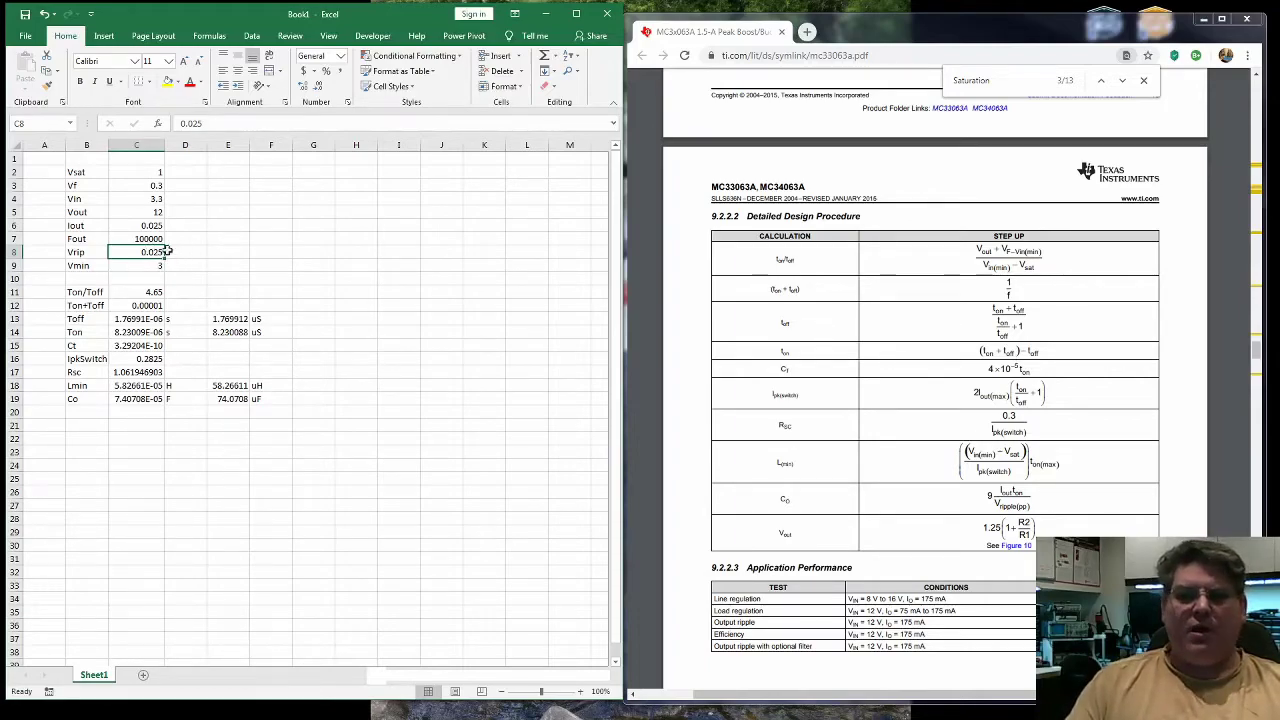
Step: Set the Fout switching frequency in C7 to 75000
{"action": "double_click", "coordinate": [146, 240]}
{"action": "key", "text": "BackSpace"}
{"action": "key", "text": "BackSpace"}
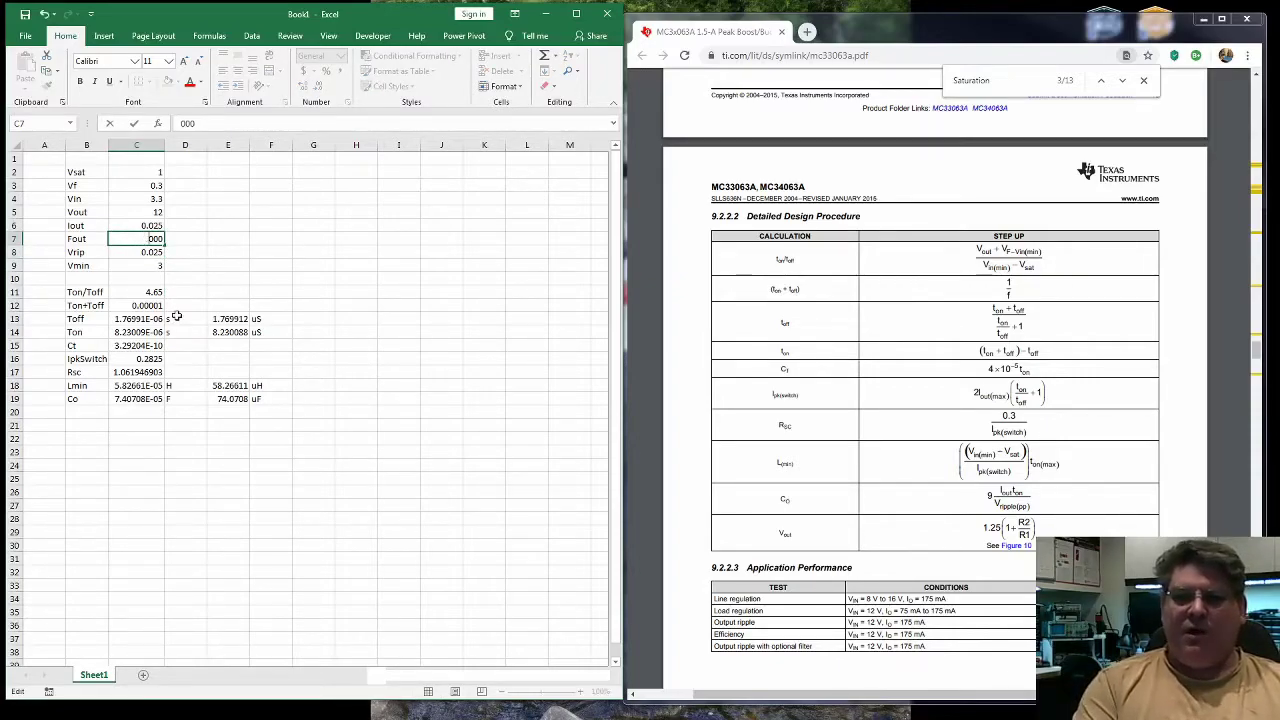
{"action": "type", "text": "75"}
{"action": "key", "text": "Return"}
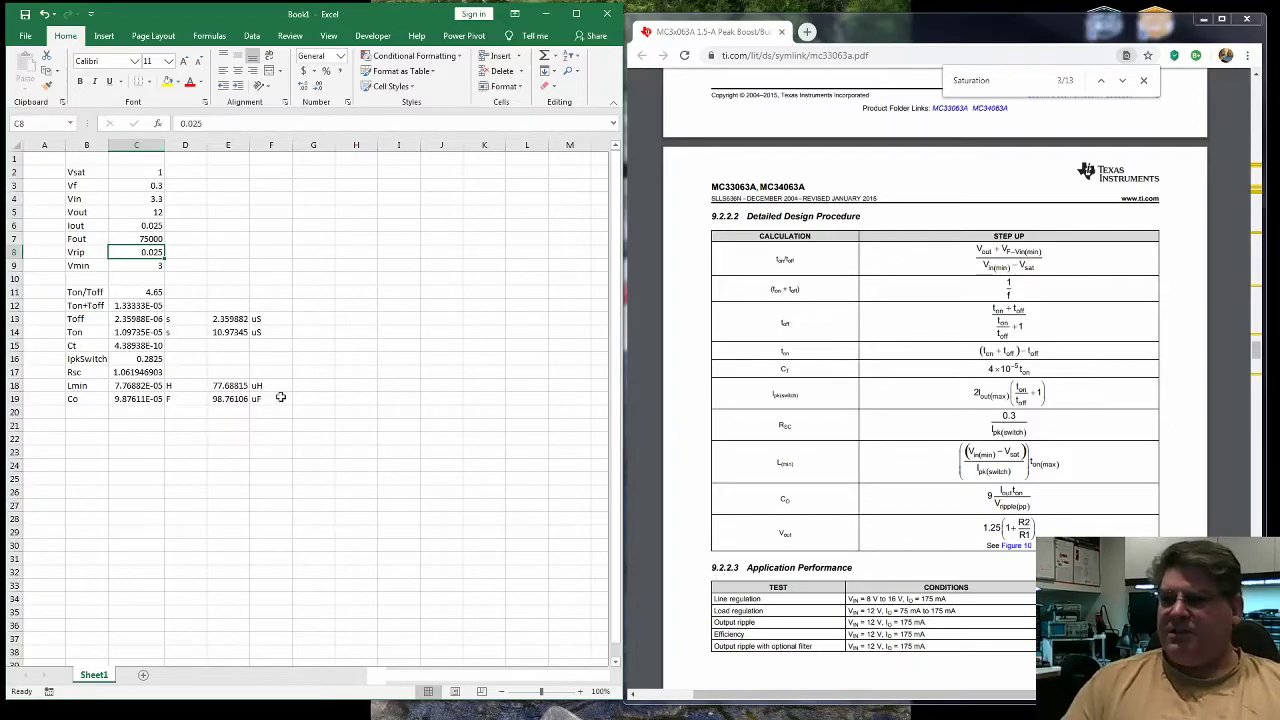
{"action": "left_click", "coordinate": [84, 411]}
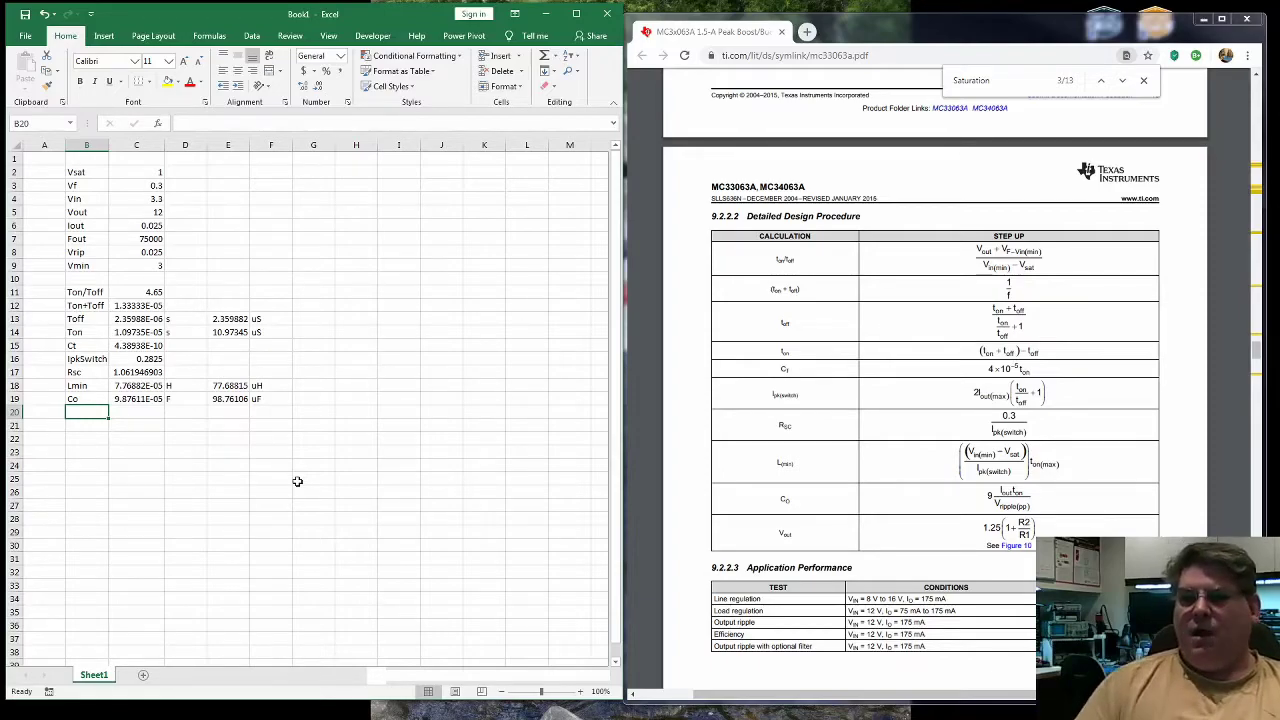
Step: Try a ripple voltage (Vrip) of 0.05 in C8
{"action": "left_click", "coordinate": [152, 252]}
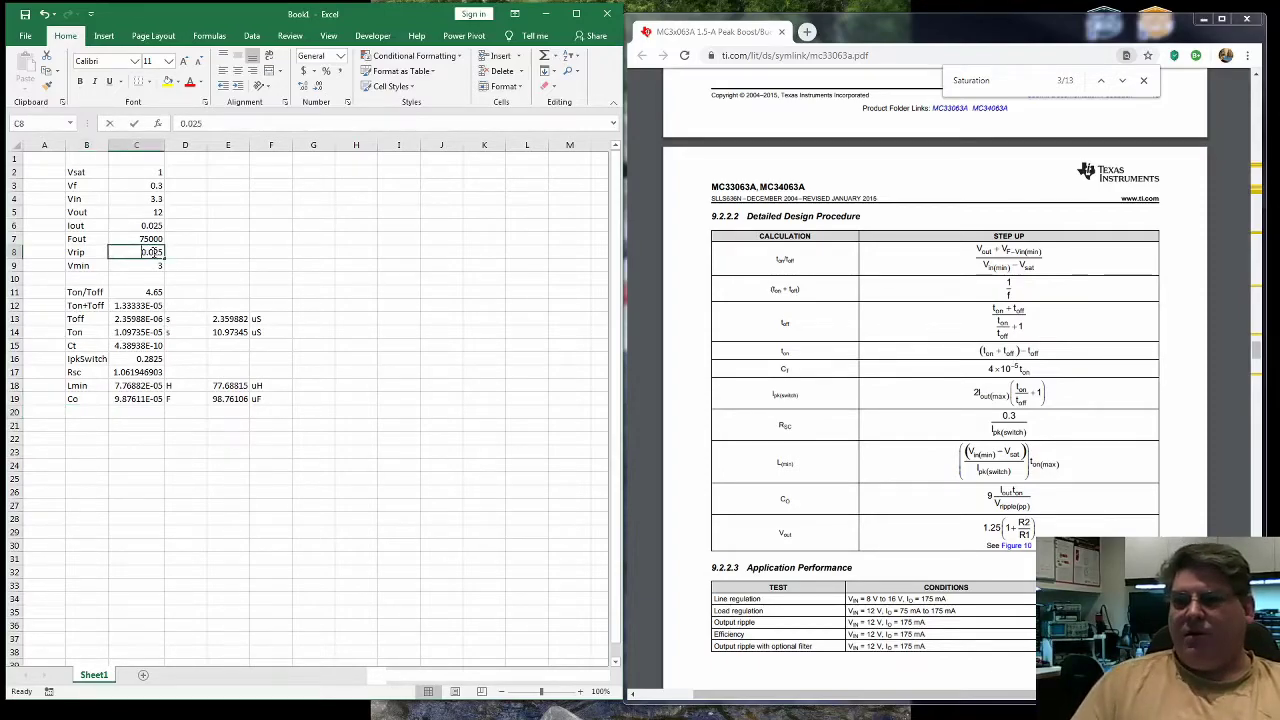
{"action": "double_click", "coordinate": [152, 252]}
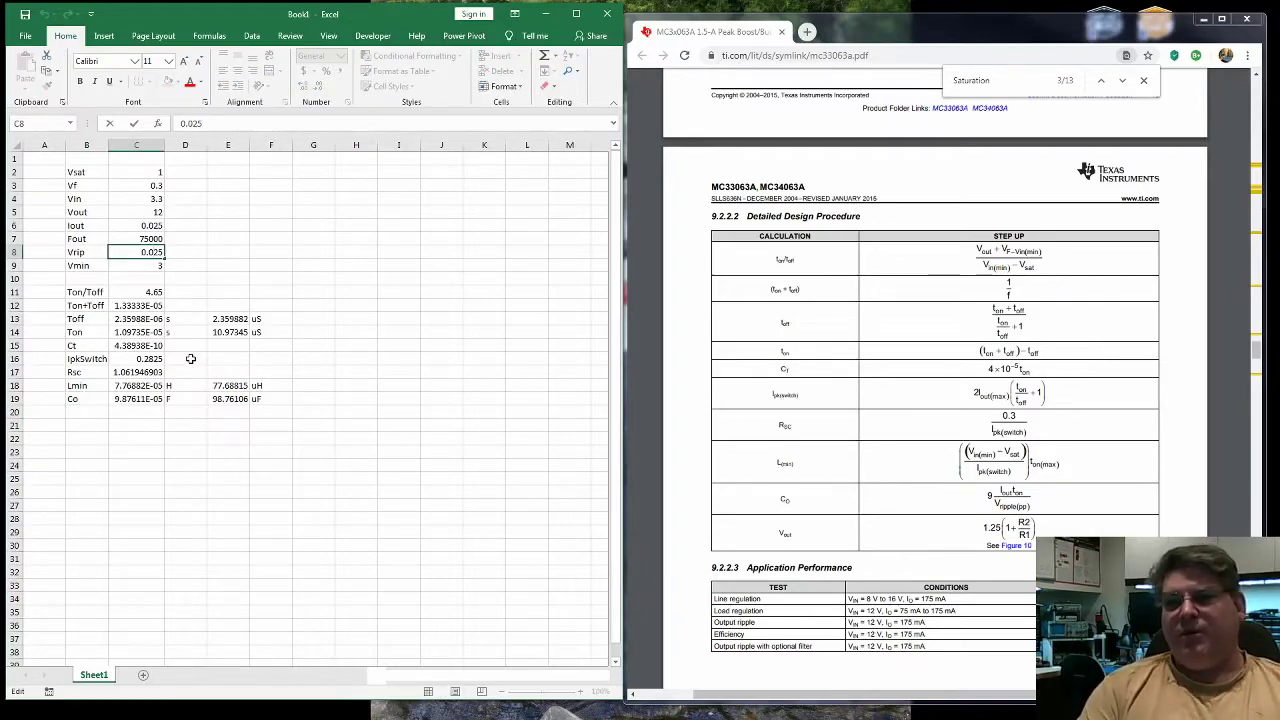
{"action": "key", "text": "Delete"}
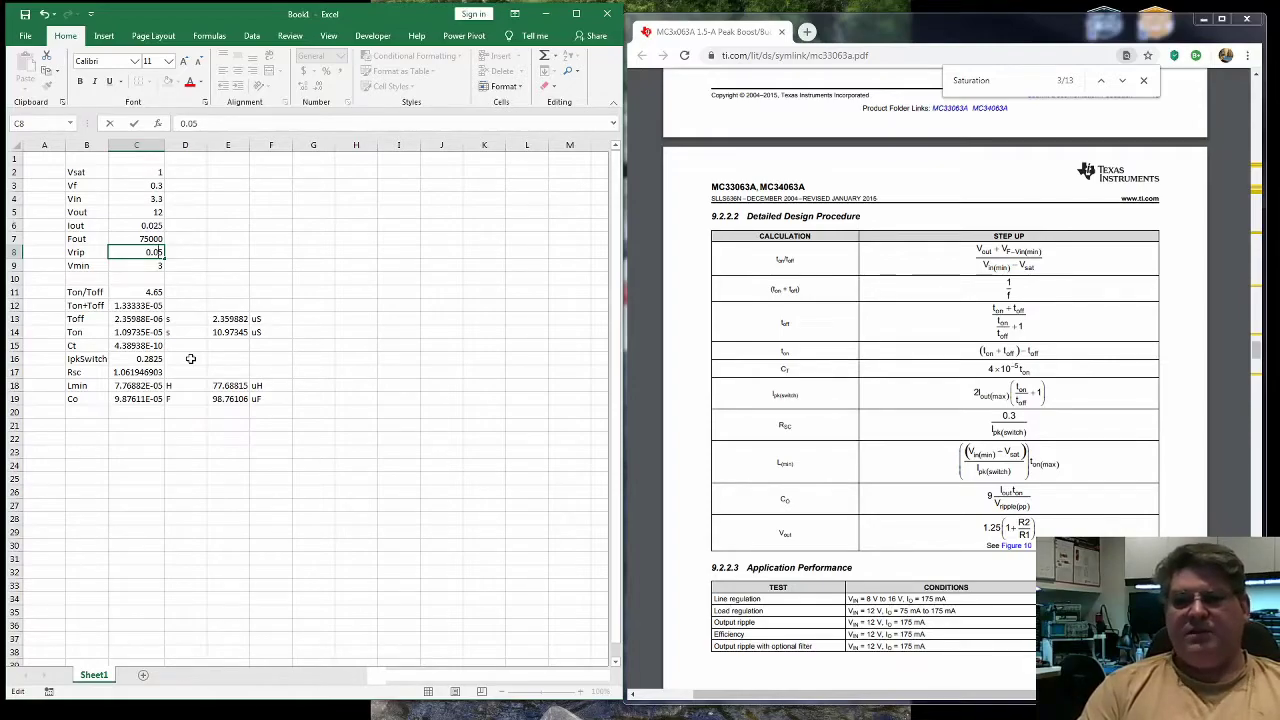
{"action": "key", "text": "Return"}
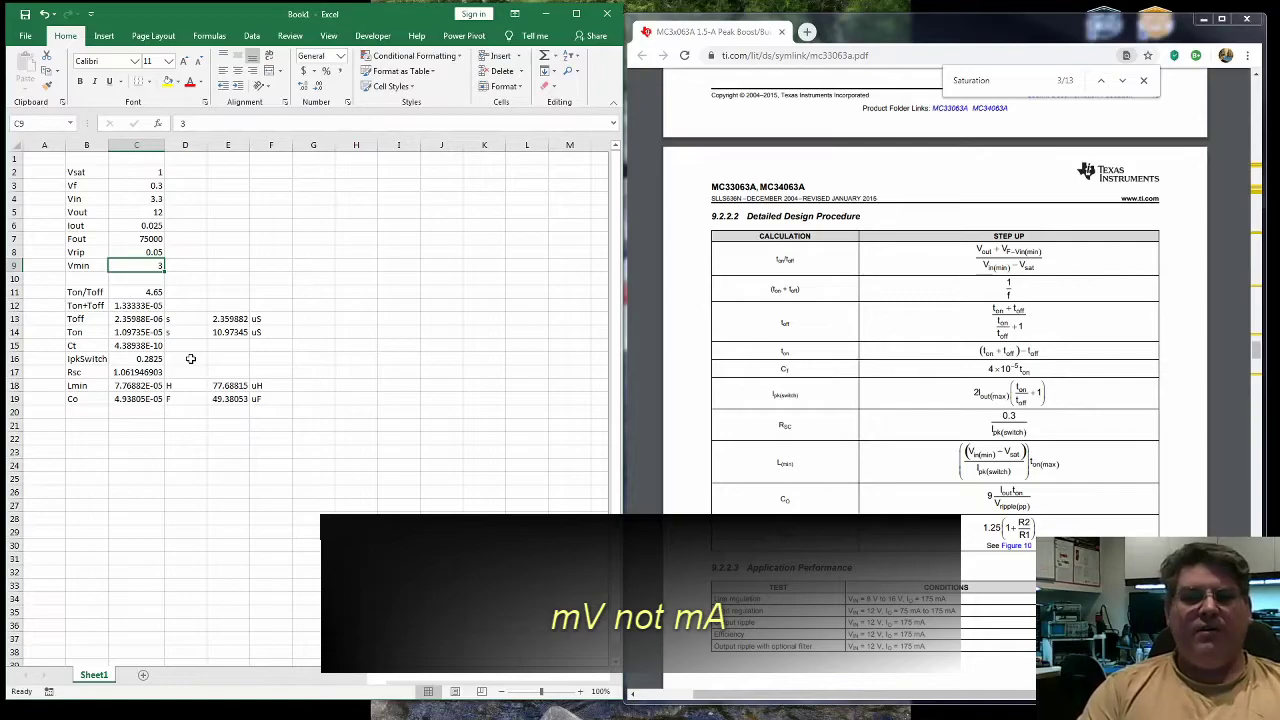
{"action": "key", "text": "Up"}
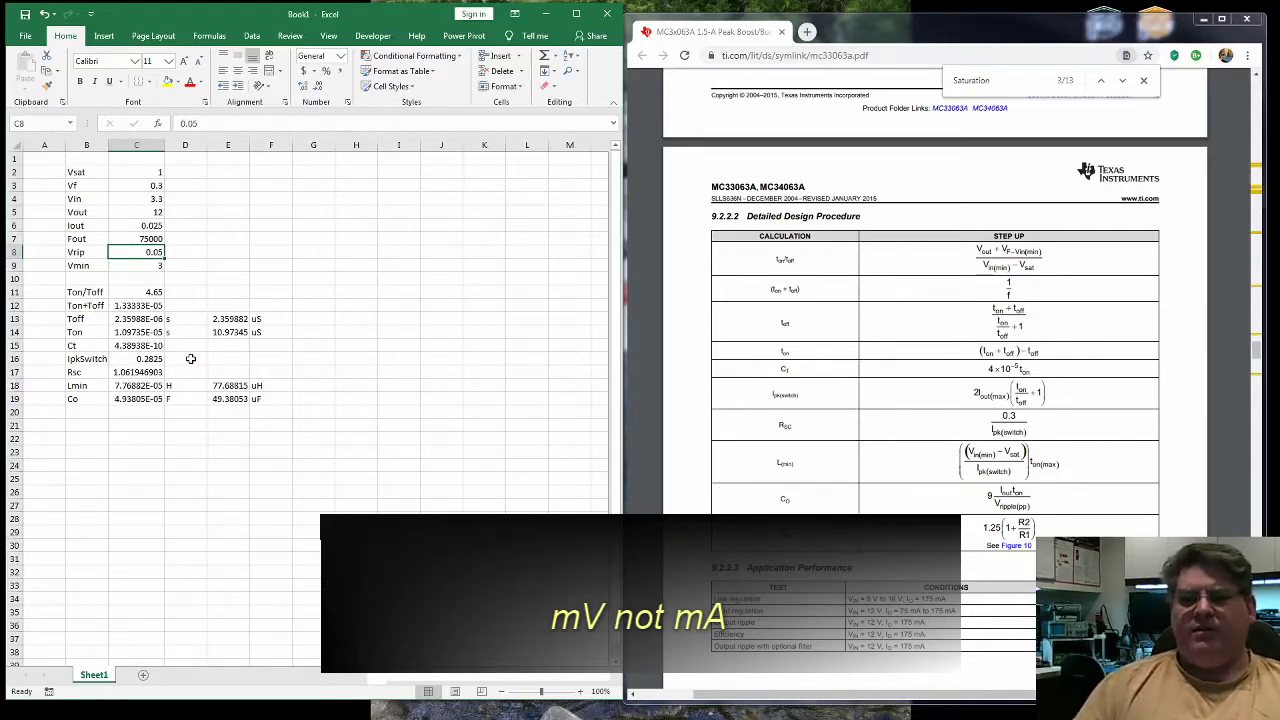
Step: Try a ripple voltage (Vrip) of 0.1 in C8
{"action": "double_click", "coordinate": [157, 252]}
{"action": "key", "text": "BackSpace"}
{"action": "key", "text": "BackSpace"}
{"action": "type", "text": "1"}
{"action": "key", "text": "Return"}
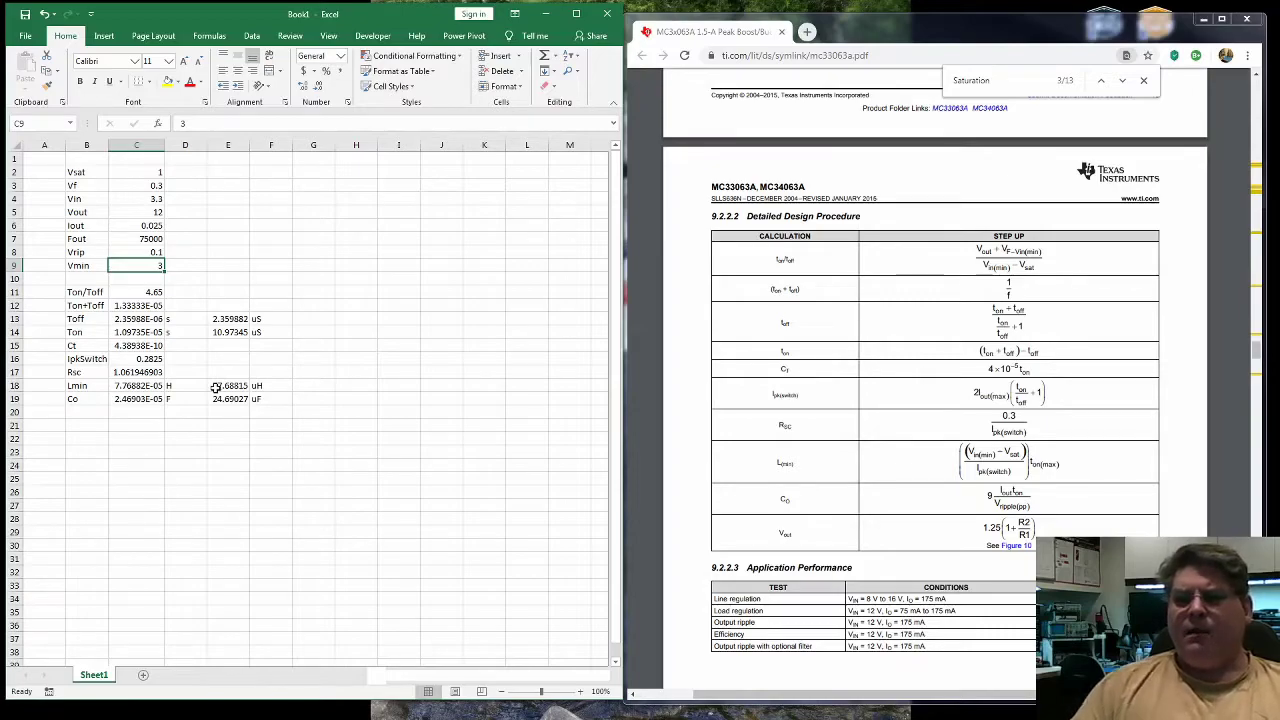
Step: Restore the Vrip value in C8 to 0.025
{"action": "key", "text": "Up"}
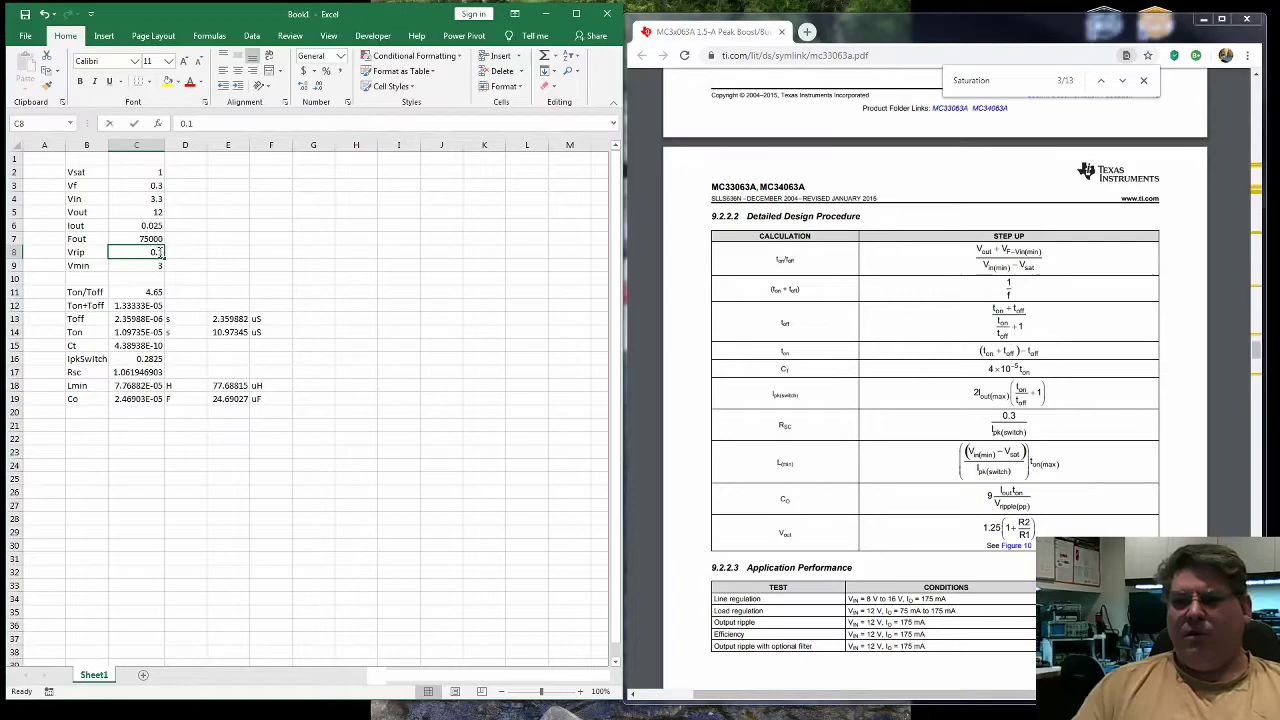
{"action": "type", "text": "0.0251"}
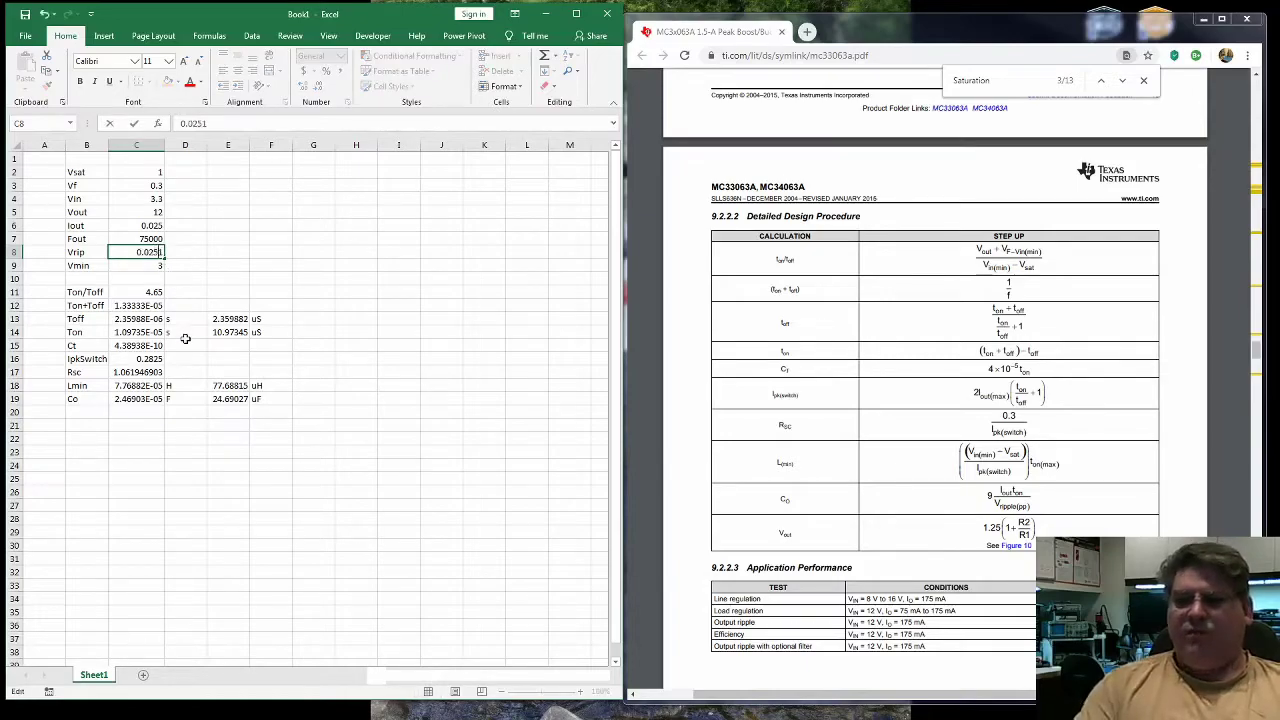
{"action": "key", "text": "Return"}
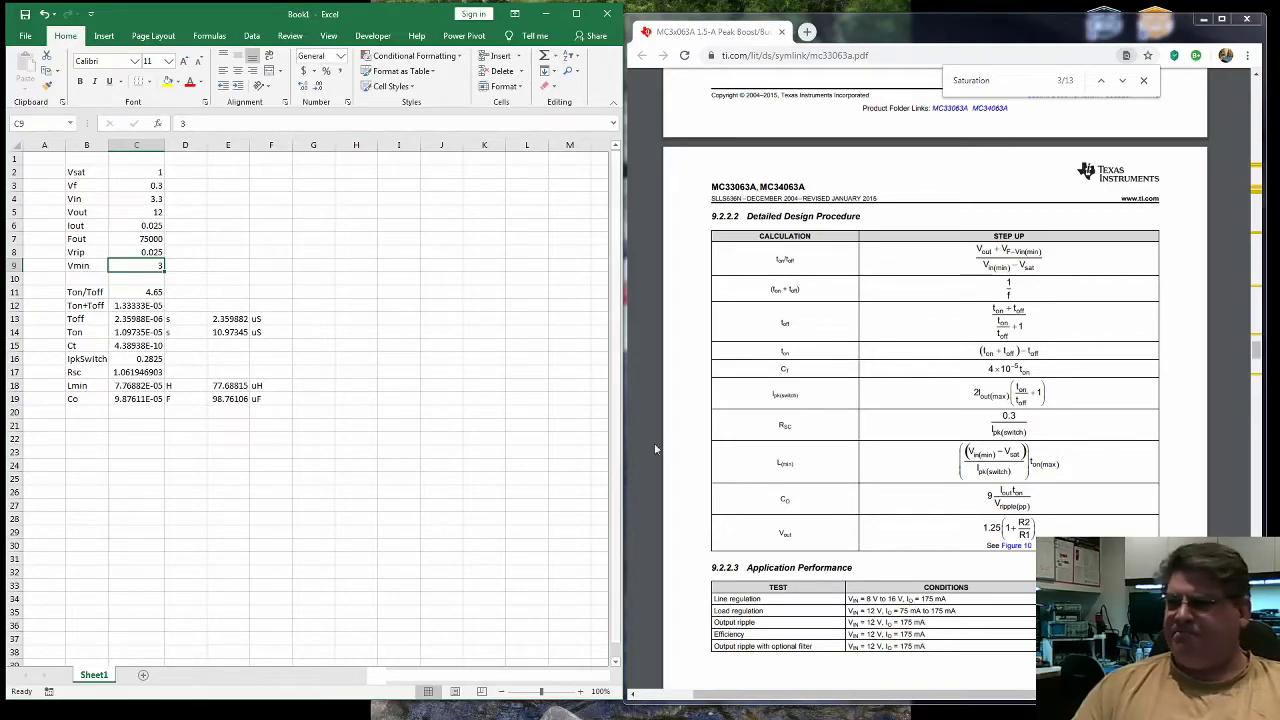
Step: Follow the Figure 10 reference in the datasheet and examine the step-up converter schematic with its R1/R2 output voltage formula
{"action": "left_click", "coordinate": [100, 413]}
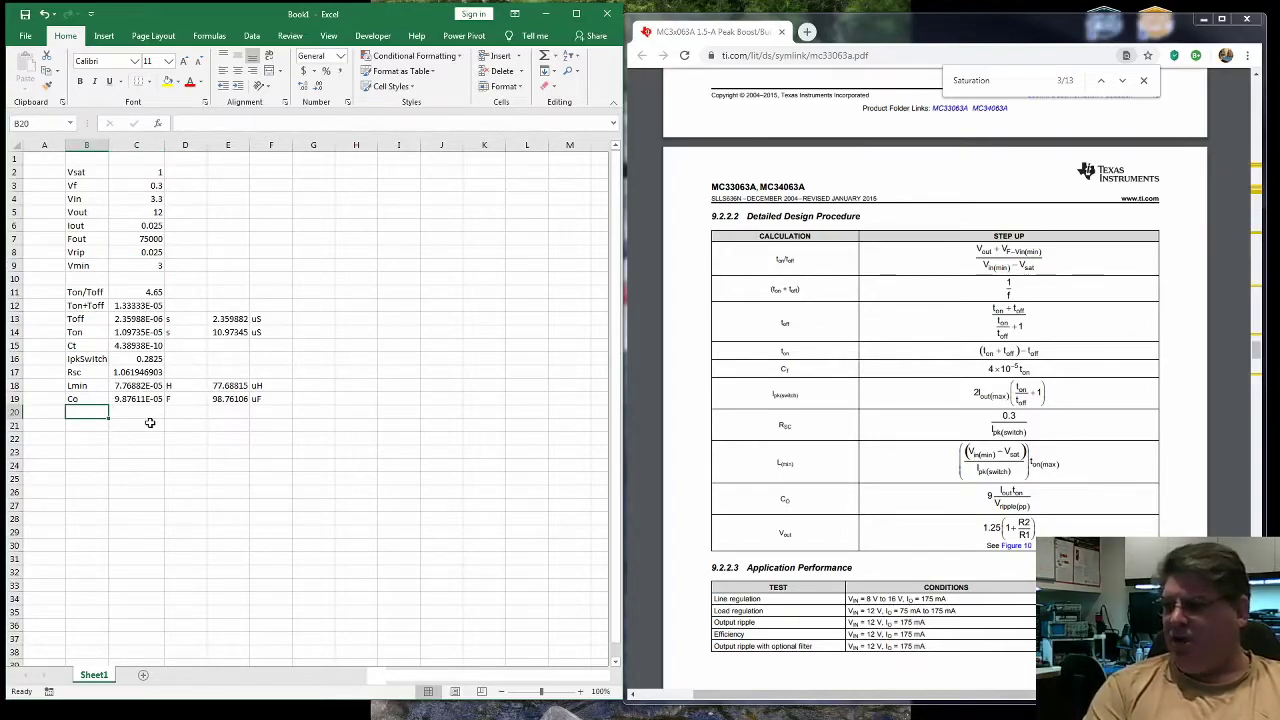
{"action": "left_click", "coordinate": [1027, 546]}
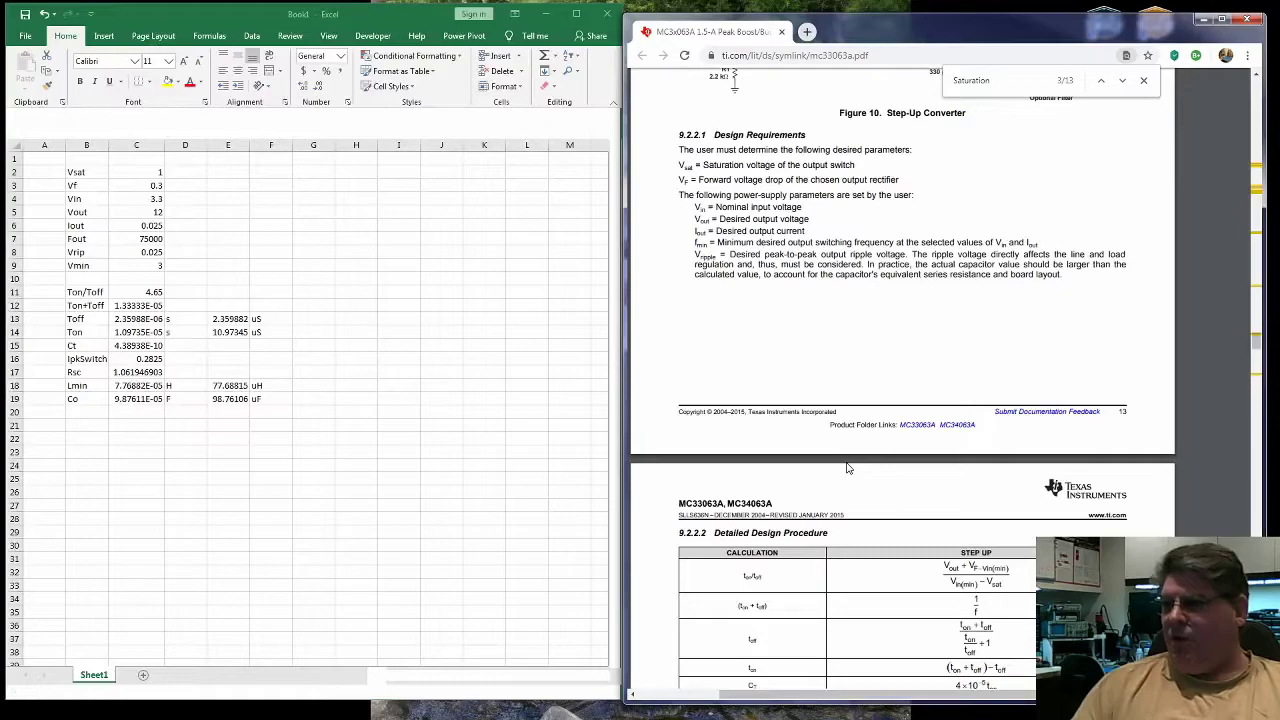
{"action": "scroll", "coordinate": [878, 380], "scroll_direction": "up", "scroll_amount": 1}
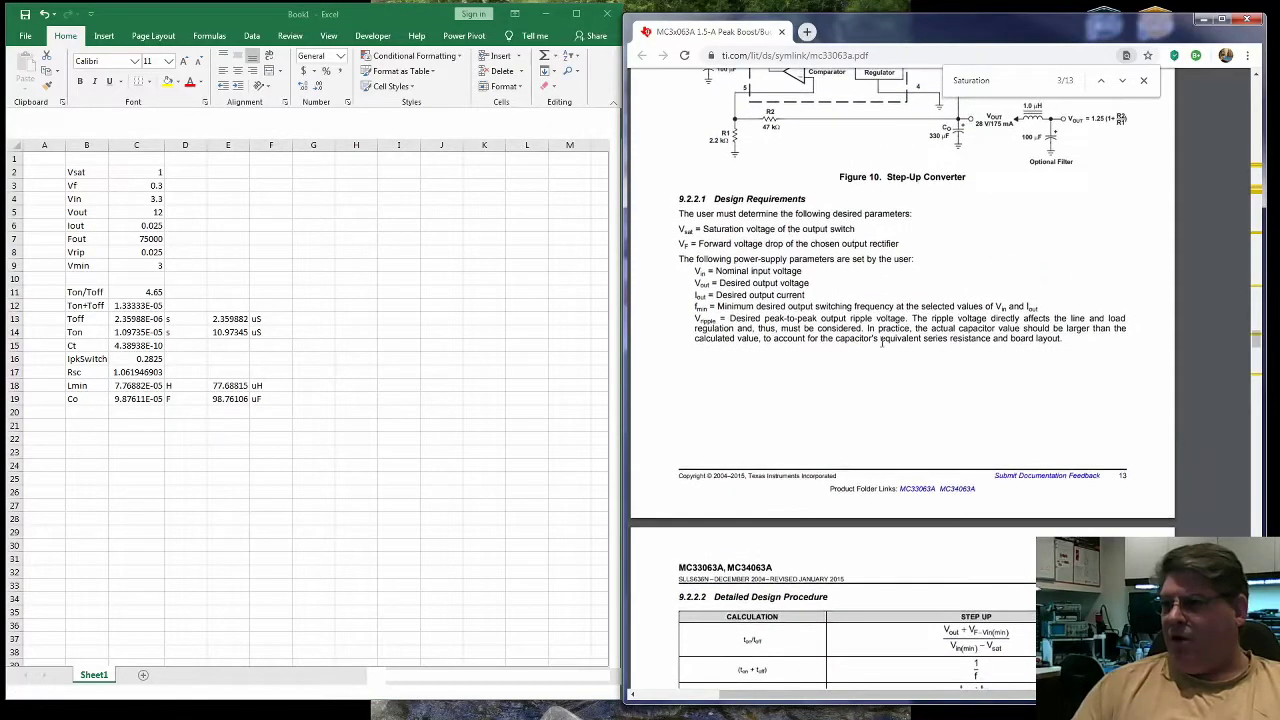
{"action": "scroll", "coordinate": [880, 344], "scroll_direction": "up", "scroll_amount": 1}
{"action": "scroll", "coordinate": [878, 345], "scroll_direction": "up", "scroll_amount": 1}
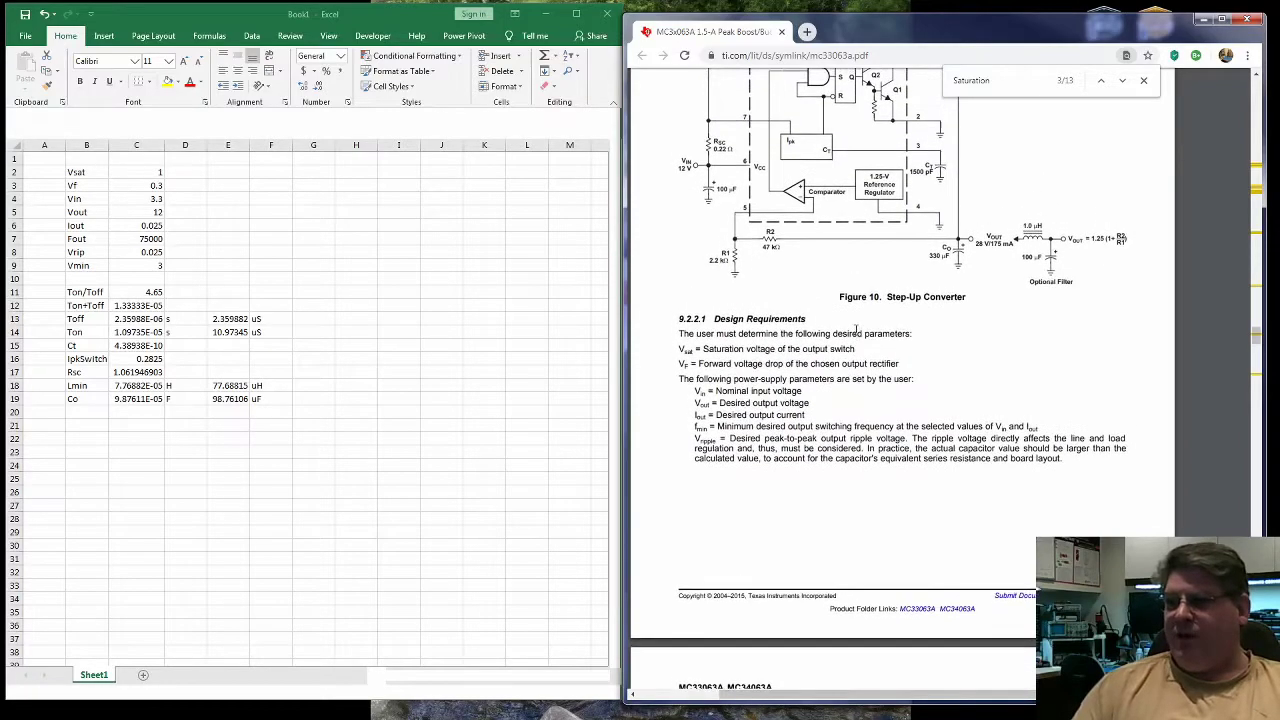
Step: Add an R2 entry in row 21 of the spreadsheet, with the label in B21 and 47000 in C21
{"action": "left_click", "coordinate": [72, 410]}
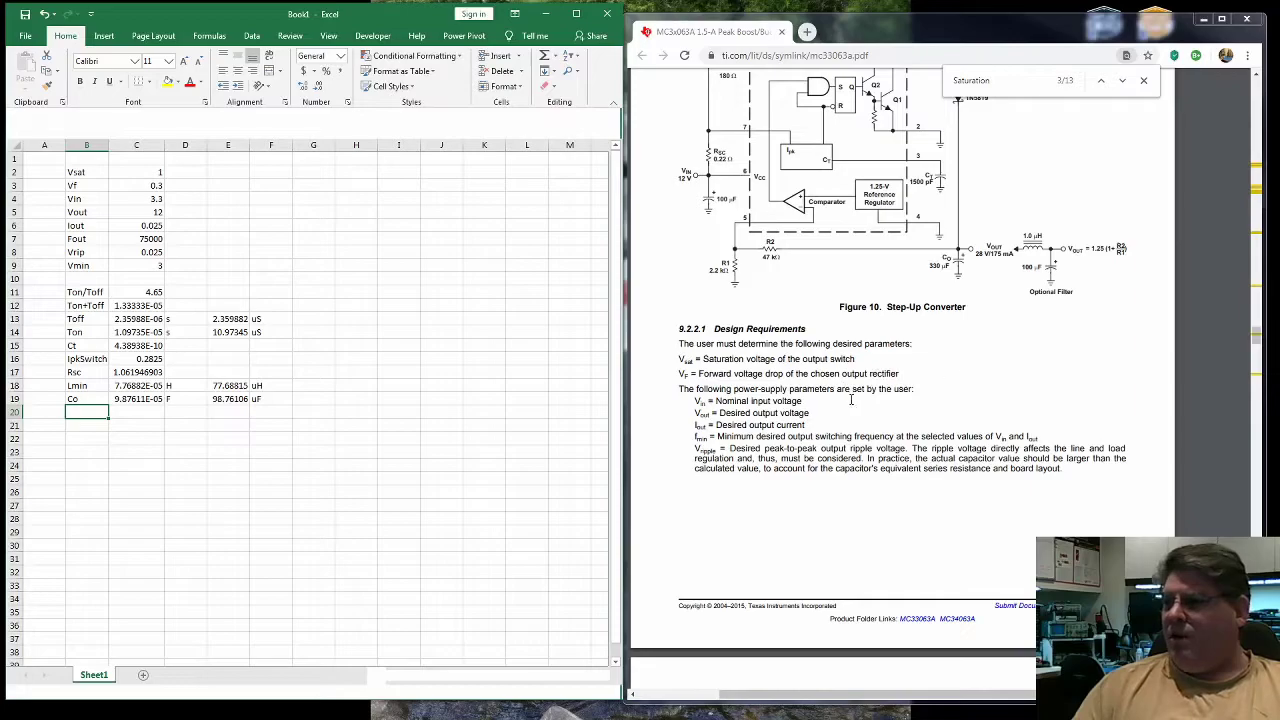
{"action": "left_click", "coordinate": [90, 422]}
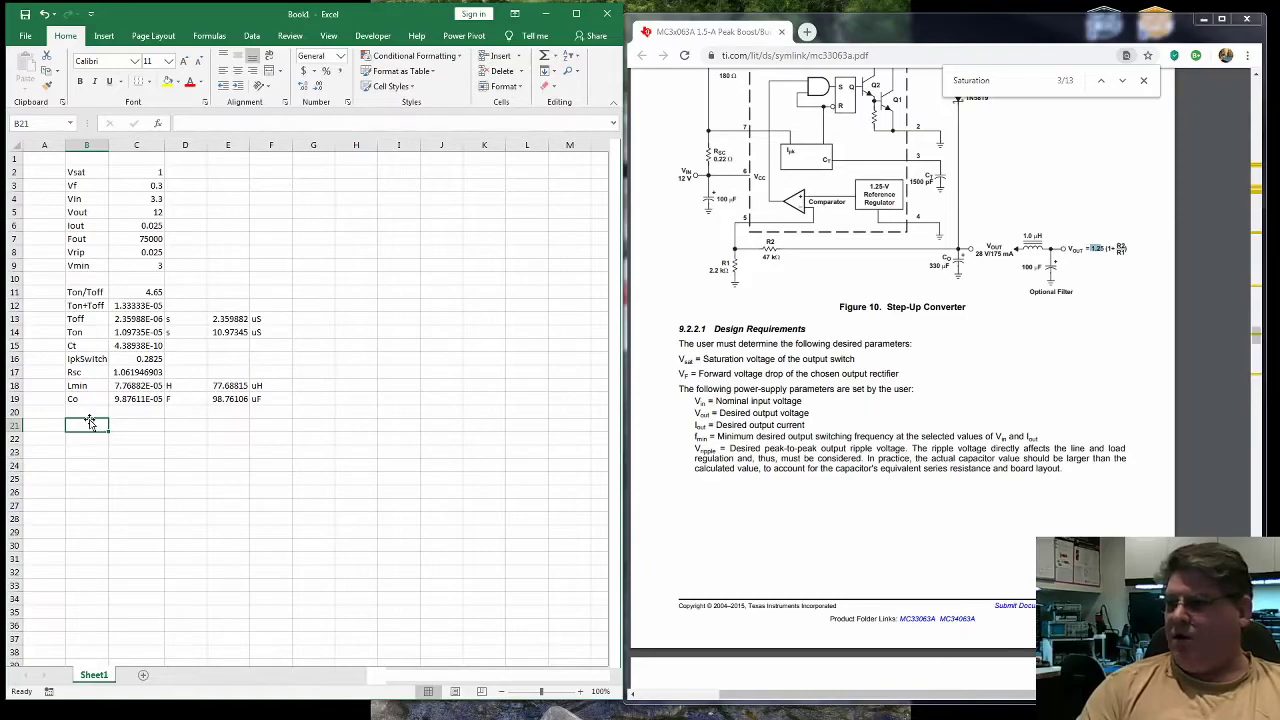
{"action": "type", "text": "R"}
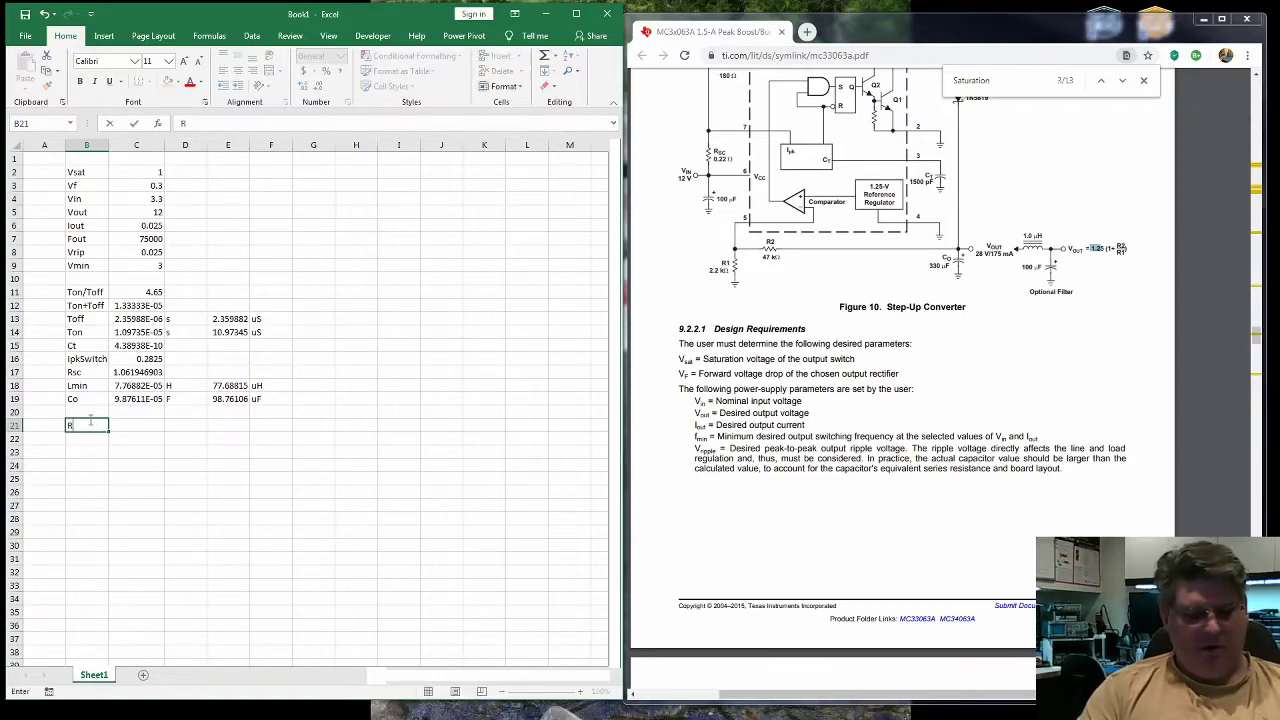
{"action": "type", "text": "2"}
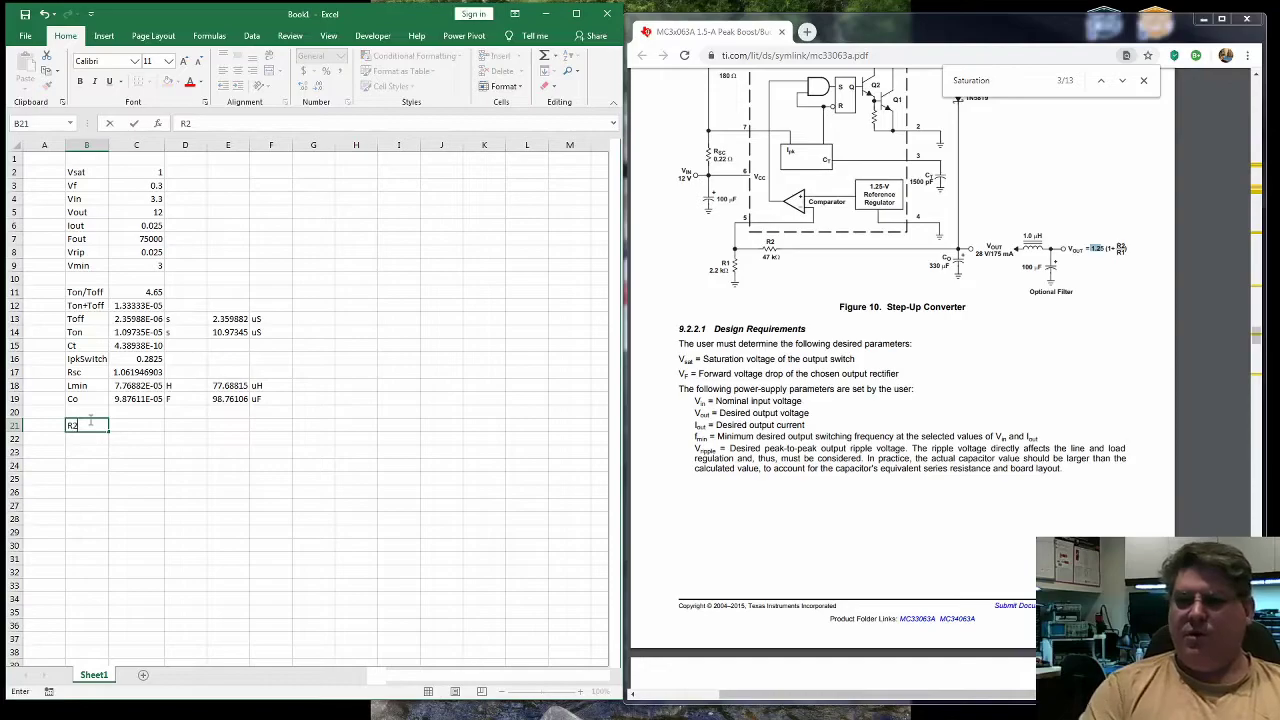
{"action": "key", "text": "Tab"}
{"action": "type", "text": "47"}
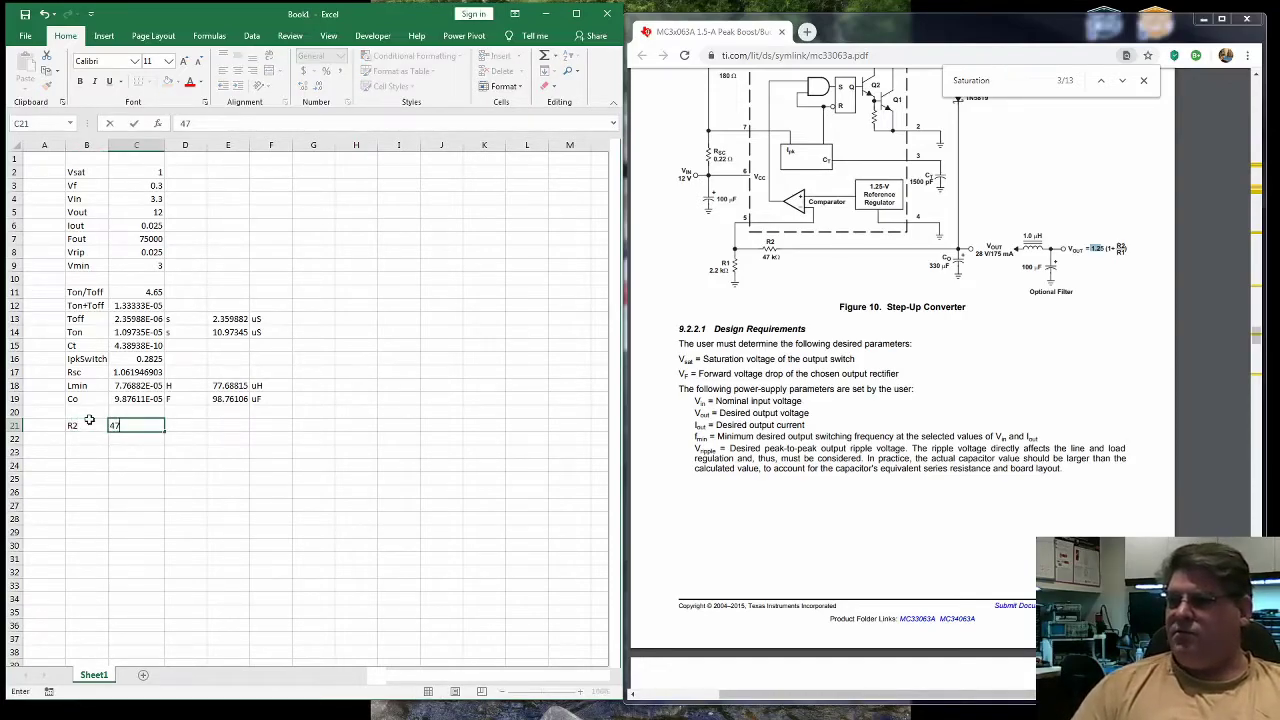
{"action": "type", "text": "000"}
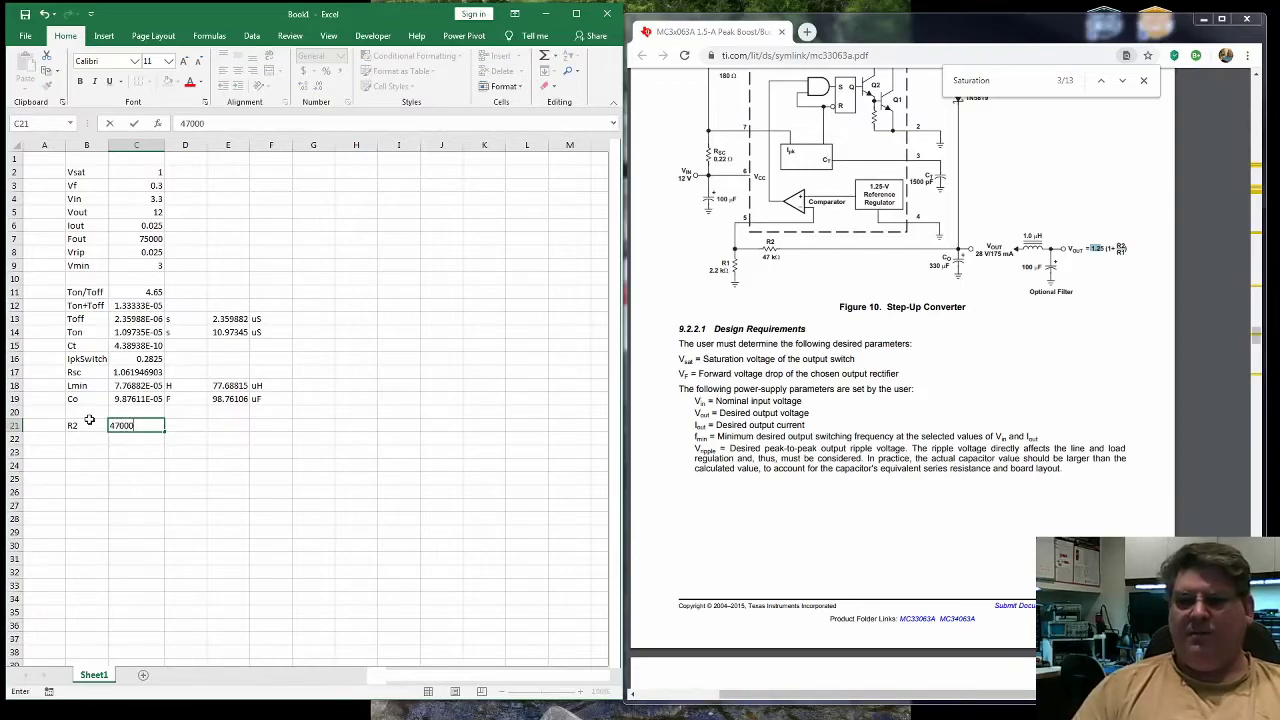
{"action": "key", "text": "ctrl+Return"}
{"action": "key", "text": "Return"}
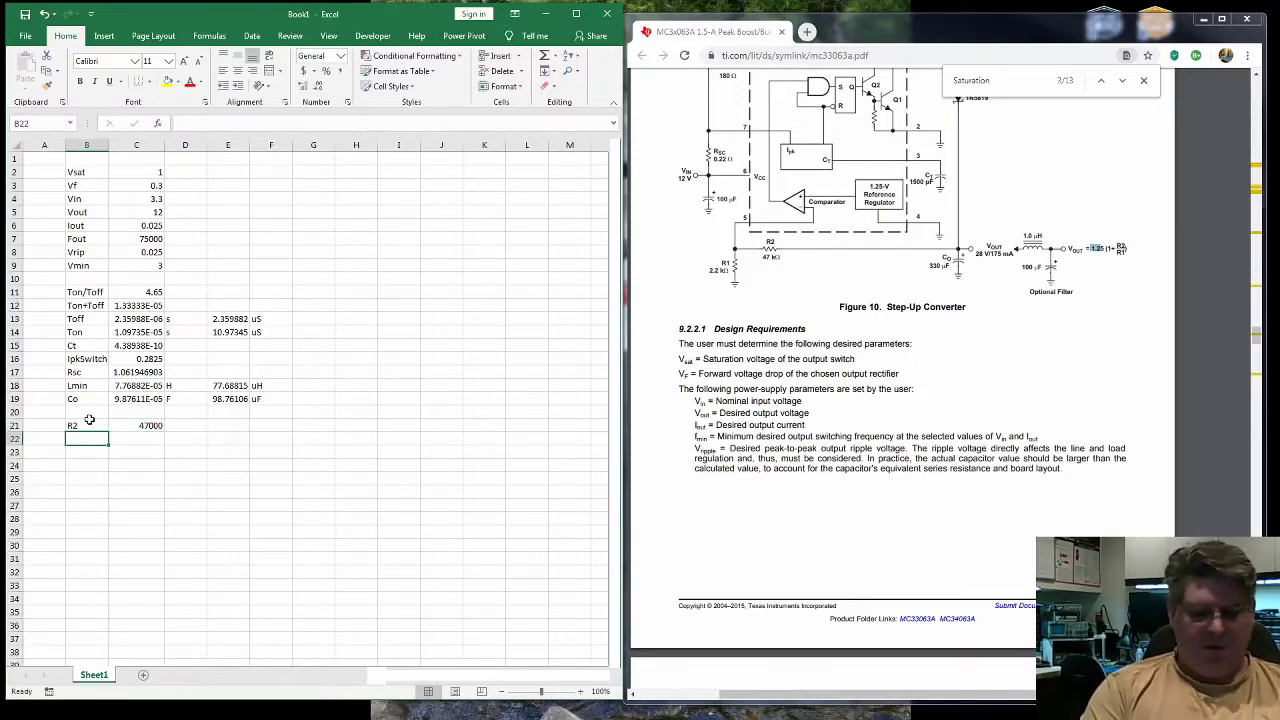
Step: Enter the formula =((C5/1.25)-1)/C21 in B22, using the Vout and R2 cells
{"action": "type", "text": "="}
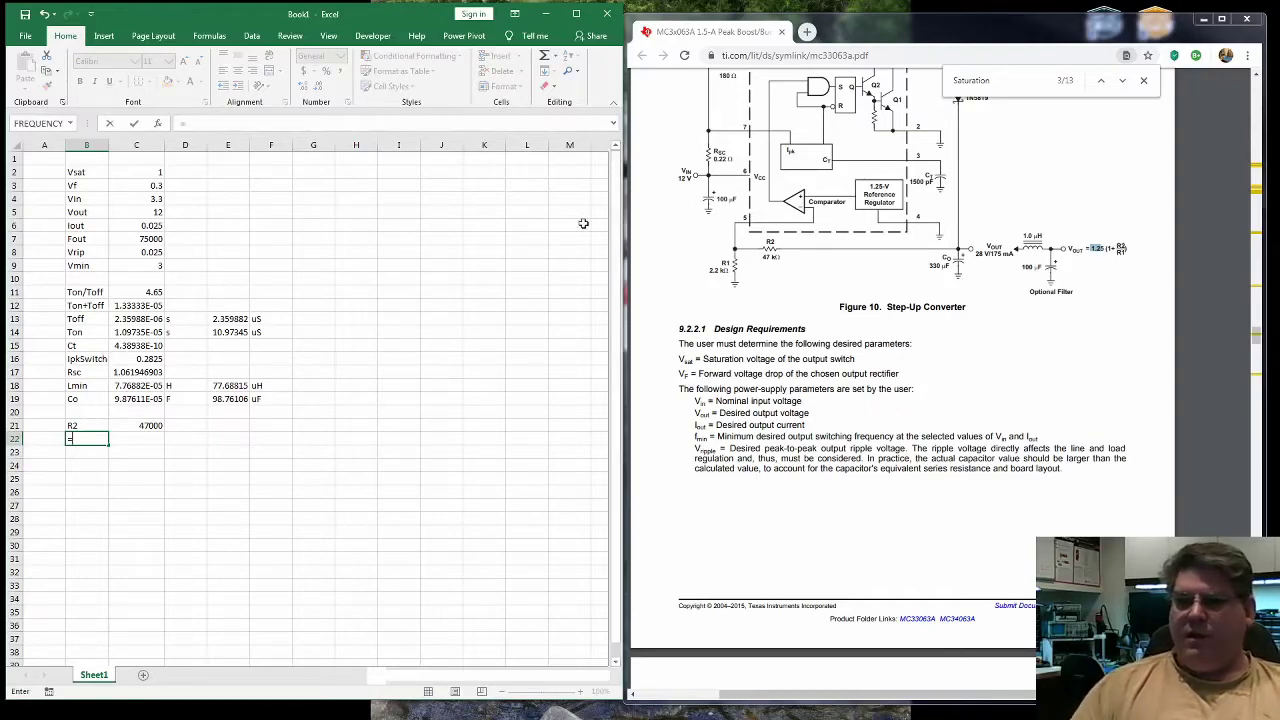
{"action": "left_click", "coordinate": [150, 212]}
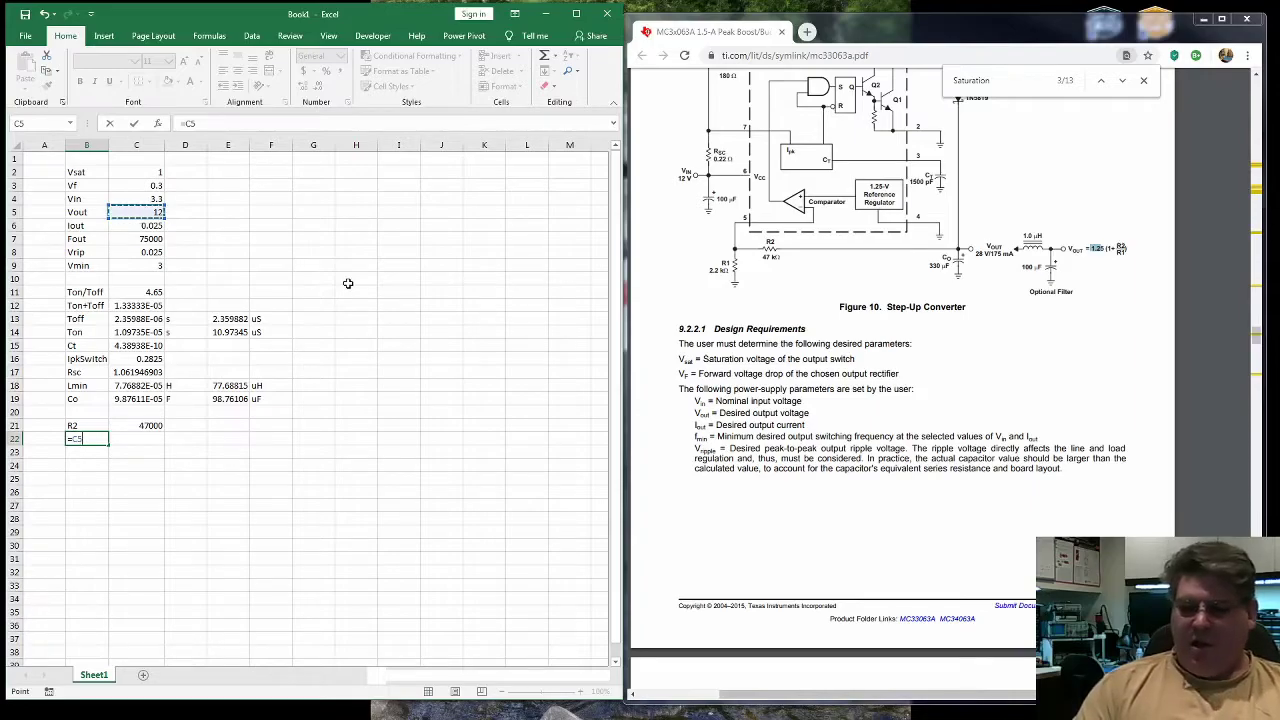
{"action": "type", "text": "/"}
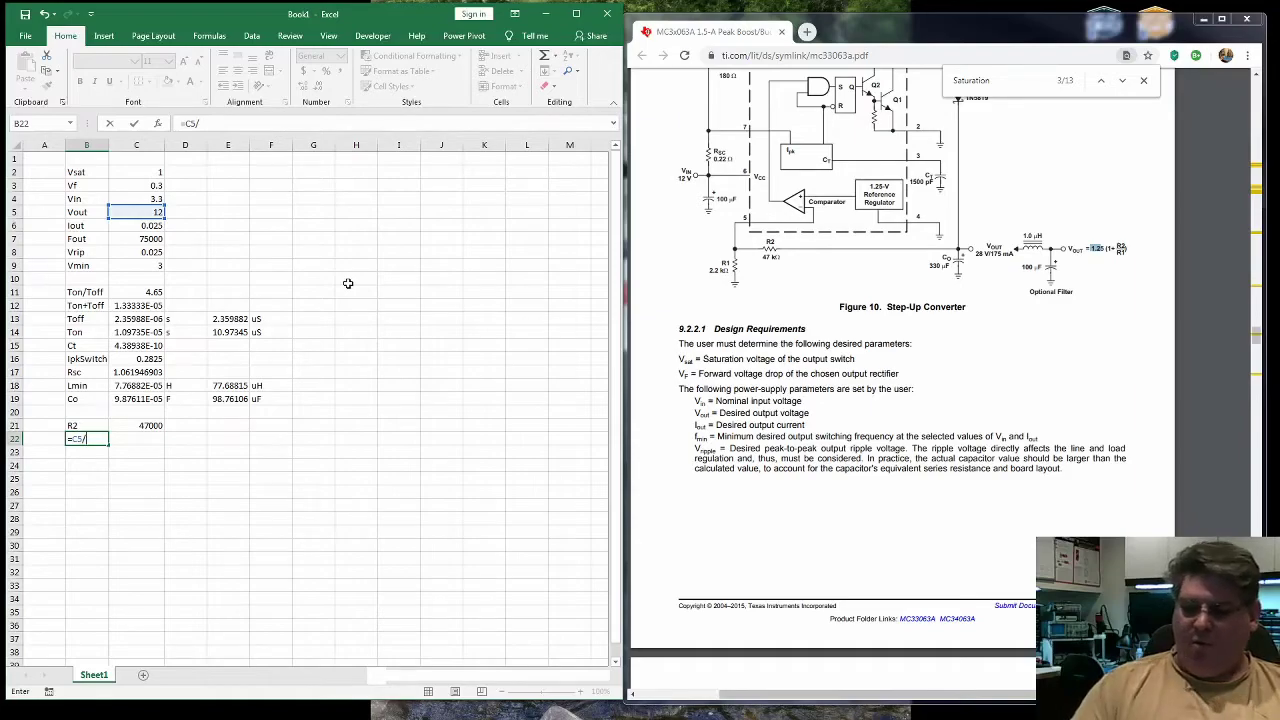
{"action": "type", "text": "1.25)"}
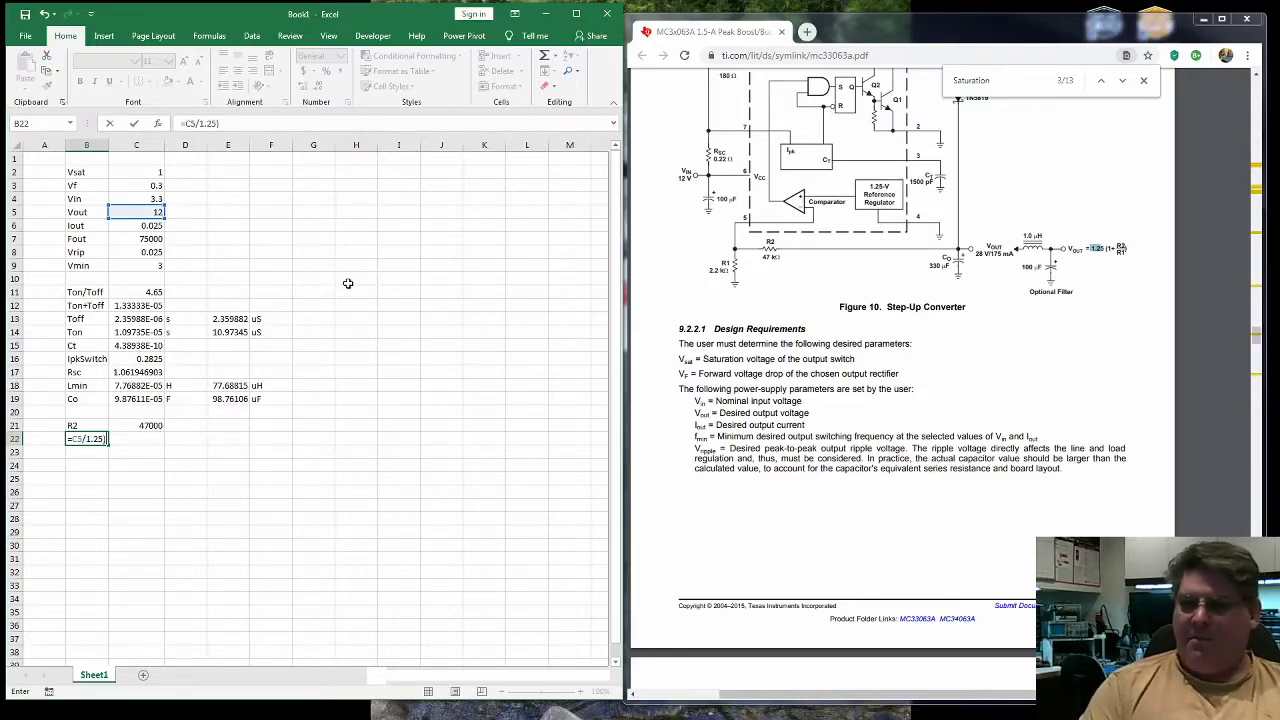
{"action": "left_click", "coordinate": [77, 438]}
{"action": "type", "text": "("}
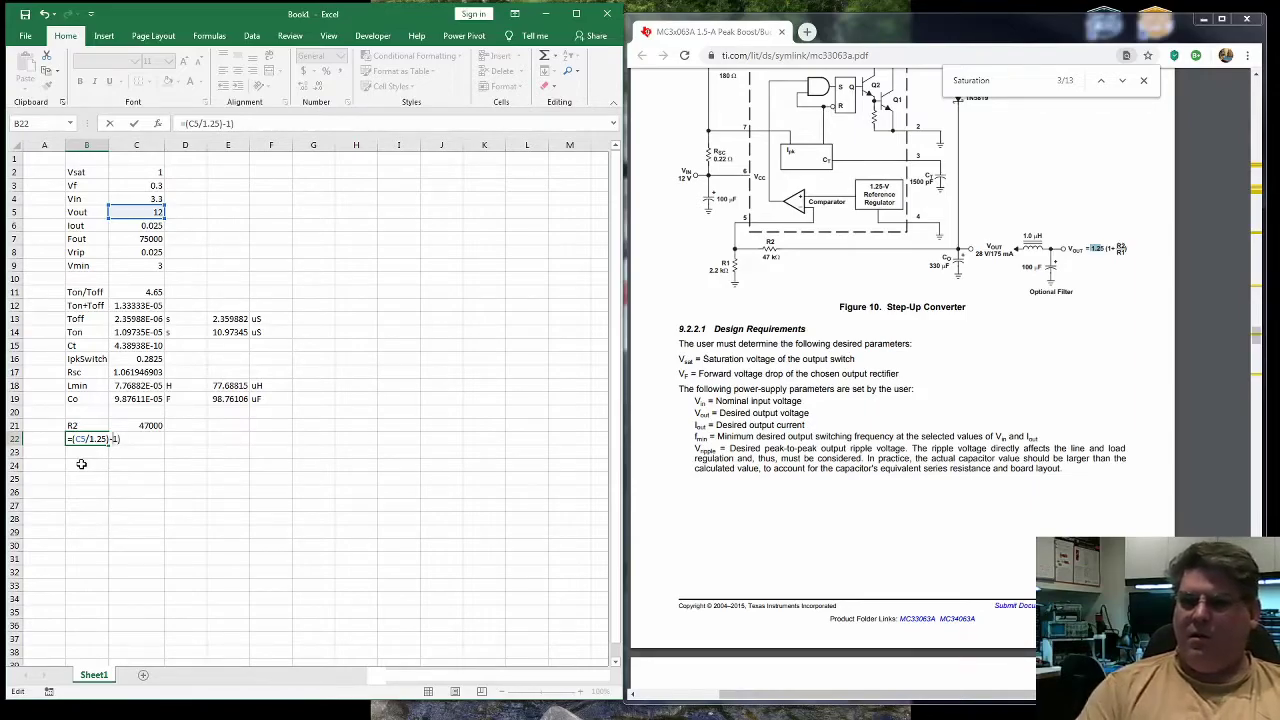
{"action": "key", "text": "Left"}
{"action": "key", "text": "Left"}
{"action": "key", "text": "Left"}
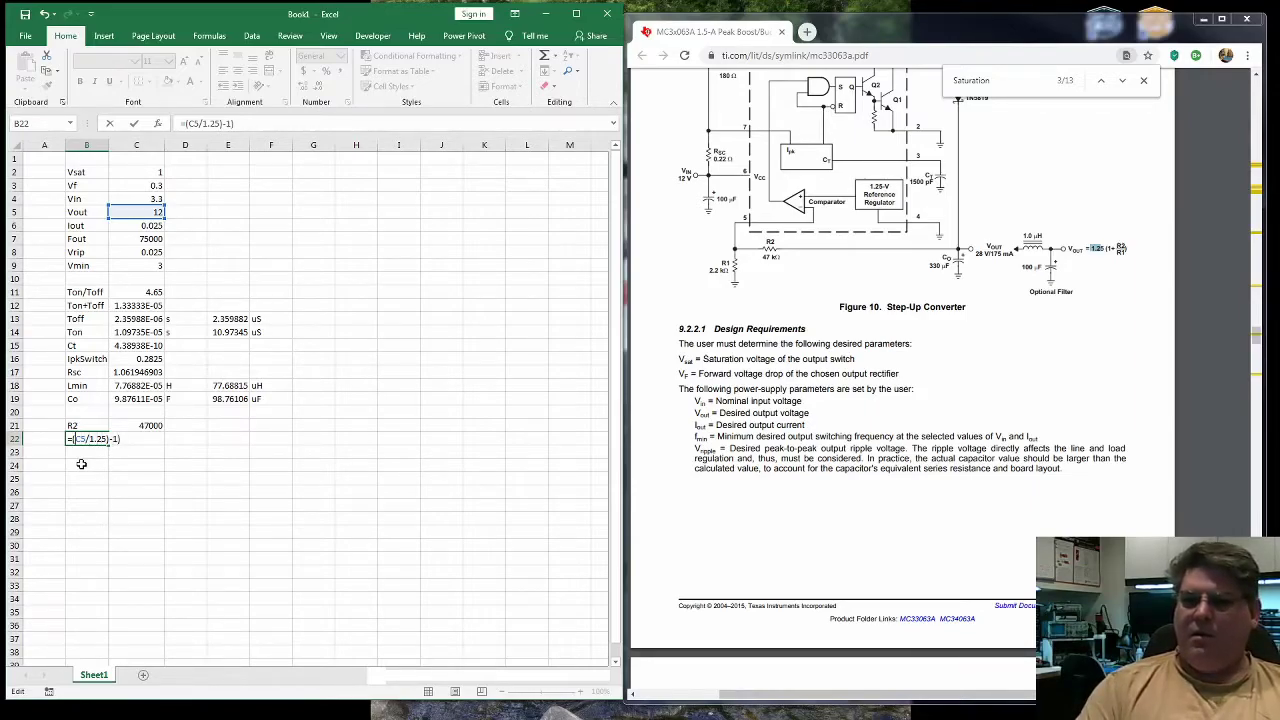
{"action": "type", "text": "("}
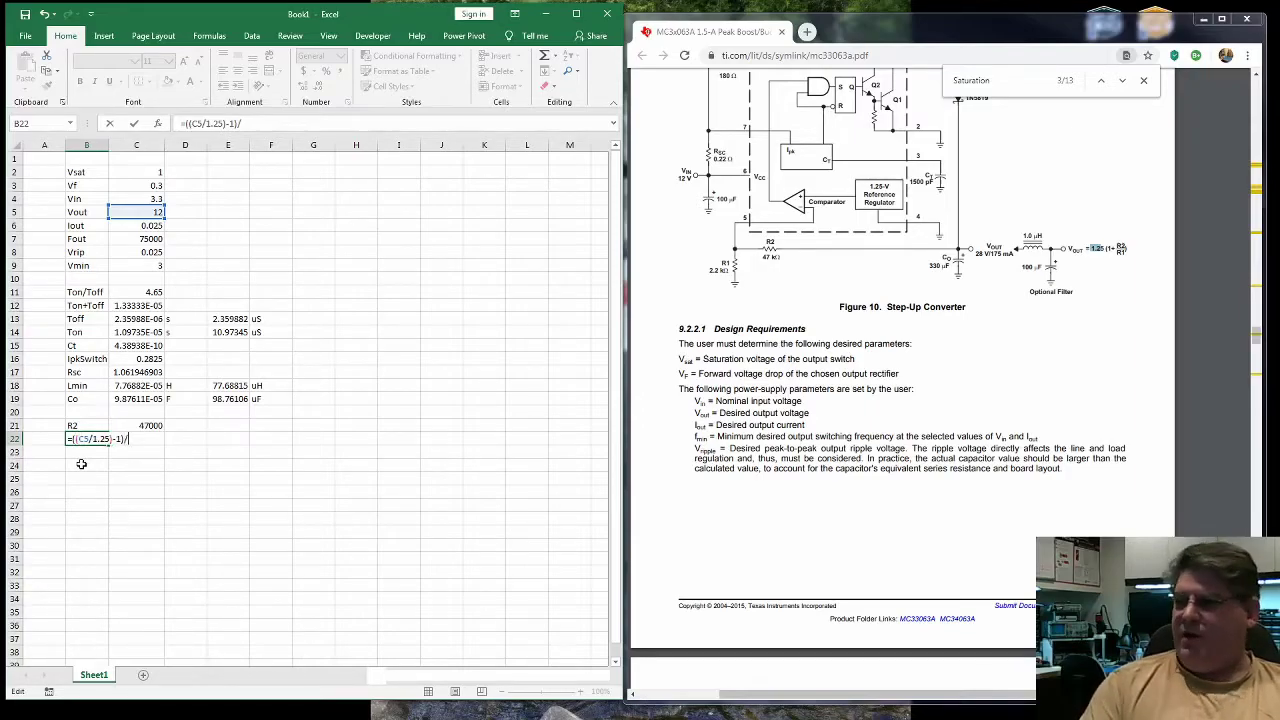
{"action": "left_click", "coordinate": [148, 425]}
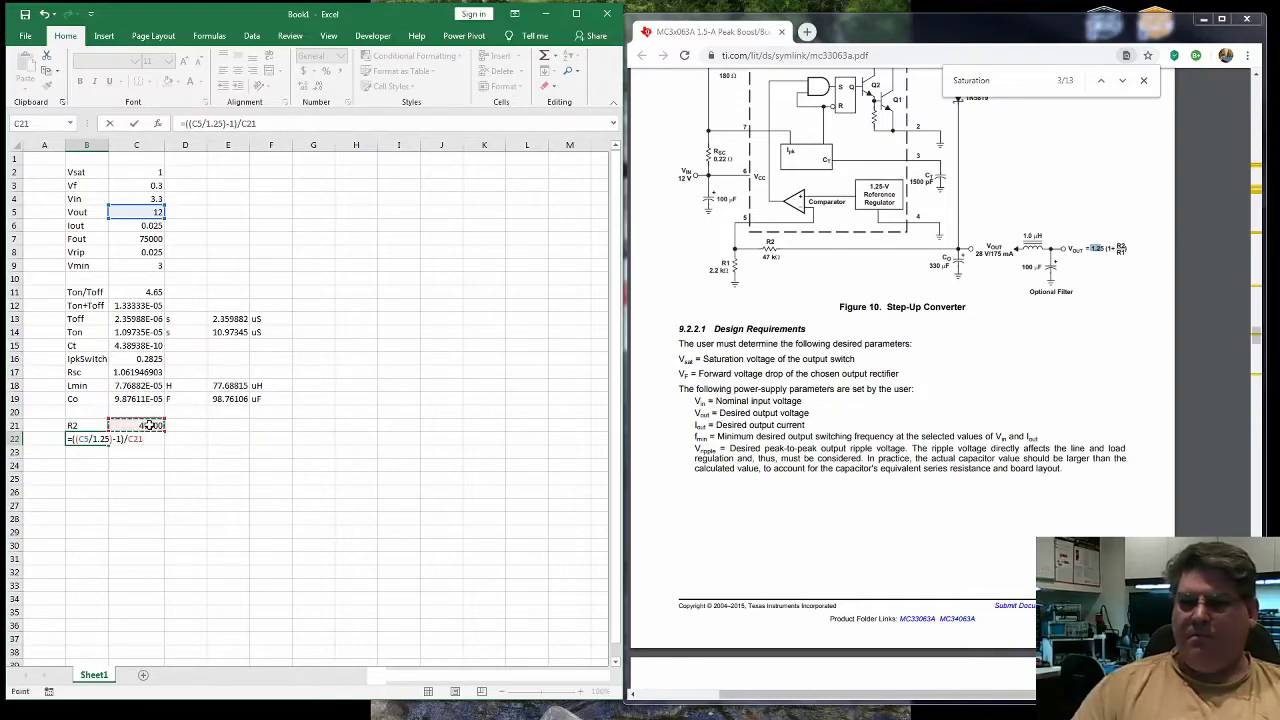
{"action": "key", "text": "ctrl+Return"}
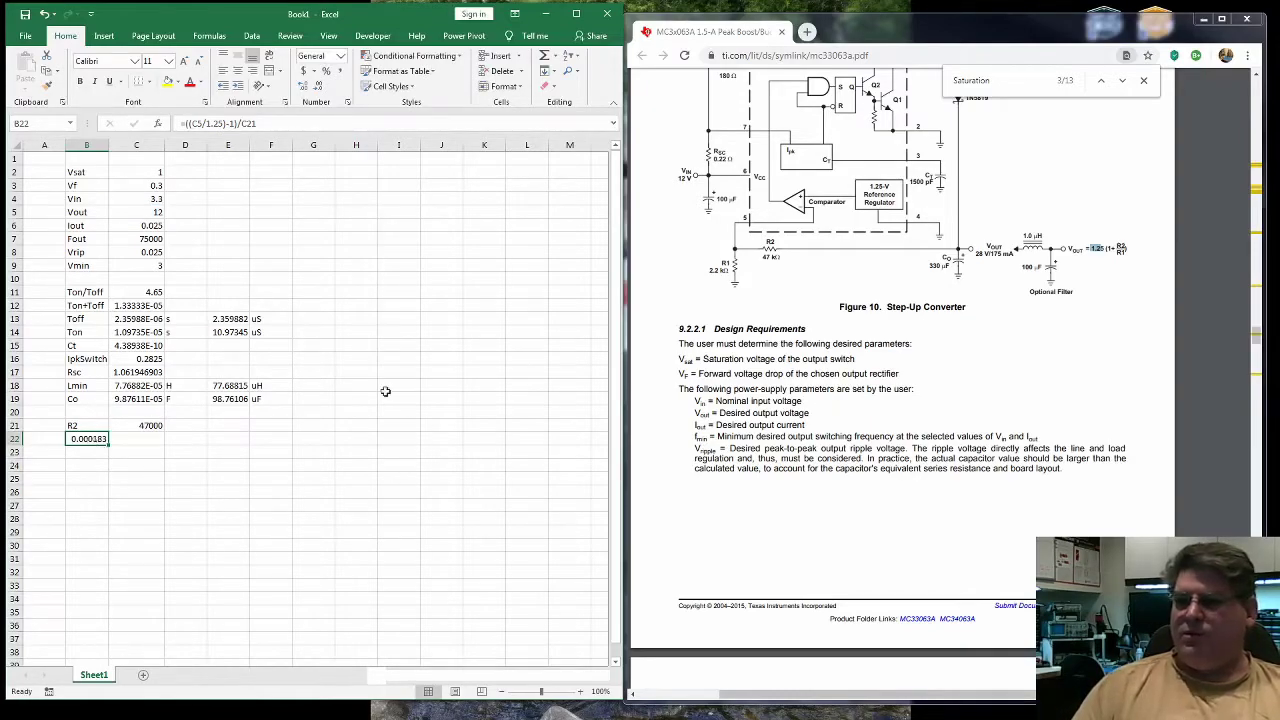
Step: Correct the formula in B22 to the reciprocal =1/(((C5/1.25)-1)/C21)
{"action": "left_click", "coordinate": [188, 123]}
{"action": "type", "text": "1/"}
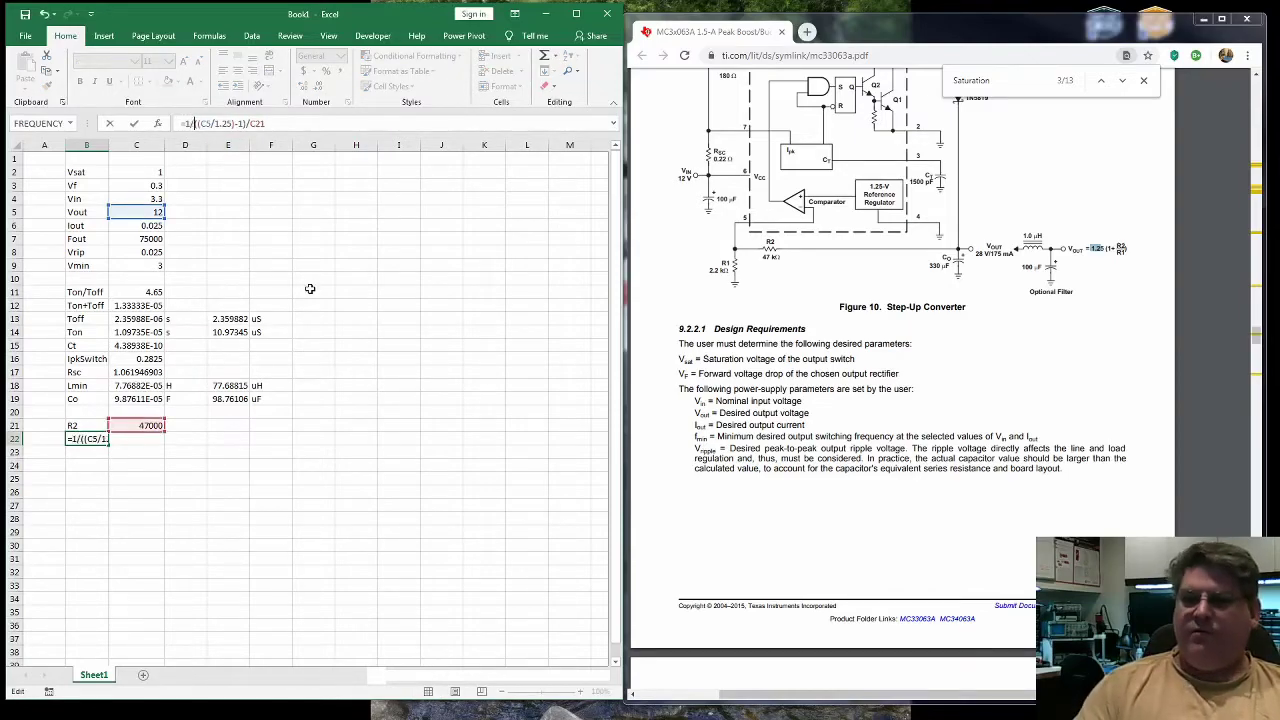
{"action": "key", "text": "Return"}
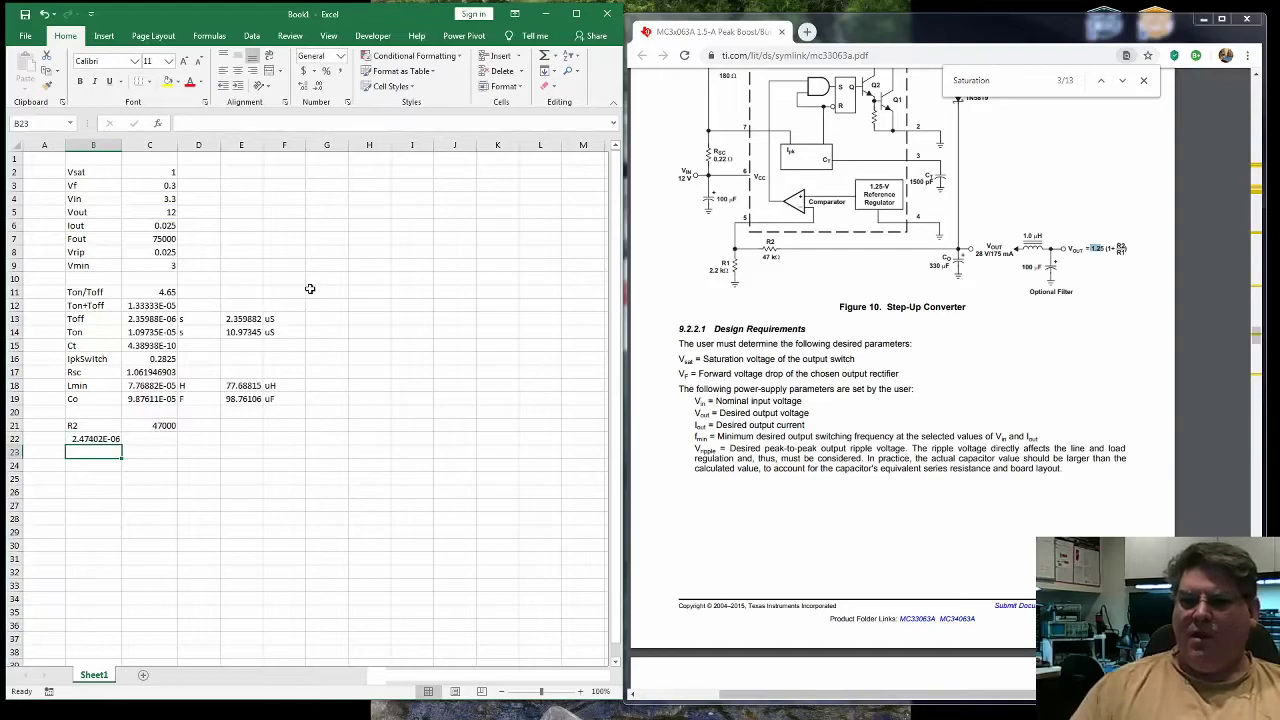
{"action": "left_click", "coordinate": [100, 439]}
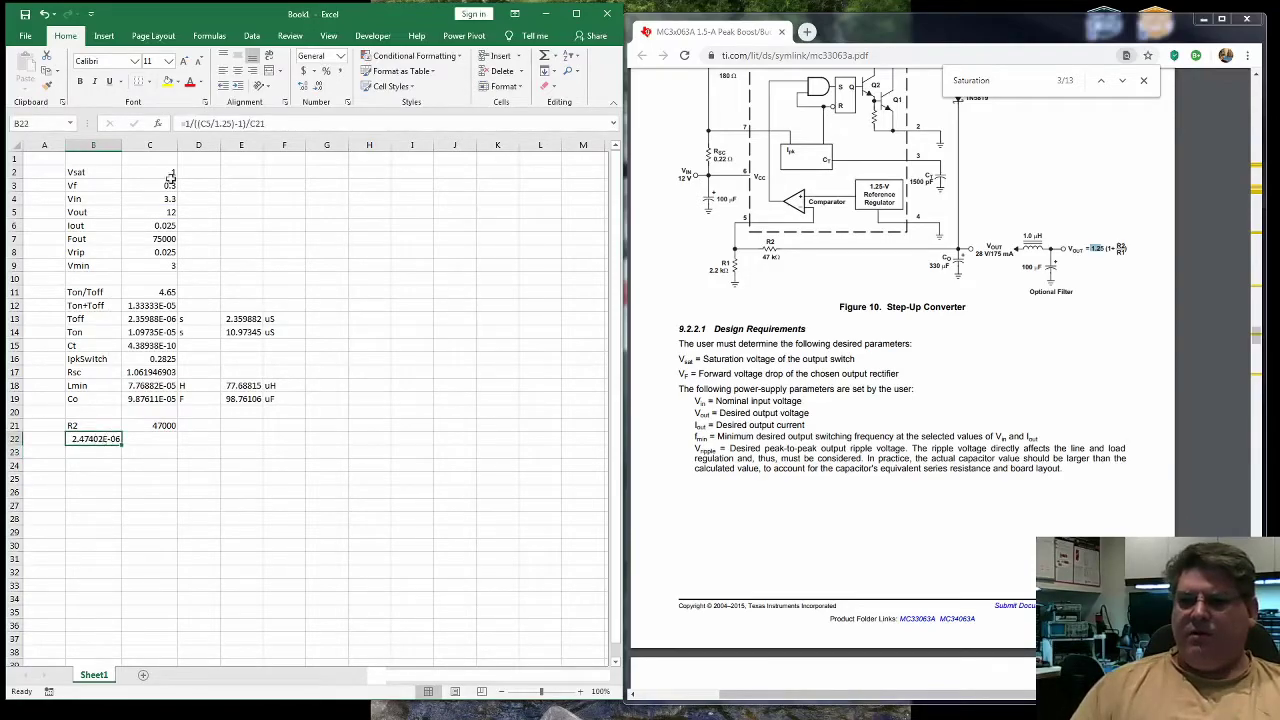
{"action": "left_click", "coordinate": [193, 123]}
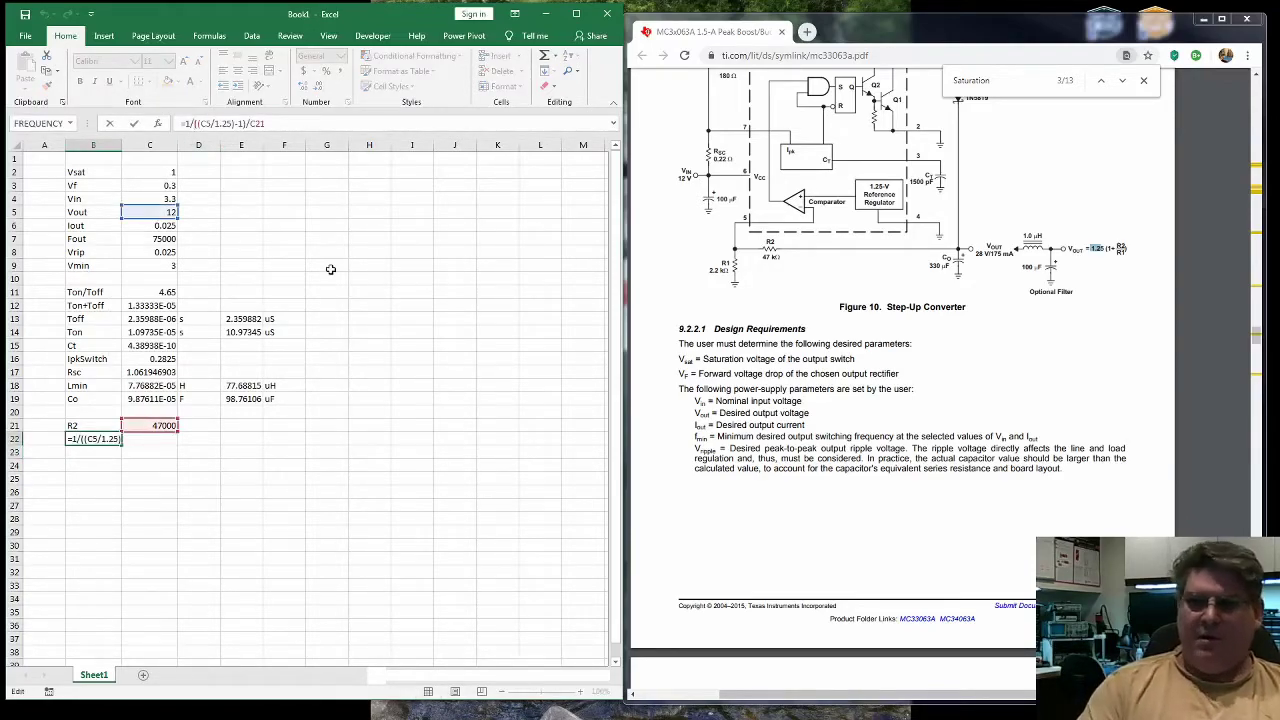
{"action": "type", "text": "("}
{"action": "key", "text": "End"}
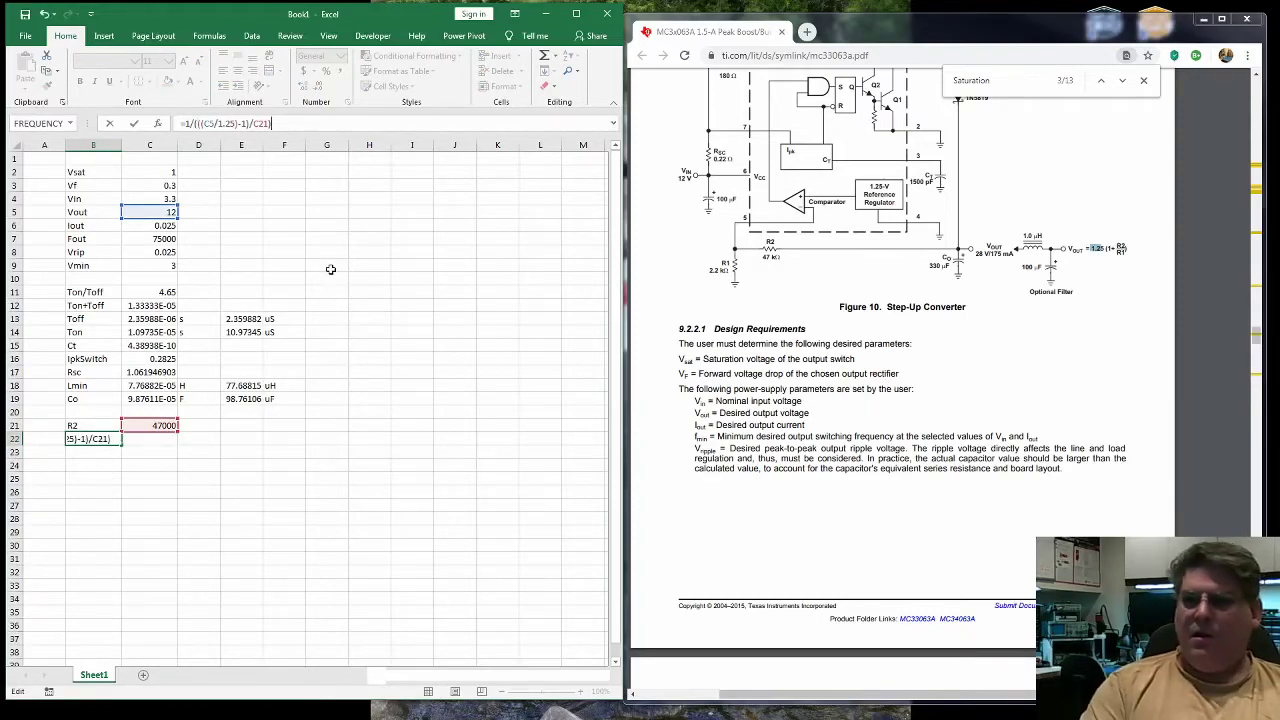
{"action": "key", "text": "Return"}
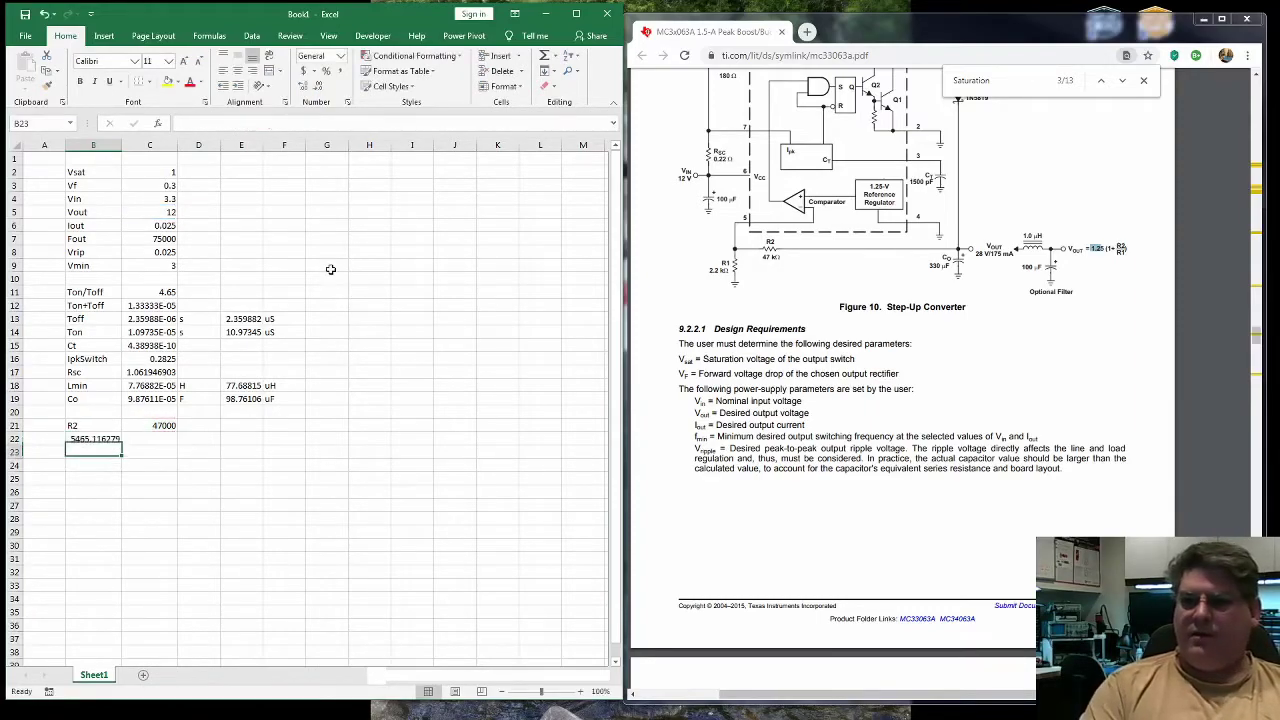
Step: Move the resistor formula from B22 to C22 and enter the label R1 in B22
{"action": "left_click", "coordinate": [96, 438]}
{"action": "left_click_drag", "start_coordinate": [105, 445], "coordinate": [150, 447]}
{"action": "left_click", "coordinate": [115, 462]}
{"action": "left_click", "coordinate": [107, 440]}
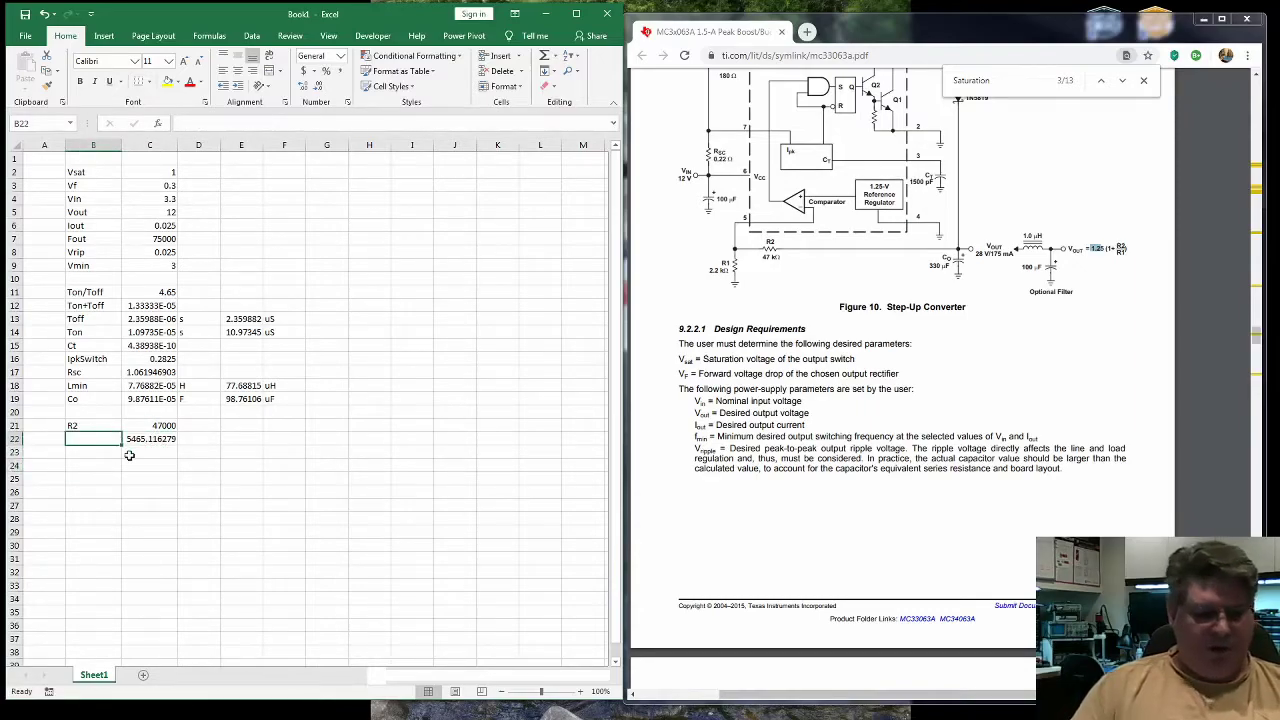
{"action": "type", "text": "R1"}
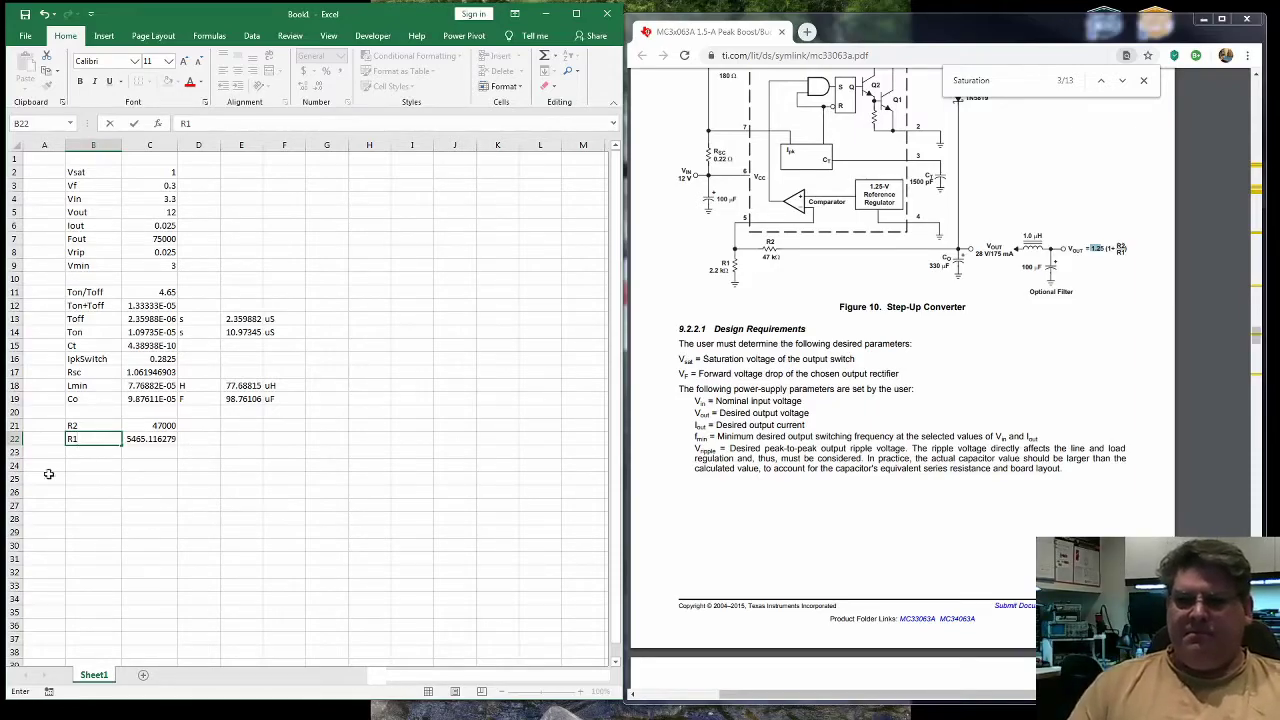
Step: Convert the R2 value to kilohms in E21 with =C21/1000 and enter the unit k in F21
{"action": "left_click", "coordinate": [232, 426]}
{"action": "type", "text": "="}
{"action": "key", "text": "Left"}
{"action": "key", "text": "Left"}
{"action": "type", "text": "/100"}
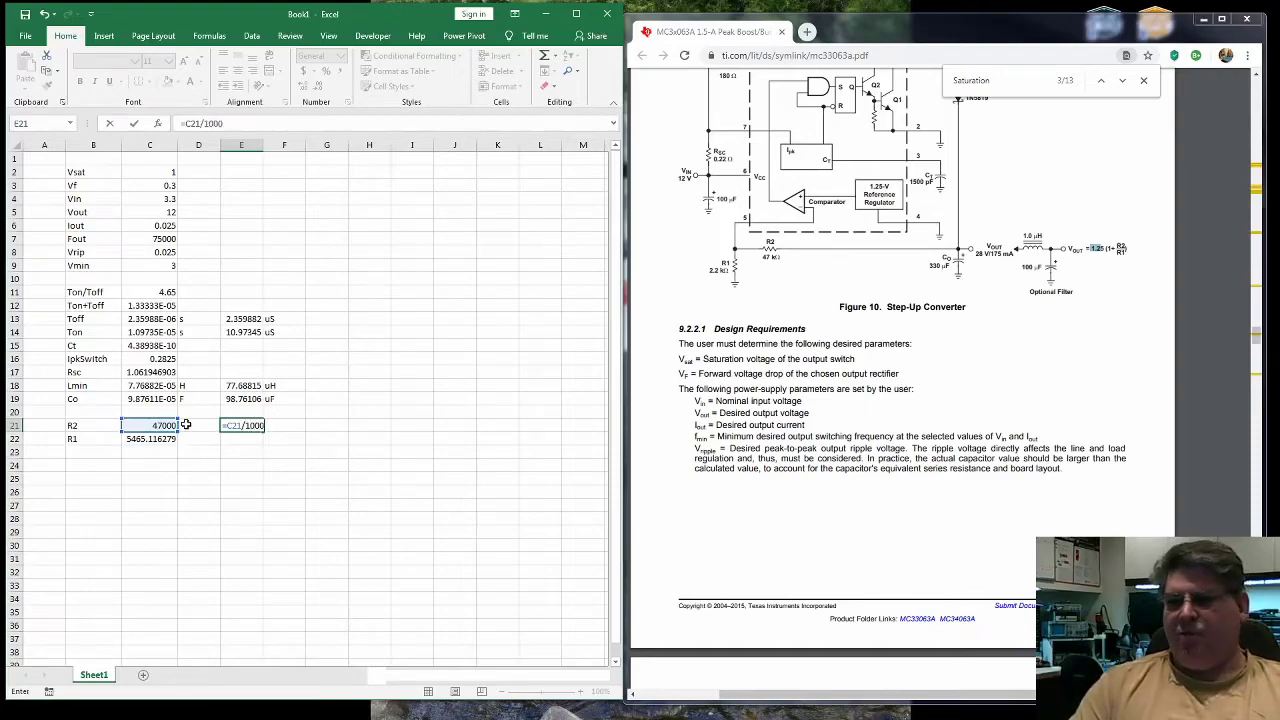
{"action": "key", "text": "Return"}
{"action": "key", "text": "Up"}
{"action": "key", "text": "Right"}
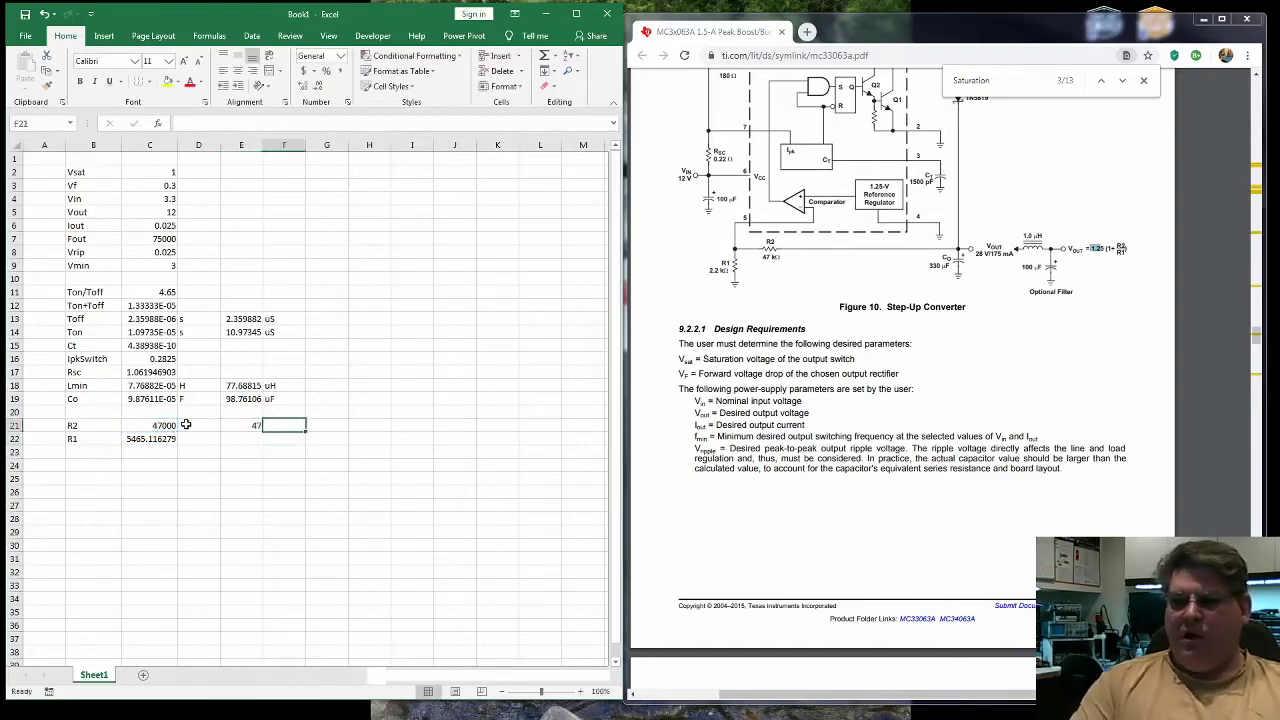
{"action": "type", "text": "k"}
{"action": "key", "text": "Return"}
Step: Copy the kilohm conversion from E21 to E22 for R1 and enter the unit k in F22
{"action": "key", "text": "Left"}
{"action": "key", "text": "Up"}
{"action": "key", "text": "ctrl+c"}
{"action": "key", "text": "Down"}
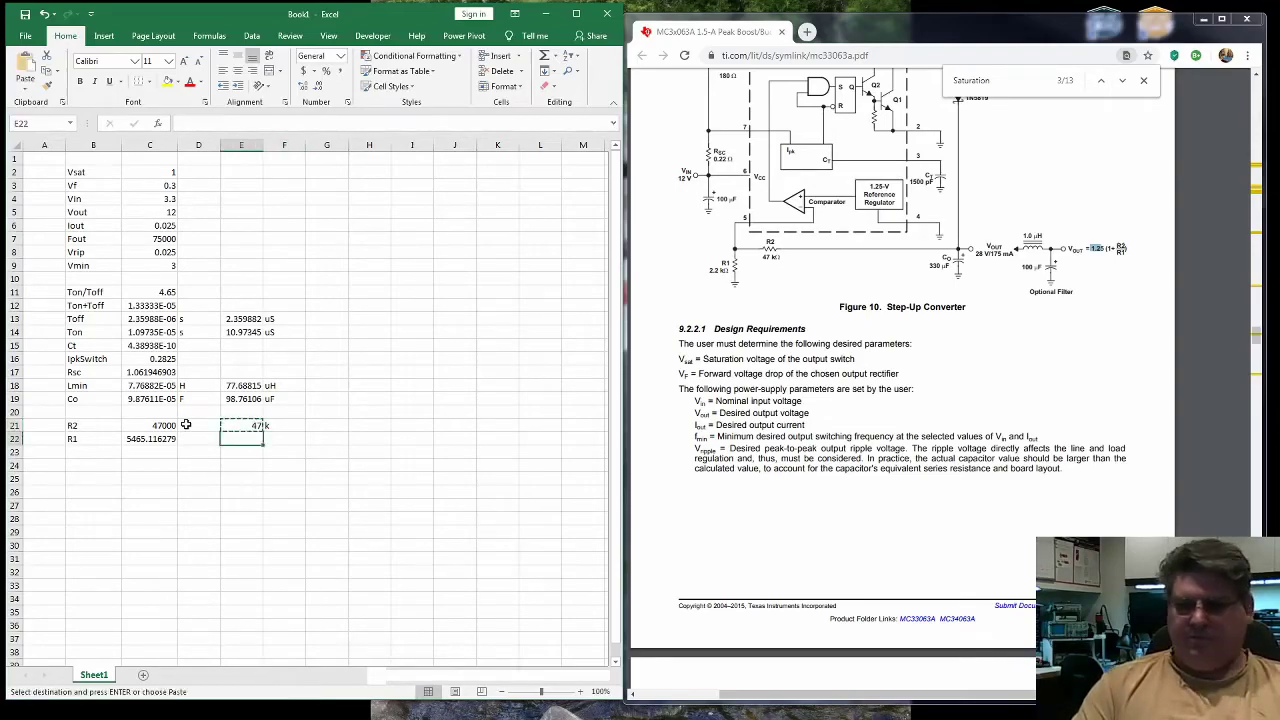
{"action": "key", "text": "ctrl+v"}
{"action": "key", "text": "Right"}
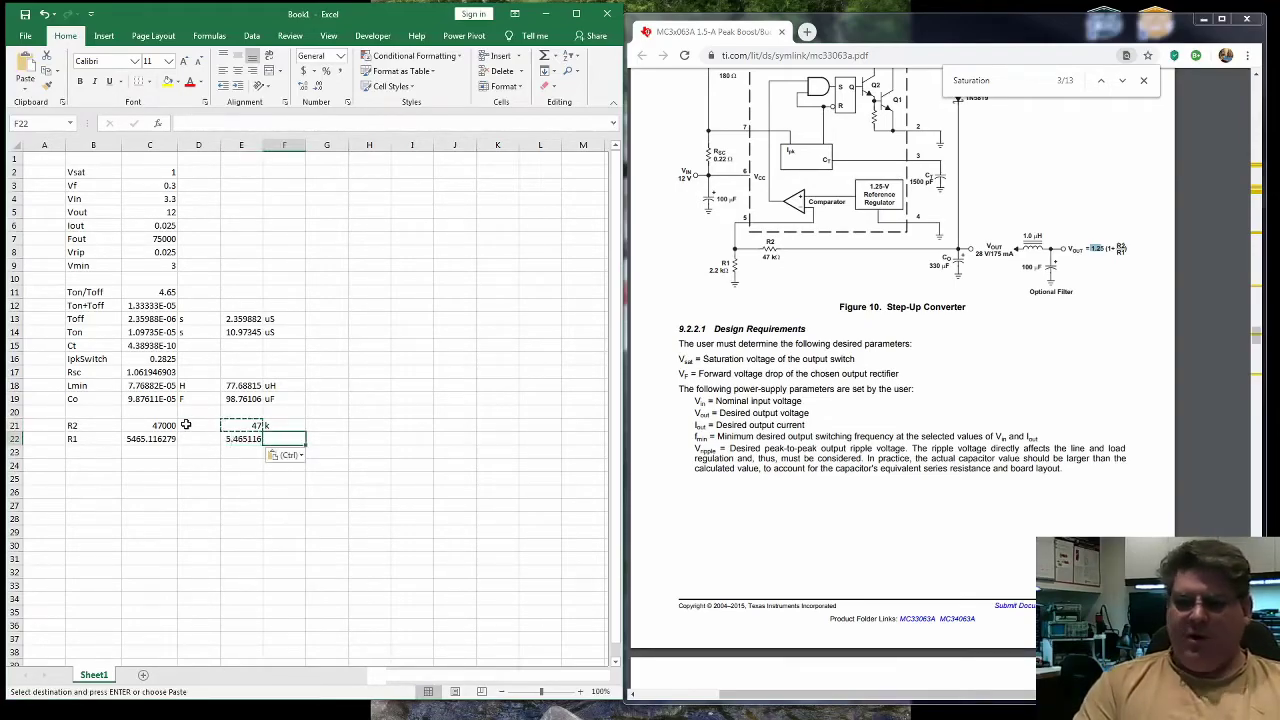
{"action": "type", "text": "k"}
{"action": "key", "text": "Return"}
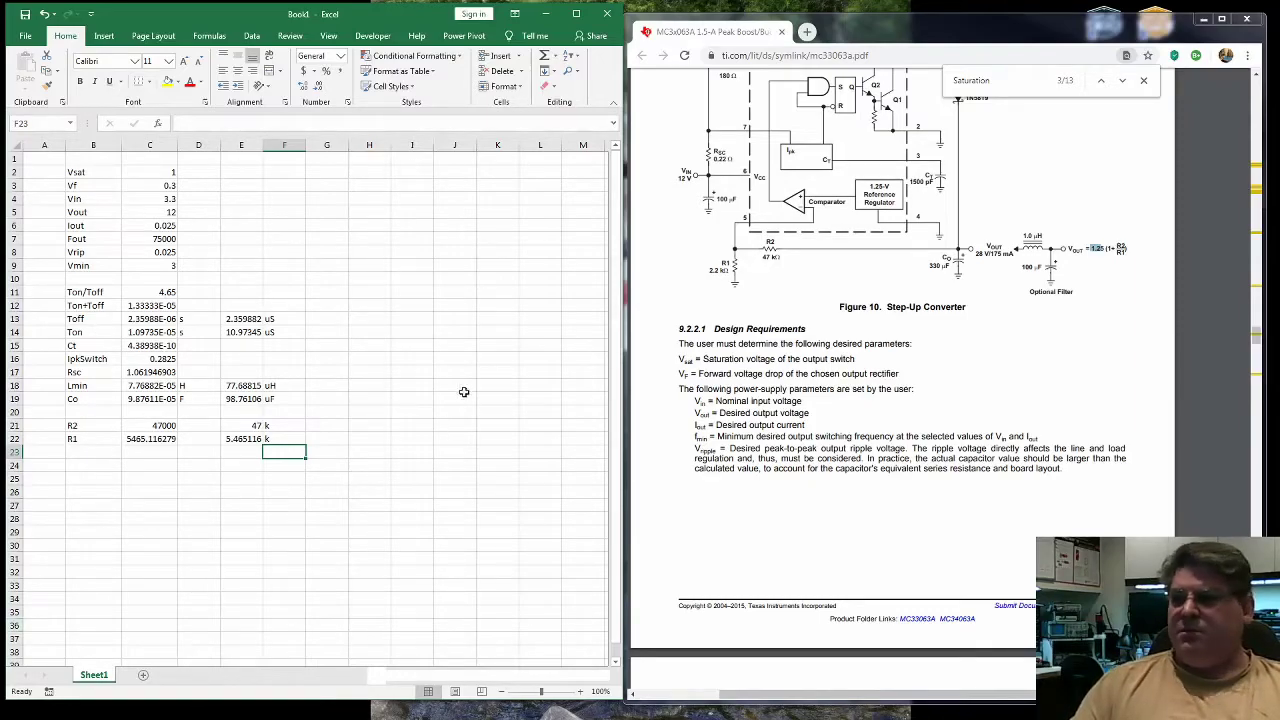
Step: Switch to the Proteus schematic, find the 34063 device, choose its SO8 package and place the MC34063 to the right of the 3.3 generator
{"action": "left_click", "coordinate": [884, 107]}
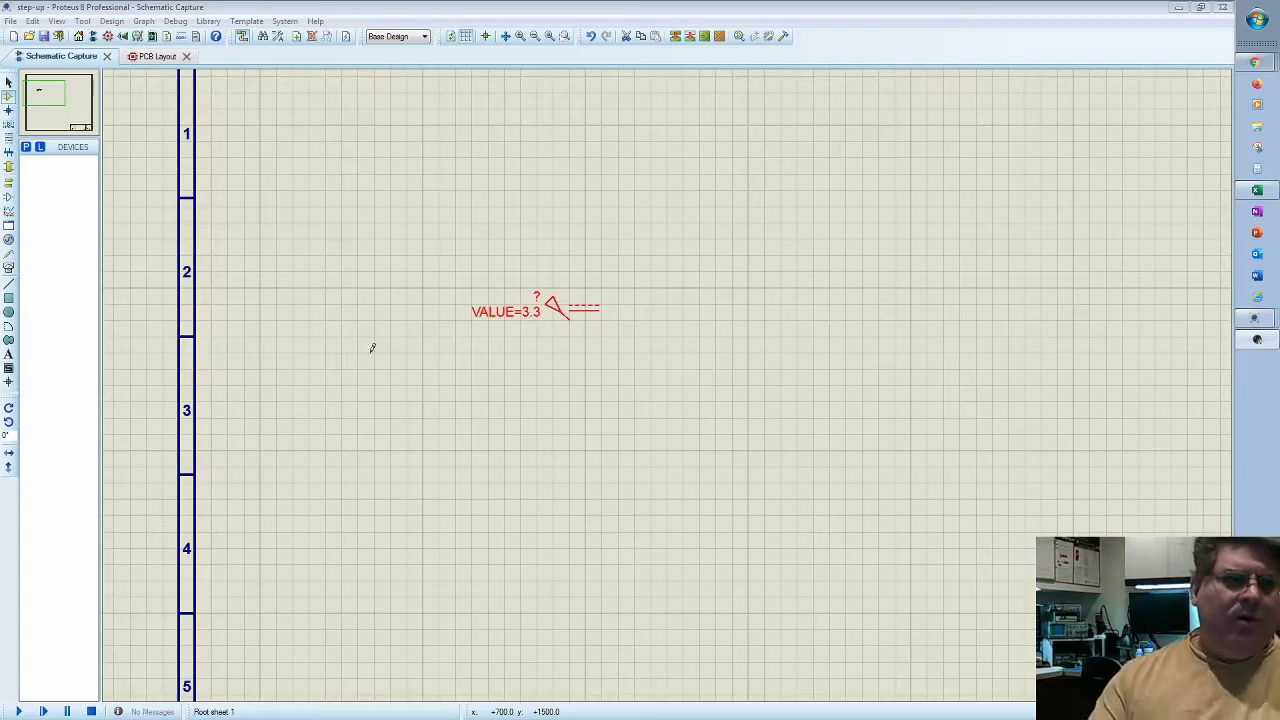
{"action": "scroll", "coordinate": [663, 271], "scroll_direction": "down", "scroll_amount": 2}
{"action": "left_click_drag", "start_coordinate": [763, 283], "coordinate": [574, 251]}
{"action": "left_click", "coordinate": [5, 82]}
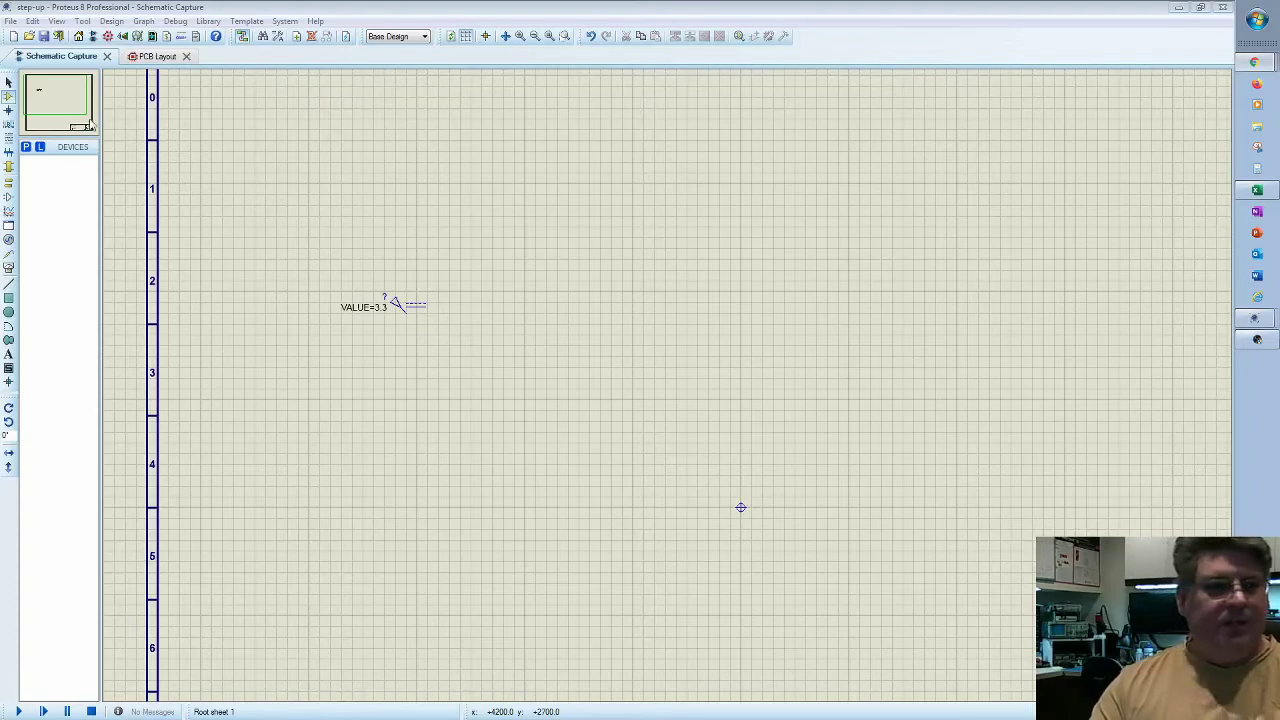
{"action": "left_click", "coordinate": [26, 146]}
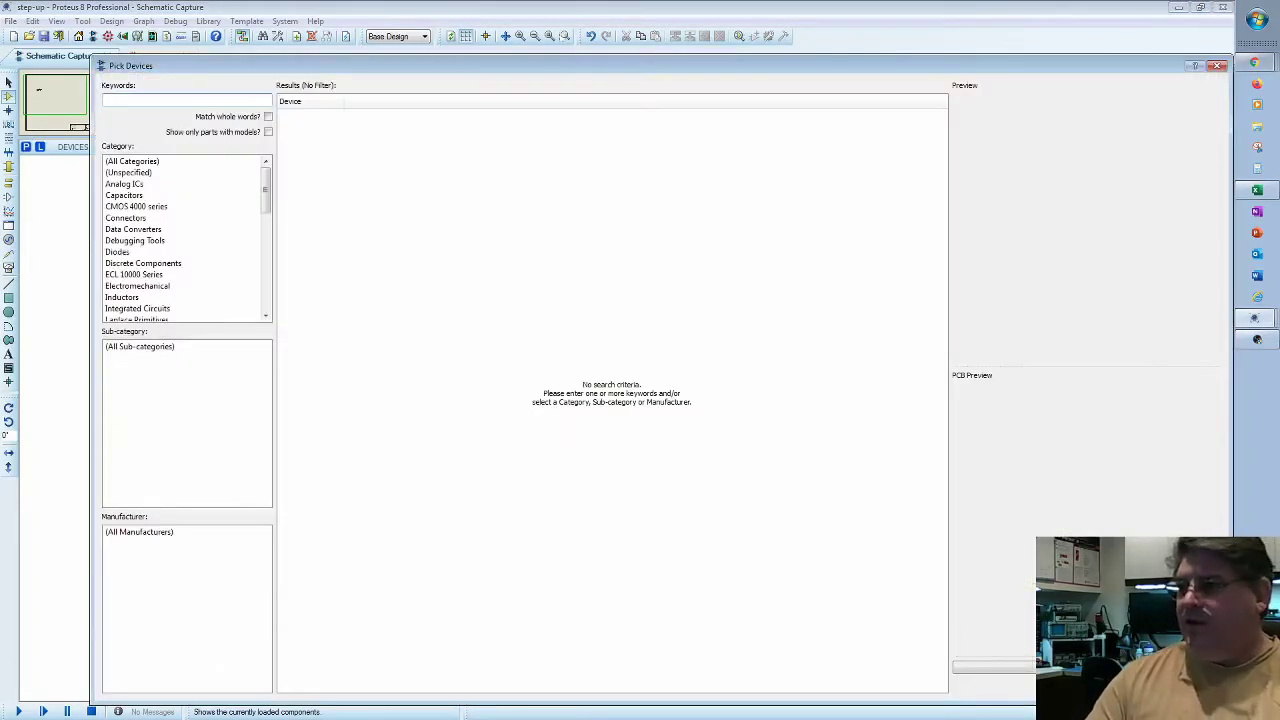
{"action": "type", "text": "34063"}
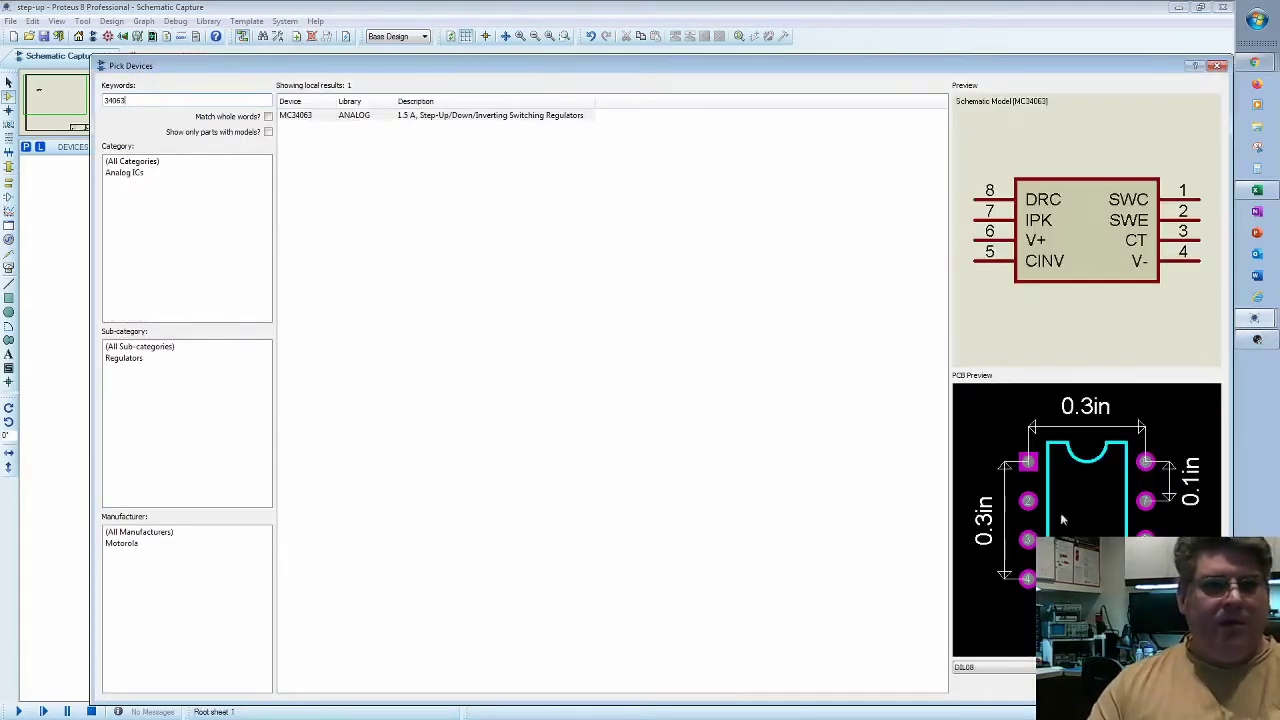
{"action": "left_click", "coordinate": [1212, 667]}
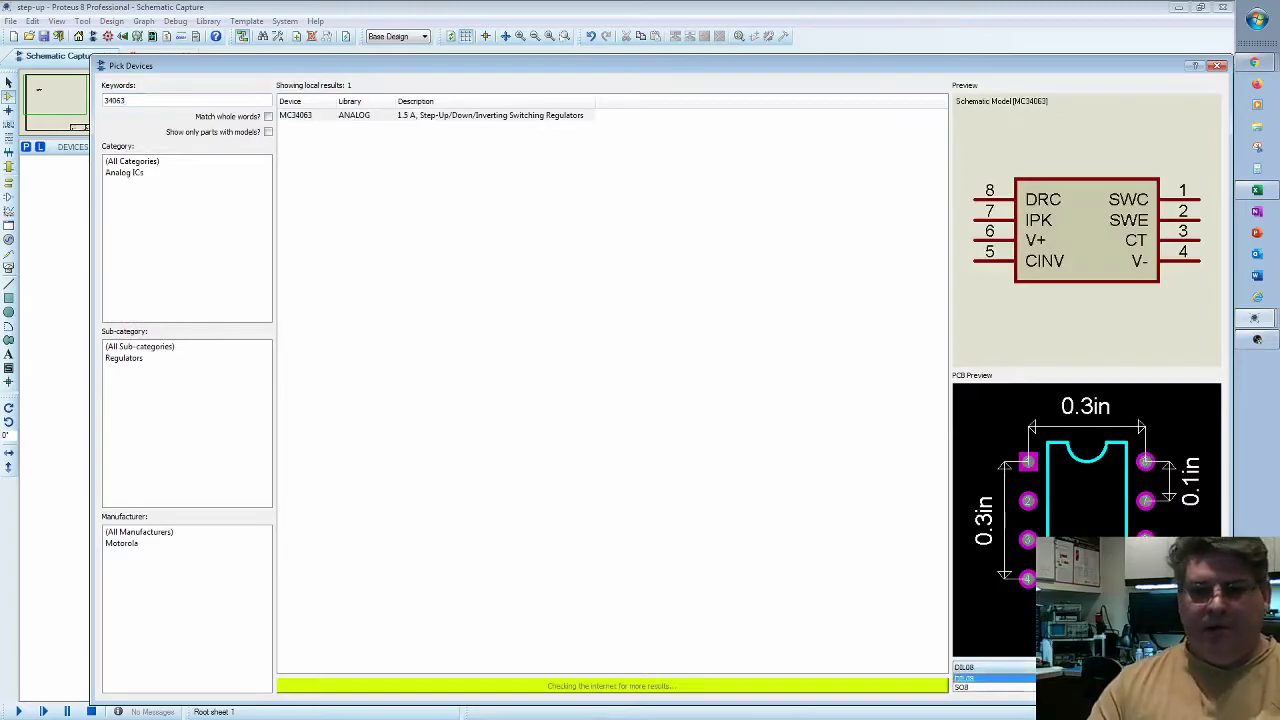
{"action": "left_click", "coordinate": [1180, 687]}
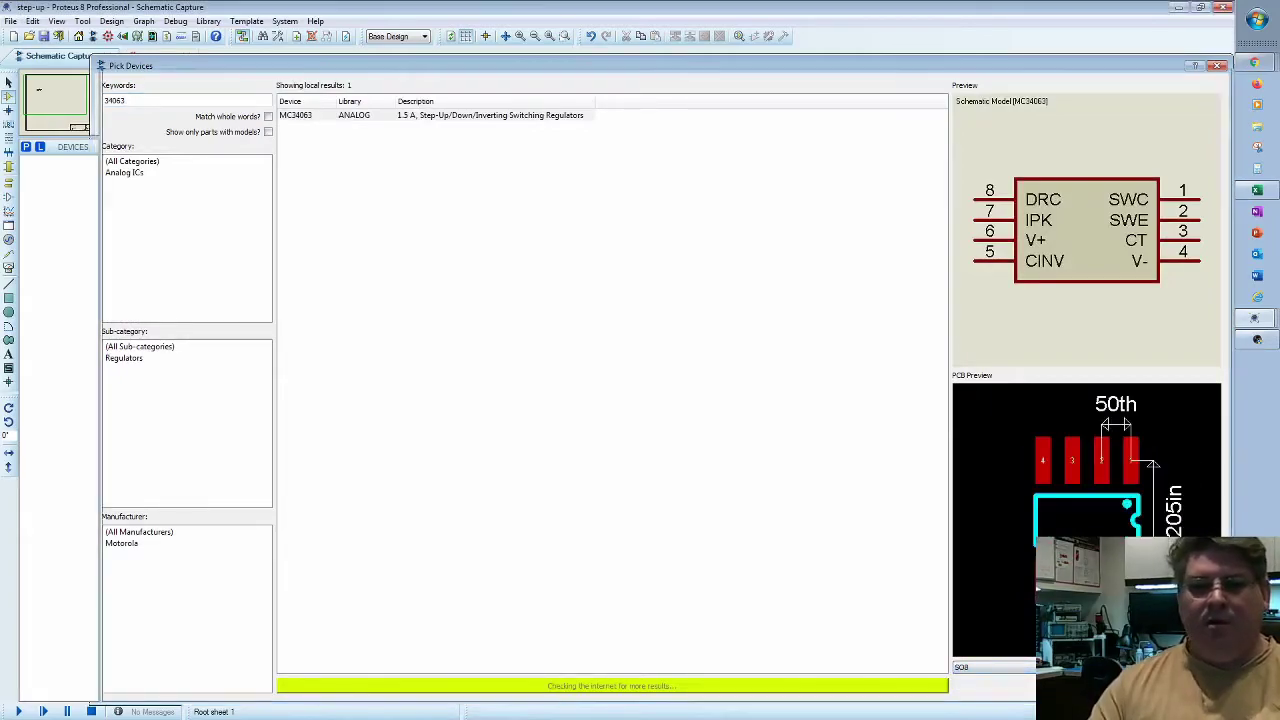
{"action": "key", "text": "Return"}
{"action": "left_click", "coordinate": [714, 350]}
{"action": "left_click", "coordinate": [765, 296]}
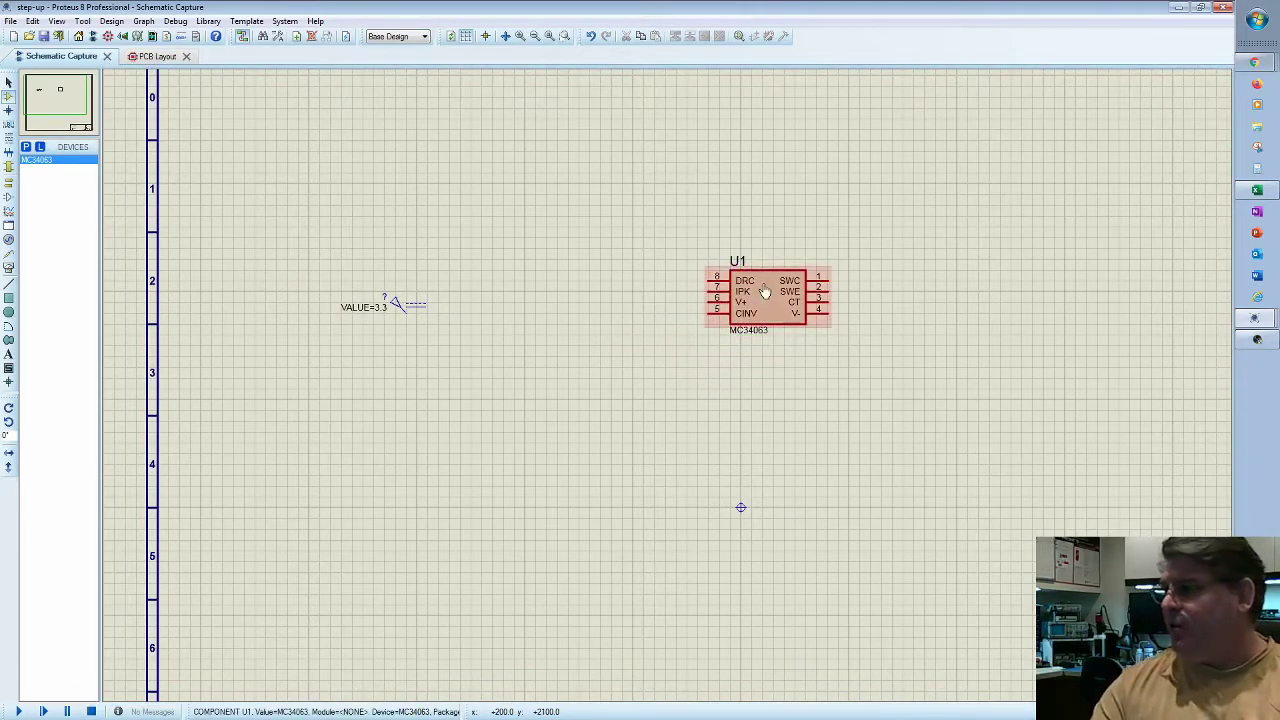
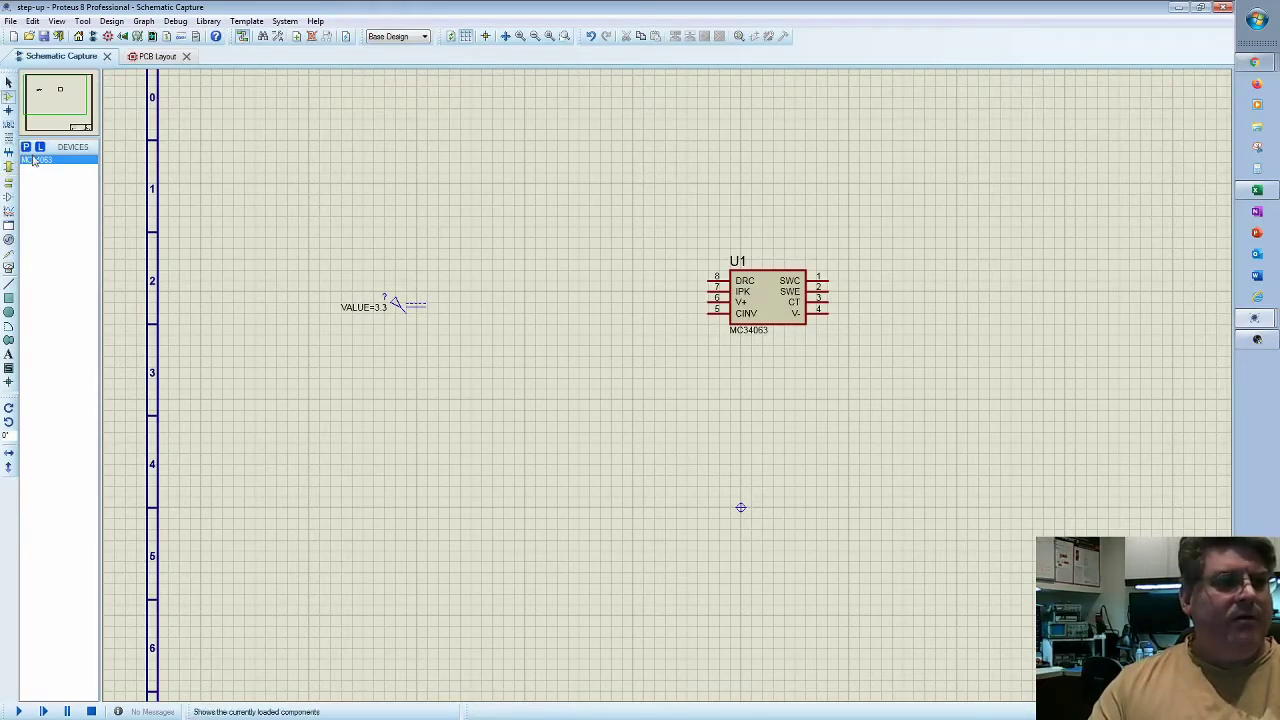
Step: Pick the generic RES resistor from the DEVIEEE library and place it vertically between the 3.3 generator and U1
{"action": "left_click", "coordinate": [26, 148]}
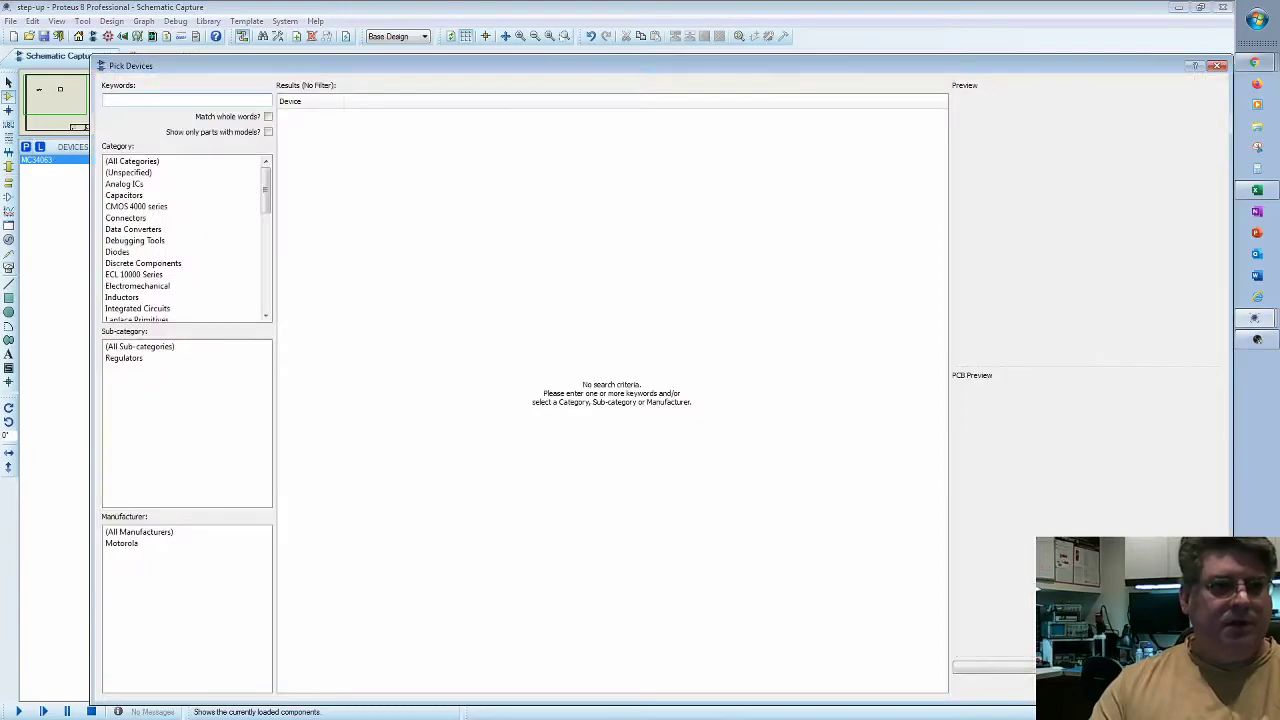
{"action": "type", "text": "res"}
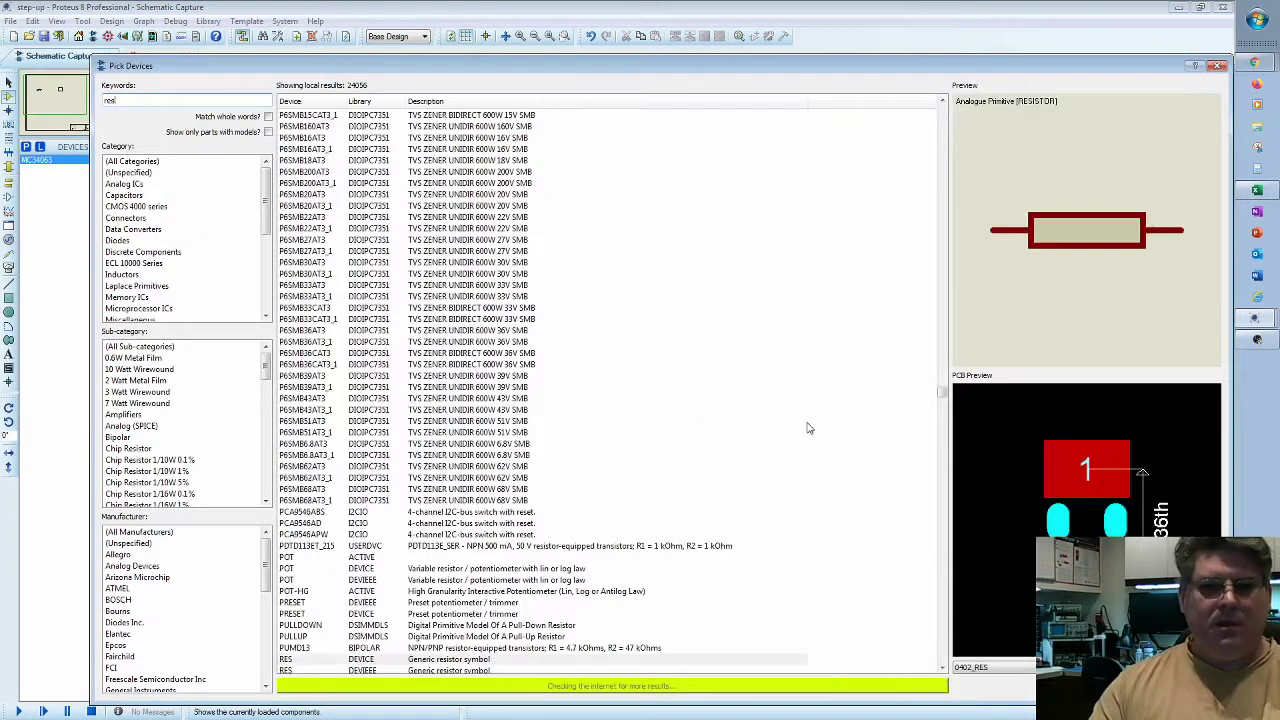
{"action": "left_click", "coordinate": [478, 637]}
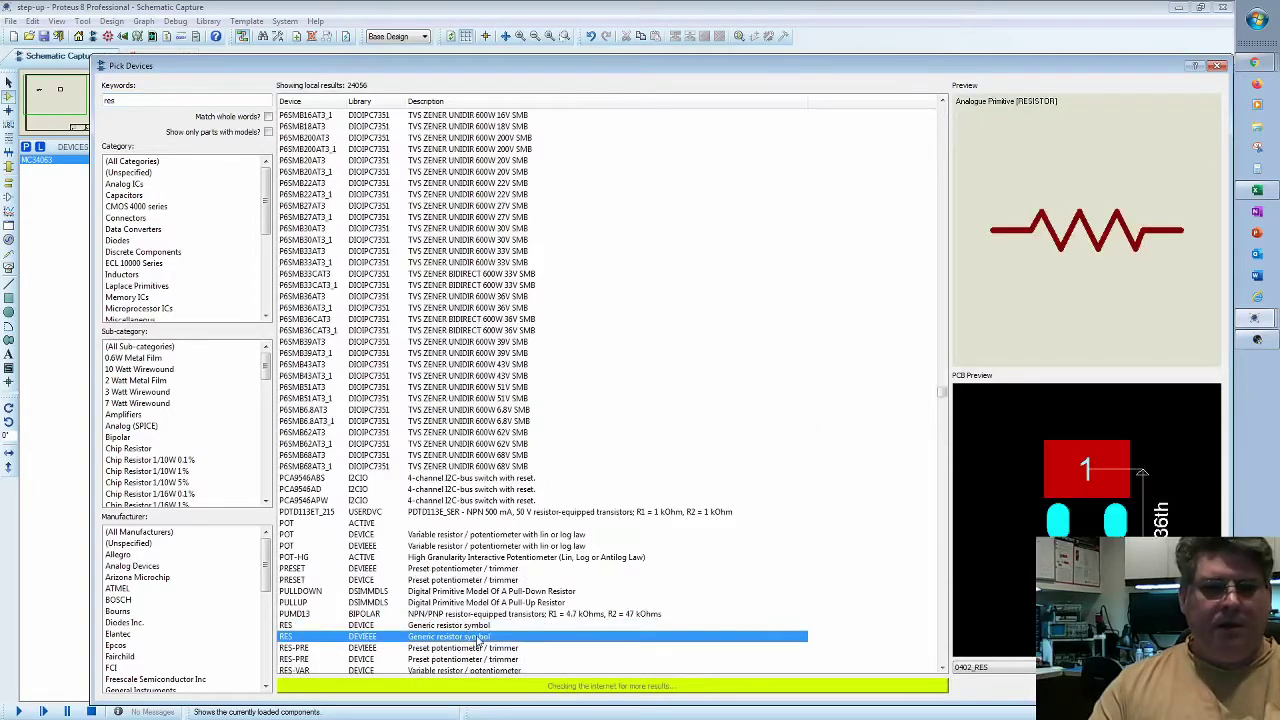
{"action": "double_click", "coordinate": [478, 637]}
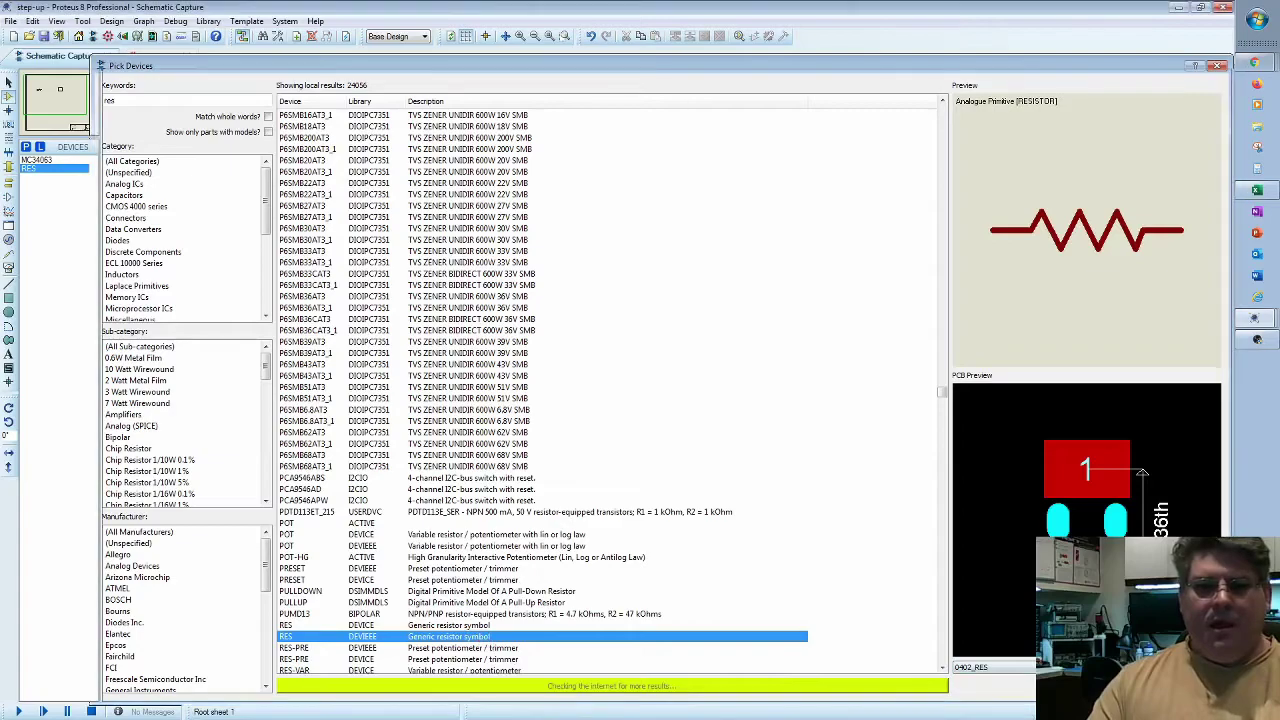
{"action": "key", "text": "Return"}
{"action": "key", "text": "KP_Add"}
{"action": "left_click", "coordinate": [525, 300]}
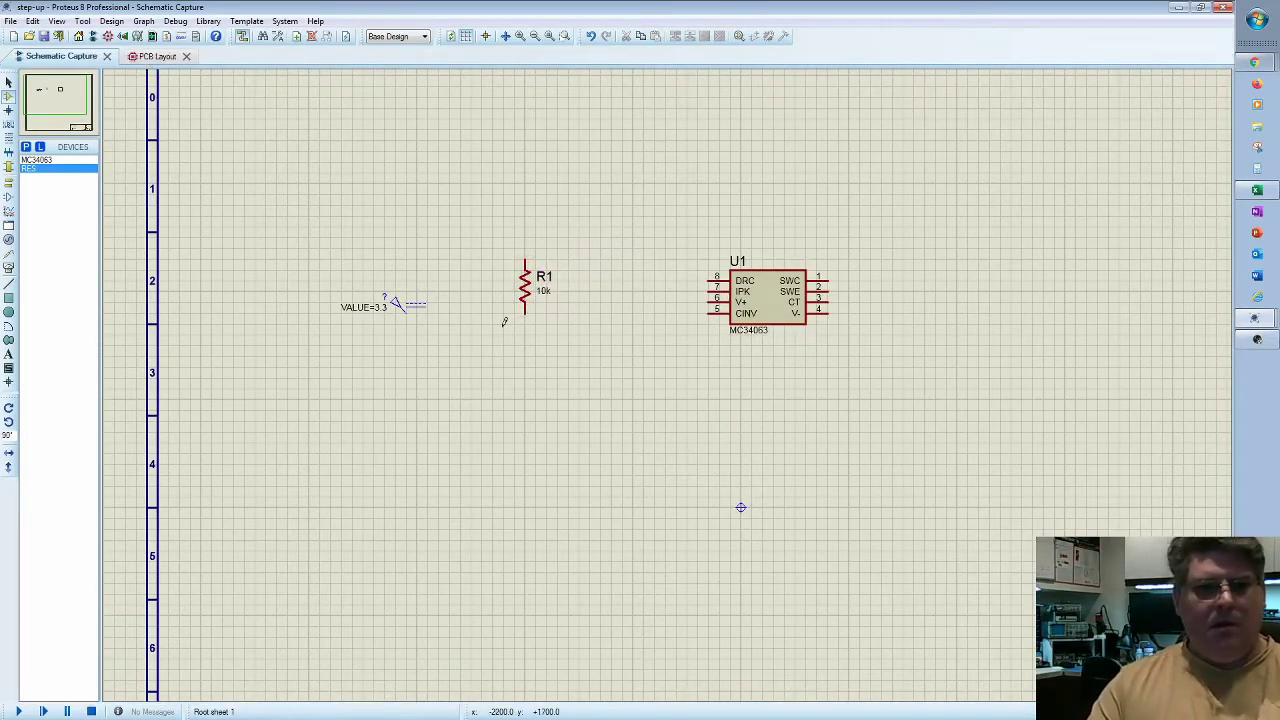
Step: Wire the 3.3 generator to the lower end of R1 and set the resistor's value to 0r22
{"action": "key", "text": "F6"}
{"action": "left_click_drag", "start_coordinate": [428, 340], "coordinate": [502, 390]}
{"action": "left_click", "coordinate": [521, 410]}
{"action": "left_click", "coordinate": [715, 361]}
{"action": "double_click", "coordinate": [761, 308]}
{"action": "type", "text": "0r22"}
{"action": "key", "text": "Return"}
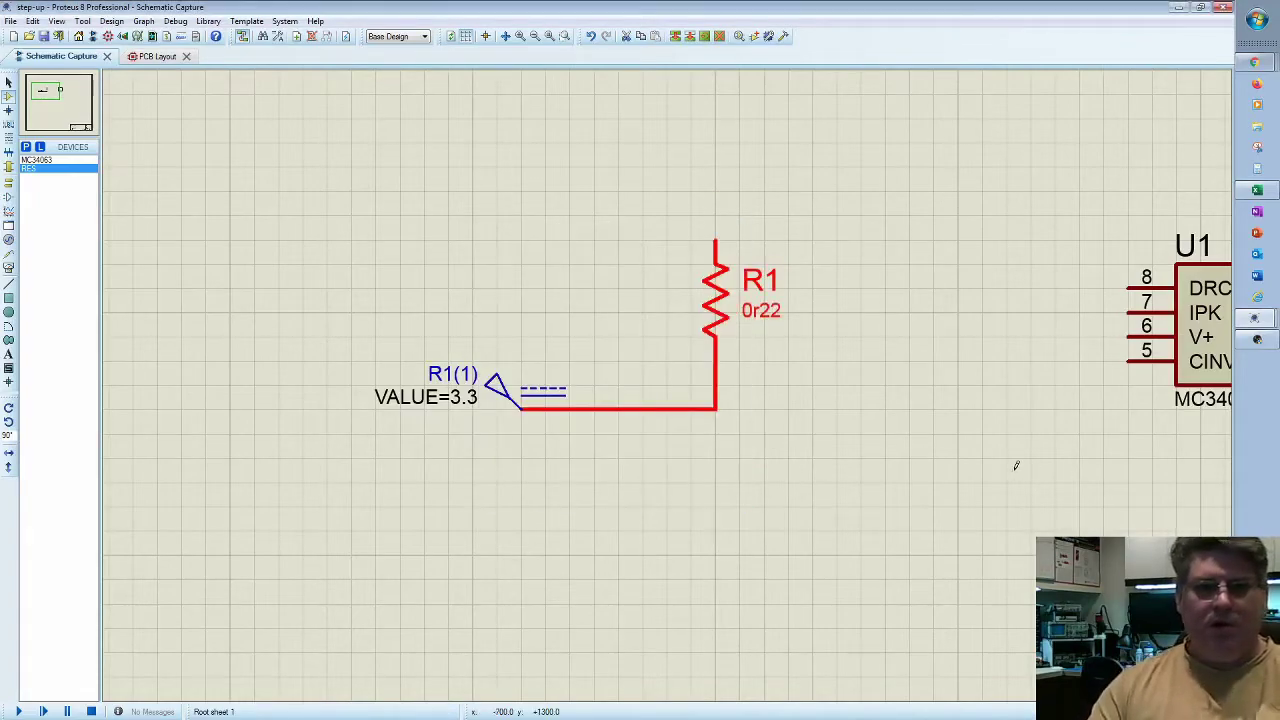
Step: Pick the generic non-electrolytic CAP from the DEVICE library, place it vertically below R1 and wire its upper end to the generator line
{"action": "key", "text": "F7"}
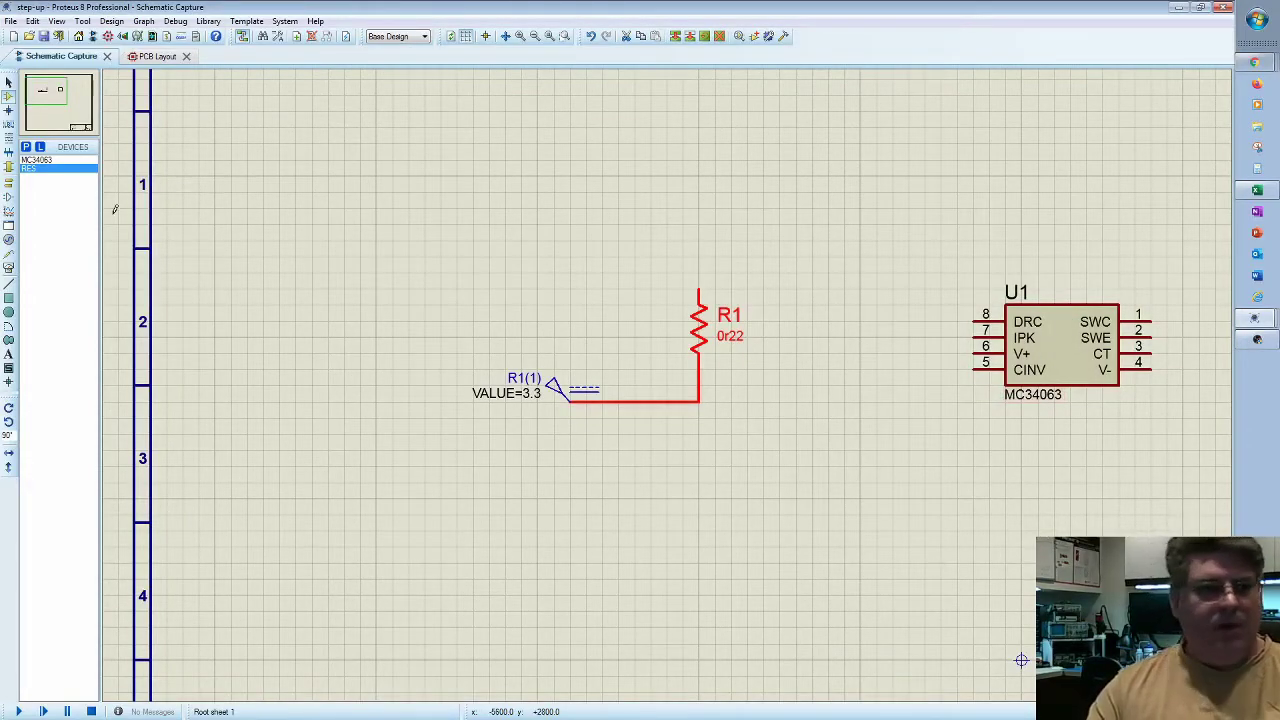
{"action": "left_click", "coordinate": [26, 146]}
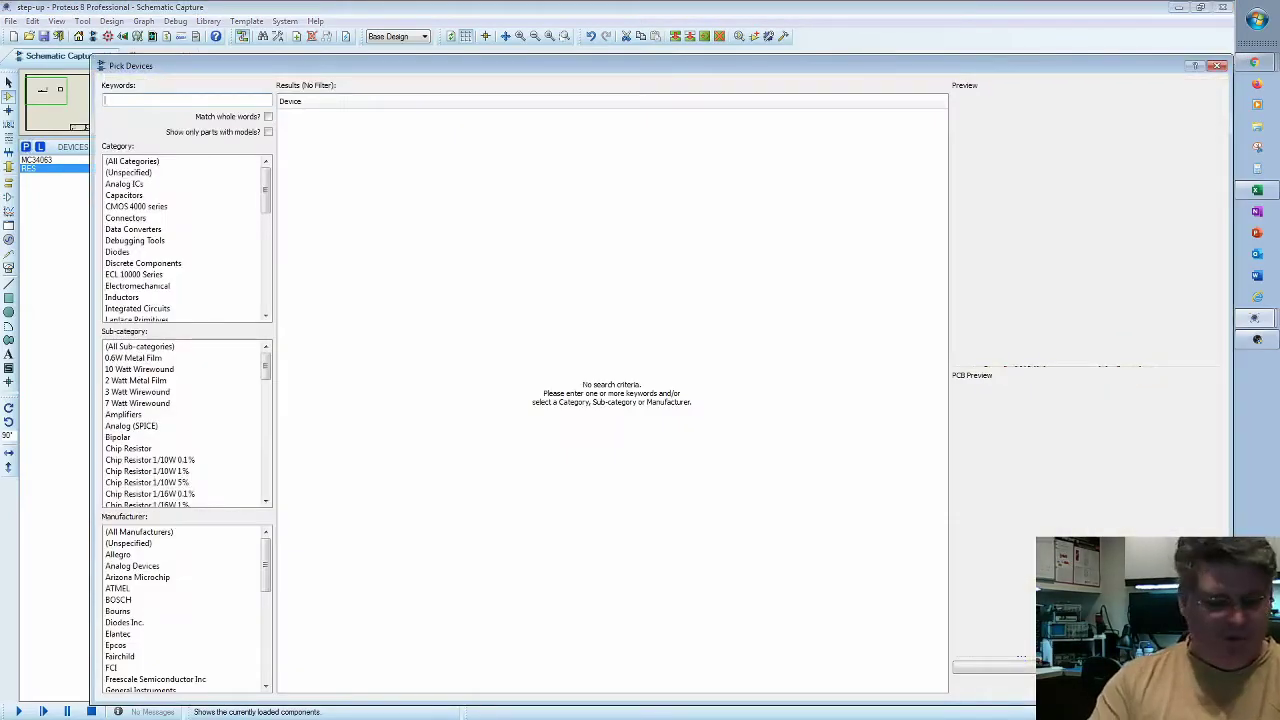
{"action": "type", "text": "ca"}
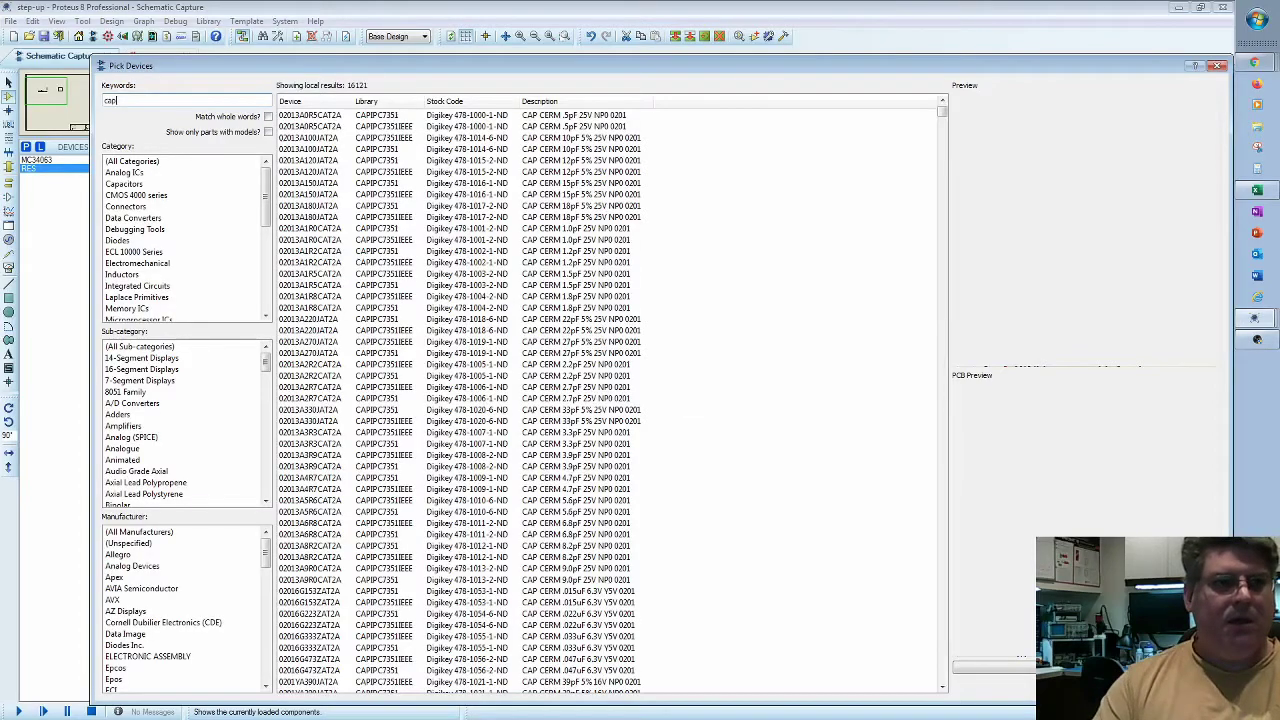
{"action": "type", "text": "p"}
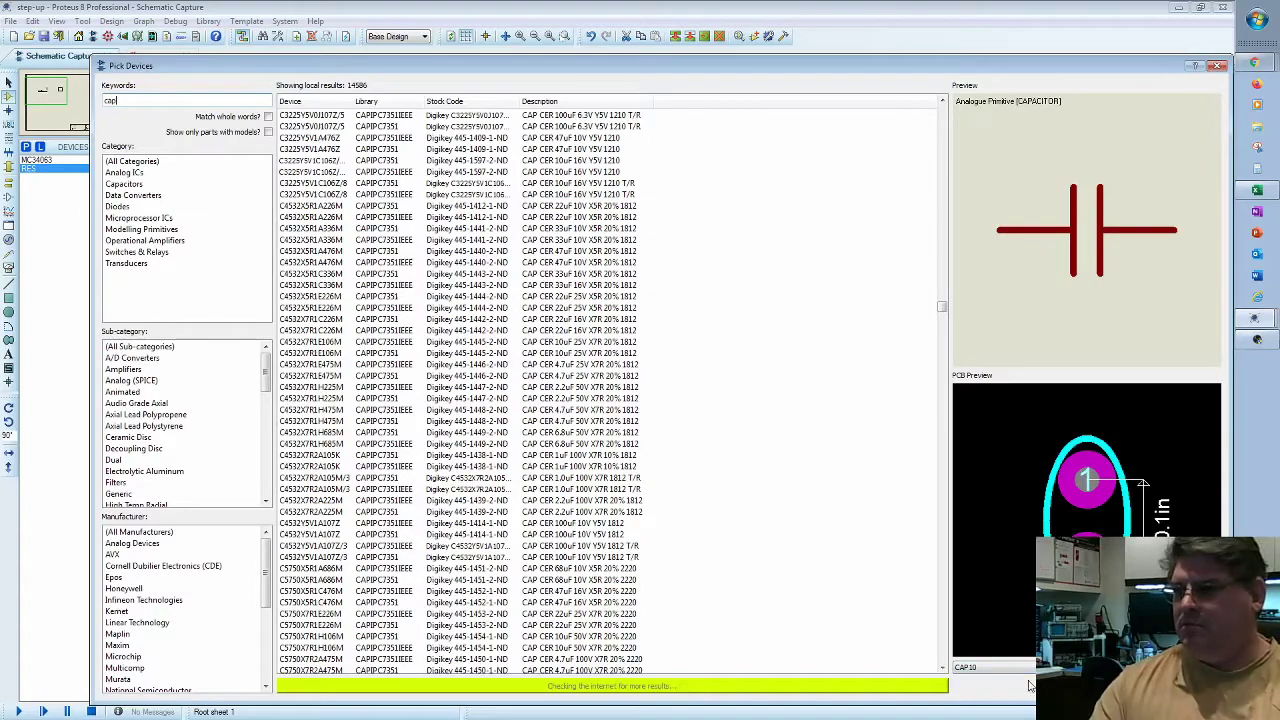
{"action": "scroll", "coordinate": [810, 545], "scroll_direction": "down", "scroll_amount": 1}
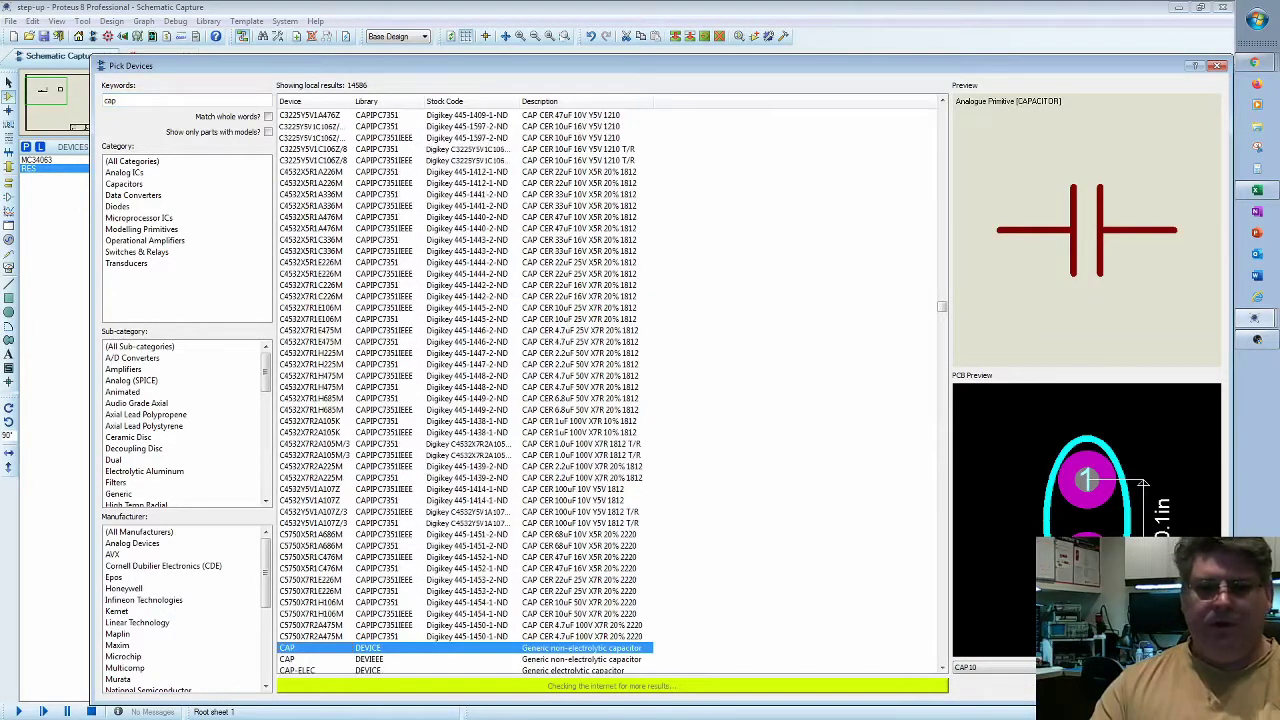
{"action": "key", "text": "Return"}
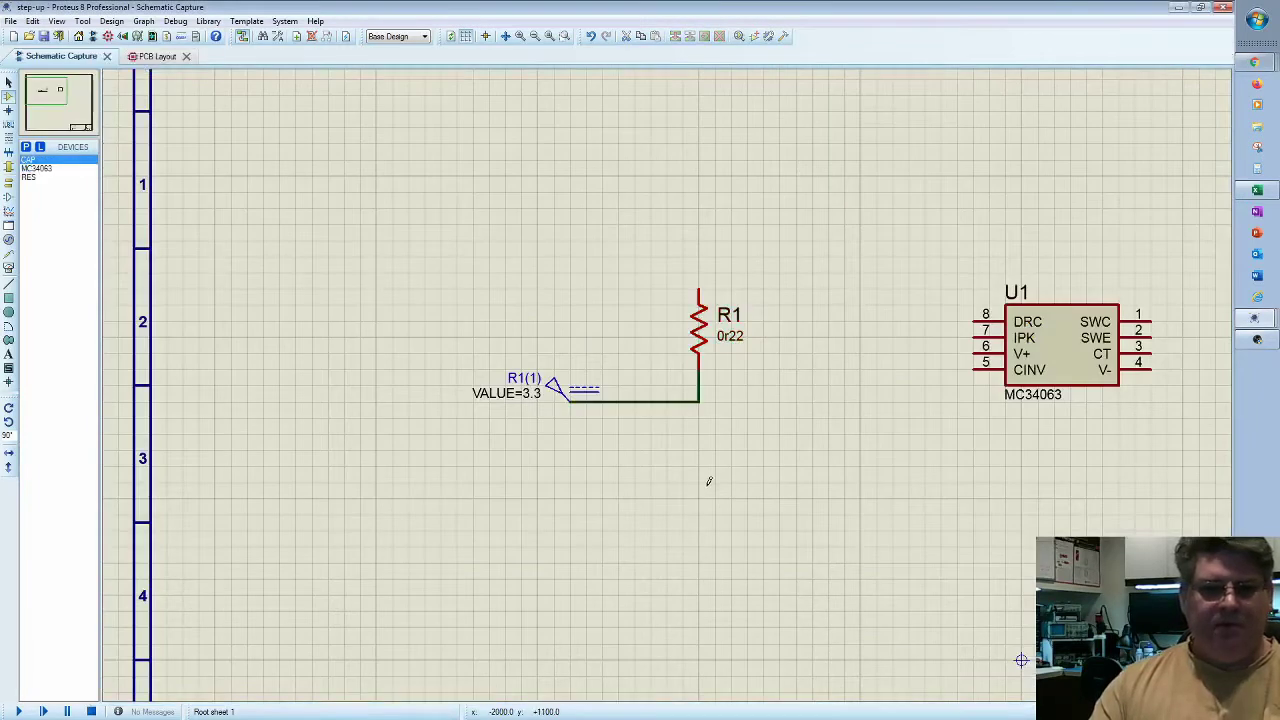
{"action": "left_click", "coordinate": [698, 452]}
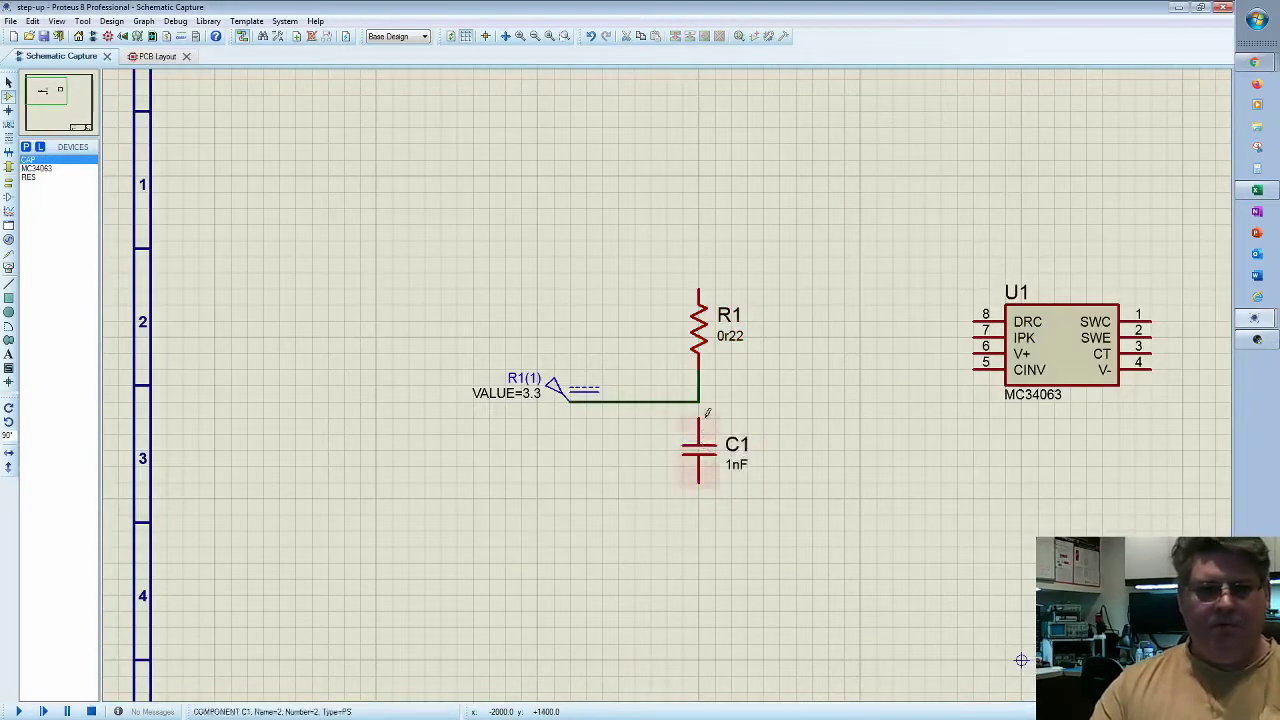
{"action": "left_click", "coordinate": [698, 410]}
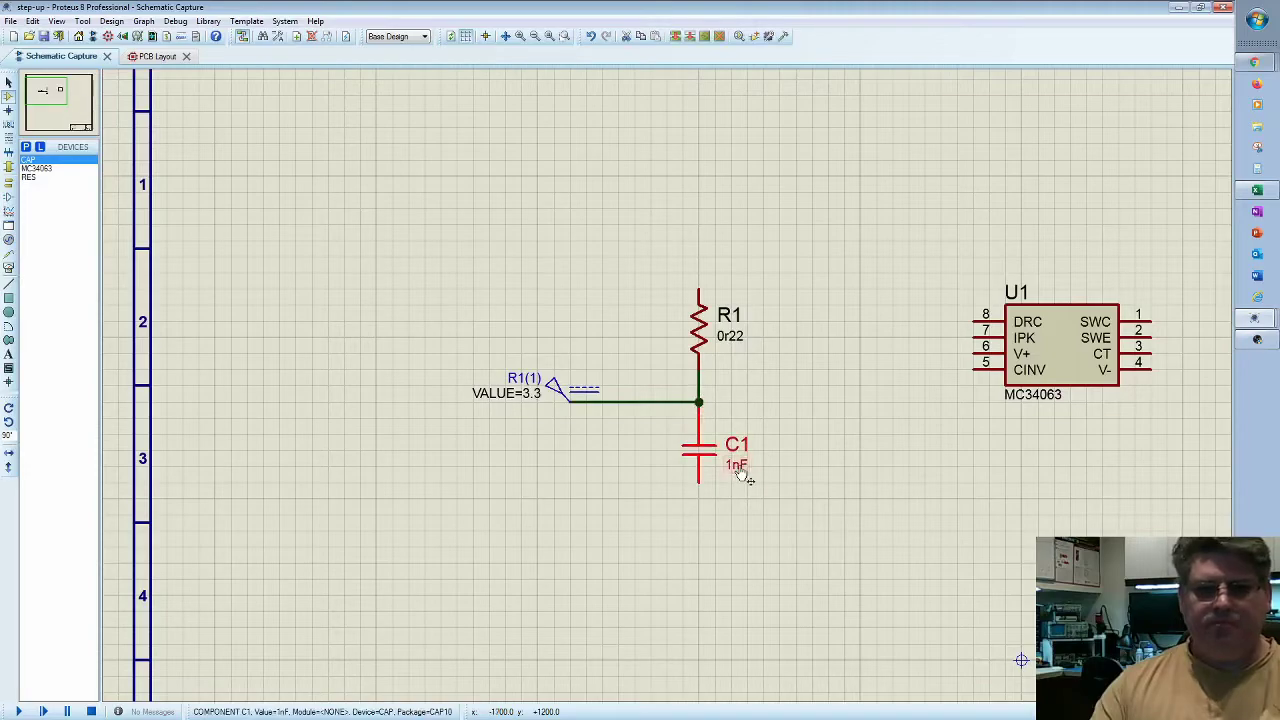
Step: Set capacitor C1's value to 10uF
{"action": "double_click", "coordinate": [738, 463]}
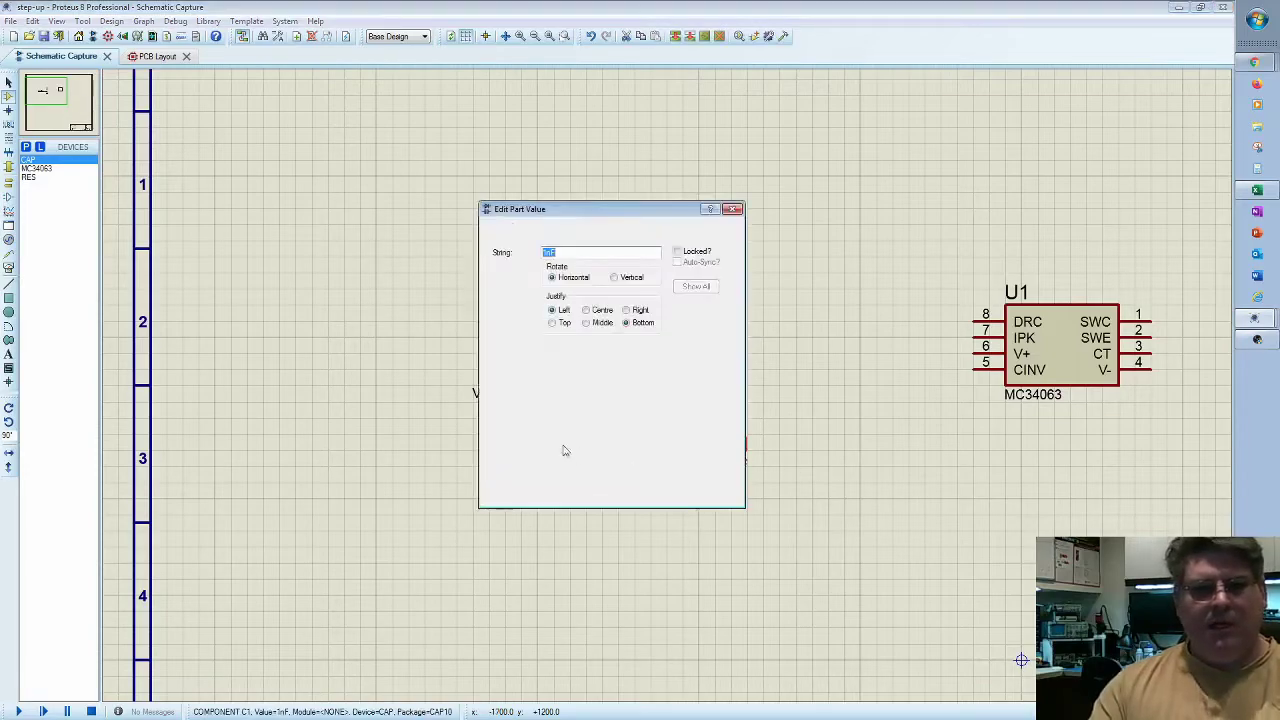
{"action": "left_click", "coordinate": [552, 252]}
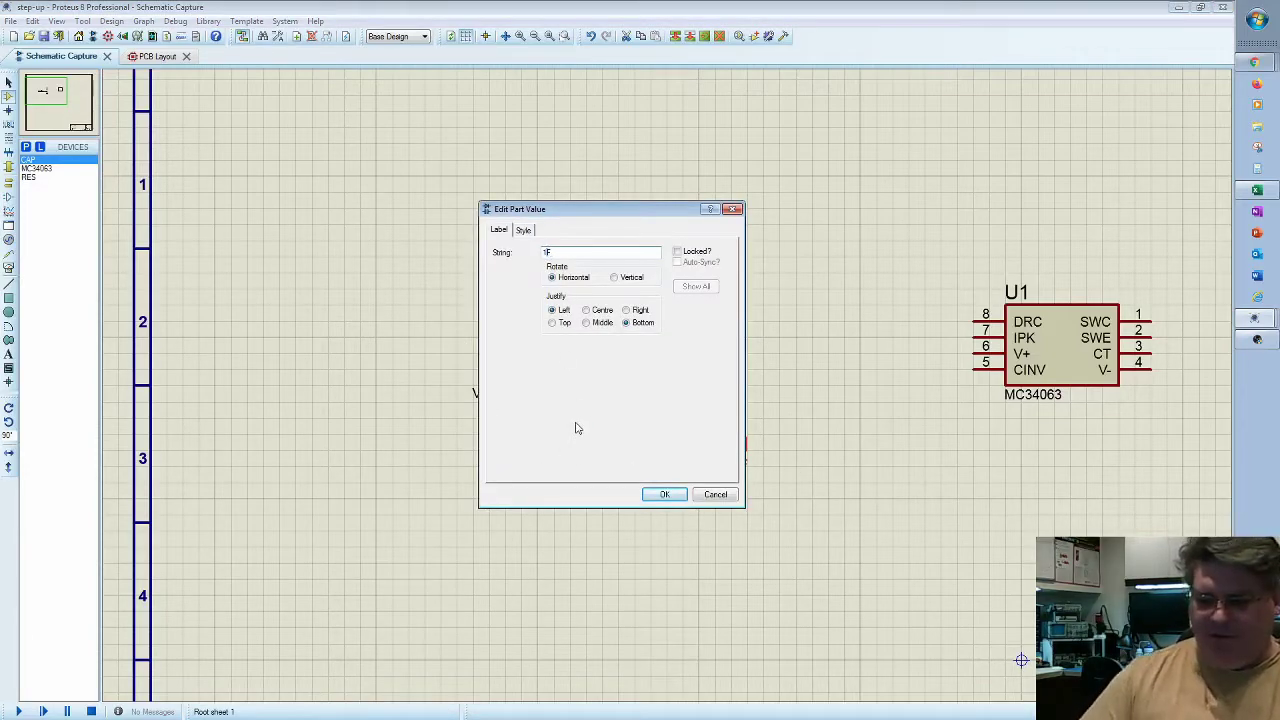
{"action": "key", "text": "Return"}
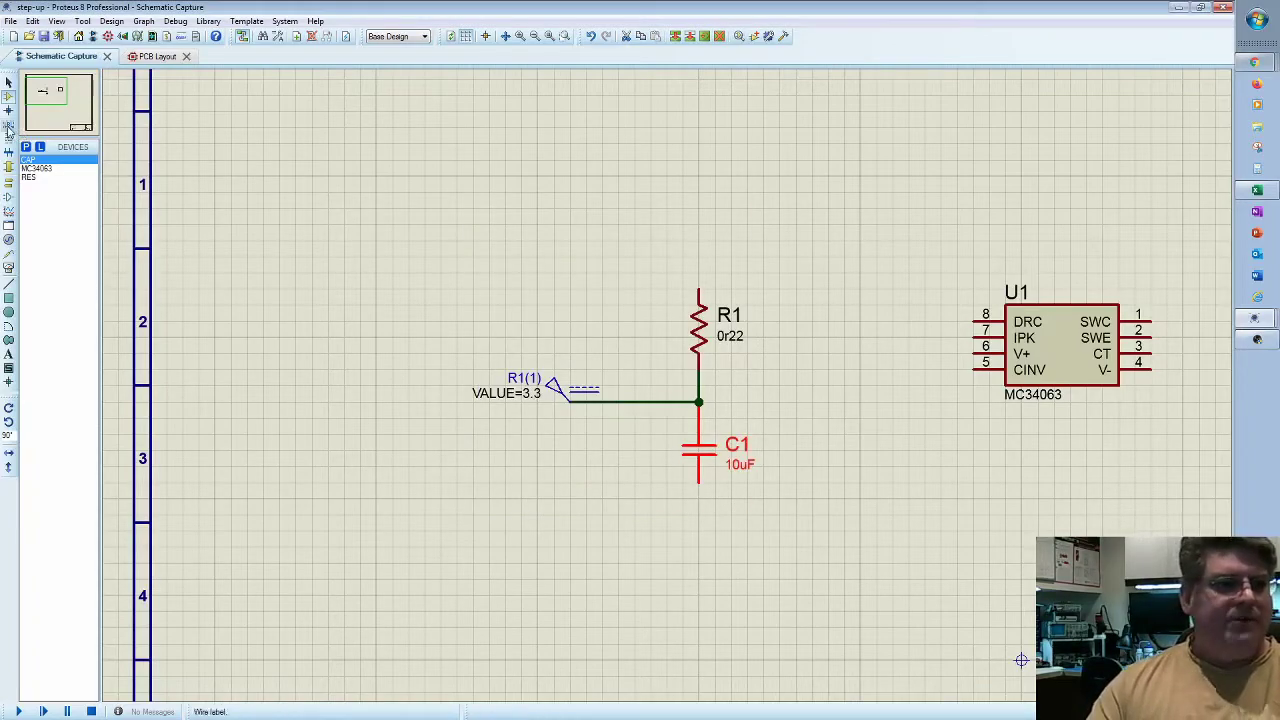
Step: Place a GROUND terminal below C1 and wire it to the capacitor's lower end
{"action": "left_click", "coordinate": [9, 180]}
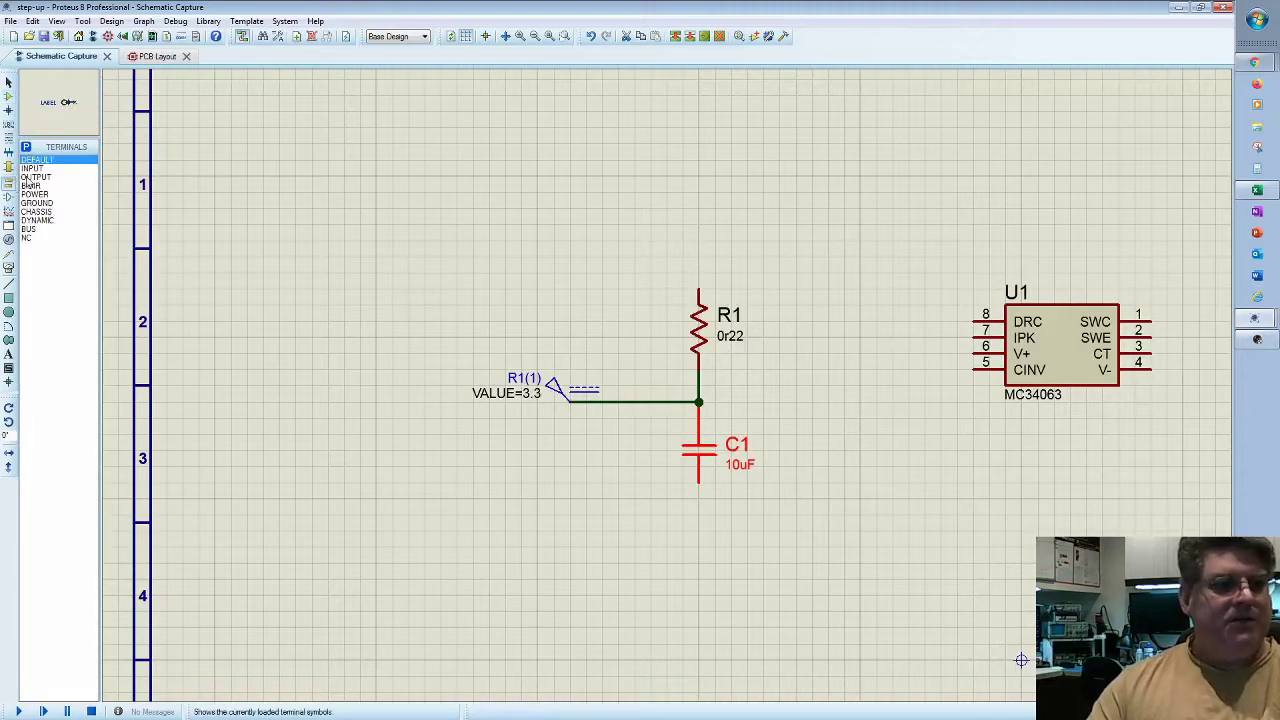
{"action": "left_click", "coordinate": [36, 203]}
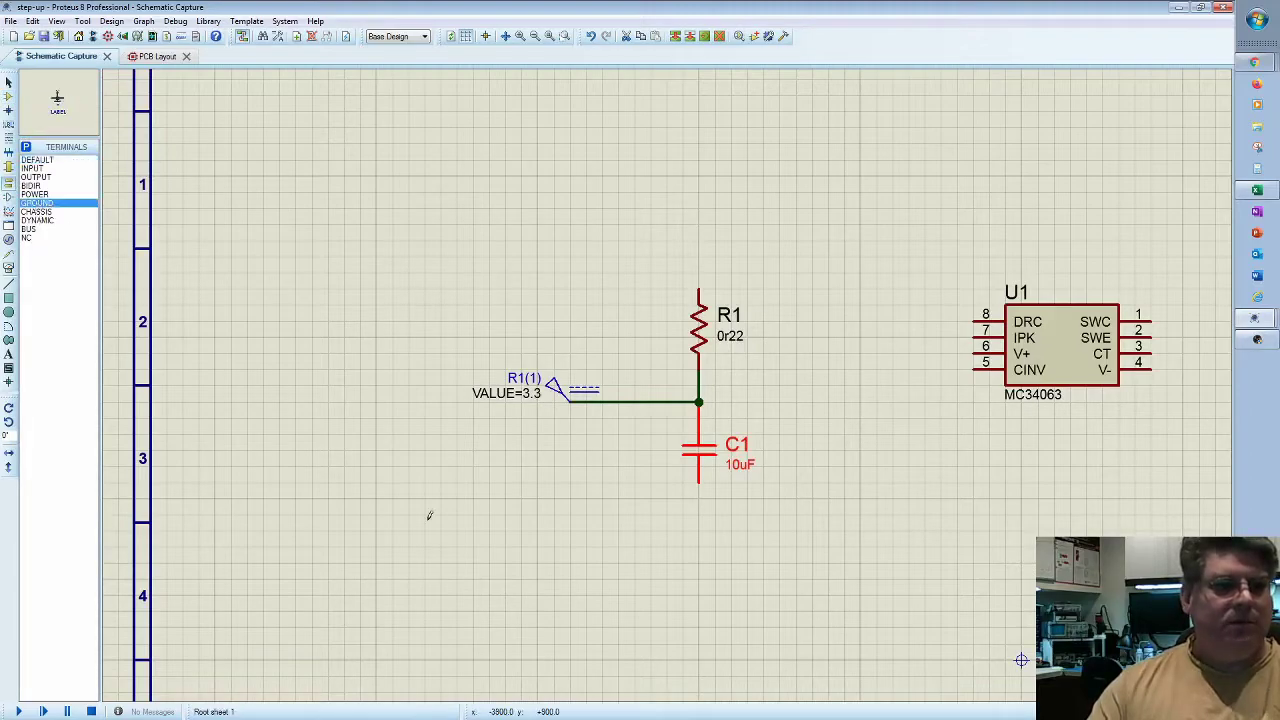
{"action": "left_click", "coordinate": [699, 540]}
{"action": "left_click", "coordinate": [697, 487]}
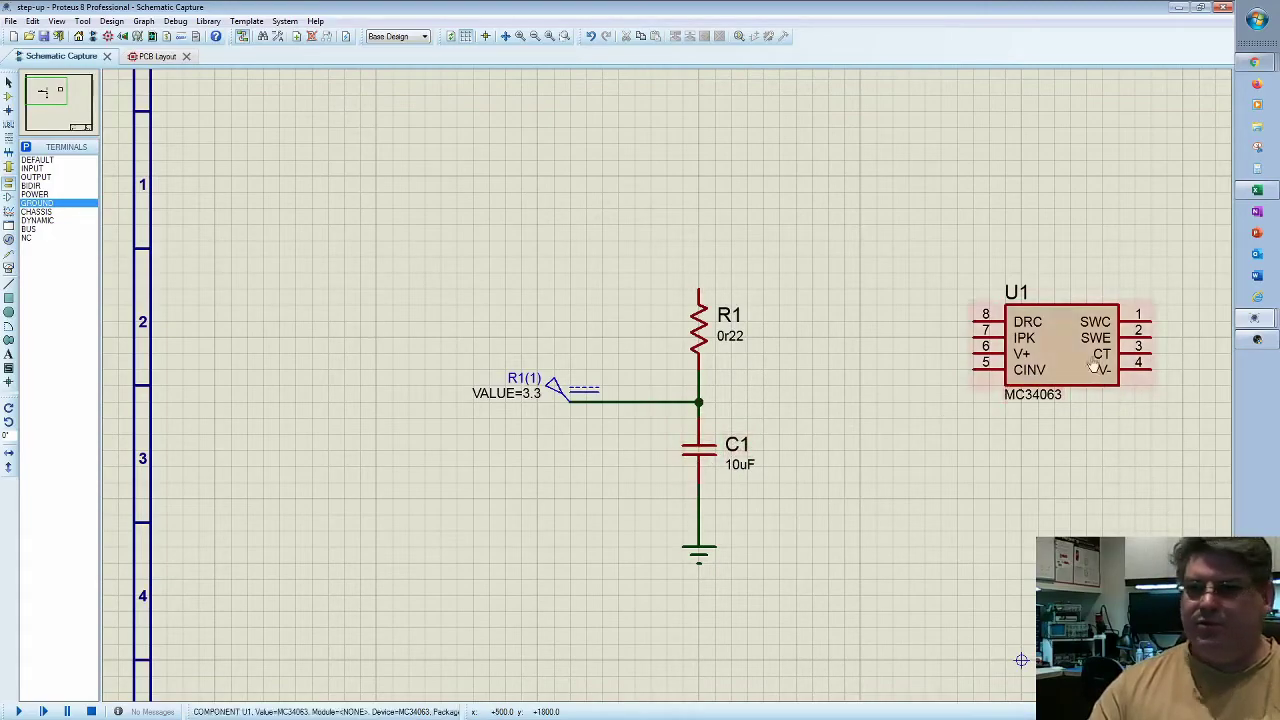
Step: Move U1 down and slightly left to align its V+ pin with the generator line, and wire that pin to the R1–C1 junction
{"action": "left_click_drag", "start_coordinate": [1087, 358], "coordinate": [1050, 382]}
{"action": "left_click", "coordinate": [698, 402]}
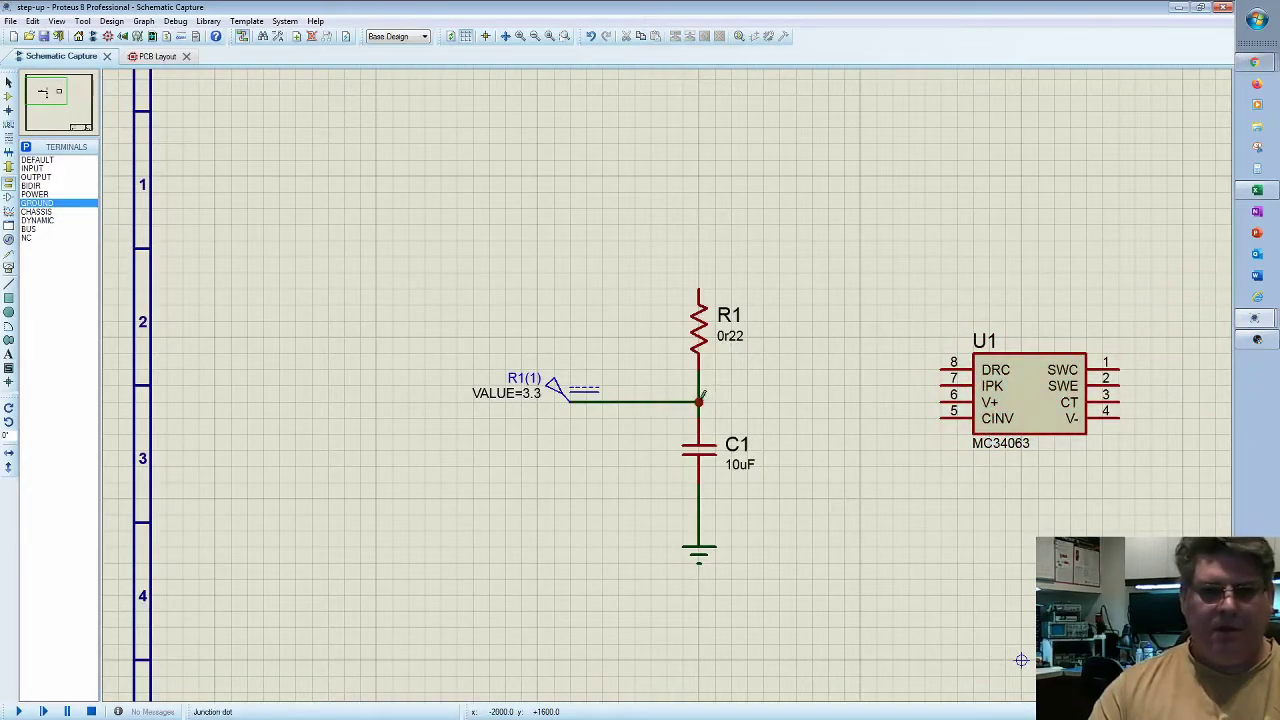
{"action": "left_click", "coordinate": [948, 398]}
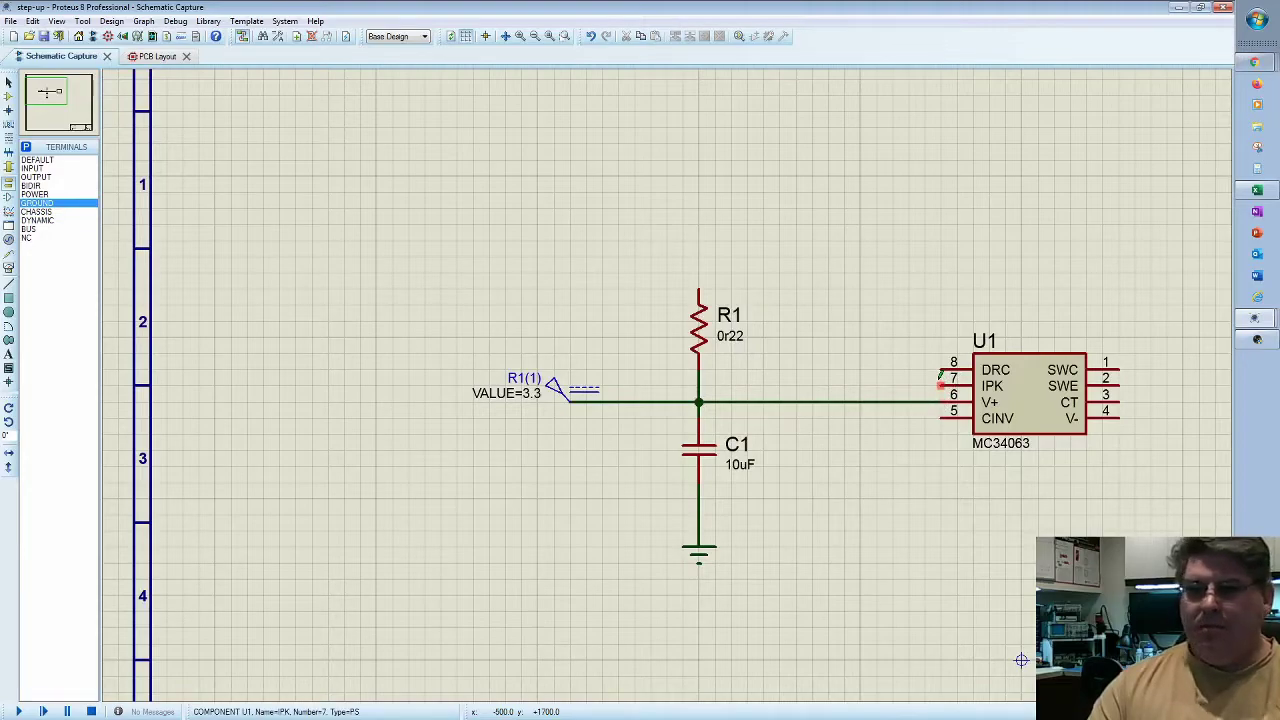
Step: Wire U1's IPK pin around to the upper end of R1
{"action": "left_click", "coordinate": [940, 377]}
{"action": "left_click", "coordinate": [796, 385]}
{"action": "left_click", "coordinate": [796, 257]}
{"action": "left_click", "coordinate": [698, 289]}
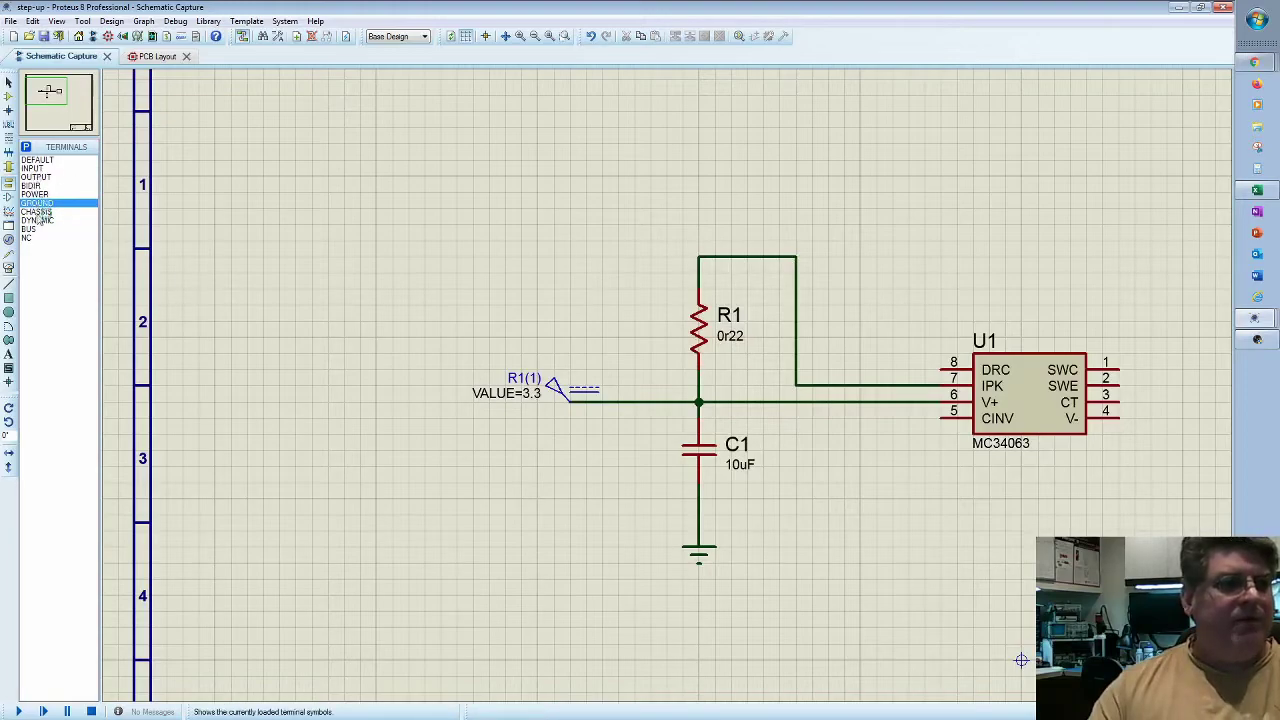
Step: Place a horizontal RES resistor on the line from R1's upper end and wire its other end to U1's DRC pin
{"action": "left_click", "coordinate": [8, 96]}
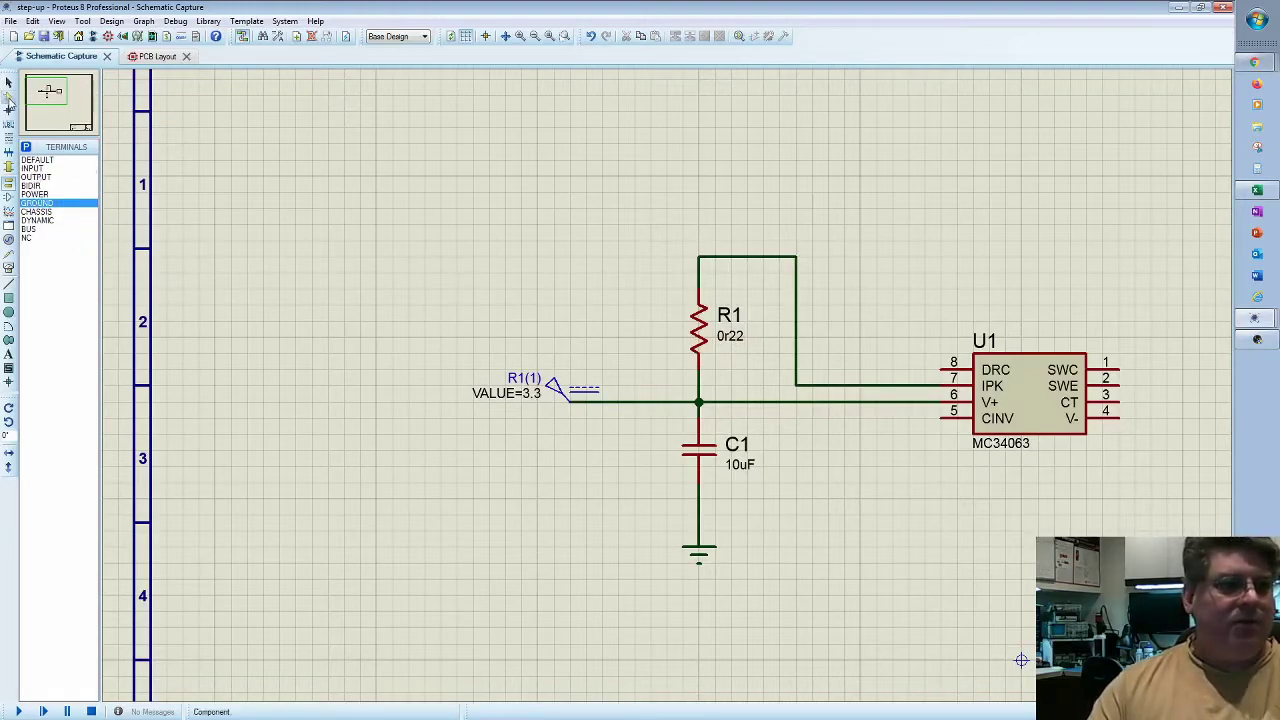
{"action": "left_click", "coordinate": [42, 178]}
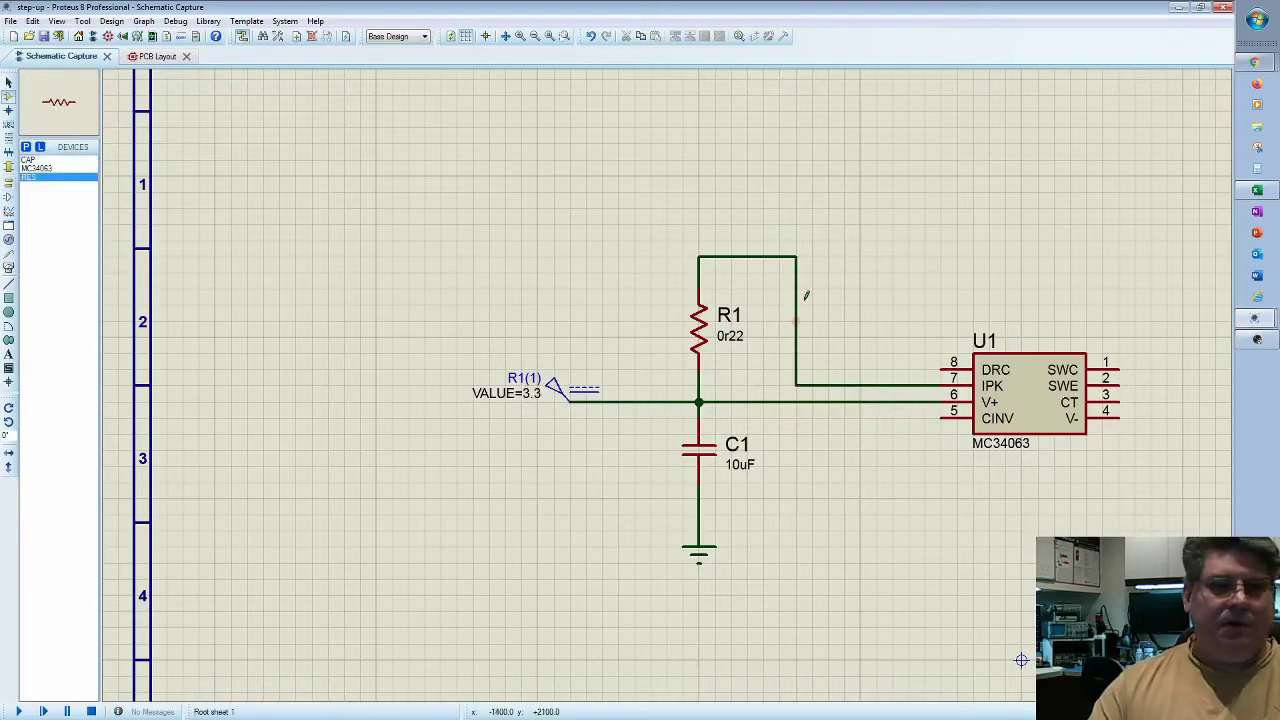
{"action": "left_click", "coordinate": [852, 240]}
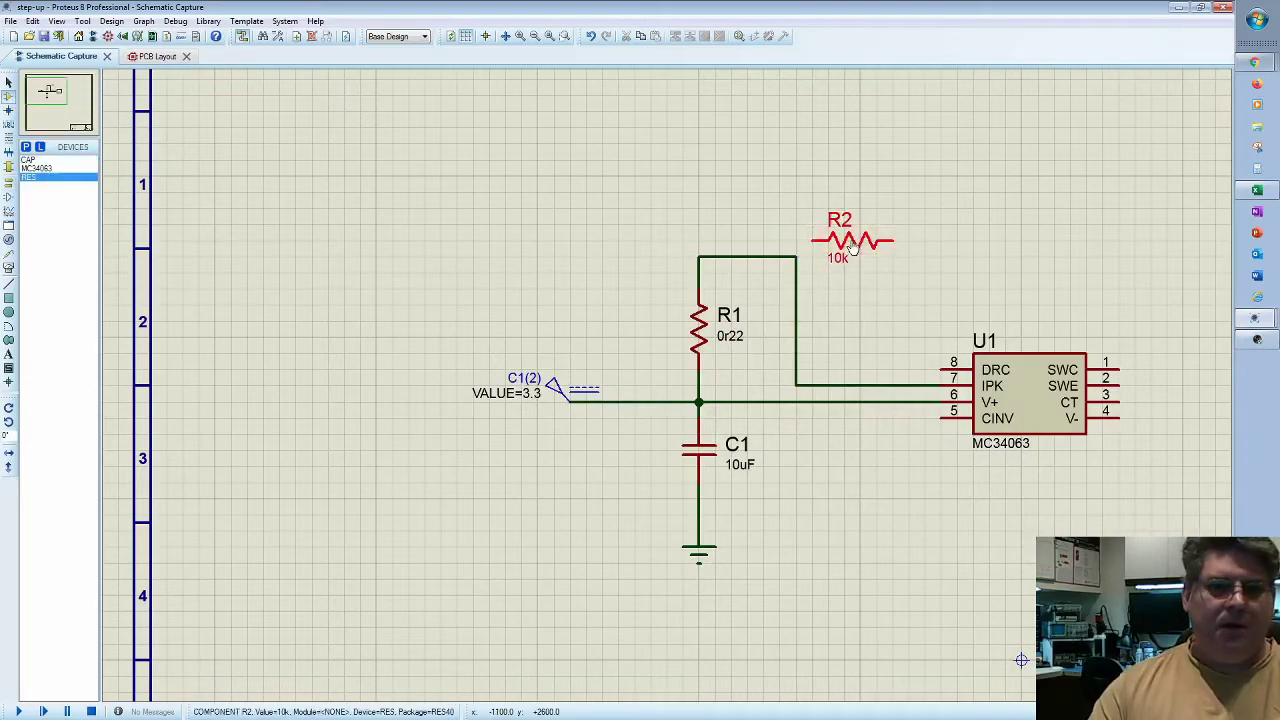
{"action": "left_click", "coordinate": [866, 257]}
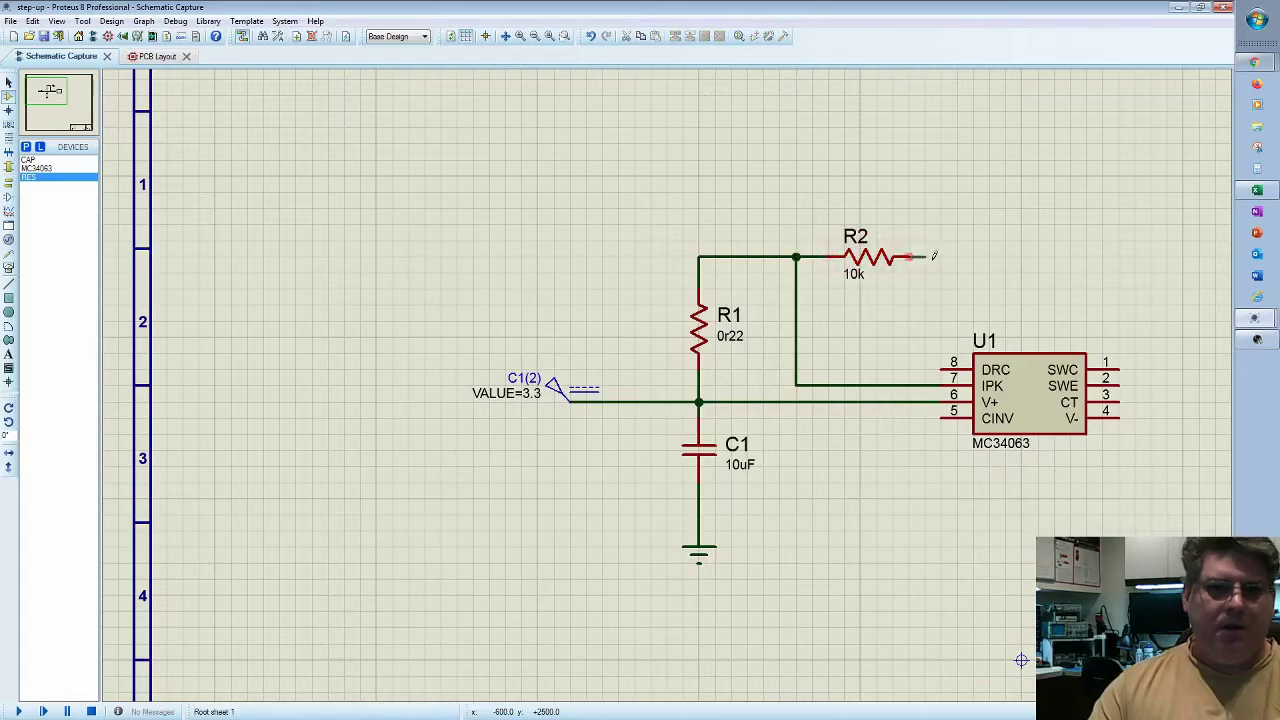
{"action": "left_click", "coordinate": [927, 257]}
{"action": "left_click", "coordinate": [940, 369]}
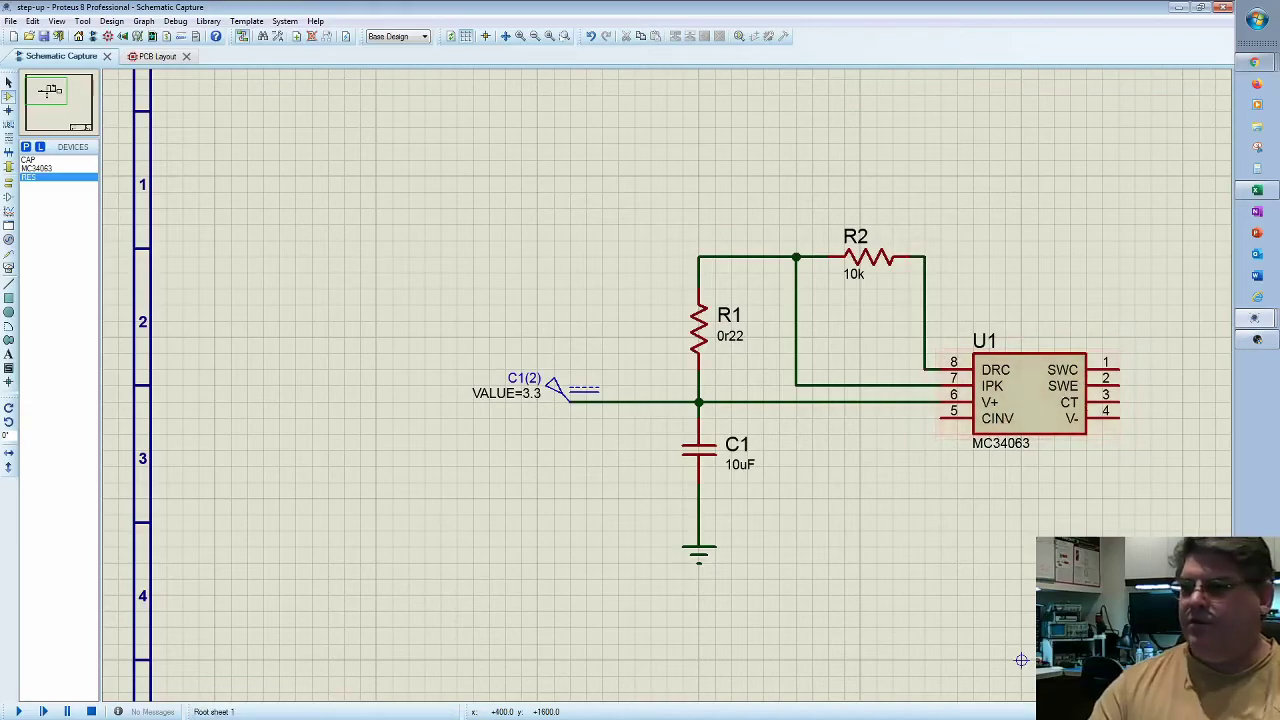
Step: Set resistor R2's value to 180
{"action": "double_click", "coordinate": [853, 273]}
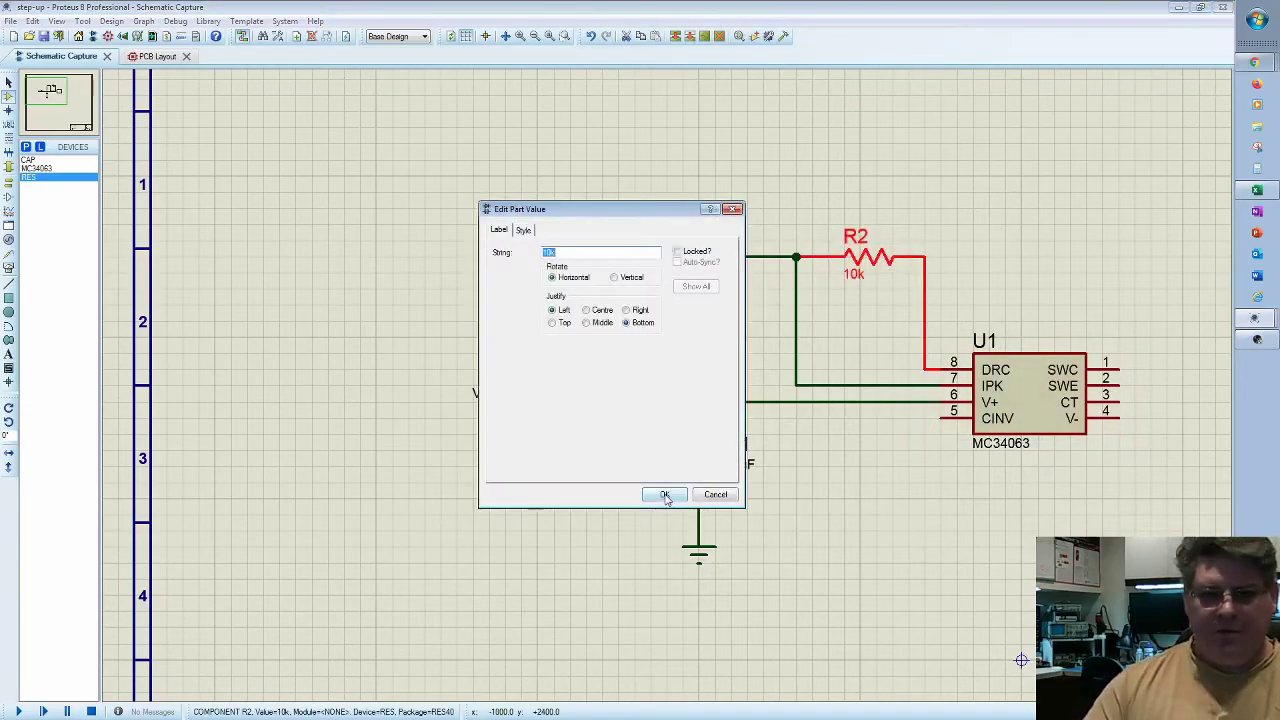
{"action": "type", "text": "180"}
{"action": "left_click", "coordinate": [665, 495]}
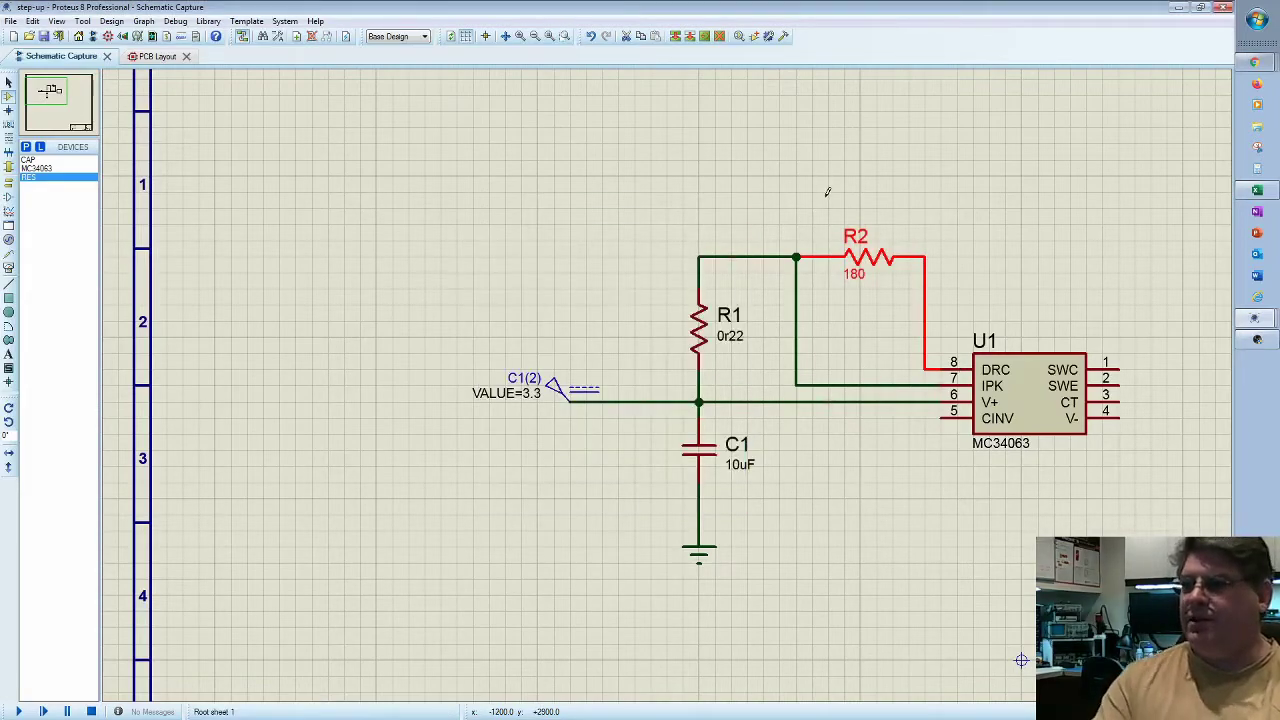
Step: Find the real inductor REALIND in the DEVIEEE library and place it horizontally above R2
{"action": "left_click", "coordinate": [26, 147]}
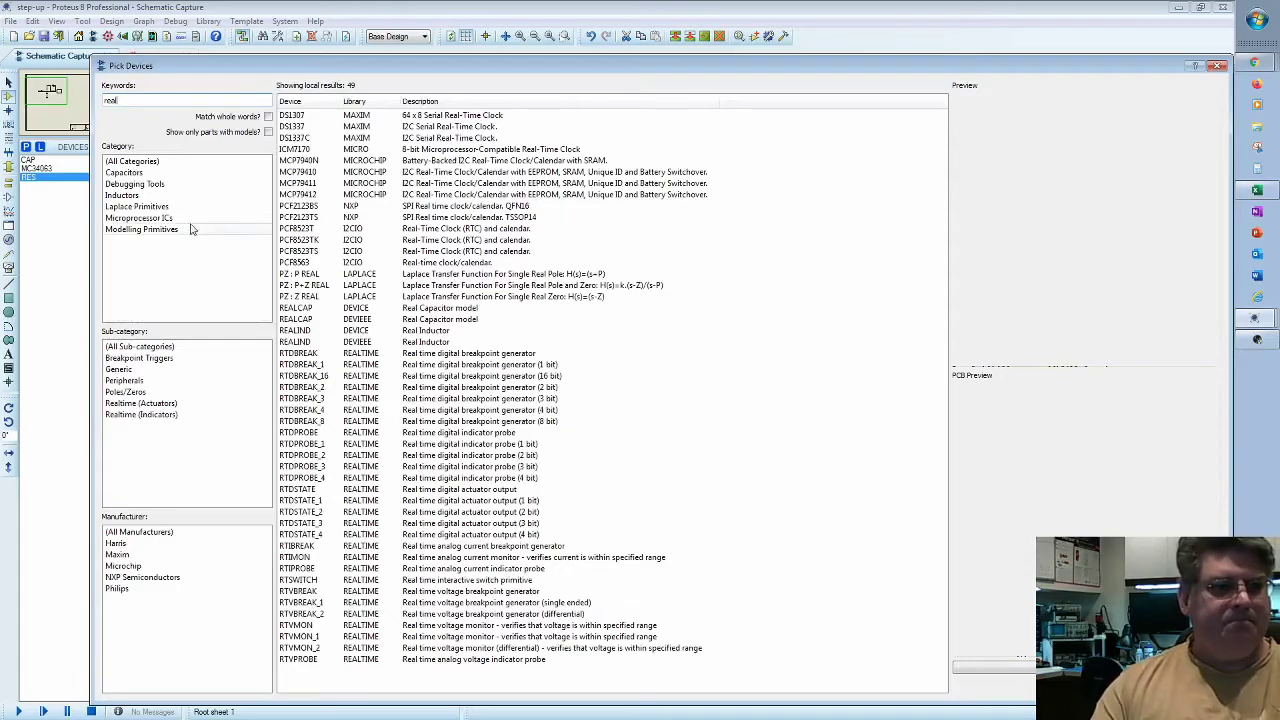
{"action": "left_click", "coordinate": [142, 196]}
{"action": "left_click", "coordinate": [358, 116]}
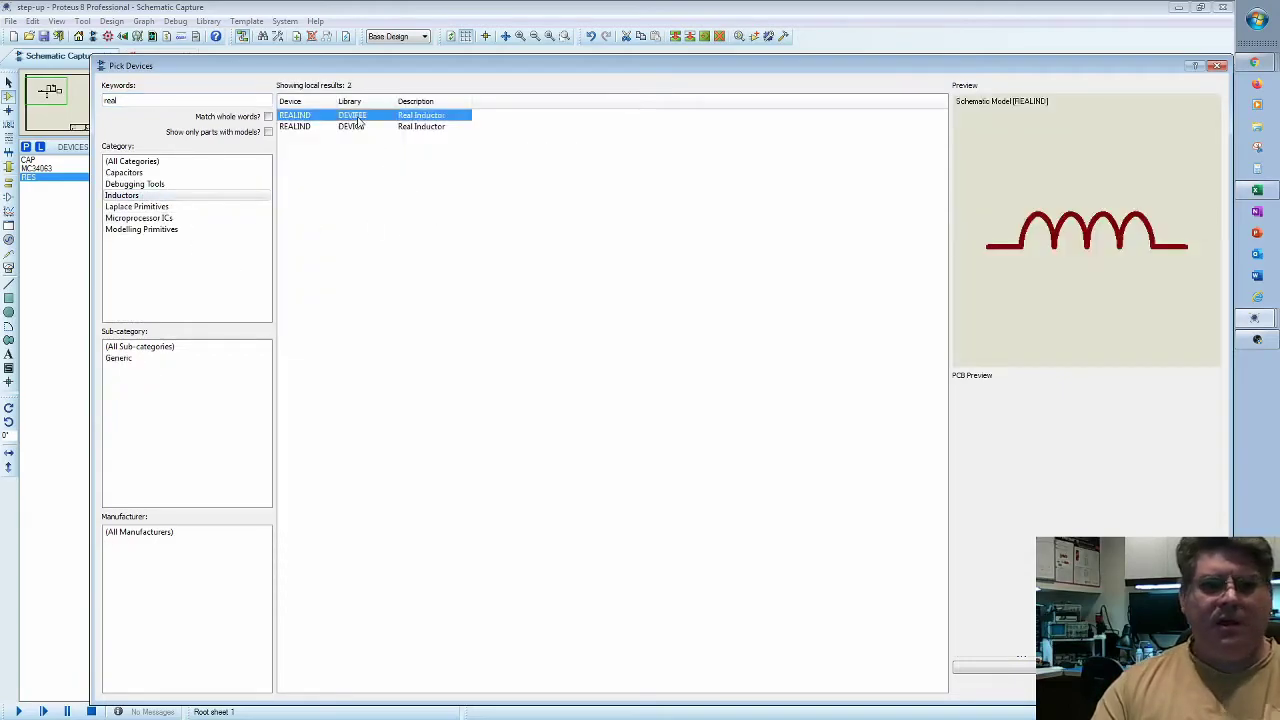
{"action": "left_click", "coordinate": [350, 126]}
{"action": "double_click", "coordinate": [352, 118]}
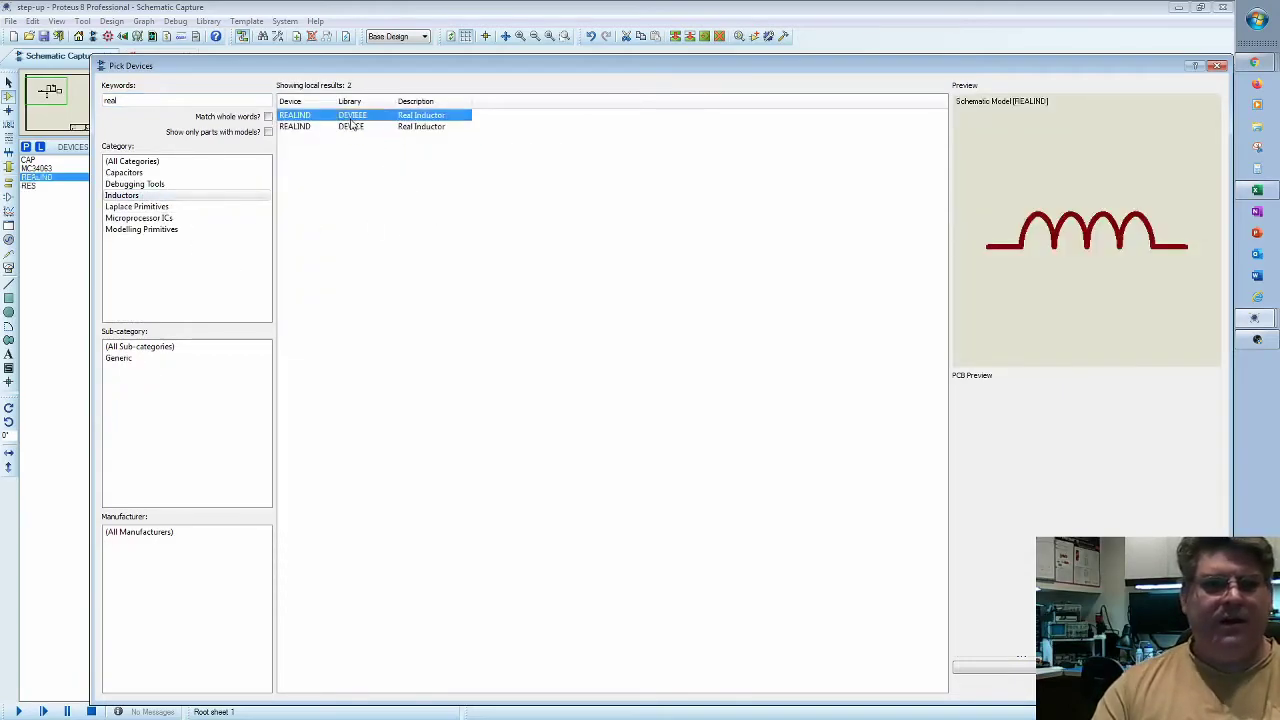
{"action": "key", "text": "Return"}
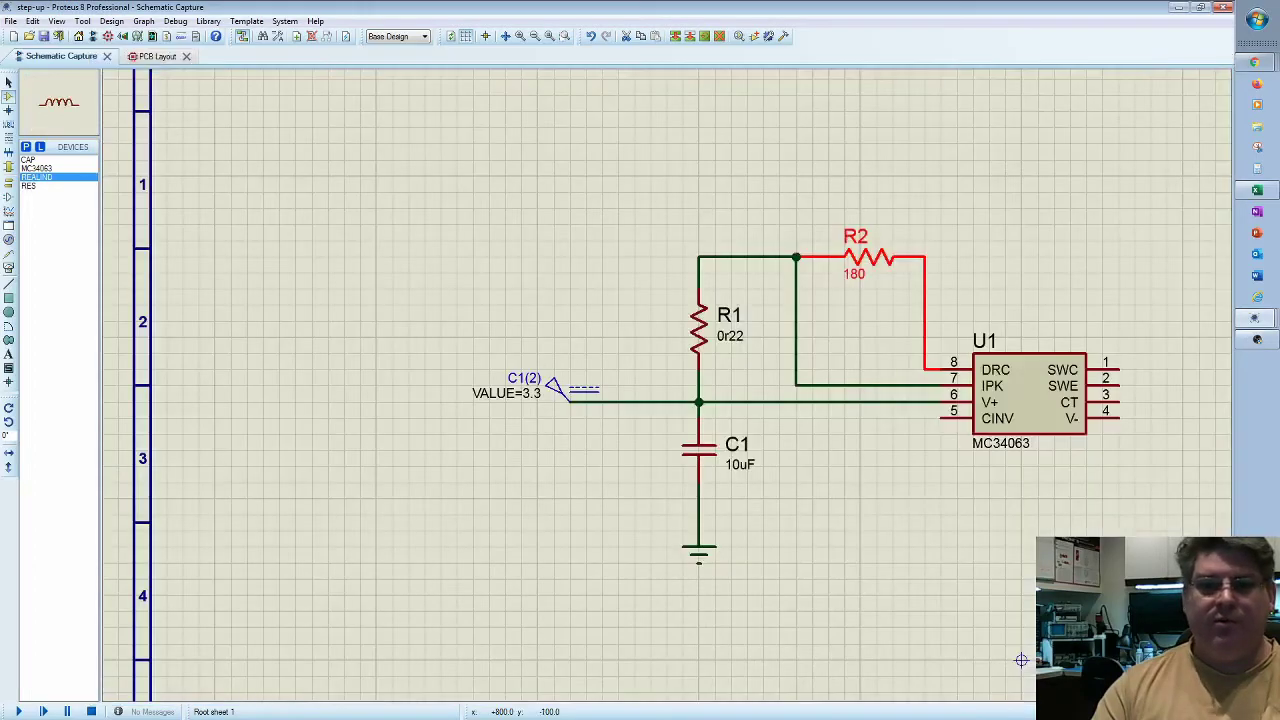
{"action": "left_click", "coordinate": [908, 152]}
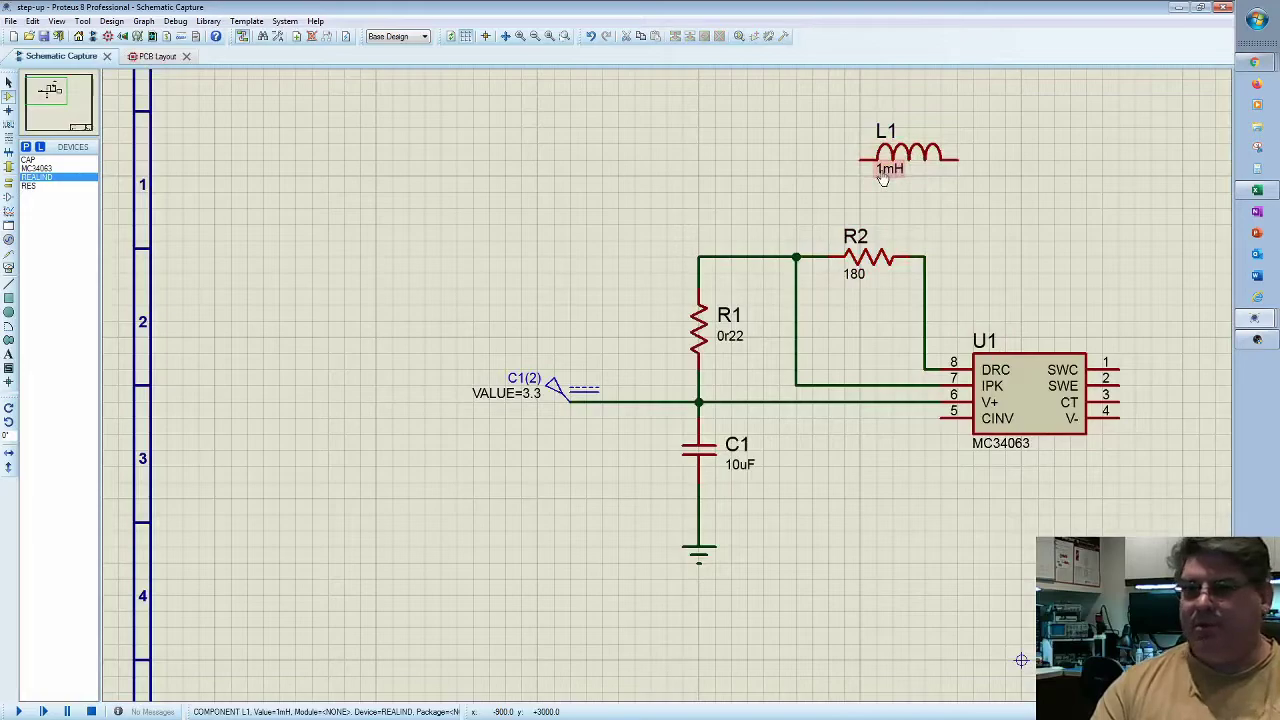
Step: Set inductor L1's inductance to 100uH
{"action": "left_click", "coordinate": [927, 162]}
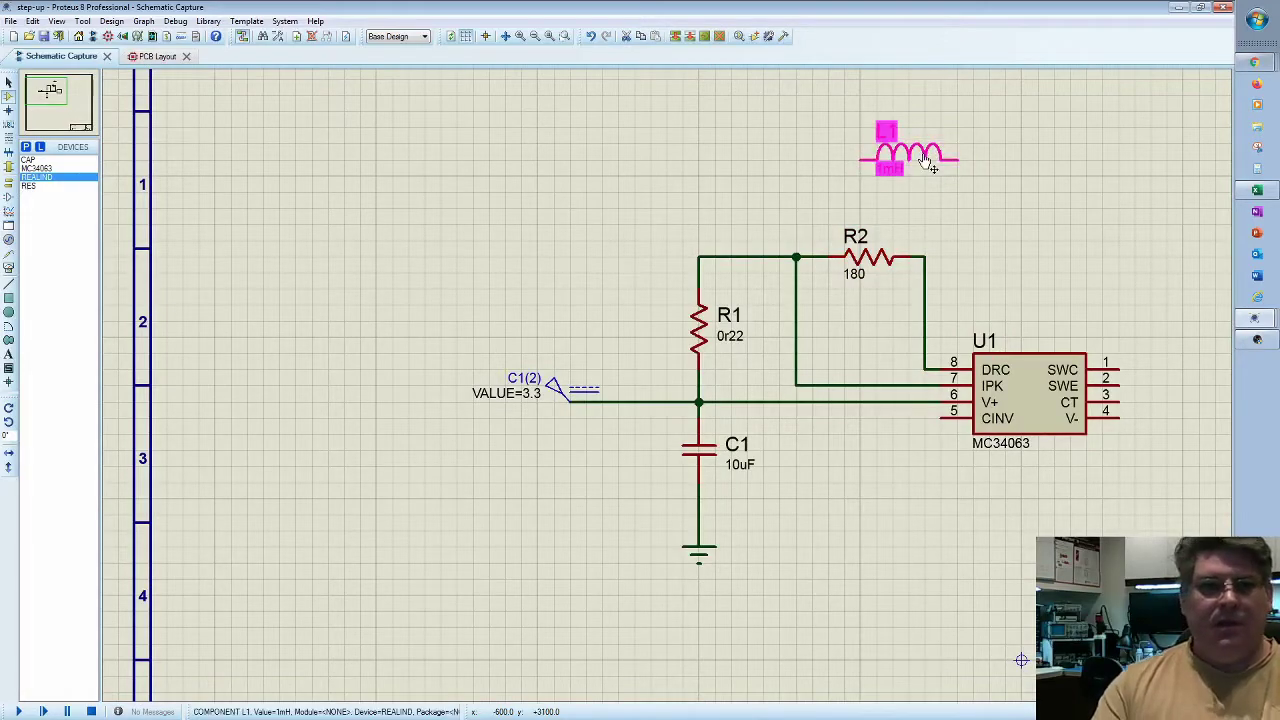
{"action": "left_click", "coordinate": [927, 162]}
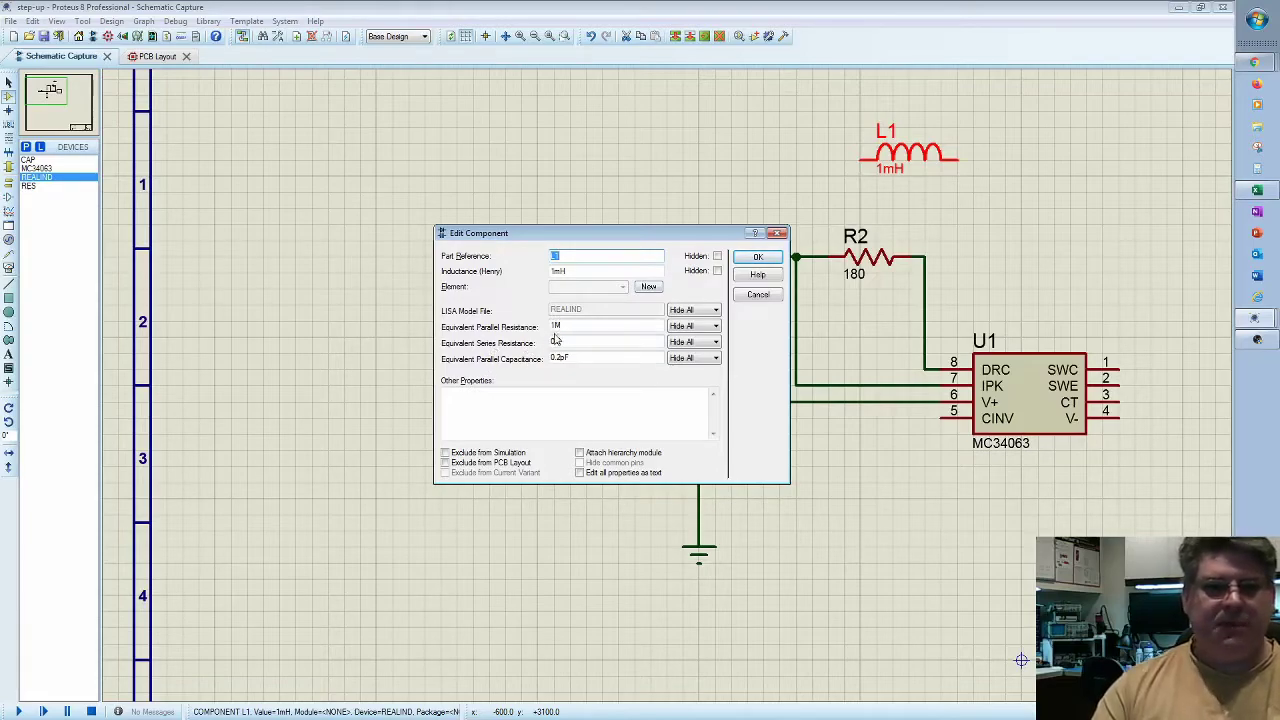
{"action": "left_click", "coordinate": [555, 271]}
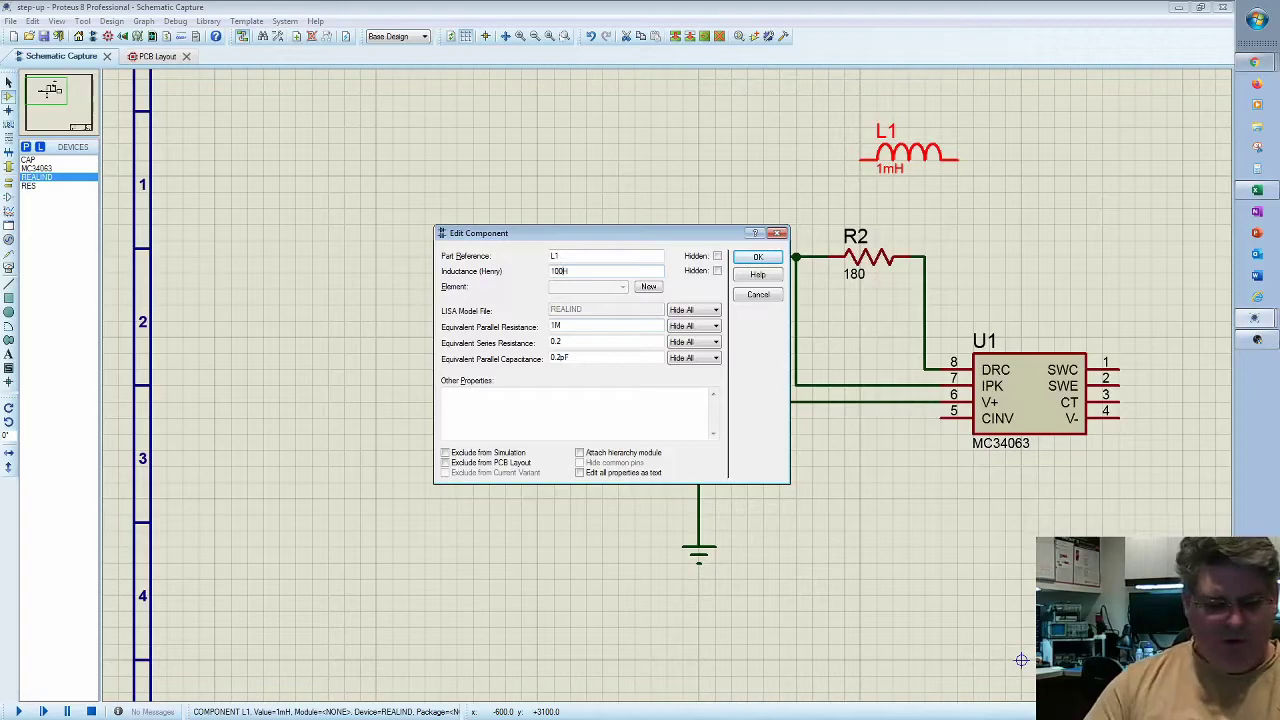
{"action": "key", "text": "Return"}
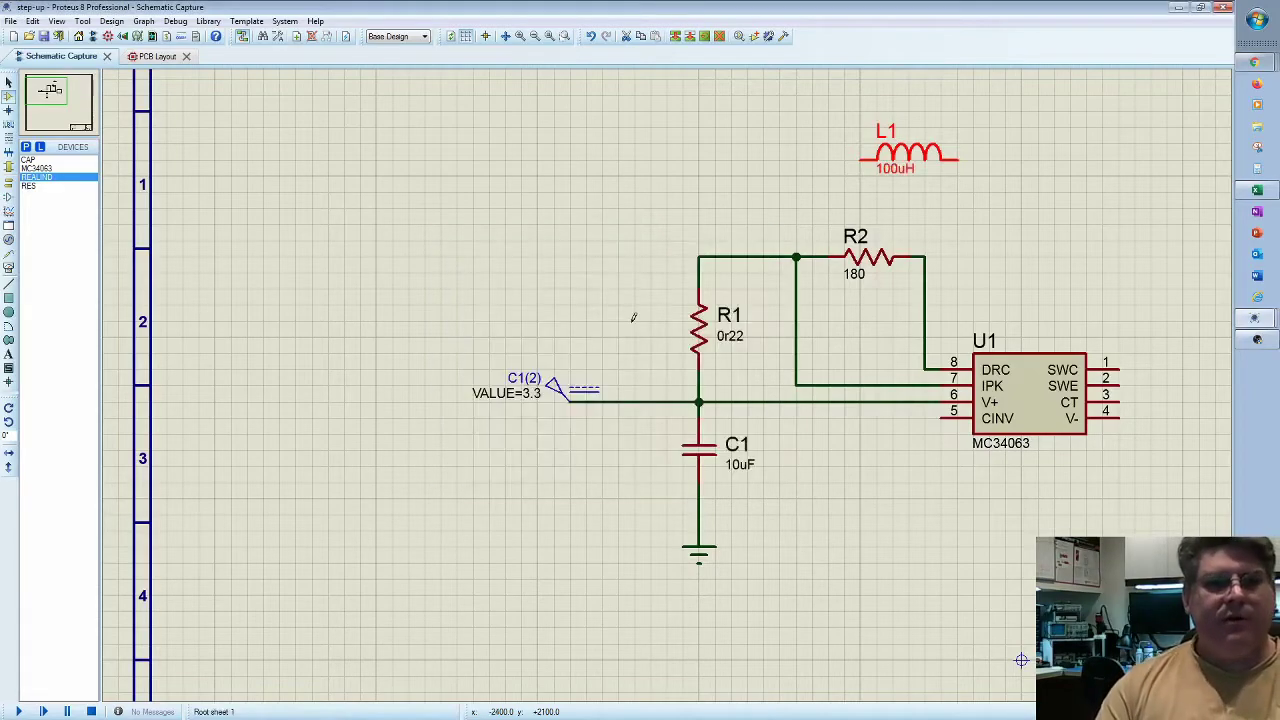
Step: Wire L1's left end to the upper end of R1 and its right end to U1's SWC pin
{"action": "left_click", "coordinate": [866, 178]}
{"action": "left_click", "coordinate": [860, 160]}
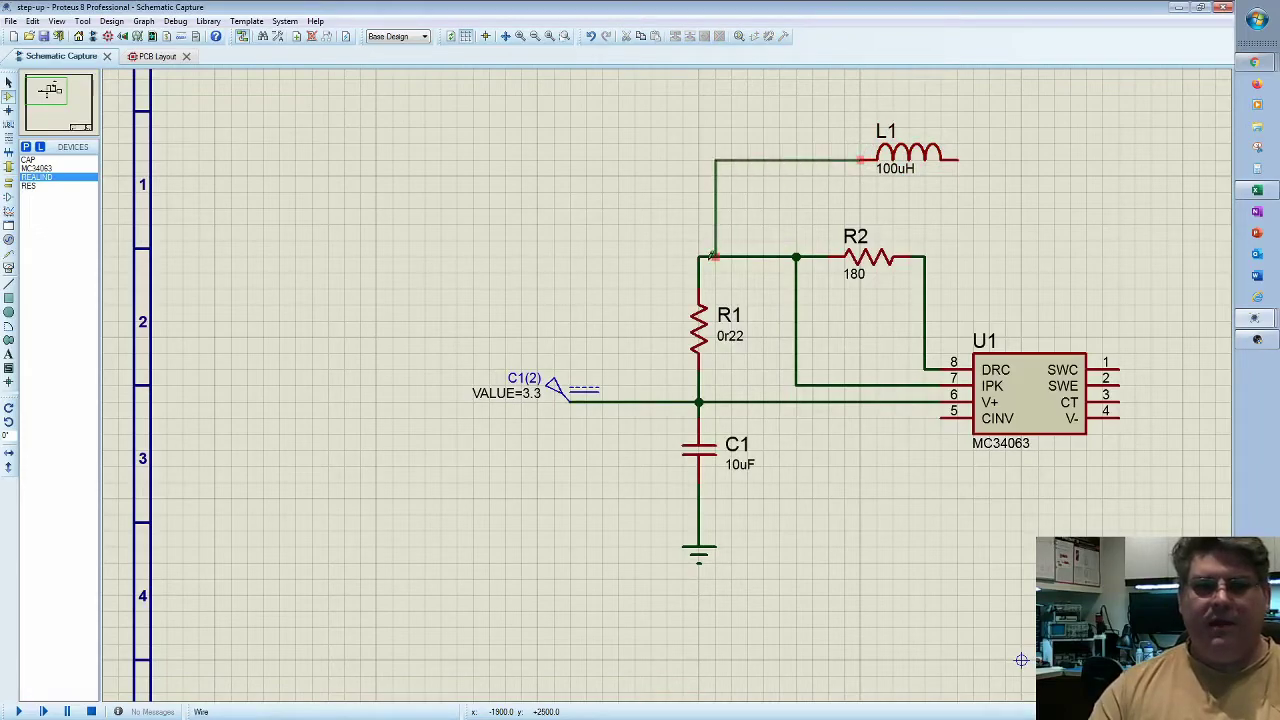
{"action": "left_click", "coordinate": [698, 257]}
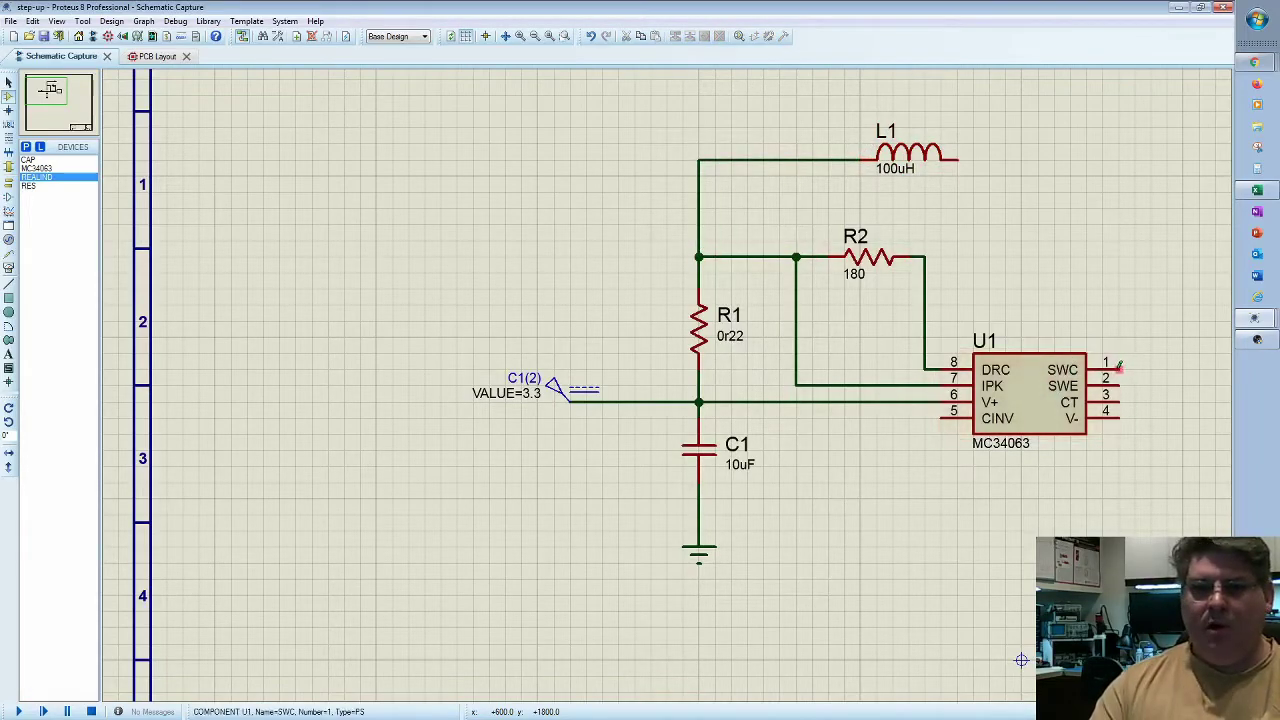
{"action": "left_click", "coordinate": [1134, 369]}
{"action": "left_click", "coordinate": [959, 159]}
Step: Move L1 with its wires slightly down and to the right, closer to R2
{"action": "left_click", "coordinate": [909, 154]}
{"action": "left_click_drag", "start_coordinate": [909, 154], "coordinate": [940, 185]}
{"action": "left_click_drag", "start_coordinate": [1074, 277], "coordinate": [877, 191]}
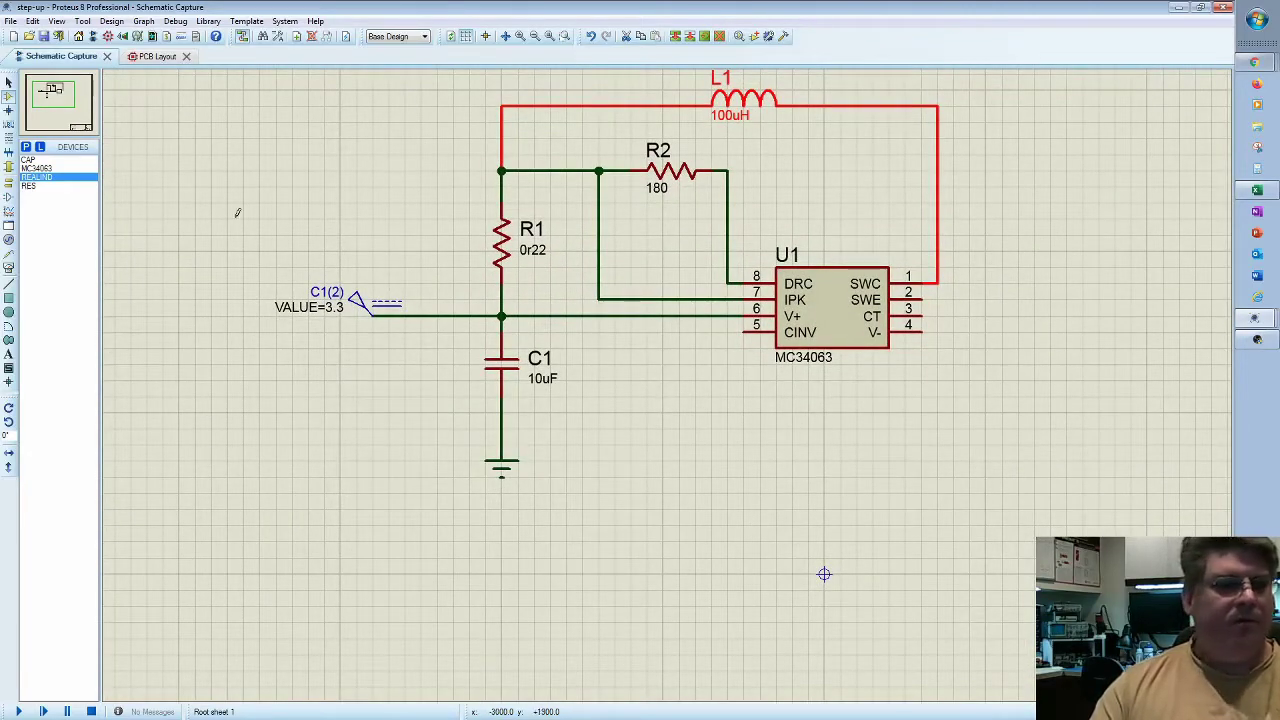
Step: Search for schot among diodes with simulation models and pick the generic DIODE-SC from the DEVIEEE library
{"action": "left_click", "coordinate": [26, 147]}
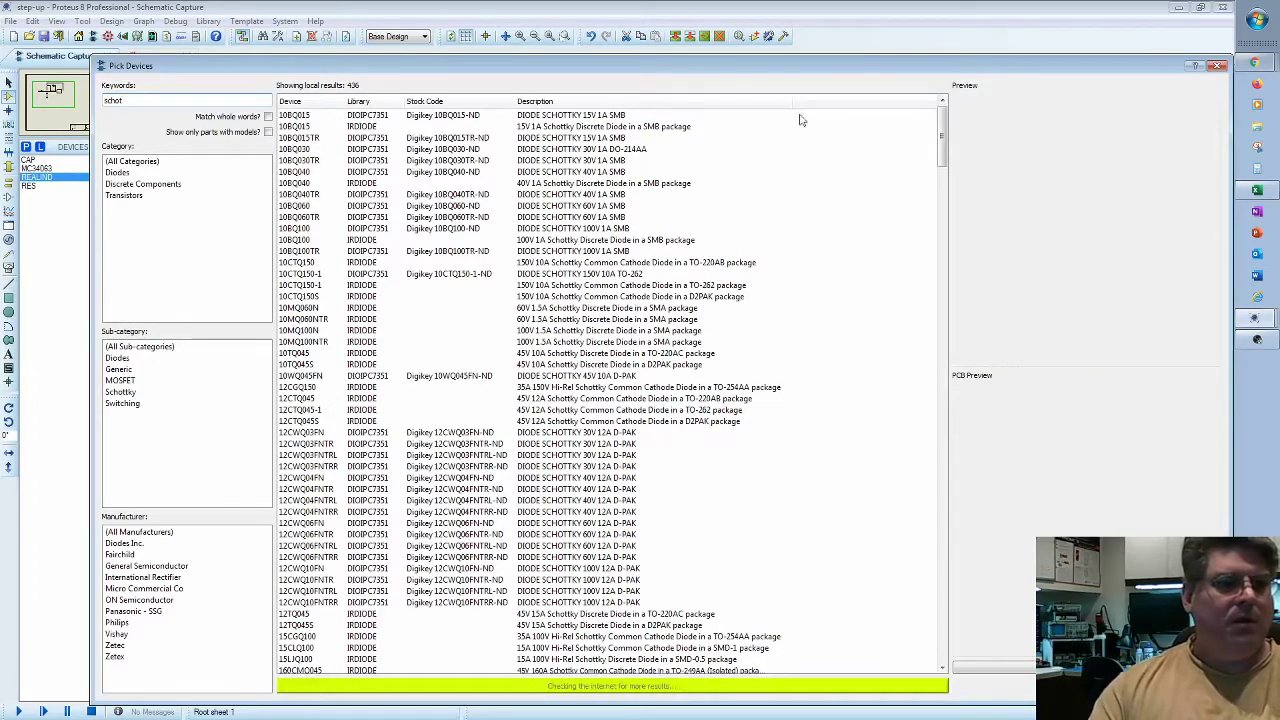
{"action": "left_click", "coordinate": [122, 172]}
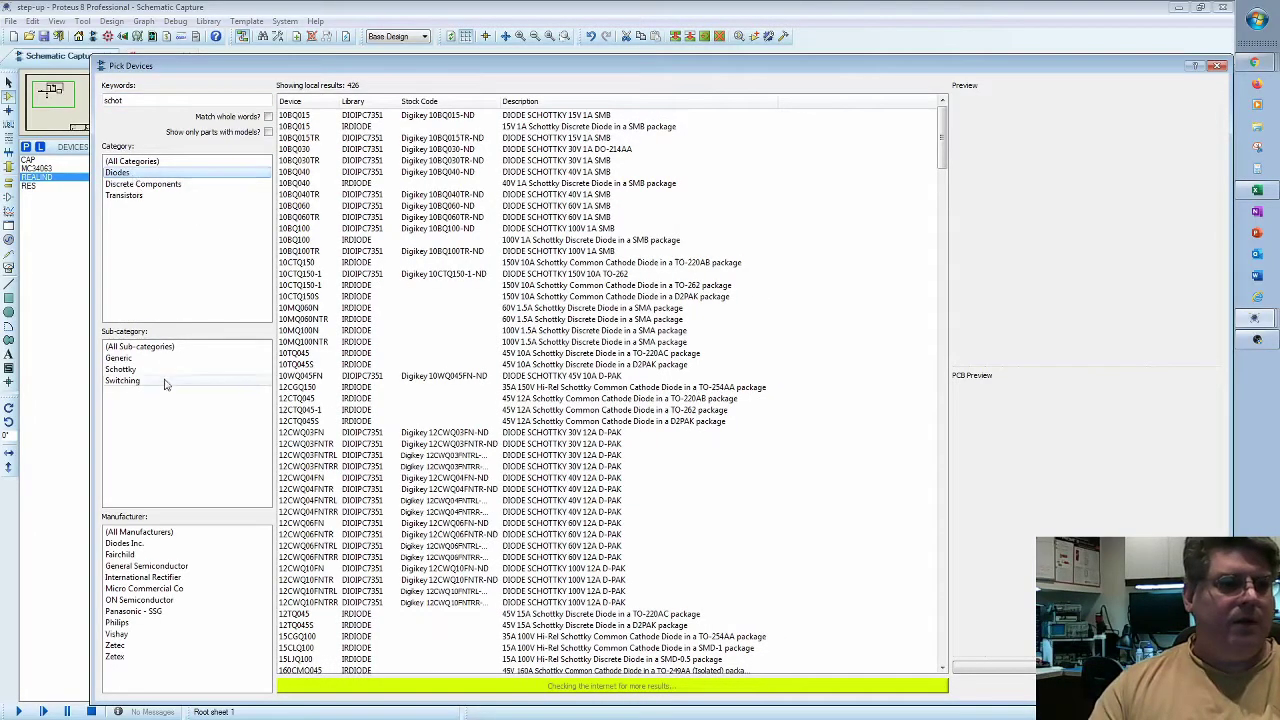
{"action": "left_click", "coordinate": [121, 370]}
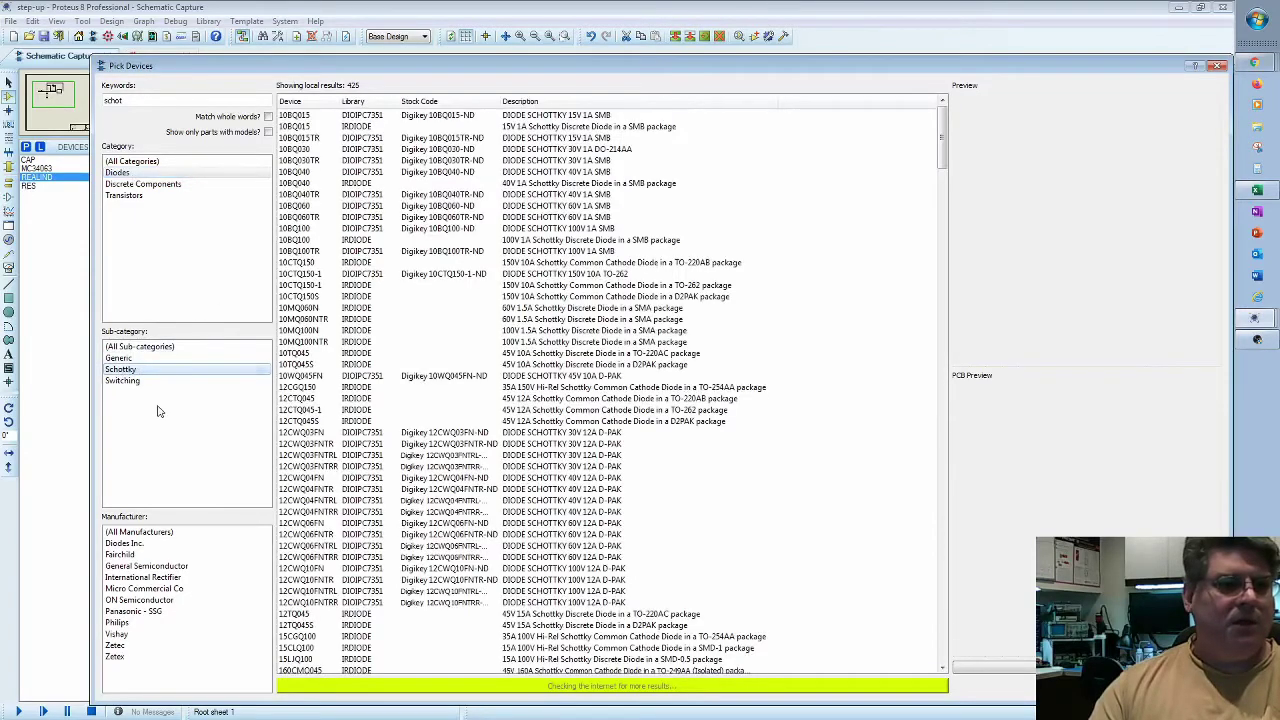
{"action": "left_click", "coordinate": [268, 132]}
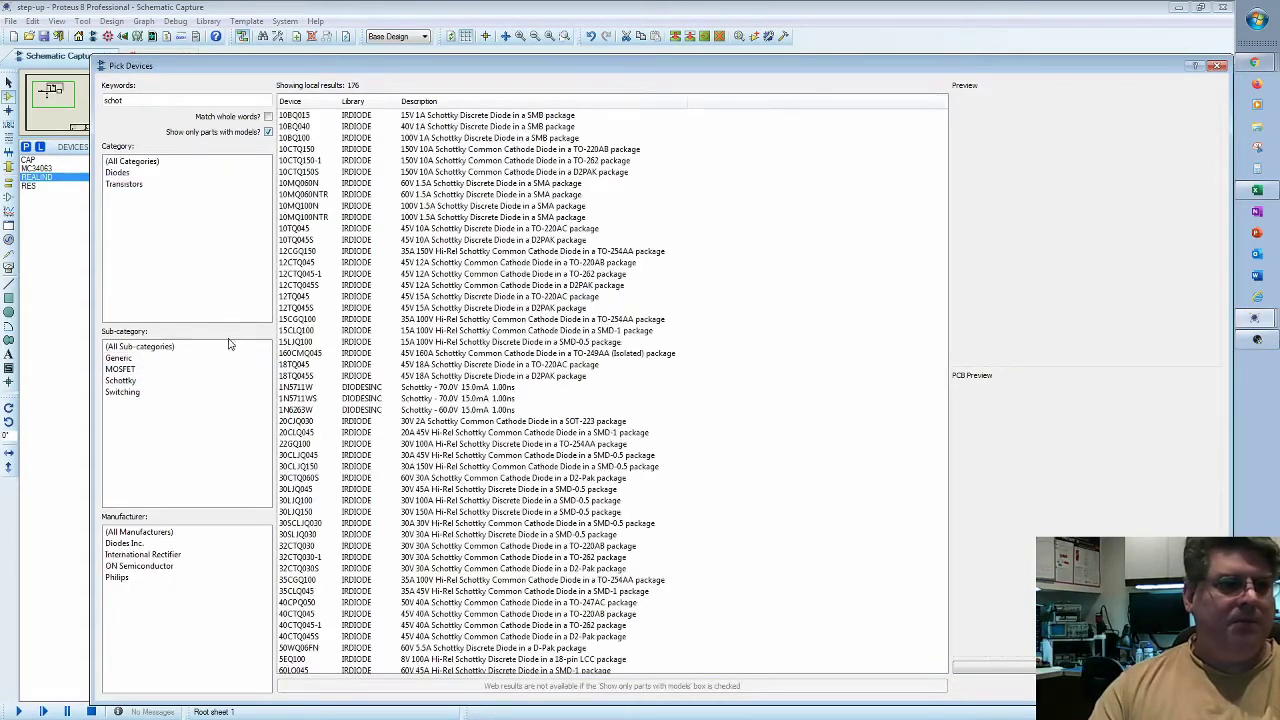
{"action": "left_click", "coordinate": [124, 173]}
{"action": "left_click", "coordinate": [120, 369]}
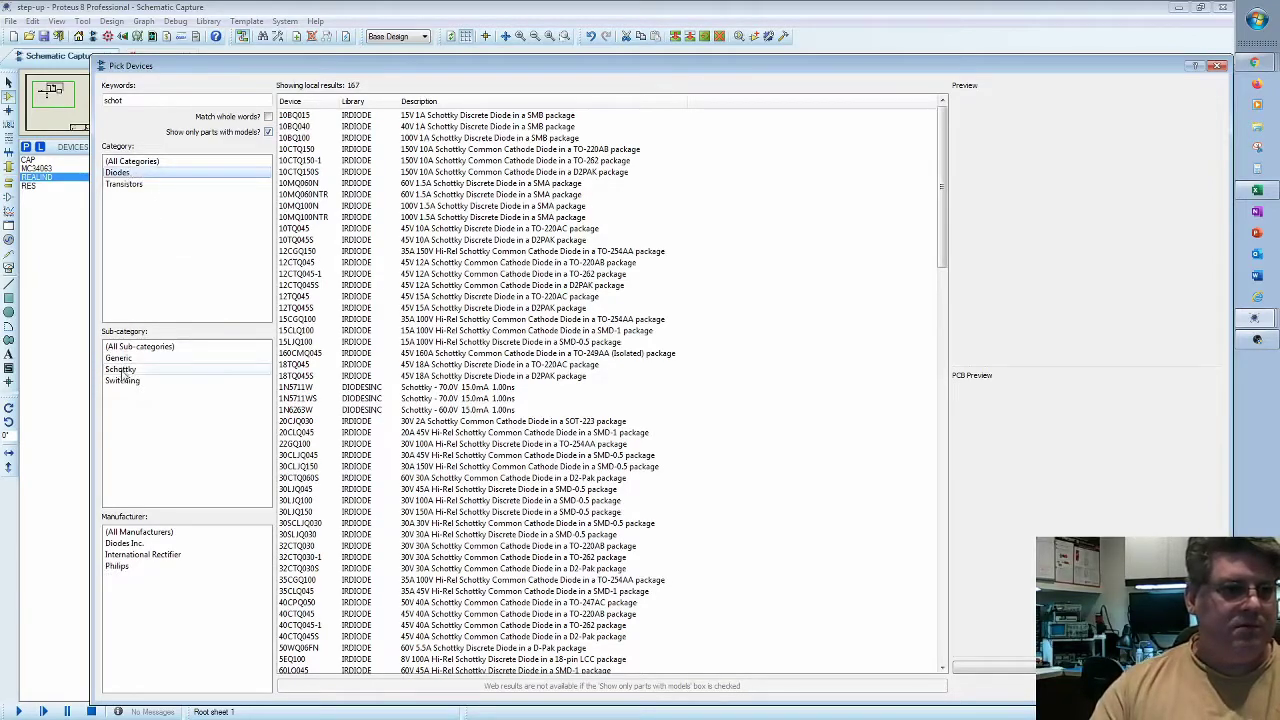
{"action": "left_click", "coordinate": [118, 358]}
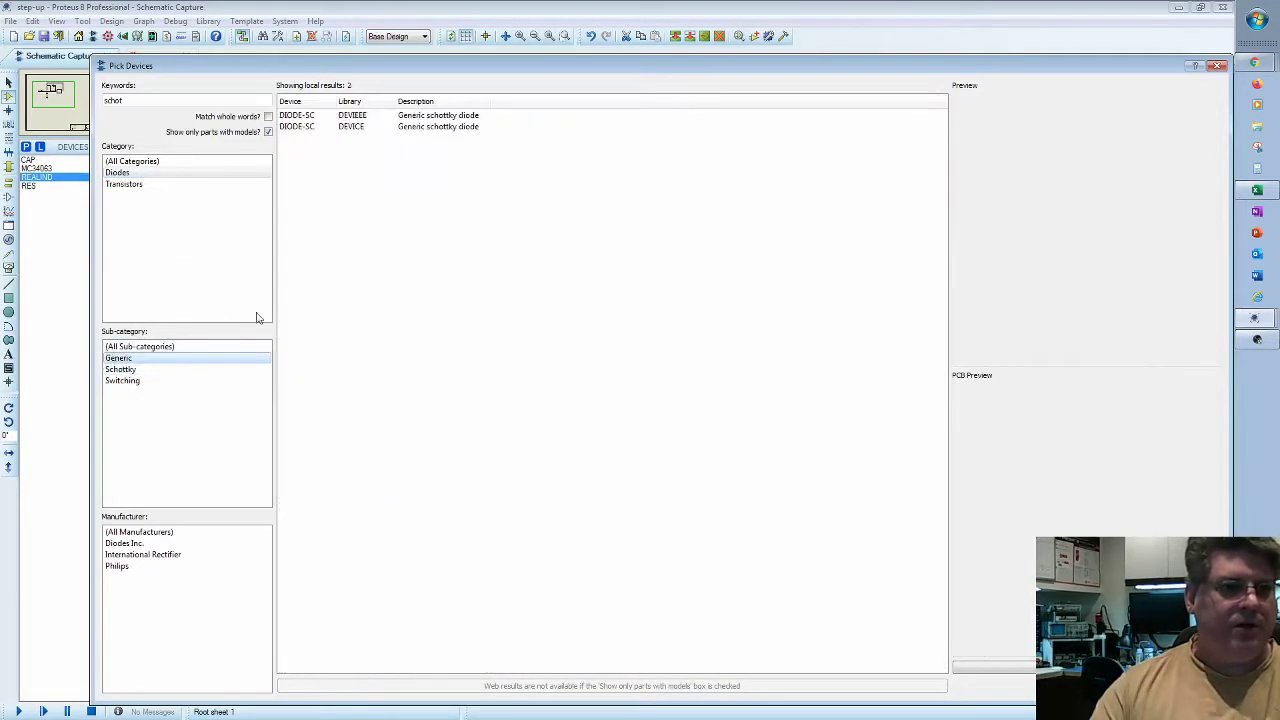
{"action": "double_click", "coordinate": [440, 118]}
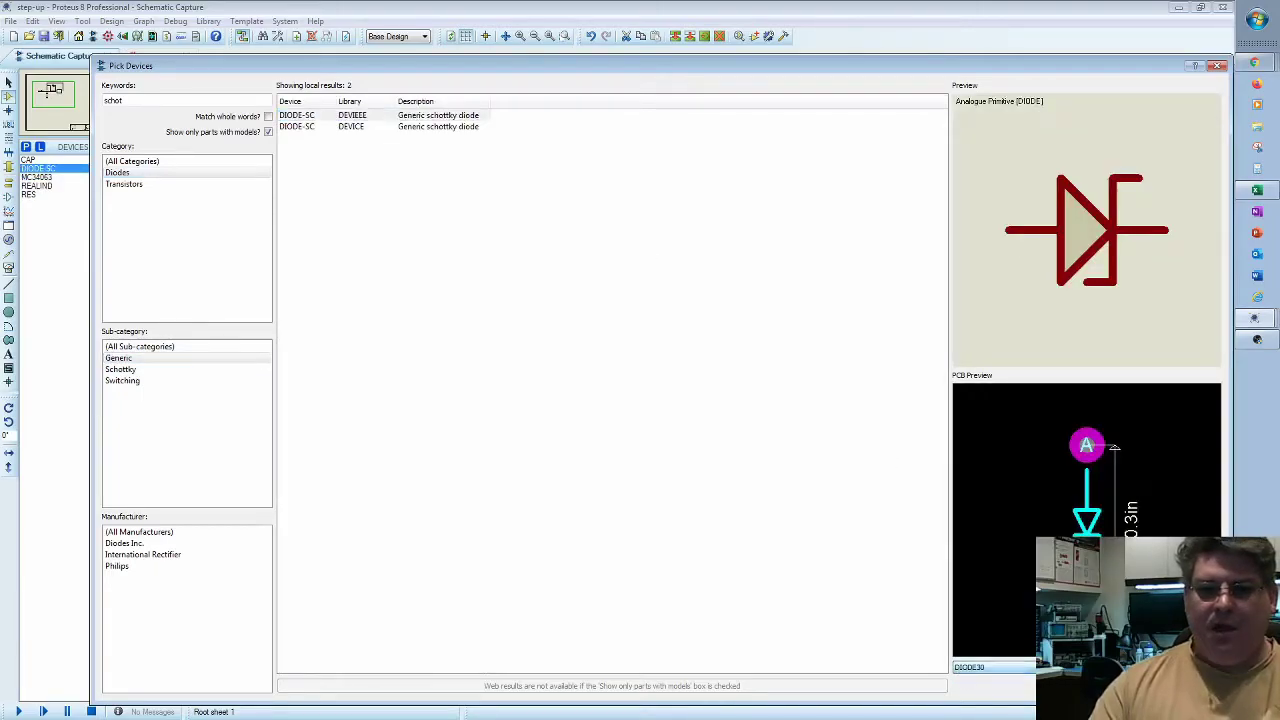
Step: Place the DIODE-SC diode to the right of U1 and wire its anode to the SWC and L1 connection
{"action": "key", "text": "Return"}
{"action": "left_click", "coordinate": [995, 290]}
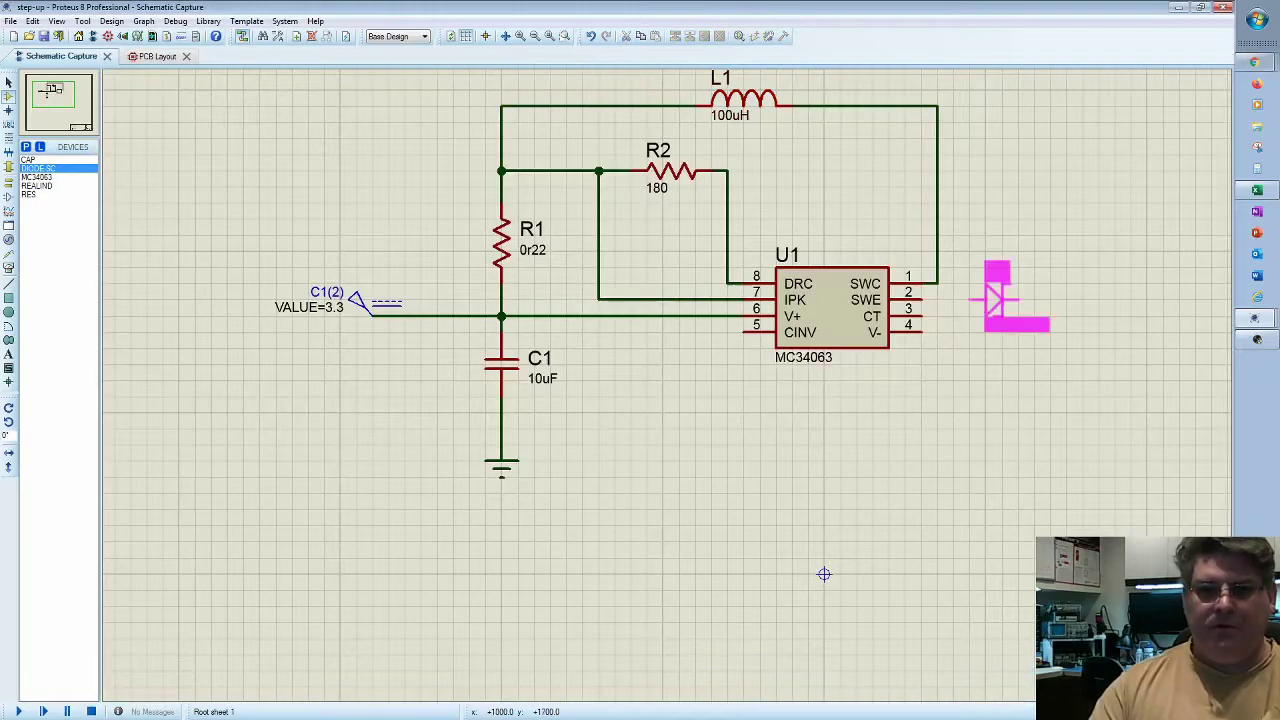
{"action": "left_click", "coordinate": [995, 285]}
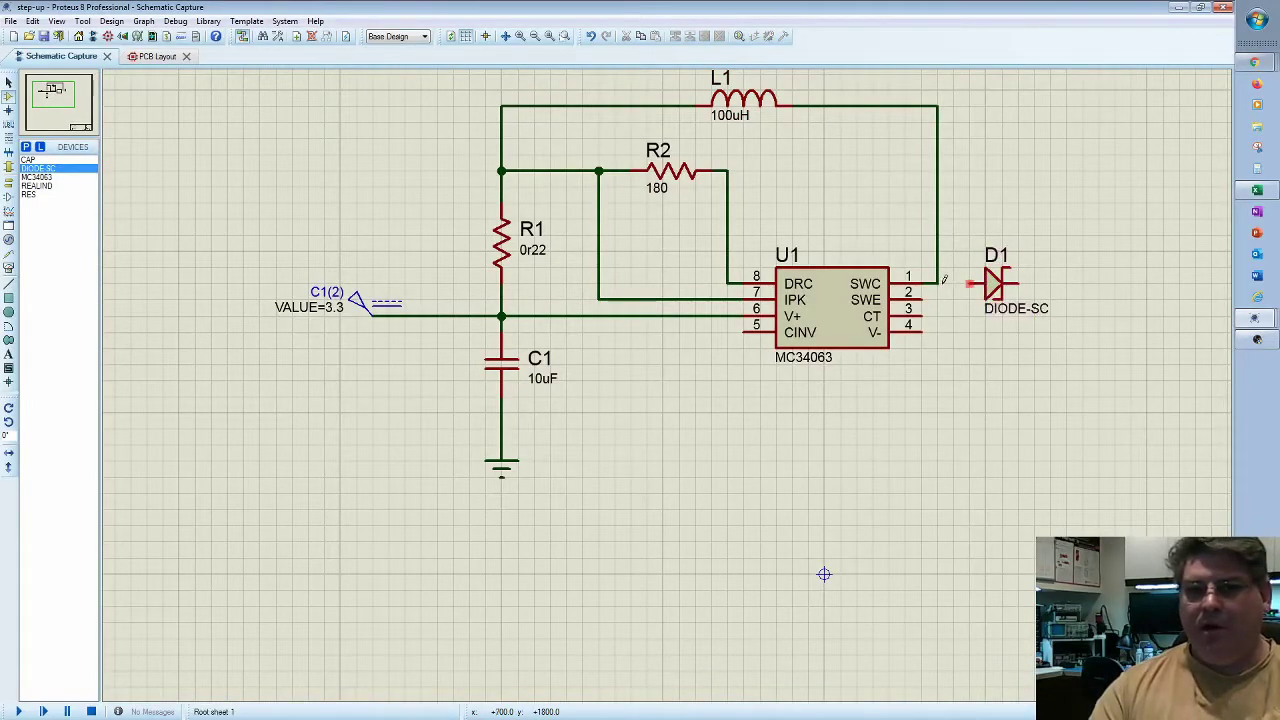
{"action": "left_click", "coordinate": [958, 283]}
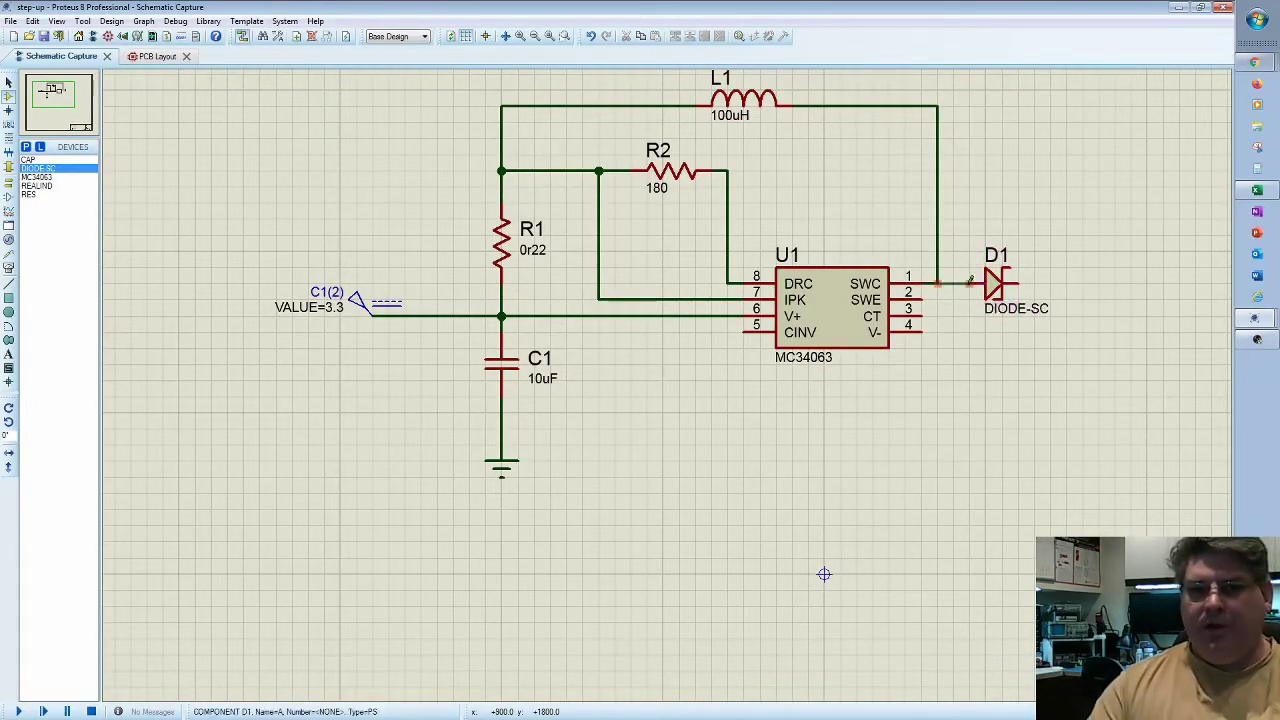
{"action": "left_click", "coordinate": [937, 283]}
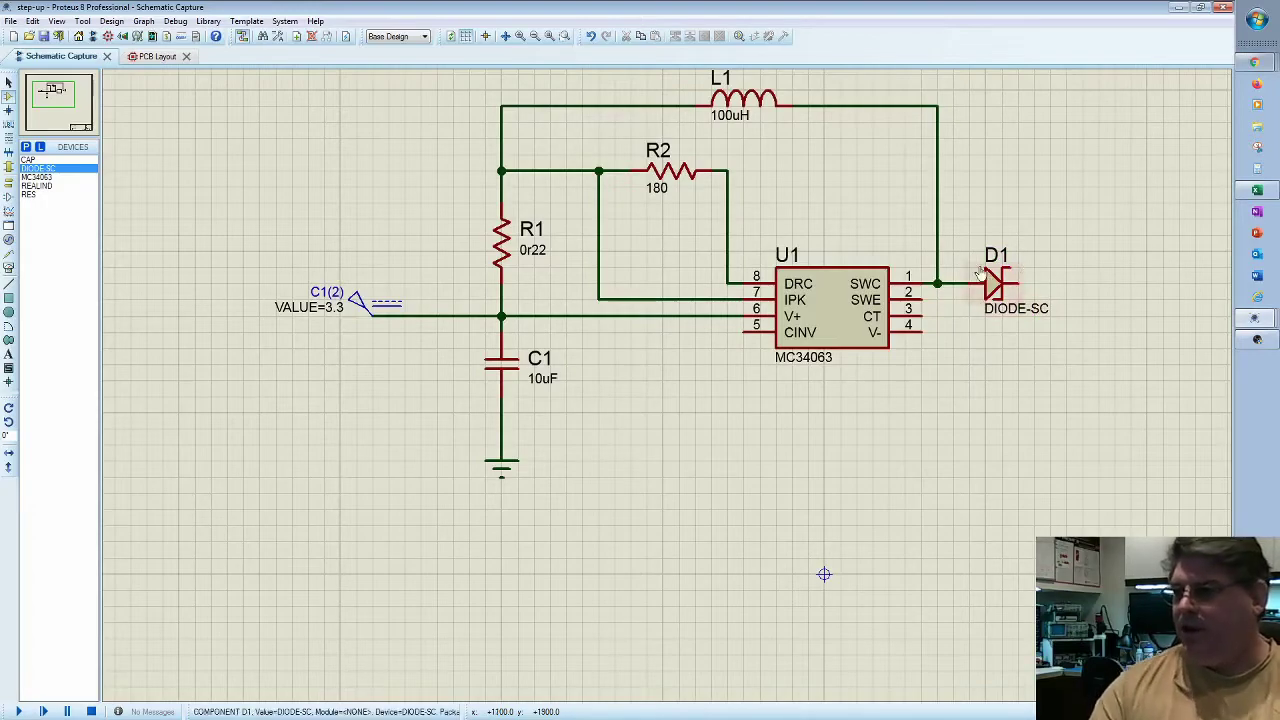
{"action": "left_click_drag", "start_coordinate": [1048, 466], "coordinate": [875, 462]}
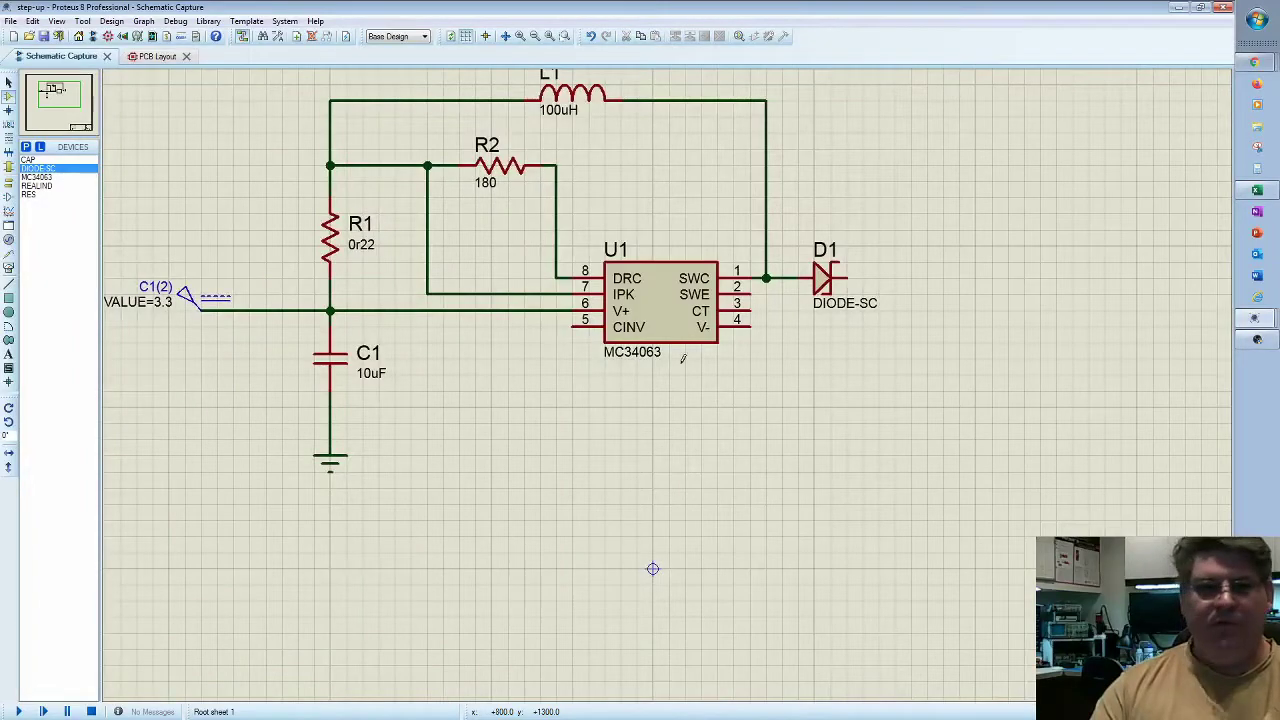
{"action": "left_click", "coordinate": [40, 160]}
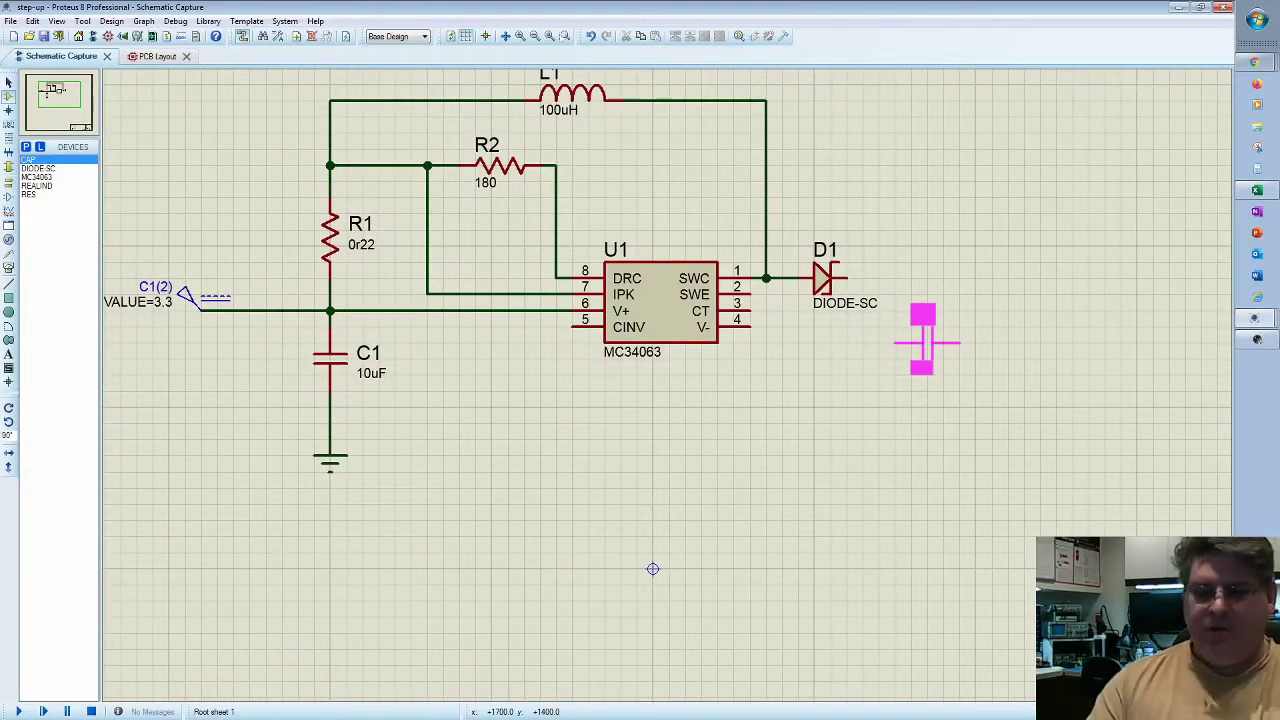
{"action": "key", "text": "KP_Add"}
{"action": "left_click", "coordinate": [927, 343]}
{"action": "left_click", "coordinate": [928, 305]}
{"action": "left_click", "coordinate": [845, 278]}
{"action": "left_click", "coordinate": [965, 362]}
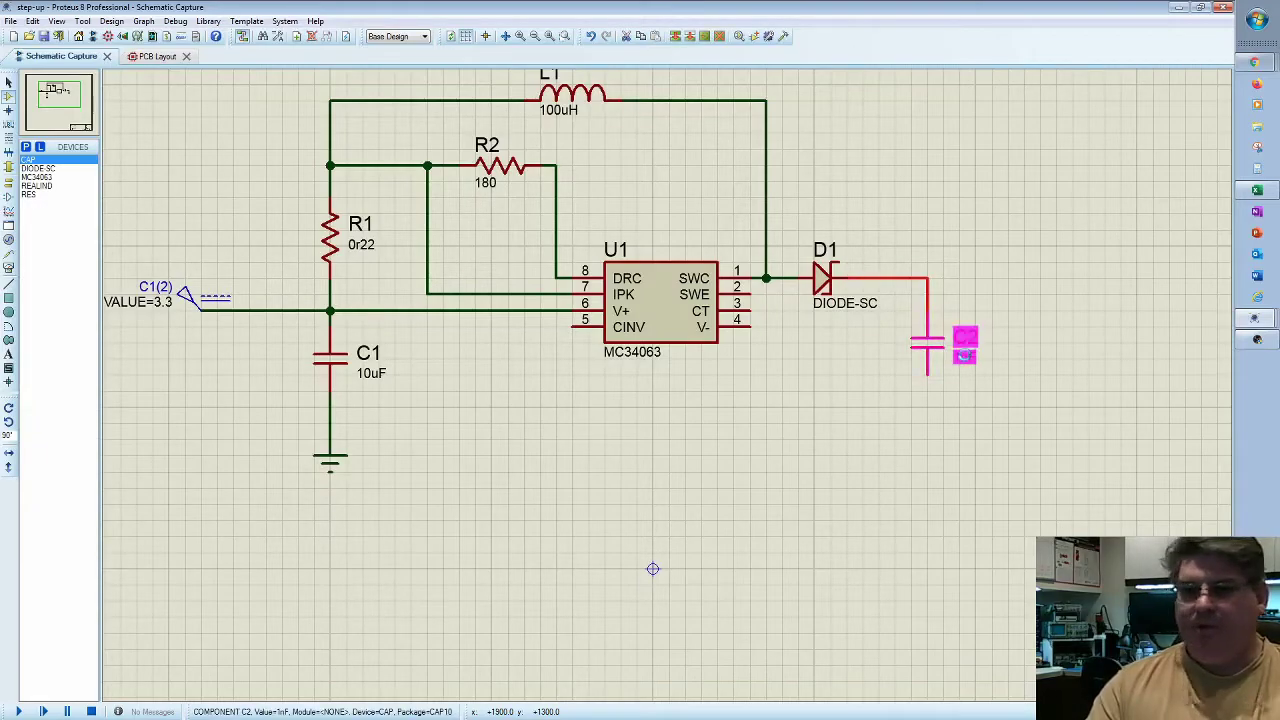
{"action": "left_click", "coordinate": [967, 364]}
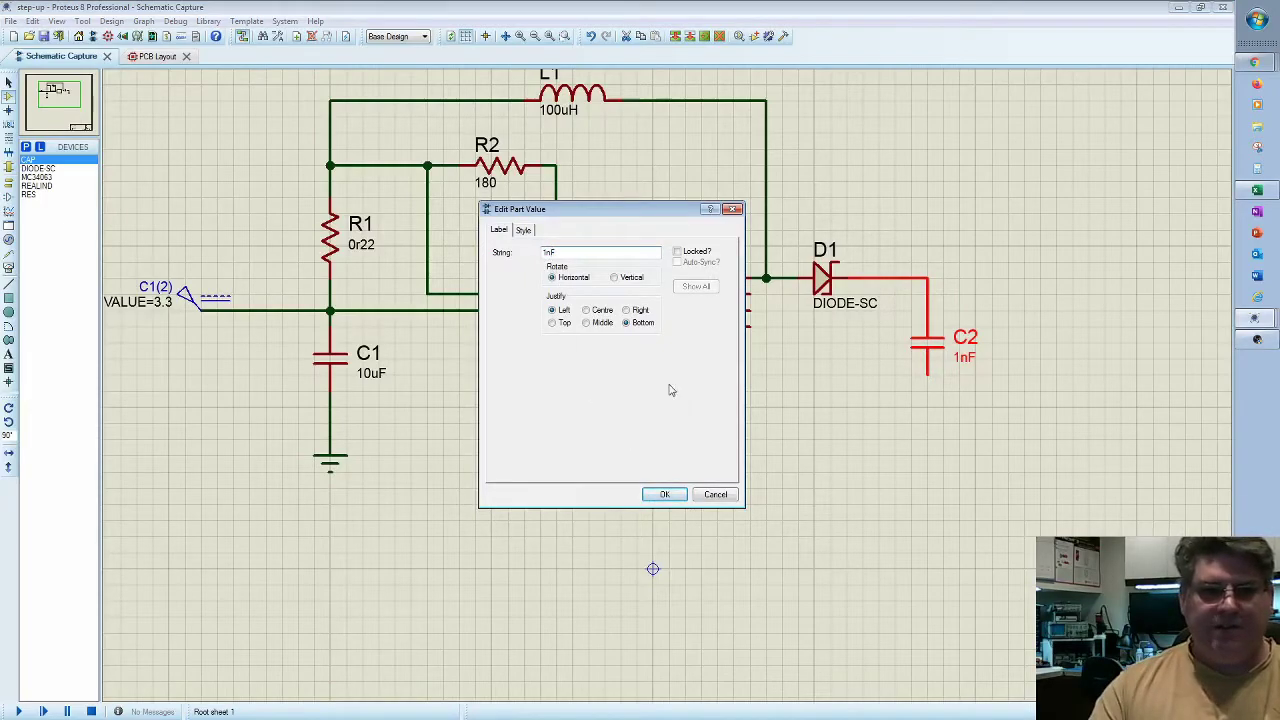
{"action": "left_click", "coordinate": [715, 494]}
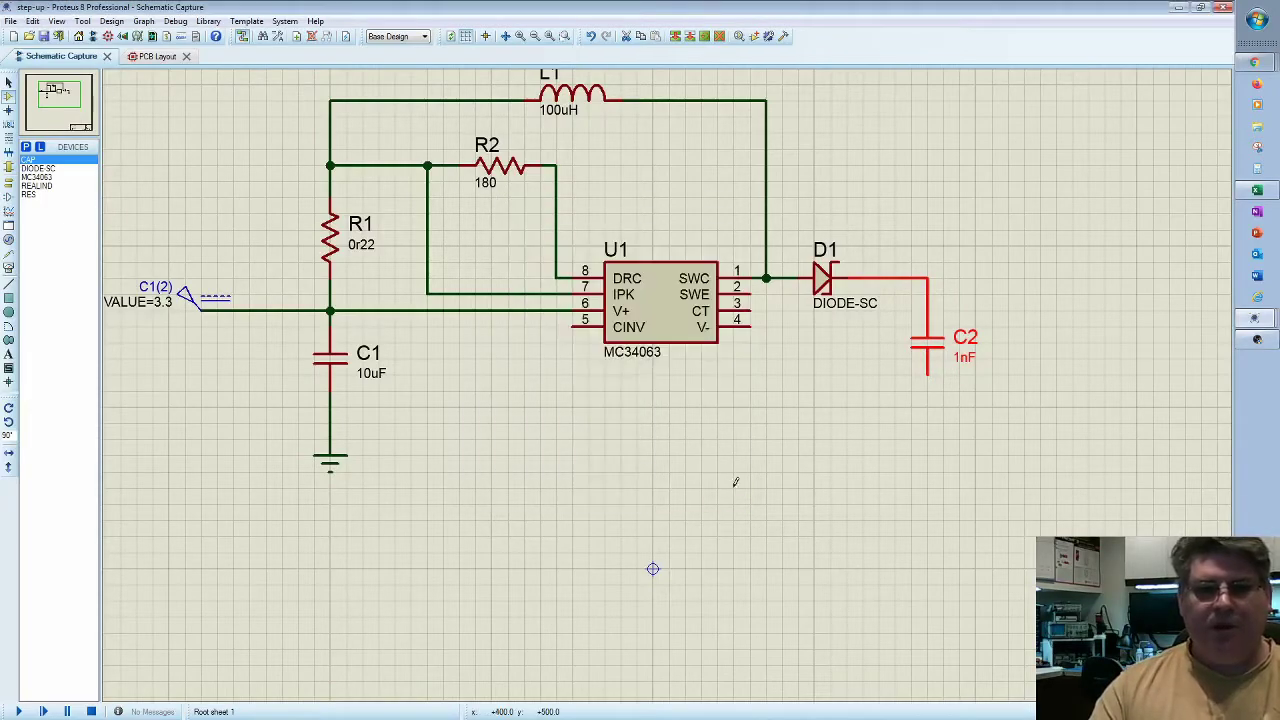
{"action": "right_click", "coordinate": [930, 340]}
{"action": "left_click", "coordinate": [965, 384]}
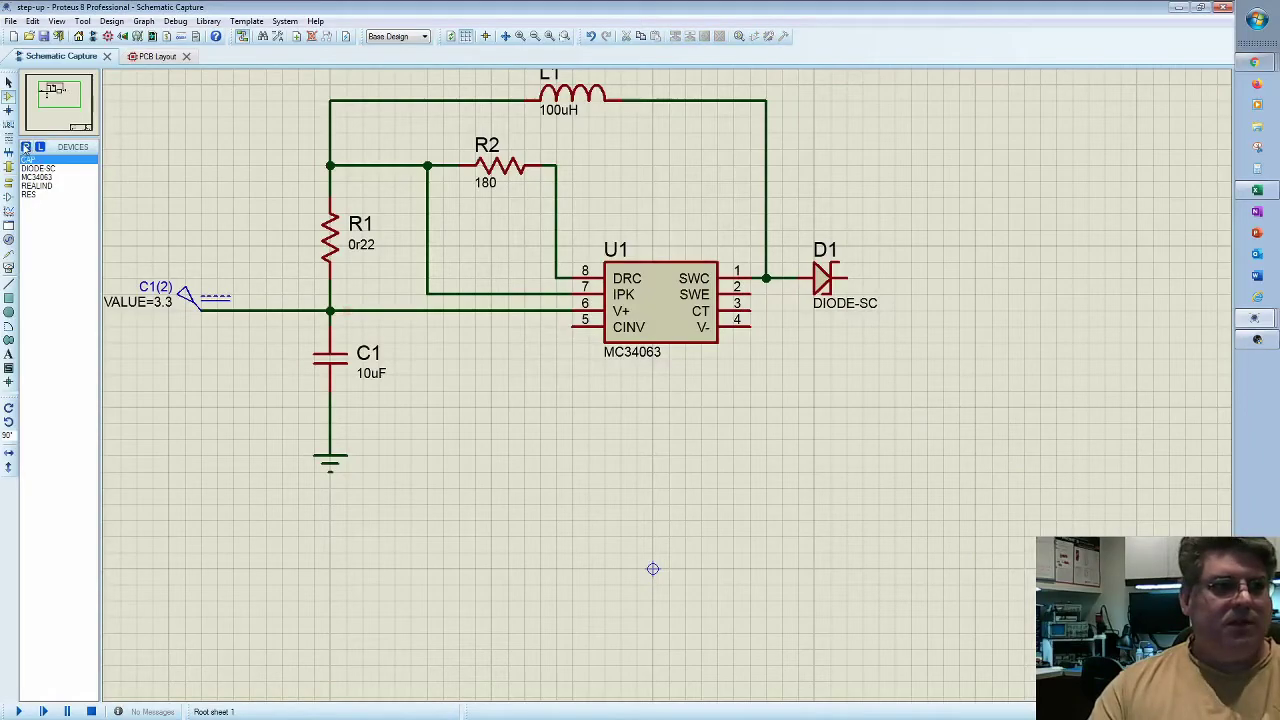
Step: Search the device library for cap and pick the polarized capacitor CAP-POL from the DEVICE library
{"action": "left_click", "coordinate": [26, 147]}
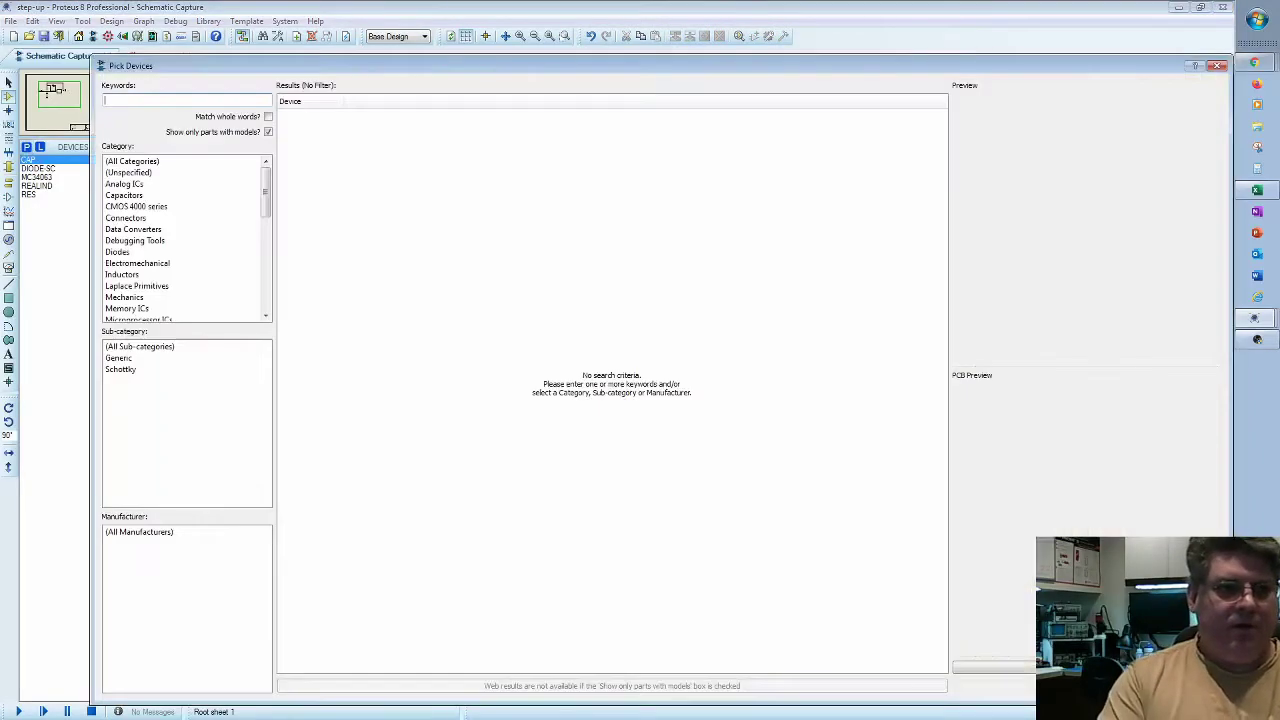
{"action": "type", "text": "cap"}
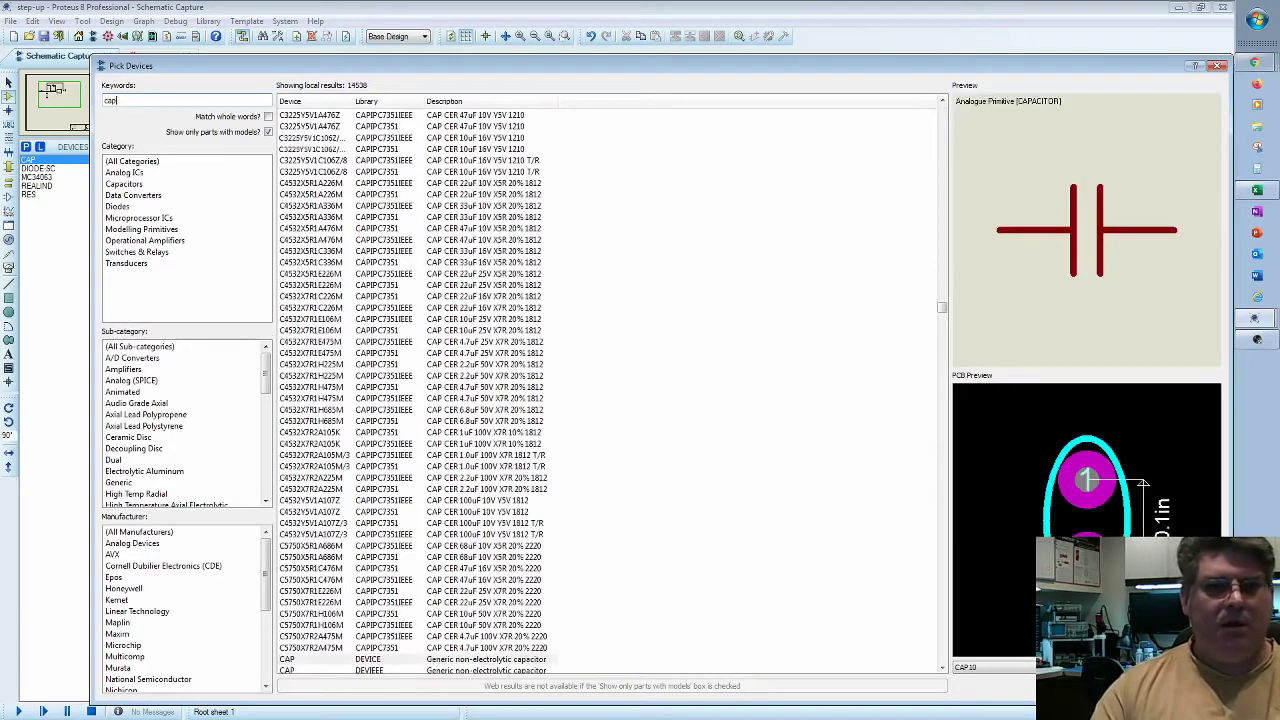
{"action": "scroll", "coordinate": [843, 457], "scroll_direction": "down", "scroll_amount": 5}
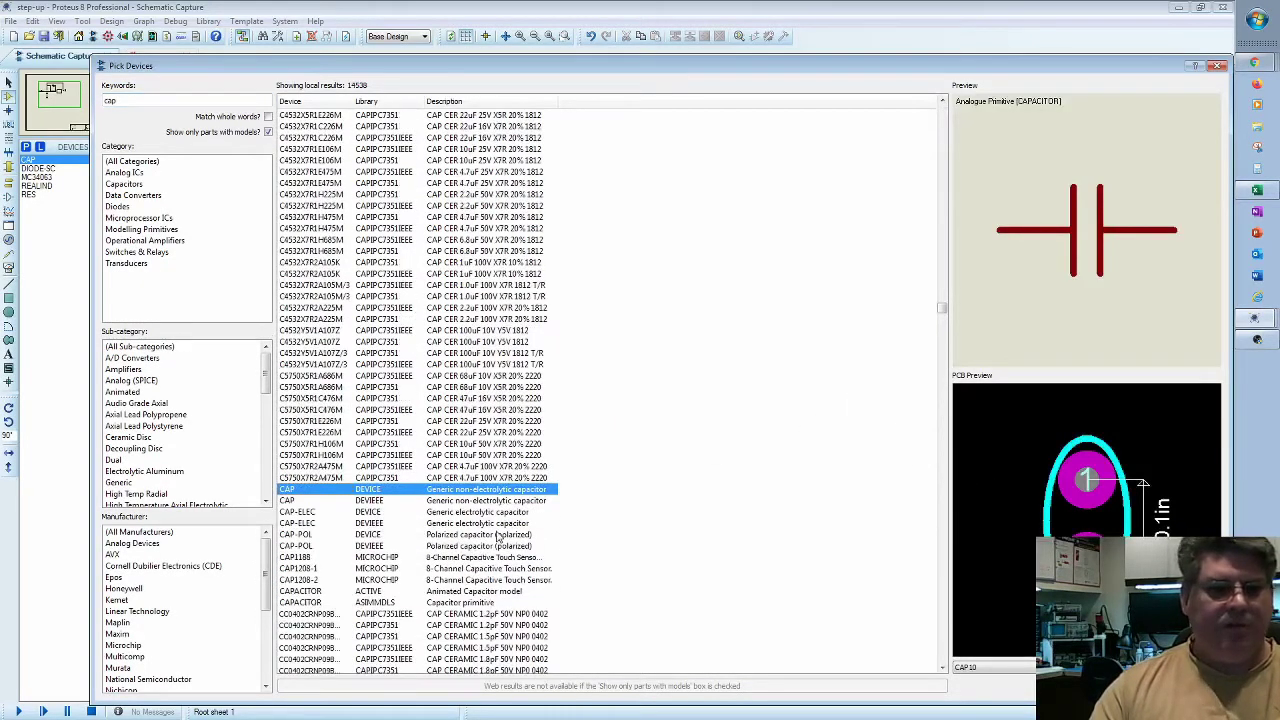
{"action": "left_click", "coordinate": [463, 535]}
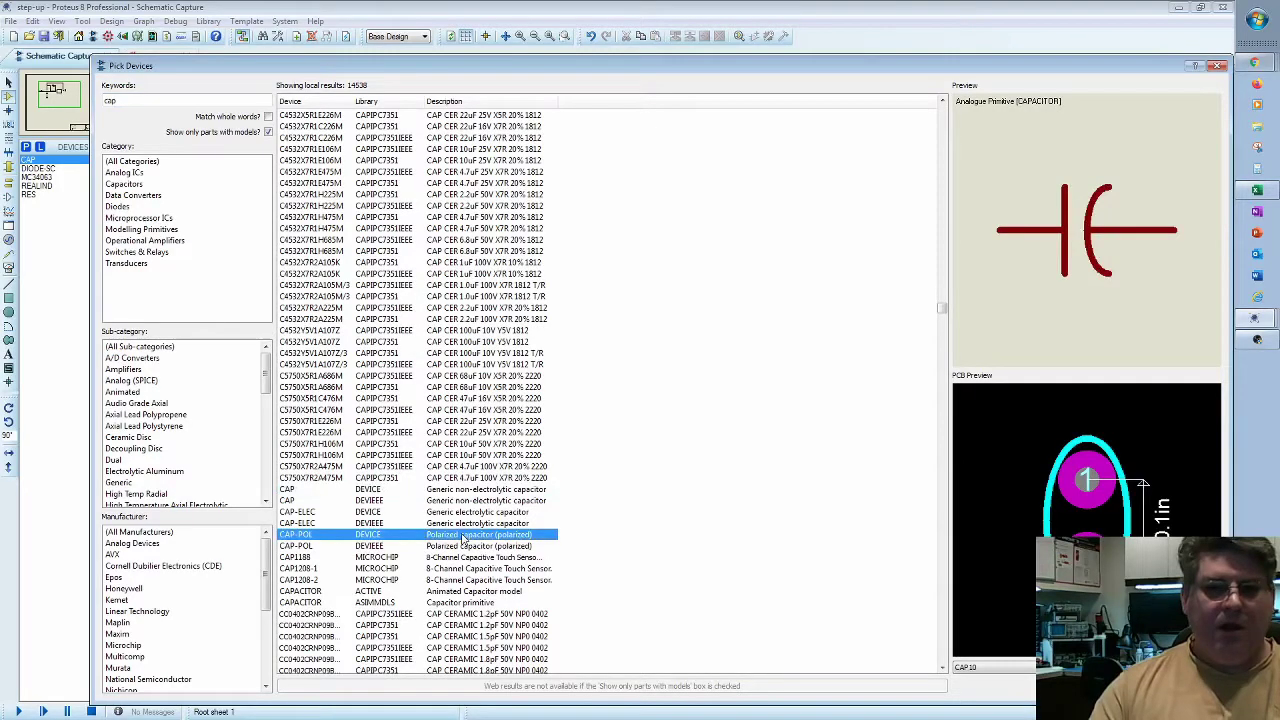
{"action": "double_click", "coordinate": [463, 535]}
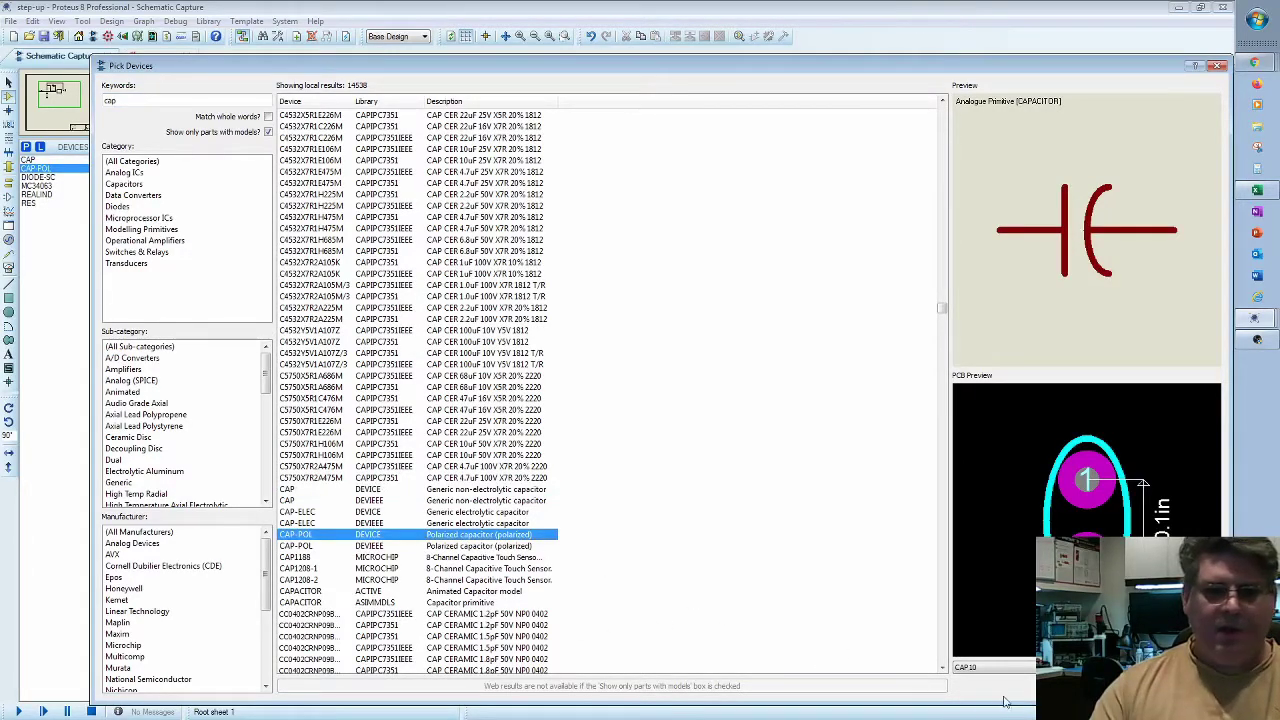
{"action": "key", "text": "Return"}
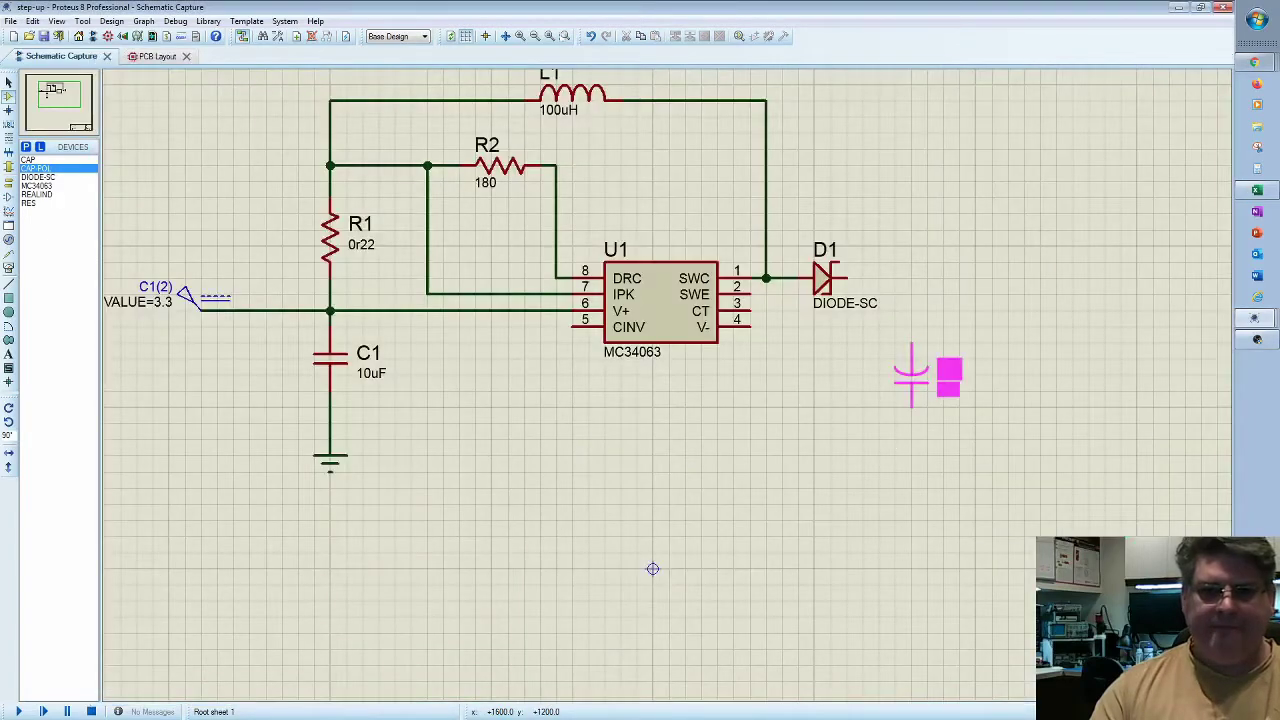
Step: Place the CAP-POL capacitor upright with its straight plate on top, right of D1, and wire its upper end to D1's cathode
{"action": "key", "text": "KP_Add"}
{"action": "key", "text": "KP_Add"}
{"action": "left_click", "coordinate": [905, 342]}
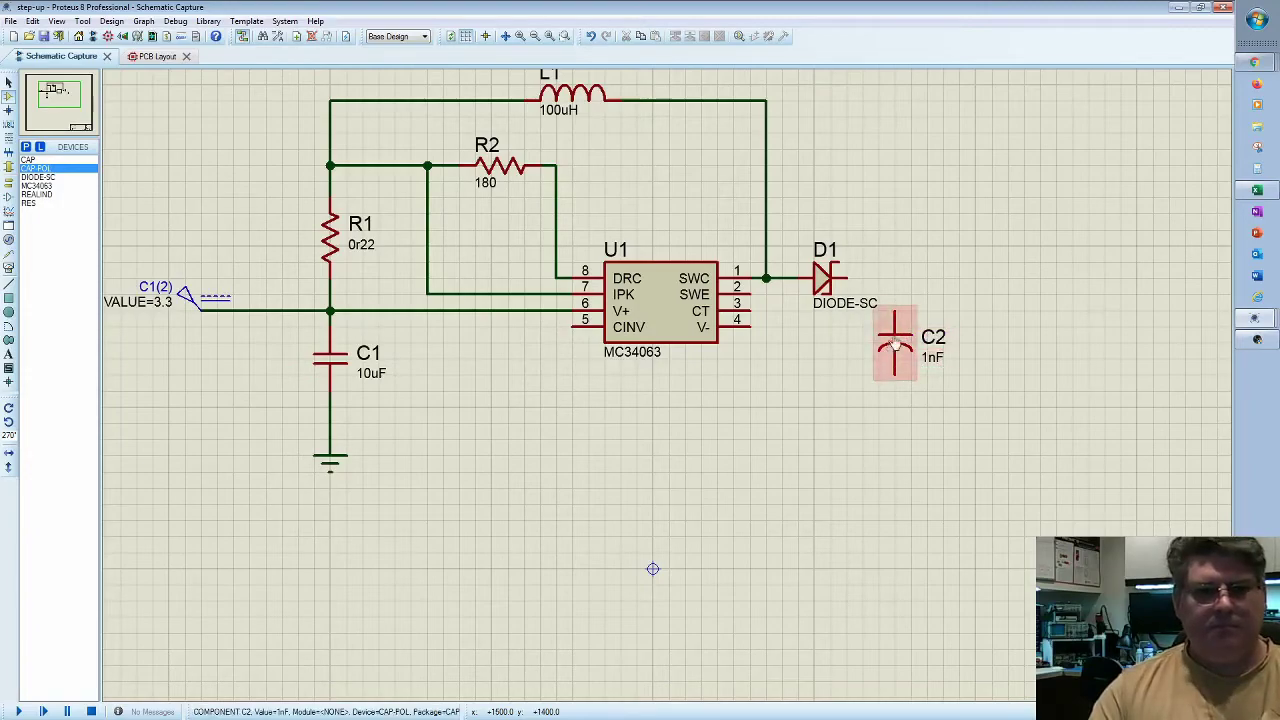
{"action": "left_click", "coordinate": [895, 311]}
{"action": "left_click", "coordinate": [846, 277]}
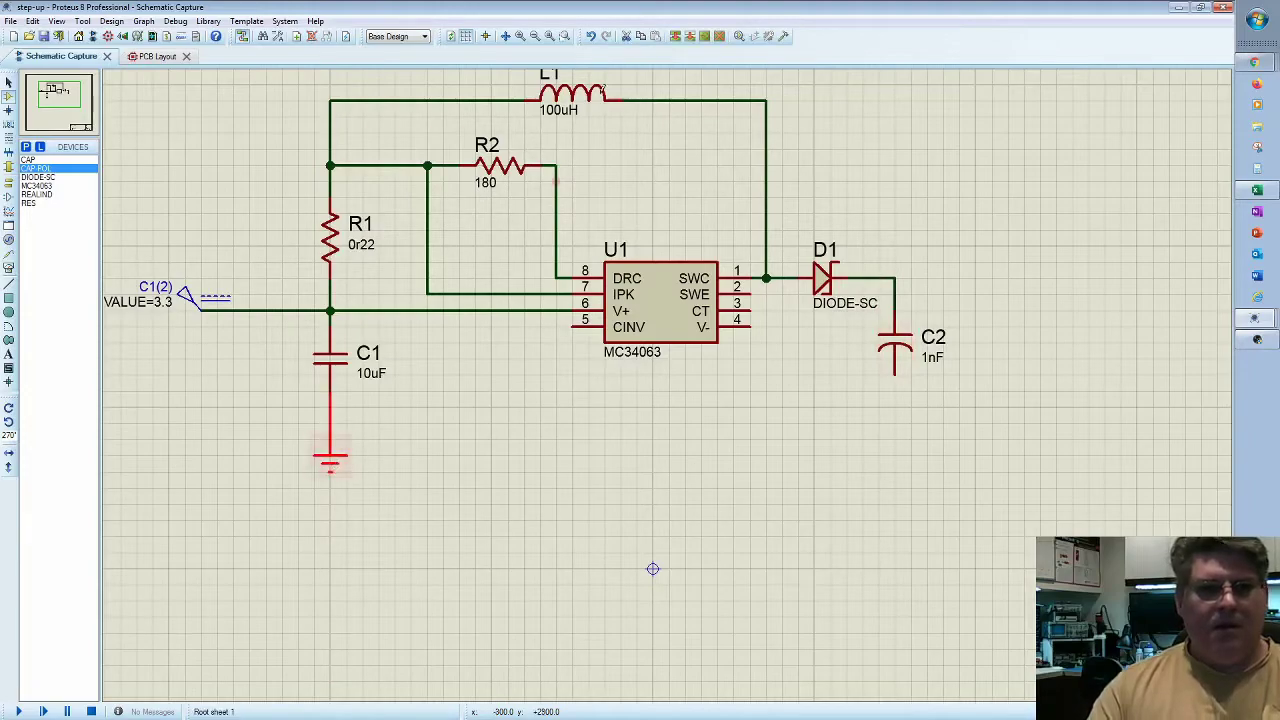
Step: Copy the ground symbol under C1 to a spot below C2 and wire it to C2's lower end
{"action": "left_click", "coordinate": [676, 38]}
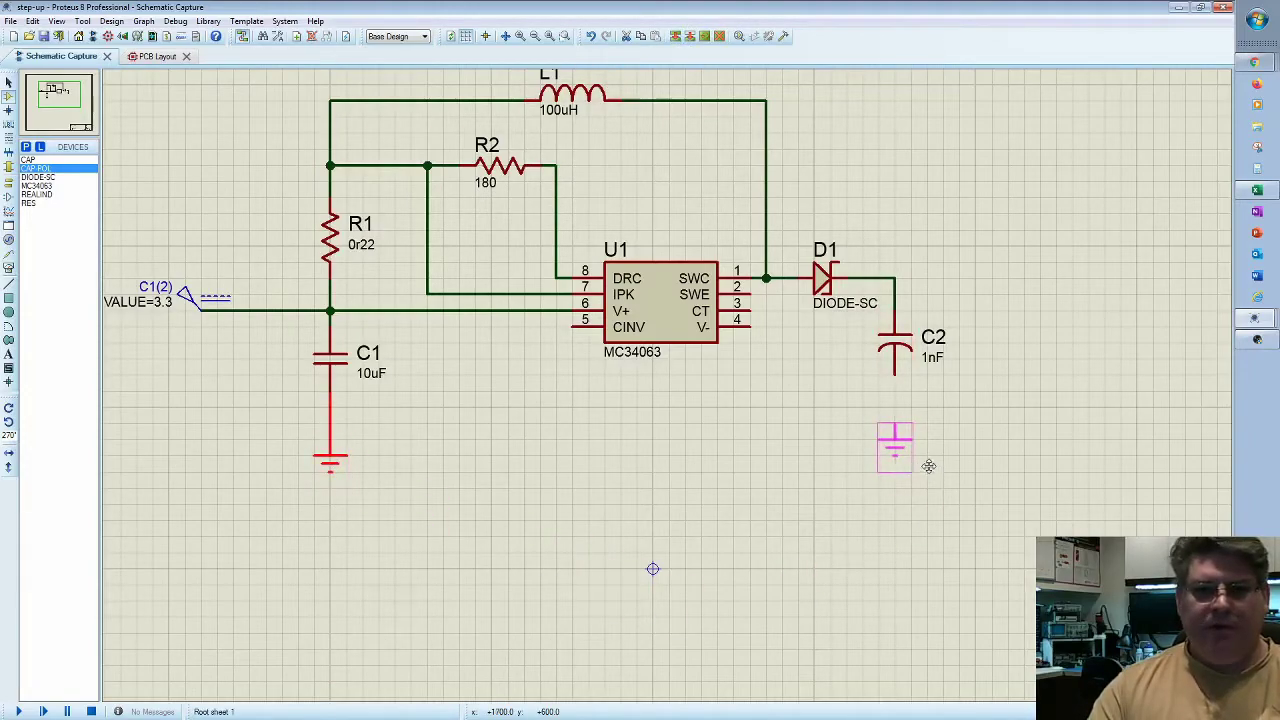
{"action": "left_click", "coordinate": [928, 466]}
{"action": "left_click", "coordinate": [897, 418]}
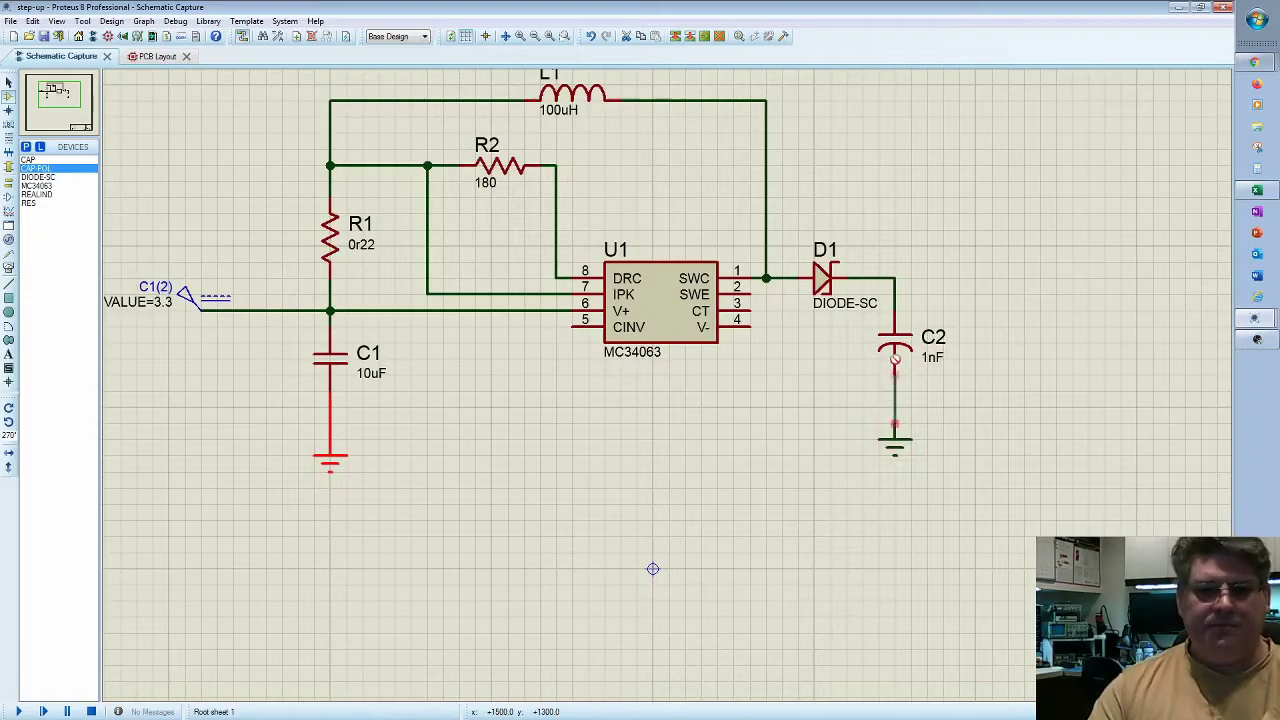
{"action": "left_click", "coordinate": [894, 374]}
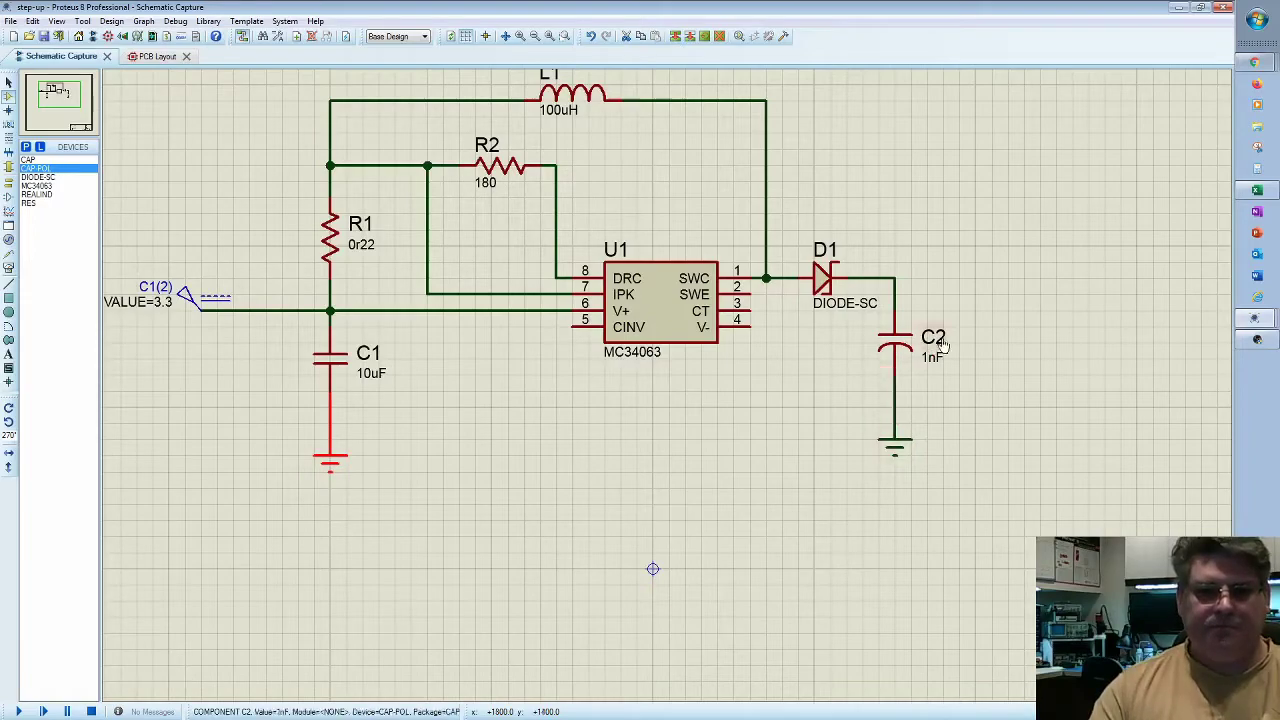
Step: Draw an open-ended output wire to the right from the D1 and C2 junction and label it Vout
{"action": "left_click", "coordinate": [895, 278]}
{"action": "double_click", "coordinate": [1114, 276]}
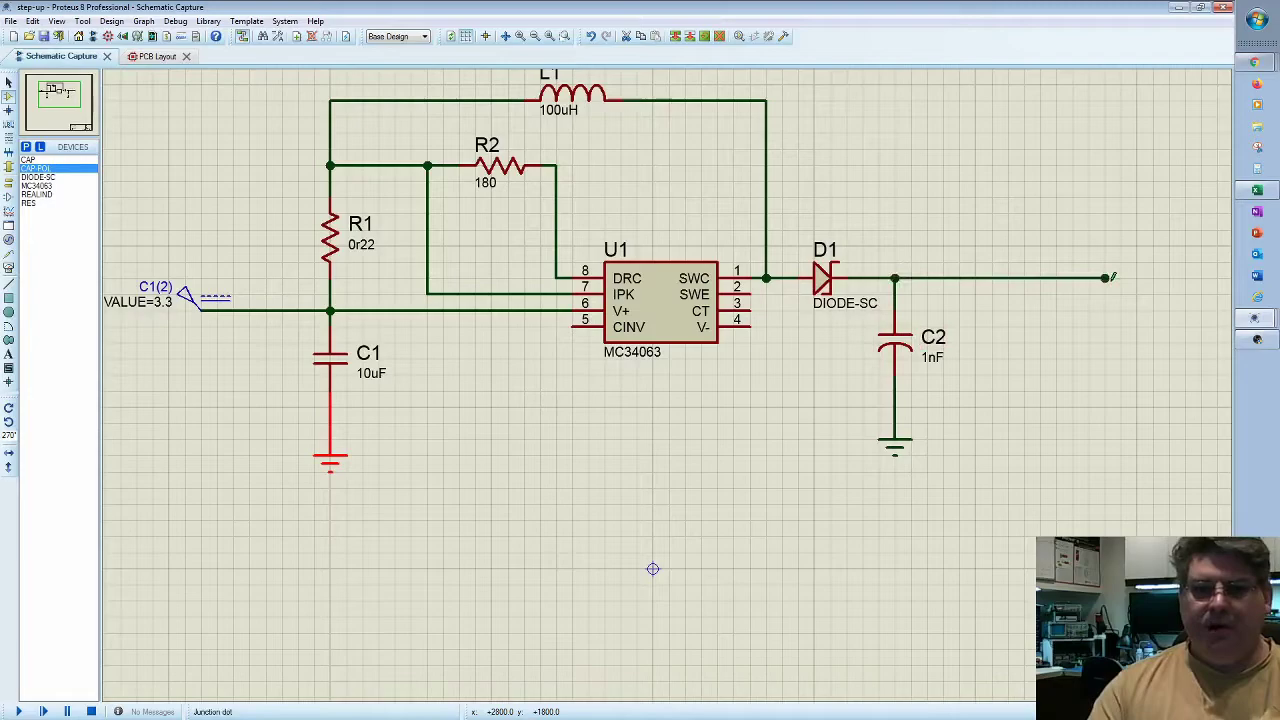
{"action": "right_click", "coordinate": [1045, 277]}
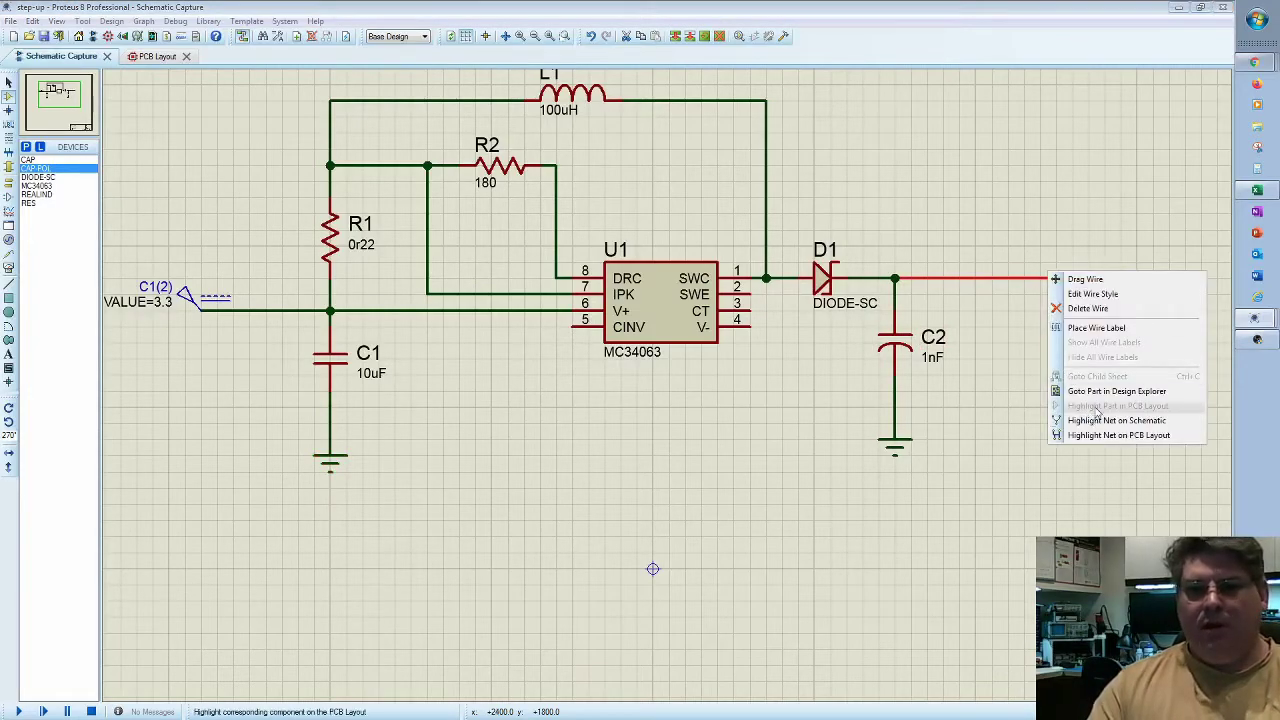
{"action": "left_click", "coordinate": [1112, 328]}
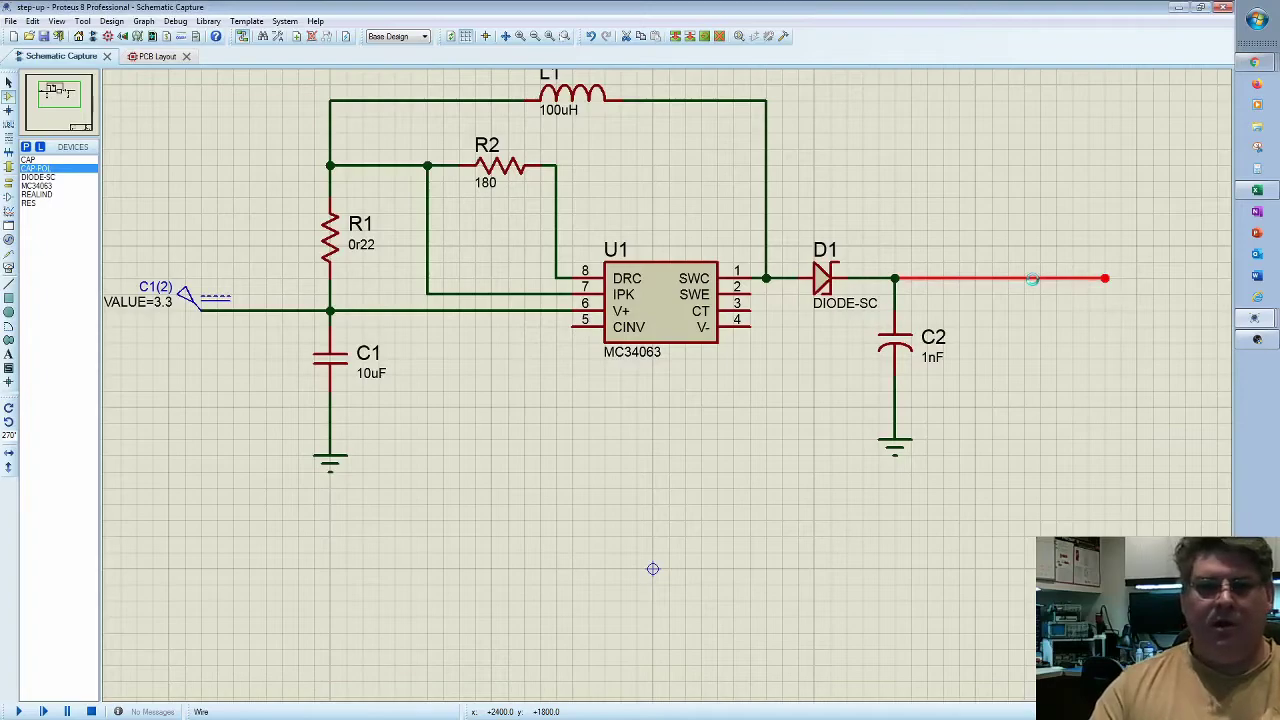
{"action": "left_click", "coordinate": [1032, 280]}
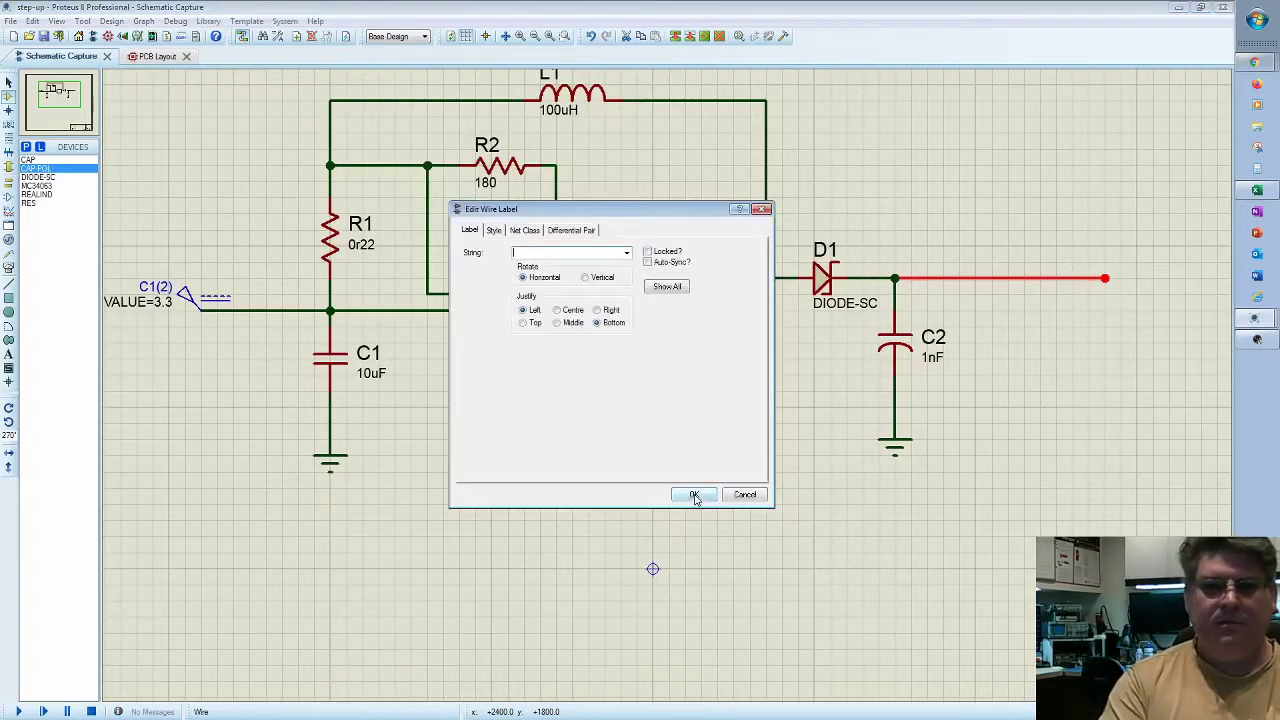
{"action": "type", "text": "V"}
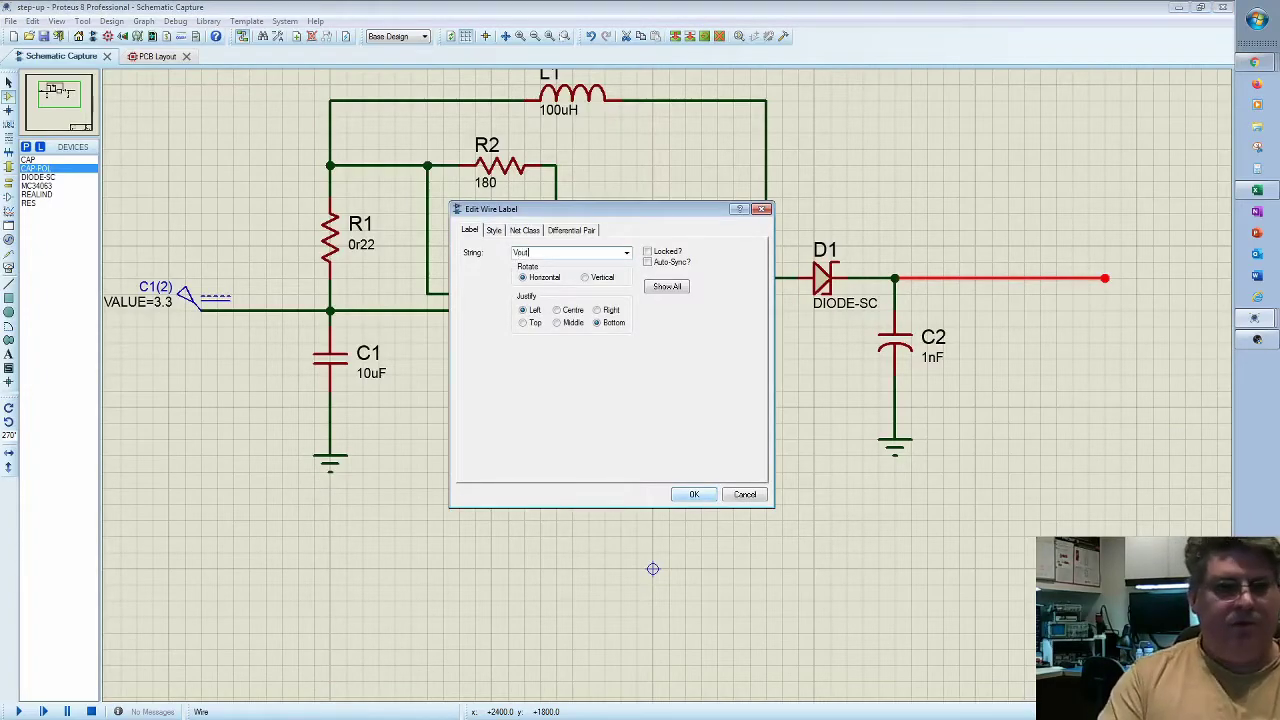
{"action": "type", "text": "out"}
{"action": "left_click", "coordinate": [696, 489]}
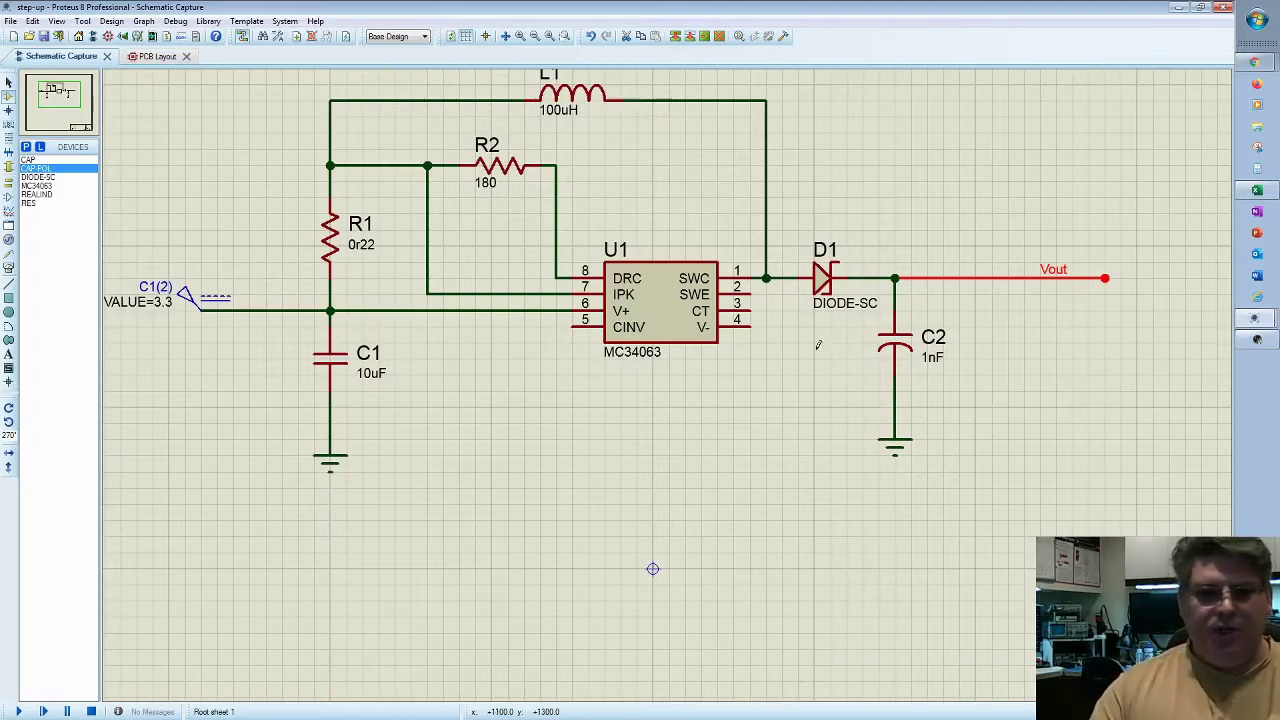
Step: Wire U1's SWE pin to C2's ground wire and move the D1, C2 and Vout section farther right
{"action": "left_click", "coordinate": [752, 290]}
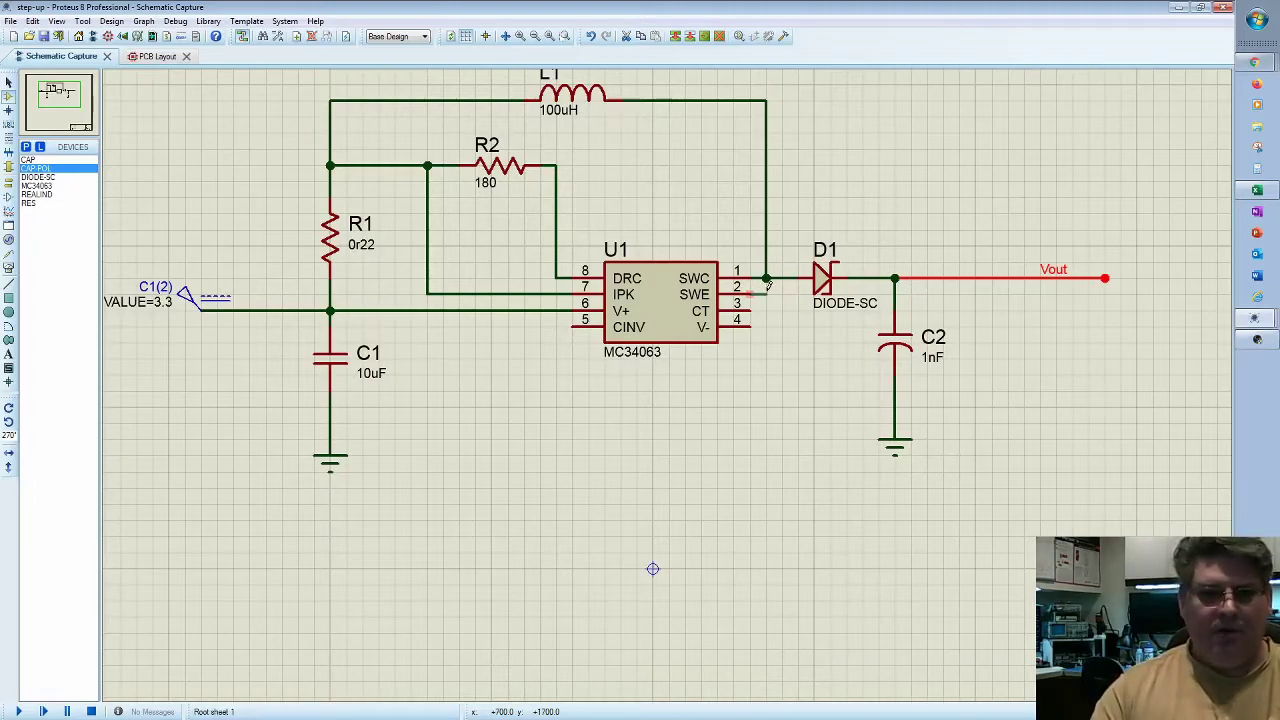
{"action": "left_click", "coordinate": [895, 407]}
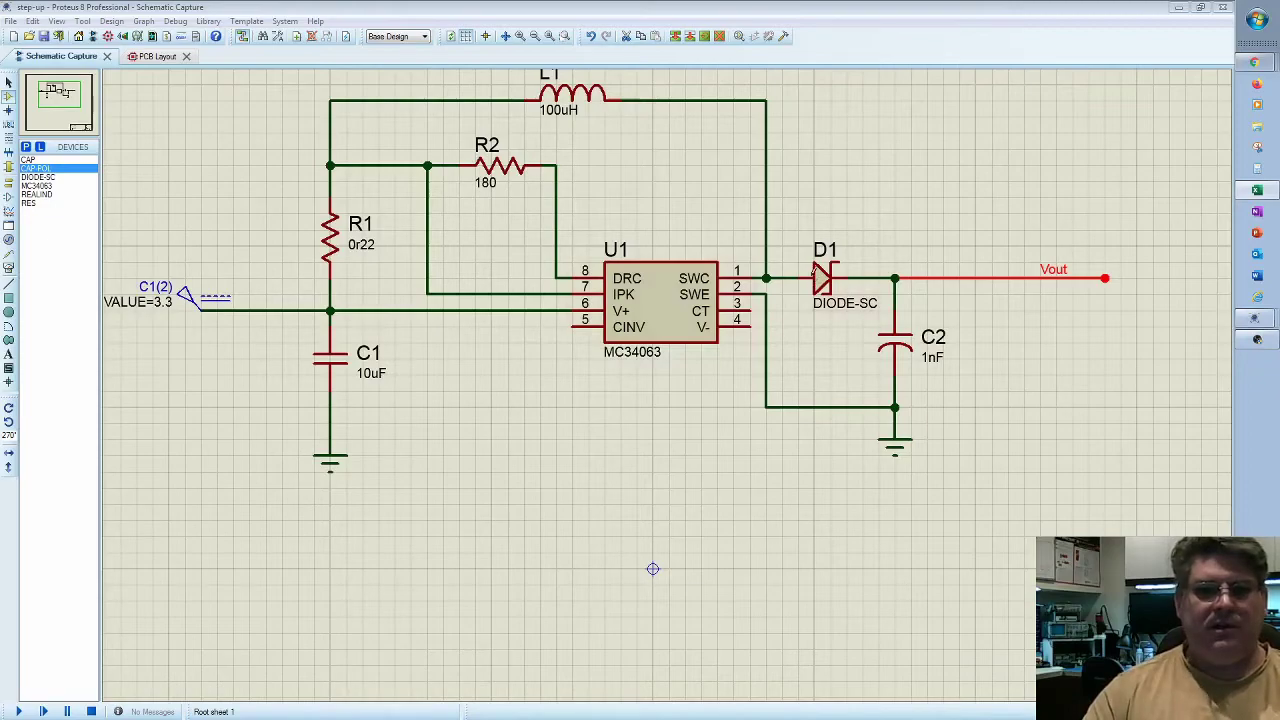
{"action": "left_click_drag", "start_coordinate": [1154, 504], "coordinate": [737, 85]}
{"action": "left_click_drag", "start_coordinate": [798, 244], "coordinate": [926, 244]}
{"action": "left_click", "coordinate": [695, 464]}
Step: Reroute the SWE ground wire so its vertical segment lines up under L1's right-hand vertical wire
{"action": "right_click", "coordinate": [753, 360]}
{"action": "left_click", "coordinate": [866, 364]}
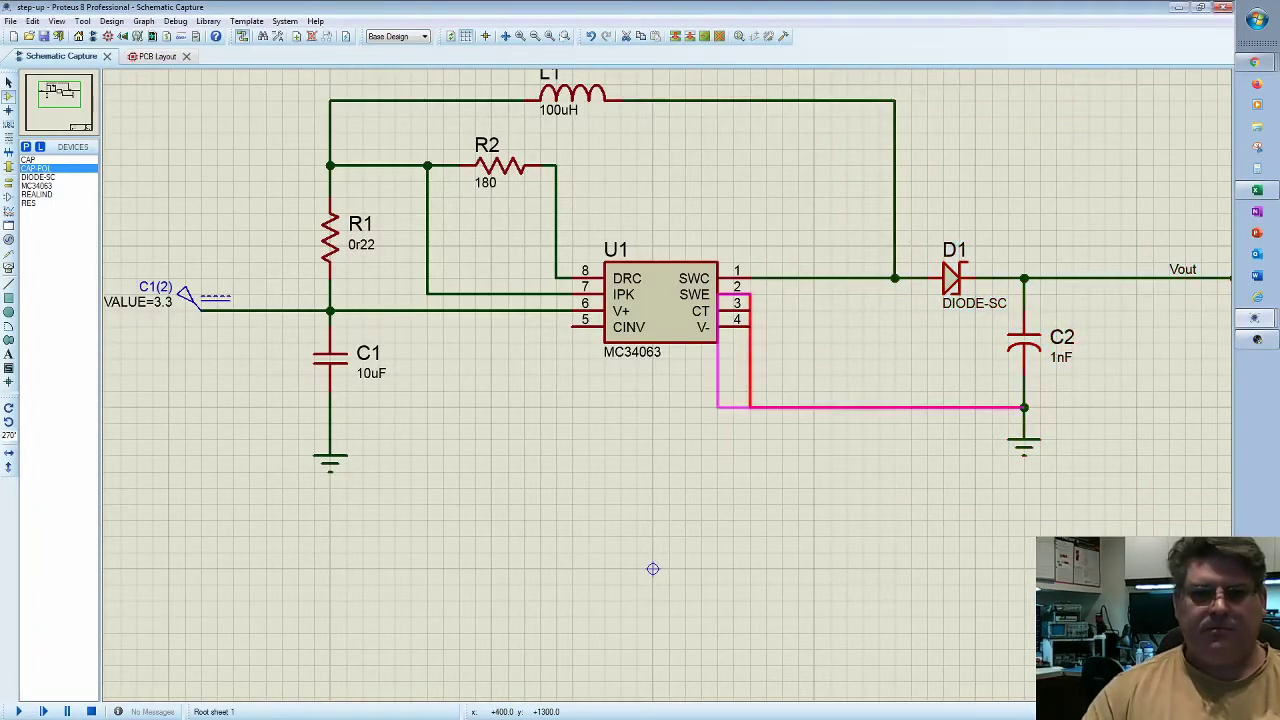
{"action": "left_click", "coordinate": [890, 348]}
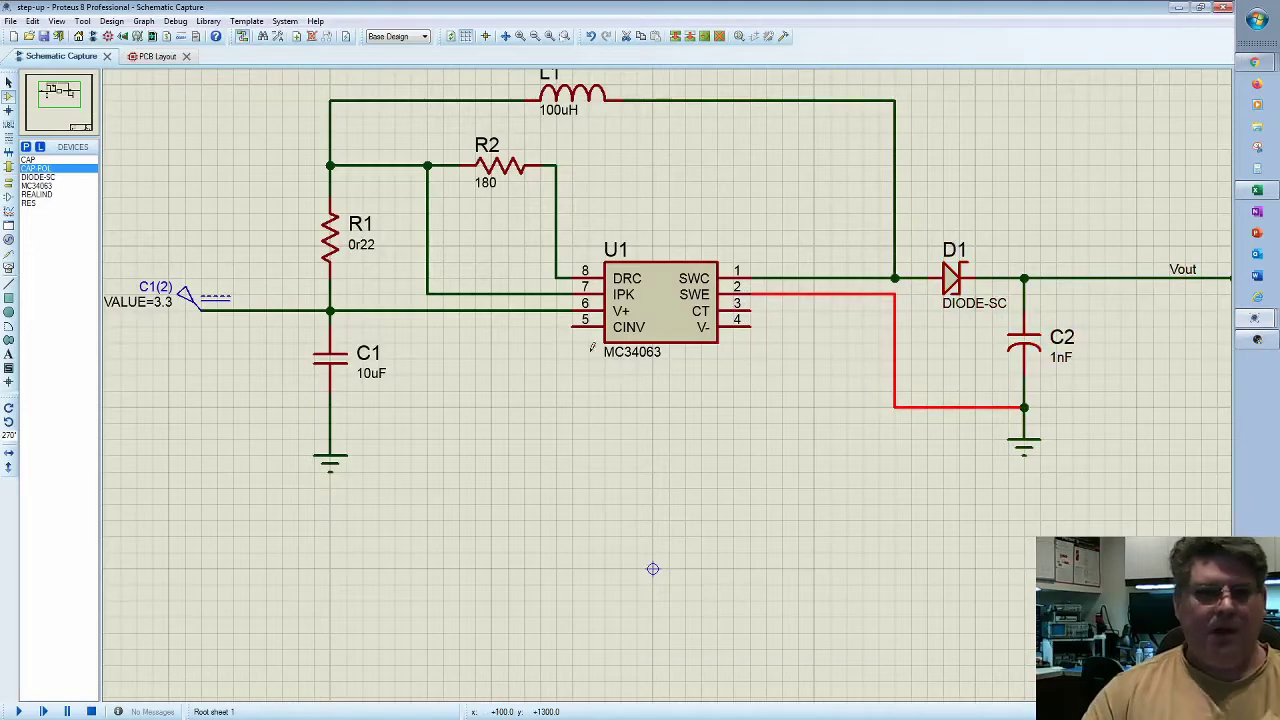
Step: Duplicate capacitor C1 and place the copy between U1 and the vertical SWE ground wire
{"action": "left_click", "coordinate": [333, 366]}
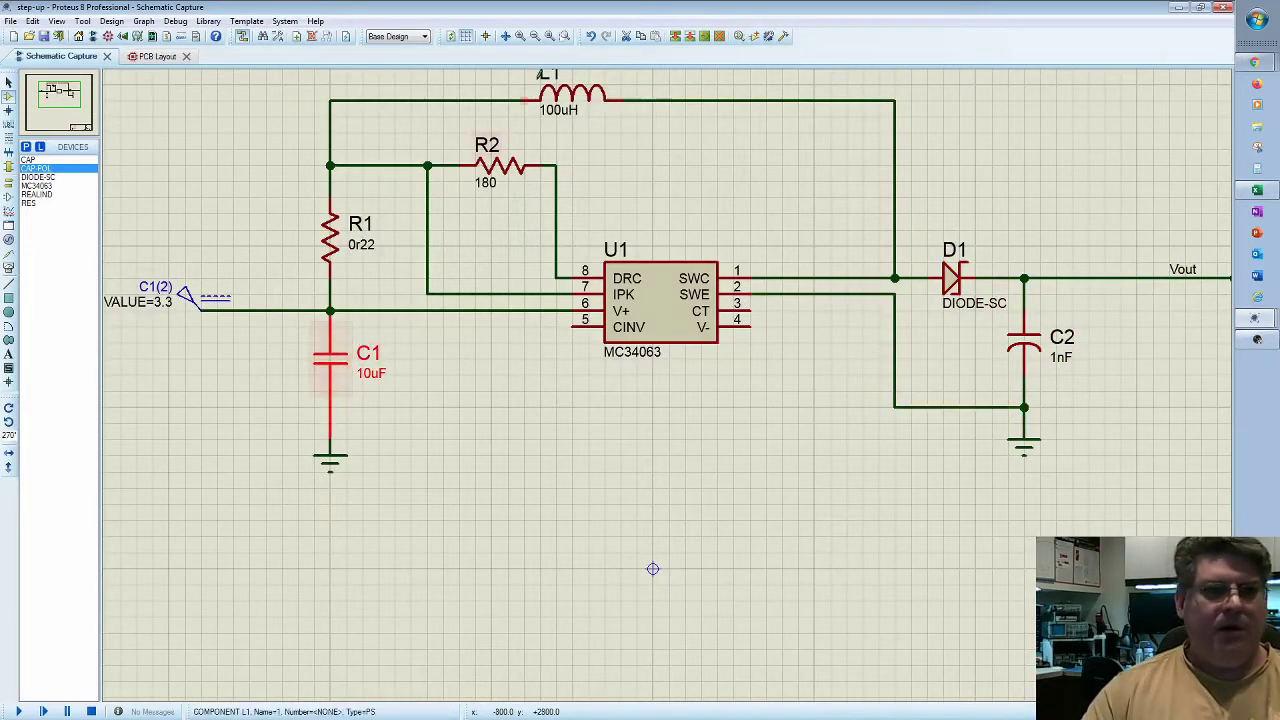
{"action": "left_click", "coordinate": [666, 471]}
{"action": "left_click", "coordinate": [874, 398]}
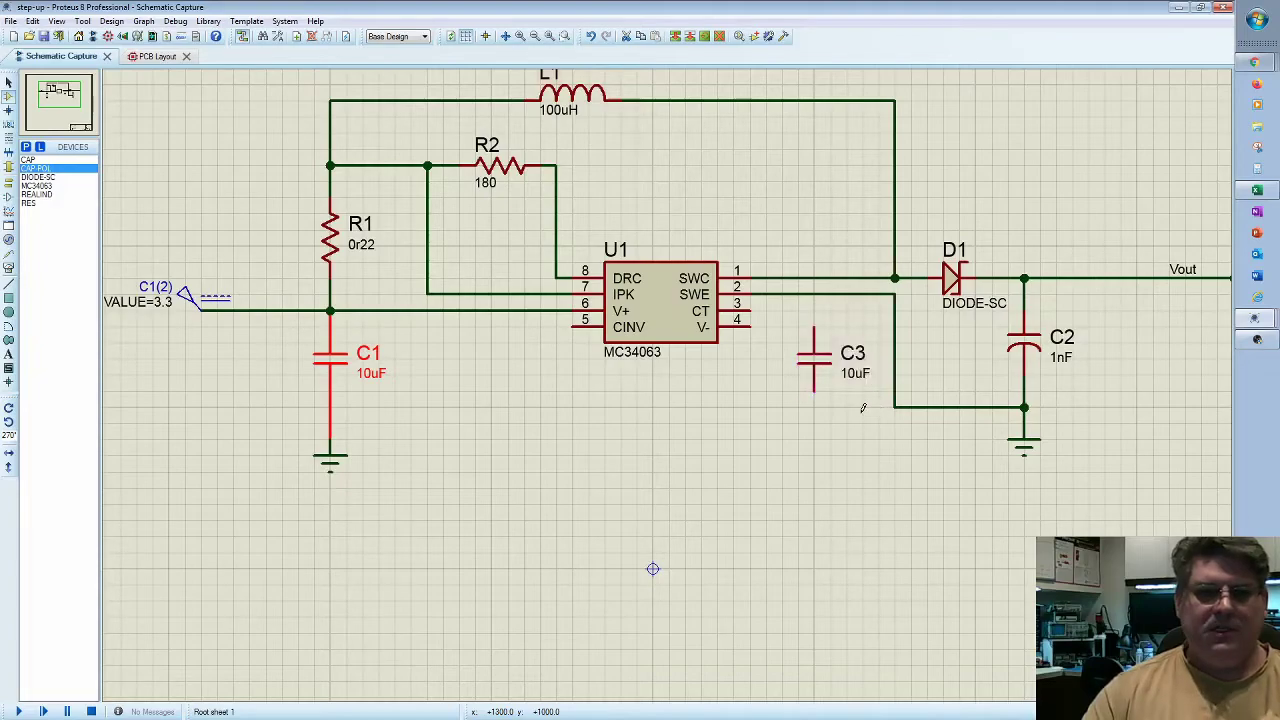
Step: Lower C2's ground symbol with the SWE ground wire, and wire C3 between U1's CT pin and that ground wire
{"action": "left_click_drag", "start_coordinate": [866, 392], "coordinate": [1105, 488]}
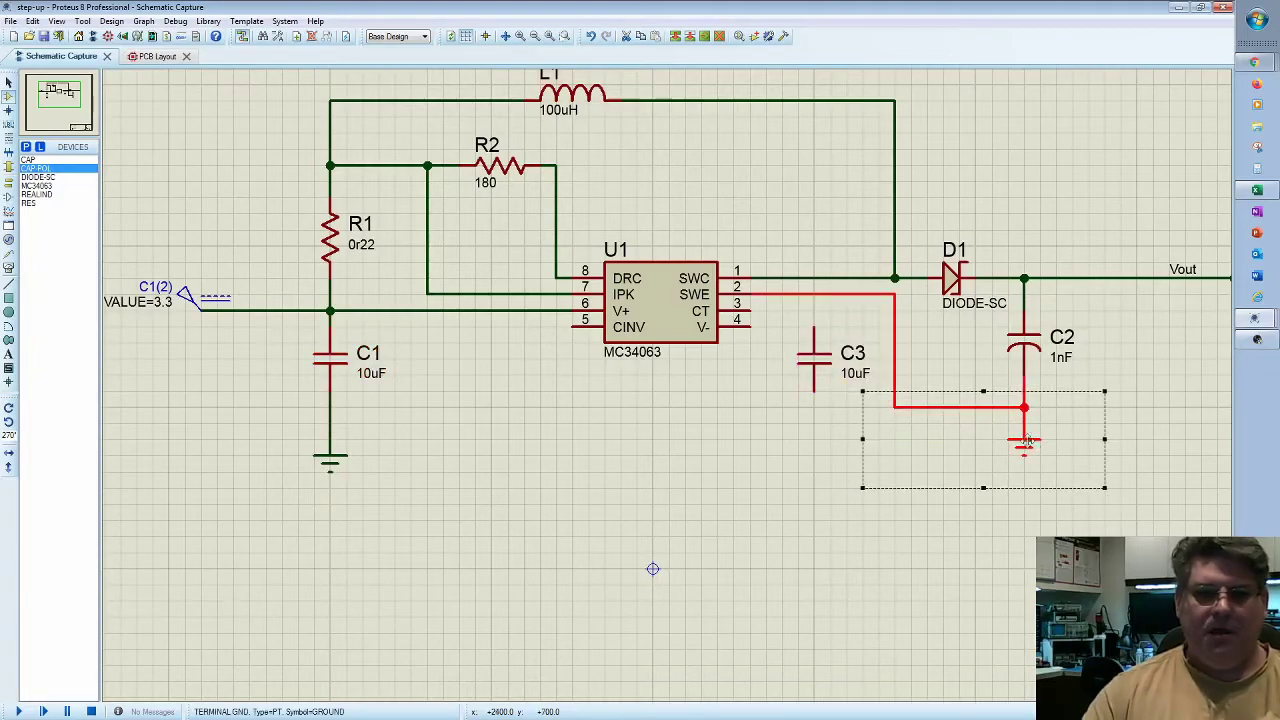
{"action": "left_click_drag", "start_coordinate": [1012, 416], "coordinate": [1015, 464]}
{"action": "left_click", "coordinate": [816, 454]}
{"action": "left_click", "coordinate": [815, 391]}
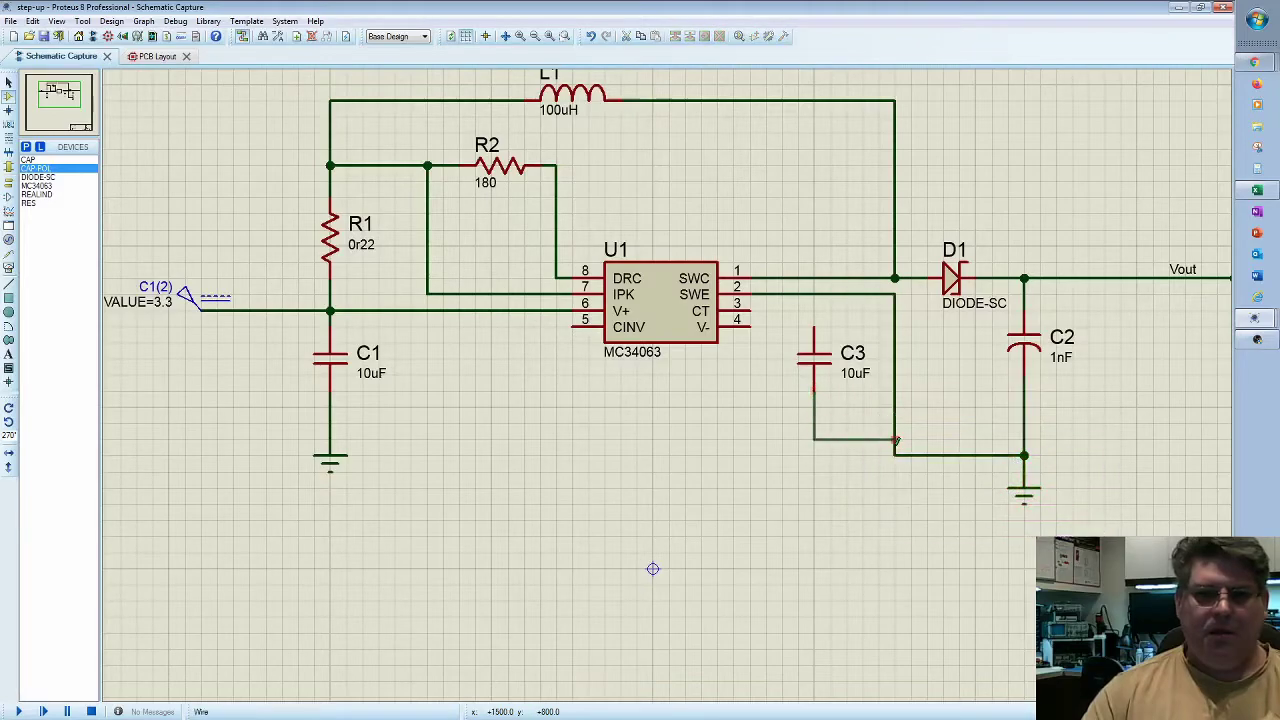
{"action": "left_click", "coordinate": [894, 455]}
{"action": "left_click", "coordinate": [816, 314]}
{"action": "left_click", "coordinate": [750, 311]}
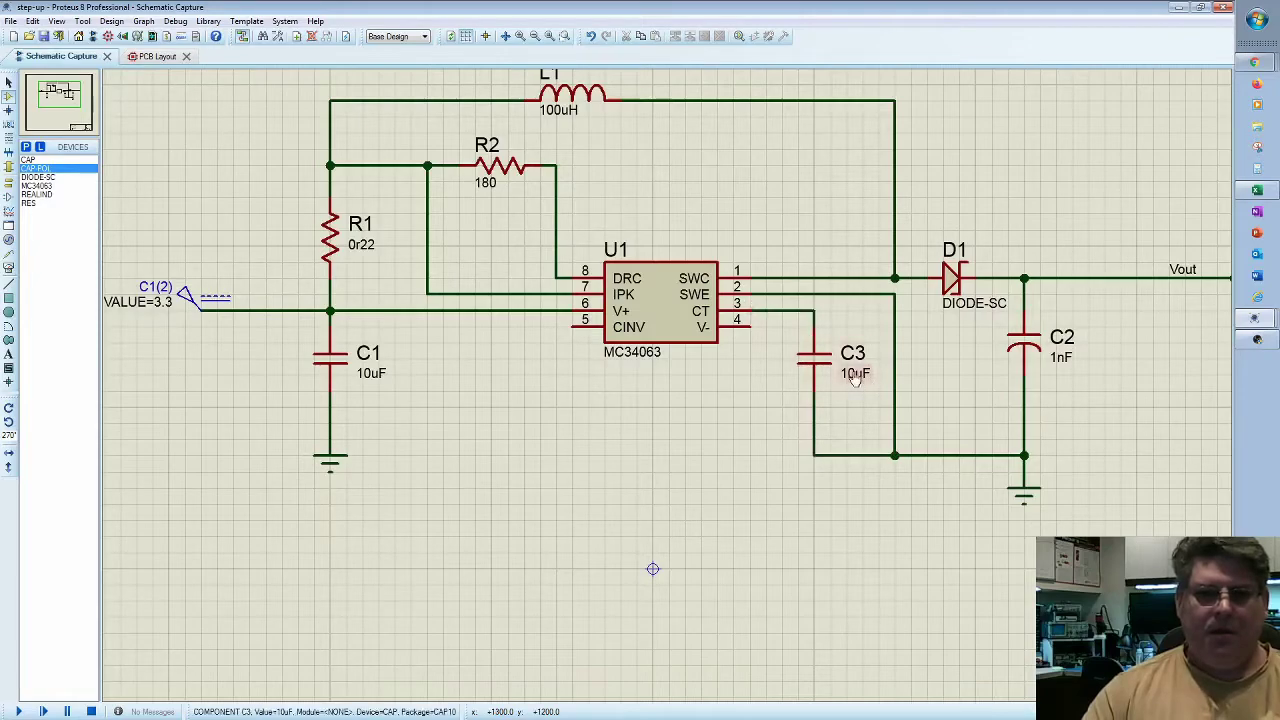
Step: Set C3's value to 470pF and wire U1's V- pin to the ground wire beneath C3
{"action": "double_click", "coordinate": [856, 376]}
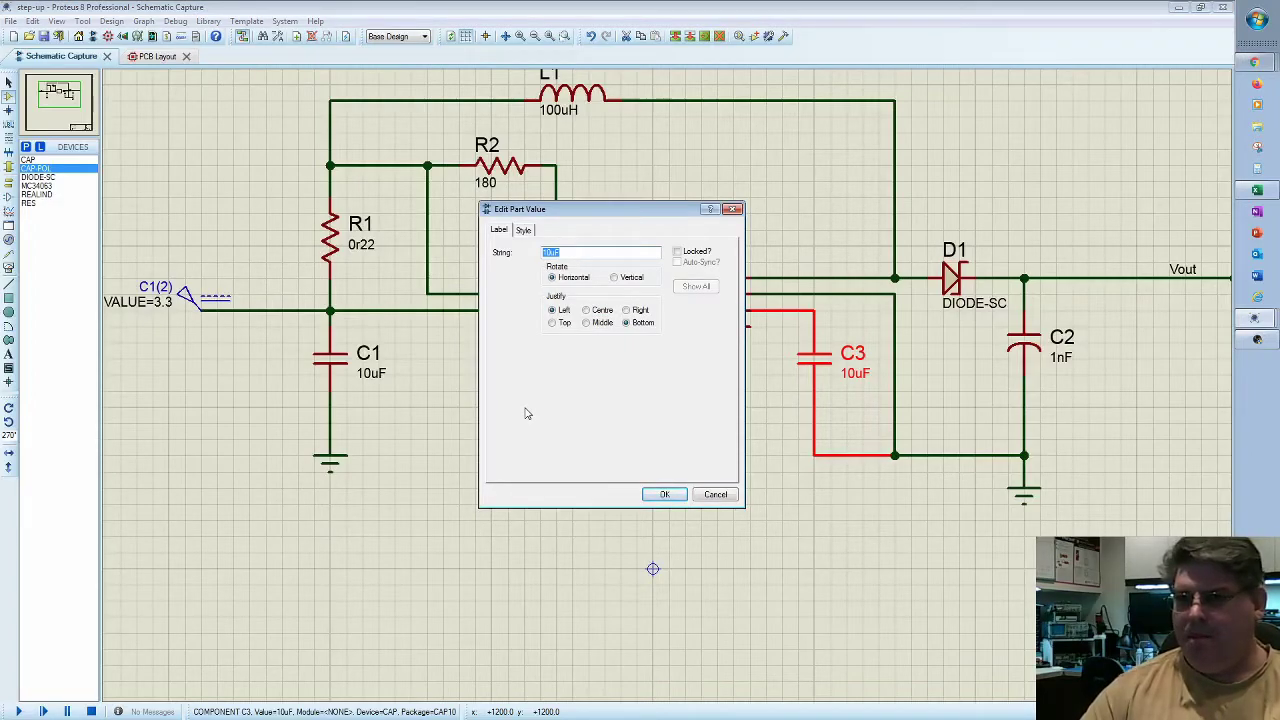
{"action": "type", "text": "470p"}
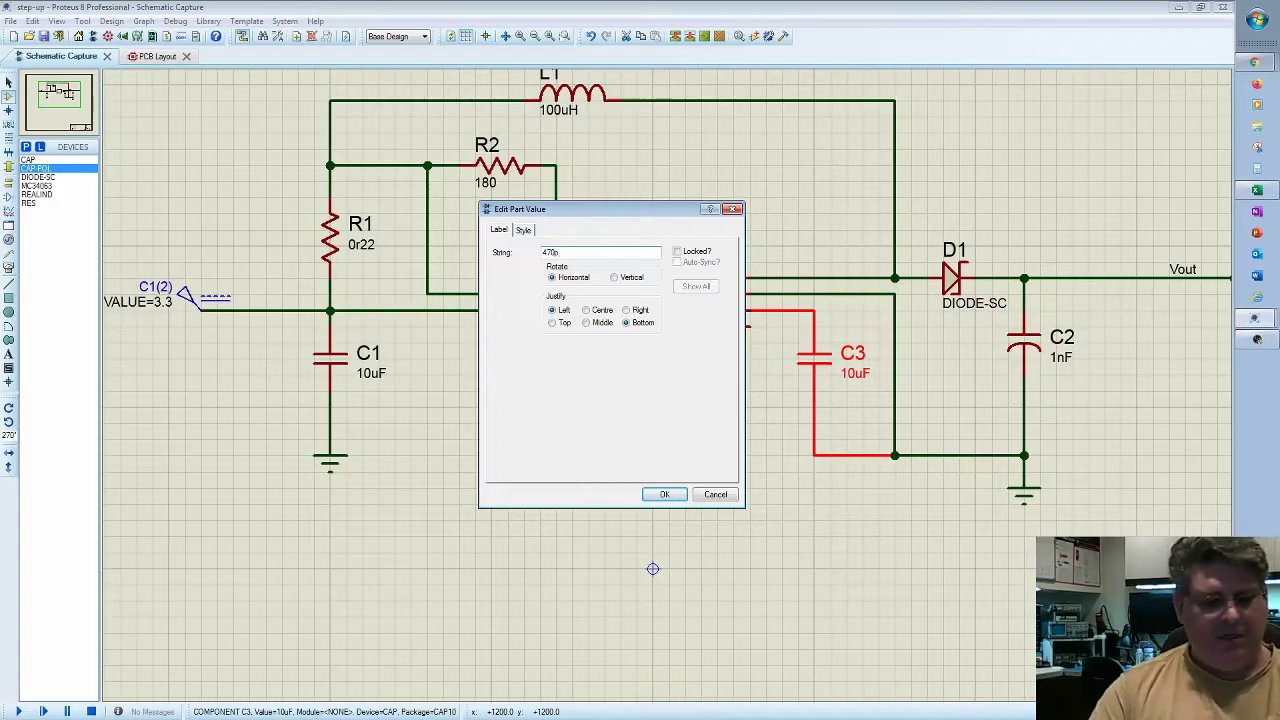
{"action": "key", "text": "Return"}
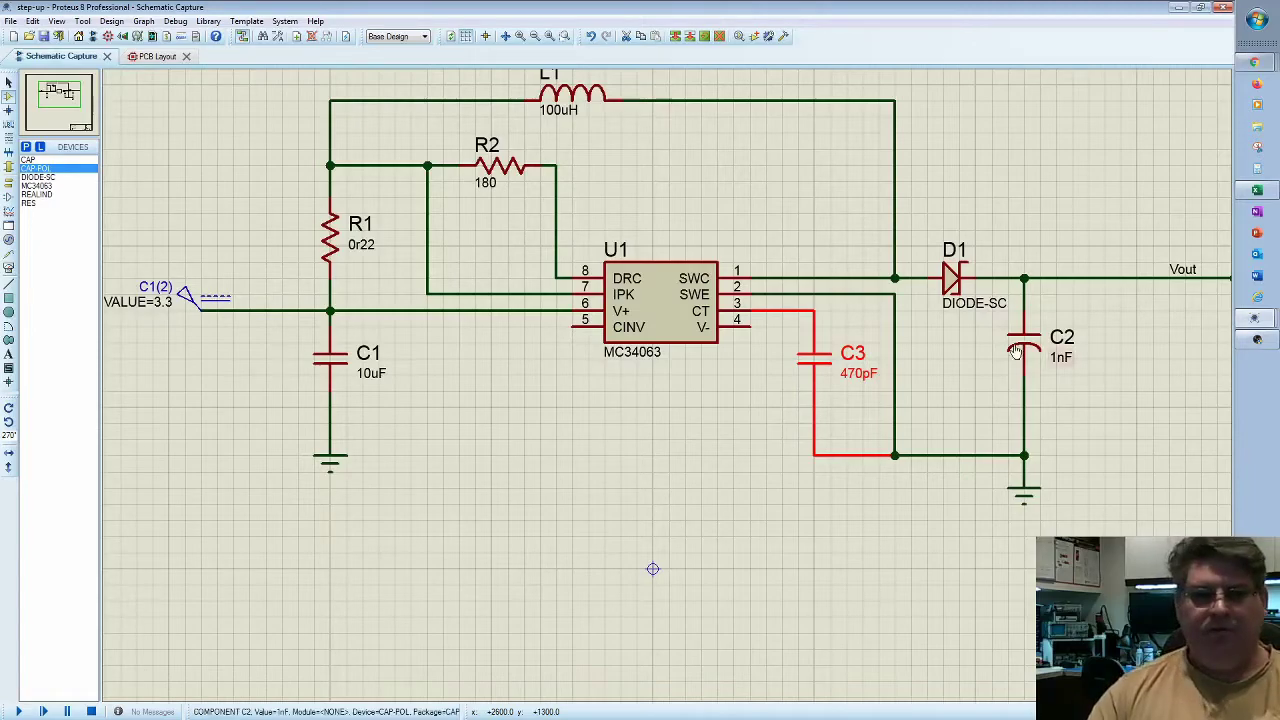
{"action": "left_click", "coordinate": [755, 323]}
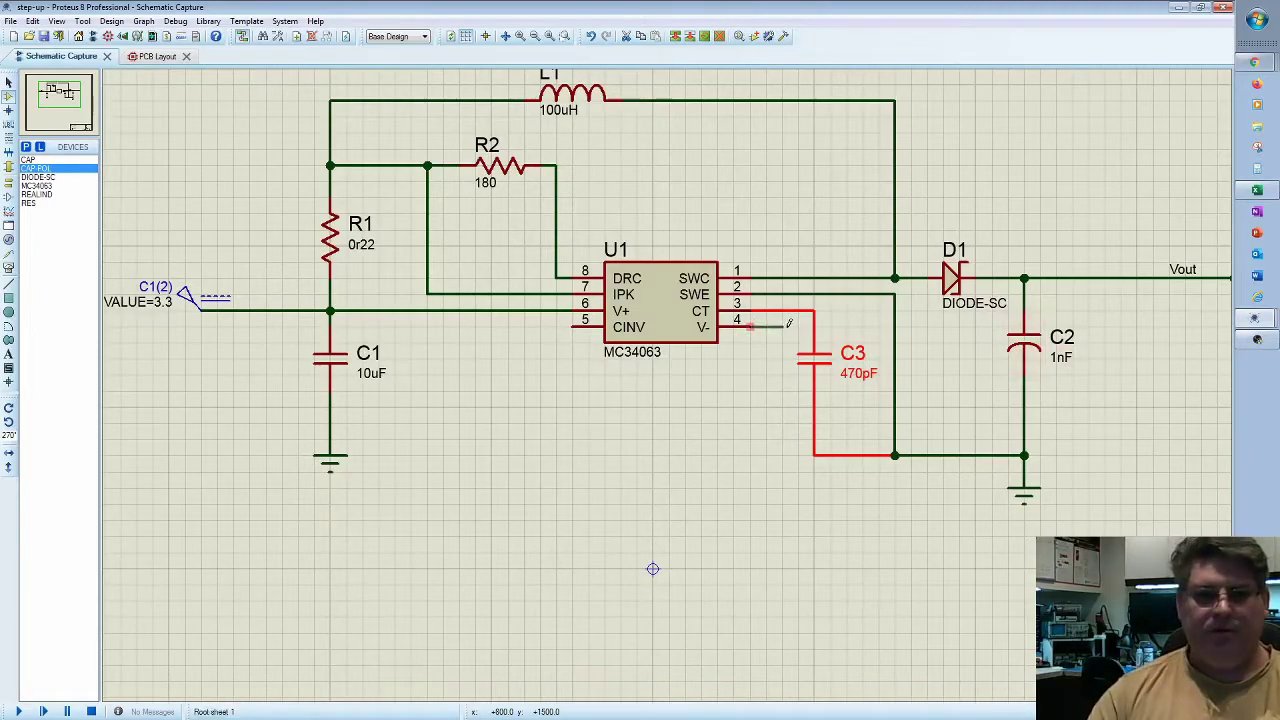
{"action": "left_click", "coordinate": [815, 455]}
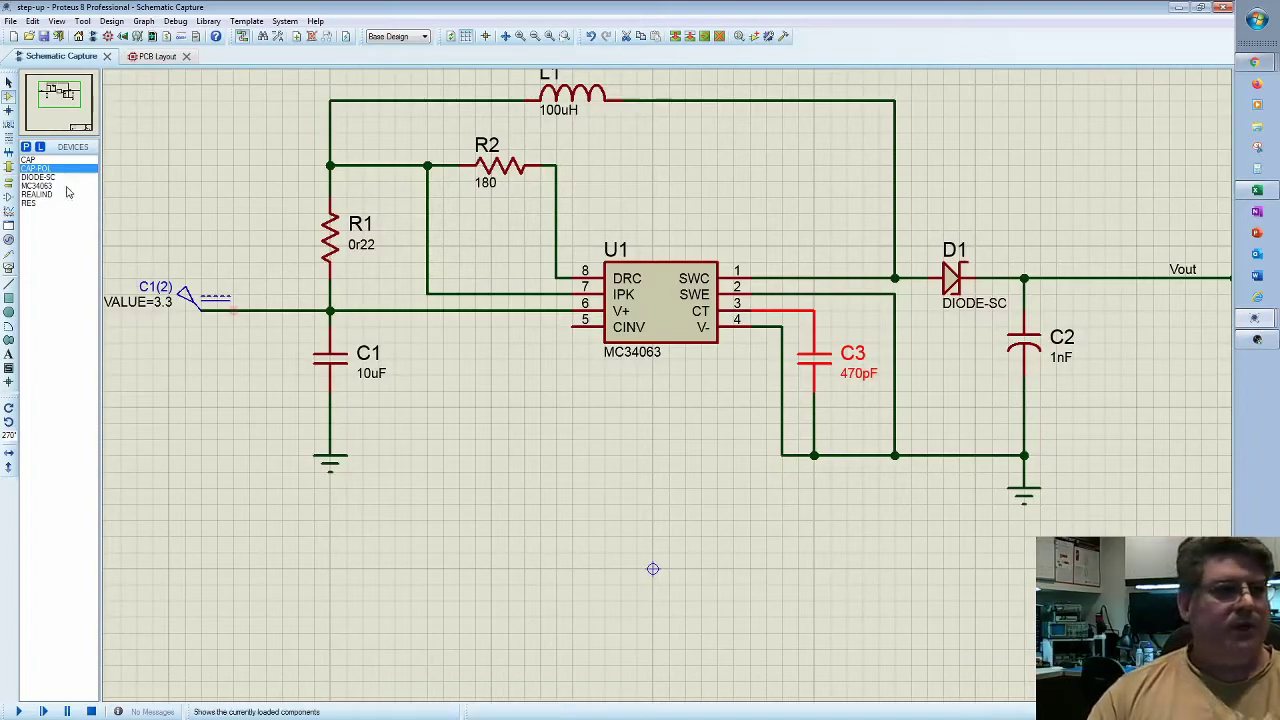
Step: Place two vertical RES resistors, one above the other, to the right of C2 below the Vout wire
{"action": "left_click", "coordinate": [32, 203]}
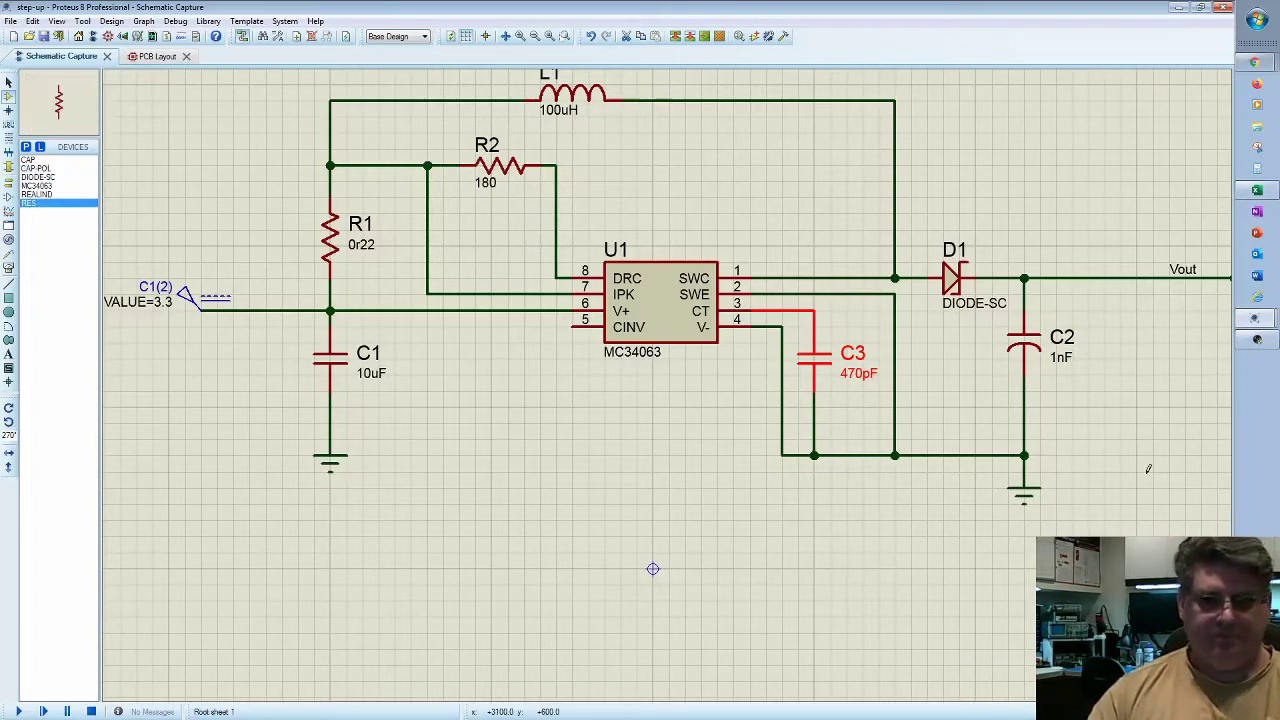
{"action": "left_click", "coordinate": [1152, 428]}
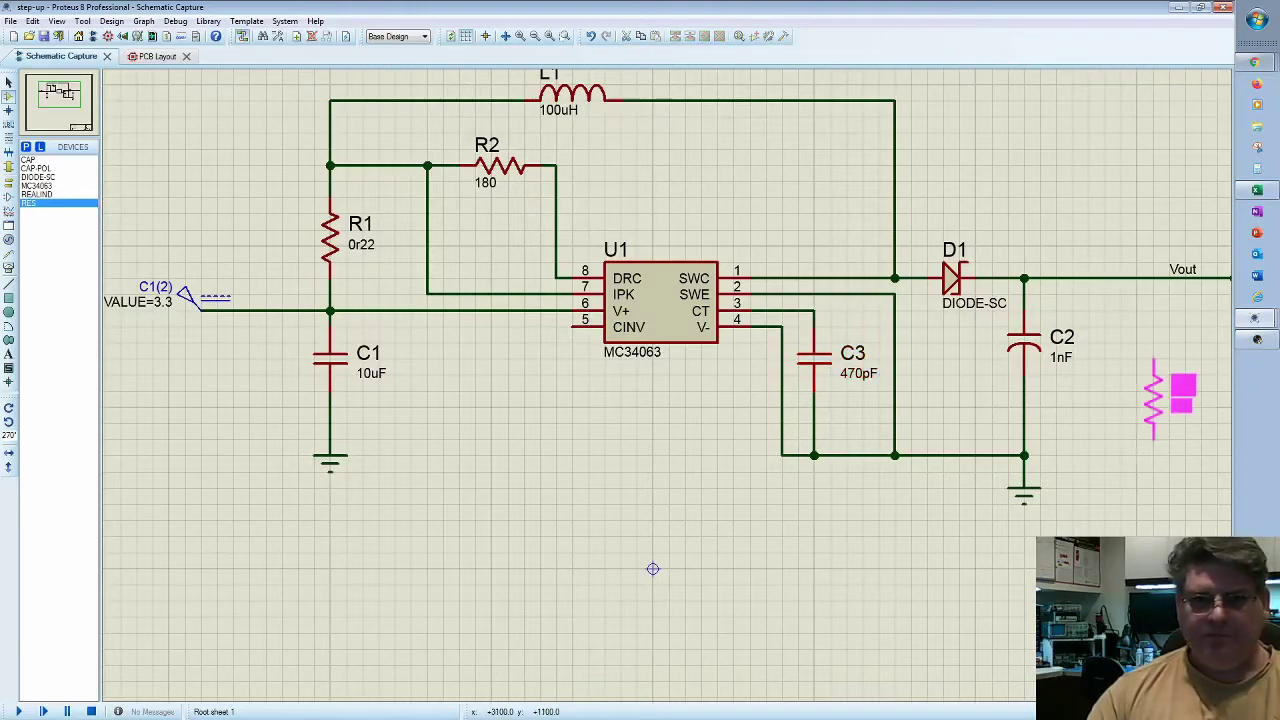
{"action": "left_click", "coordinate": [1121, 335]}
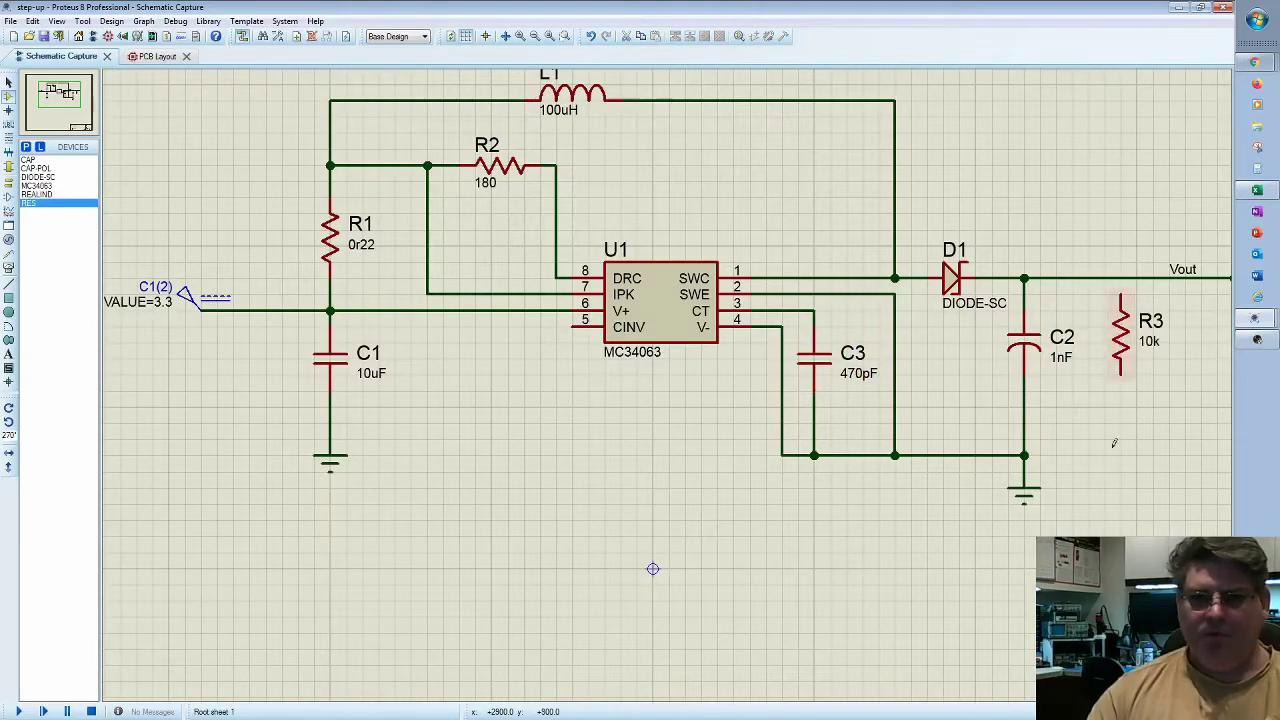
{"action": "left_click", "coordinate": [1121, 447]}
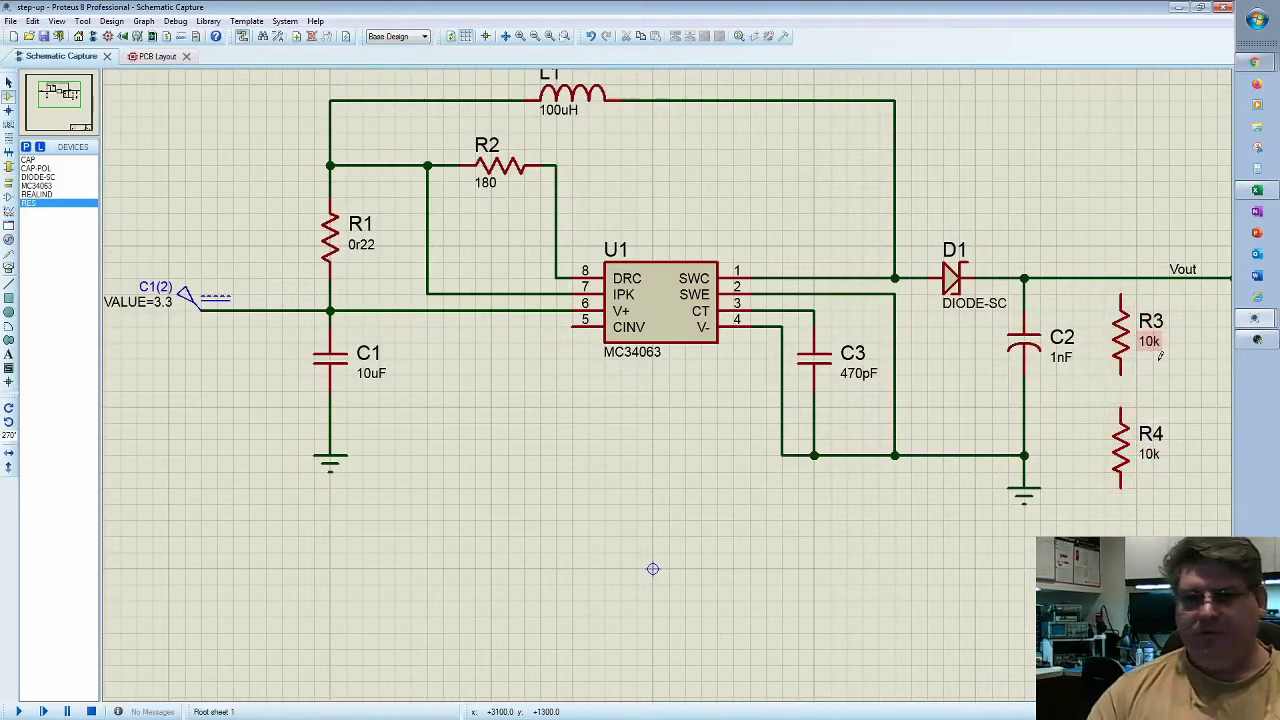
Step: Set the value of R3 to 47k and the value of R4 to 5k5
{"action": "left_click", "coordinate": [1152, 343]}
{"action": "double_click", "coordinate": [1152, 343]}
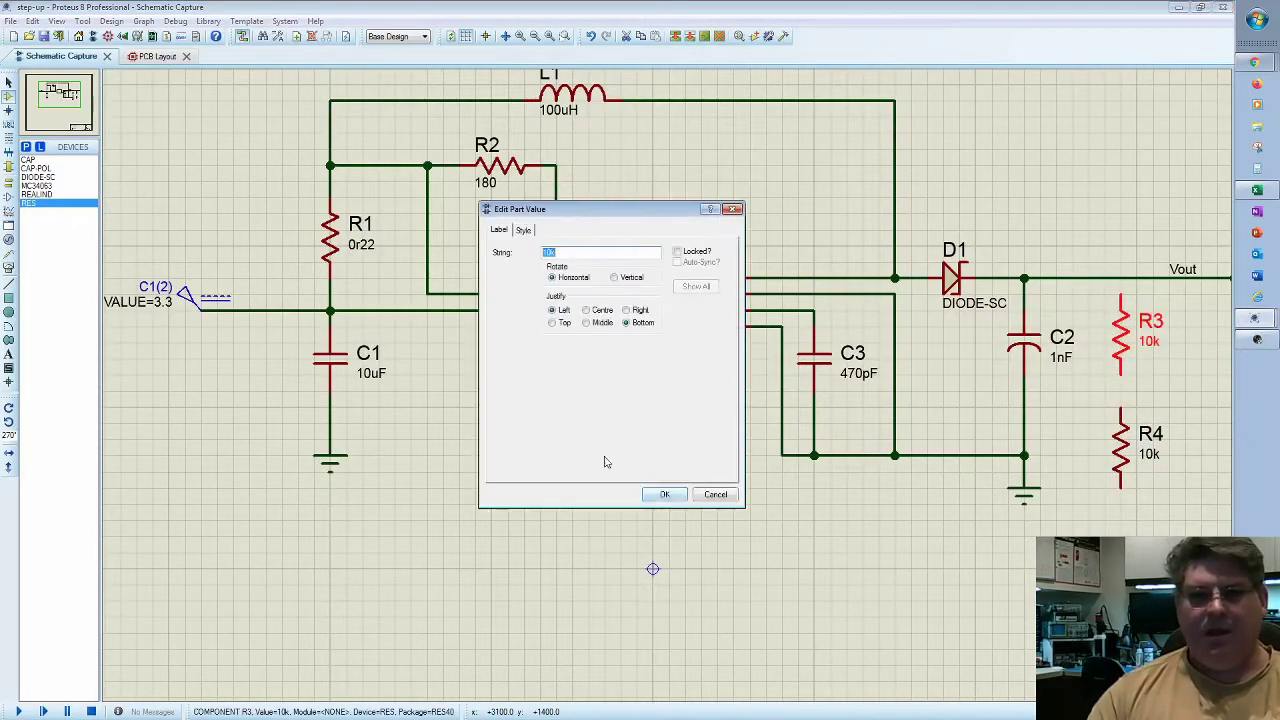
{"action": "type", "text": "47k"}
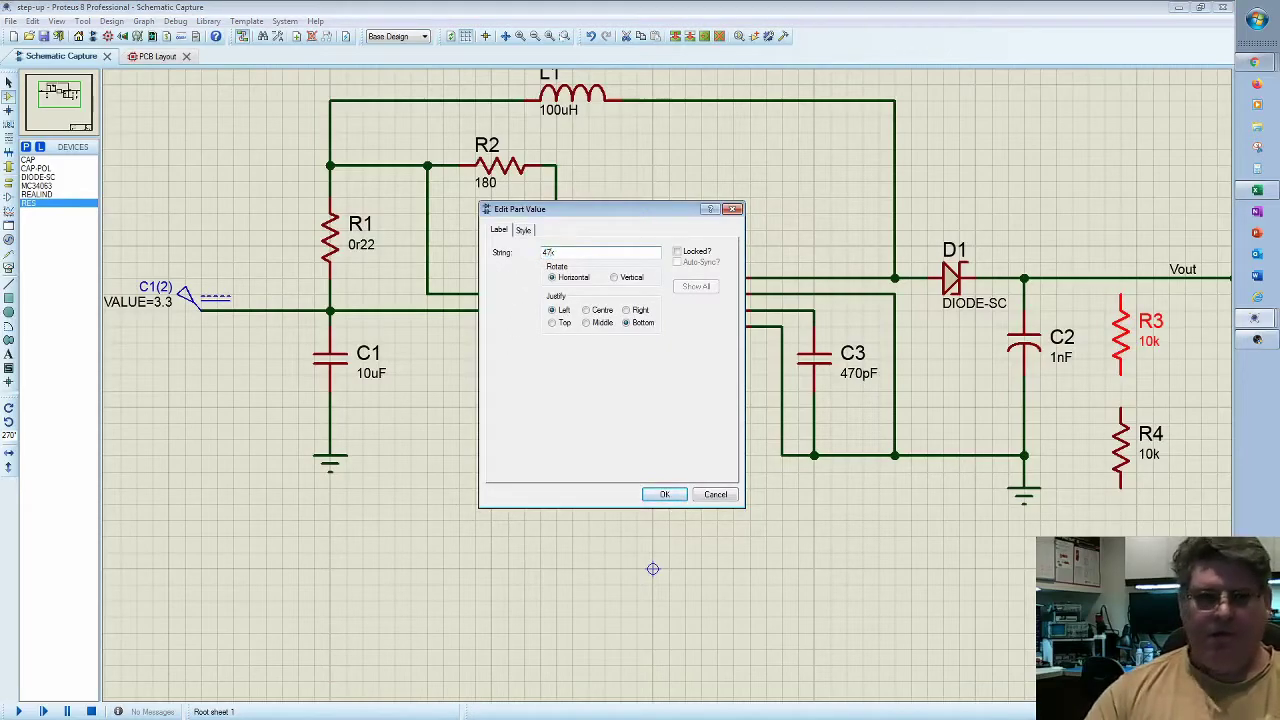
{"action": "key", "text": "Return"}
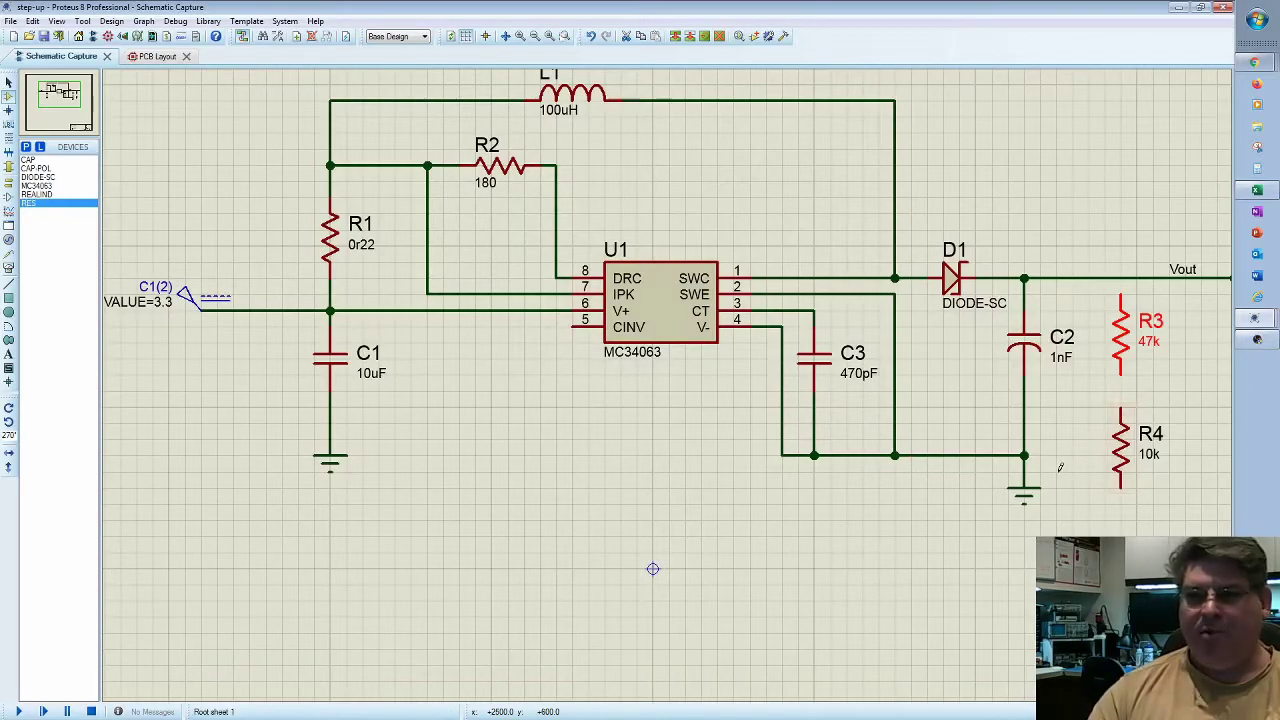
{"action": "left_click", "coordinate": [1150, 452]}
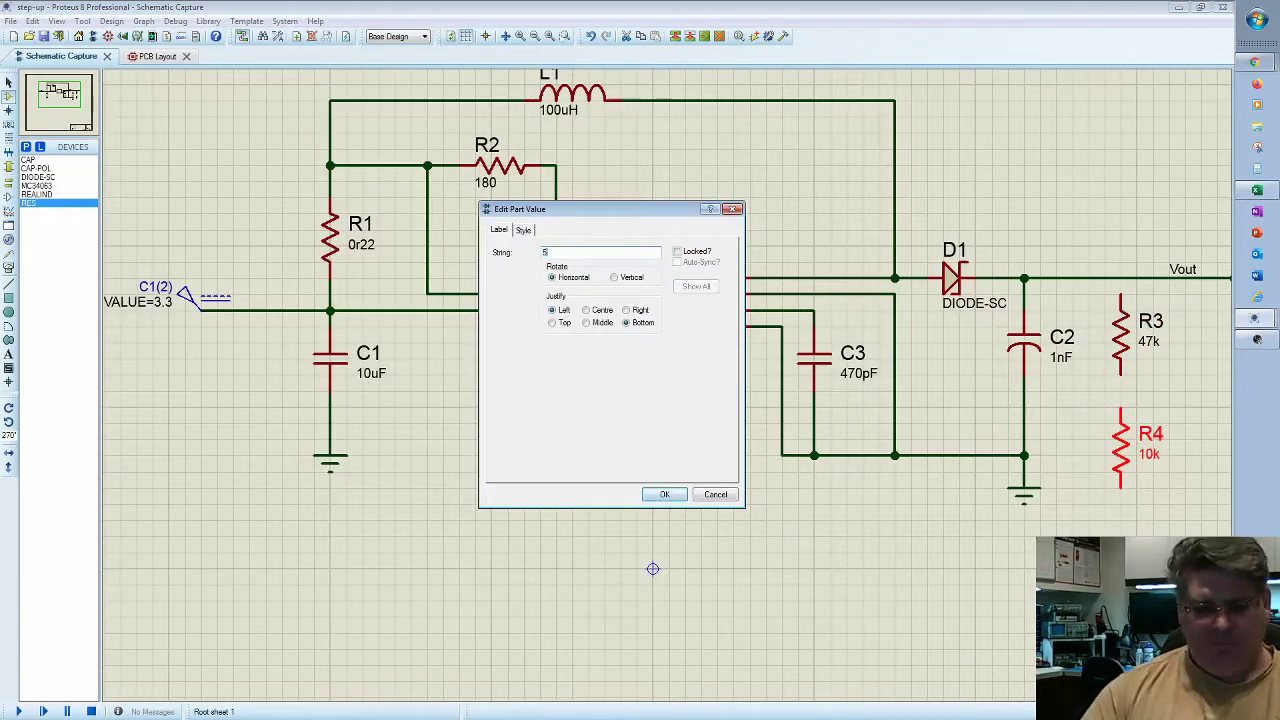
{"action": "left_click", "coordinate": [664, 495]}
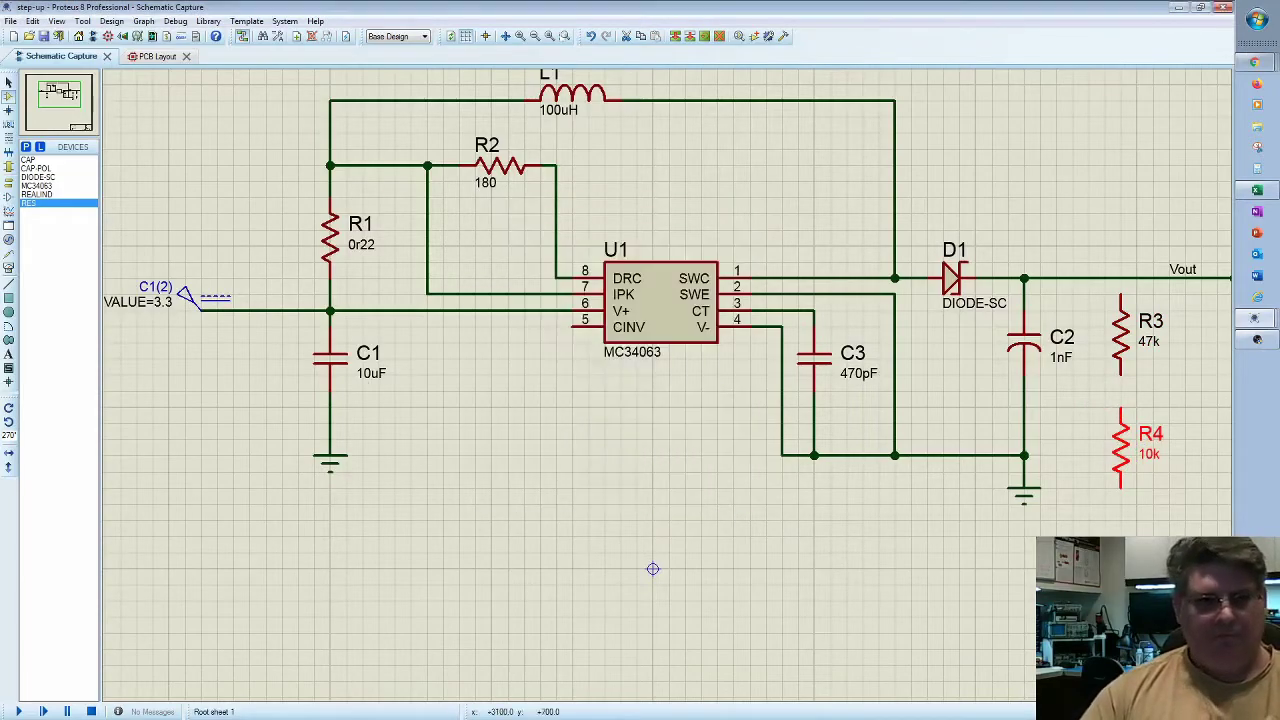
Step: Move C2's ground symbol farther down and wire R3 and R4 in series between the Vout wire and C2's ground wire
{"action": "left_click", "coordinate": [1018, 500]}
{"action": "left_click_drag", "start_coordinate": [1020, 500], "coordinate": [1022, 552]}
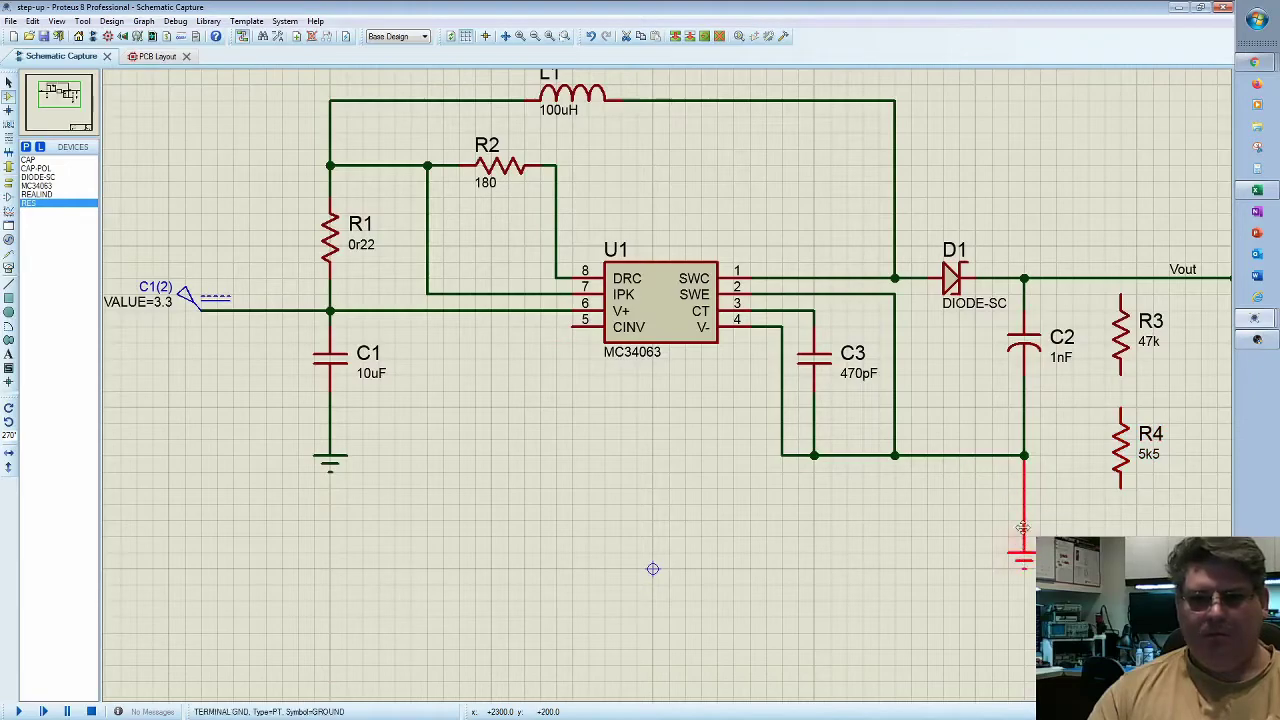
{"action": "left_click", "coordinate": [1119, 405]}
{"action": "left_click", "coordinate": [1120, 376]}
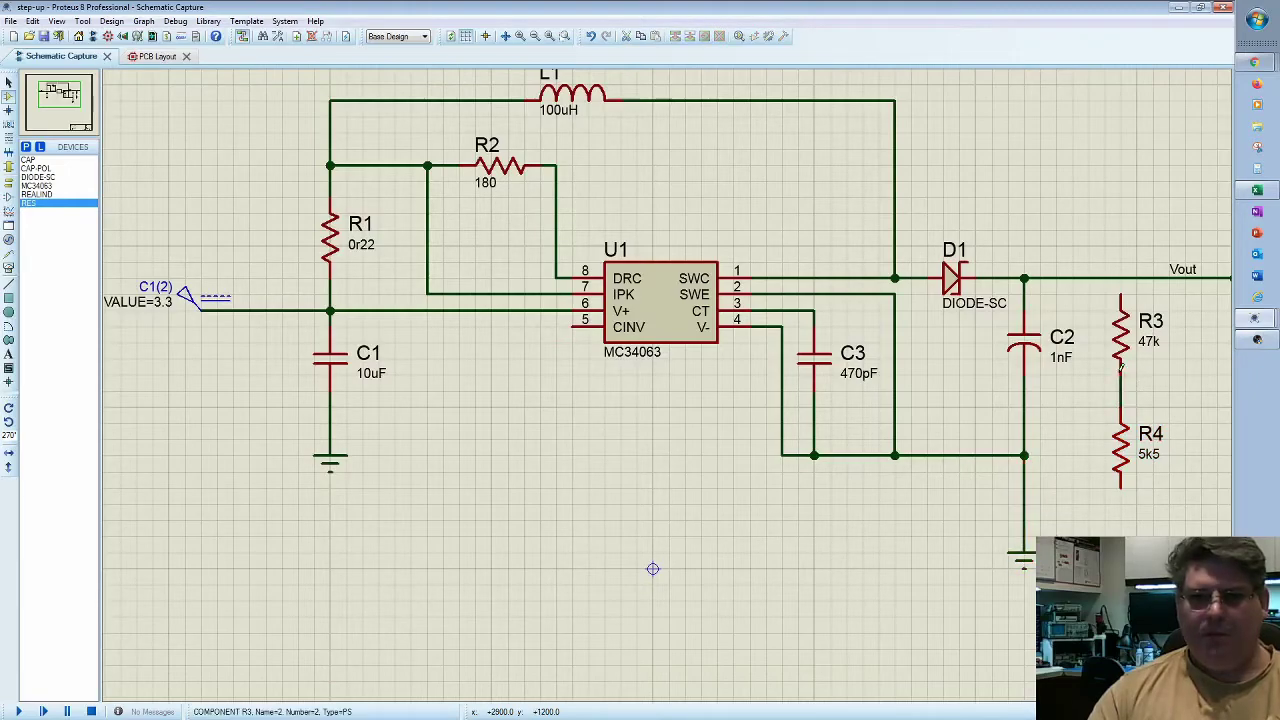
{"action": "left_click", "coordinate": [1121, 277]}
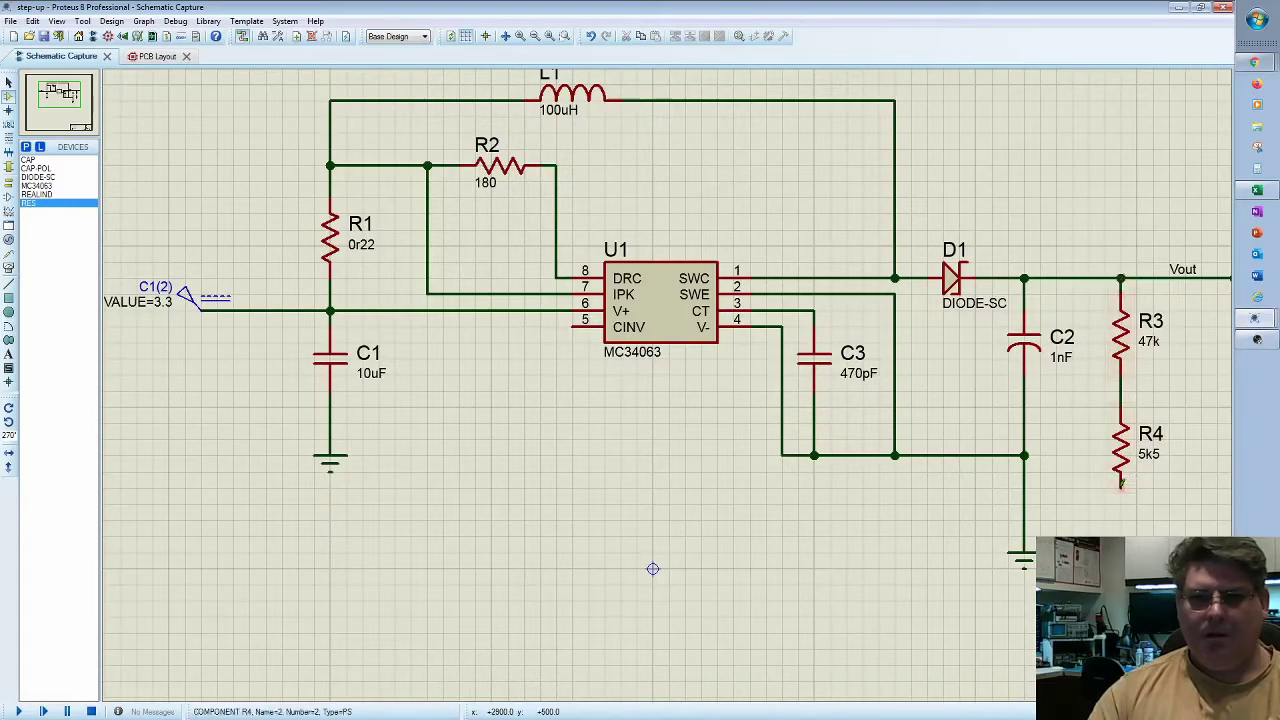
{"action": "left_click", "coordinate": [1120, 489]}
{"action": "left_click", "coordinate": [1023, 503]}
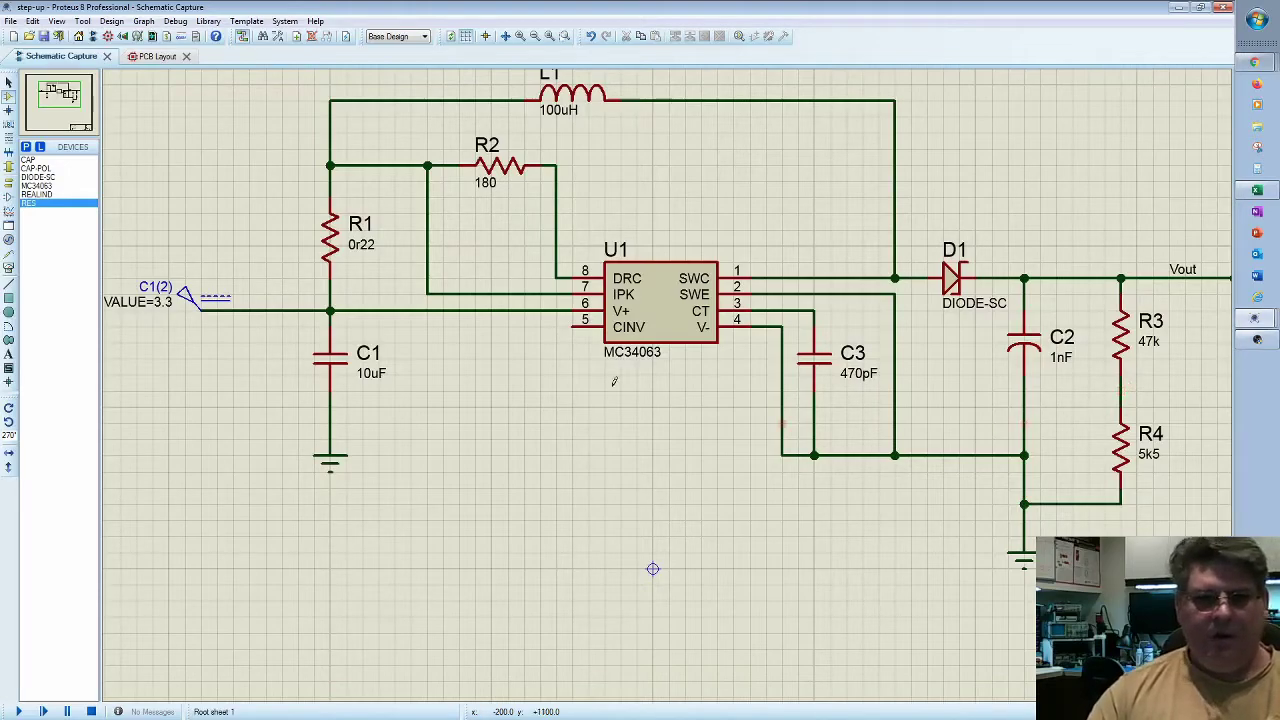
Step: Wire U1's CINV pin to the R3–R4 junction, routed beneath C3, and place a voltage probe on the Vout wire
{"action": "left_click", "coordinate": [582, 324]}
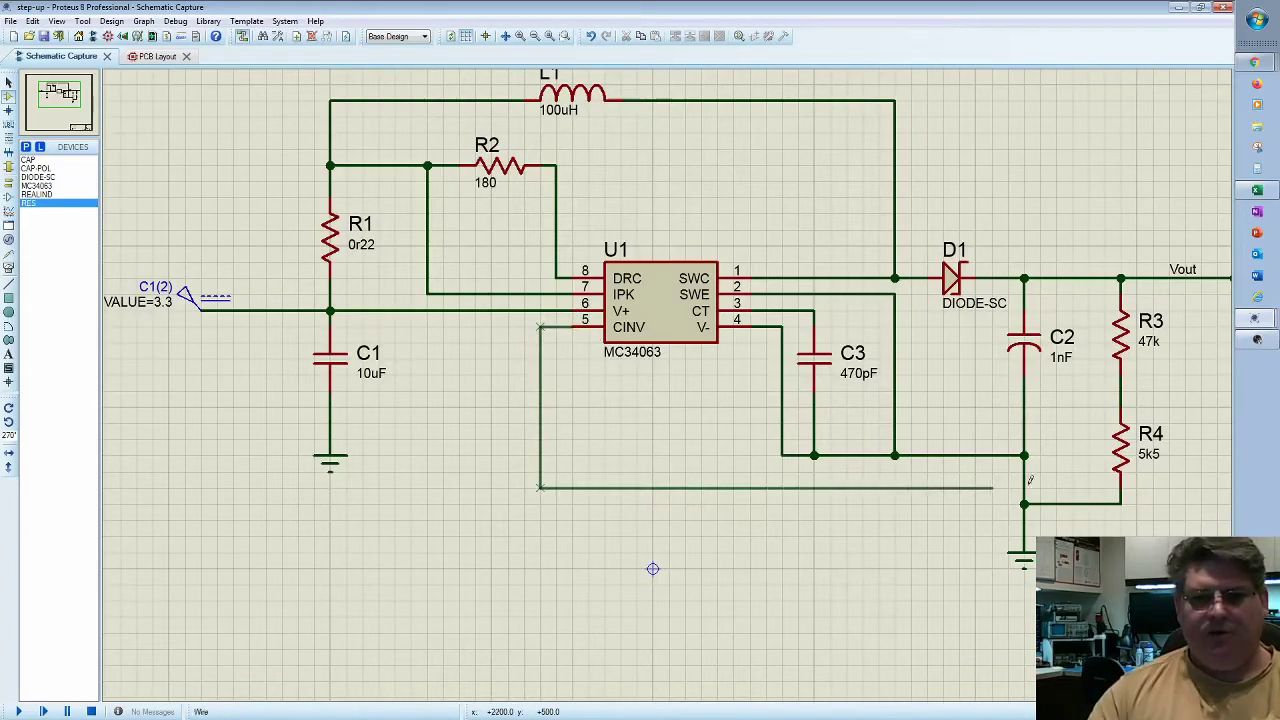
{"action": "left_click", "coordinate": [1121, 391]}
{"action": "scroll", "coordinate": [1119, 477], "scroll_direction": "down", "scroll_amount": 3}
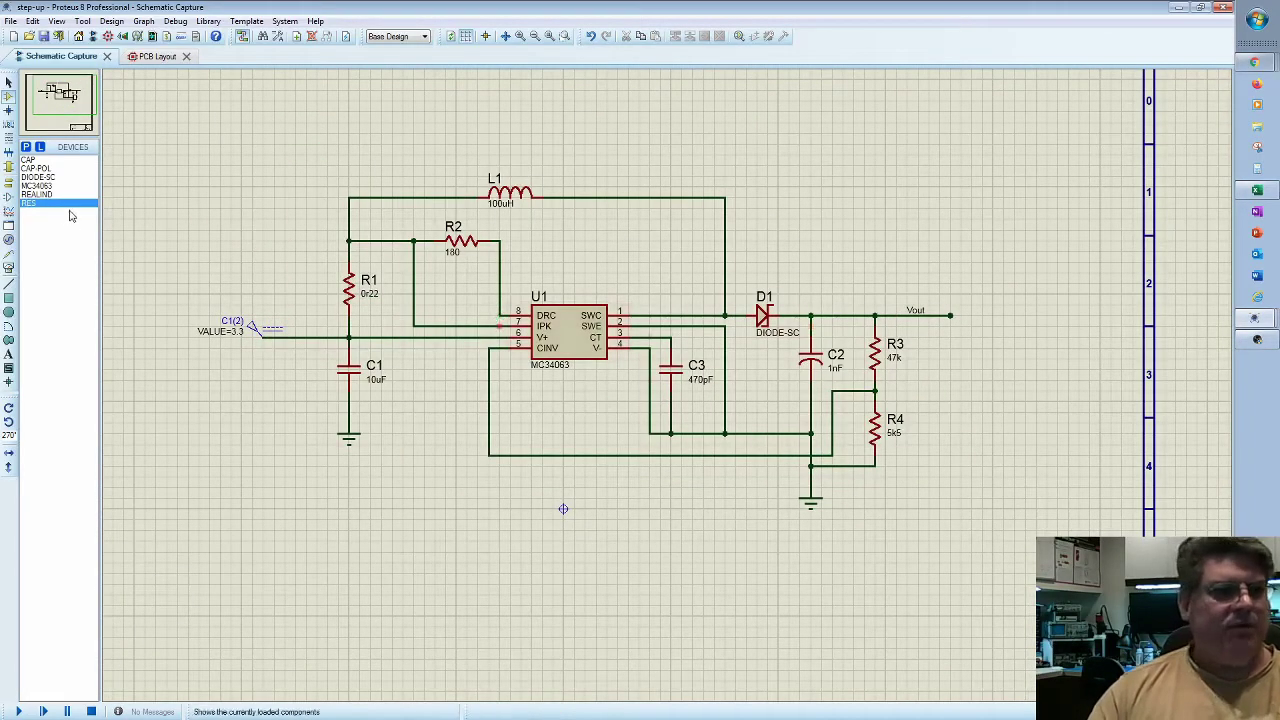
{"action": "left_click", "coordinate": [8, 258]}
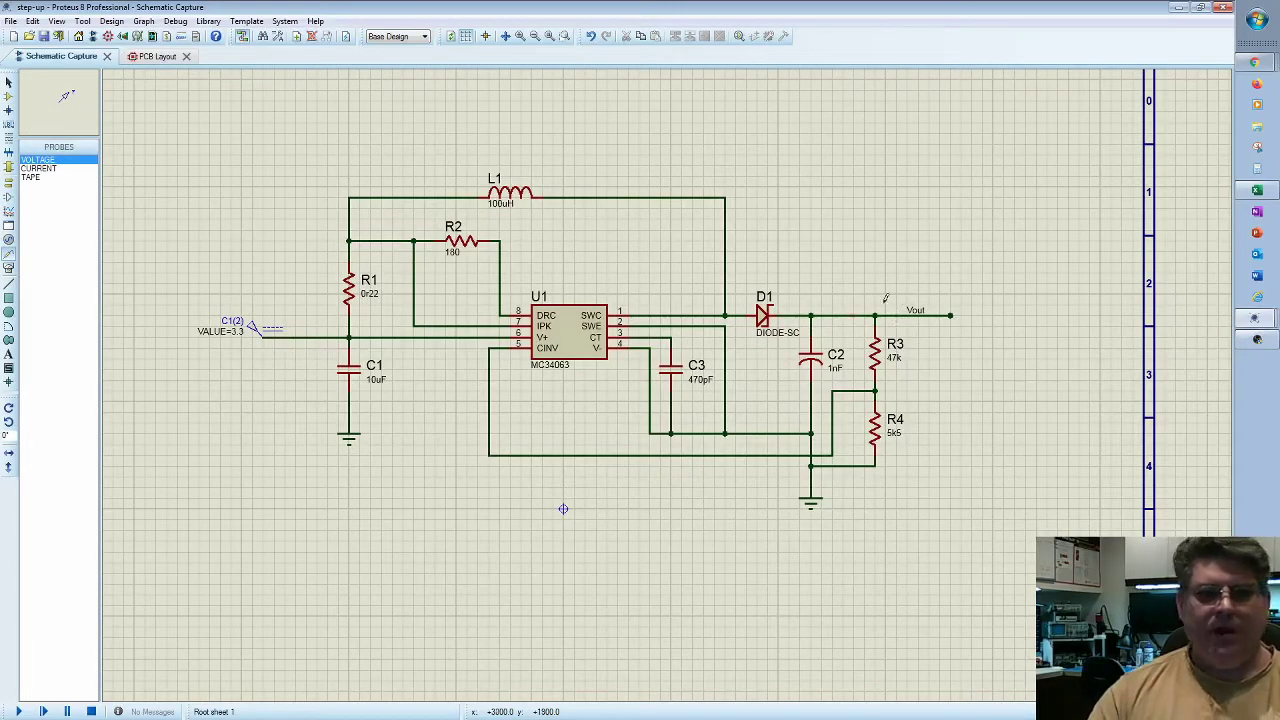
{"action": "left_click", "coordinate": [889, 311]}
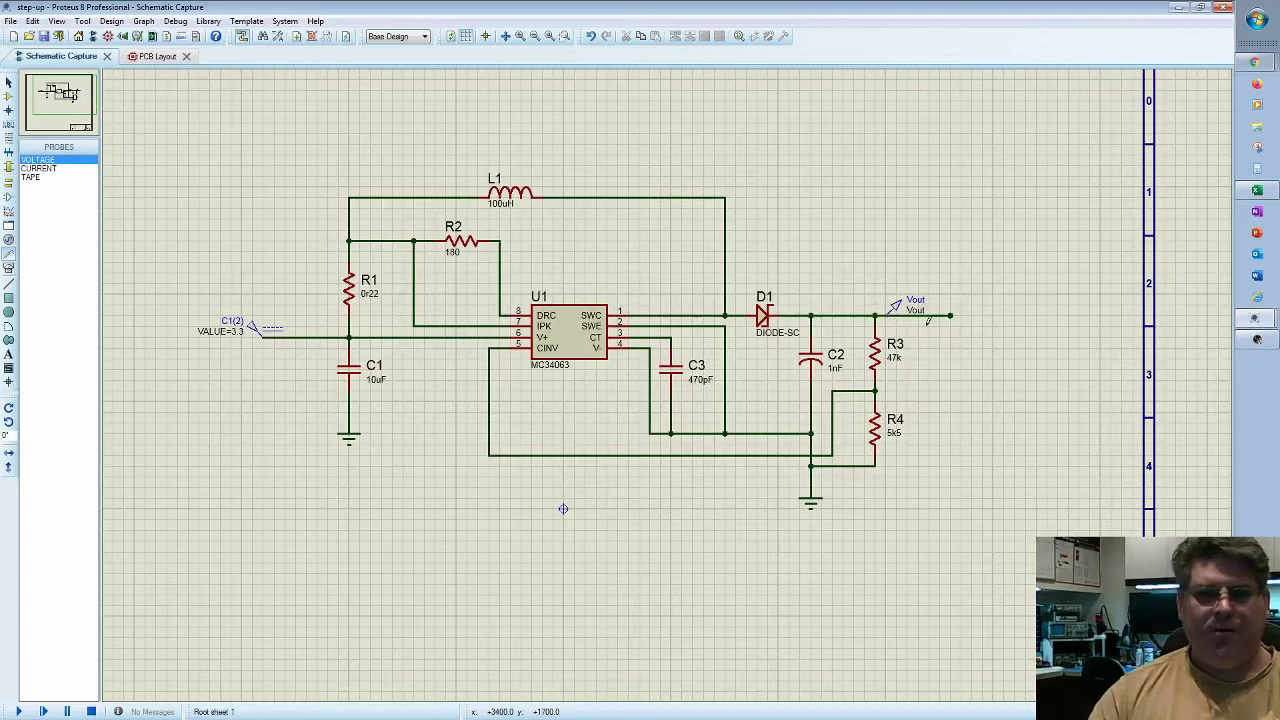
Step: Place a vertical load resistor to the right of R3 and R4 and wire it between Vout and the ground wire
{"action": "scroll", "coordinate": [928, 320], "scroll_direction": "up", "scroll_amount": 1}
{"action": "scroll", "coordinate": [667, 409], "scroll_direction": "down", "scroll_amount": 1}
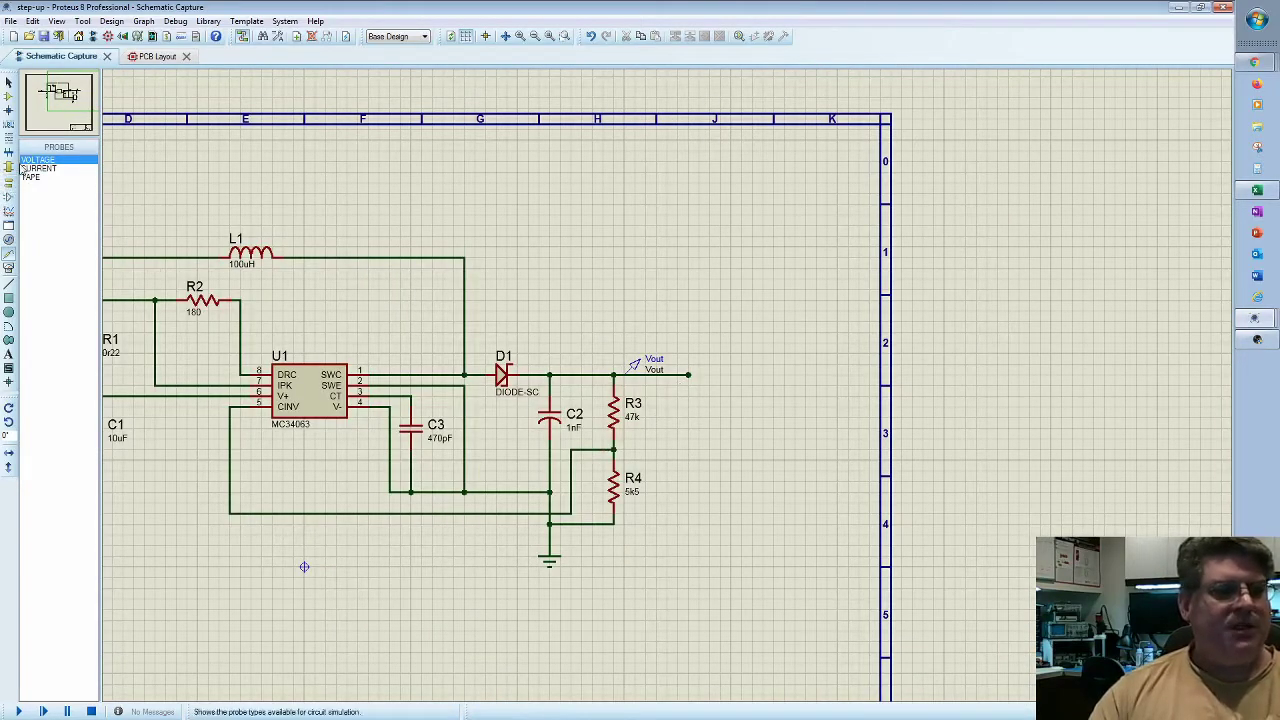
{"action": "left_click", "coordinate": [8, 95]}
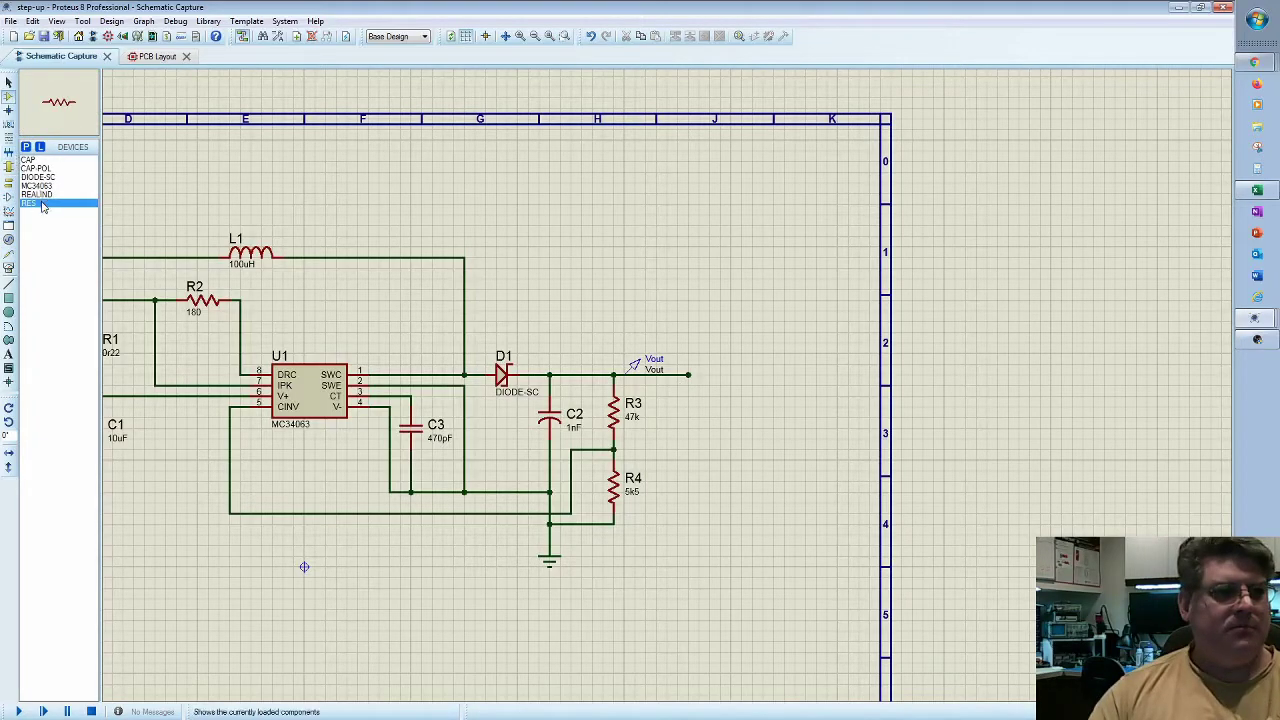
{"action": "left_click", "coordinate": [714, 453]}
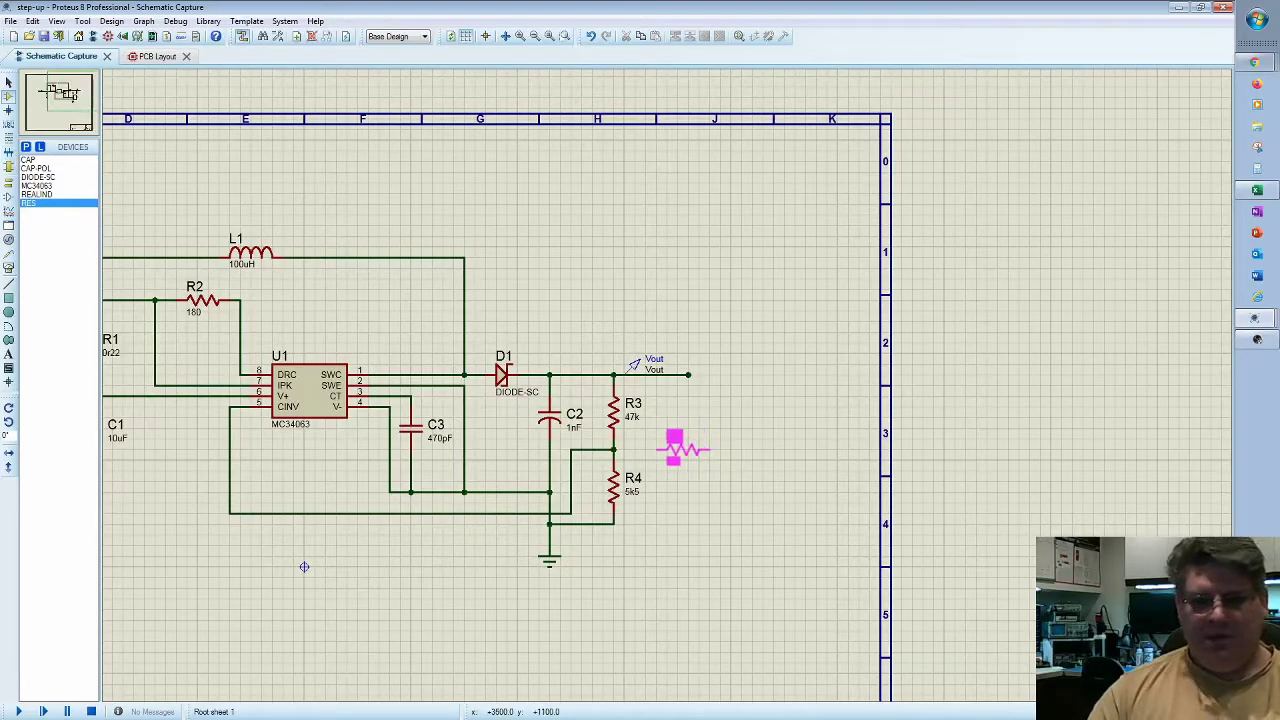
{"action": "key", "text": "KP_Add"}
{"action": "left_click", "coordinate": [678, 423]}
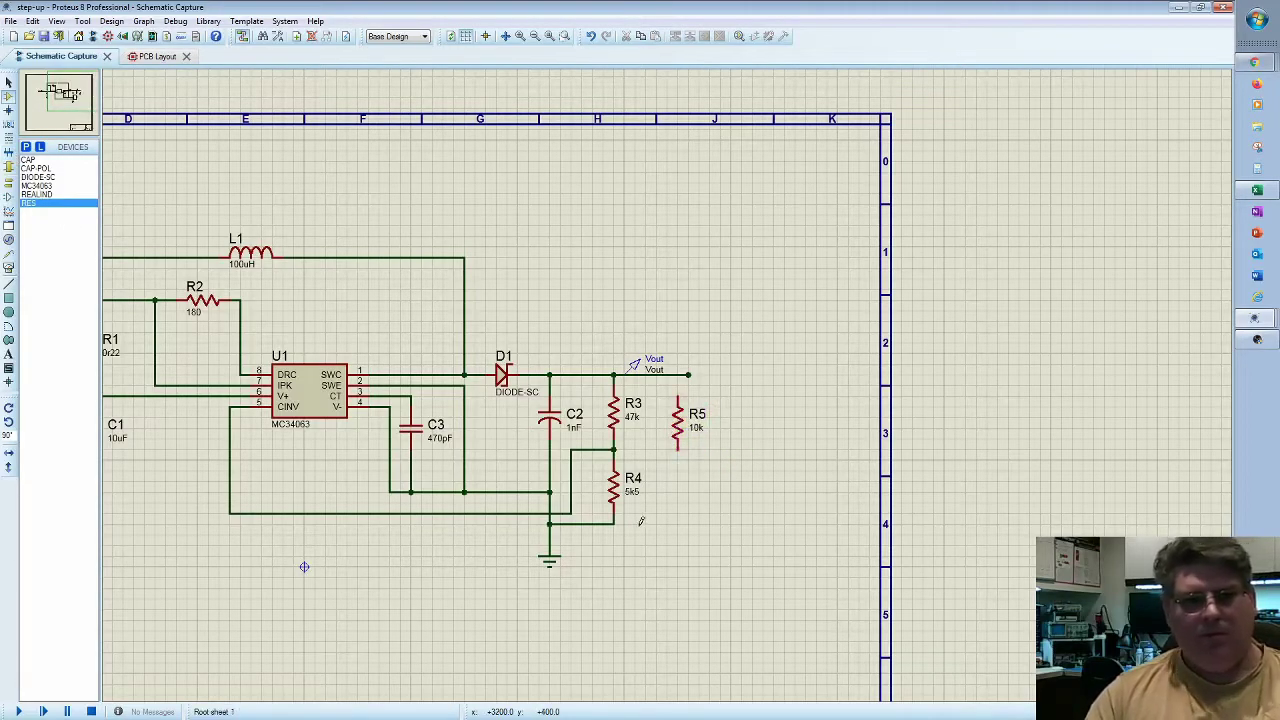
{"action": "left_click", "coordinate": [614, 521]}
{"action": "left_click", "coordinate": [678, 450]}
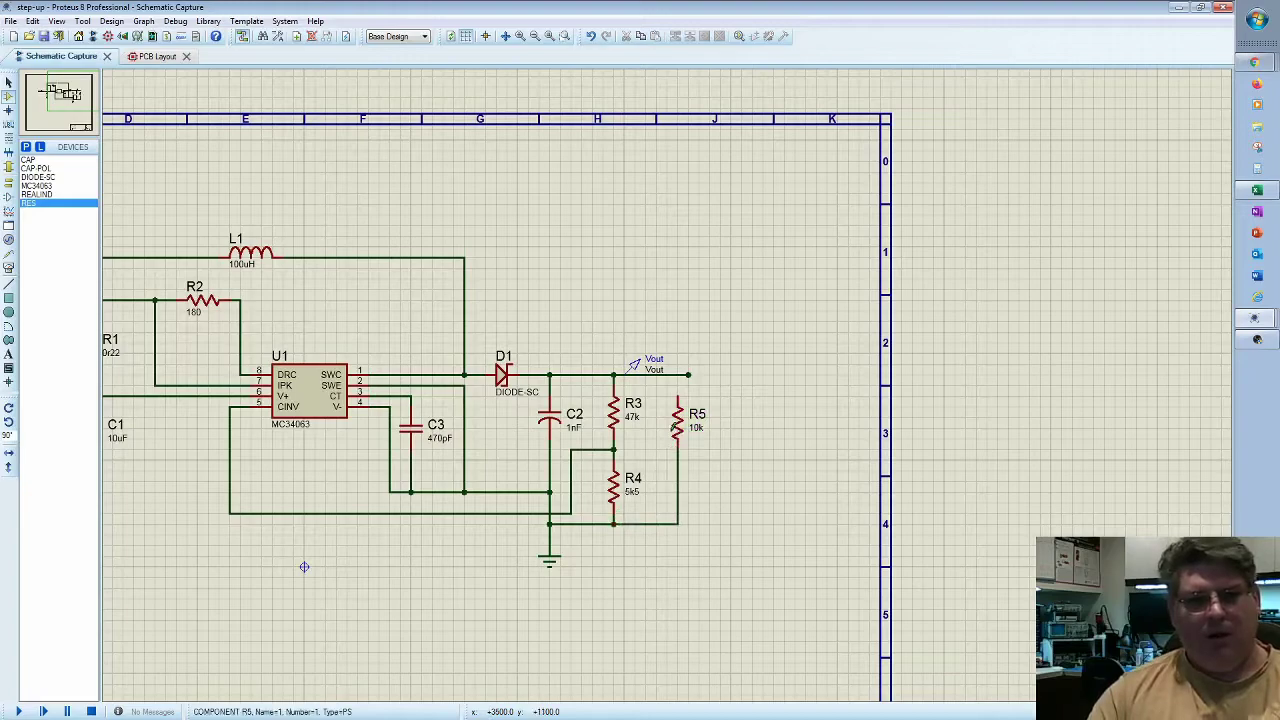
{"action": "left_click", "coordinate": [676, 393]}
{"action": "left_click", "coordinate": [679, 374]}
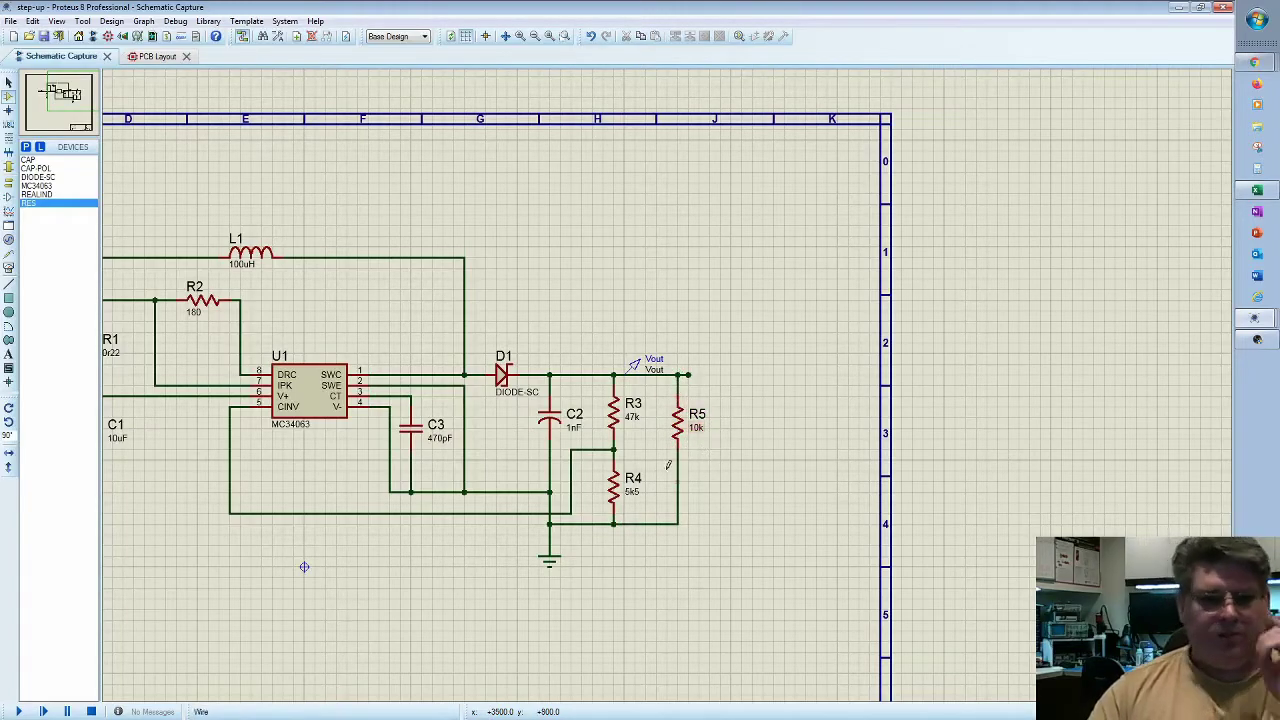
Step: Run the circuit simulation to check the output voltage at the Vout probe, and stop it
{"action": "left_click_drag", "start_coordinate": [569, 294], "coordinate": [755, 296]}
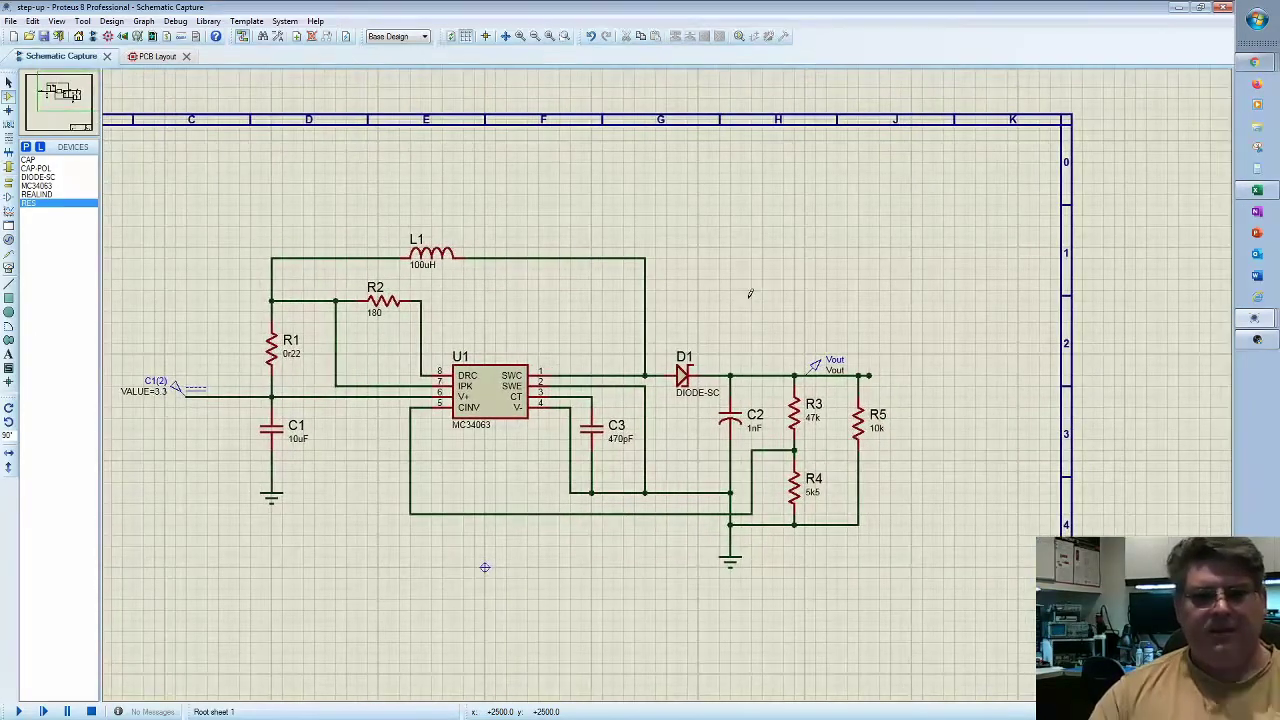
{"action": "left_click", "coordinate": [18, 711]}
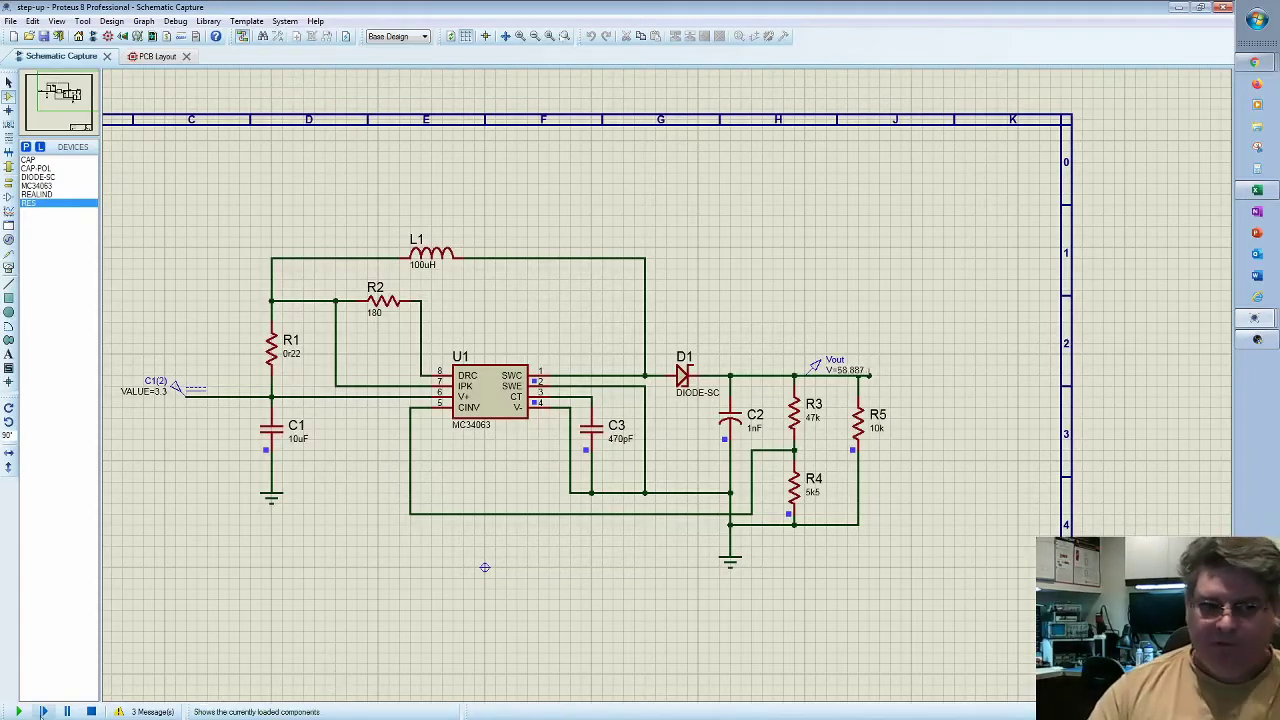
{"action": "left_click", "coordinate": [91, 711]}
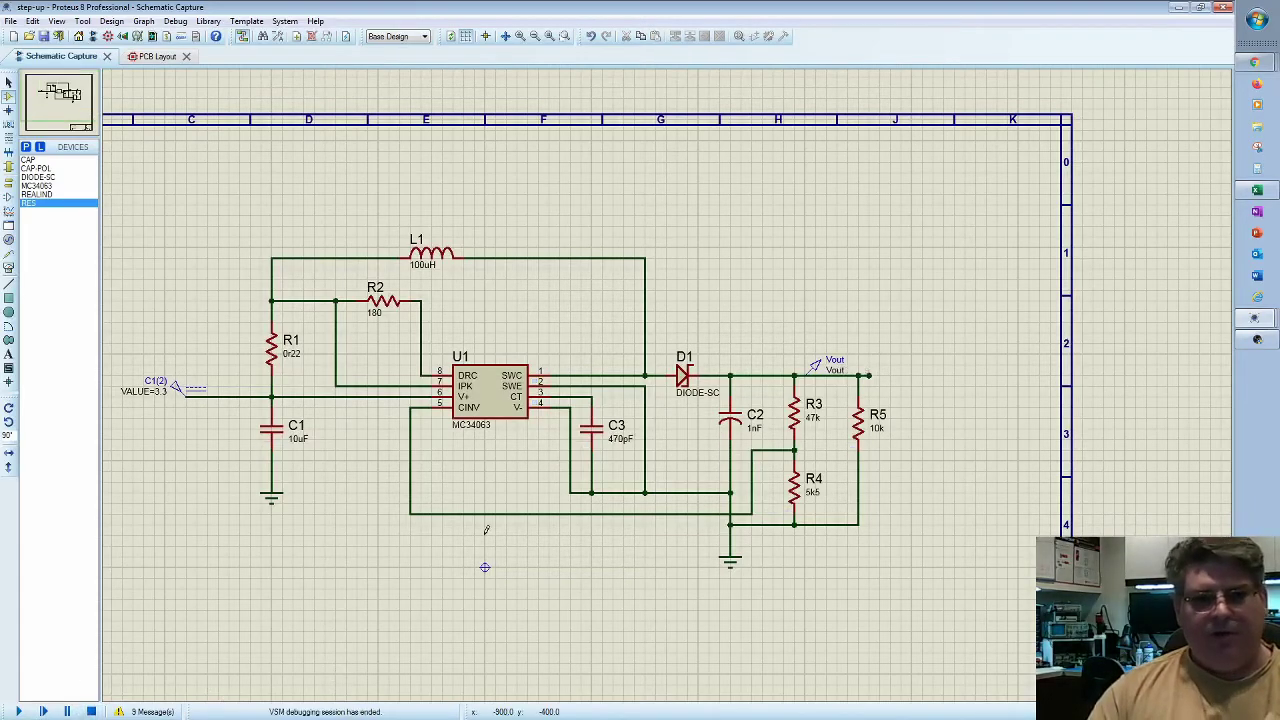
{"action": "scroll", "coordinate": [539, 466], "scroll_direction": "down", "scroll_amount": 4}
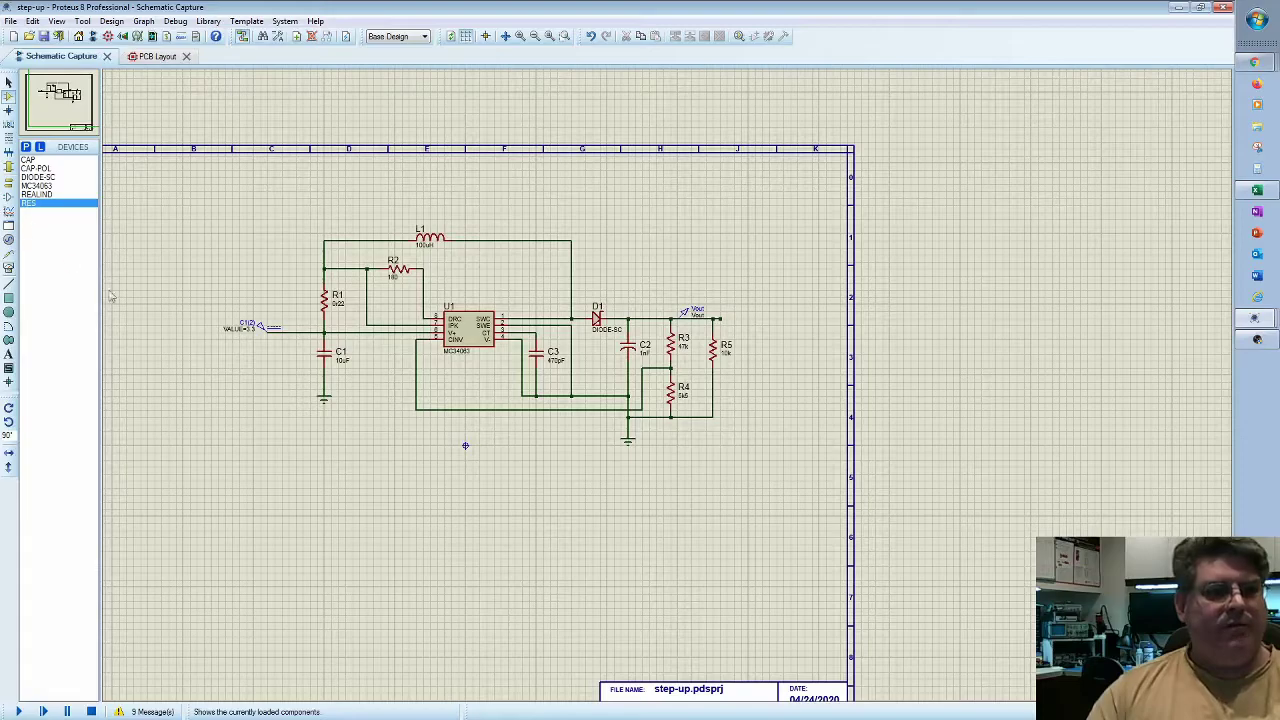
Step: Place a wide analogue graph below the schematic and add the Vout probe to it as a trace
{"action": "left_click", "coordinate": [10, 213]}
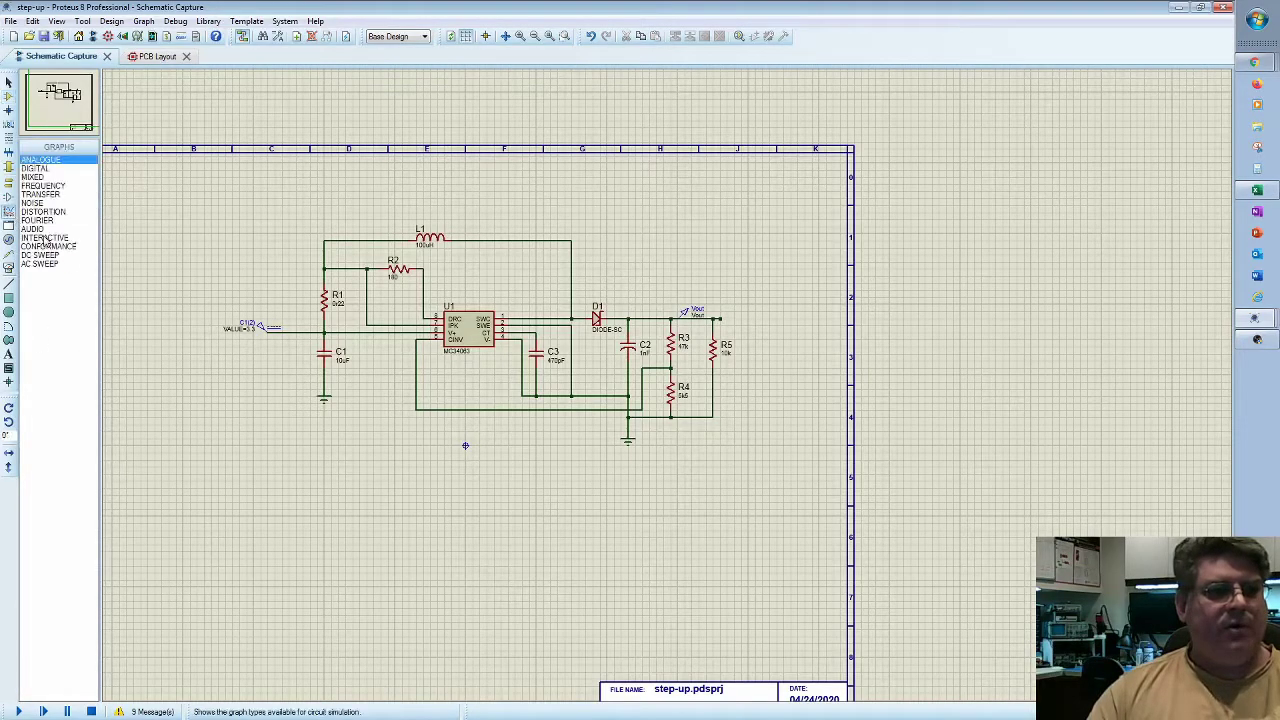
{"action": "left_click_drag", "start_coordinate": [277, 450], "coordinate": [776, 628]}
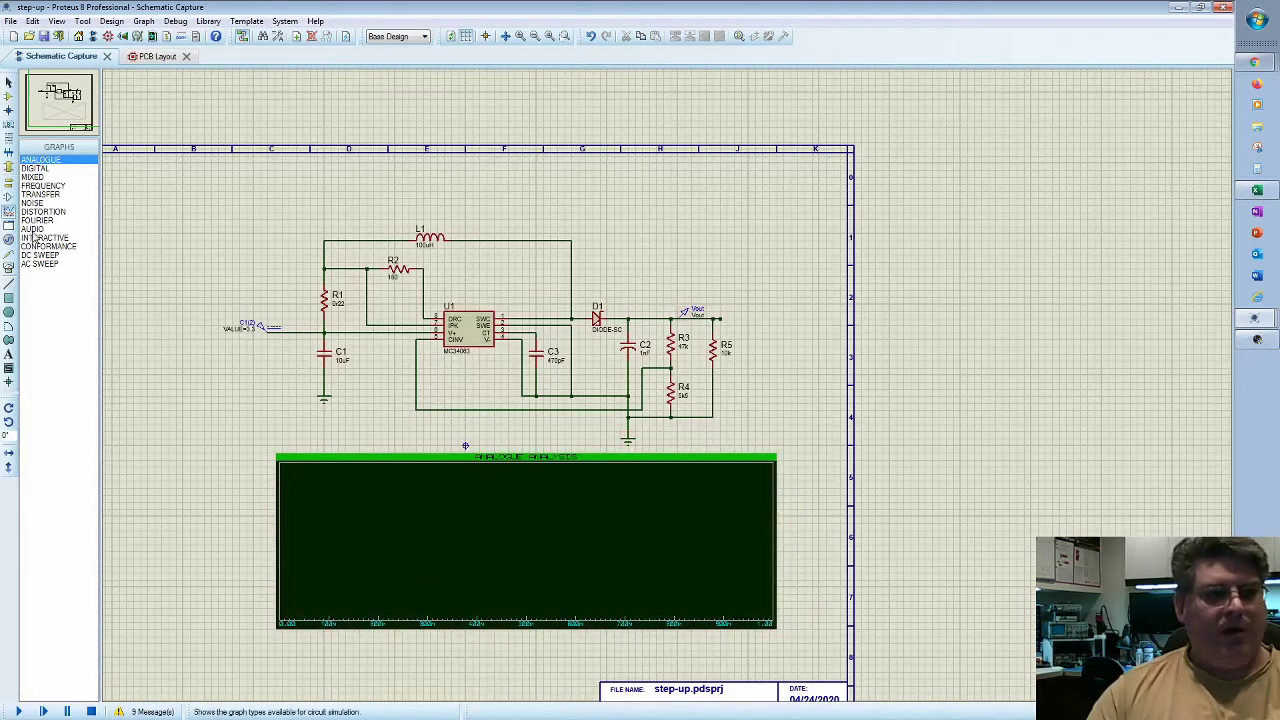
{"action": "left_click", "coordinate": [690, 316]}
{"action": "mouse_move", "coordinate": [692, 318]}
{"action": "left_mouse_down"}
{"action": "mouse_move", "coordinate": [571, 420]}
{"action": "mouse_move", "coordinate": [308, 482]}
{"action": "left_mouse_up"}
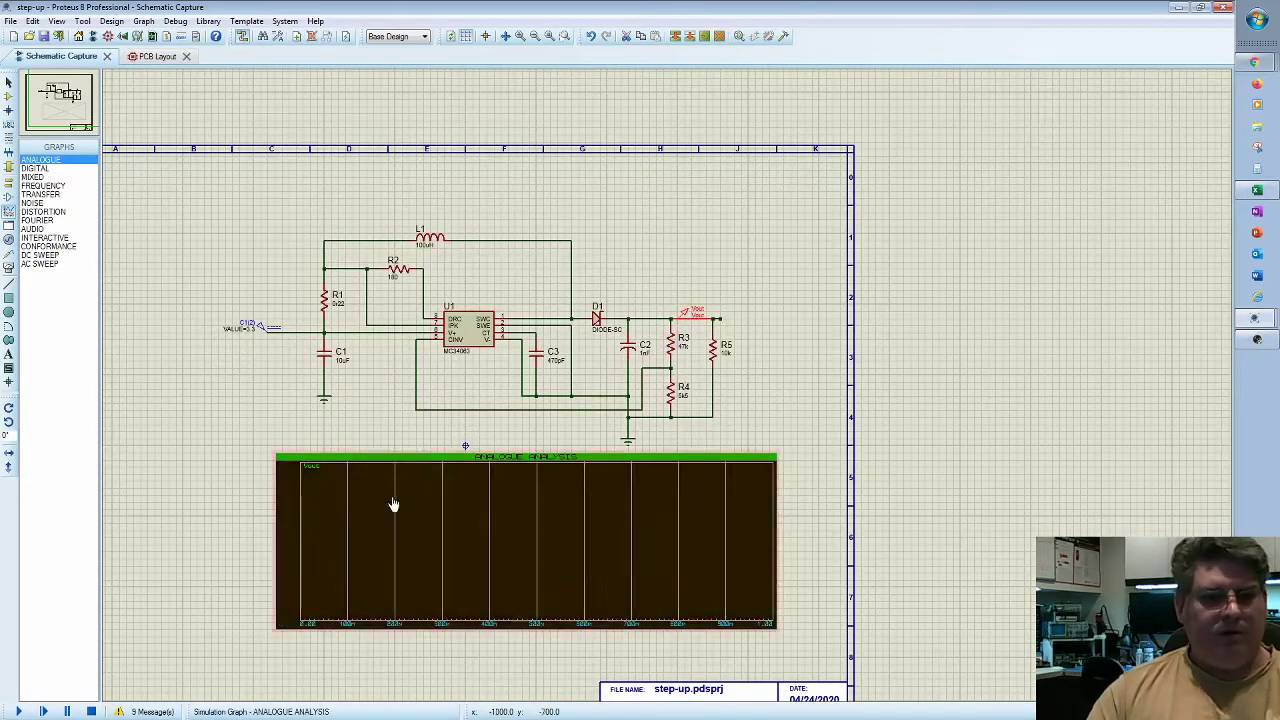
Step: Set the analogue graph's stop time to 10m and simulate the graph
{"action": "double_click", "coordinate": [366, 543]}
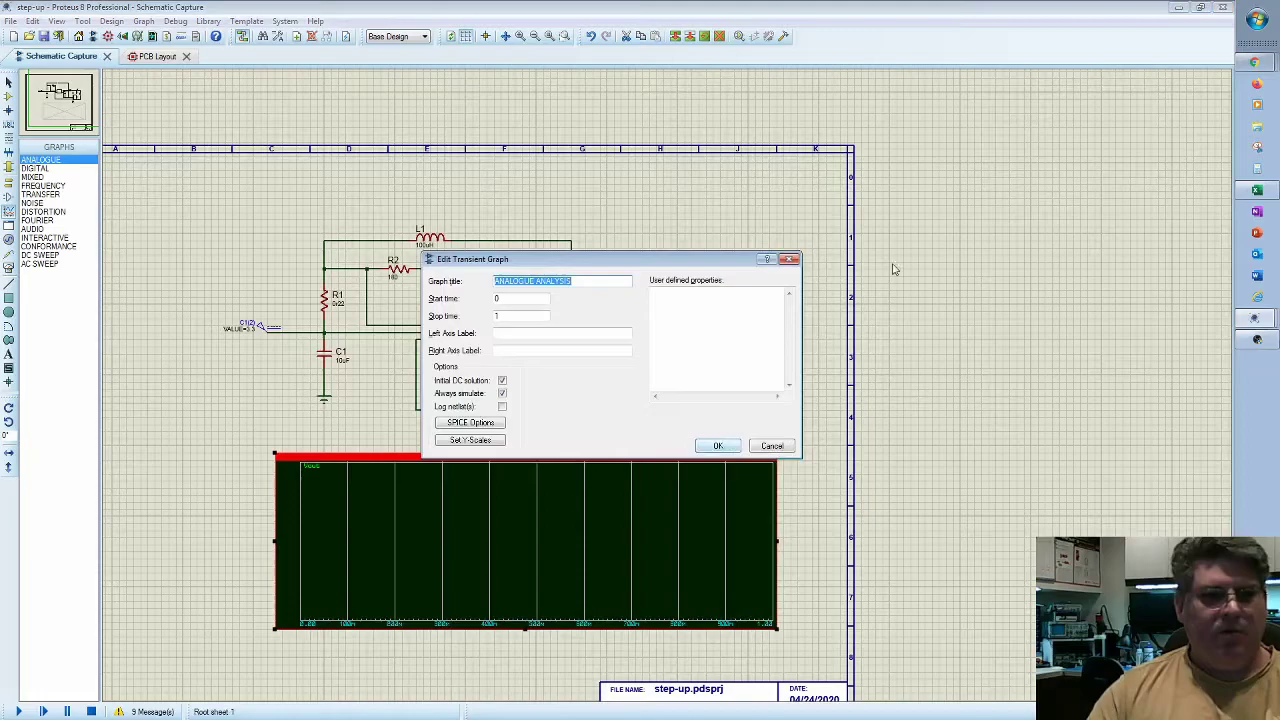
{"action": "left_click", "coordinate": [502, 316]}
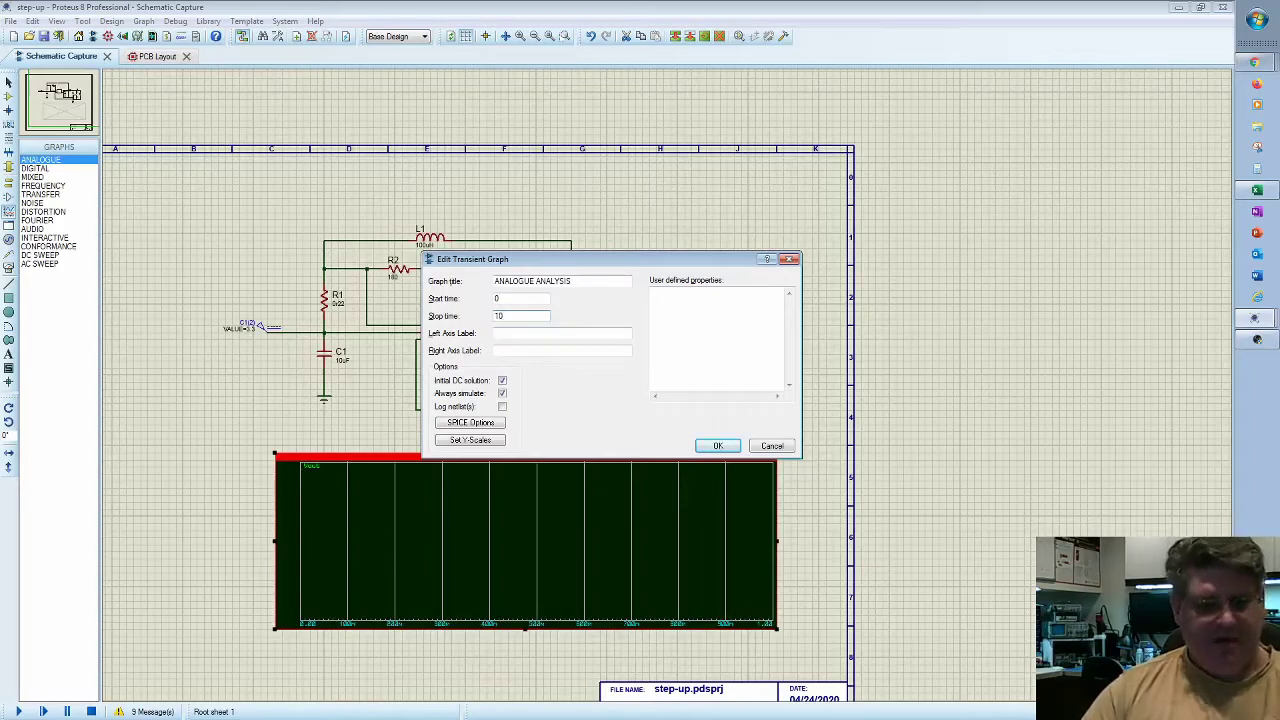
{"action": "key", "text": "Return"}
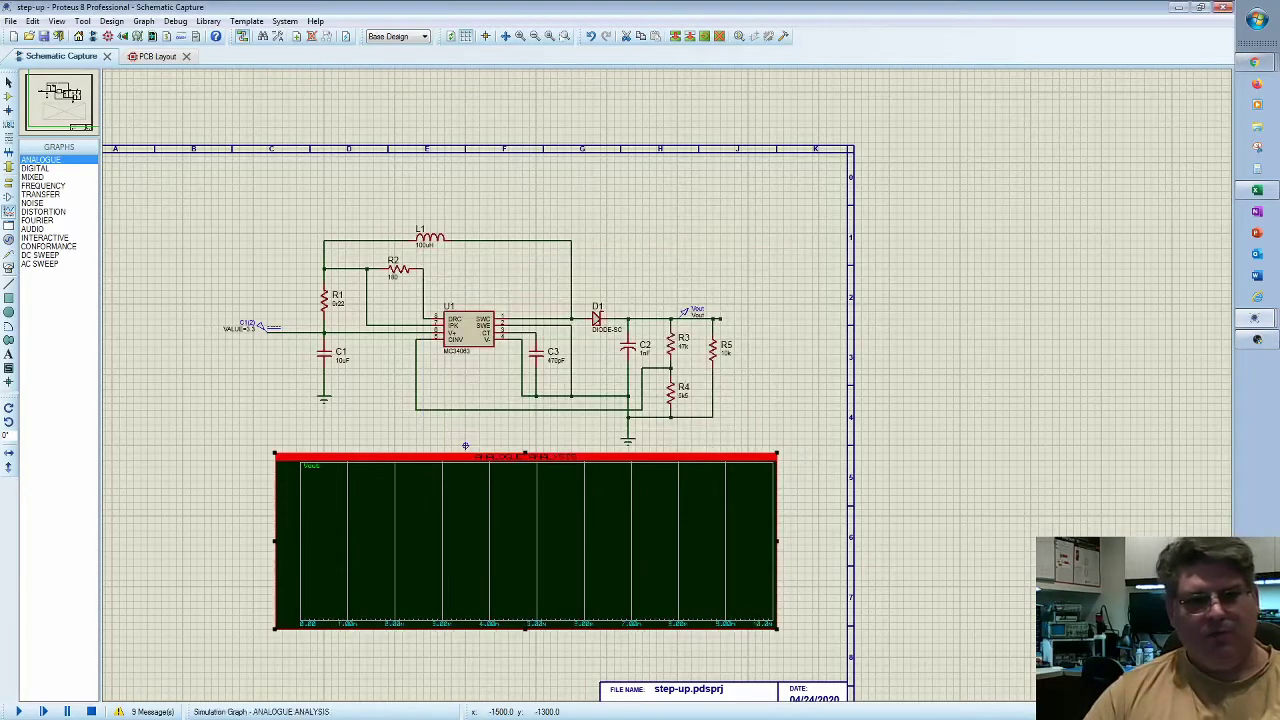
{"action": "key", "text": "space"}
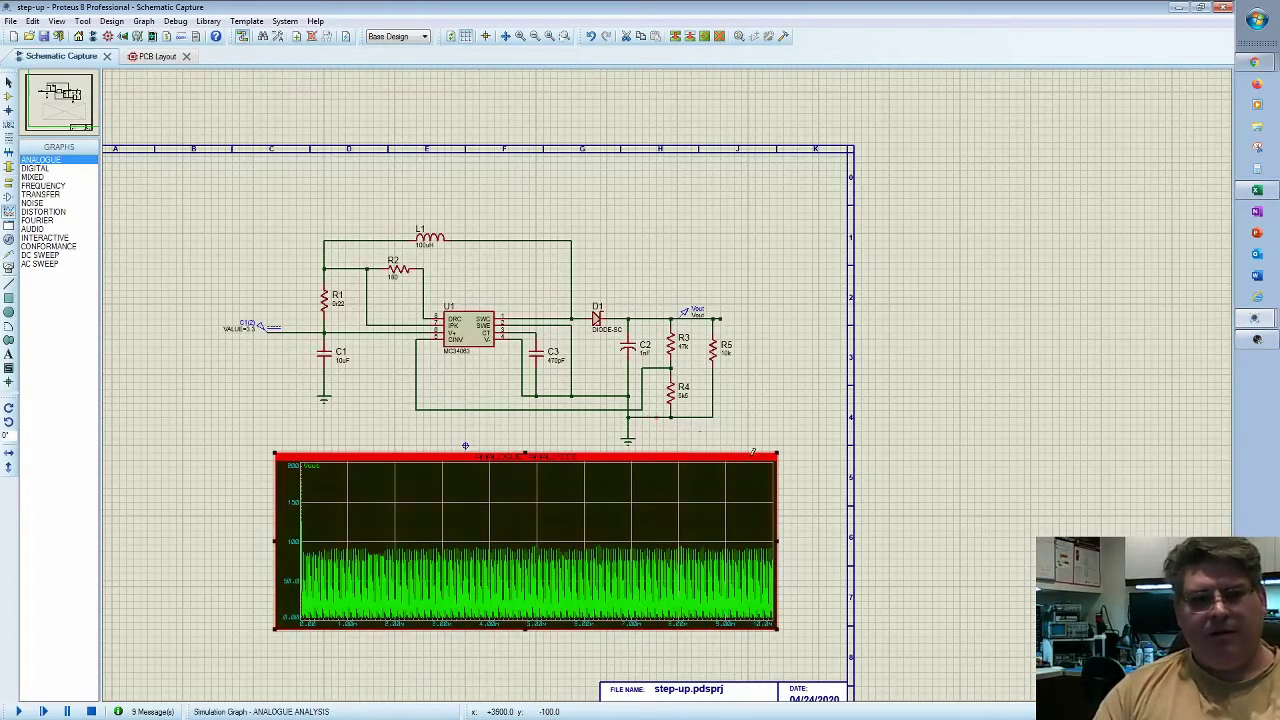
Step: Set C2's capacitance to 100uF and simulate the analogue graph again
{"action": "double_click", "coordinate": [636, 357]}
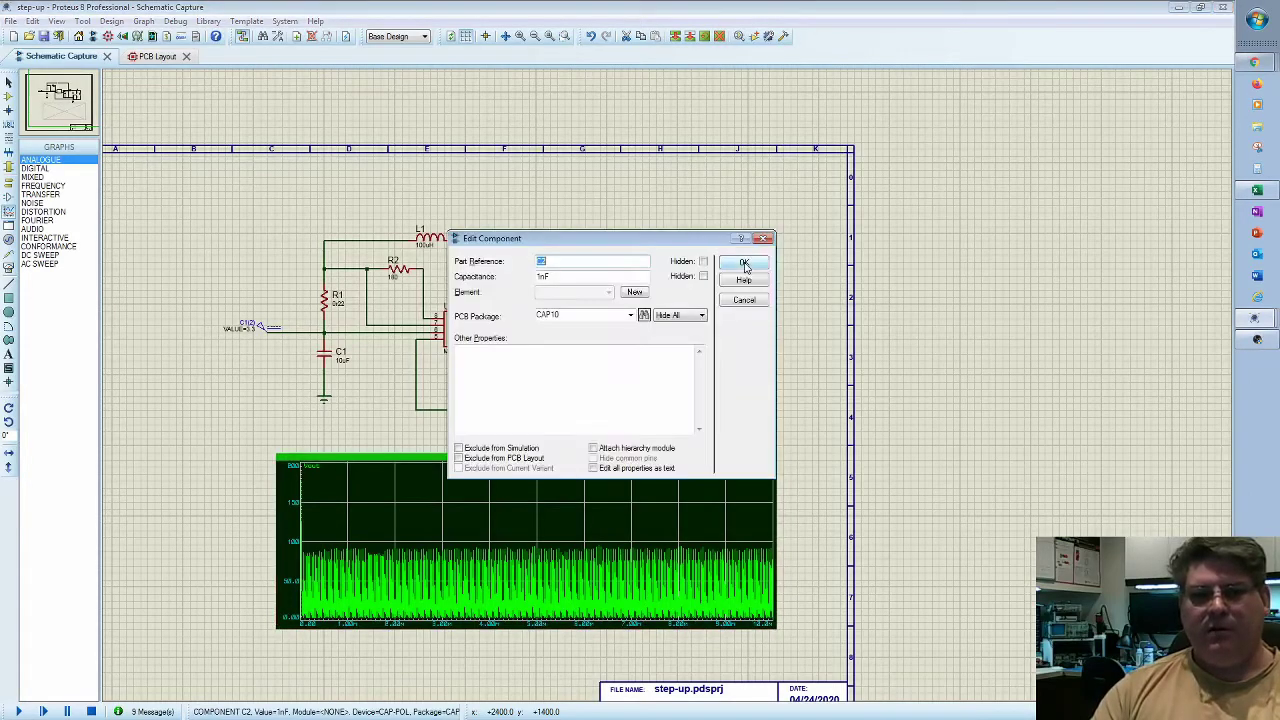
{"action": "left_click", "coordinate": [600, 355]}
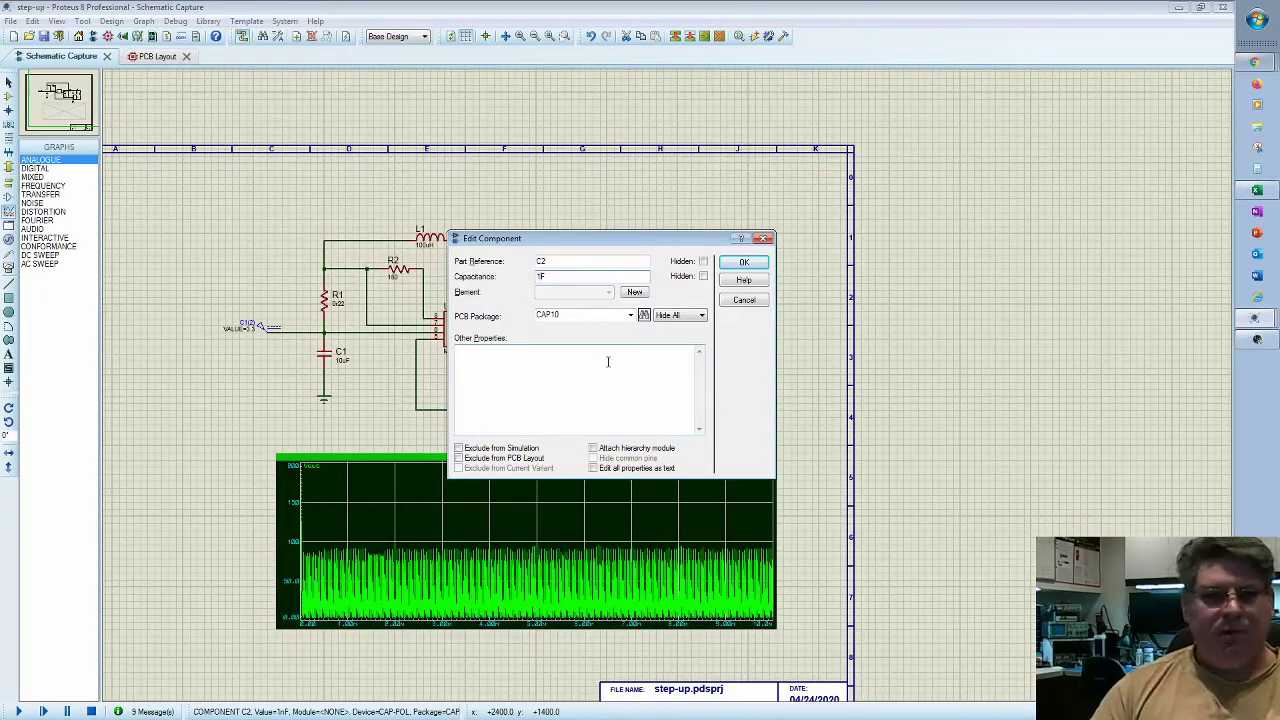
{"action": "key", "text": "Return"}
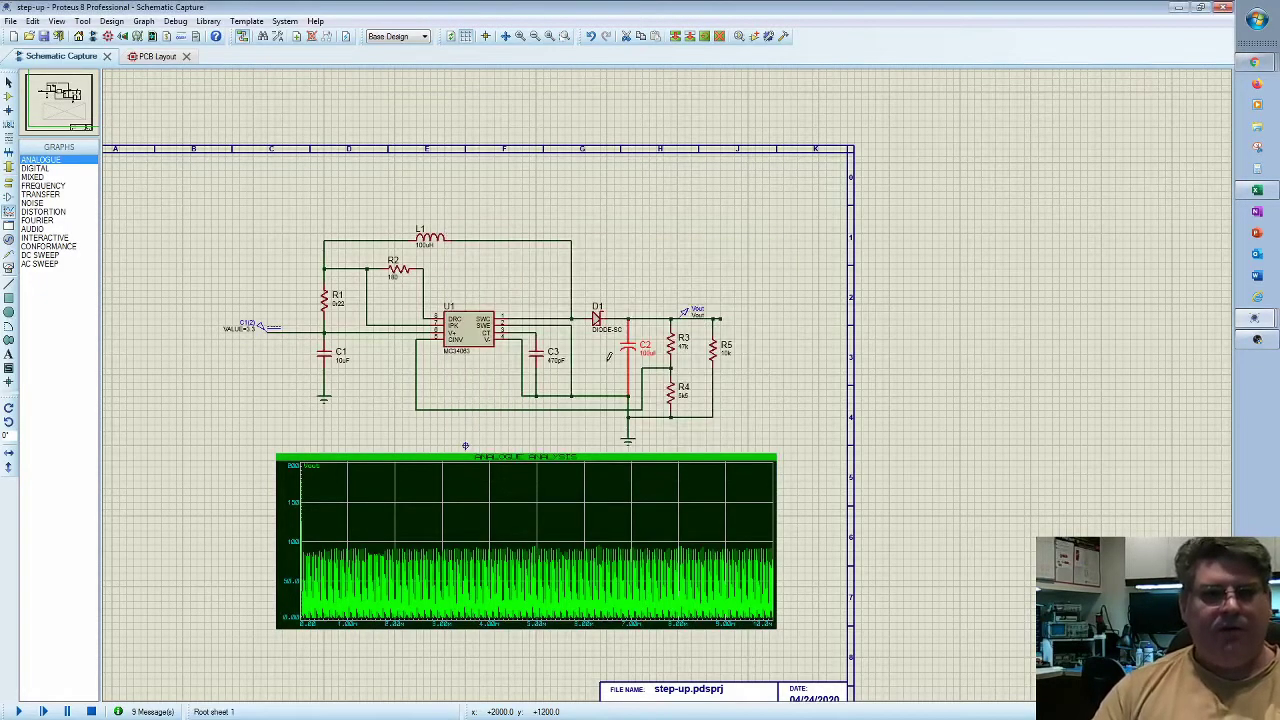
{"action": "key", "text": "space"}
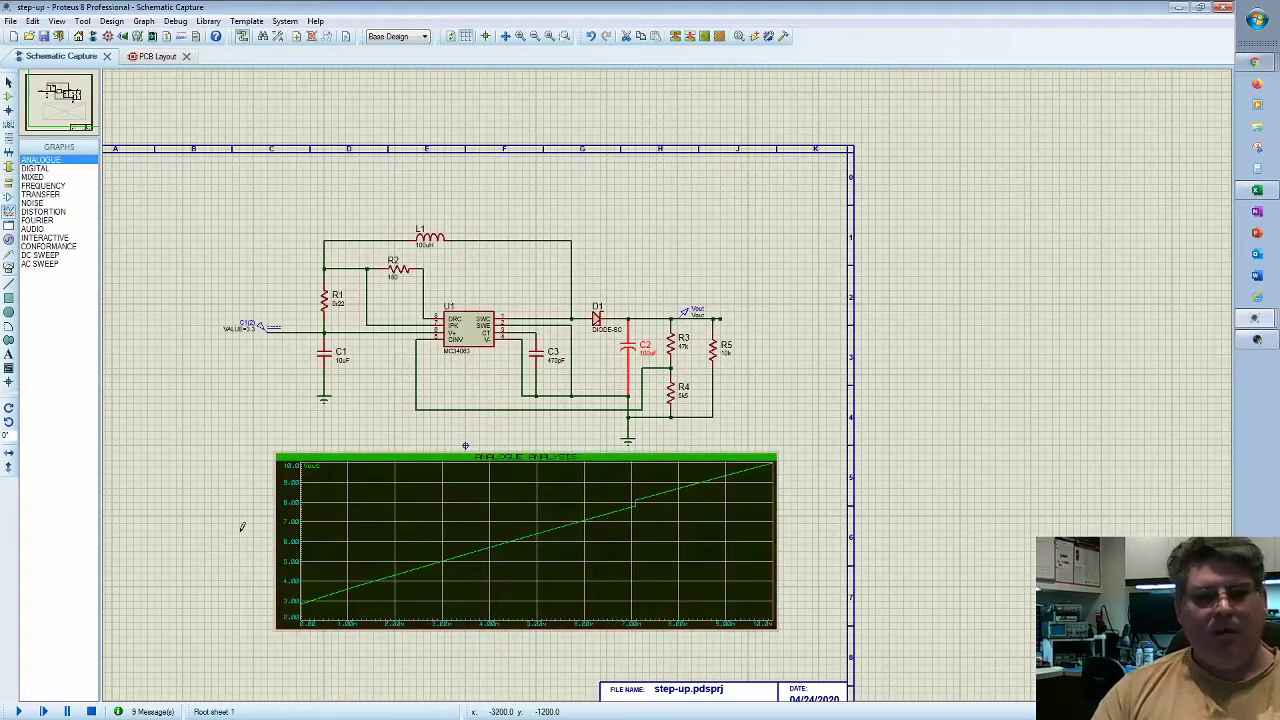
Step: Set the analogue graph's stop time to 100m and re-simulate the Vout trace
{"action": "double_click", "coordinate": [450, 537]}
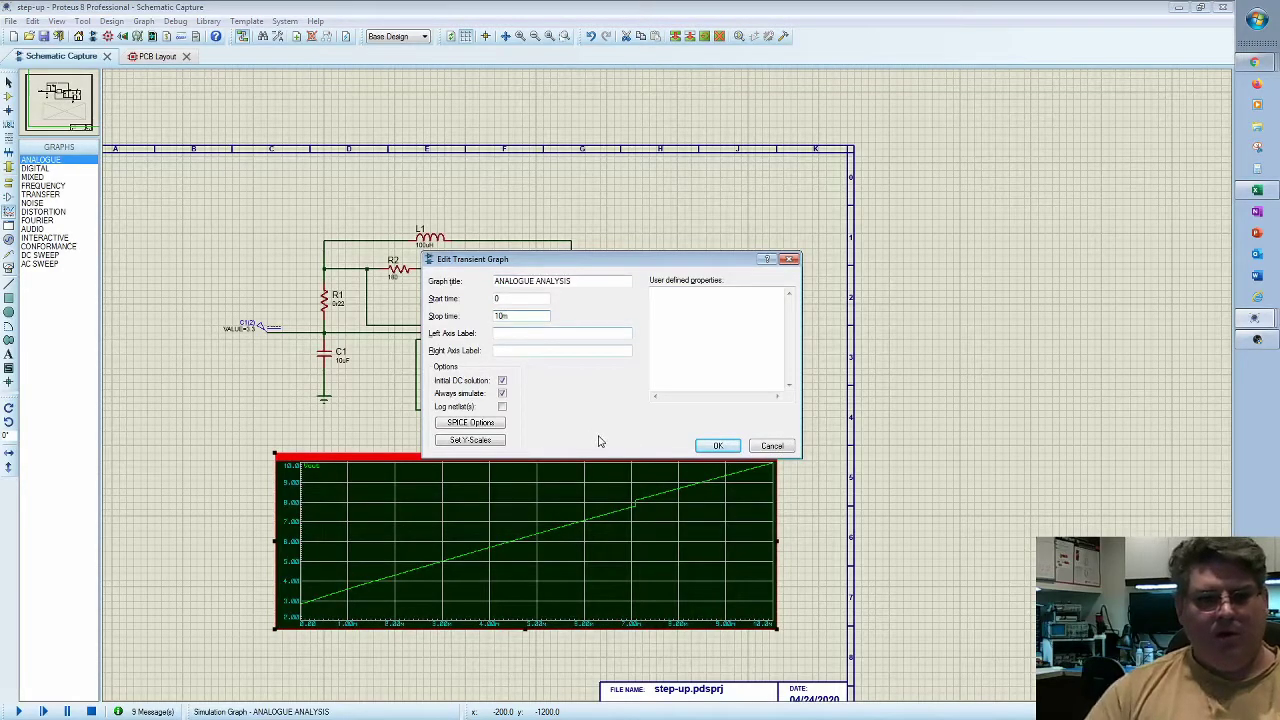
{"action": "key", "text": "Return"}
{"action": "key", "text": "space"}
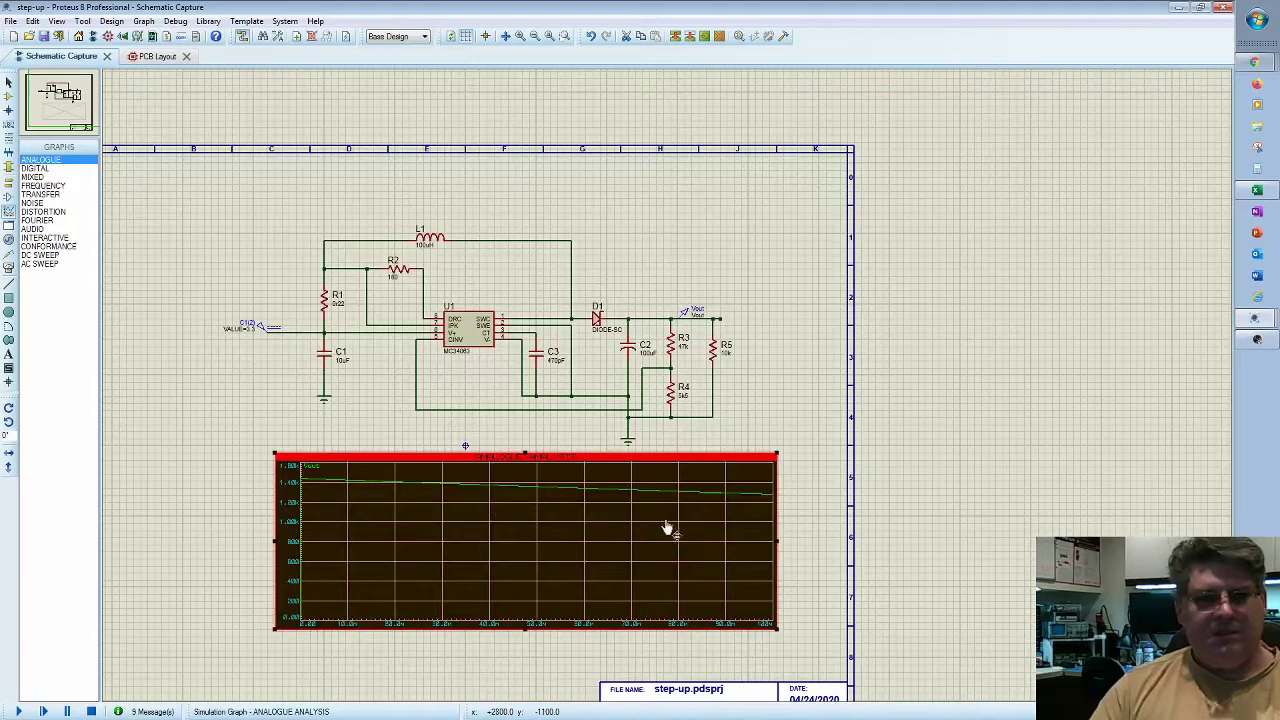
Step: Run the circuit simulation, check the voltage at the Vout probe up close, and stop it
{"action": "key", "text": "space"}
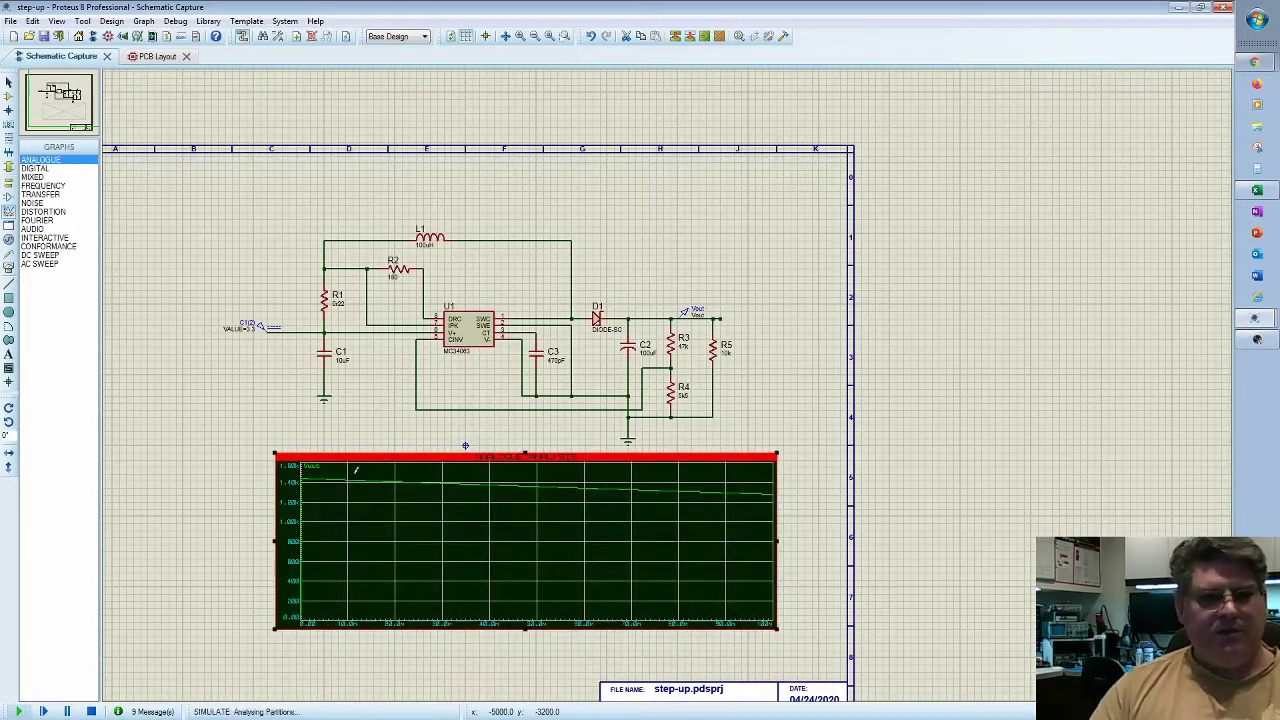
{"action": "scroll", "coordinate": [680, 380], "scroll_direction": "up", "scroll_amount": 2}
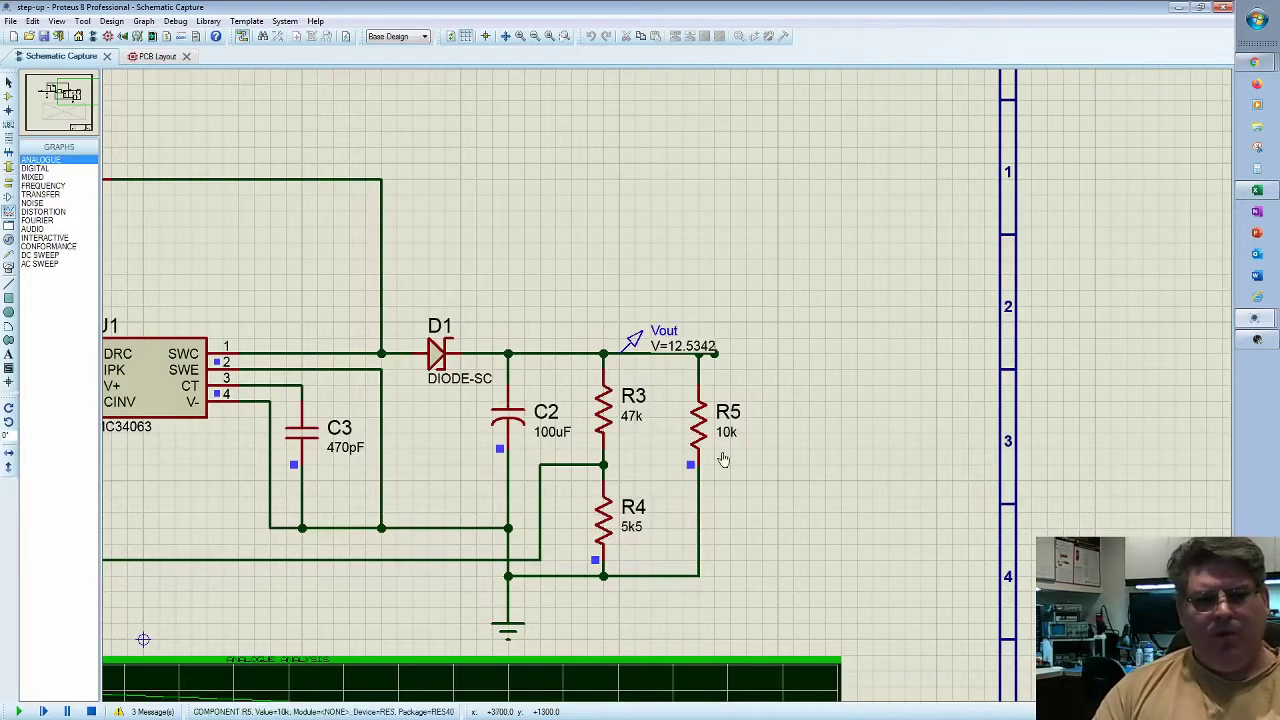
{"action": "key", "text": "Escape"}
Step: Set R4 to 5k4, run the circuit simulation to check the Vout voltage, and stop it
{"action": "double_click", "coordinate": [635, 528]}
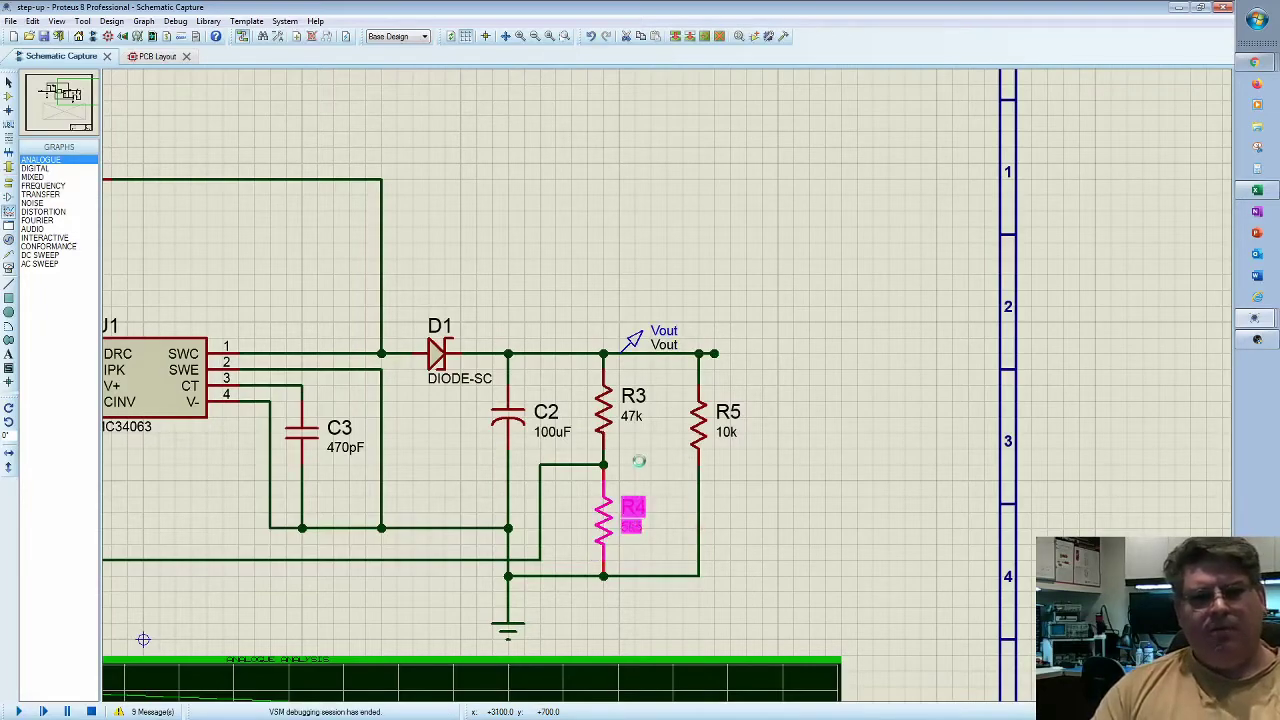
{"action": "left_click", "coordinate": [564, 252]}
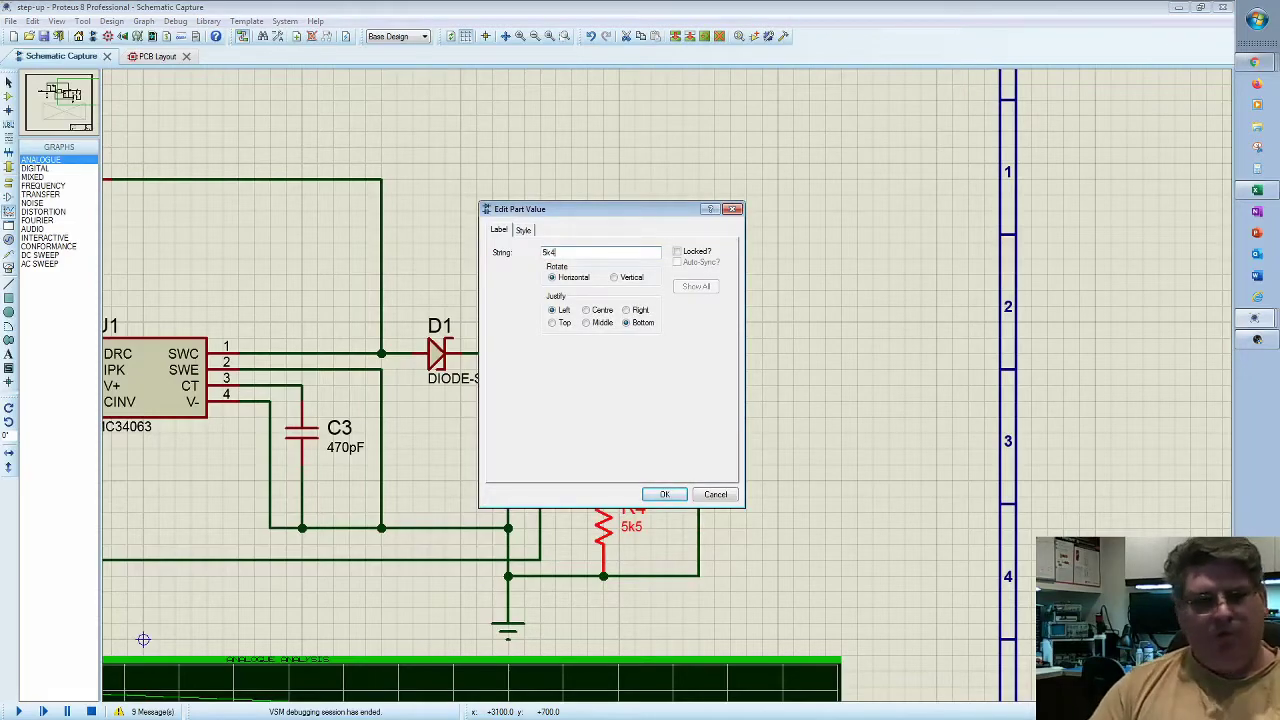
{"action": "type", "text": "4"}
{"action": "key", "text": "Return"}
{"action": "key", "text": "space"}
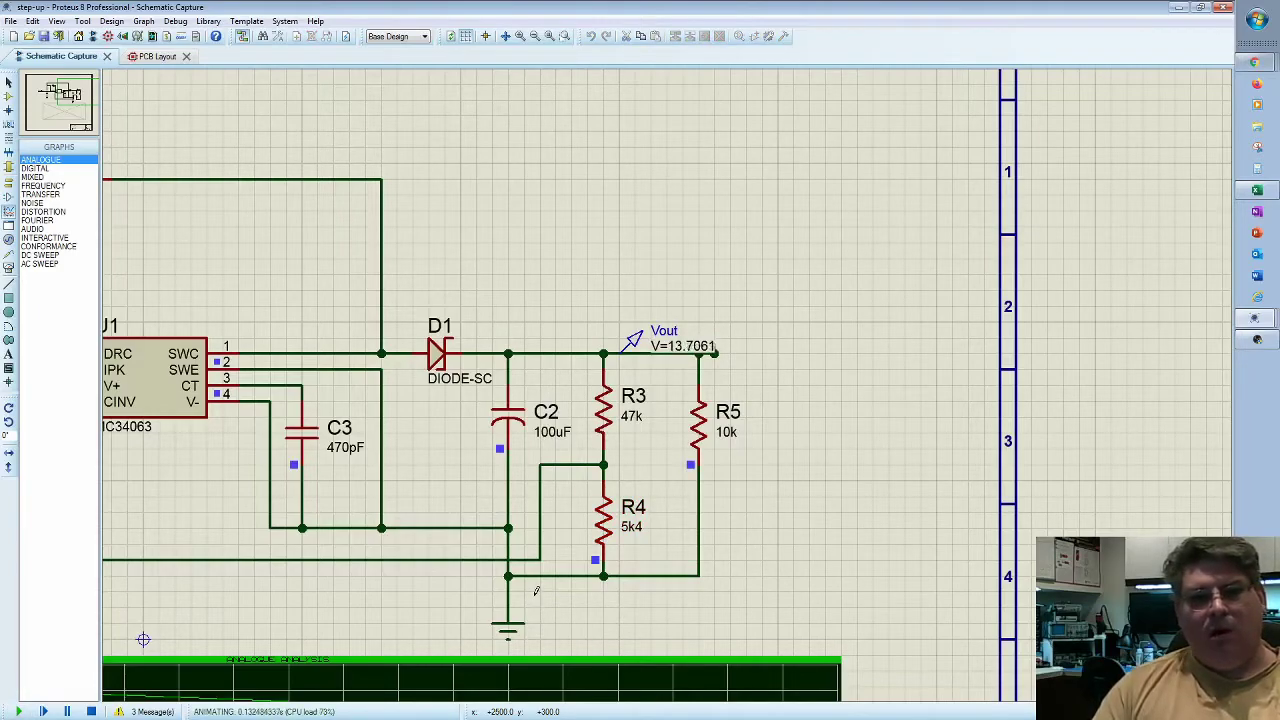
{"action": "key", "text": "Escape"}
Step: Set R4 to 6k8 and run the circuit simulation to check the Vout voltage
{"action": "double_click", "coordinate": [640, 530]}
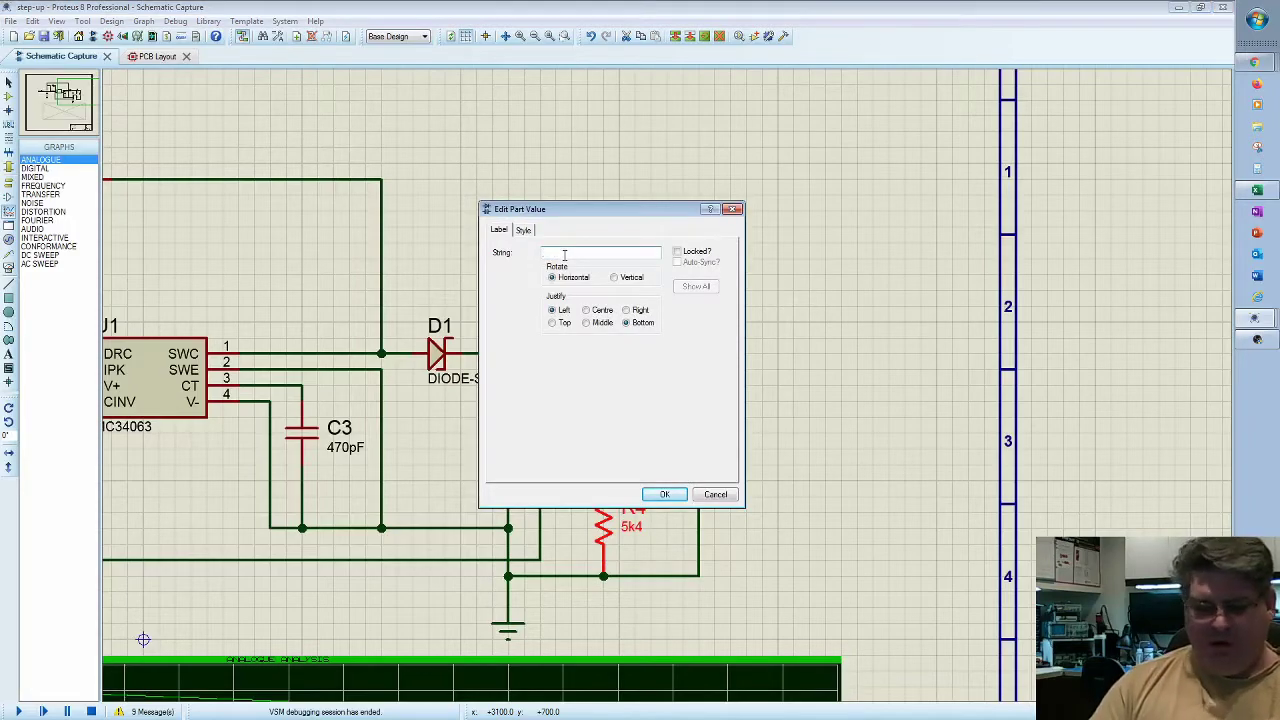
{"action": "key", "text": "Return"}
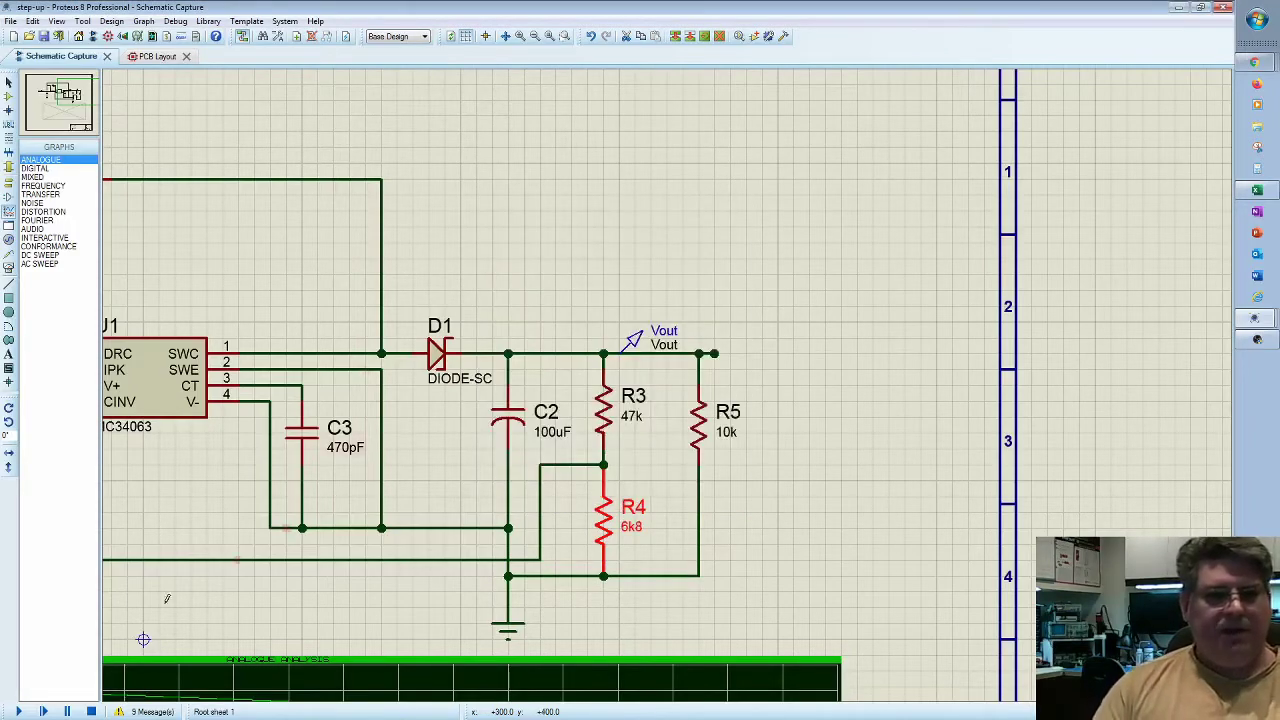
{"action": "left_click", "coordinate": [20, 712]}
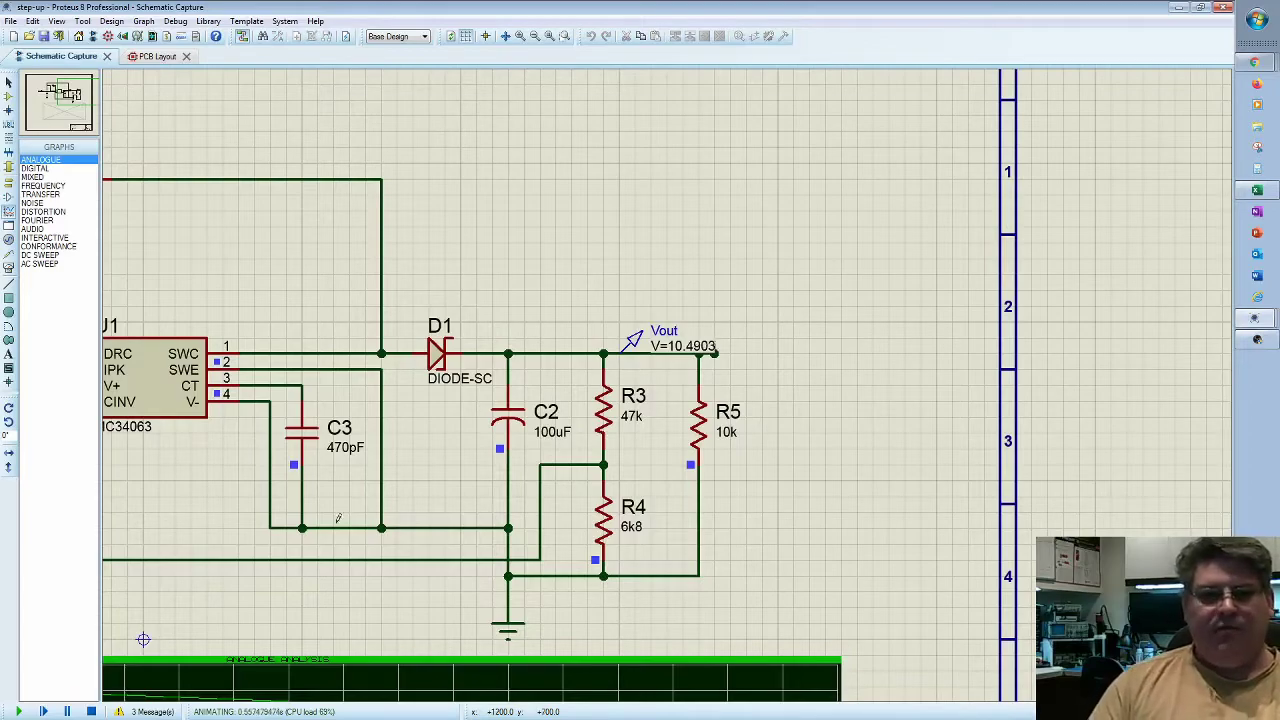
{"action": "scroll", "coordinate": [675, 227], "scroll_direction": "down", "scroll_amount": 1}
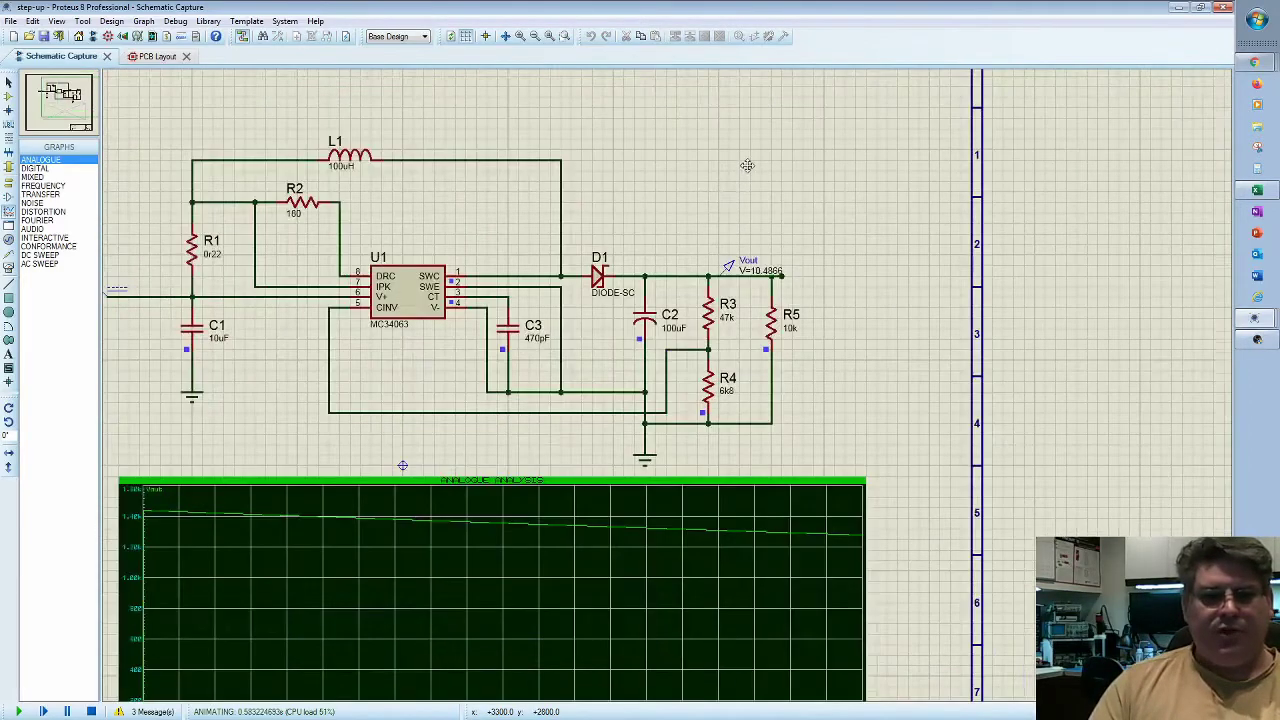
{"action": "left_click", "coordinate": [748, 166]}
{"action": "left_click", "coordinate": [339, 527]}
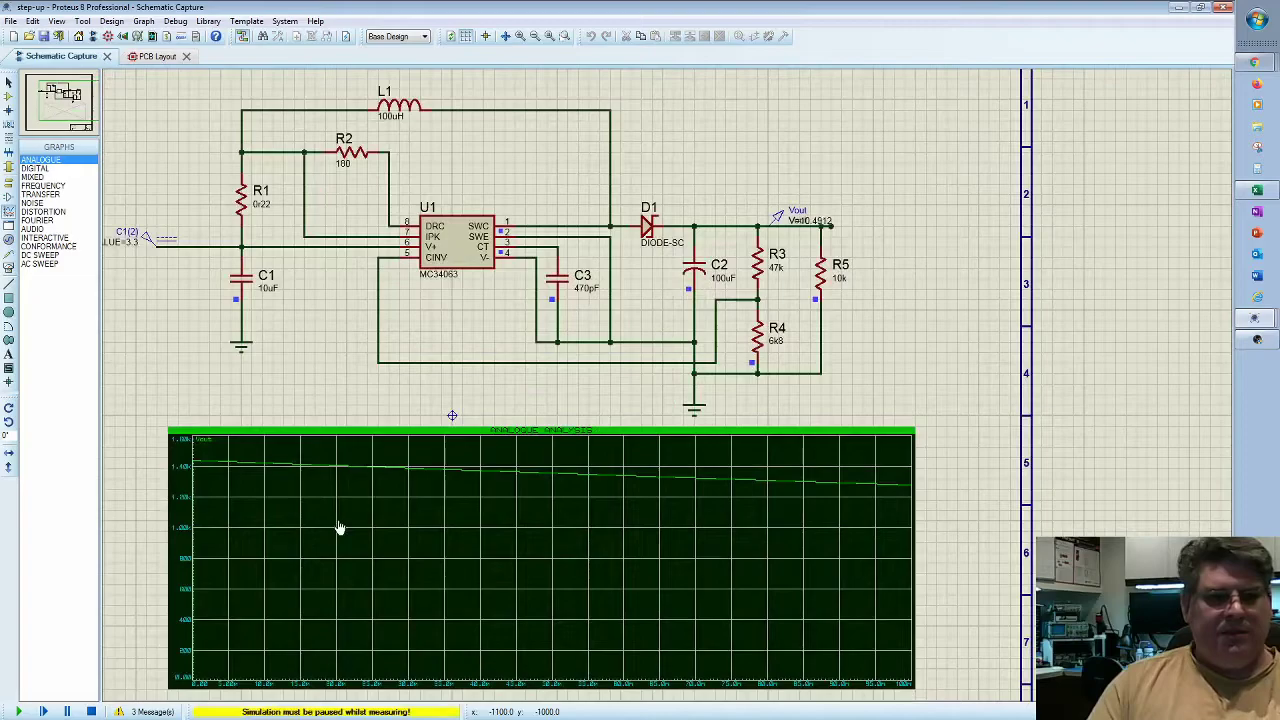
Step: Stop the circuit simulation and re-simulate the analogue graph with the new R4 value
{"action": "left_click", "coordinate": [90, 711]}
{"action": "key", "text": "space"}
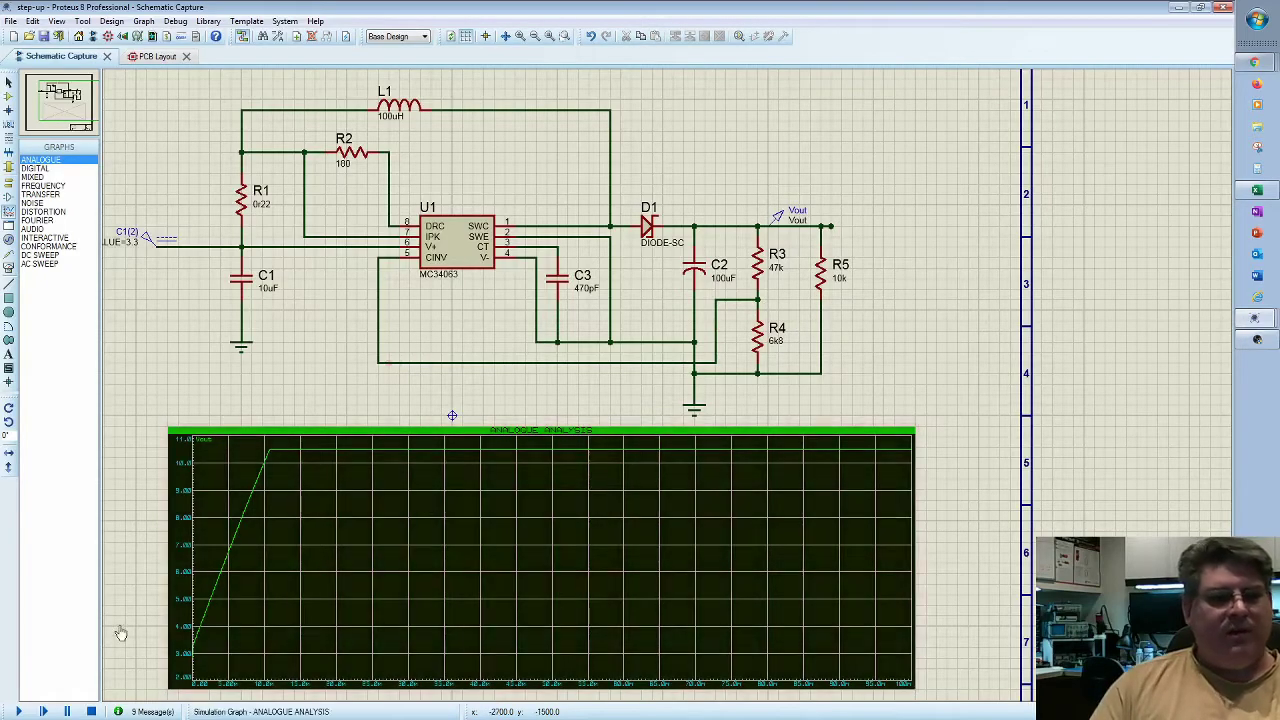
{"action": "left_click", "coordinate": [91, 711]}
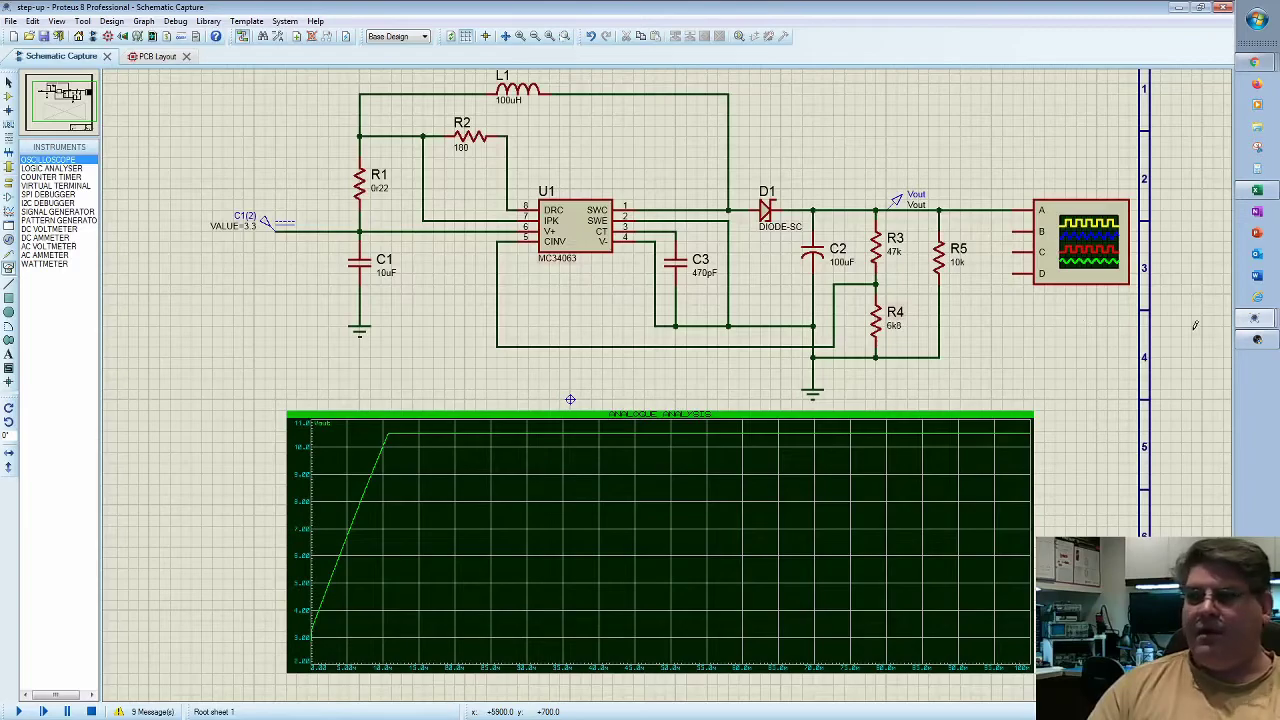
Step: Inspect inductor L1's component properties and close them without changes
{"action": "middle_click", "coordinate": [797, 144]}
{"action": "left_click", "coordinate": [780, 160]}
{"action": "double_click", "coordinate": [513, 107]}
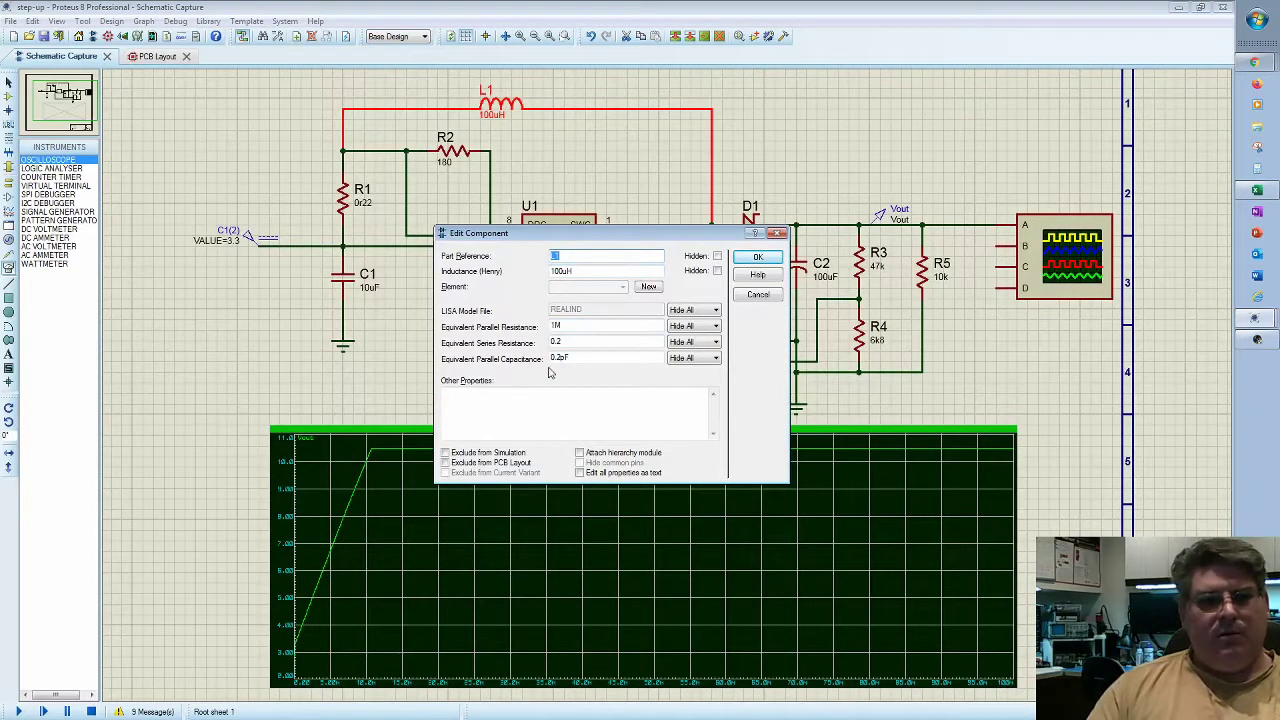
{"action": "key", "text": "Escape"}
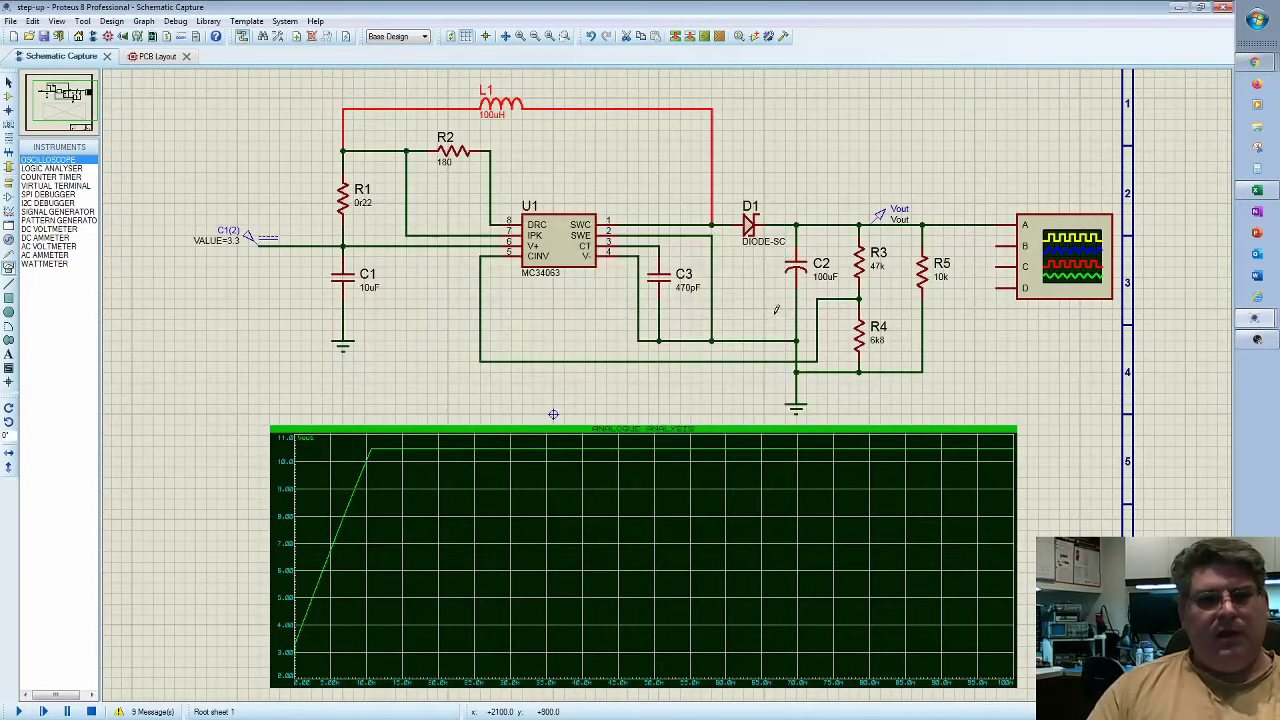
Step: Check in the PCB layout which schematic components lack a package, including L1 and D1, and return to the schematic
{"action": "left_click", "coordinate": [162, 57]}
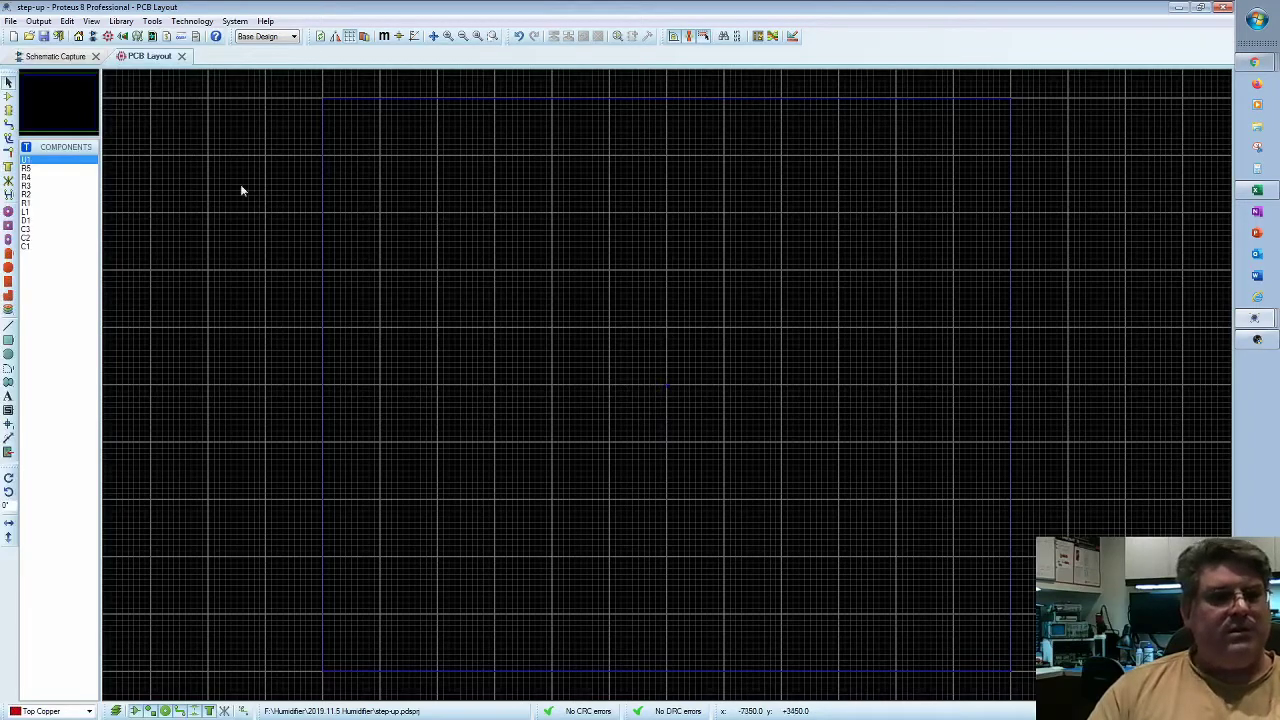
{"action": "left_click", "coordinate": [40, 167]}
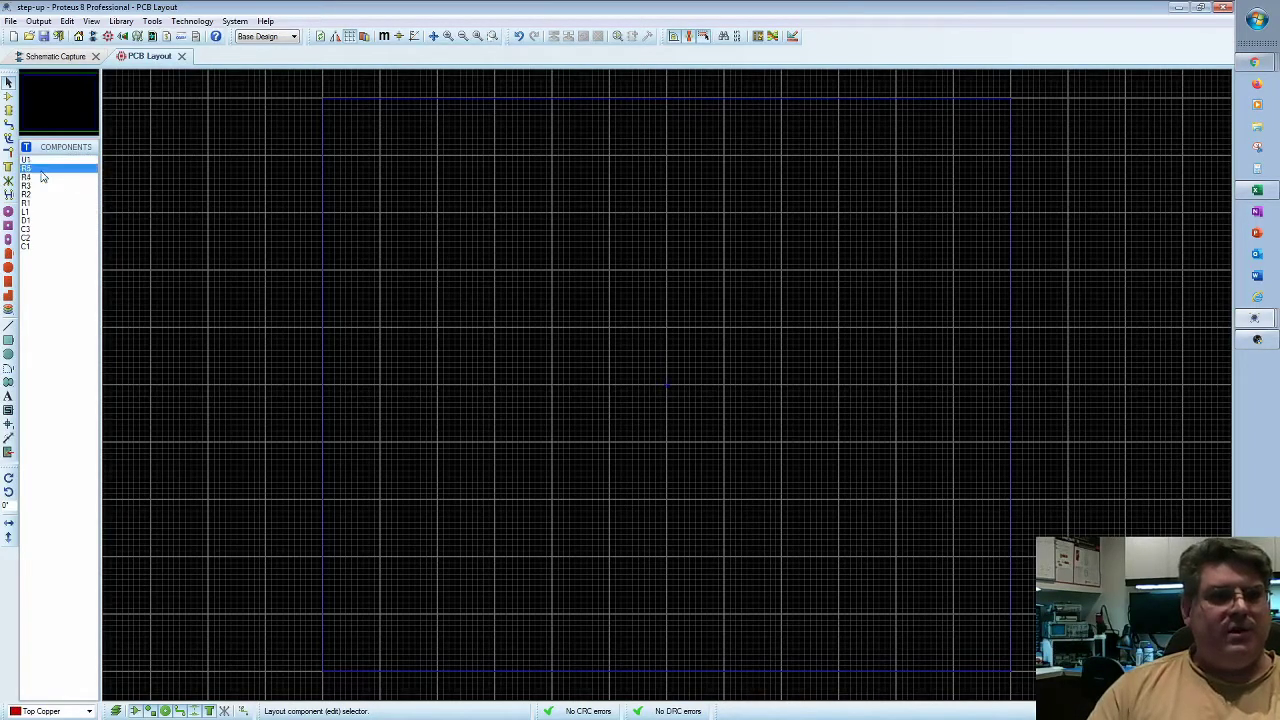
{"action": "left_click", "coordinate": [8, 96]}
{"action": "left_click", "coordinate": [46, 186]}
{"action": "left_click", "coordinate": [48, 217]}
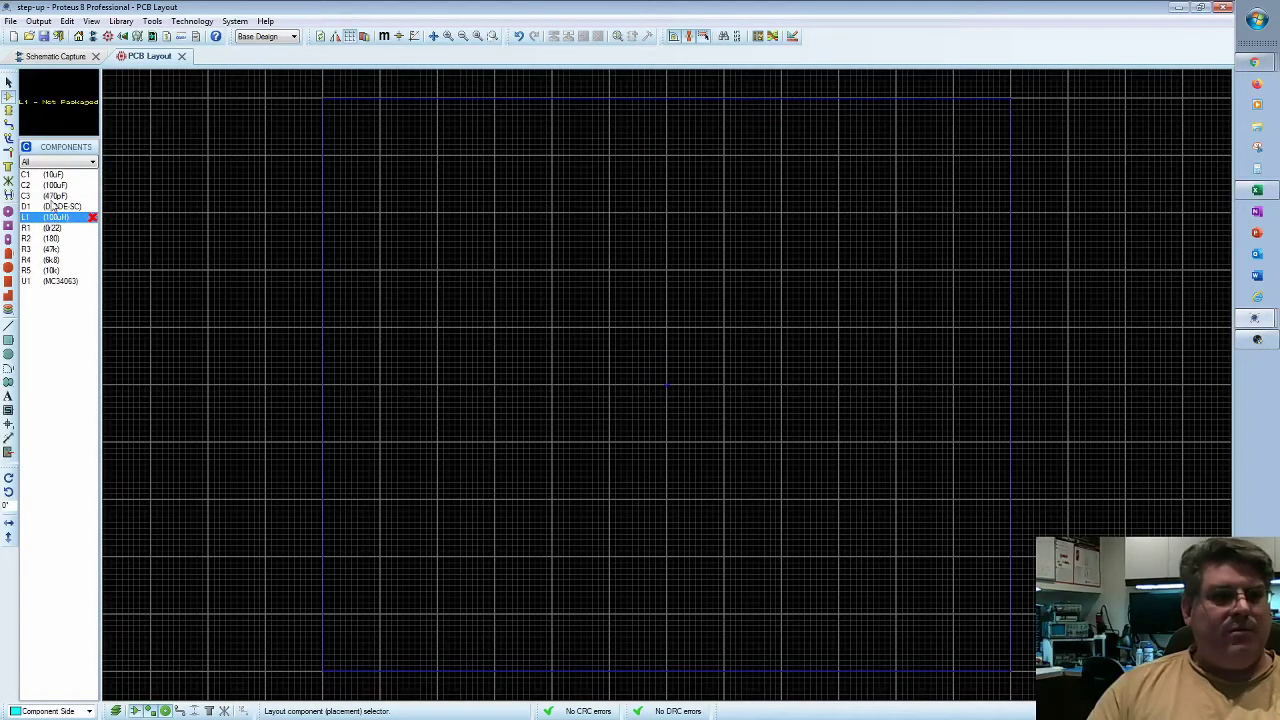
{"action": "left_click", "coordinate": [54, 206]}
{"action": "left_click", "coordinate": [56, 217]}
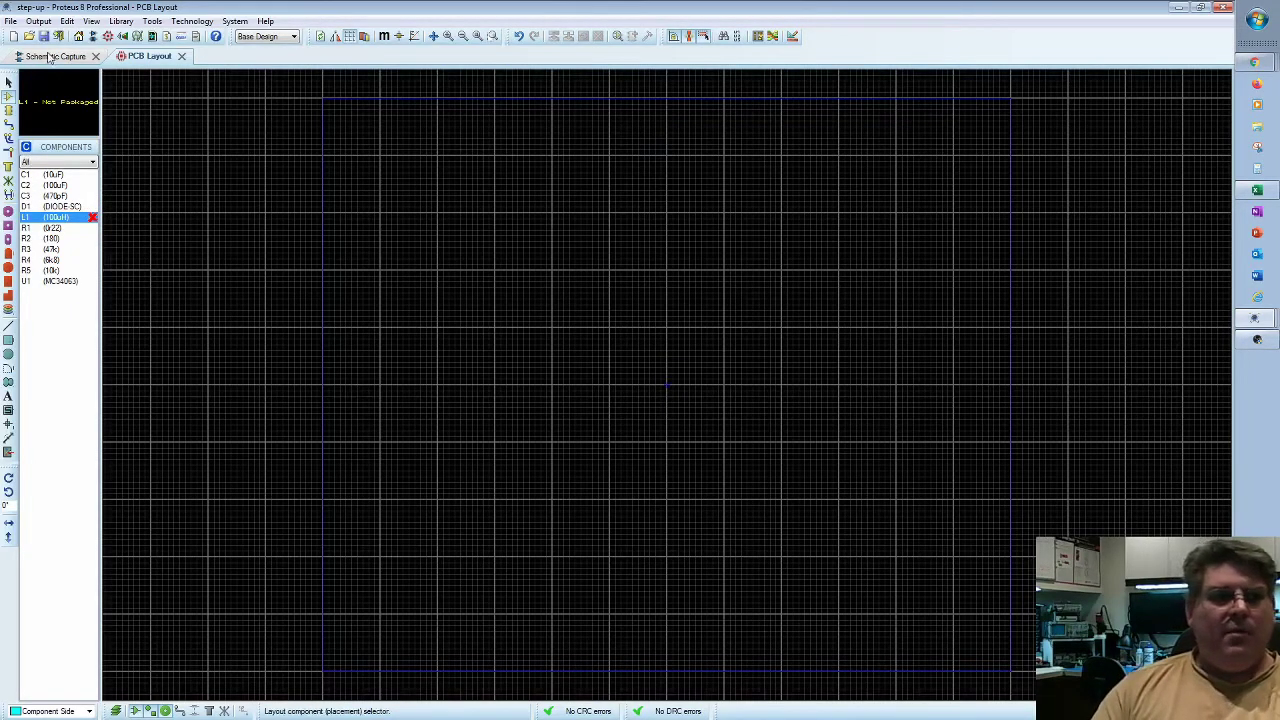
{"action": "left_click", "coordinate": [45, 56]}
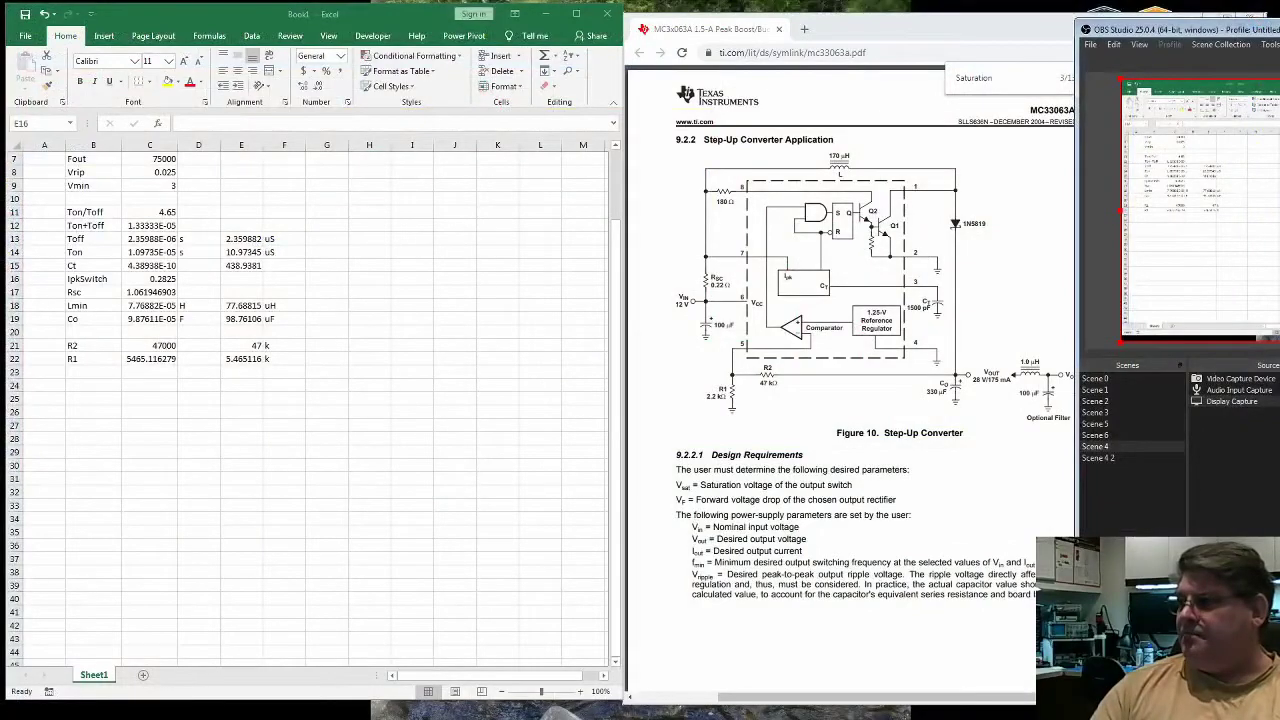
Step: Switch to the MC33063A datasheet in the browser, maximize it and examine the Step-Up Converter Application circuit in section 9.2.2
{"action": "left_click", "coordinate": [1030, 30]}
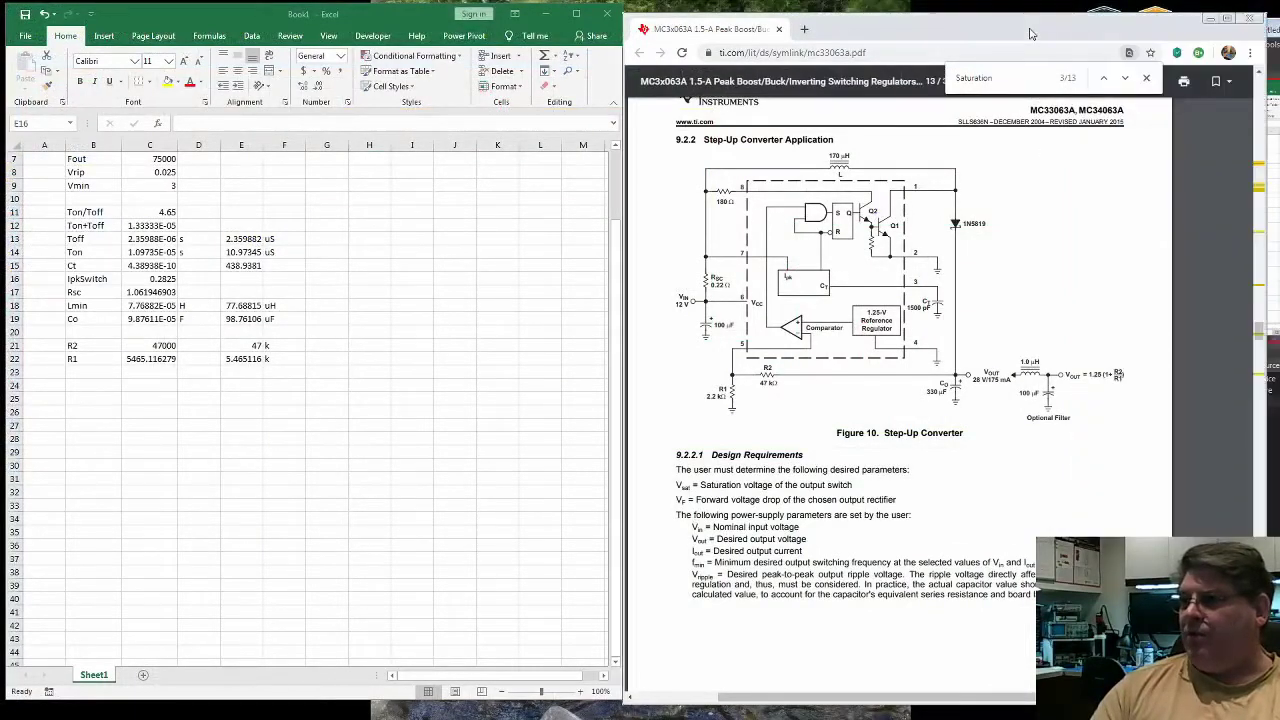
{"action": "left_click", "coordinate": [1230, 18]}
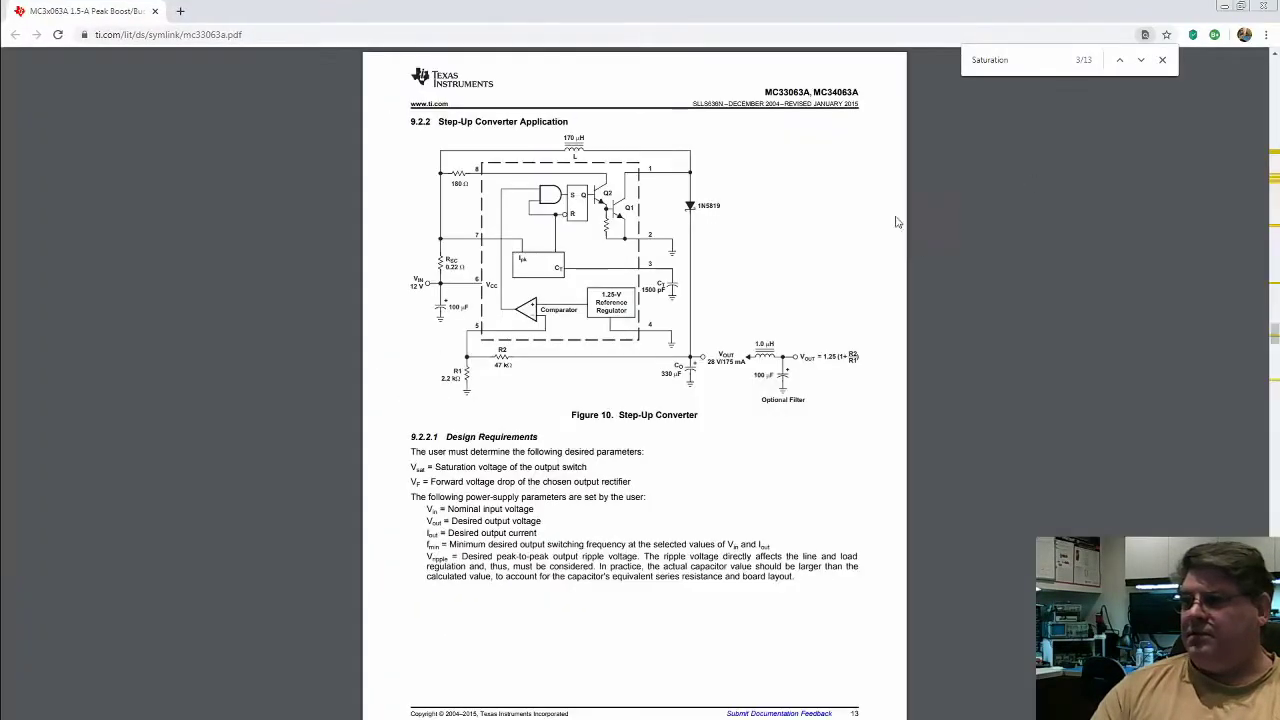
{"action": "scroll", "coordinate": [603, 235], "scroll_direction": "up", "scroll_amount": 5}
{"action": "scroll", "coordinate": [603, 235], "scroll_direction": "down", "scroll_amount": 5}
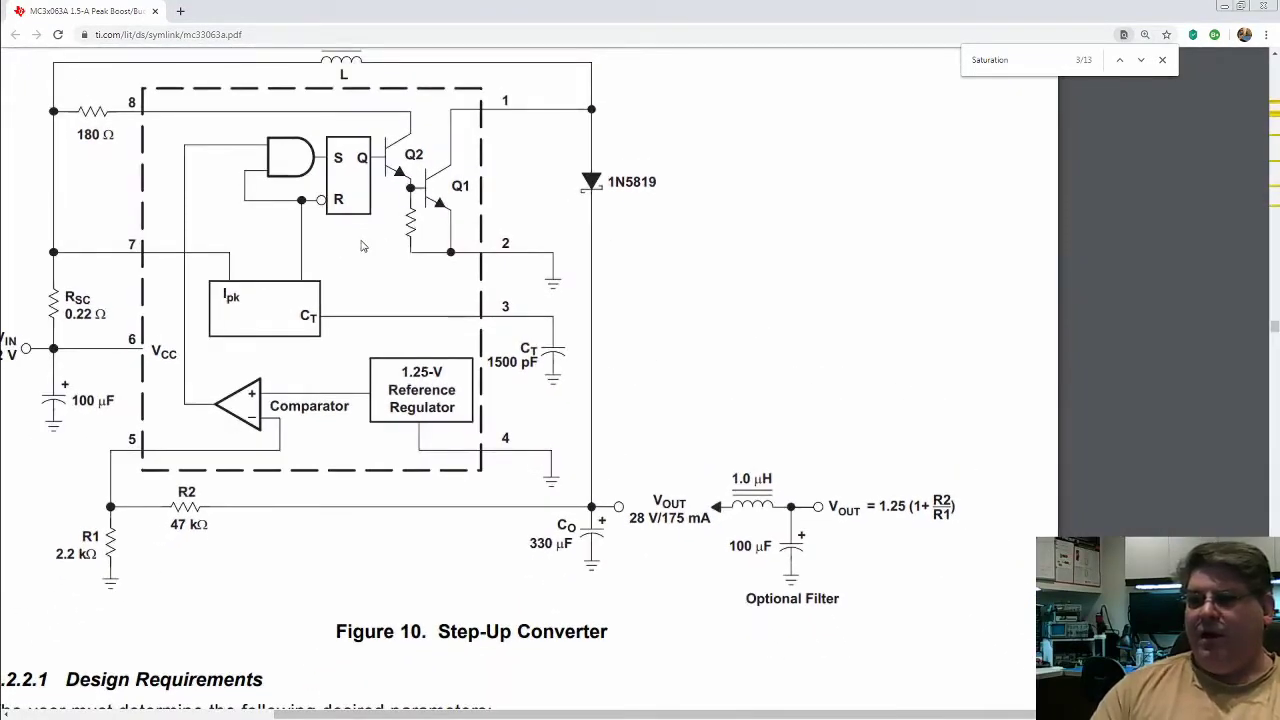
{"action": "scroll", "coordinate": [407, 266], "scroll_direction": "right", "scroll_amount": 1}
{"action": "scroll", "coordinate": [410, 258], "scroll_direction": "left", "scroll_amount": 5}
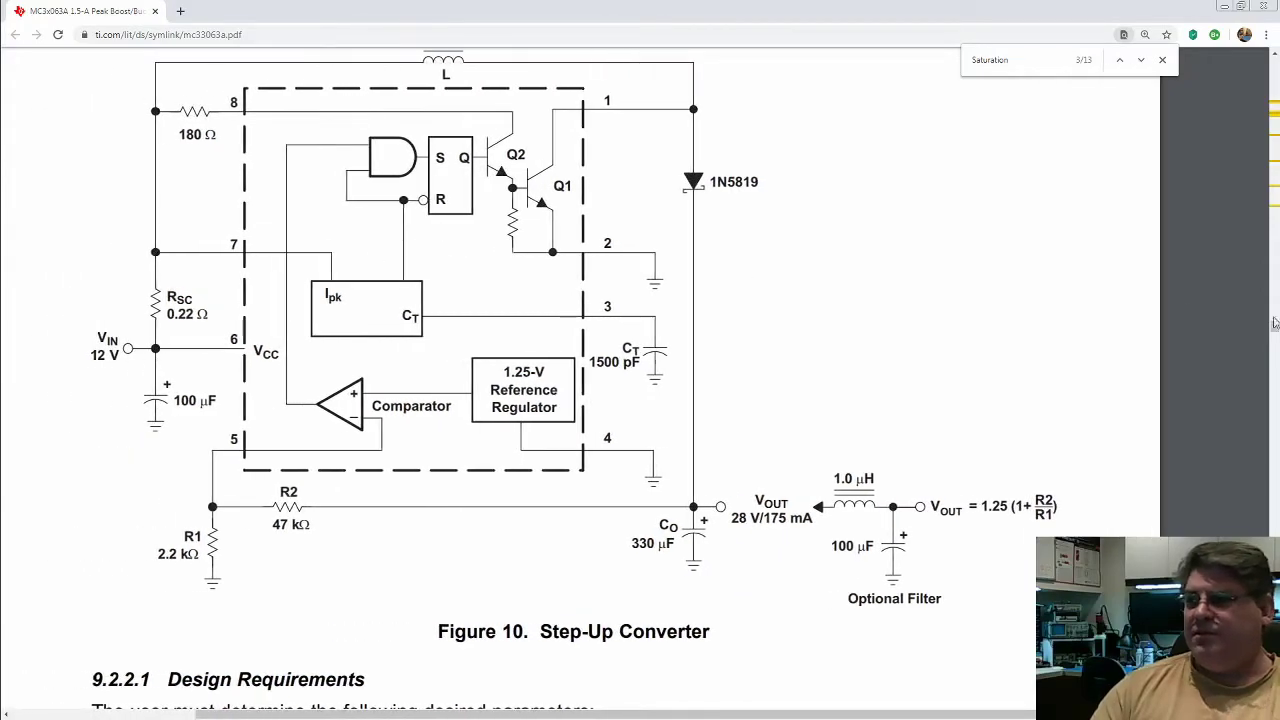
{"action": "scroll", "coordinate": [1273, 328], "scroll_direction": "up", "scroll_amount": 5}
{"action": "scroll", "coordinate": [1273, 328], "scroll_direction": "down", "scroll_amount": 4}
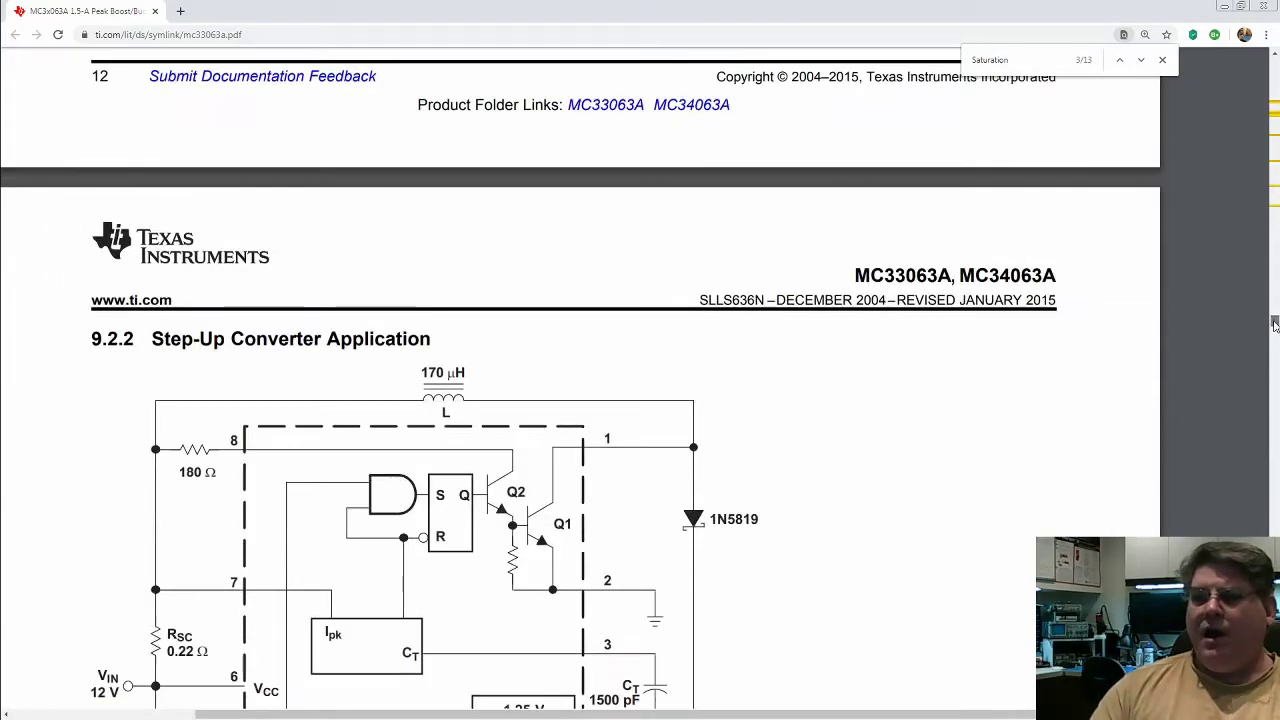